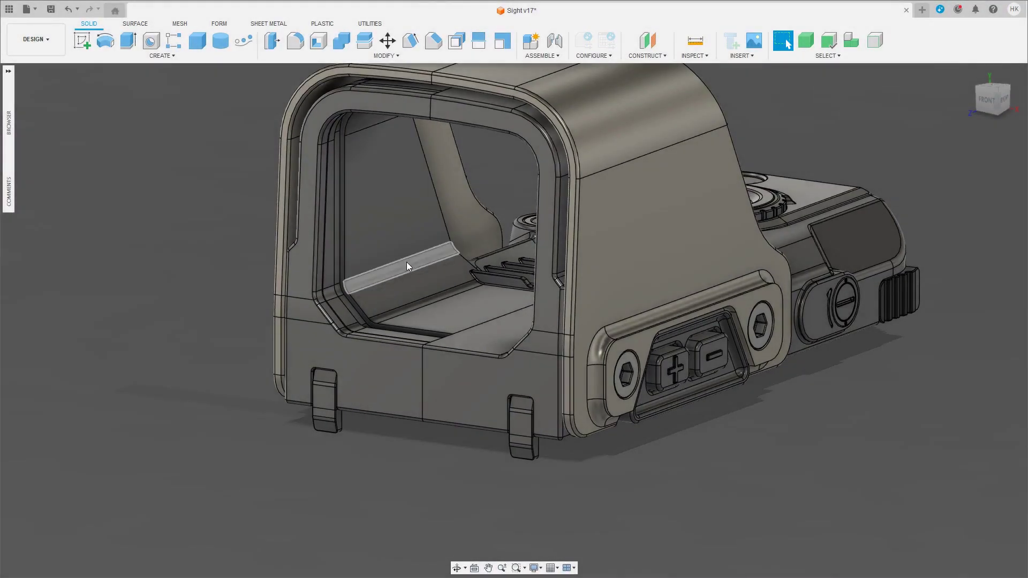
Step: Isolate the sight housing body so only it is shown
click(409, 274)
shift+middle_drag(409, 274, 588, 321)
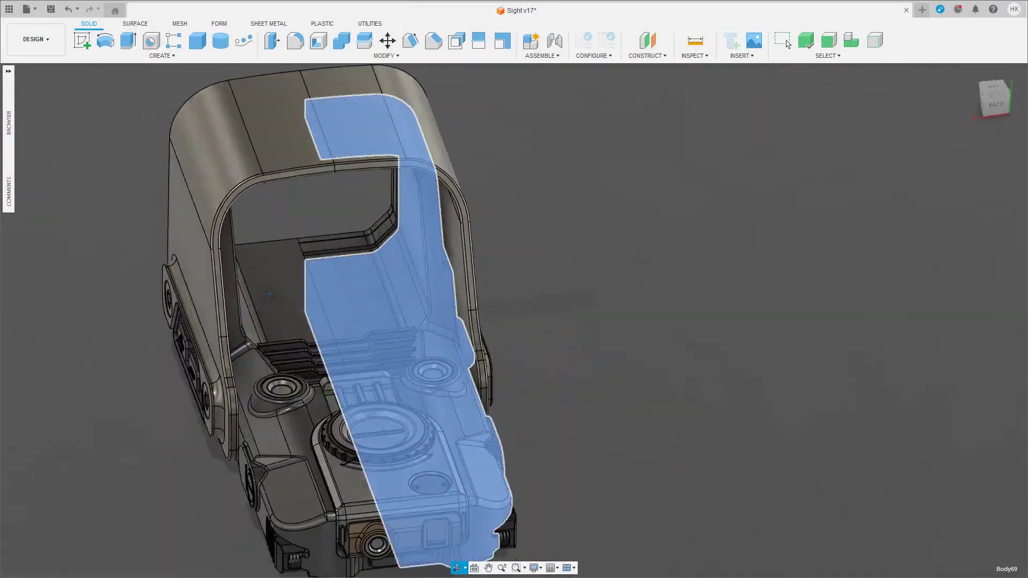
shift+middle_drag(270, 294, 289, 302)
right_click(329, 301)
click(364, 264)
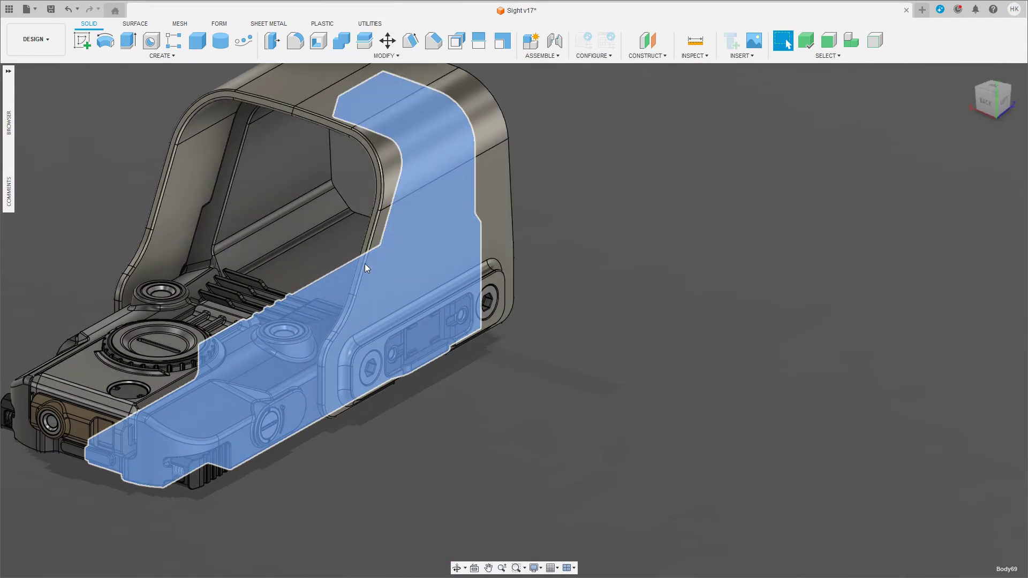
Step: View the housing from the left and zoom onto the slanted front wall
mouse_move(605, 284)
shift+middle_down()
mouse_move(557, 257)
mouse_move(715, 274)
mouse_move(551, 260)
shift+middle_up()
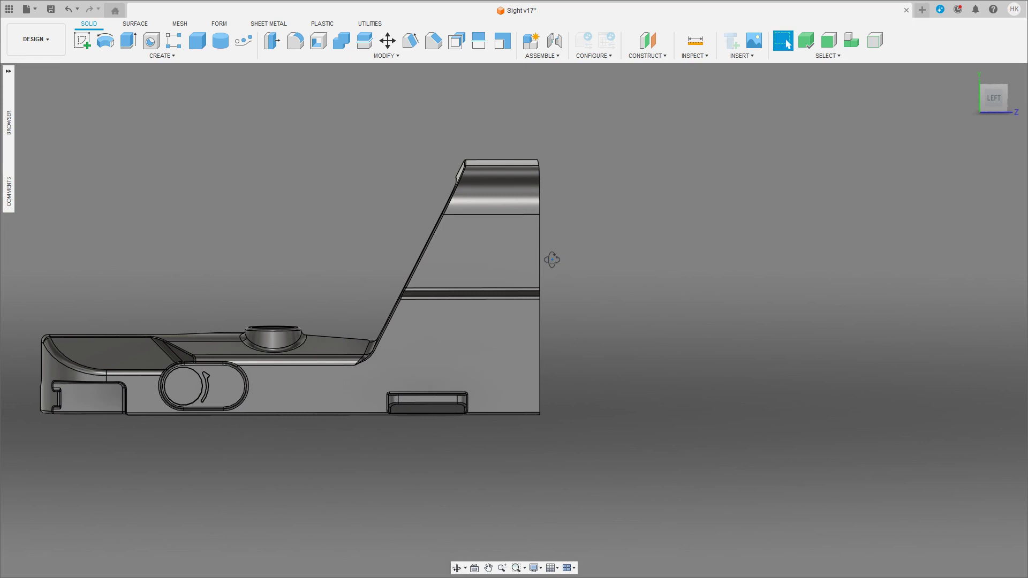
click(995, 98)
scroll(663, 306, up, 3)
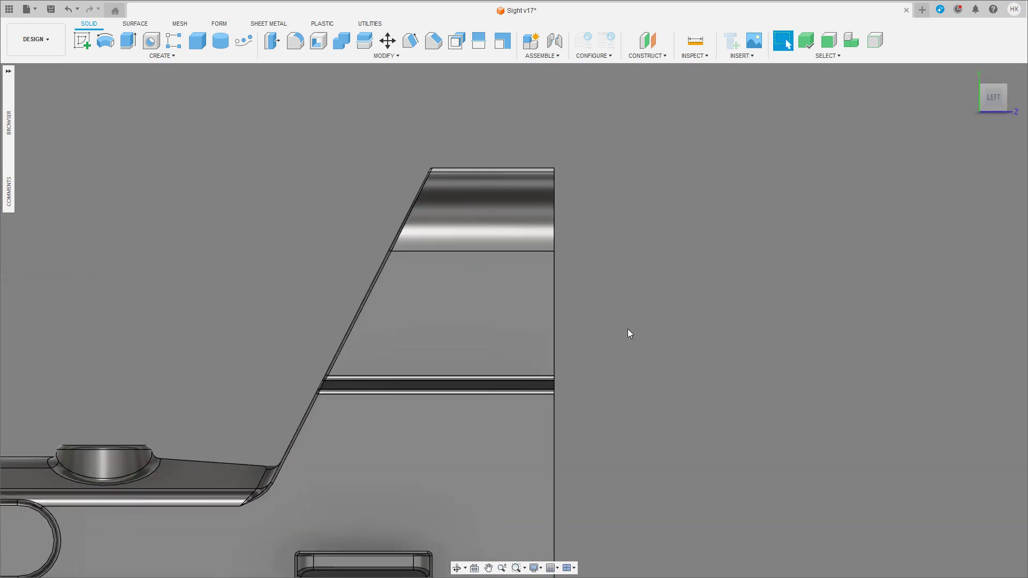
middle_drag(628, 335, 682, 240)
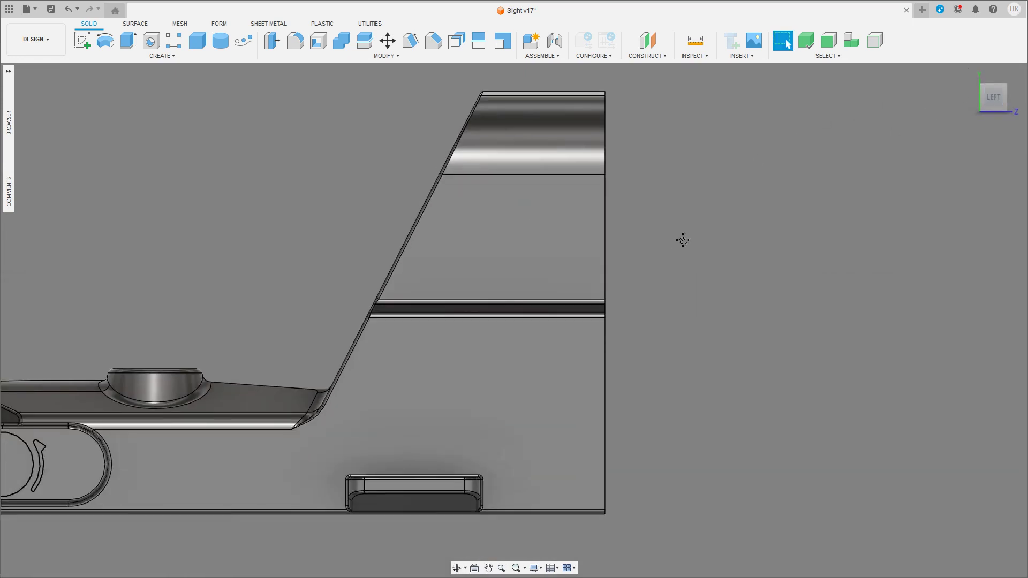
Step: Create a new sketch on the housing's side plane
click(81, 40)
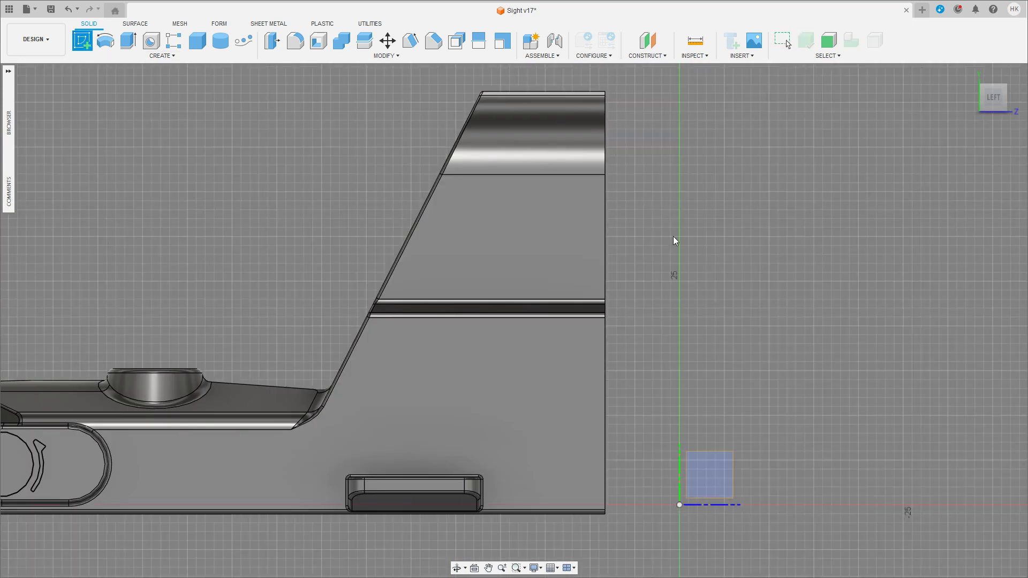
click(780, 285)
mouse_move(548, 214)
middle_down()
mouse_move(718, 344)
mouse_move(734, 373)
middle_up()
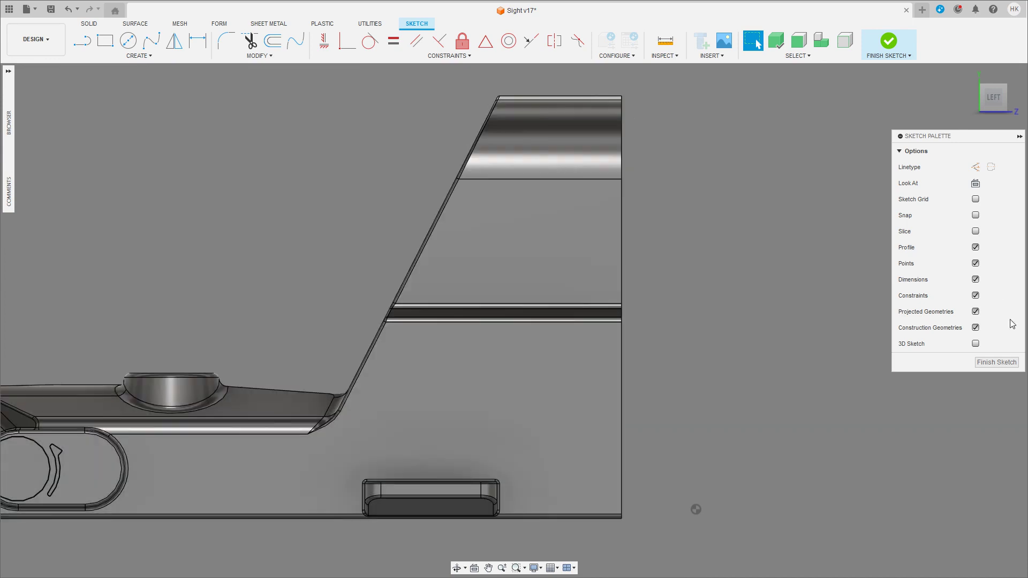
Step: Draw a 63° line from the wall's top corner down below the base
key(l)
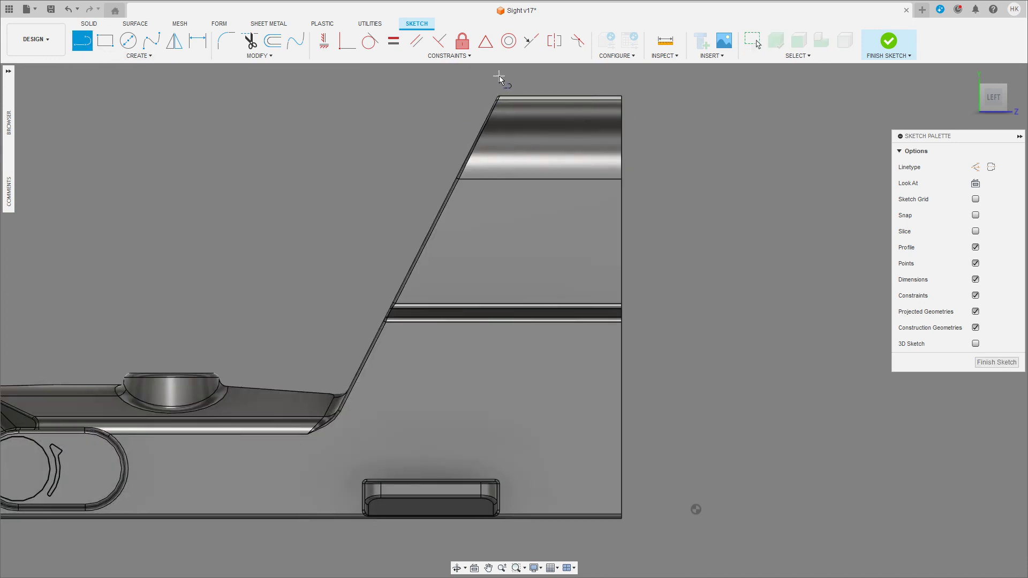
click(499, 76)
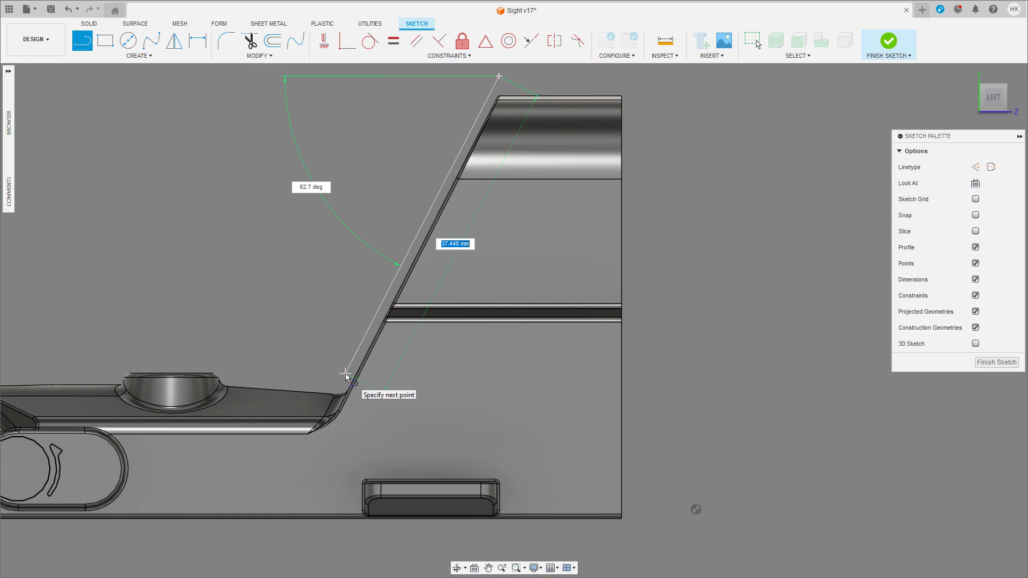
key(Tab)
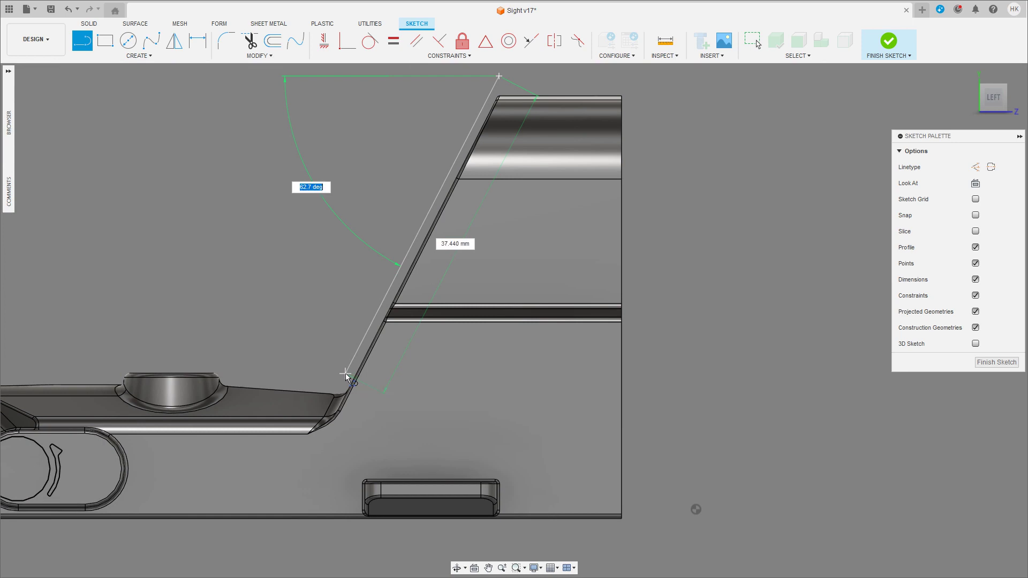
text(63)
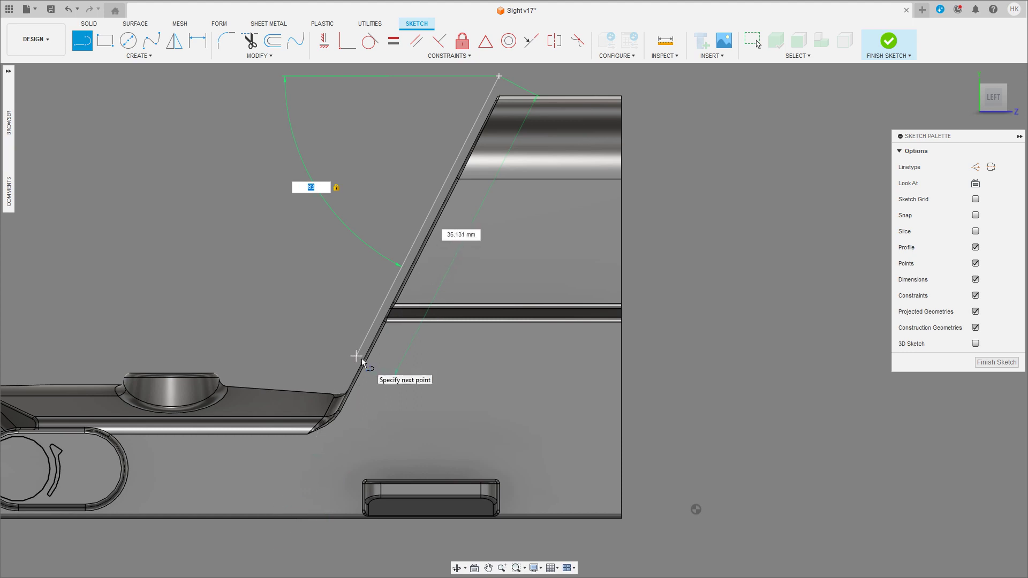
click(251, 562)
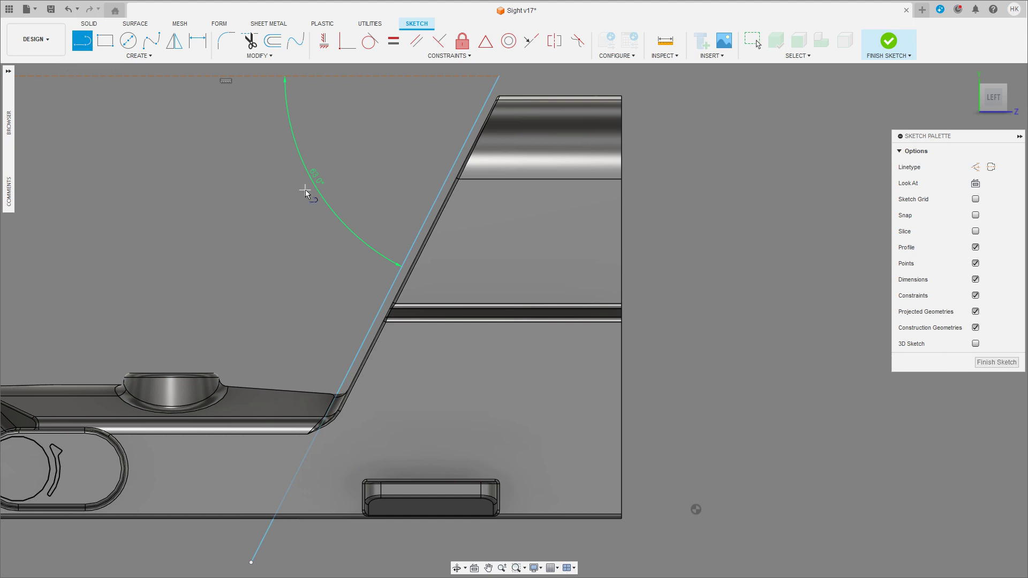
Step: Shift the 63° sketch line -3.83 mm in X to sit just inside the front wall
key(m)
click(421, 230)
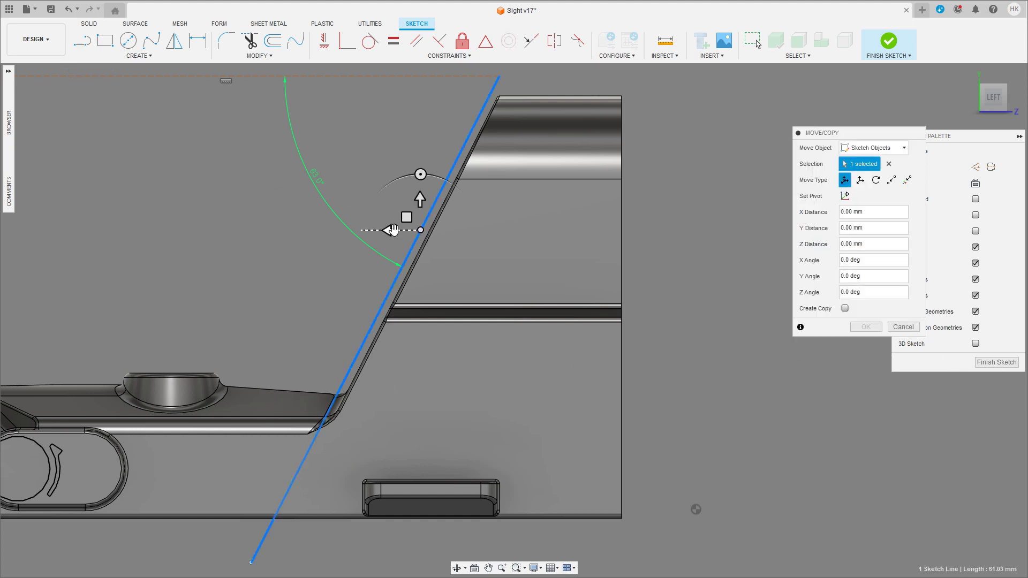
drag(394, 231, 430, 230)
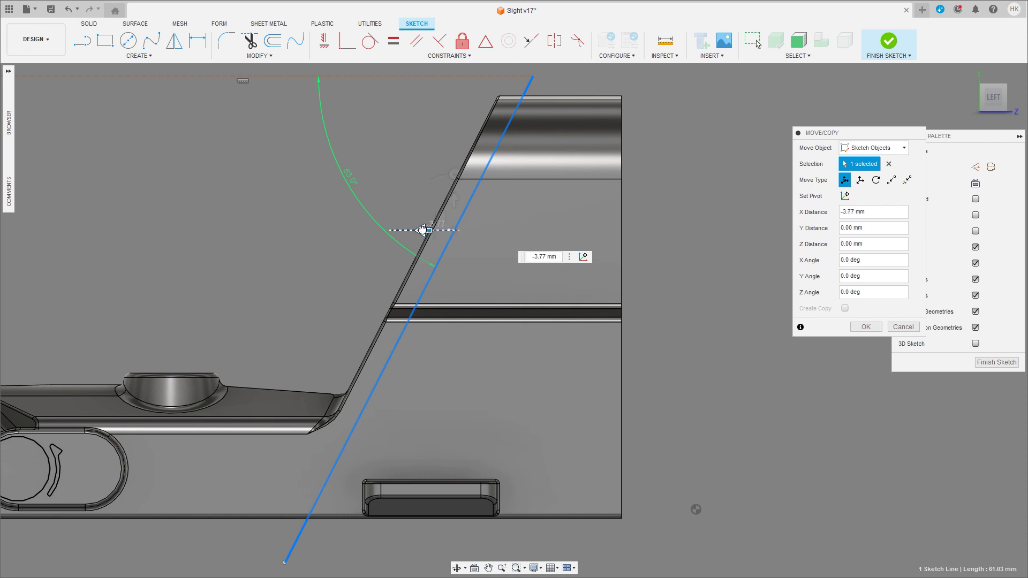
drag(423, 229, 424, 230)
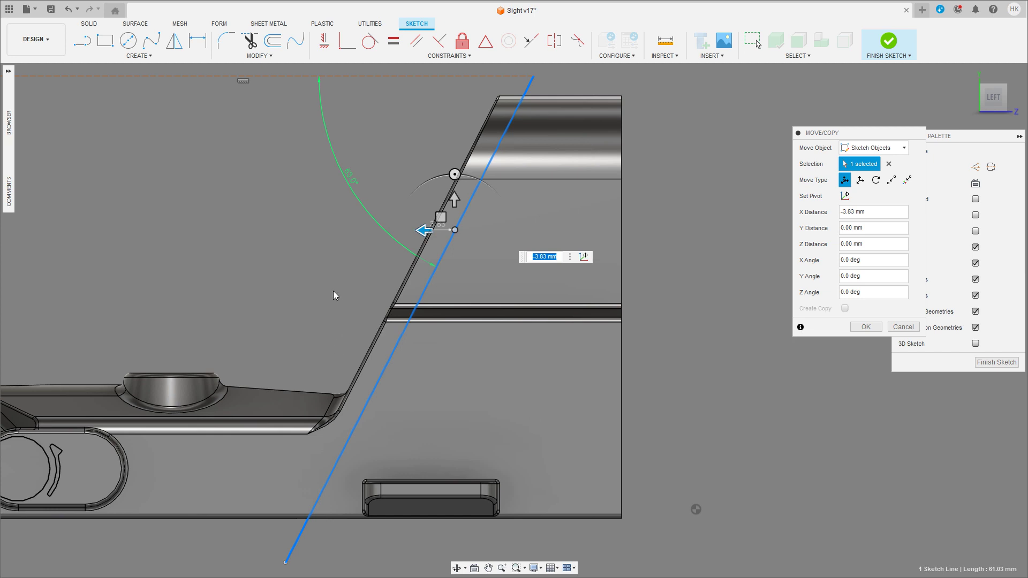
key(Return)
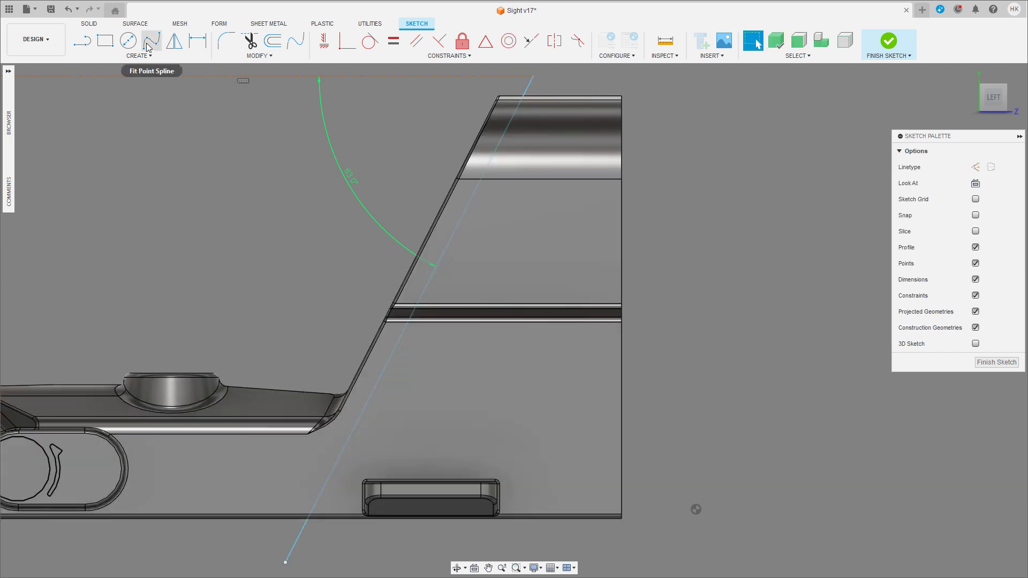
Step: Draw a vertical line from the angled line down past the base
key(l)
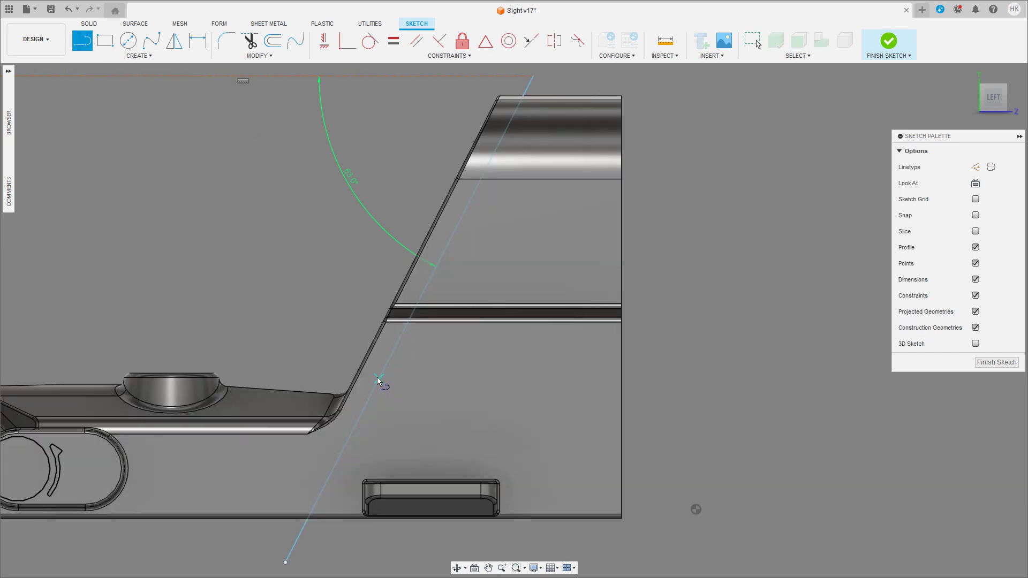
click(377, 377)
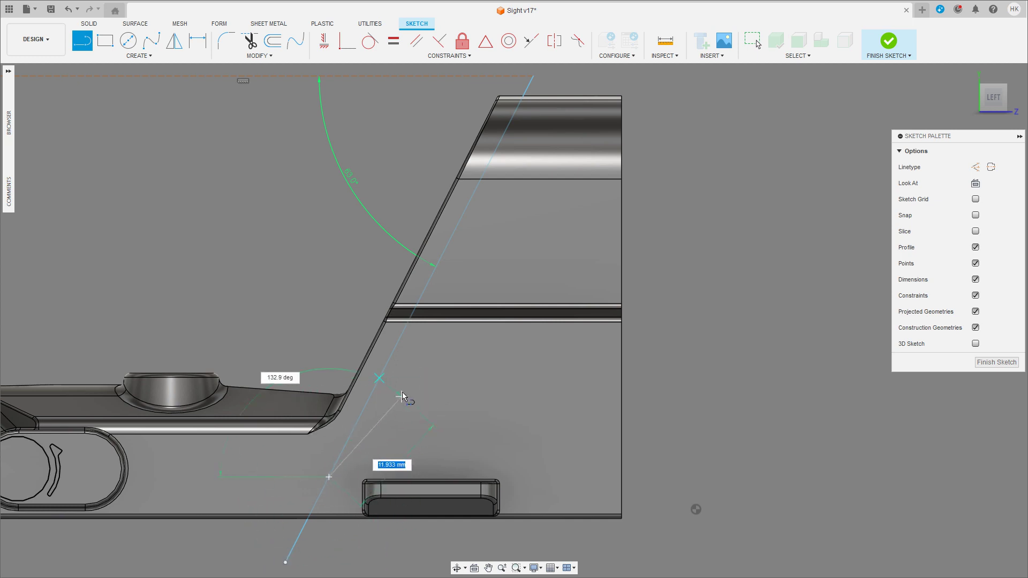
key(Escape)
key(l)
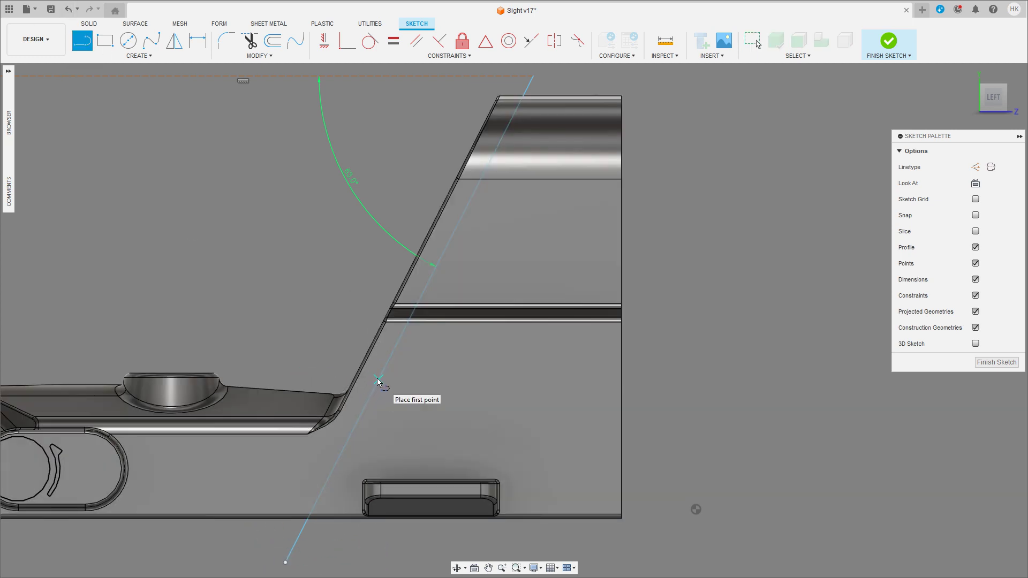
click(378, 379)
click(378, 569)
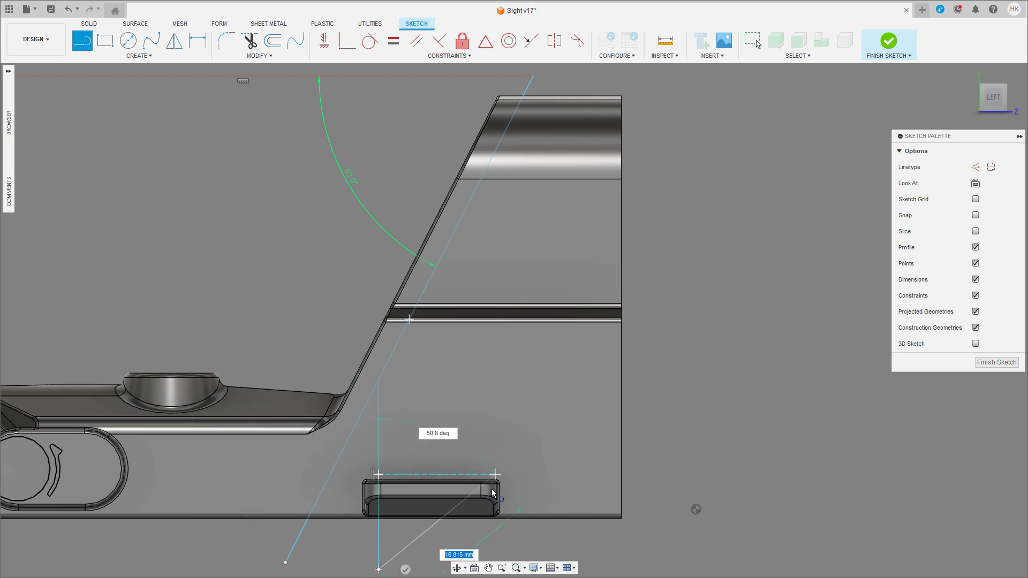
Step: Trim away the diagonal's leftover tail below the bend
key(Escape)
click(250, 40)
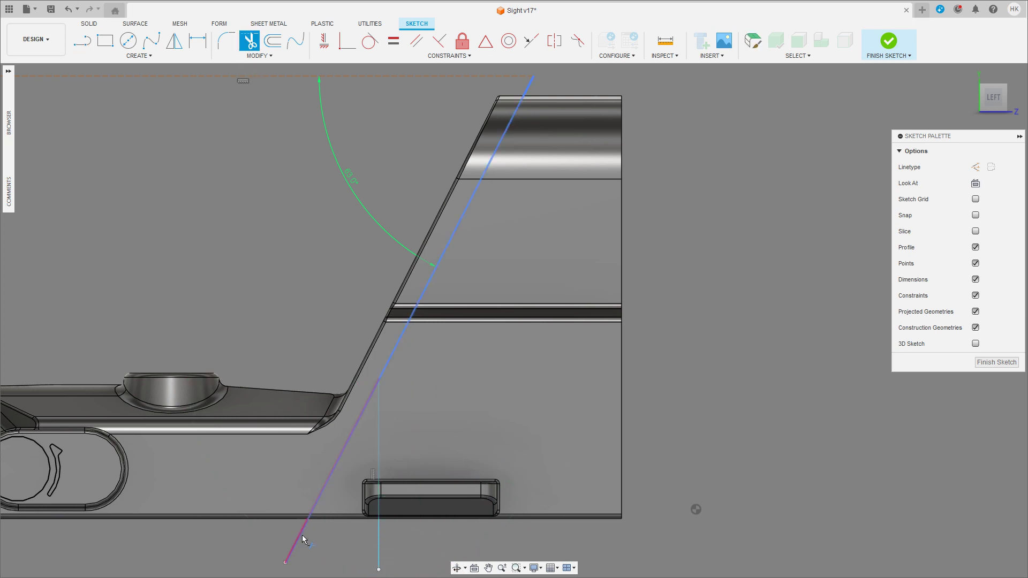
click(300, 534)
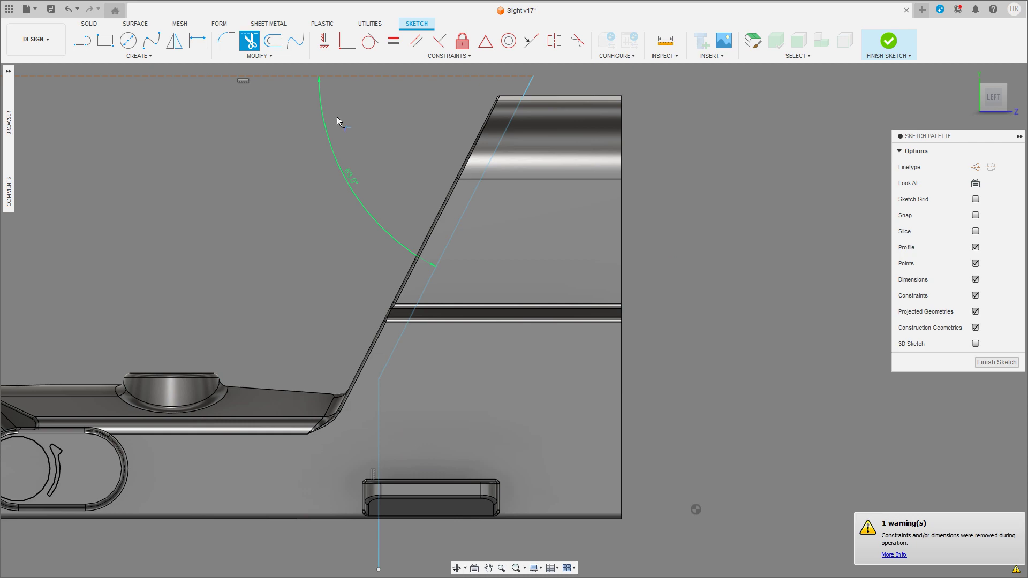
key(m)
click(379, 410)
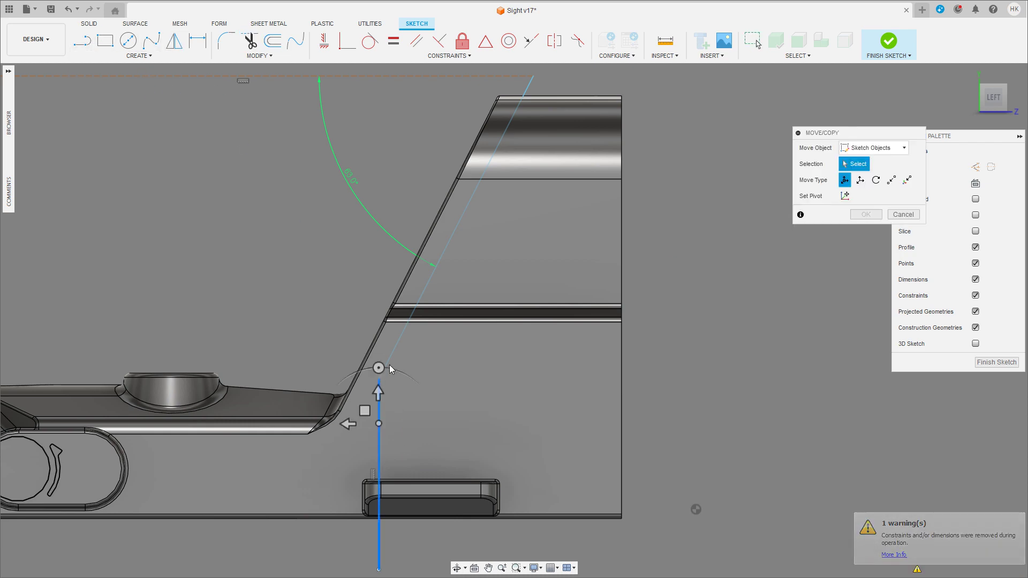
Step: Move the angled and vertical lines together across the housing's depth
click(390, 365)
shift+middle_drag(390, 364, 276, 465)
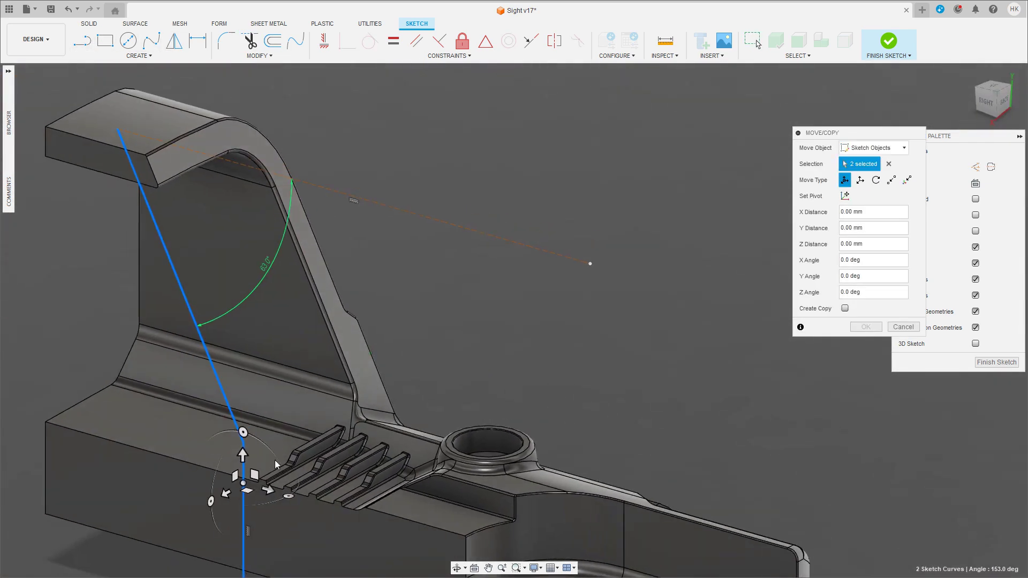
mouse_move(226, 493)
mouse_down()
mouse_move(304, 435)
mouse_move(337, 426)
mouse_up()
click(996, 99)
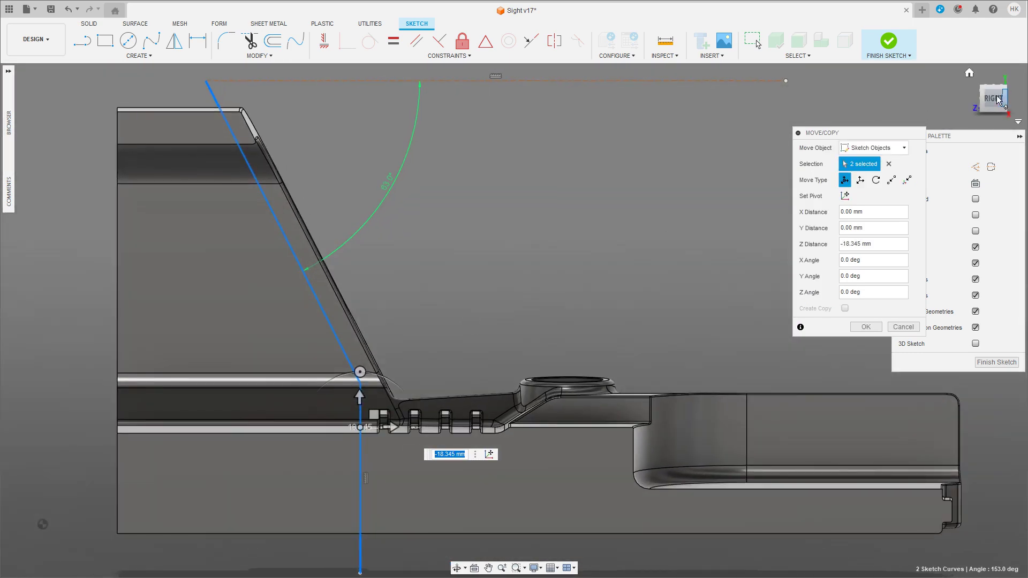
scroll(561, 264, up, 2)
scroll(491, 320, up, 3)
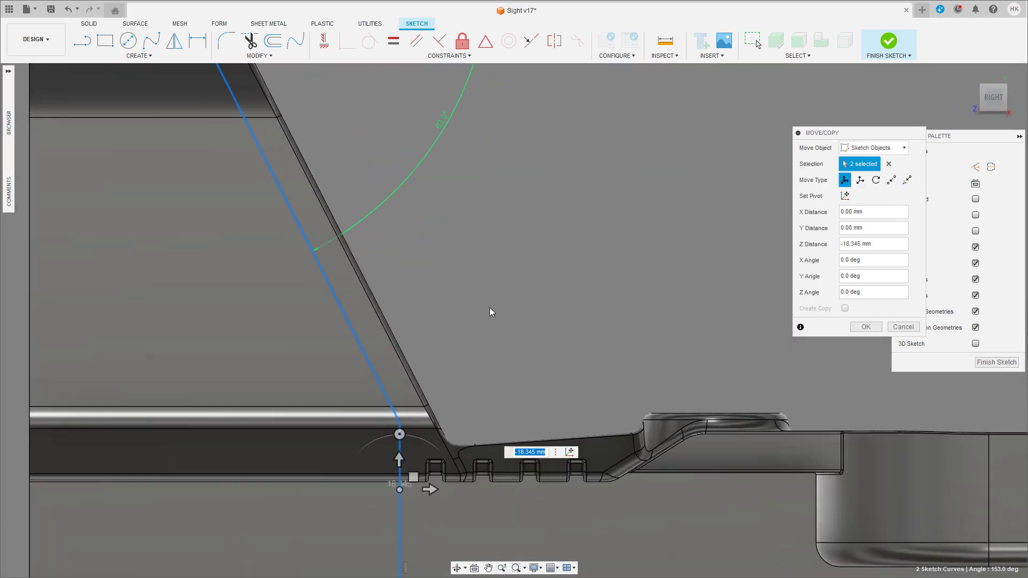
middle_drag(489, 308, 491, 275)
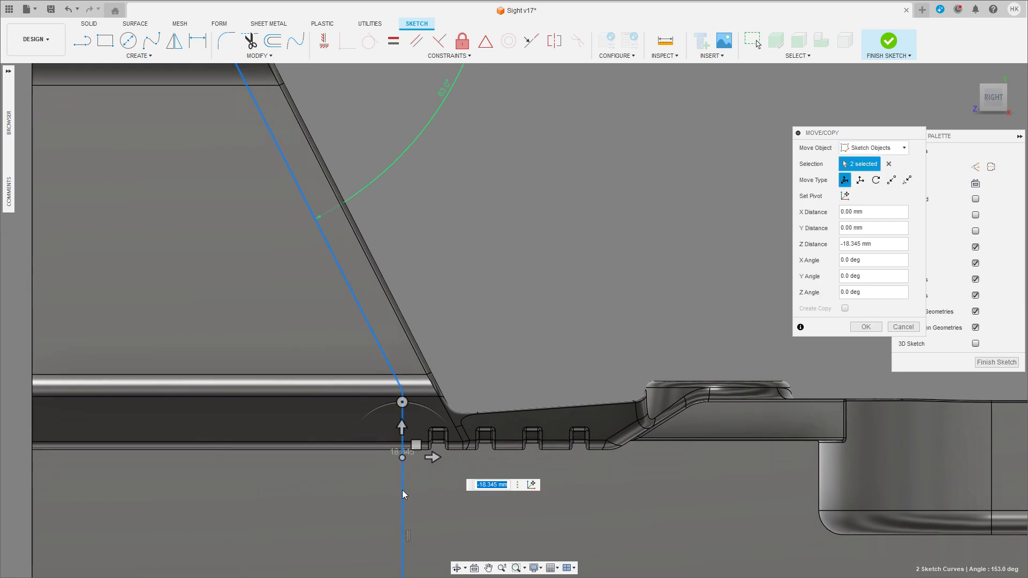
key(Return)
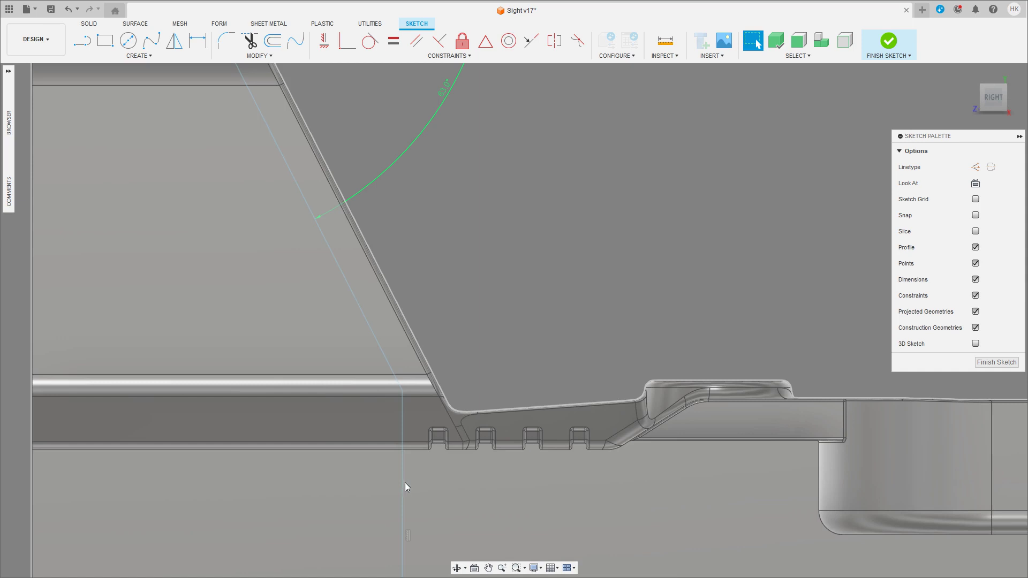
Step: Shift the vertical sketch line 0.417 mm along Y, just left of the ribs
middle_drag(405, 483, 396, 484)
key(m)
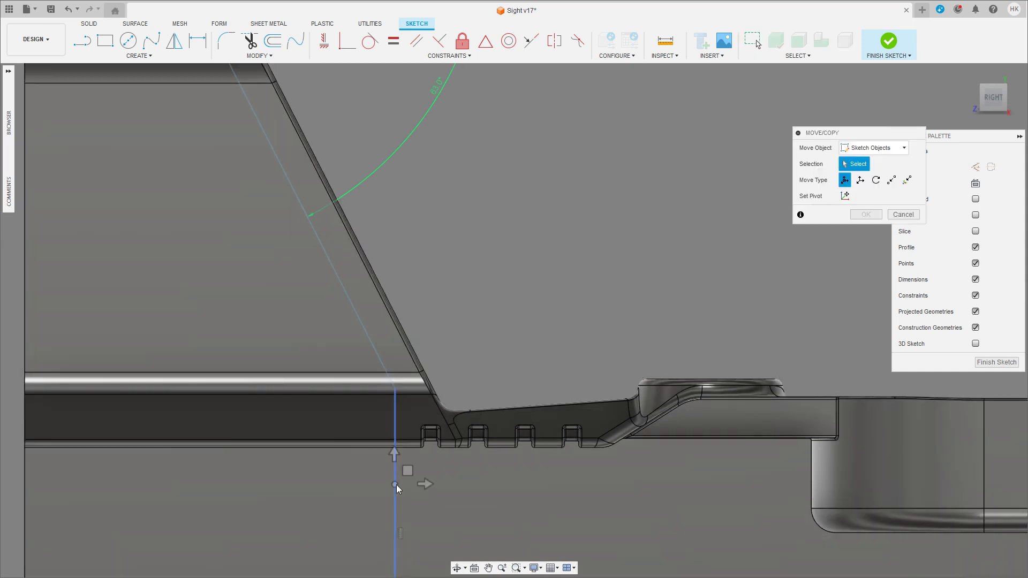
click(395, 477)
mouse_move(394, 448)
mouse_down()
mouse_move(394, 436)
mouse_move(394, 447)
mouse_up()
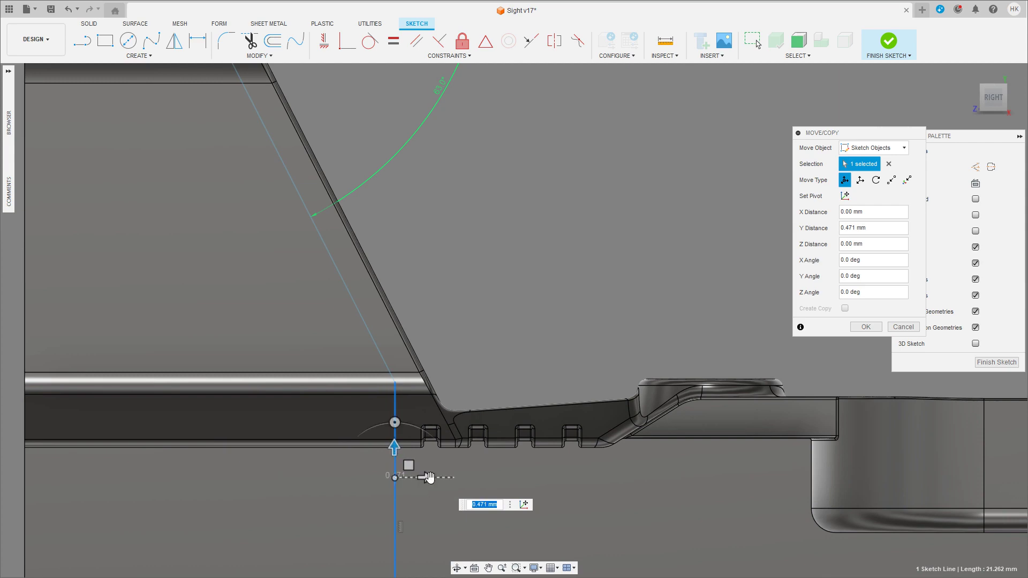
scroll(402, 381, up, 5)
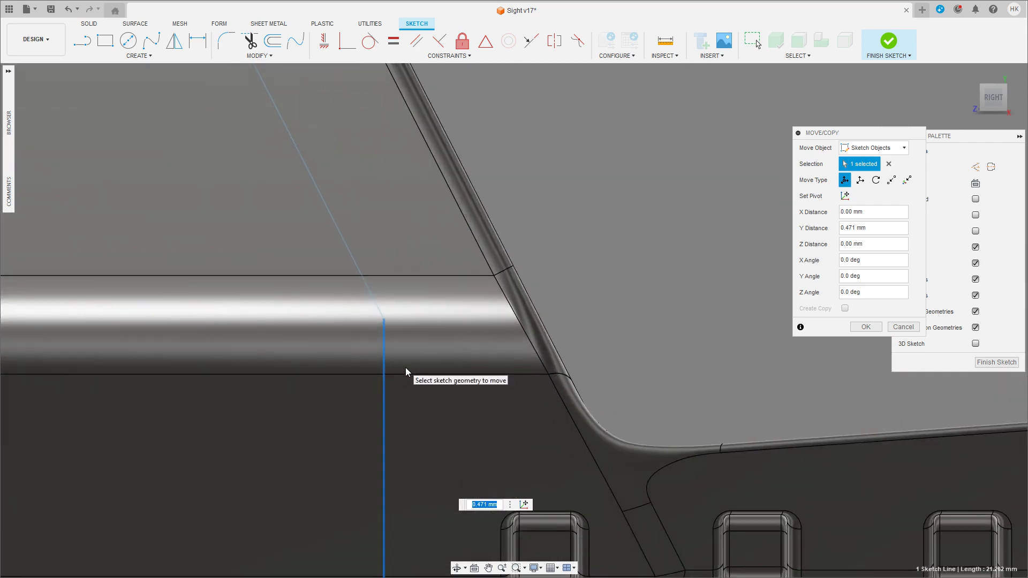
scroll(406, 369, down, 5)
scroll(406, 368, up, 1)
scroll(412, 366, up, 4)
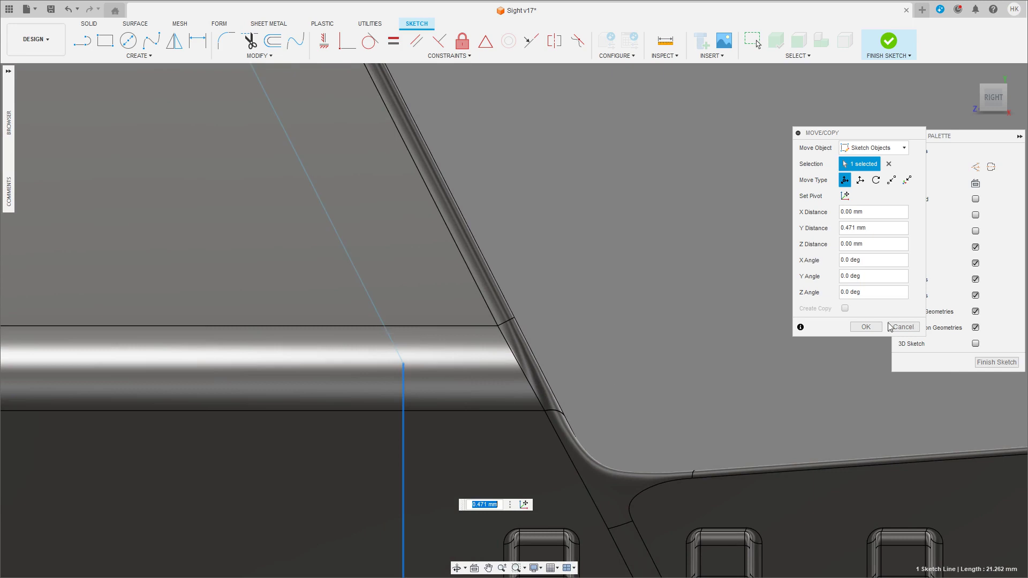
scroll(493, 443, down, 3)
drag(435, 499, 436, 502)
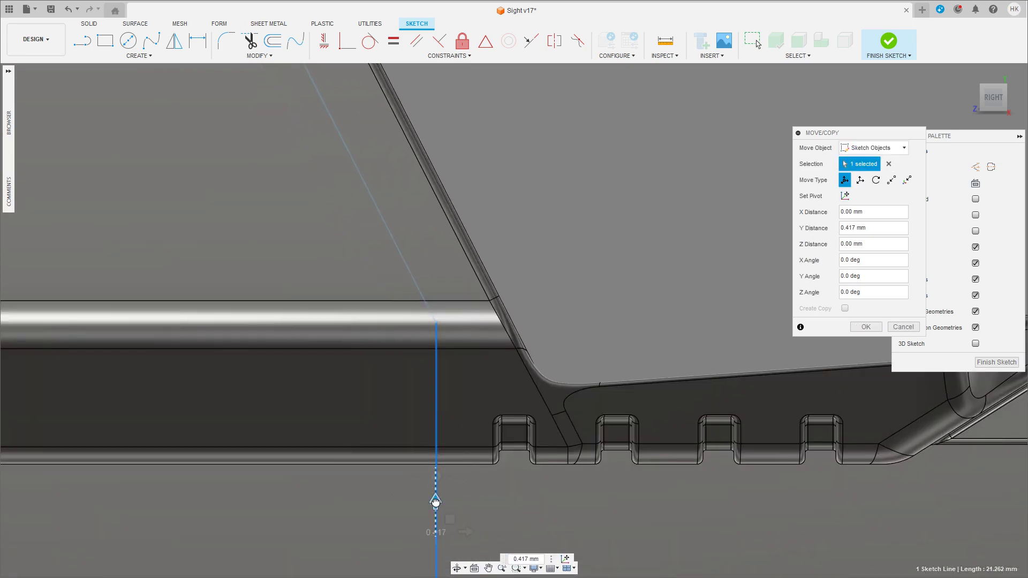
click(866, 326)
scroll(473, 291, up, 2)
Step: Round the line's bend with a ~2.146 mm sketch fillet and finish the sketch
scroll(473, 290, up, 2)
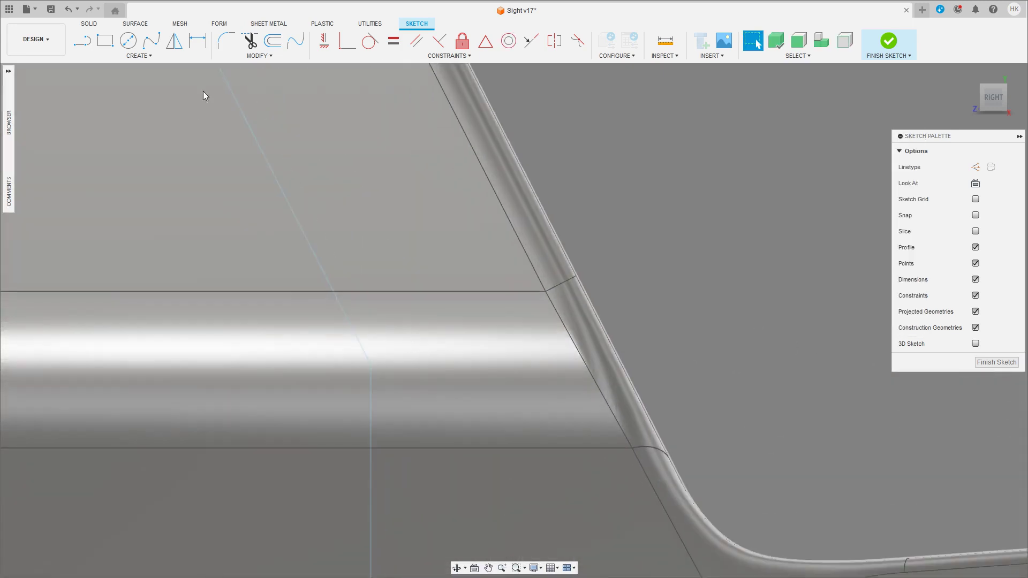
click(221, 41)
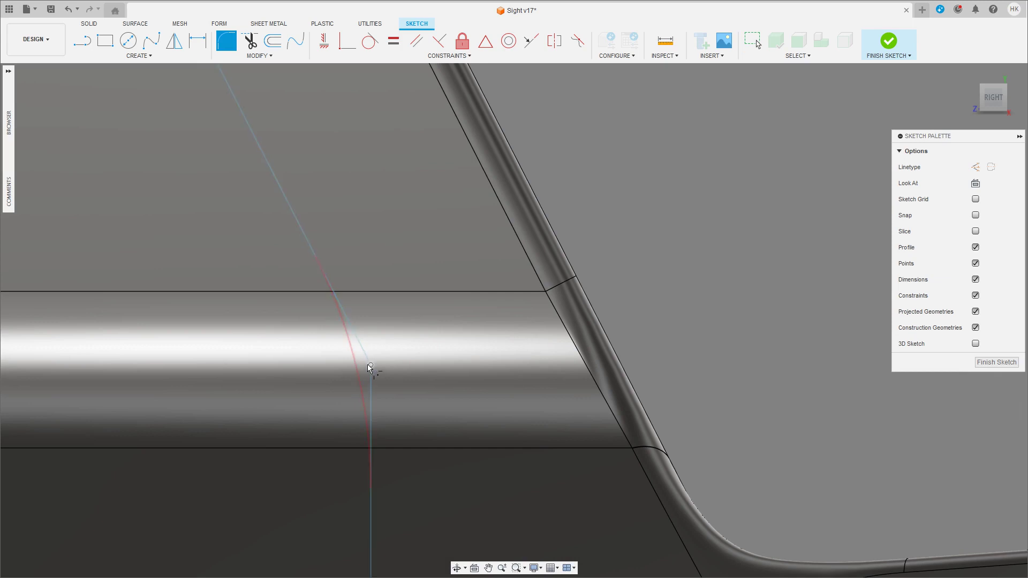
click(368, 366)
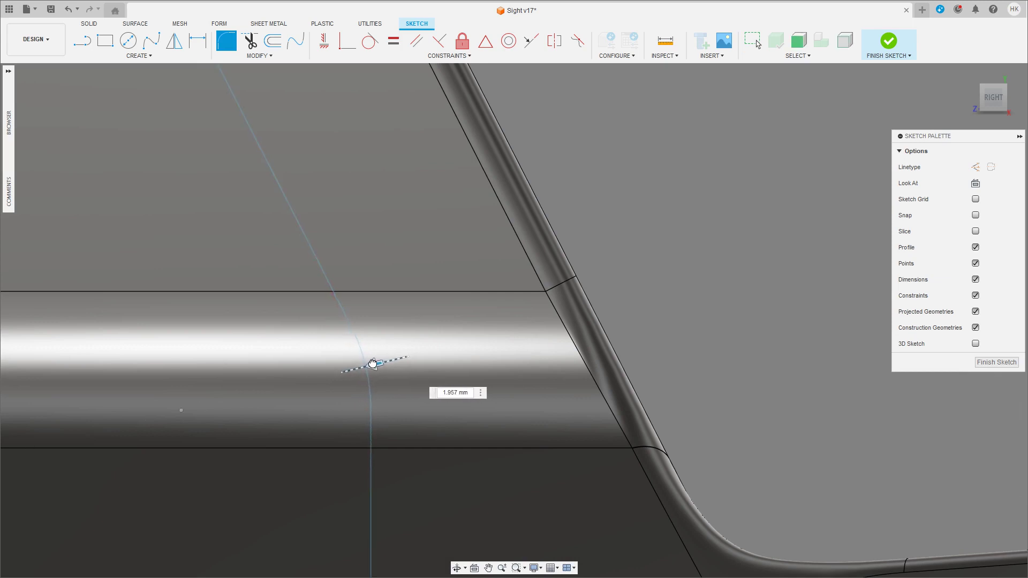
drag(372, 364, 378, 363)
scroll(637, 355, down, 2)
scroll(638, 355, down, 2)
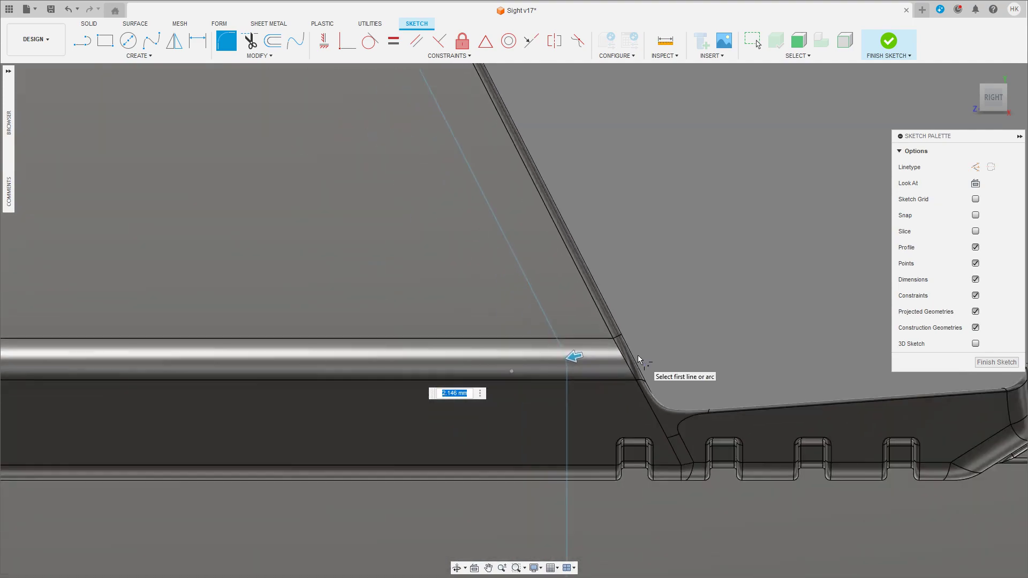
scroll(637, 355, down, 1)
click(997, 362)
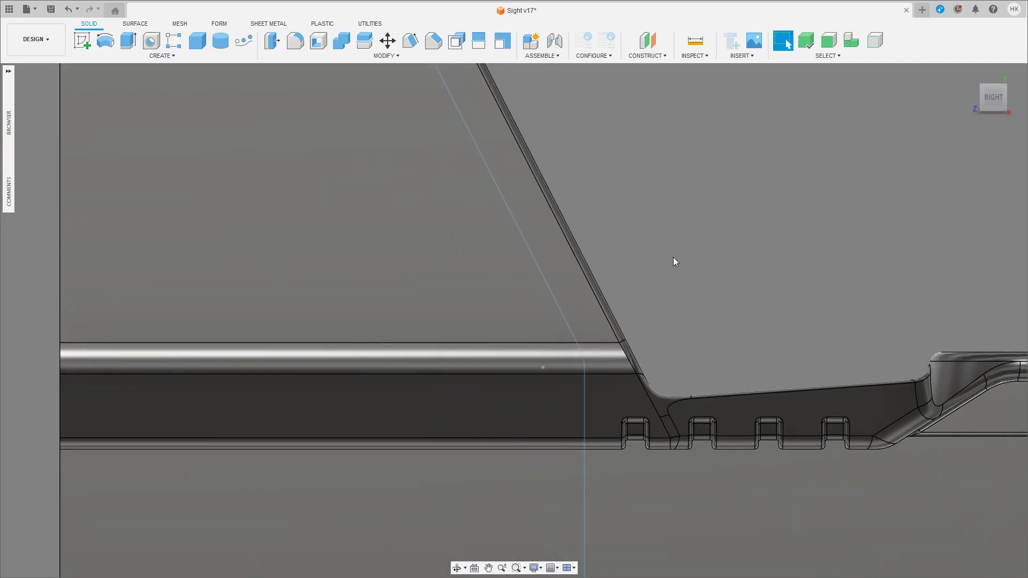
Step: Split the housing body using the sloped plane as the cutting tool
mouse_move(673, 257)
shift+middle_down()
mouse_move(661, 250)
mouse_move(789, 133)
mouse_move(632, 267)
mouse_move(738, 201)
mouse_move(721, 178)
mouse_move(648, 299)
mouse_move(672, 319)
mouse_move(844, 257)
mouse_move(759, 193)
mouse_move(656, 268)
shift+middle_up()
middle_drag(713, 325, 771, 274)
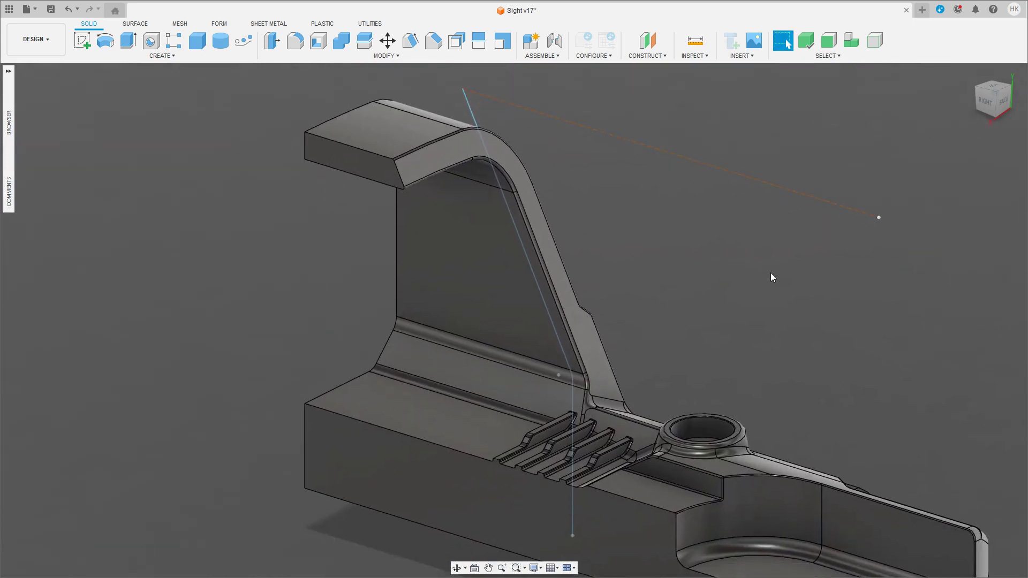
click(439, 282)
click(364, 40)
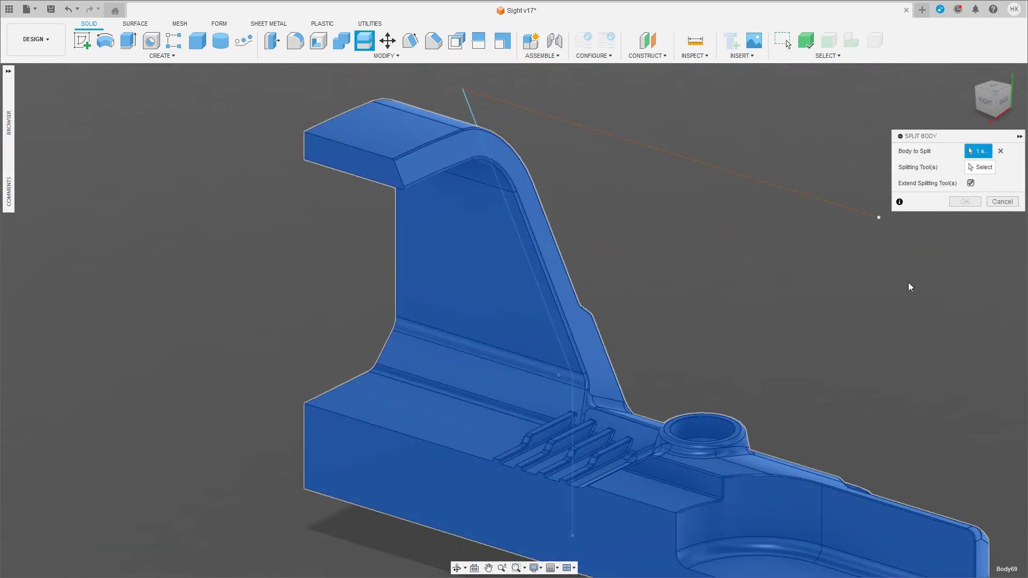
click(470, 106)
shift+middle_drag(730, 280, 763, 258)
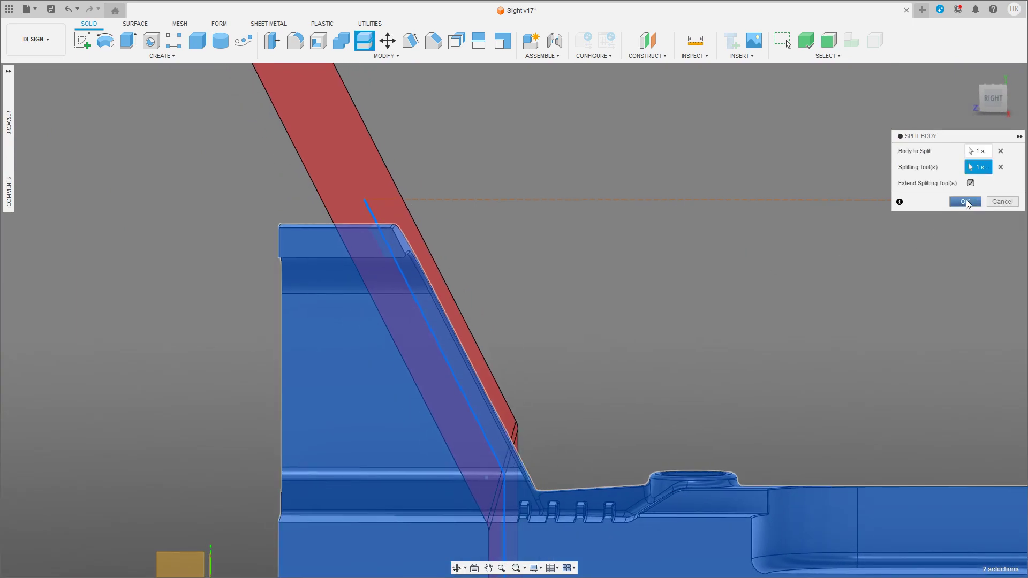
click(965, 201)
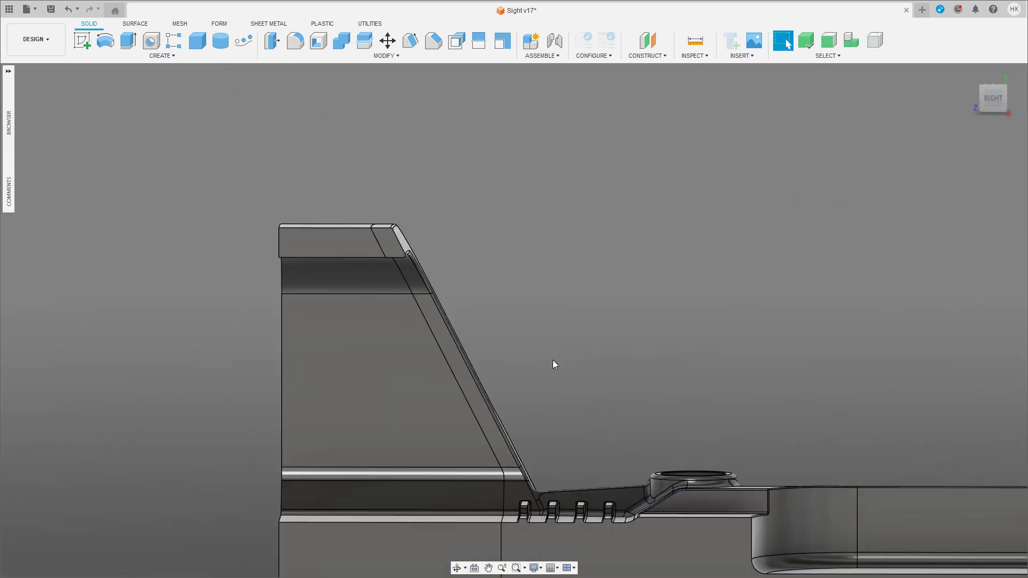
Step: Zoom in on the joint and select the split-off front body
mouse_move(552, 360)
shift+middle_down()
mouse_move(555, 371)
mouse_move(489, 401)
mouse_move(557, 427)
shift+middle_up()
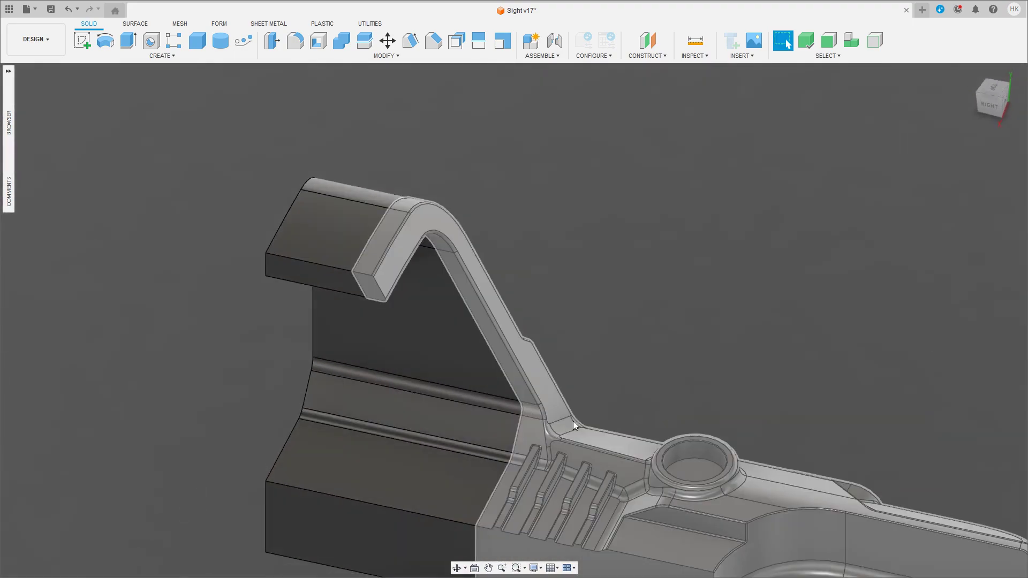
scroll(581, 374, up, 5)
middle_drag(581, 375, 773, 144)
drag(772, 144, 454, 464)
scroll(432, 425, up, 5)
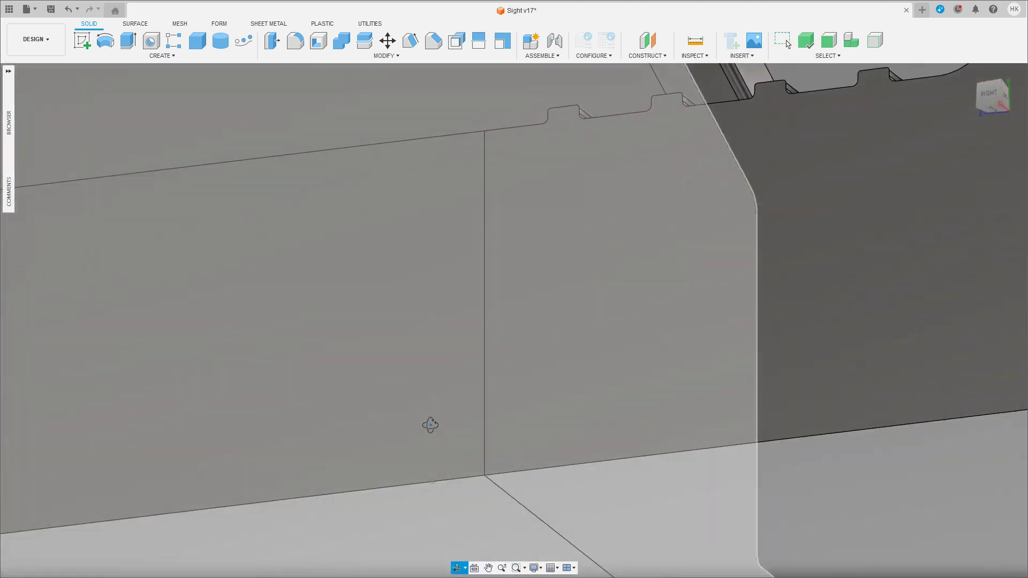
key(Escape)
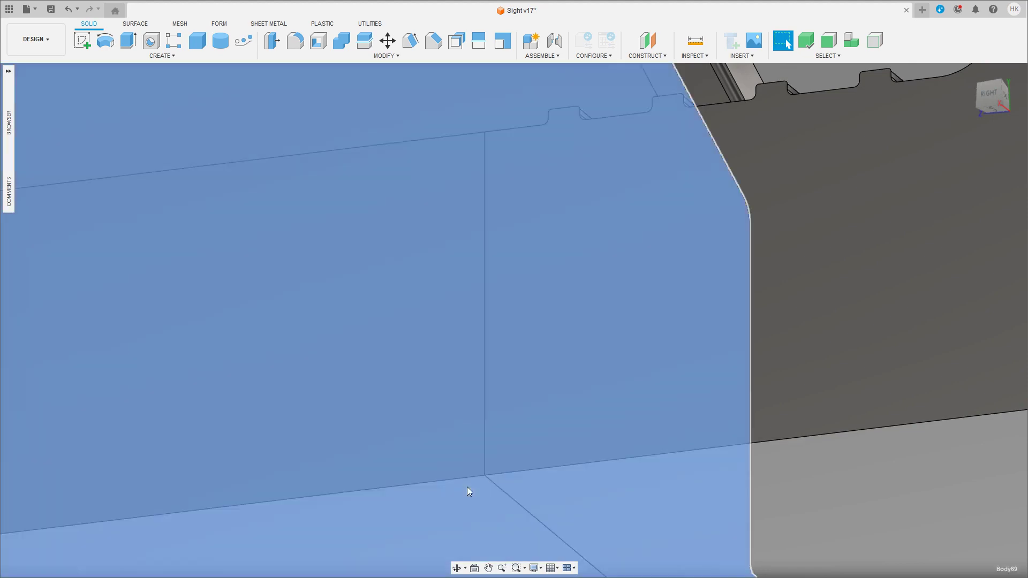
click(467, 487)
Step: Orbit out and start sliding the front body away from the housing
scroll(478, 459, down, 5)
scroll(428, 472, down, 3)
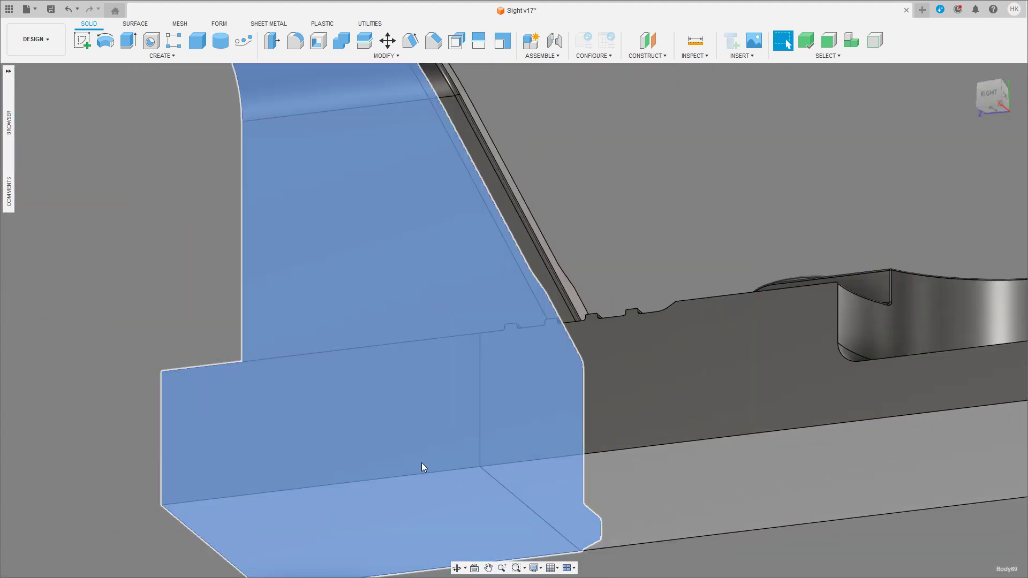
scroll(423, 439, down, 3)
shift+middle_drag(426, 409, 458, 459)
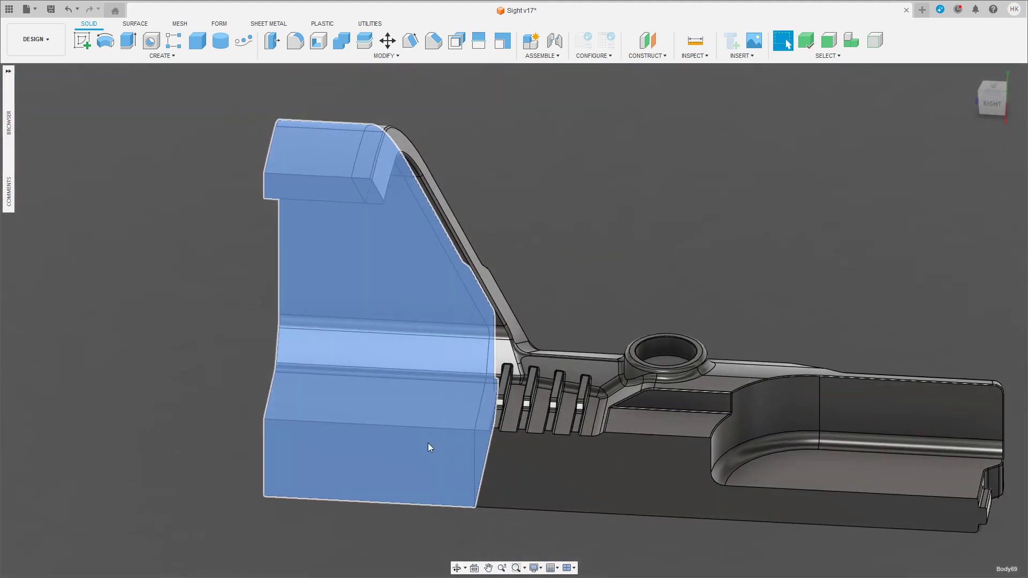
key(m)
drag(470, 402, 445, 402)
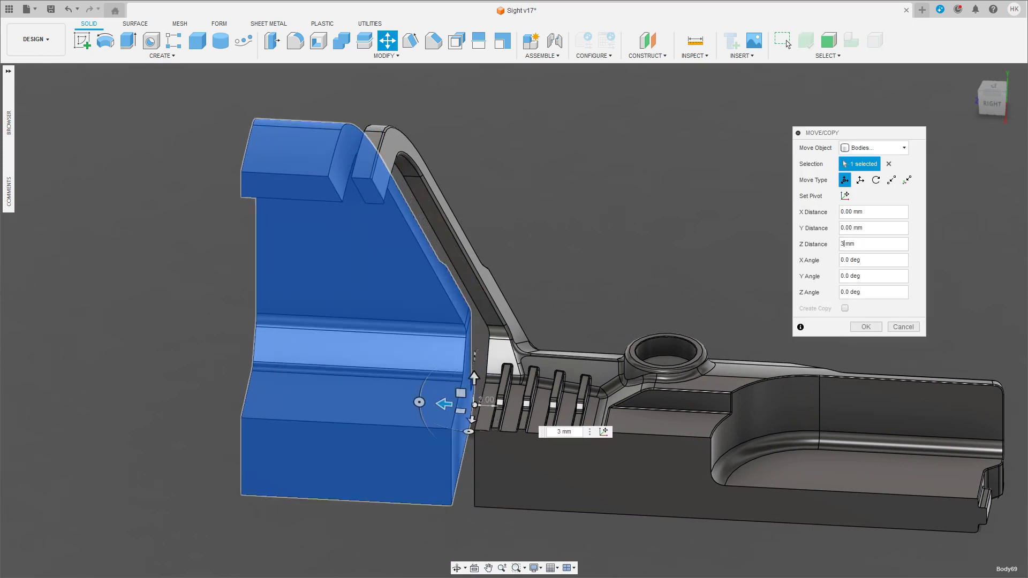
Step: Apply the 3 mm Z offset to the front wall piece
click(872, 328)
key(Return)
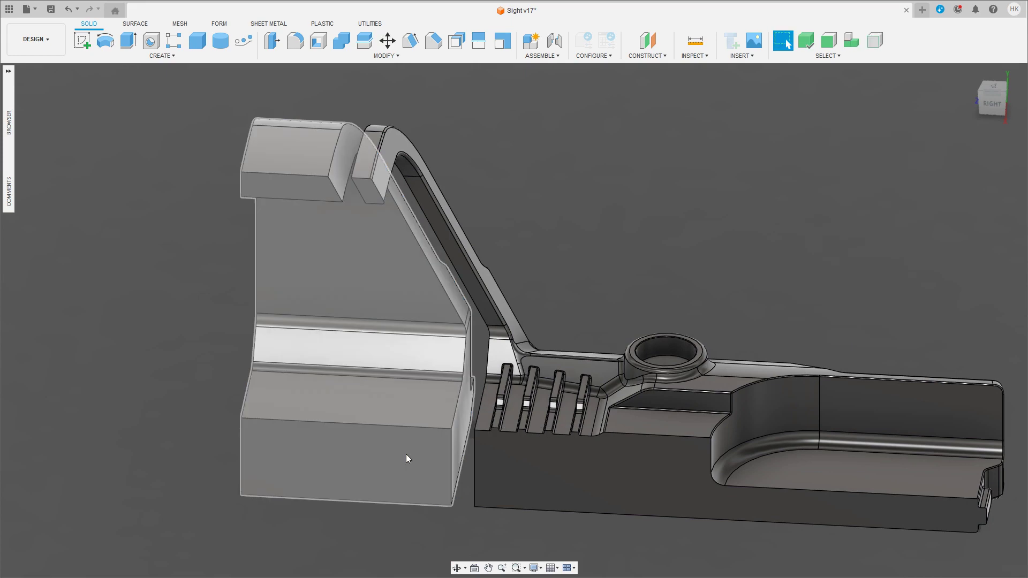
scroll(406, 454, up, 3)
scroll(431, 457, up, 2)
scroll(399, 409, down, 2)
Step: Try moving the box's end face, then cancel the face move
click(475, 386)
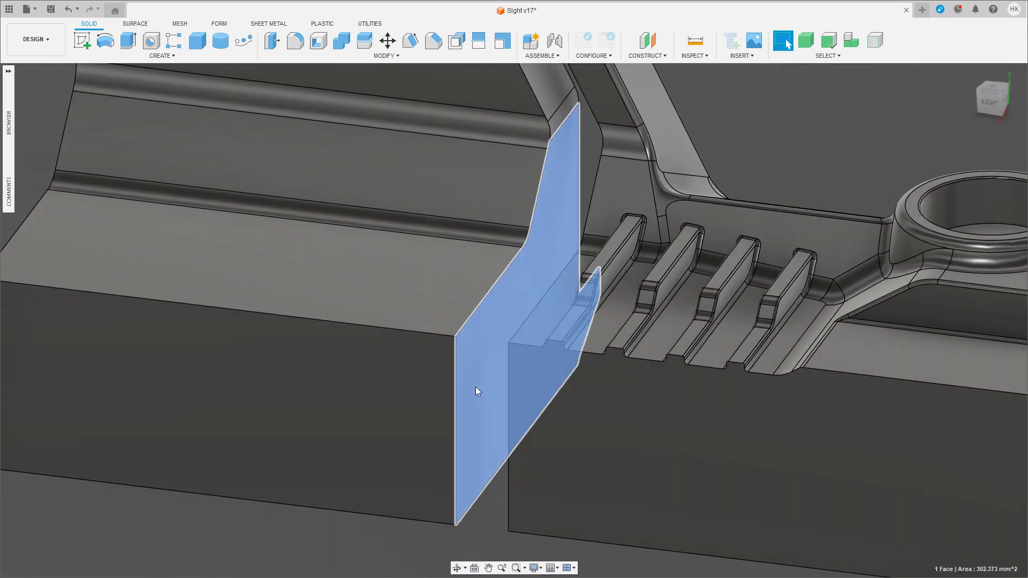
key(m)
click(505, 388)
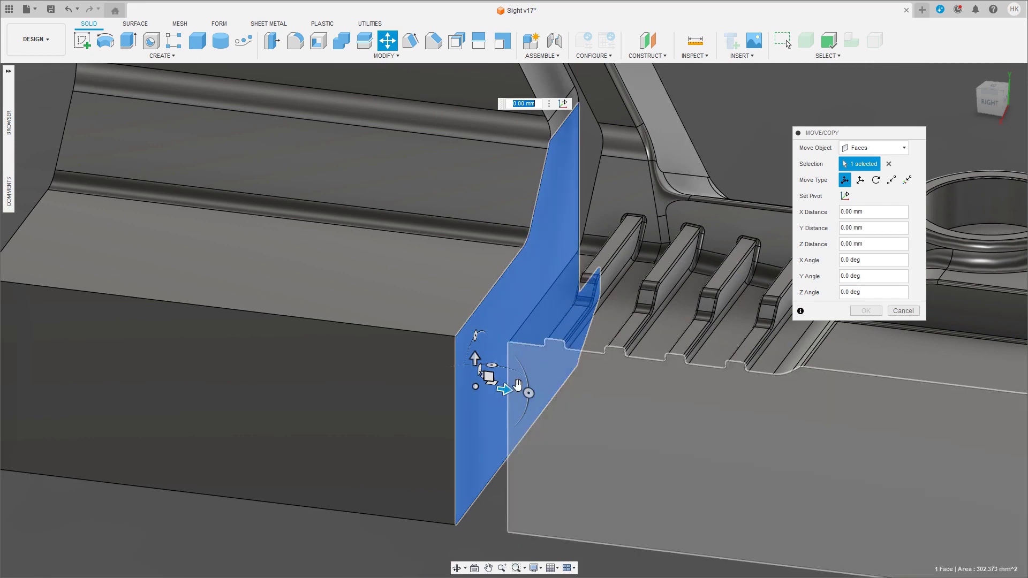
scroll(615, 230, up, 1)
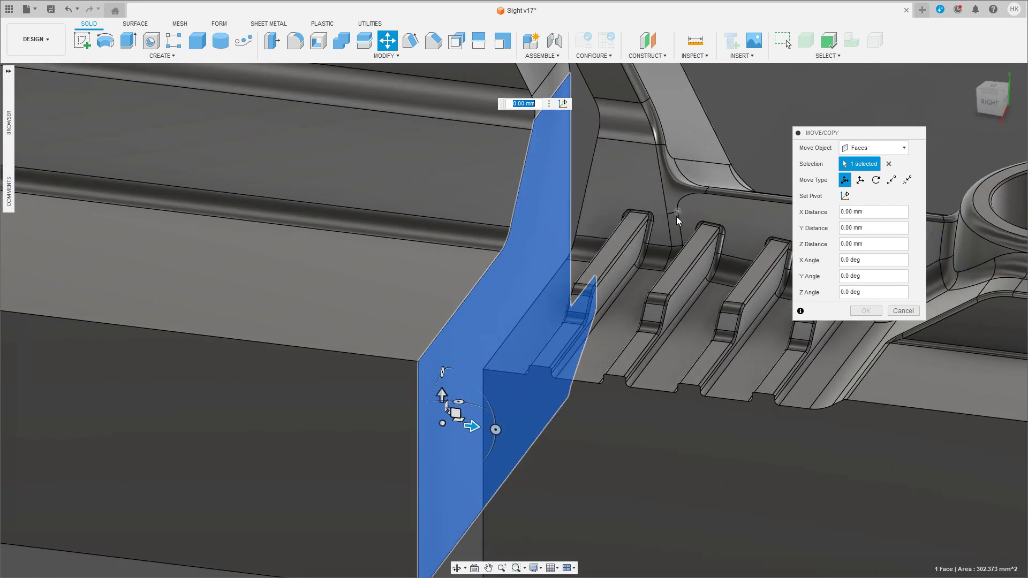
middle_drag(676, 216, 681, 293)
click(904, 310)
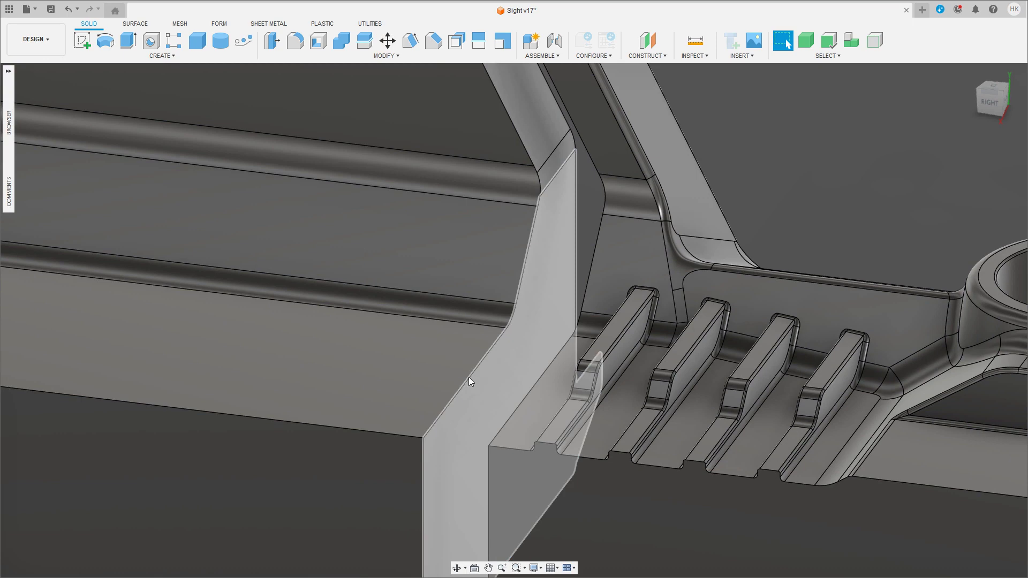
Step: Start a fillet on the first edge chain of the sloped rail
click(468, 376)
key(f)
mouse_move(504, 293)
shift+middle_down()
mouse_move(494, 358)
mouse_move(533, 338)
shift+middle_up()
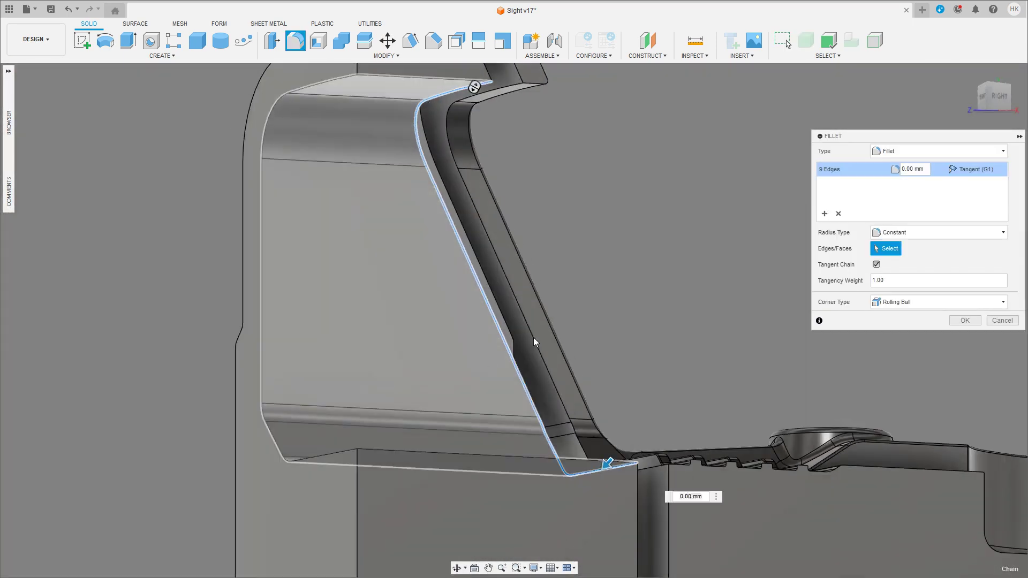
Step: Add the second edge chain to the fillet with a 0.10 mm radius
click(532, 337)
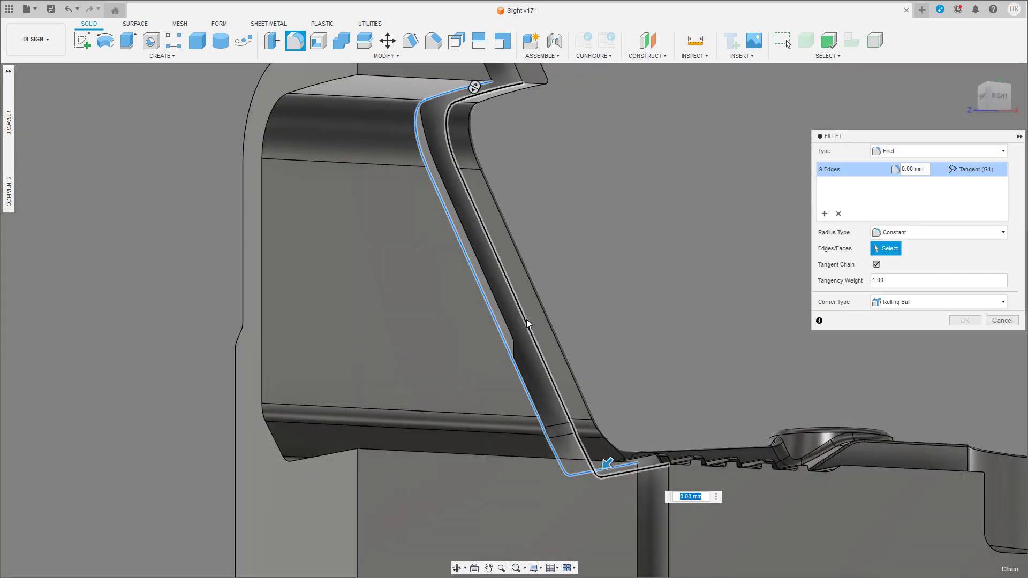
click(910, 170)
key(Return)
shift+middle_drag(522, 321, 482, 429)
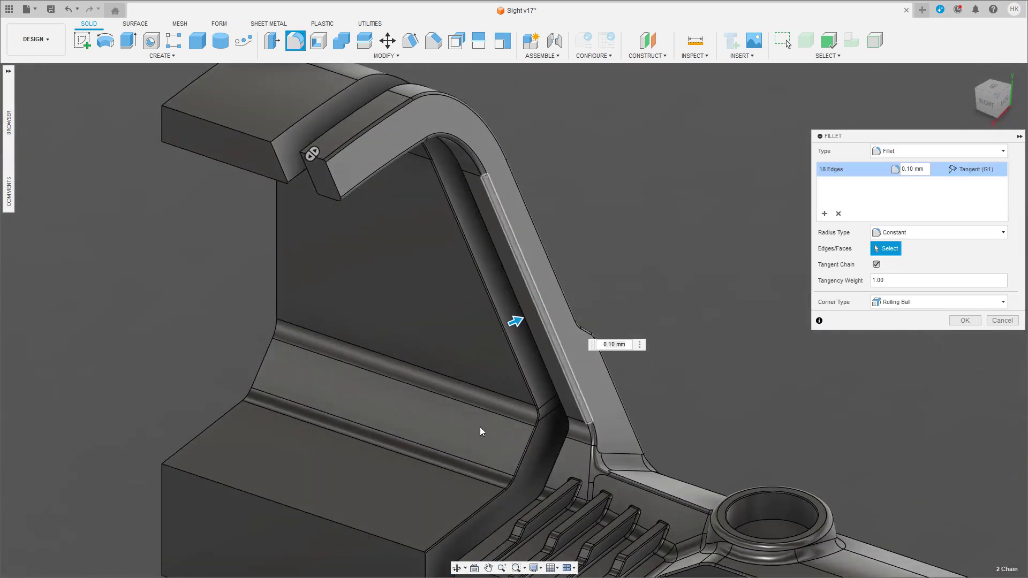
scroll(522, 346, up, 5)
scroll(522, 347, up, 2)
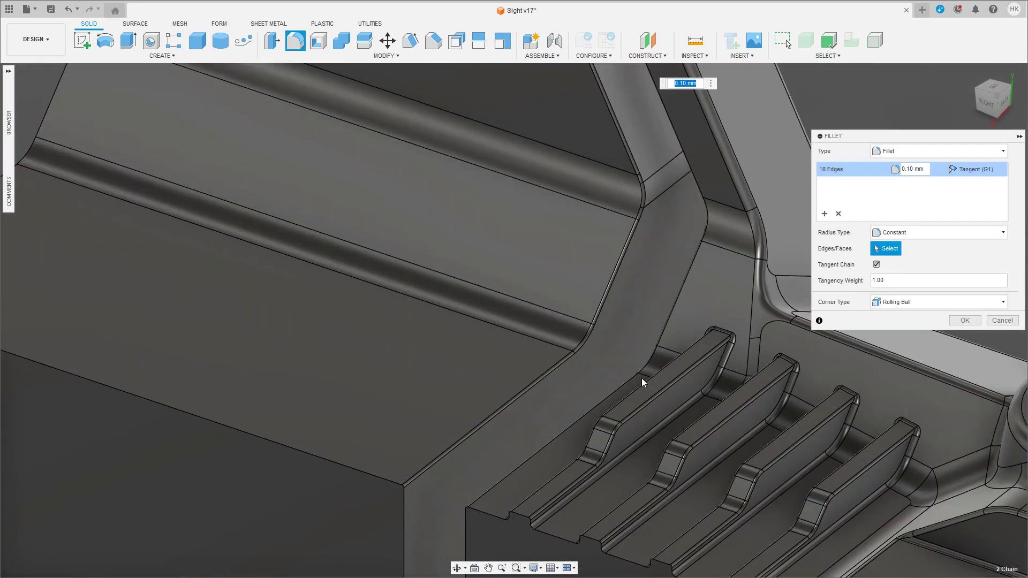
Step: Change the fillet radius to 0.15 mm and apply it to all 18 edges
click(912, 169)
key(Return)
scroll(463, 273, down, 5)
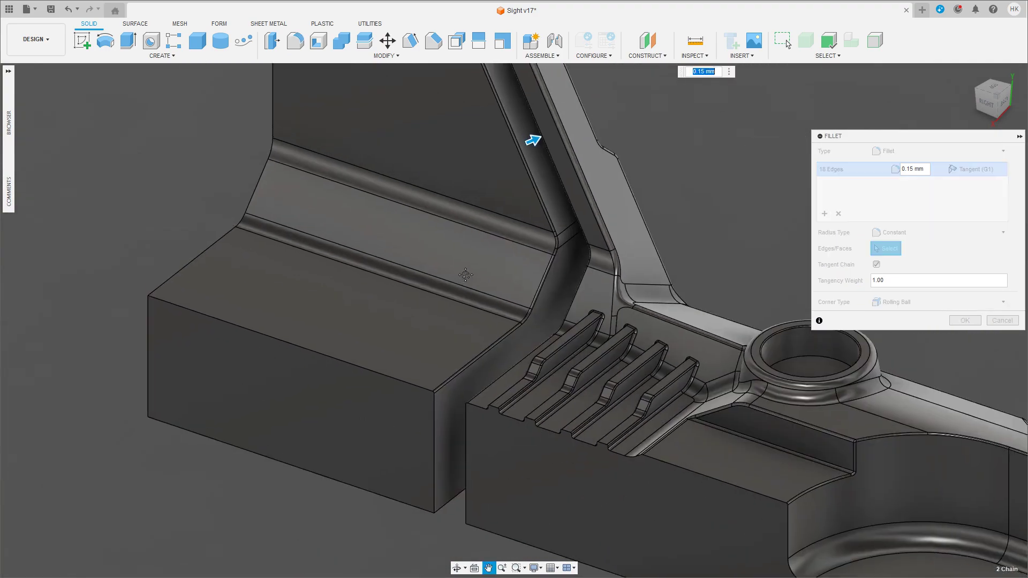
shift+middle_drag(462, 273, 499, 259)
mouse_move(513, 316)
shift+middle_down()
mouse_move(407, 343)
mouse_move(389, 336)
mouse_move(589, 323)
shift+middle_up()
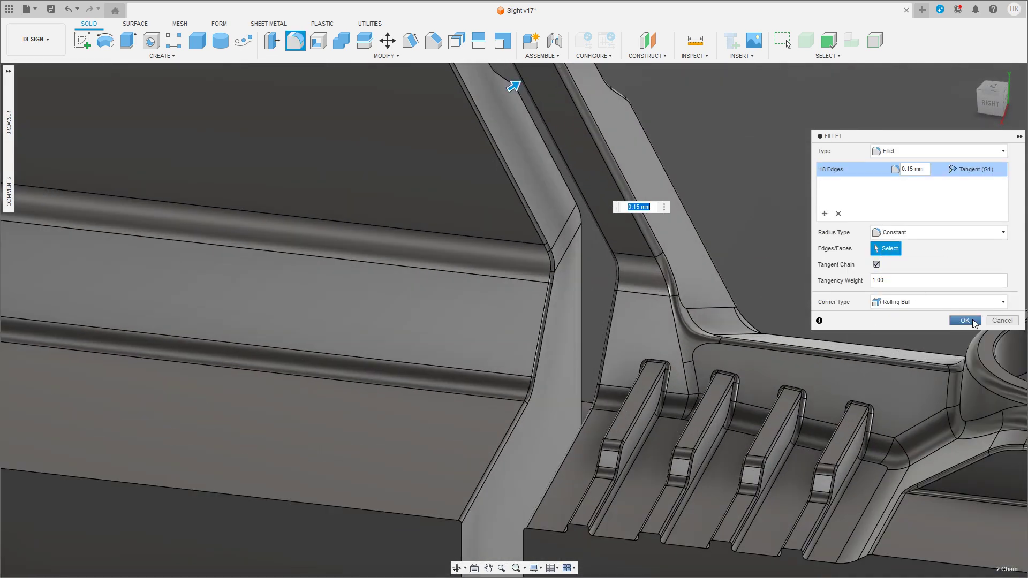
click(965, 321)
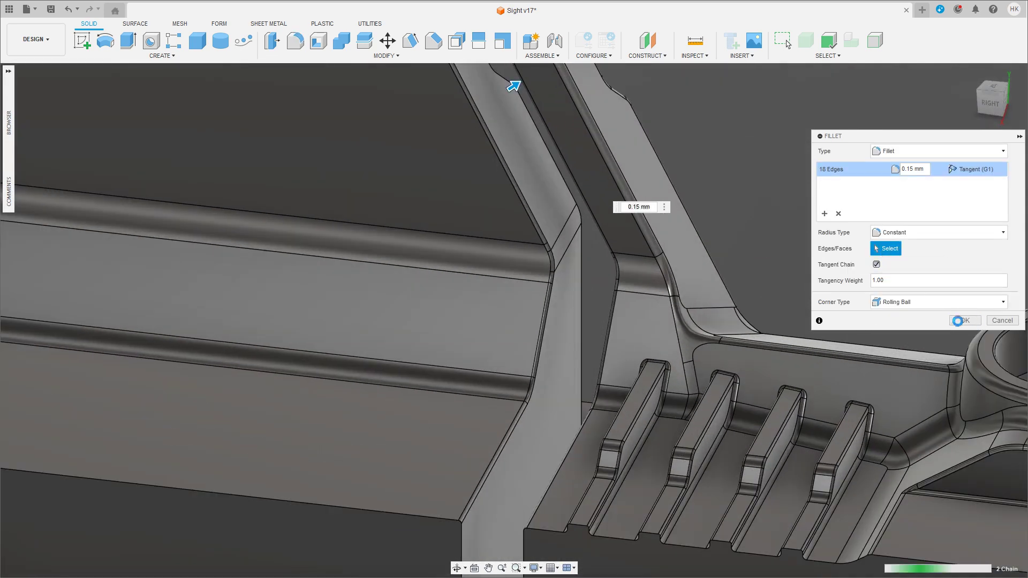
scroll(490, 345, up, 3)
scroll(361, 488, up, 2)
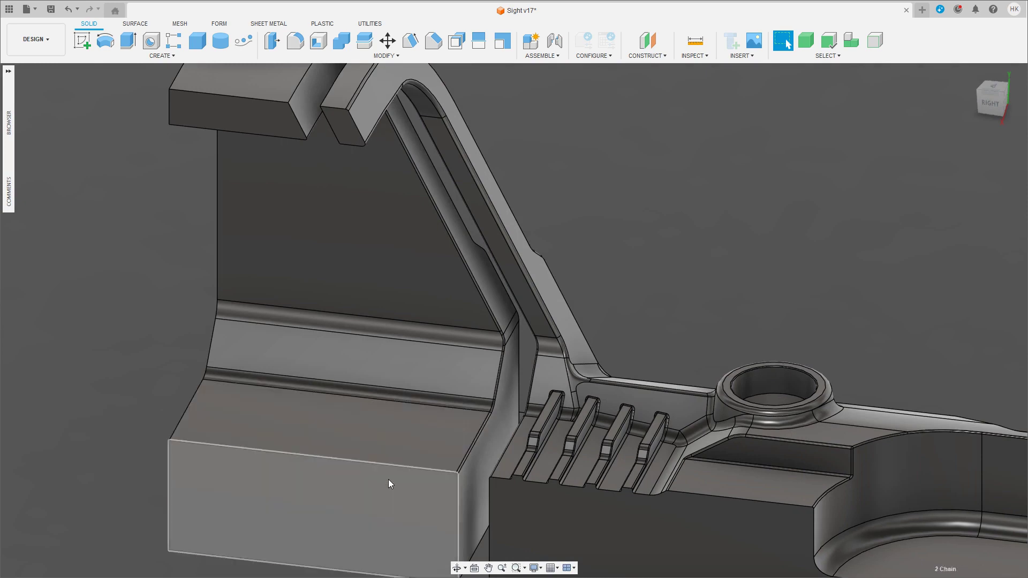
Step: Move the front wall block 3 mm back along Z onto the ridged housing floor
double_click(388, 486)
middle_drag(381, 471, 347, 349)
key(m)
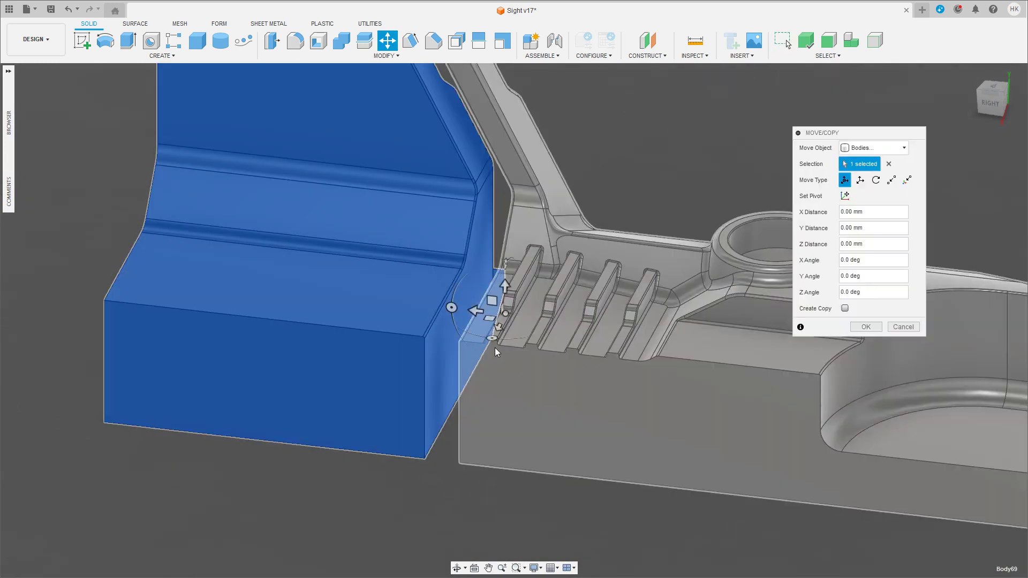
drag(485, 310, 477, 312)
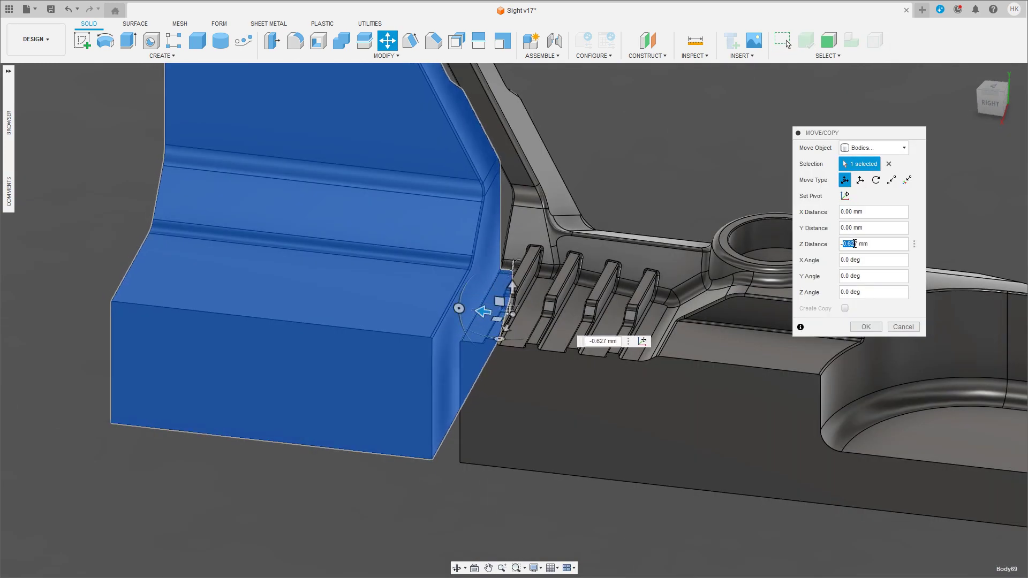
text(3)
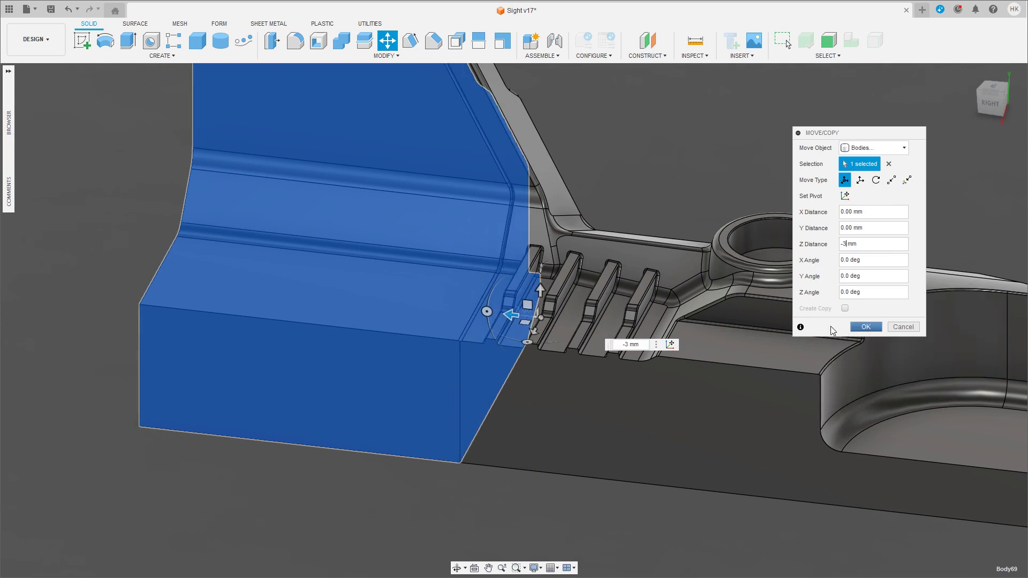
key(Return)
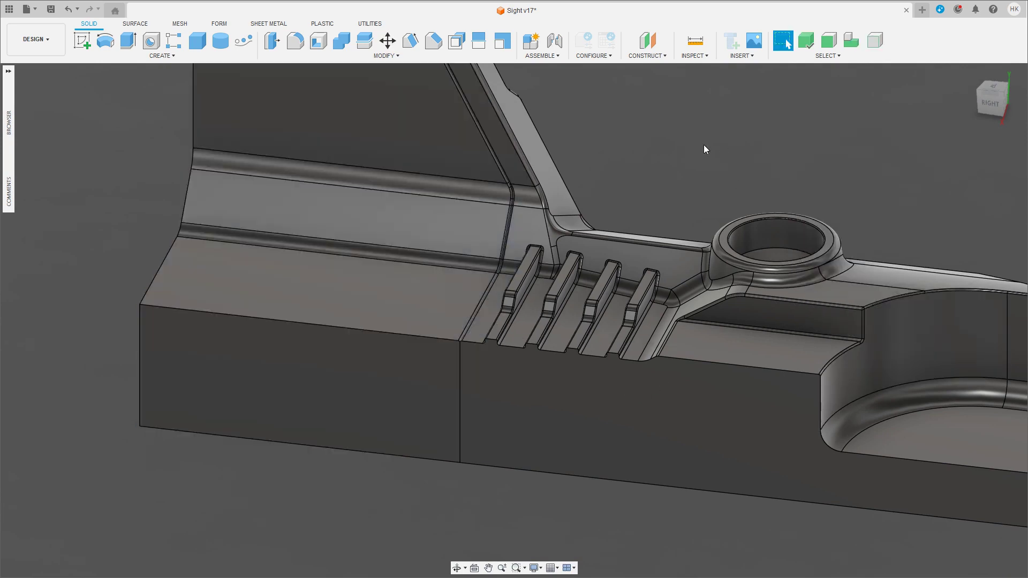
mouse_move(703, 147)
shift+middle_down()
mouse_move(773, 258)
mouse_move(769, 333)
mouse_move(764, 231)
mouse_move(775, 252)
mouse_move(759, 185)
mouse_move(756, 245)
mouse_move(786, 211)
mouse_move(771, 248)
shift+middle_up()
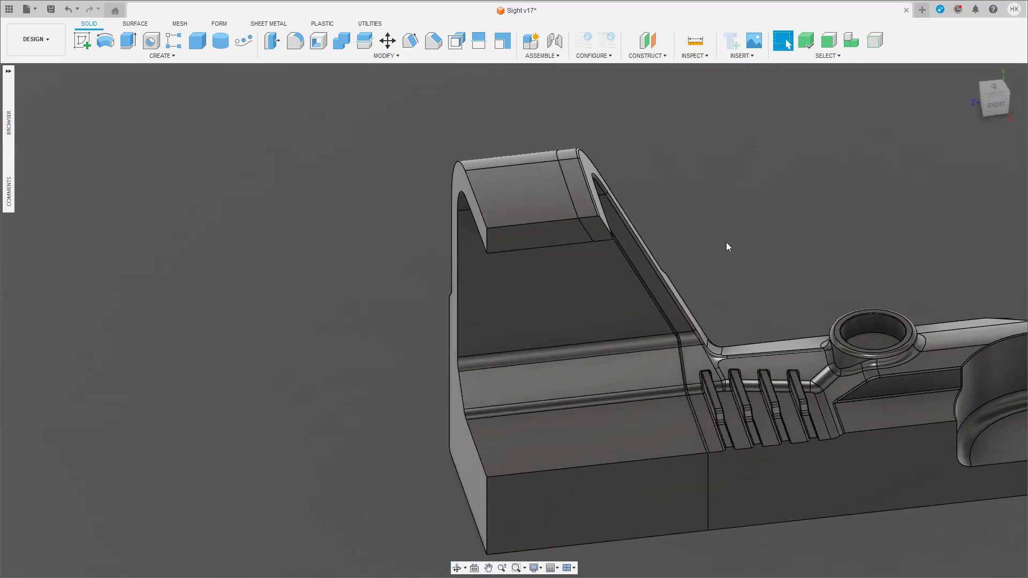
Step: Select the main sight body and bring the two front frame pieces into view
click(530, 344)
mouse_move(576, 314)
shift+middle_down()
mouse_move(291, 290)
mouse_move(313, 295)
mouse_move(307, 304)
mouse_move(240, 240)
shift+middle_up()
scroll(308, 304, up, 3)
scroll(313, 312, up, 2)
scroll(313, 311, up, 1)
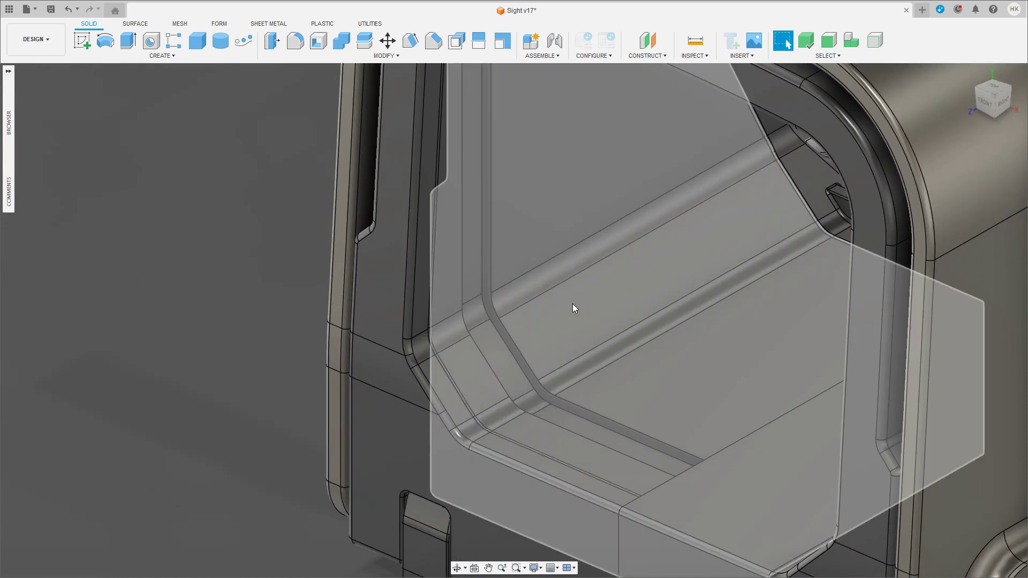
scroll(573, 303, down, 2)
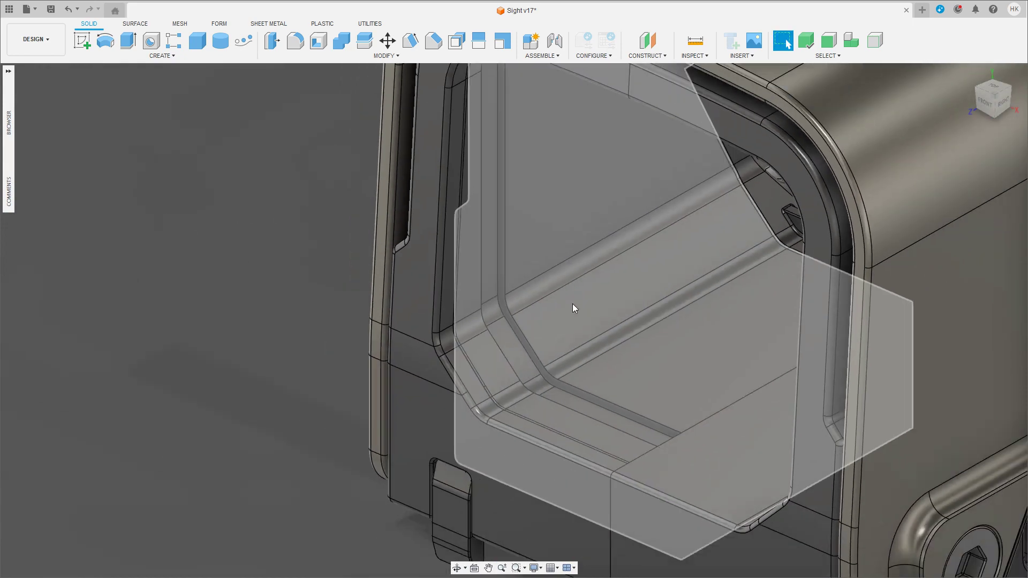
scroll(283, 313, up, 2)
middle_drag(245, 290, 229, 292)
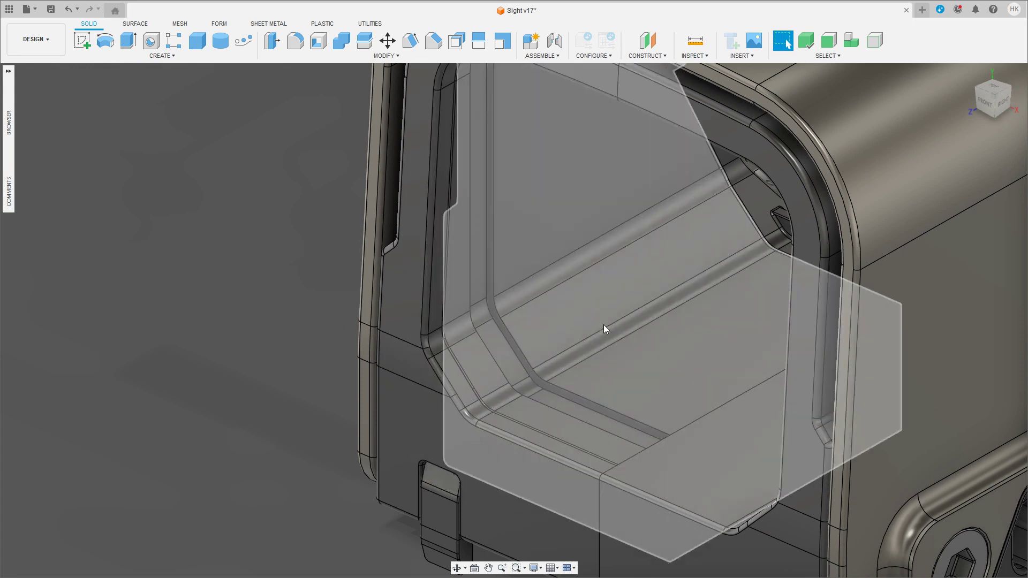
click(604, 328)
shift+middle_drag(283, 321, 254, 311)
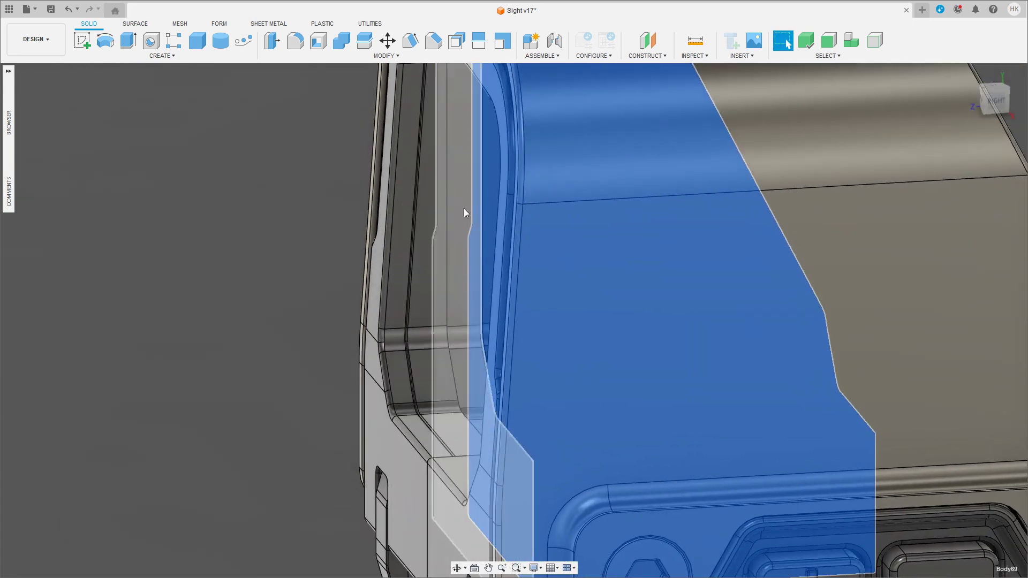
mouse_move(322, 79)
shift+middle_down()
mouse_move(284, 205)
mouse_move(291, 196)
shift+middle_up()
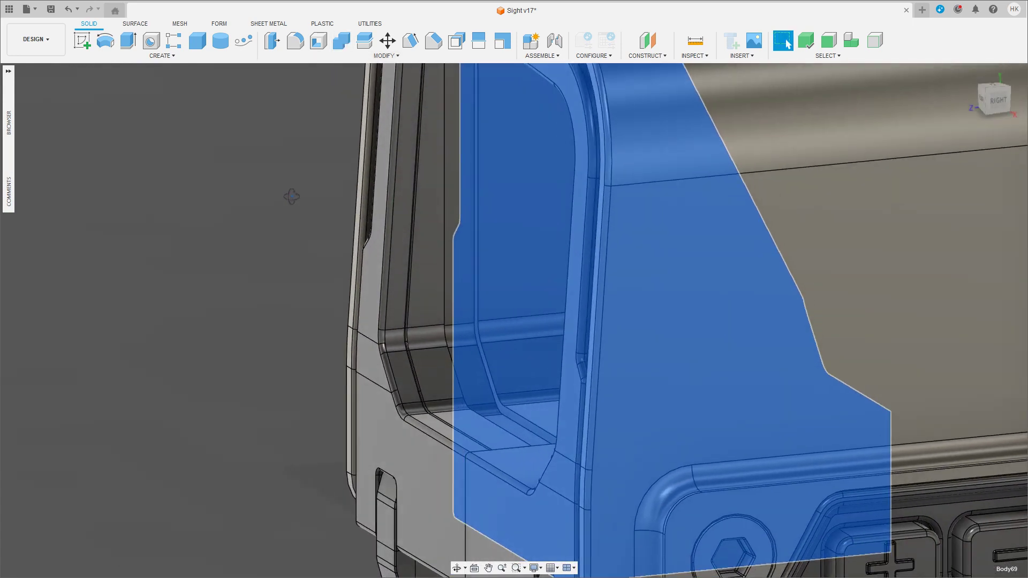
Step: Join the thin front piece and the second front piece into the main body
click(346, 41)
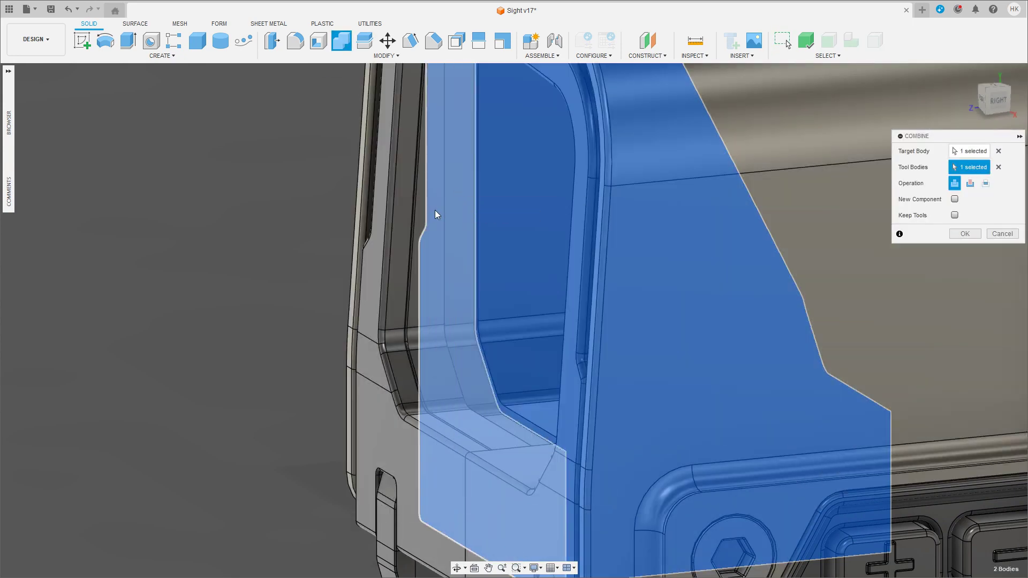
click(435, 210)
click(417, 313)
shift+middle_drag(387, 326, 589, 299)
scroll(882, 252, up, 3)
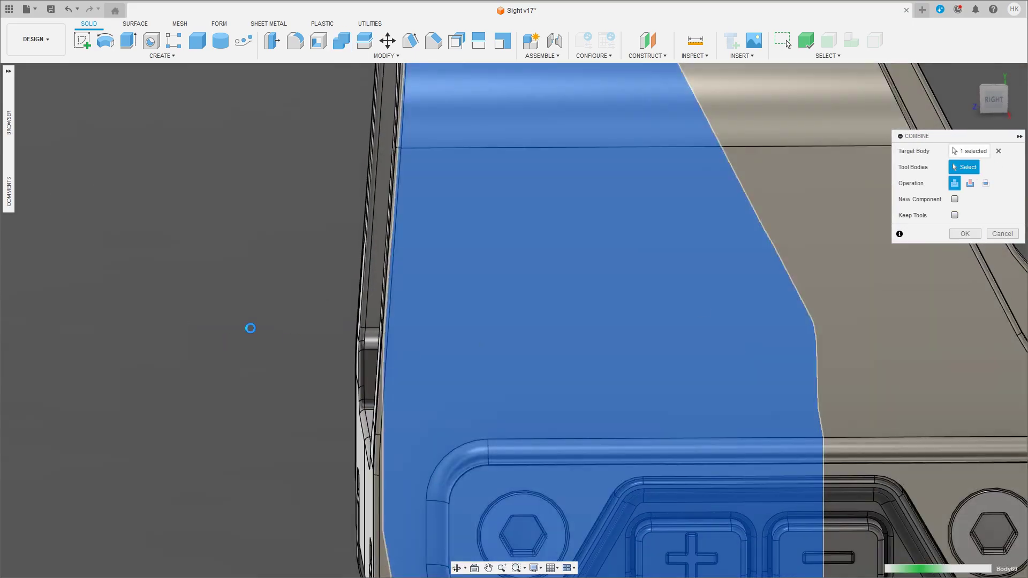
key(Return)
mouse_move(291, 335)
shift+middle_down()
mouse_move(420, 277)
mouse_move(438, 256)
mouse_move(348, 303)
mouse_move(408, 294)
mouse_move(362, 295)
shift+middle_up()
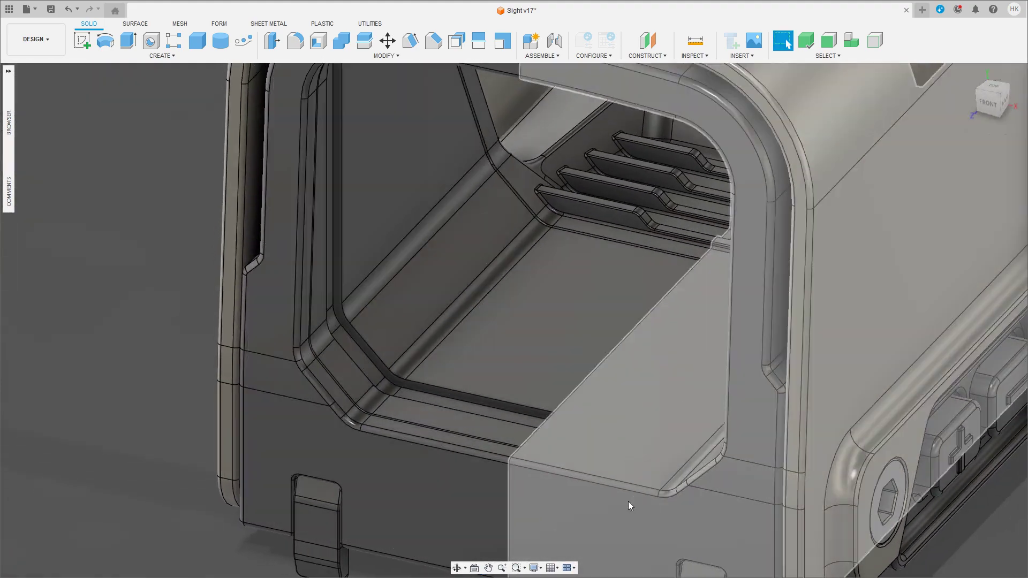
Step: Start a fillet on the first two groove edge chains of the inner frame floor
scroll(400, 334, up, 3)
scroll(386, 343, up, 3)
scroll(373, 348, up, 3)
shift+middle_drag(374, 348, 407, 332)
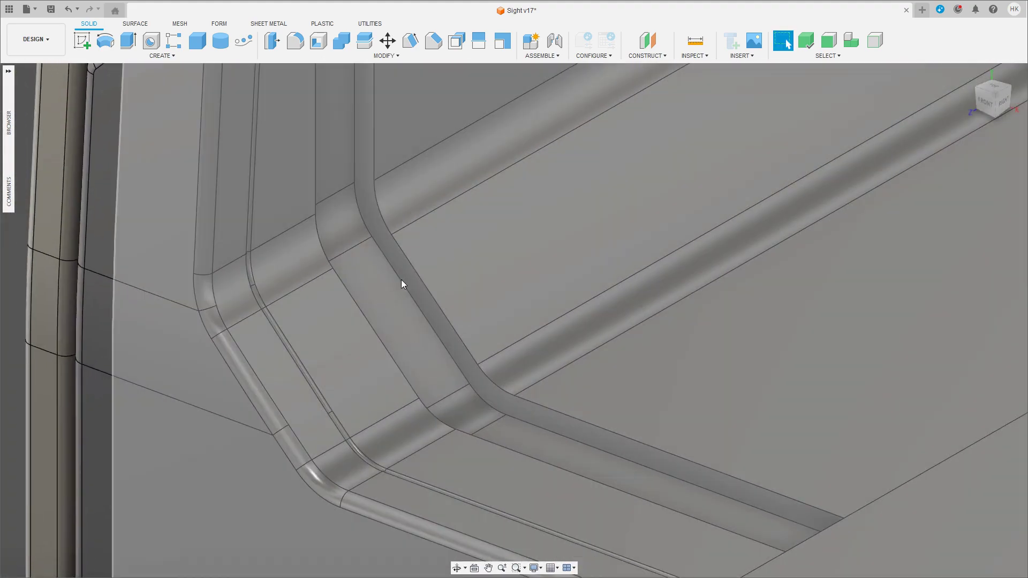
middle_drag(474, 271, 473, 299)
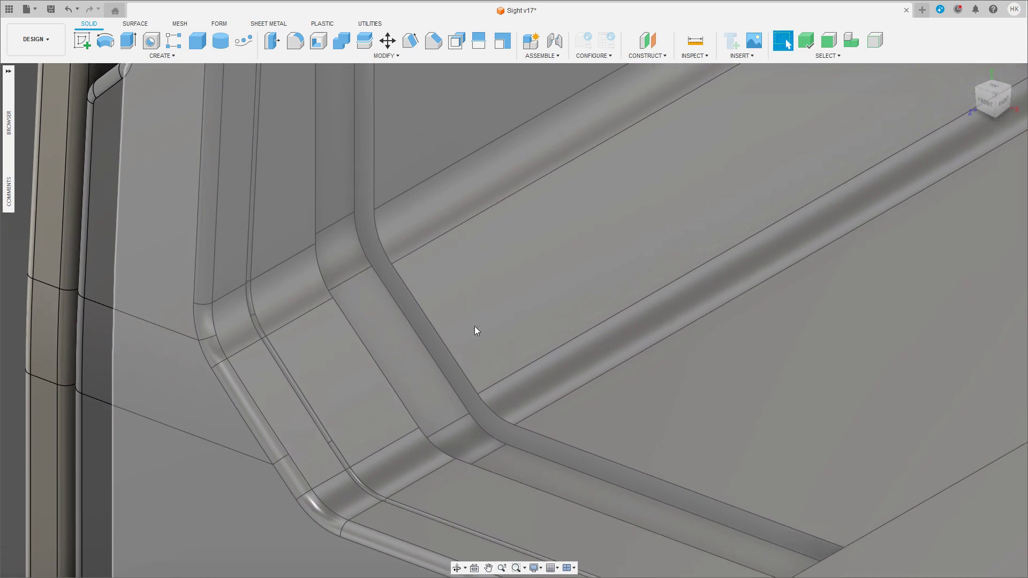
key(f)
click(432, 336)
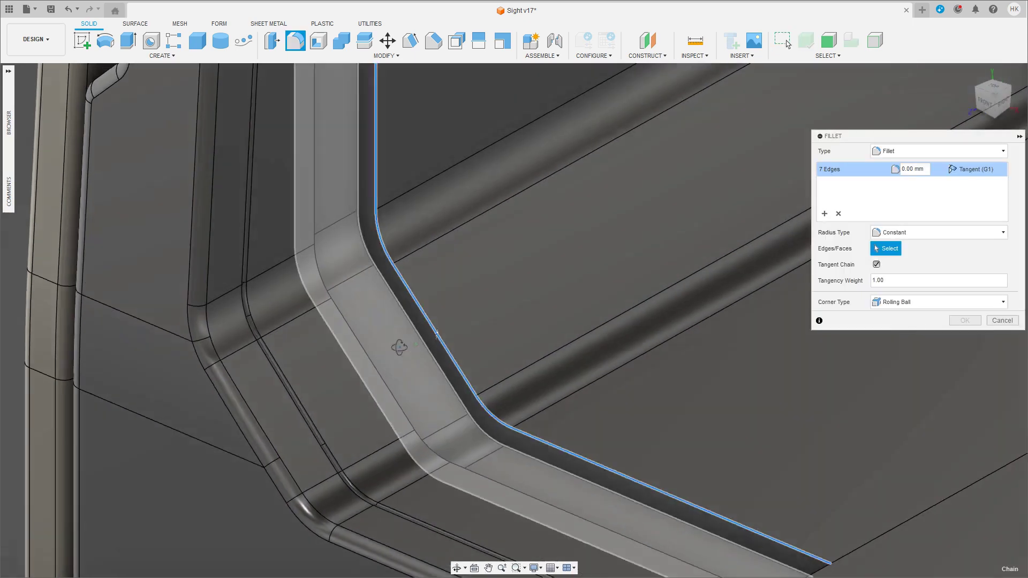
shift+middle_drag(421, 339, 395, 337)
click(349, 310)
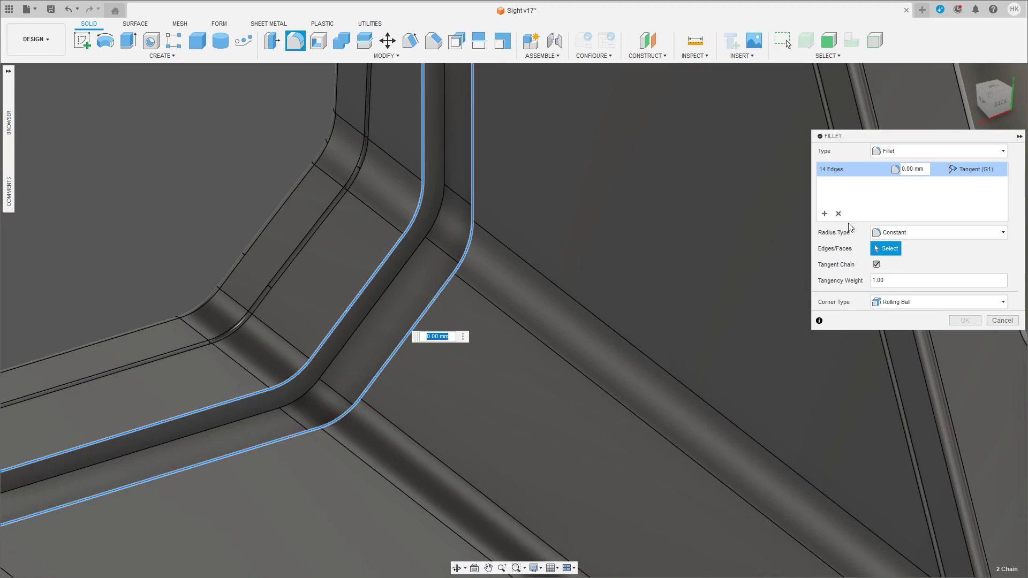
Step: Add a second groove edge set, with both sets rounded at 0.25 mm
click(824, 215)
click(362, 323)
mouse_move(362, 324)
shift+middle_down()
mouse_move(396, 309)
mouse_move(384, 134)
mouse_move(442, 329)
mouse_move(449, 287)
mouse_move(431, 338)
mouse_move(446, 351)
mouse_move(455, 342)
shift+middle_up()
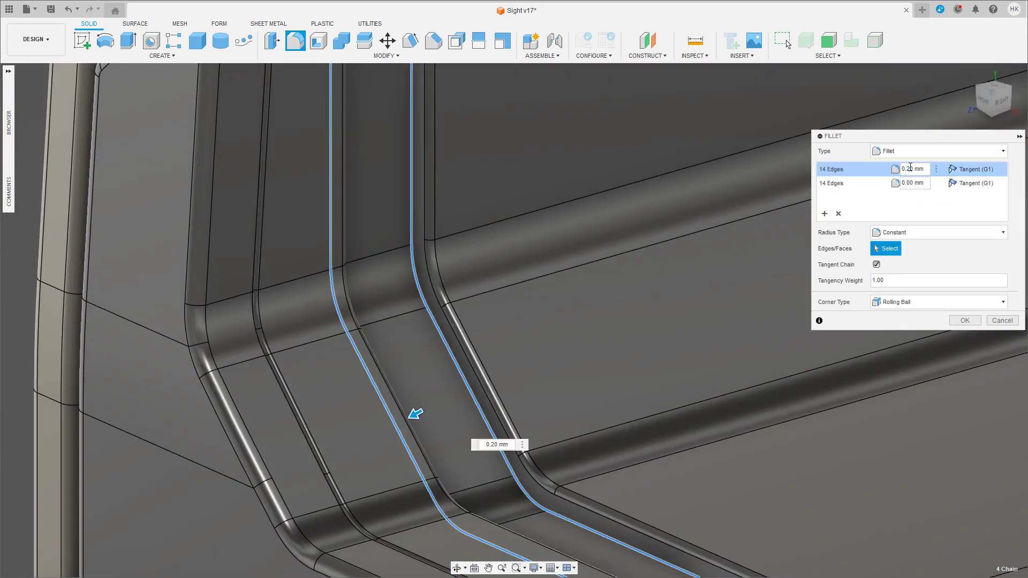
scroll(565, 220, down, 5)
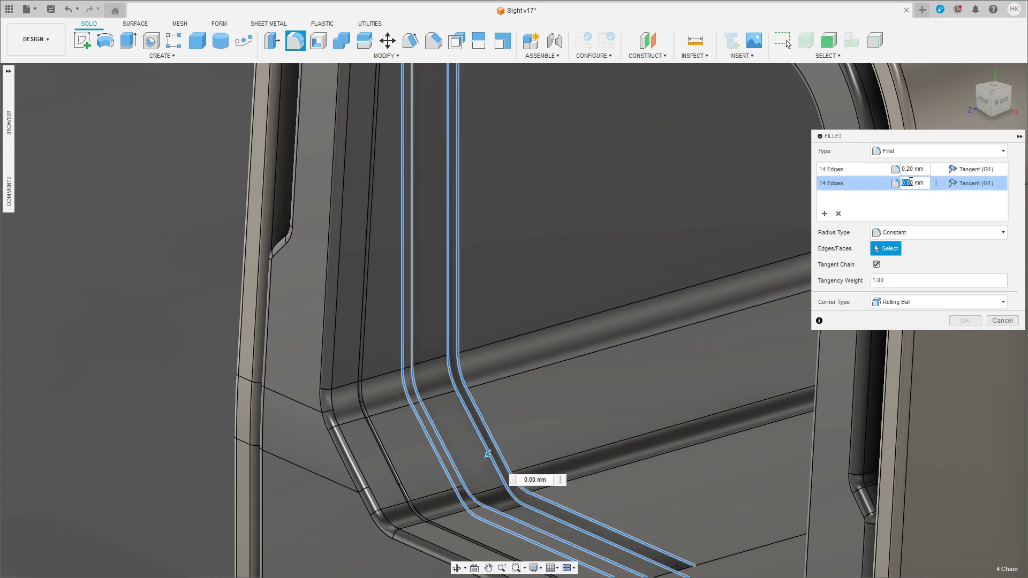
scroll(629, 290, down, 2)
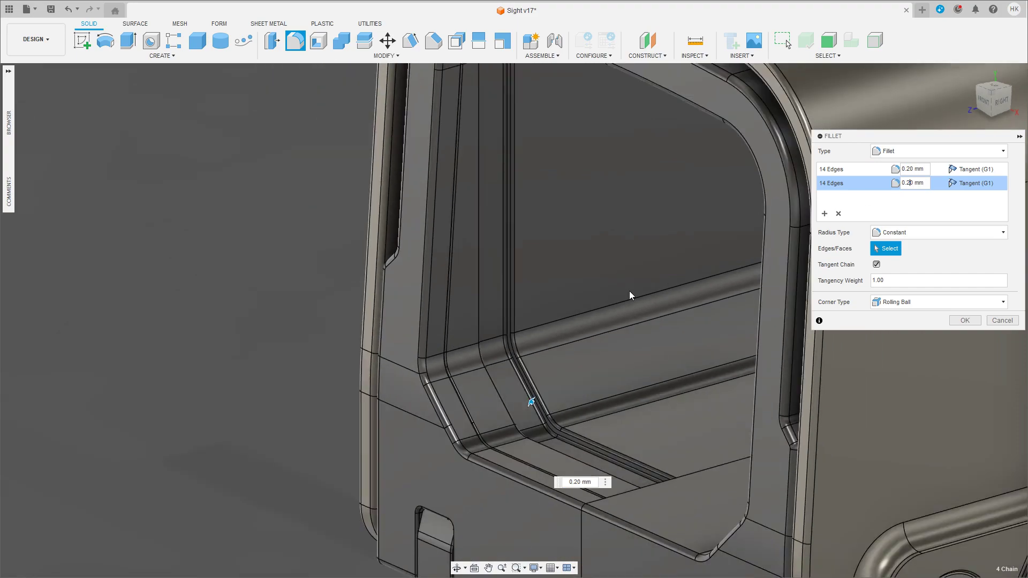
shift+middle_drag(605, 215, 594, 241)
shift+middle_drag(514, 446, 364, 84)
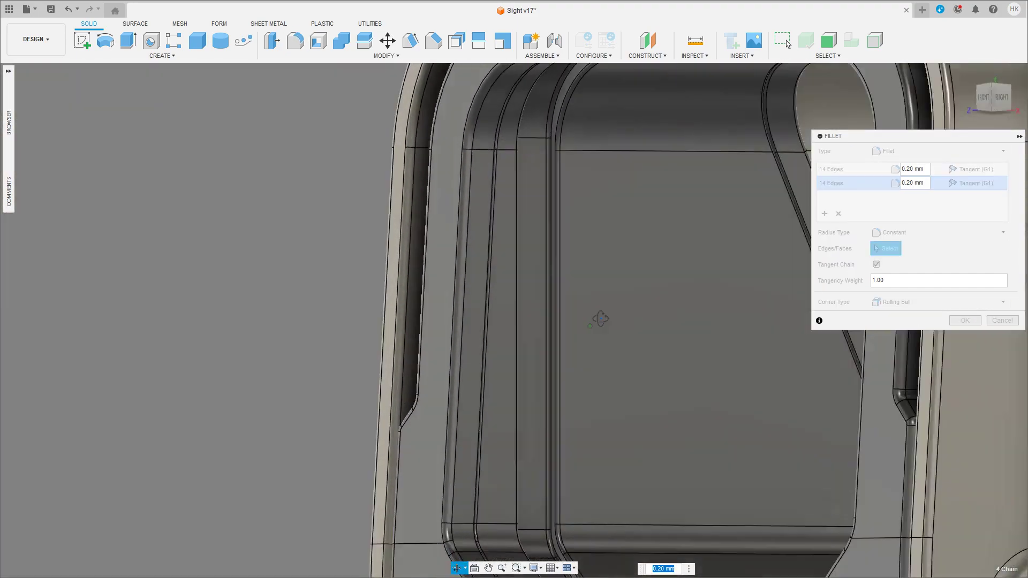
shift+middle_drag(364, 84, 577, 406)
scroll(578, 481, down, 2)
shift+middle_drag(578, 482, 573, 482)
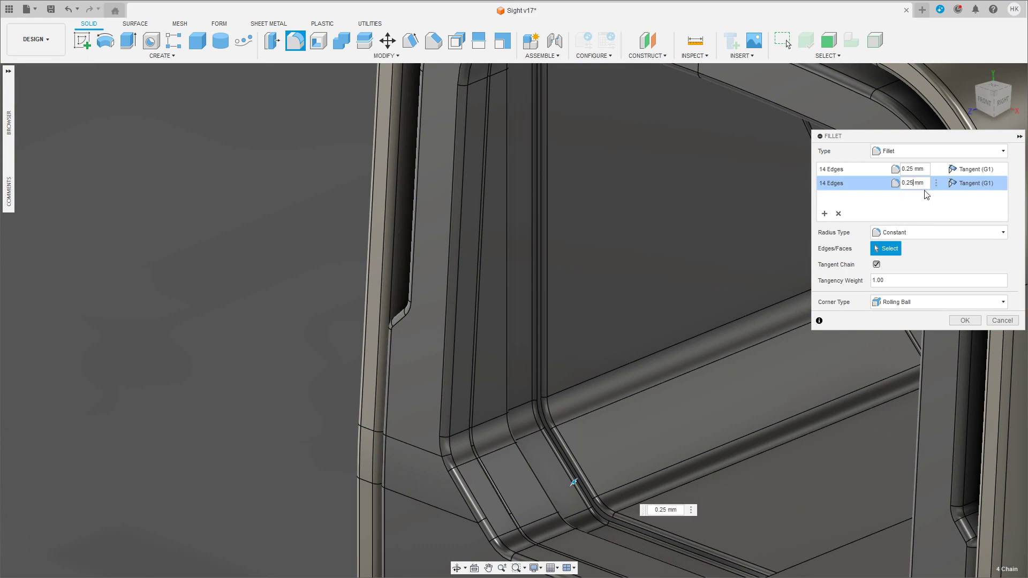
scroll(671, 209, down, 5)
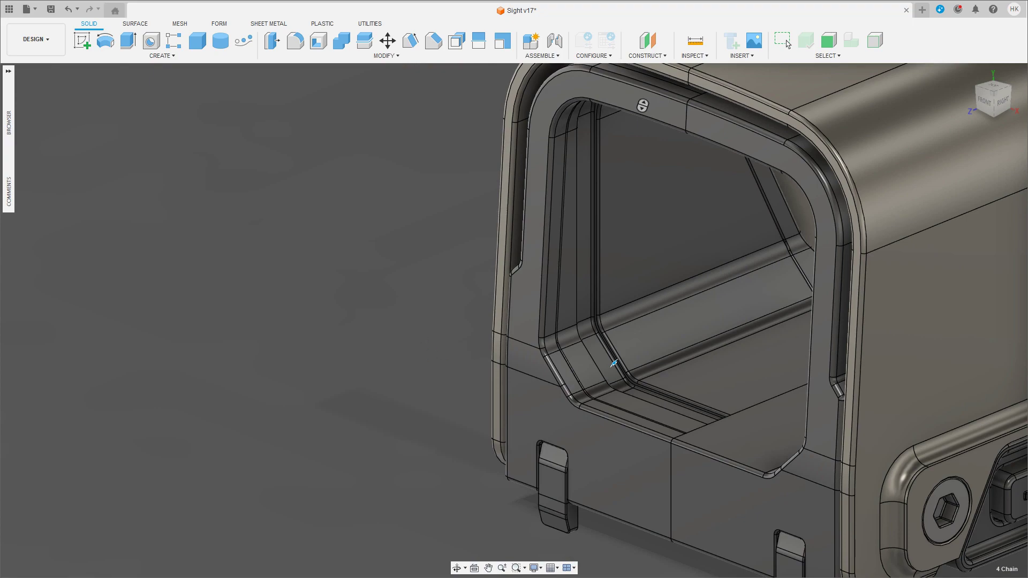
Step: Give the slider plate a Brass - Matte appearance
shift+middle_drag(614, 364, 442, 285)
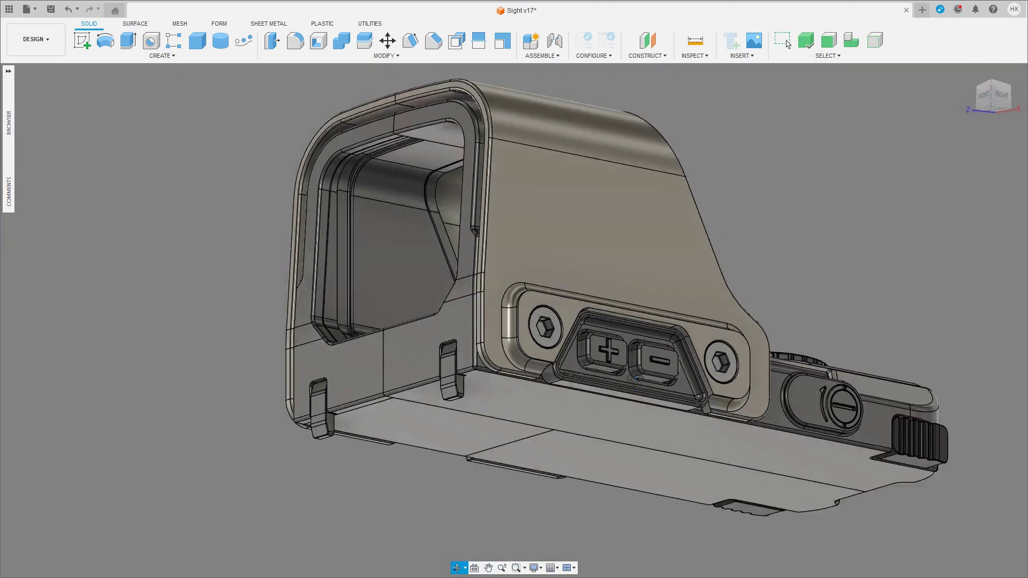
mouse_move(636, 378)
shift+middle_down()
mouse_move(546, 402)
mouse_move(413, 414)
mouse_move(493, 363)
mouse_move(484, 354)
mouse_move(415, 413)
mouse_move(467, 407)
shift+middle_up()
scroll(488, 362, down, 5)
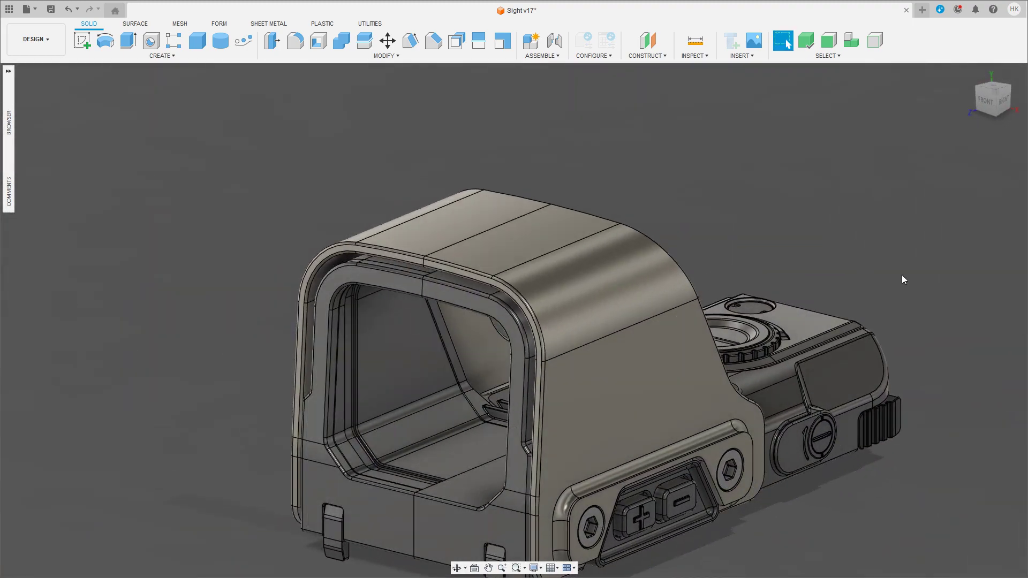
key(a)
mouse_move(523, 239)
shift+middle_down()
mouse_move(585, 293)
mouse_move(554, 294)
shift+middle_up()
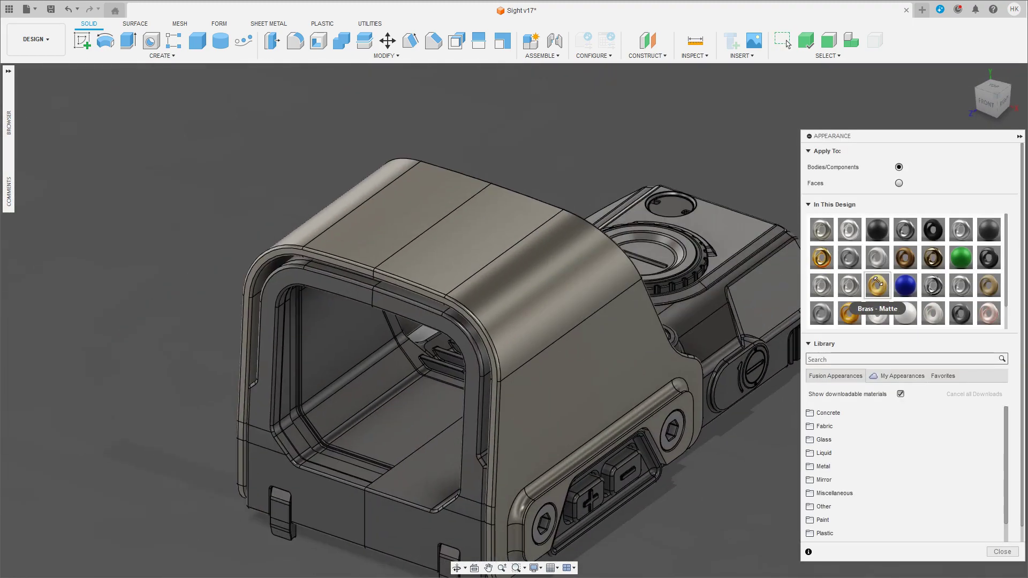
drag(878, 282, 388, 407)
mouse_move(214, 438)
shift+middle_down()
mouse_move(180, 387)
mouse_move(156, 439)
mouse_move(218, 383)
mouse_move(301, 406)
mouse_move(528, 360)
mouse_move(541, 372)
mouse_move(478, 378)
mouse_move(477, 329)
mouse_move(413, 452)
mouse_move(395, 418)
mouse_move(375, 407)
mouse_move(399, 385)
mouse_move(404, 448)
mouse_move(205, 400)
mouse_move(573, 312)
mouse_move(569, 337)
mouse_move(626, 318)
shift+middle_up()
key(Escape)
Step: Apply a metal finish to the sight body and make the slider plate metallic black
scroll(626, 317, down, 2)
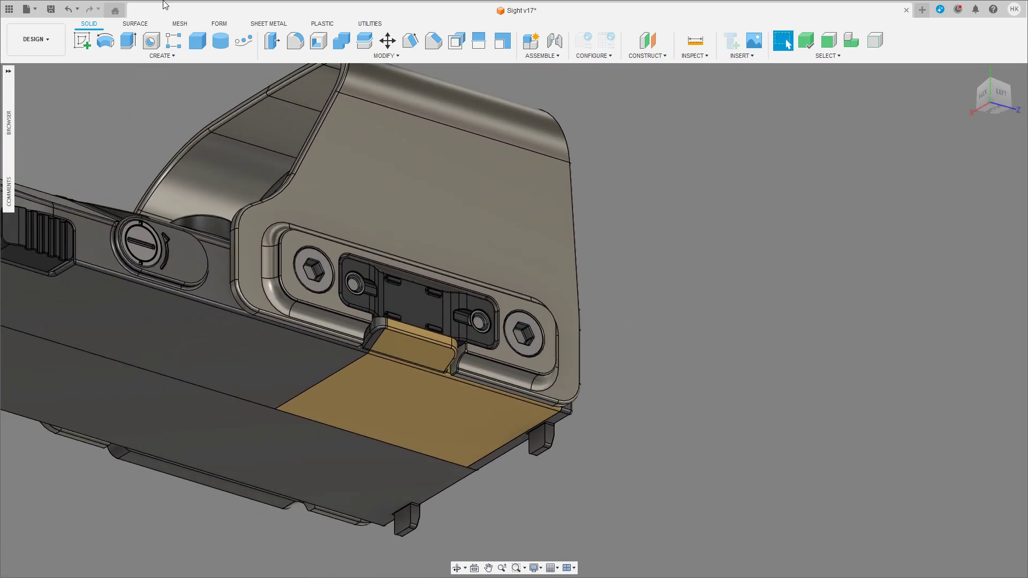
mouse_move(667, 220)
shift+middle_down()
mouse_move(509, 275)
mouse_move(390, 291)
mouse_move(407, 294)
mouse_move(405, 308)
mouse_move(635, 250)
mouse_move(558, 282)
mouse_move(505, 280)
mouse_move(544, 291)
mouse_move(730, 291)
mouse_move(748, 303)
mouse_move(589, 289)
mouse_move(985, 265)
shift+middle_up()
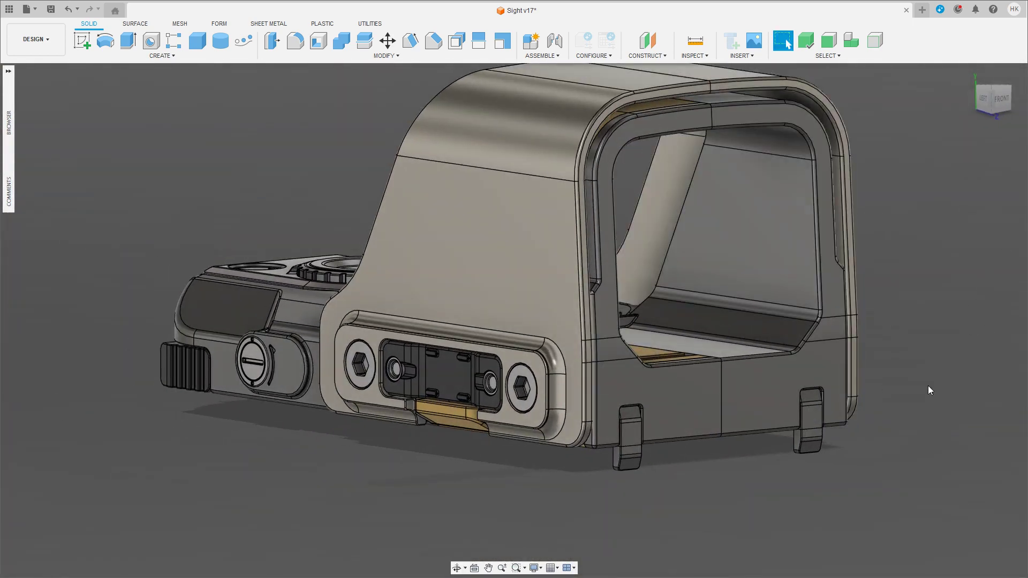
key(a)
shift+middle_drag(696, 386, 490, 386)
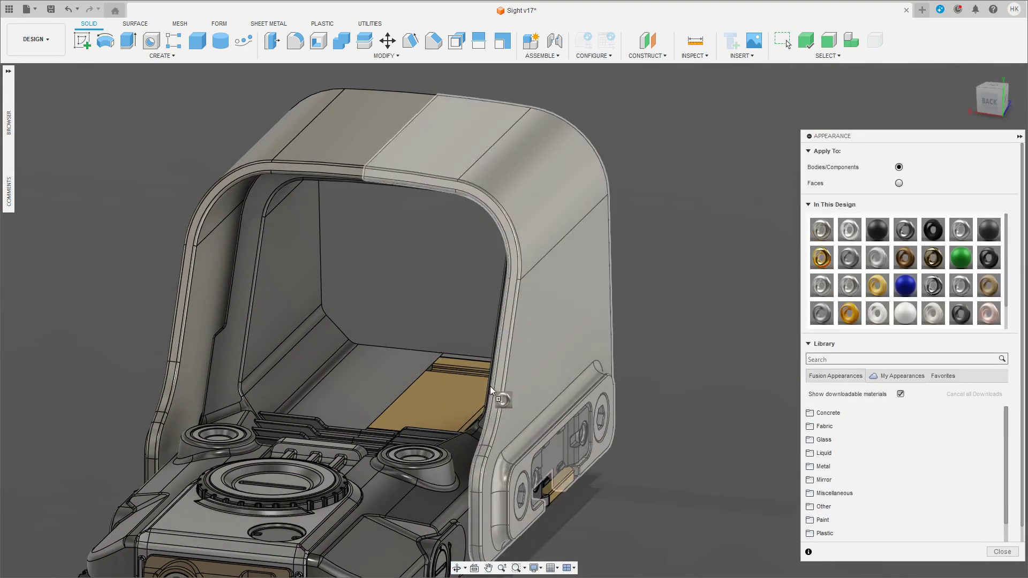
drag(490, 387, 454, 394)
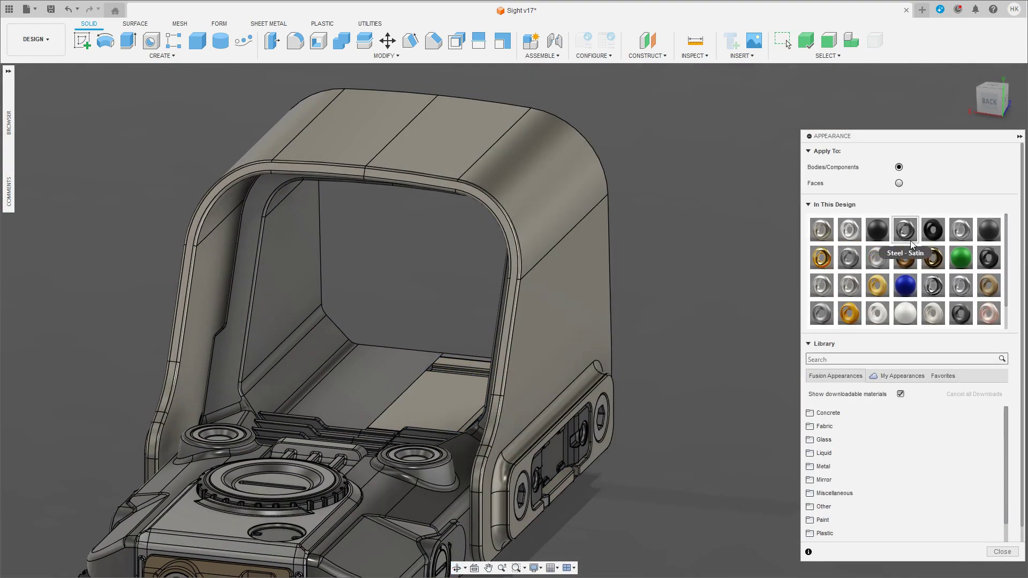
drag(878, 237, 380, 388)
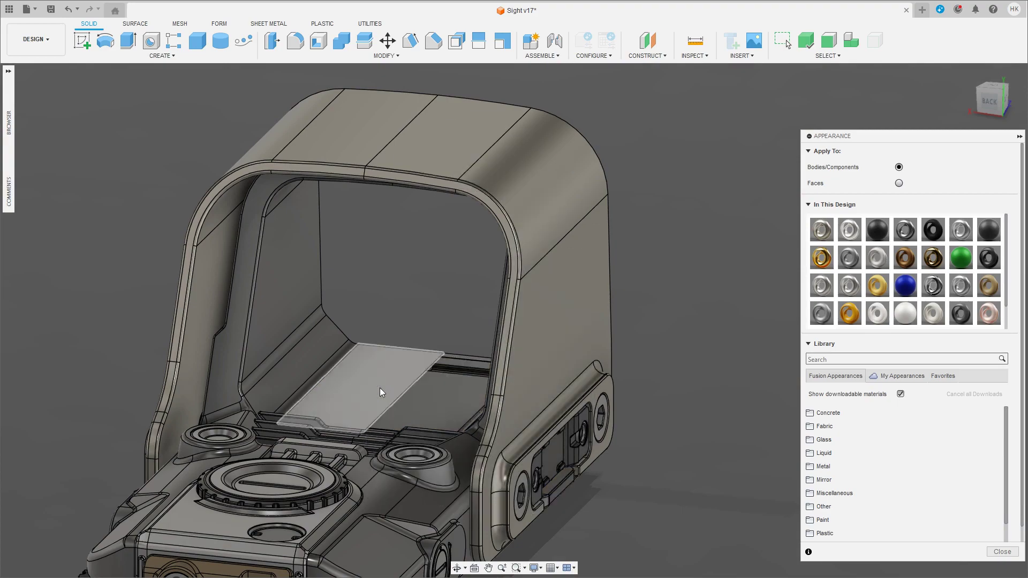
mouse_move(380, 388)
shift+middle_down()
mouse_move(383, 407)
mouse_move(535, 348)
shift+middle_up()
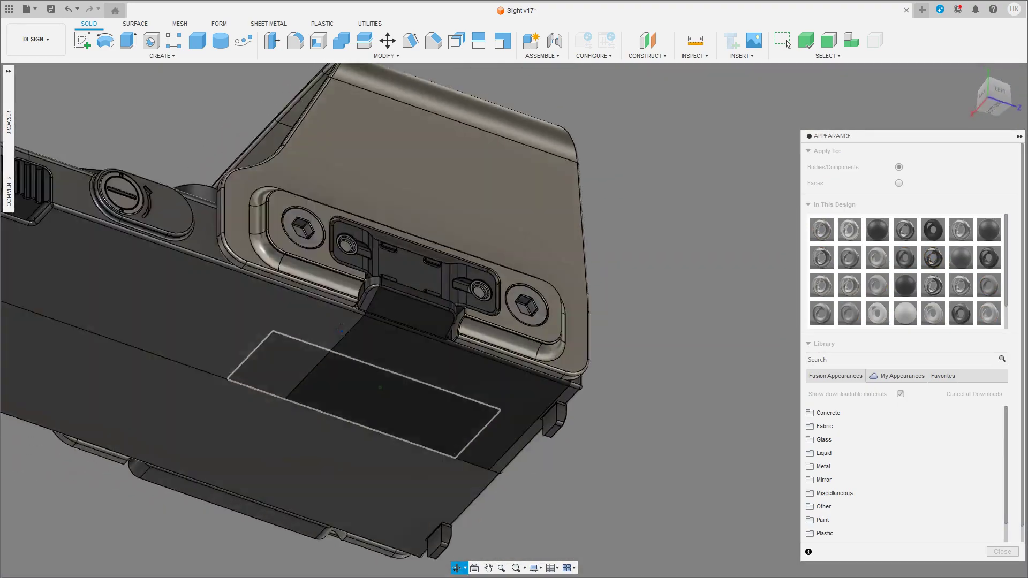
drag(583, 311, 232, 323)
mouse_move(233, 323)
shift+middle_down()
mouse_move(524, 427)
mouse_move(546, 348)
mouse_move(402, 468)
shift+middle_up()
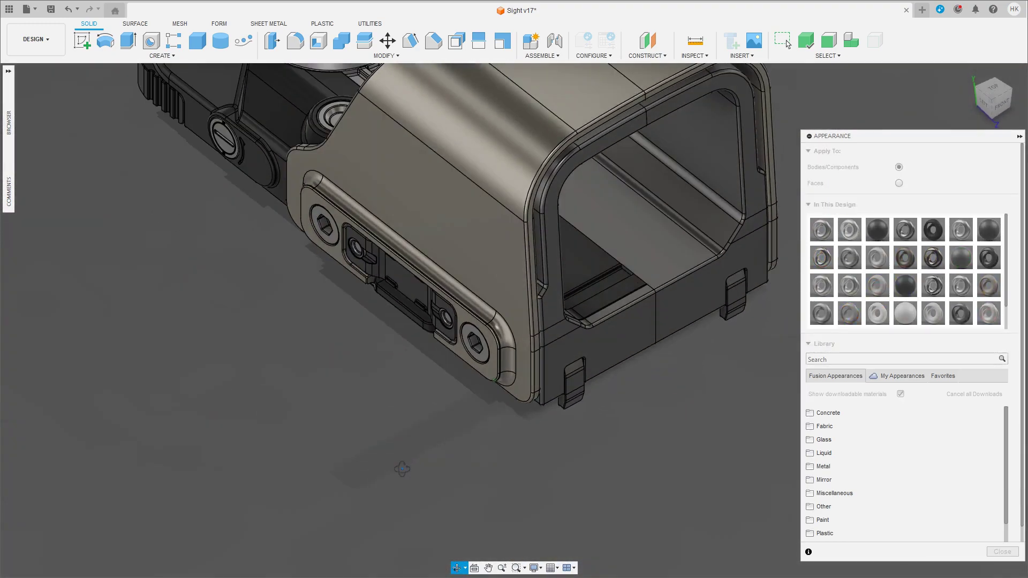
Step: Make the front frame and another housing piece dark metallic
drag(630, 336, 629, 337)
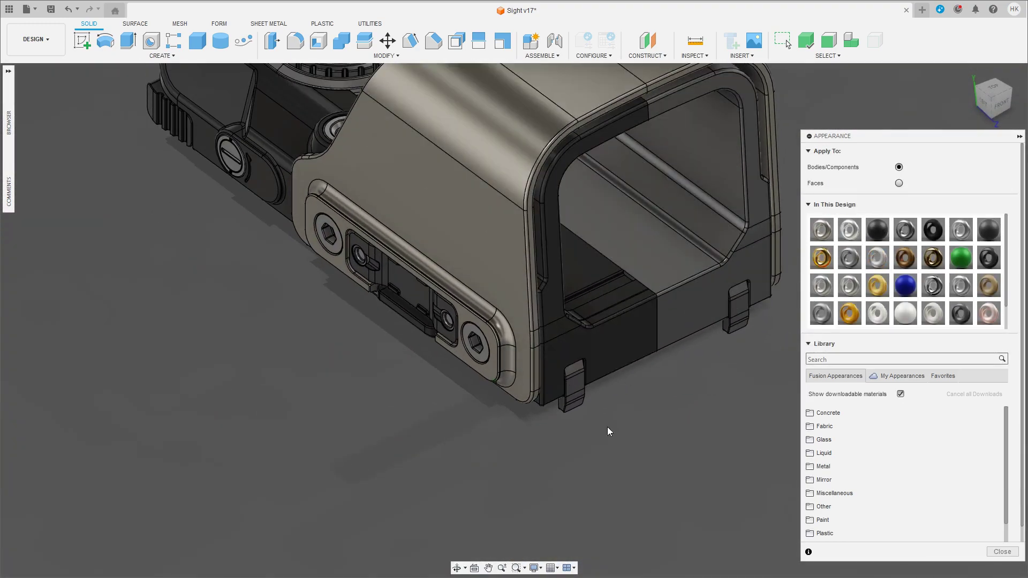
mouse_move(607, 426)
shift+middle_down()
mouse_move(482, 441)
mouse_move(581, 439)
mouse_move(589, 375)
shift+middle_up()
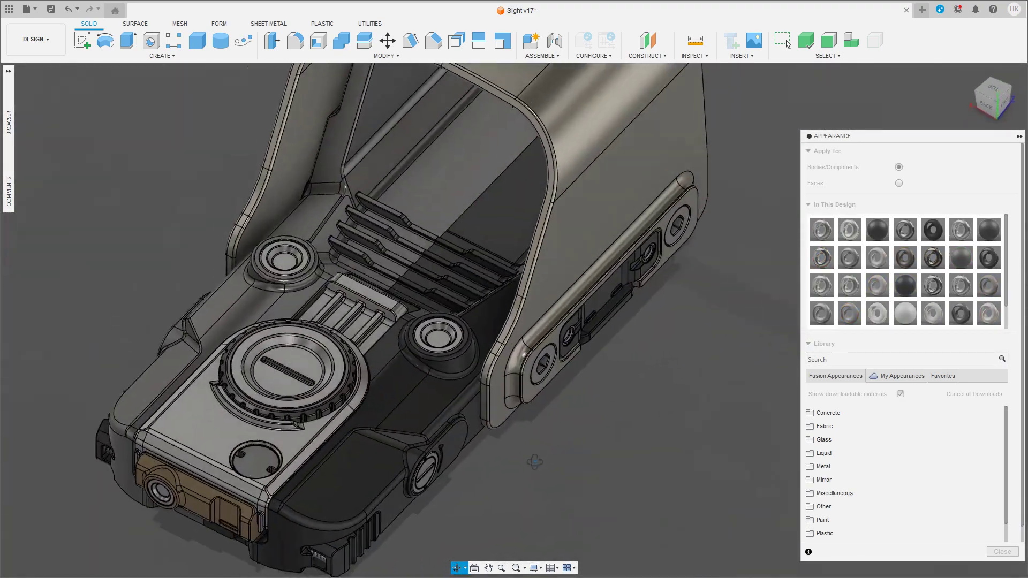
mouse_move(904, 230)
mouse_down()
mouse_move(531, 387)
mouse_move(420, 412)
mouse_up()
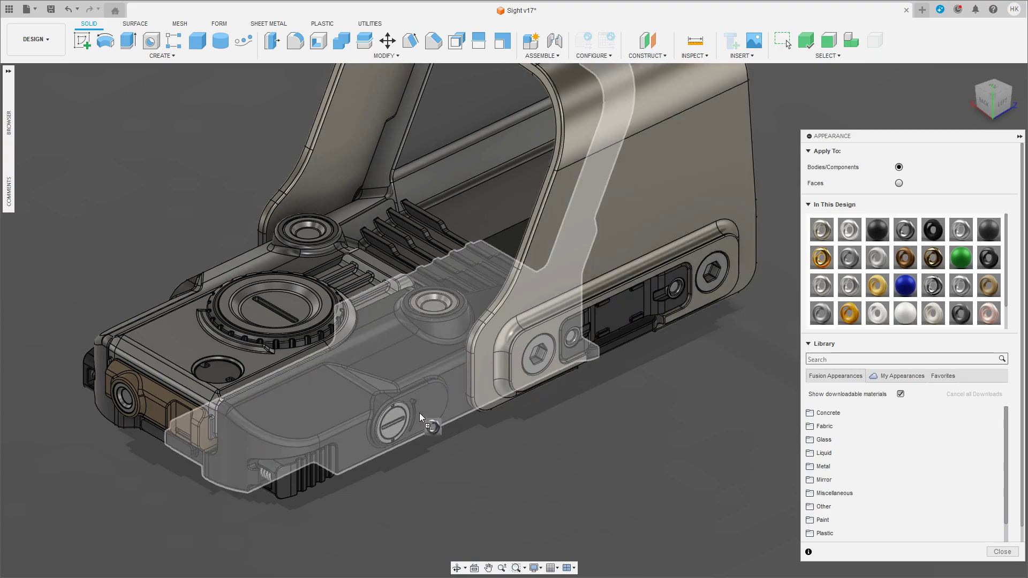
mouse_move(419, 413)
shift+middle_down()
mouse_move(470, 400)
mouse_move(391, 291)
shift+middle_up()
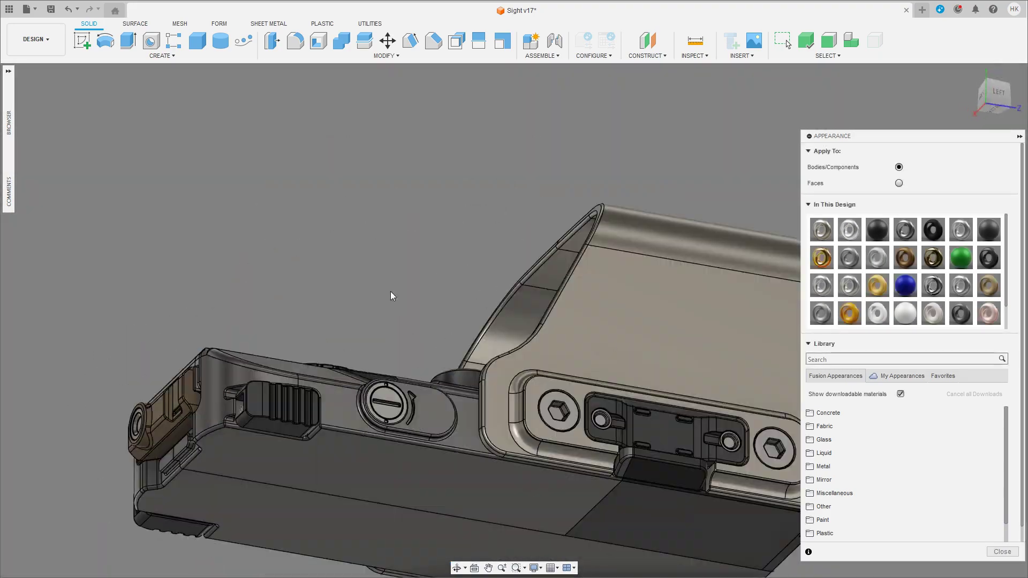
scroll(391, 291, up, 3)
Step: Apply Steel-Satin to the floor piece and the sight's lower body
drag(905, 228, 390, 393)
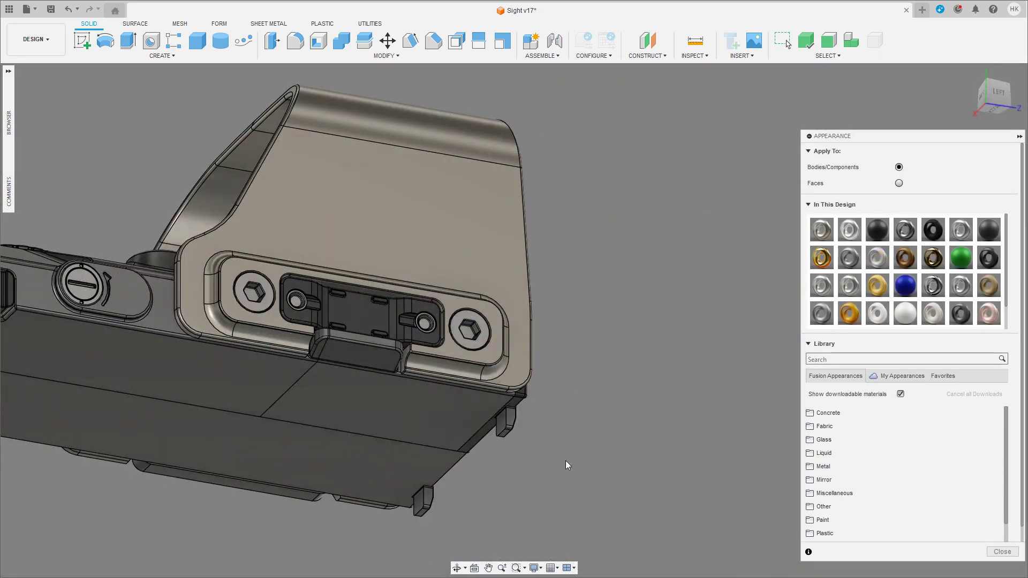
shift+middle_drag(565, 461, 512, 455)
drag(902, 231, 600, 345)
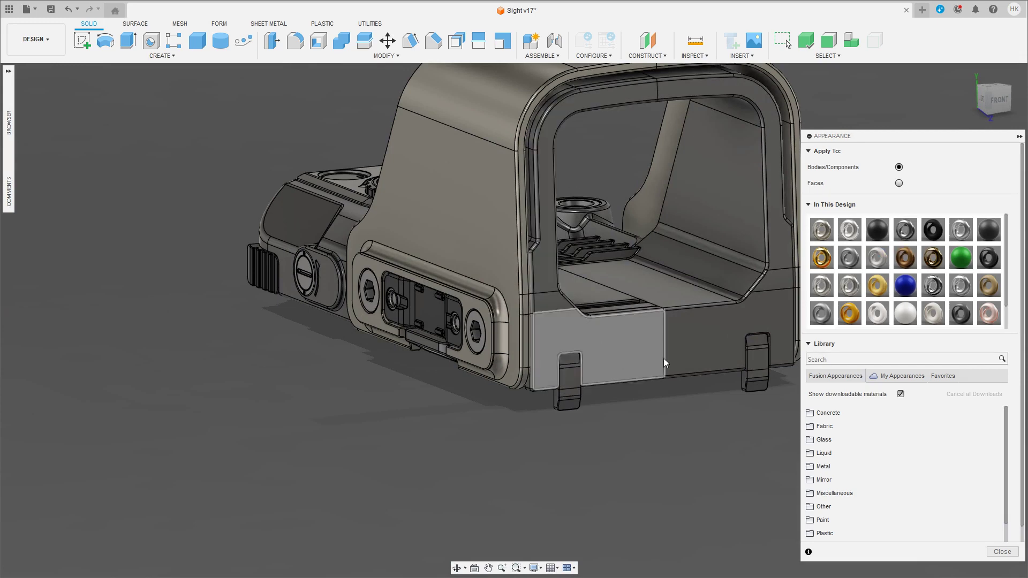
shift+middle_drag(672, 437, 632, 404)
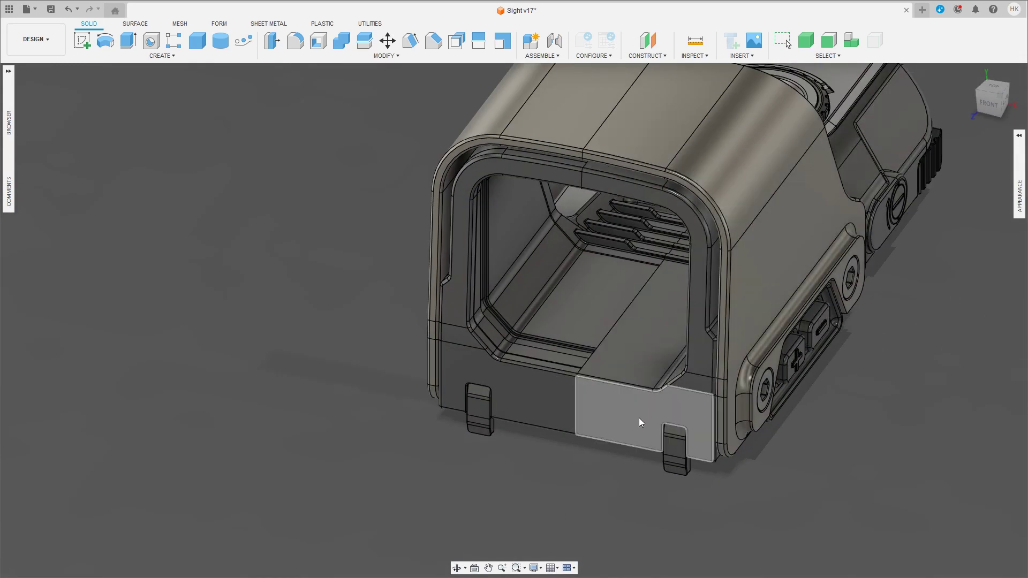
Step: Hide the outer shell body to expose the floor pieces
middle_drag(638, 417, 578, 394)
click(578, 394)
scroll(857, 514, down, 2)
shift+middle_drag(879, 489, 500, 355)
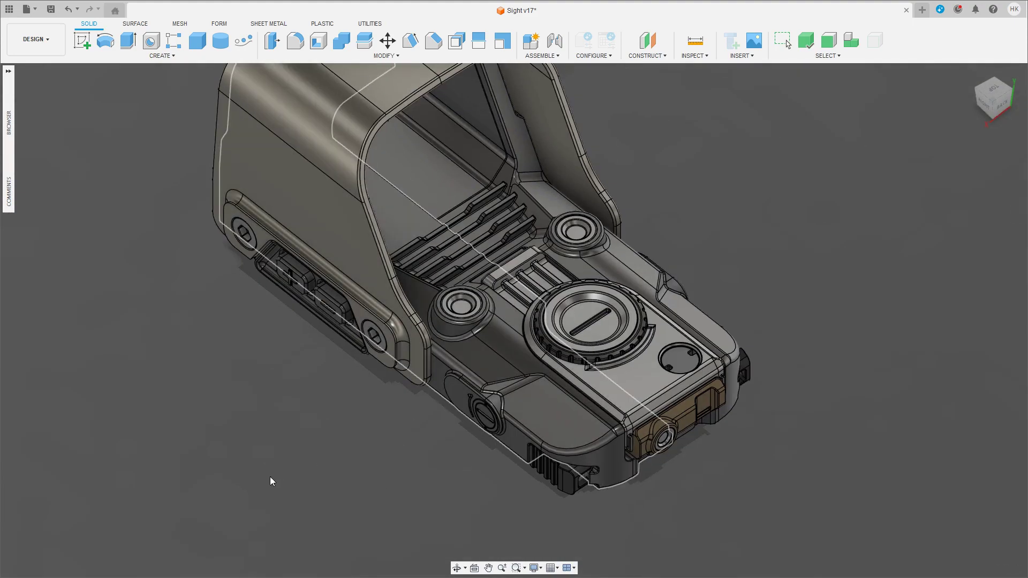
shift+middle_drag(412, 477, 471, 392)
click(471, 393)
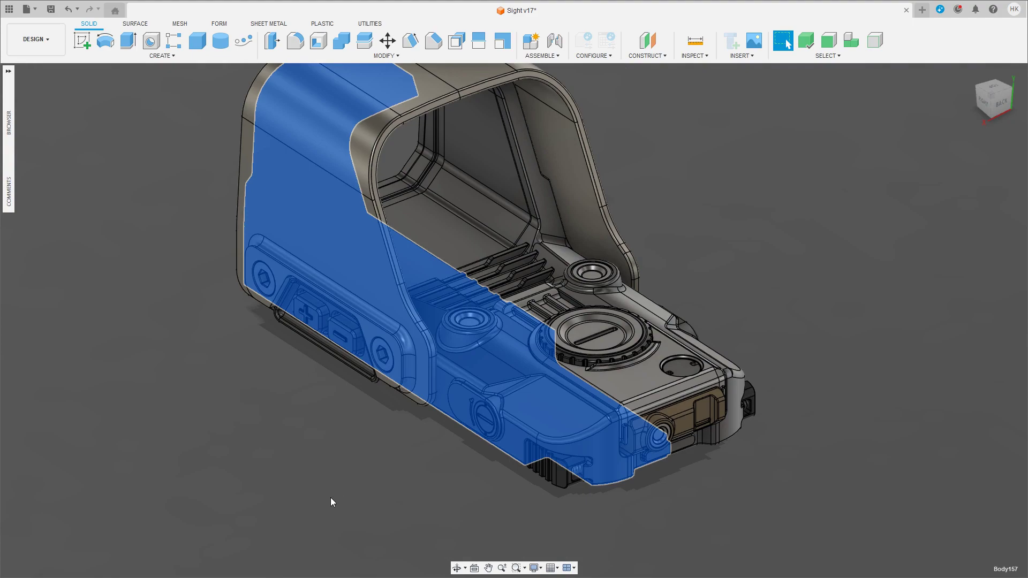
key(v)
Step: Mirror the front floor body and inner base body across the floor piece's end face as new bodies
mouse_move(332, 500)
shift+middle_down()
mouse_move(625, 474)
mouse_move(298, 408)
shift+middle_up()
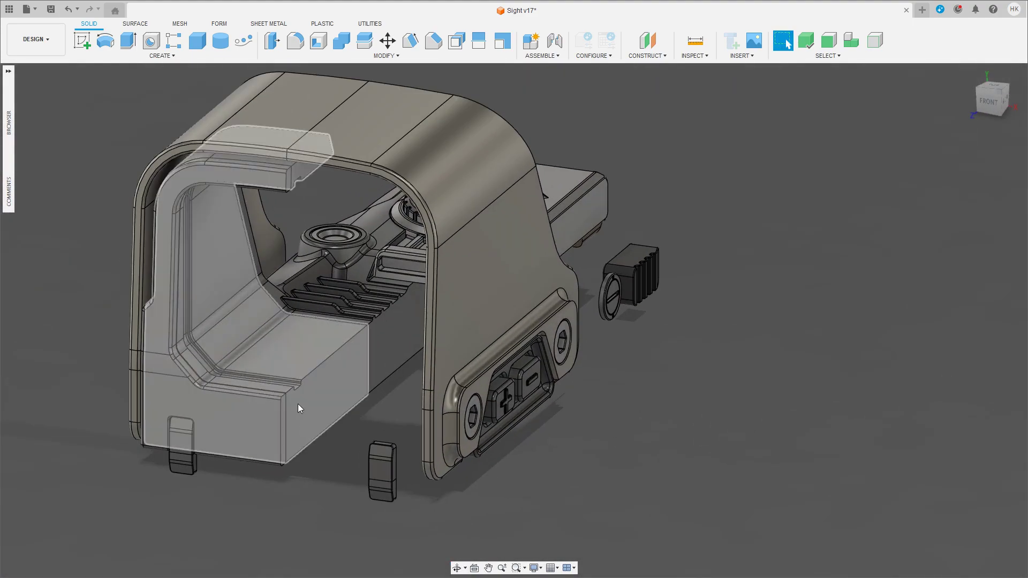
click(298, 408)
ctrl+click(404, 340)
mouse_move(340, 464)
shift+middle_down()
mouse_move(204, 466)
mouse_move(293, 480)
shift+middle_up()
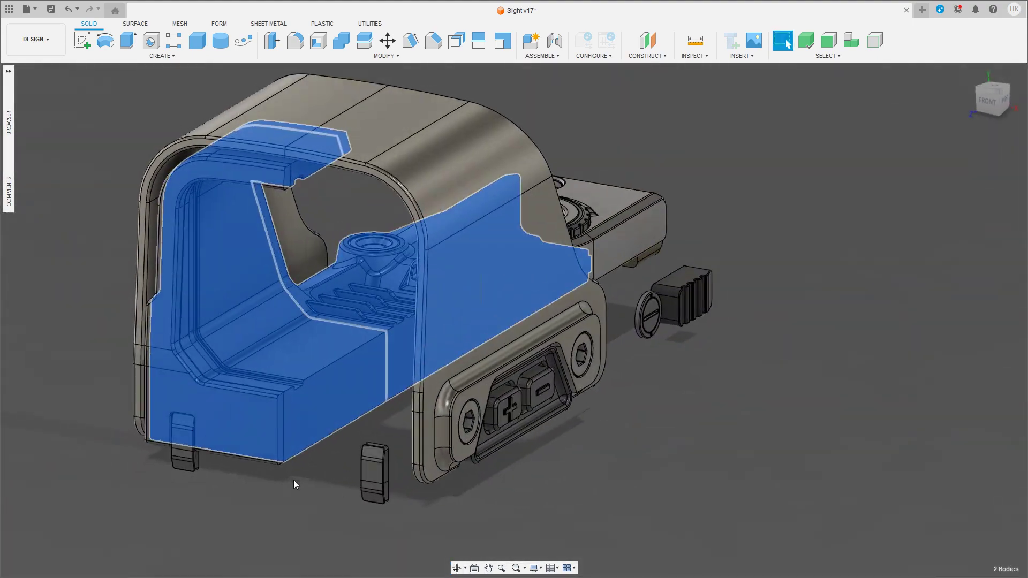
key(shift+m)
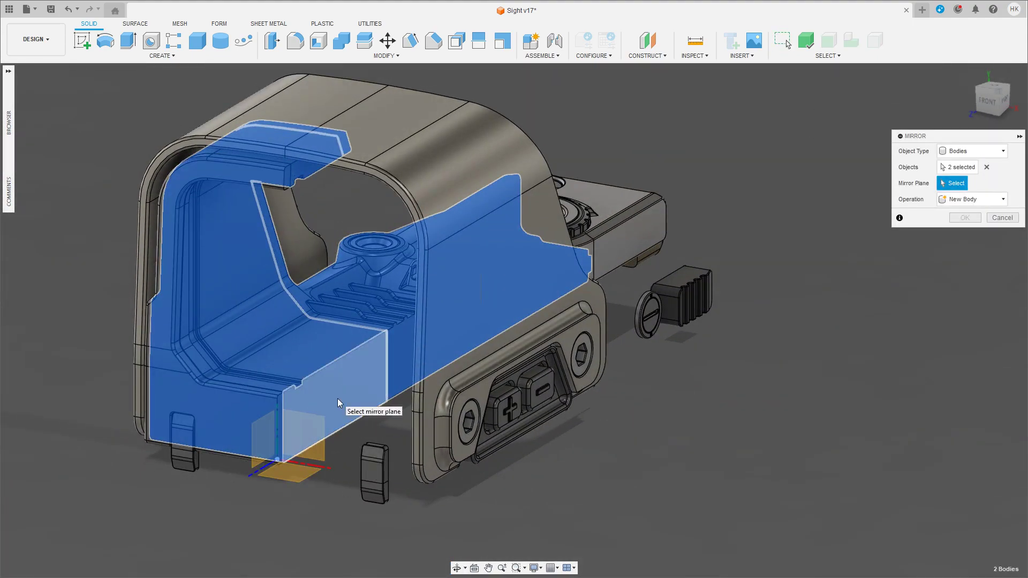
click(337, 403)
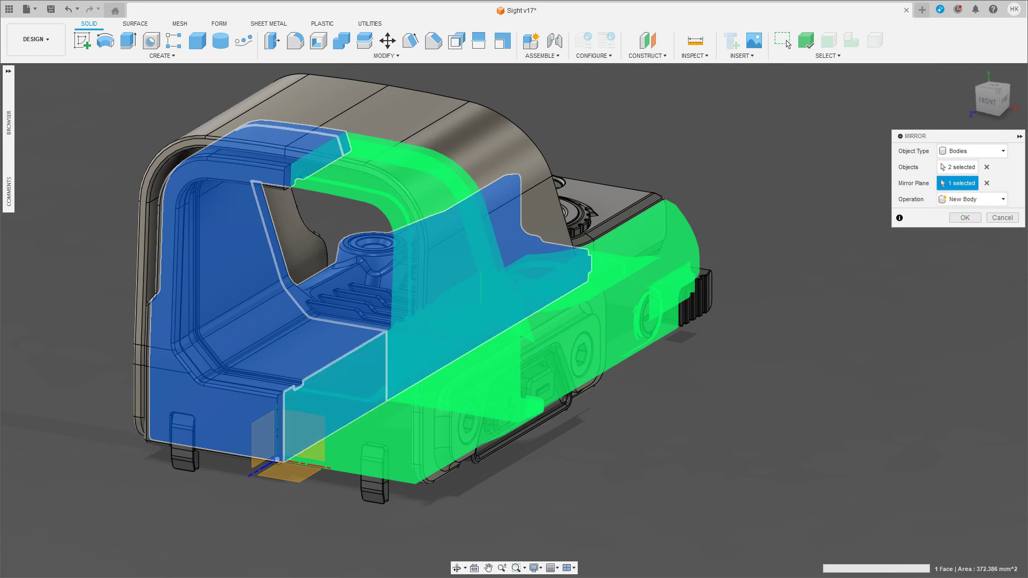
key(Return)
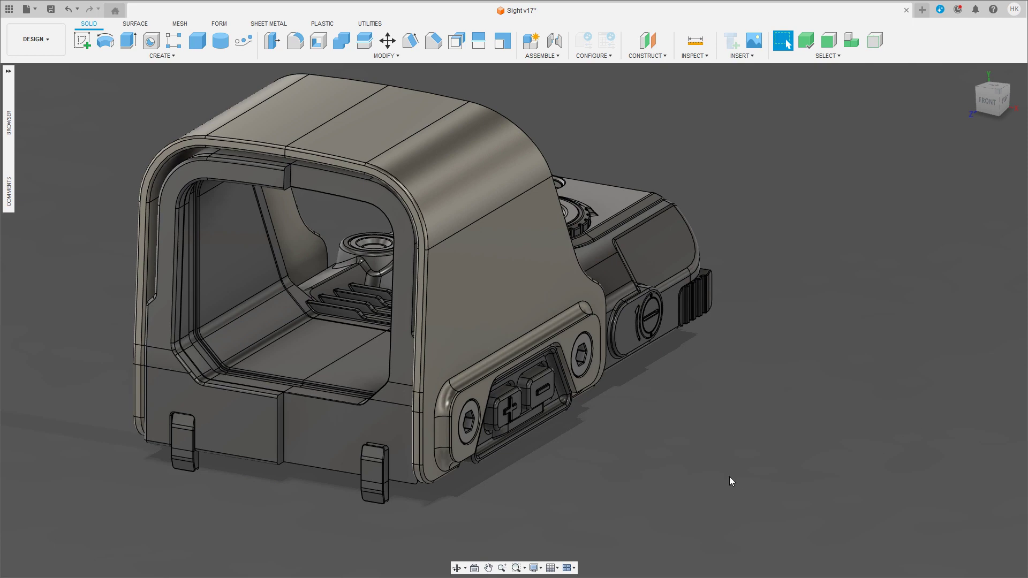
Step: Mirror the left front floor body across its inner end face, joined with the original
scroll(287, 378, up, 3)
click(287, 378)
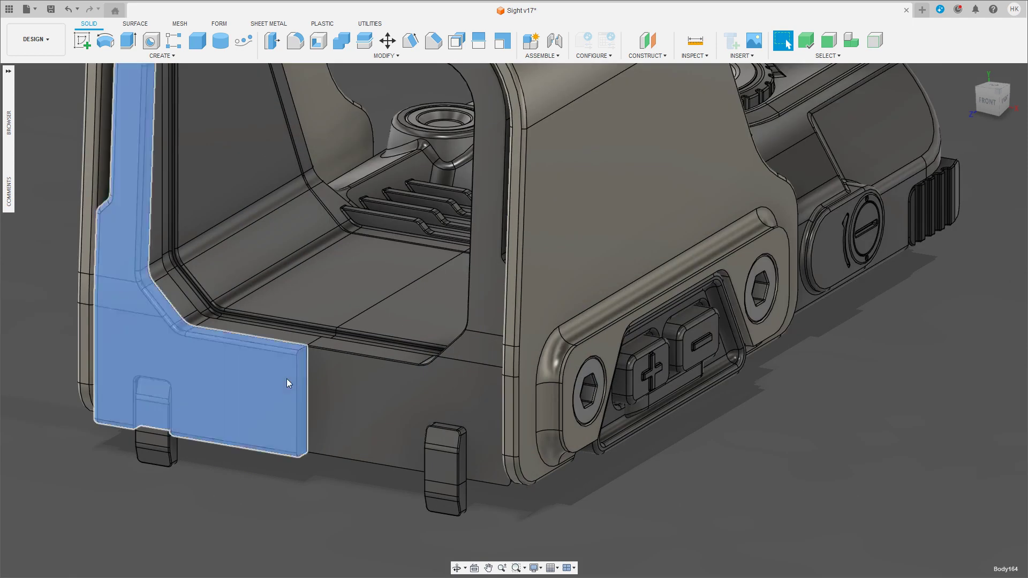
key(shift+m)
click(955, 183)
click(303, 375)
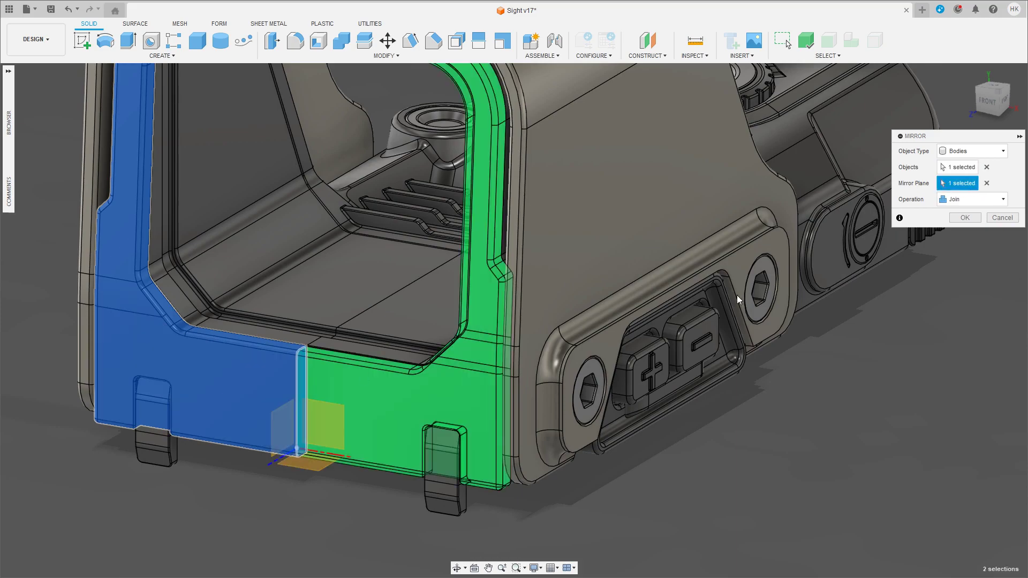
click(967, 201)
key(Return)
scroll(756, 489, down, 5)
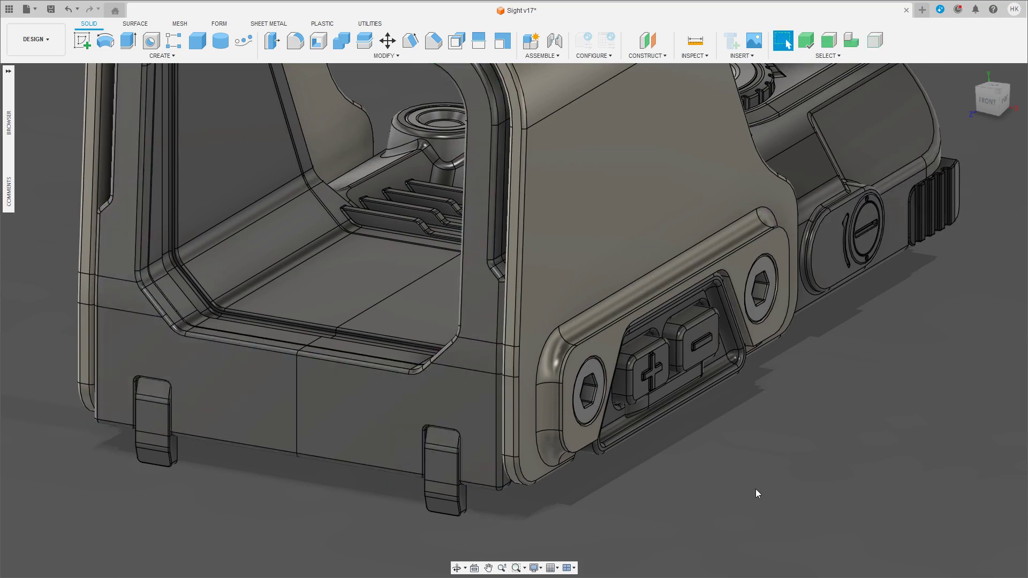
mouse_move(756, 490)
shift+middle_down()
mouse_move(804, 506)
mouse_move(640, 399)
shift+middle_up()
scroll(695, 428, up, 5)
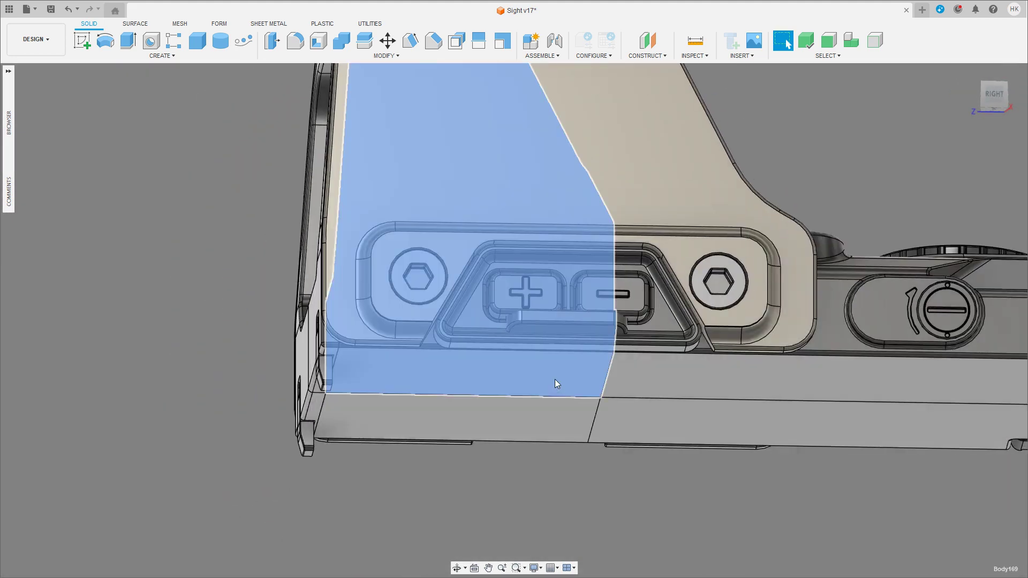
Step: Isolate the left floor body and orbit around to view its ledge
click(555, 379)
right_click(563, 370)
click(586, 341)
click(648, 471)
shift+middle_drag(586, 448, 563, 487)
scroll(653, 382, up, 3)
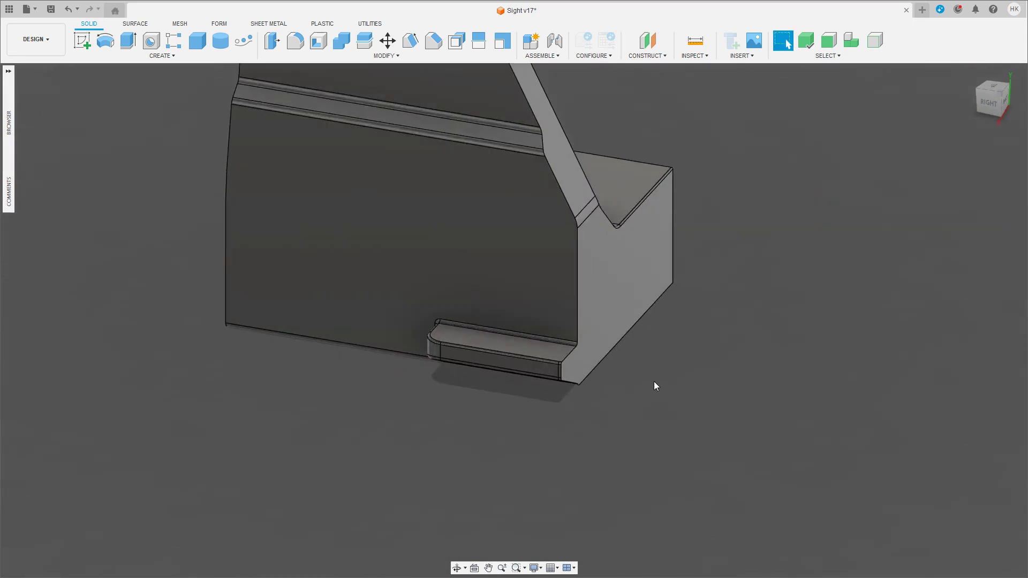
shift+middle_drag(654, 382, 710, 350)
scroll(710, 350, up, 4)
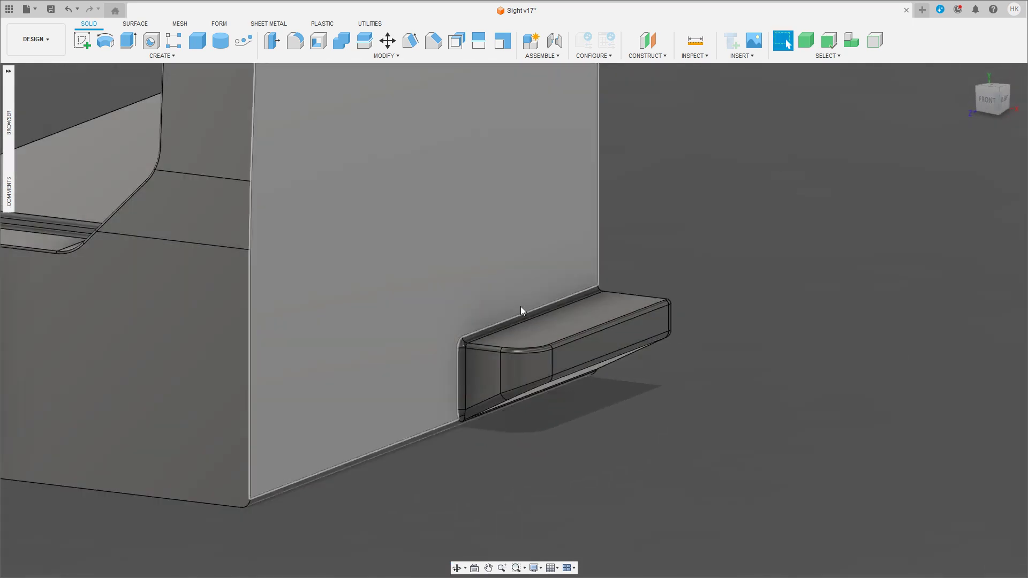
Step: Select the ledge's top, bottom, curved and end fillet faces from several angles
click(464, 346)
shift+middle_drag(498, 425, 467, 426)
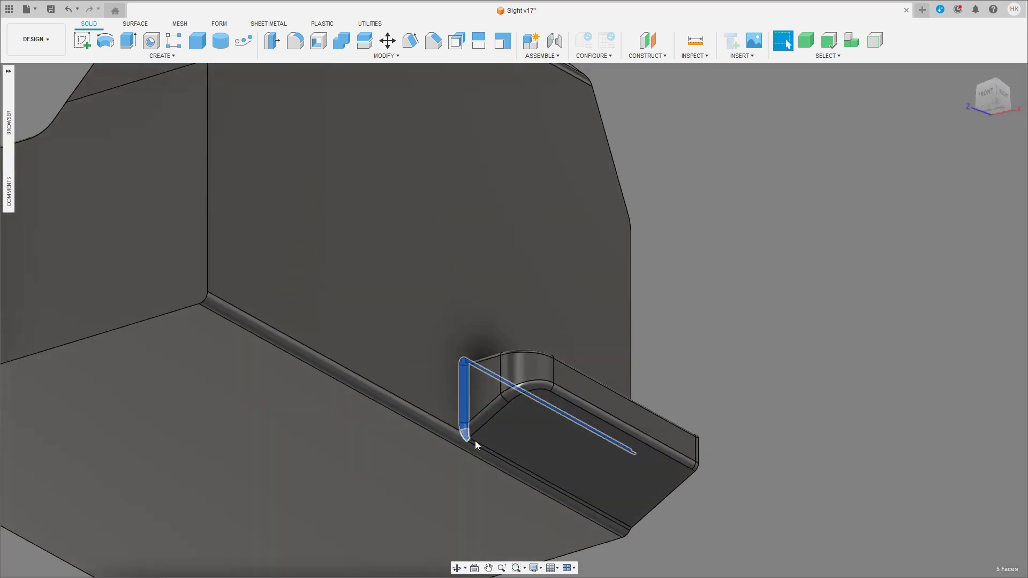
click(475, 445)
key(Escape)
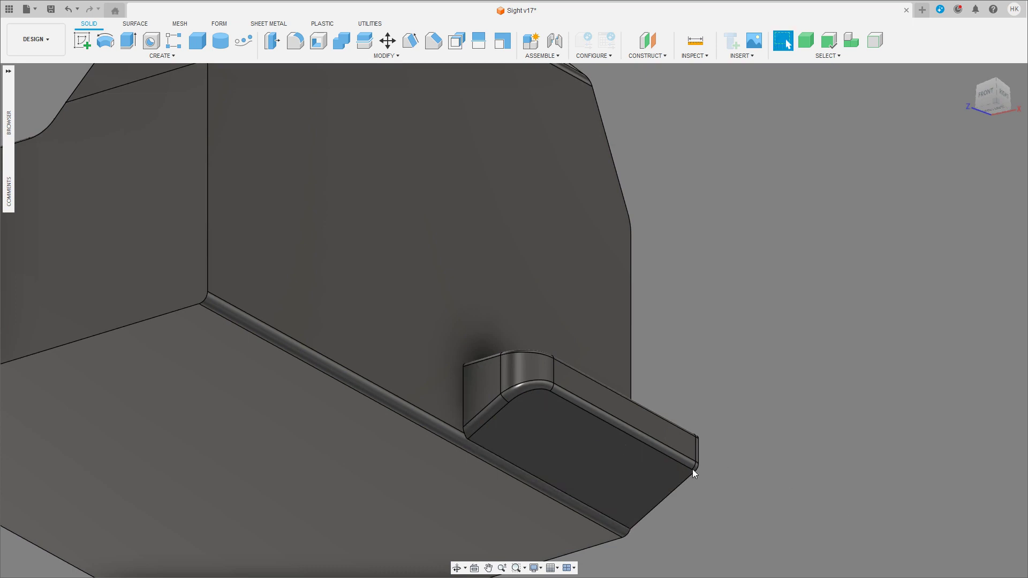
click(517, 394)
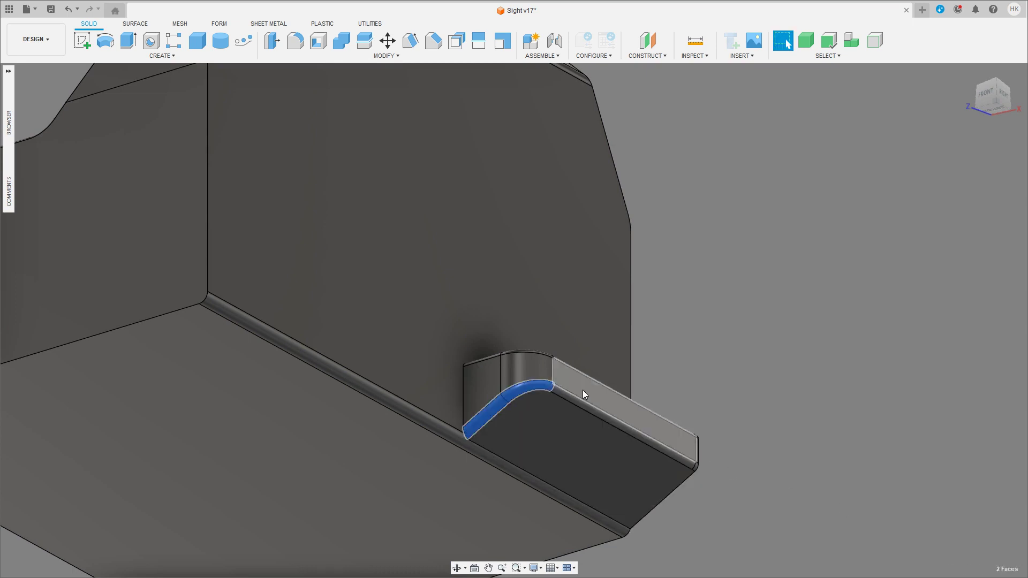
click(642, 434)
click(698, 448)
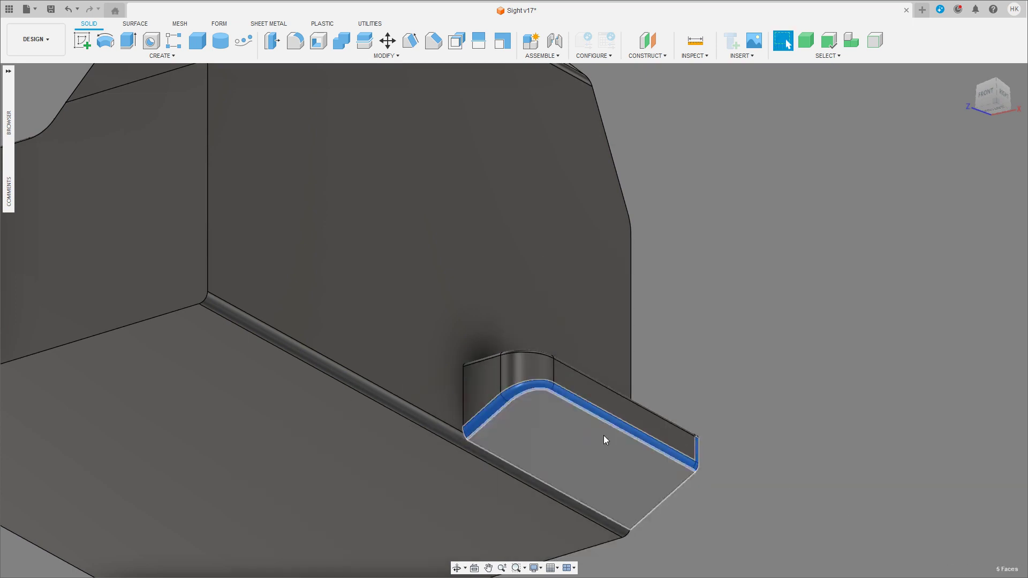
shift+middle_drag(603, 435, 708, 348)
key(Escape)
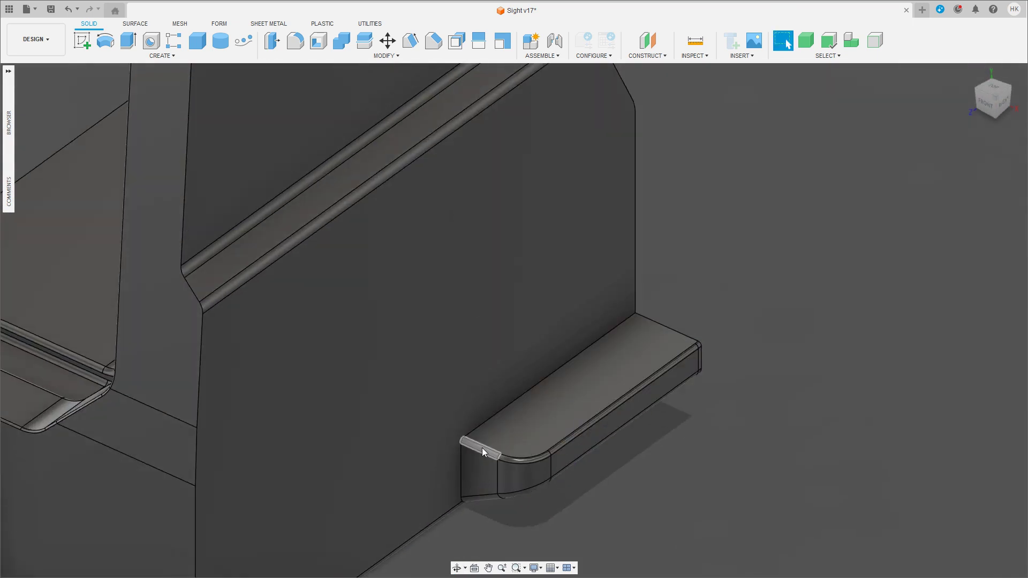
Step: Try selecting the ledge top face and its fillet chain for deletion
click(482, 448)
click(544, 414)
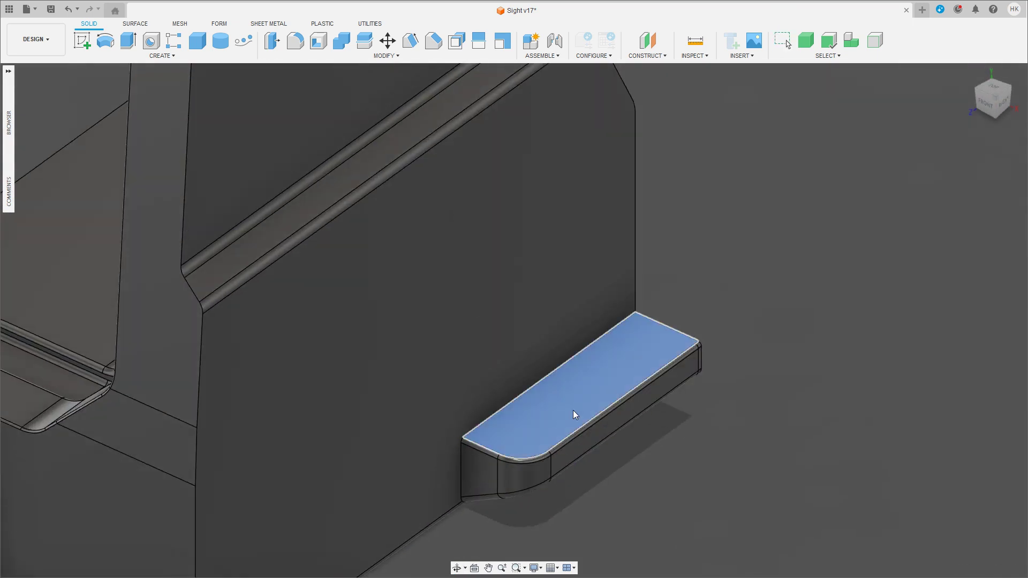
key(Delete)
shift+middle_drag(643, 461, 639, 451)
click(483, 444)
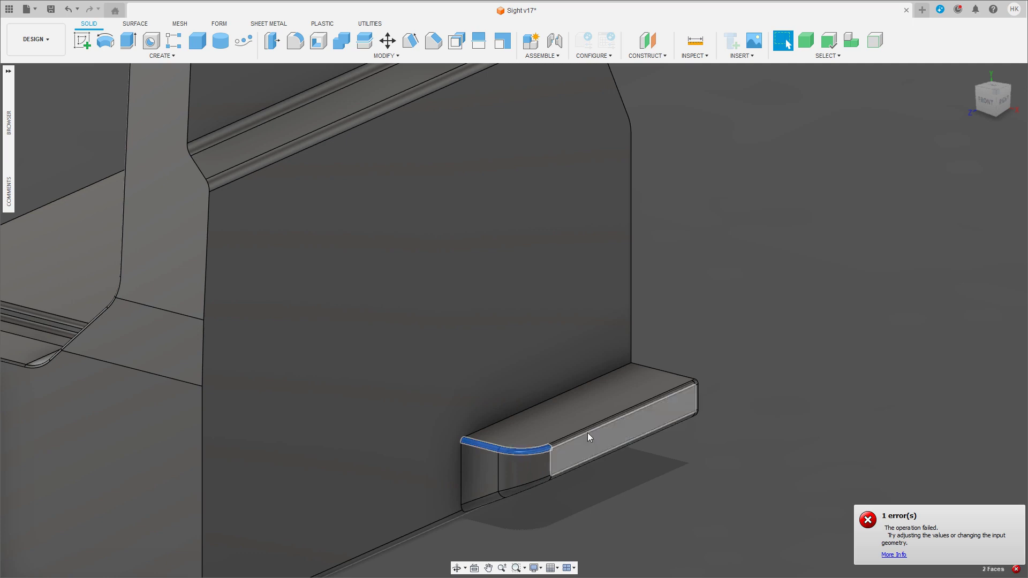
click(629, 409)
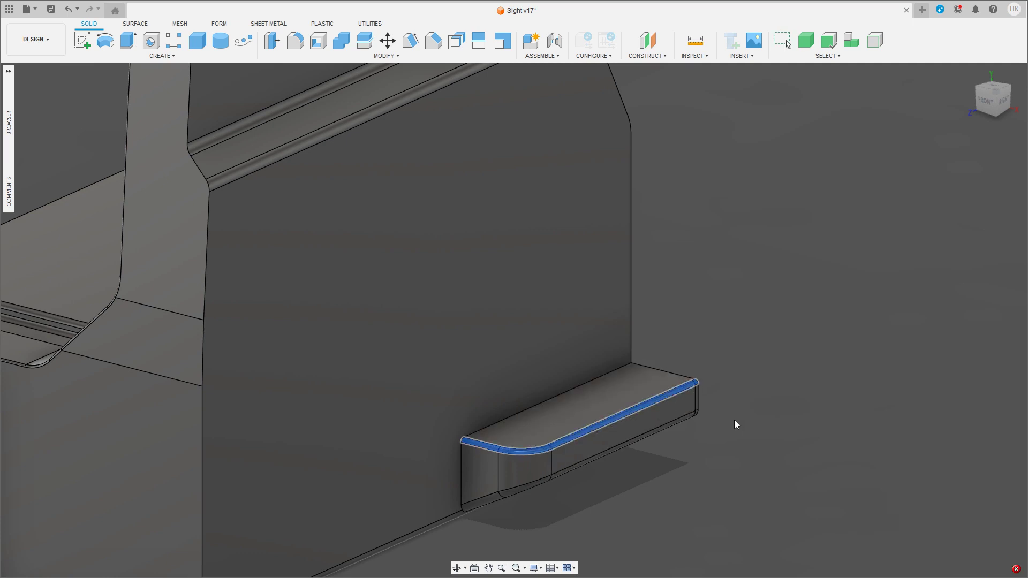
key(Escape)
shift+middle_drag(706, 400, 695, 442)
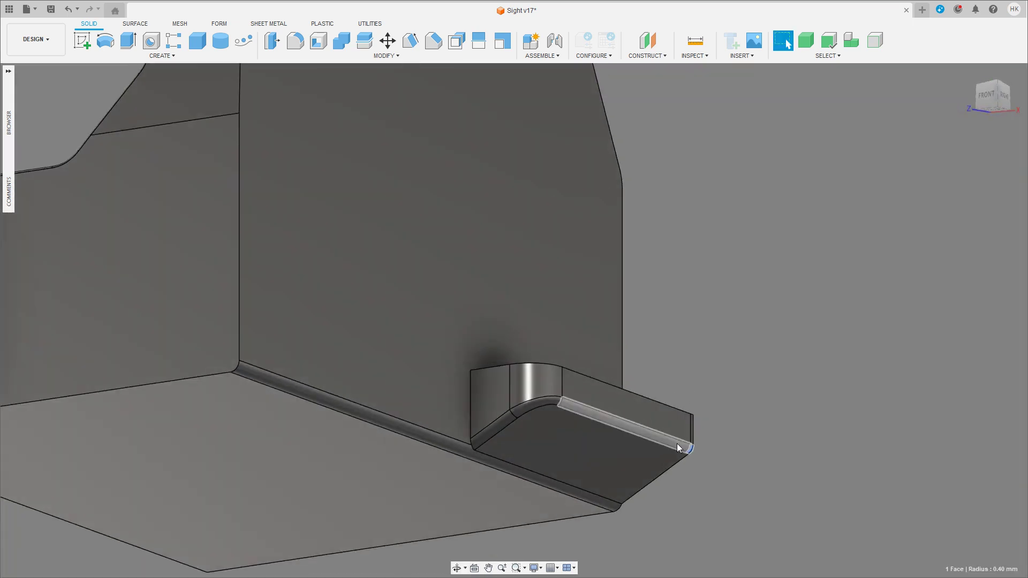
double_click(677, 443)
key(Escape)
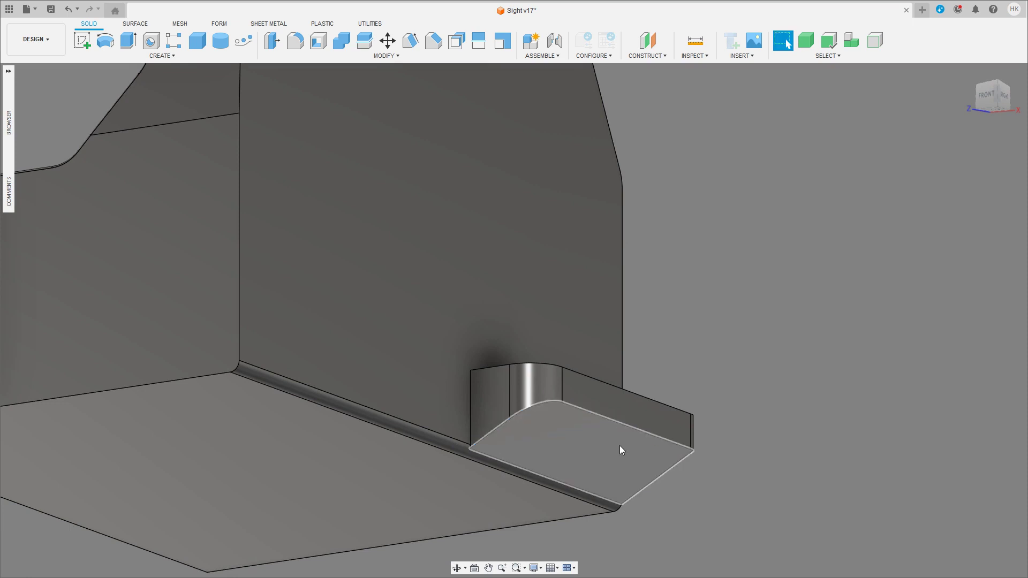
click(695, 430)
shift+middle_drag(717, 441, 625, 483)
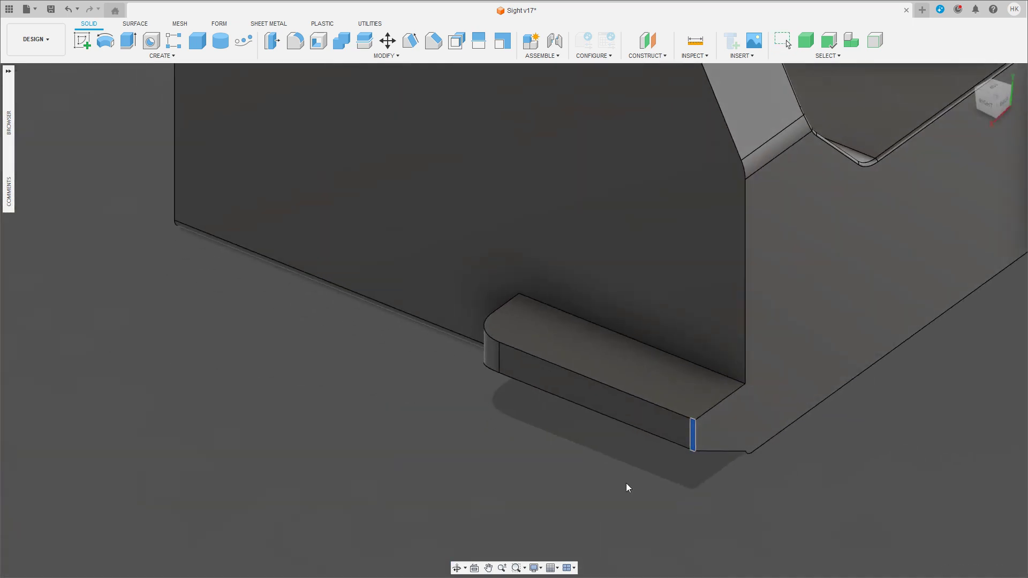
key(Escape)
Step: Delete the ledge's end, long side and top faces
shift+middle_drag(536, 474, 489, 438)
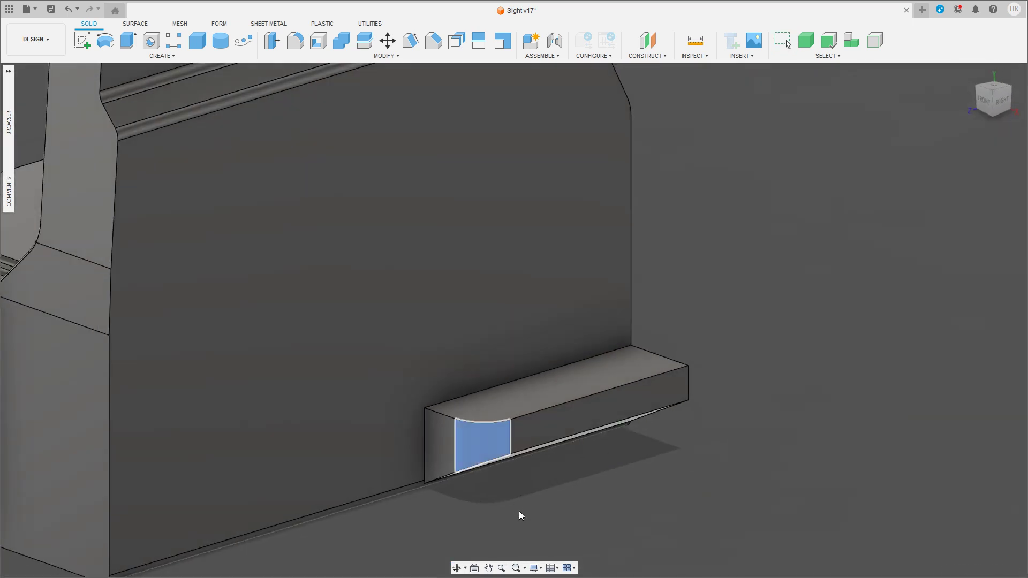
shift+middle_drag(519, 511, 503, 475)
click(496, 486)
ctrl+click(525, 462)
ctrl+click(509, 421)
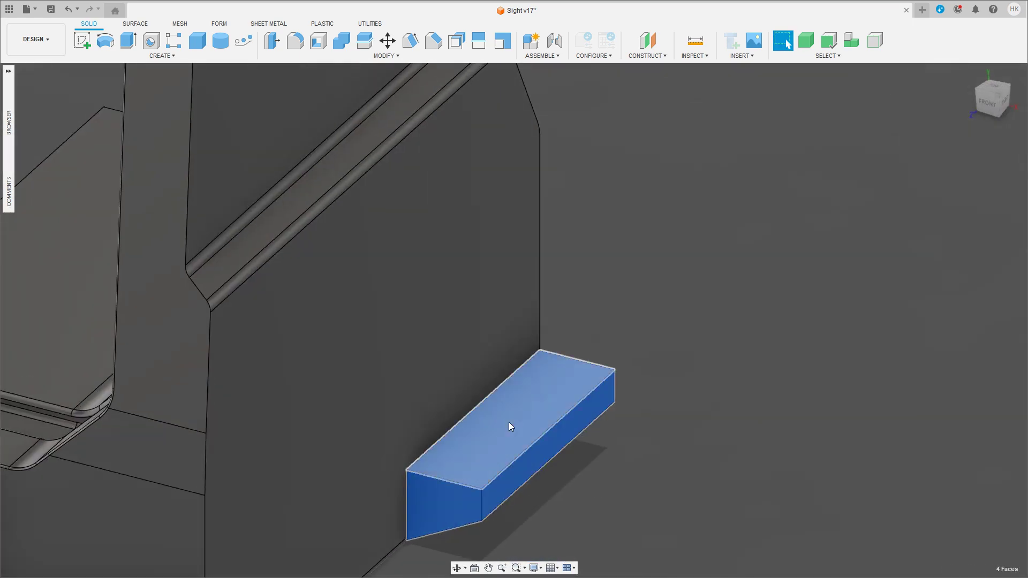
key(Delete)
Step: Unisolate the housing body so all sight bodies show again
shift+middle_drag(604, 429, 551, 389)
scroll(468, 381, down, 5)
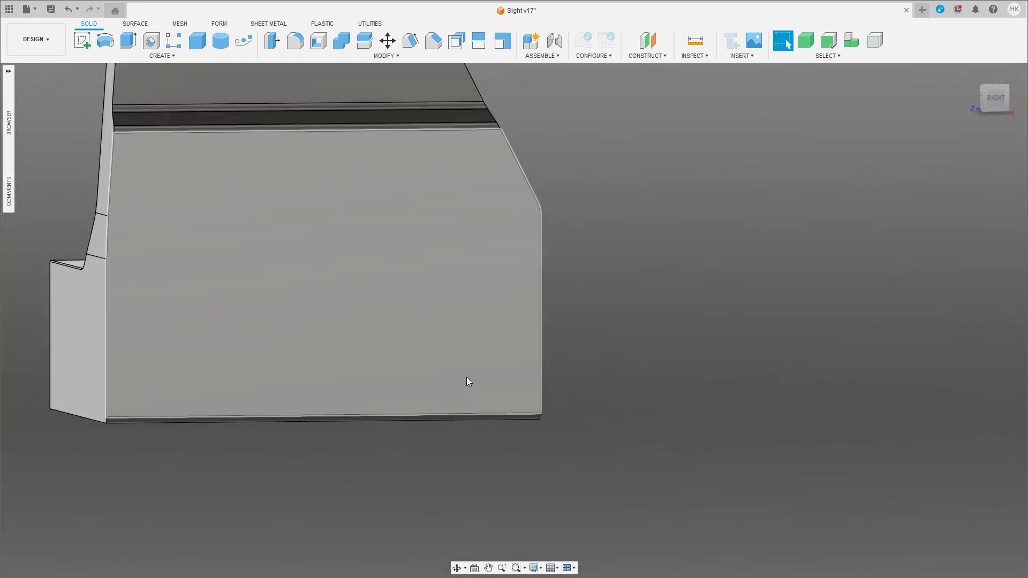
scroll(471, 442, down, 2)
click(482, 446)
right_click(426, 379)
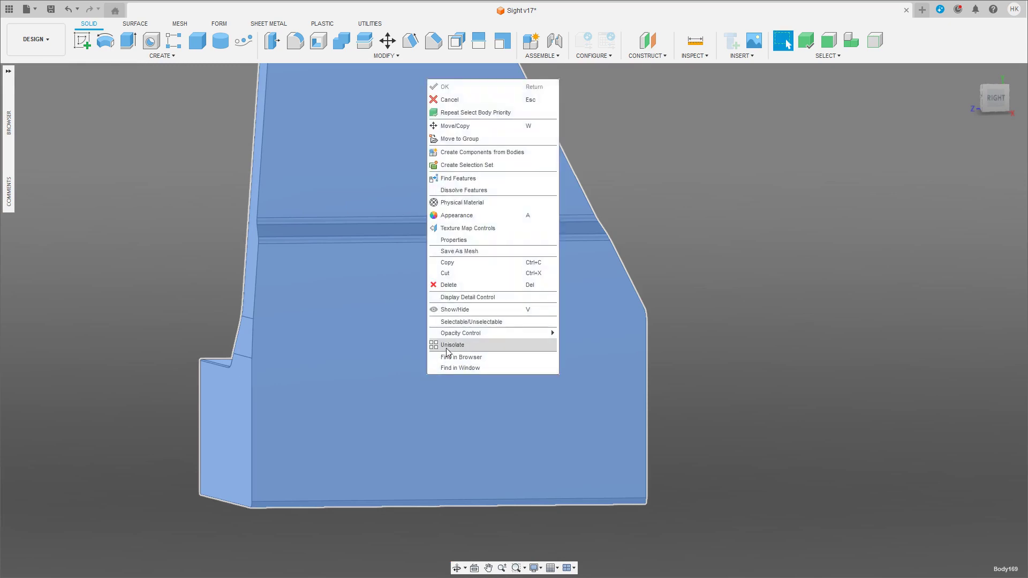
click(471, 339)
Step: Isolate the hook body and zoom in on it
mouse_move(633, 527)
shift+middle_down()
mouse_move(649, 522)
mouse_move(746, 291)
mouse_move(521, 403)
mouse_move(532, 507)
shift+middle_up()
right_click(649, 523)
click(663, 494)
scroll(520, 403, up, 5)
scroll(532, 507, up, 3)
Step: Delete the small and vertical fillet faces on the housing wall's foot
click(466, 367)
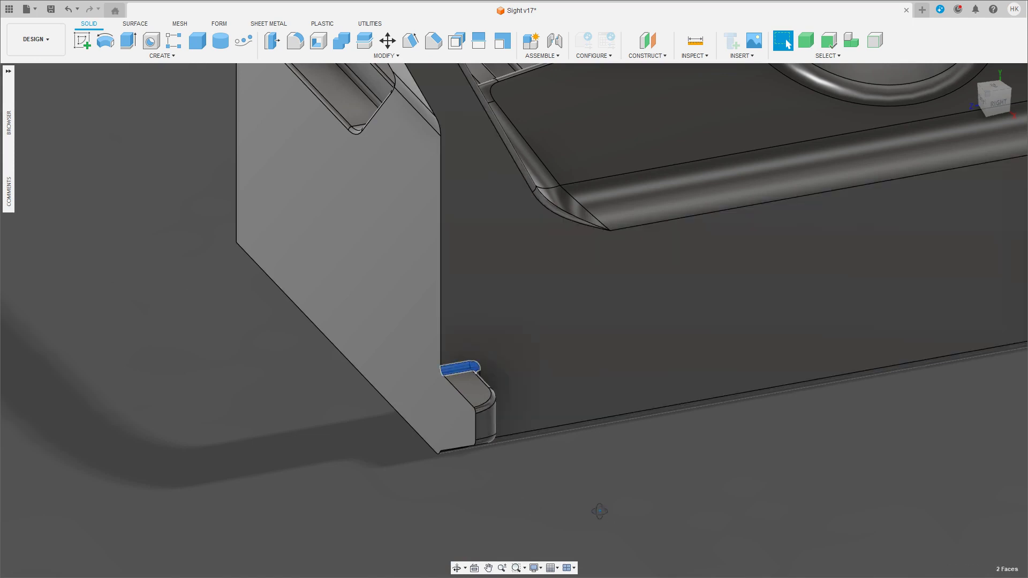
shift+middle_drag(599, 510, 487, 358)
click(478, 420)
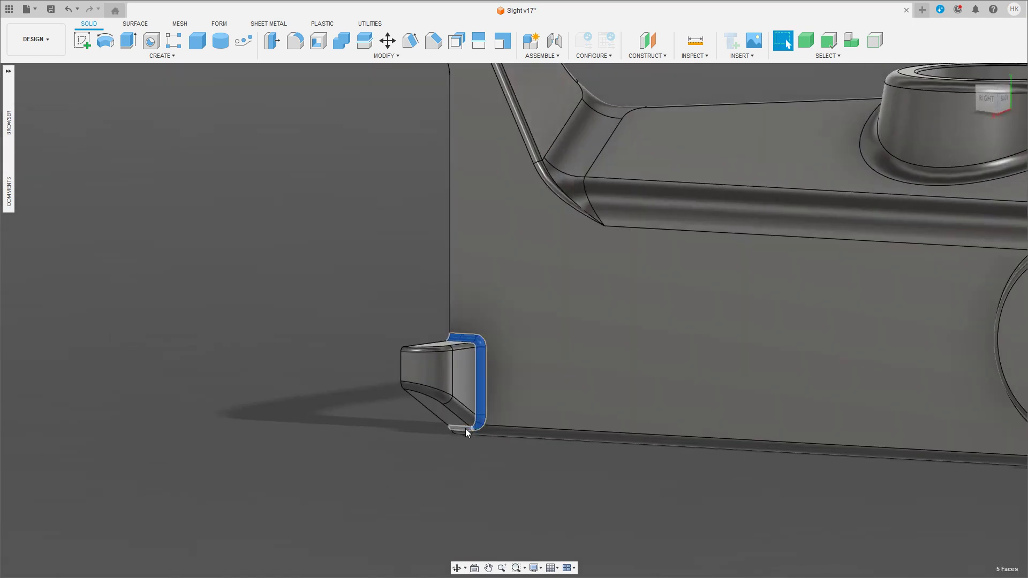
key(Delete)
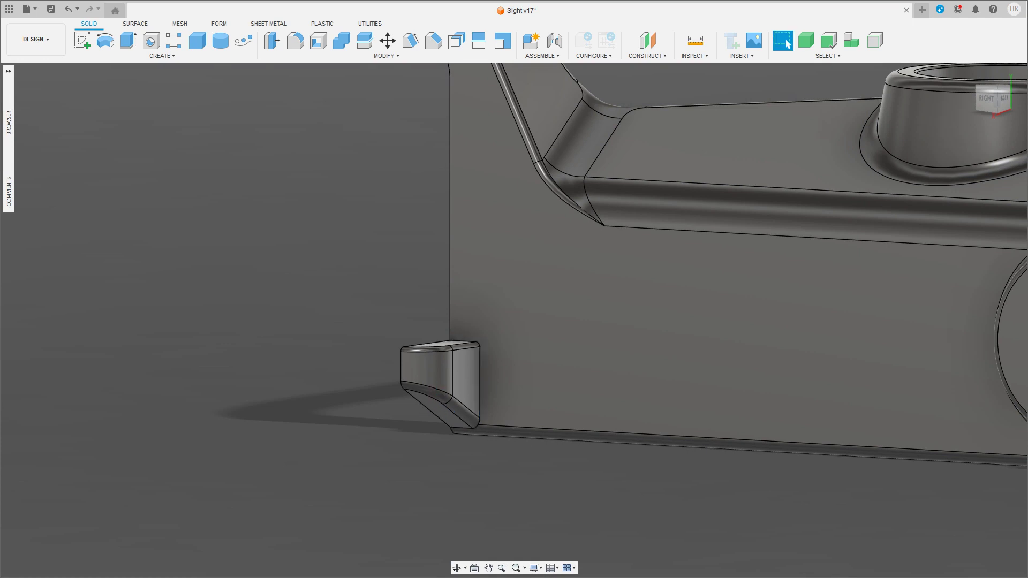
scroll(407, 391, down, 5)
mouse_move(406, 391)
shift+middle_down()
mouse_move(473, 359)
mouse_move(470, 381)
shift+middle_up()
Step: Show all sight bodies again from the housing body's menu
drag(470, 381, 505, 382)
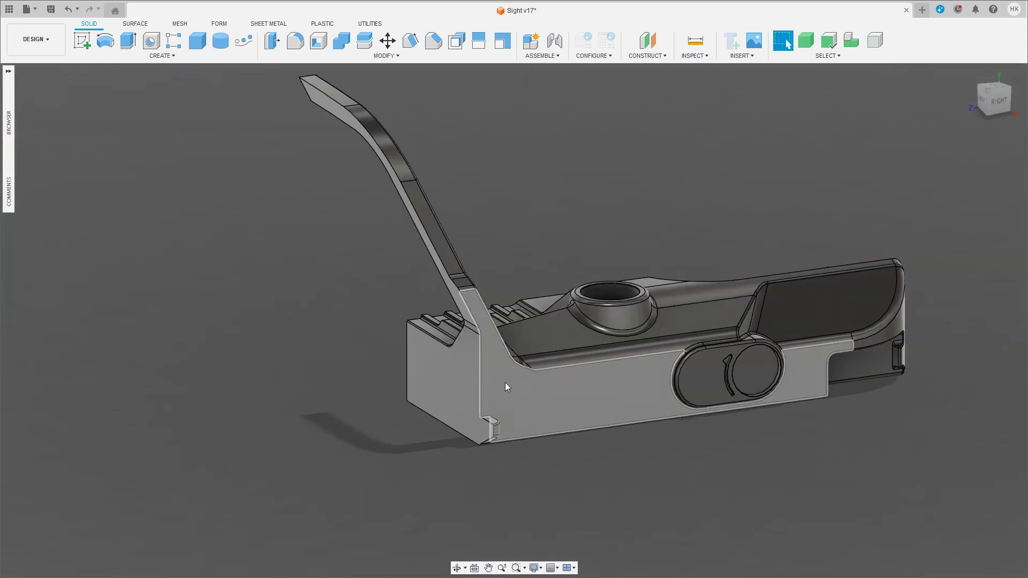
click(522, 390)
right_click(523, 390)
click(535, 364)
Step: Isolate the housing body, viewed from the sight's left side
mouse_move(286, 381)
shift+middle_down()
mouse_move(576, 397)
mouse_move(576, 367)
mouse_move(587, 375)
mouse_move(539, 391)
mouse_move(484, 464)
shift+middle_up()
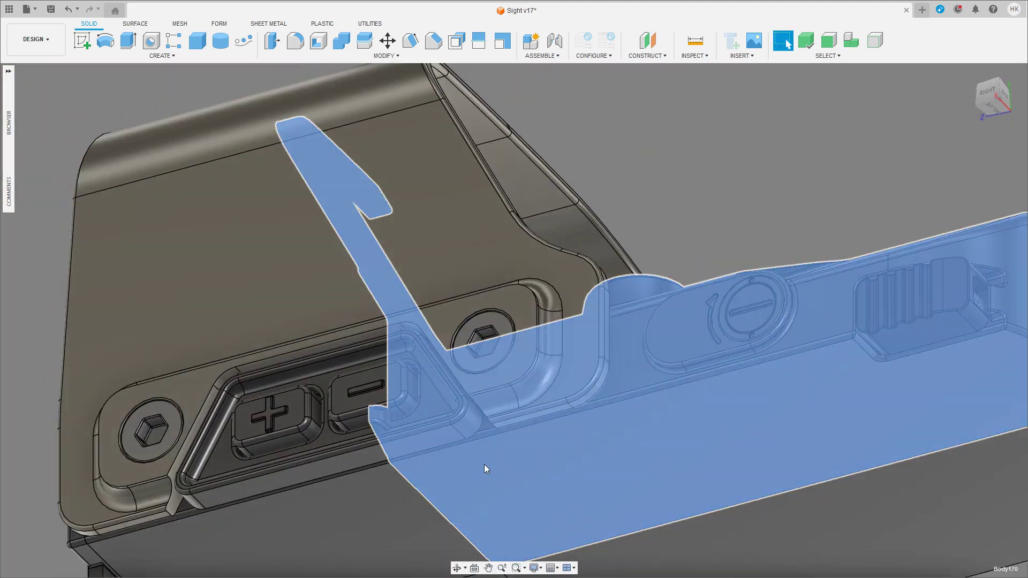
right_click(484, 464)
click(498, 434)
scroll(367, 432, up, 5)
scroll(349, 467, up, 3)
click(377, 467)
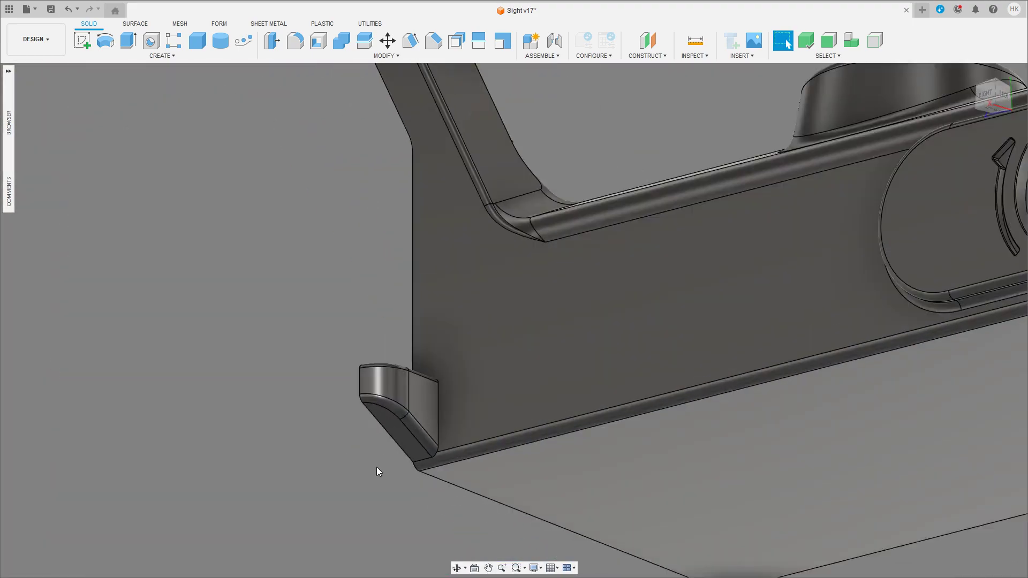
Step: Delete the foot's lower chamfer faces and front face
click(408, 425)
shift+middle_drag(393, 407, 416, 384)
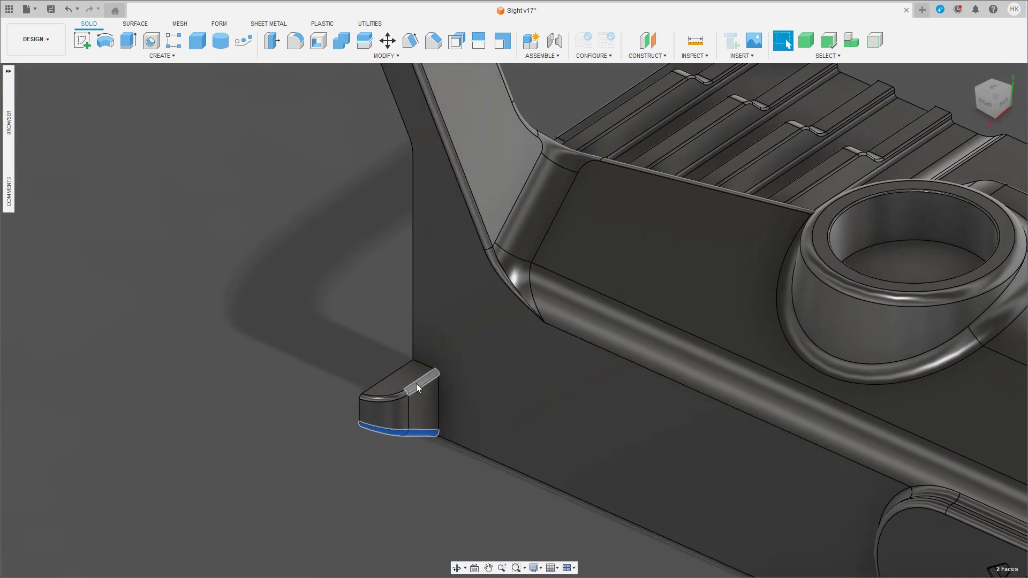
click(380, 441)
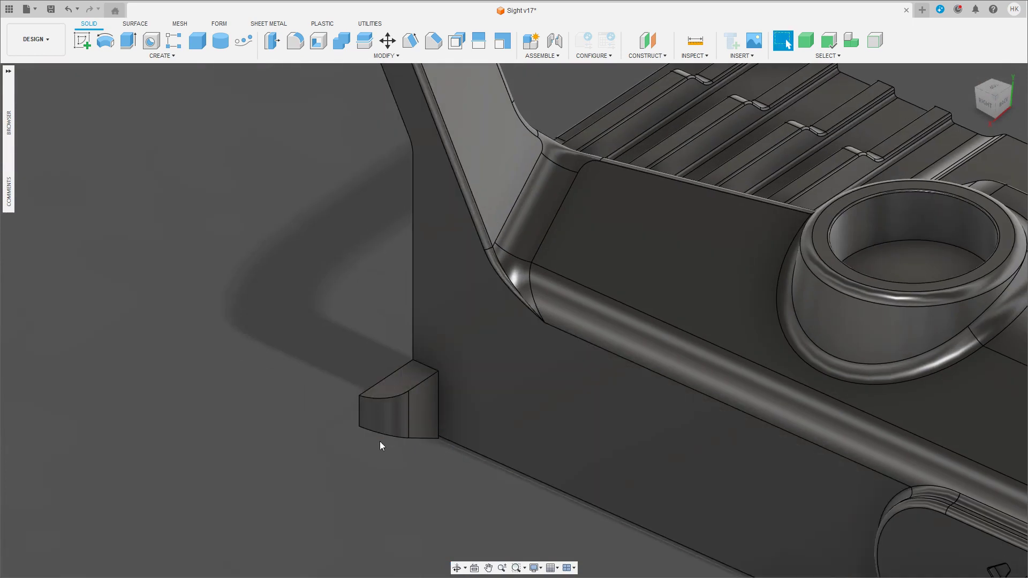
mouse_move(437, 427)
shift+middle_down()
mouse_move(412, 415)
mouse_move(397, 459)
shift+middle_up()
key(Delete)
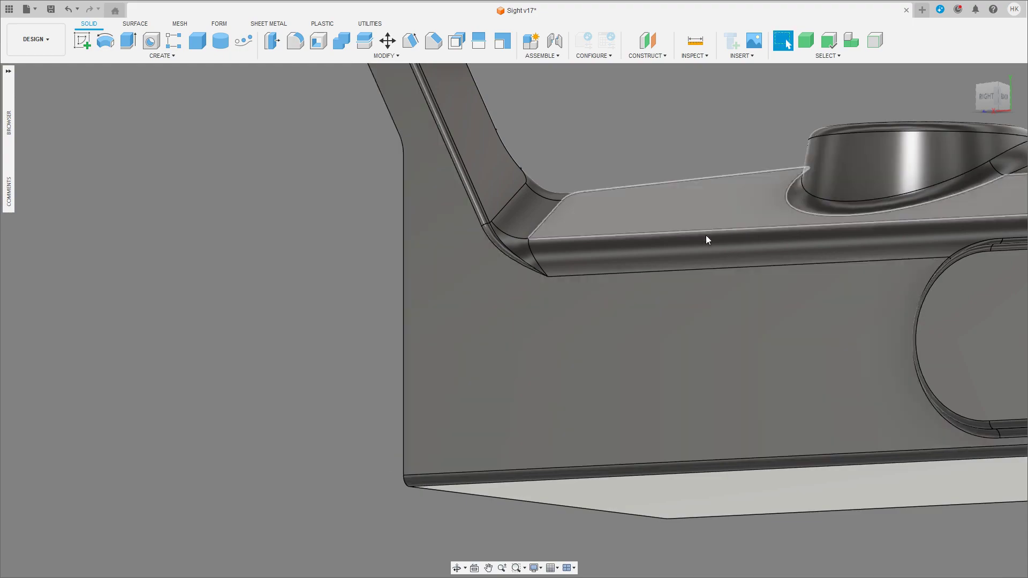
Step: Unisolate the housing body to bring back all sight bodies
click(631, 346)
right_click(635, 347)
click(653, 319)
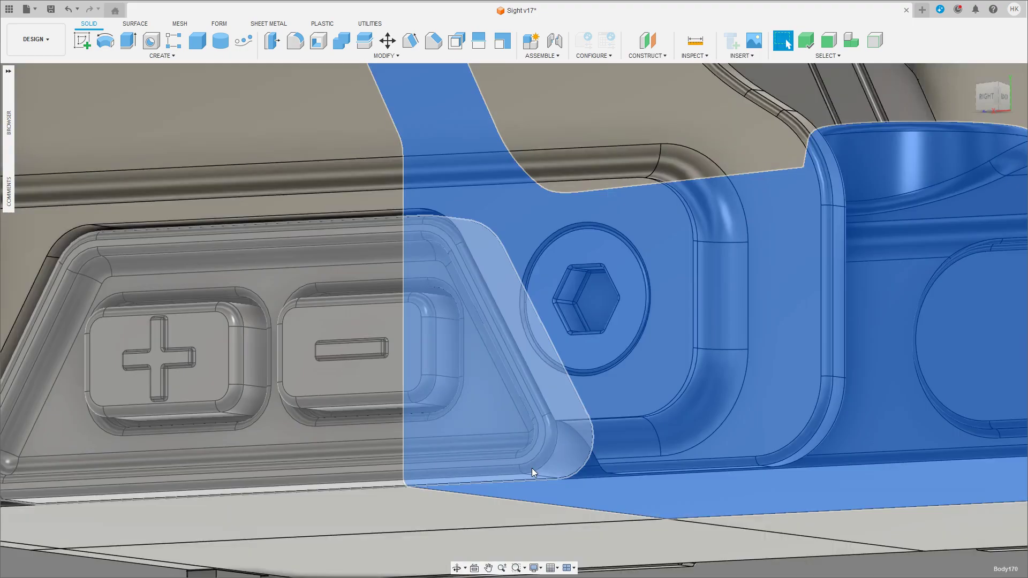
mouse_move(531, 468)
mouse_down()
mouse_move(642, 545)
mouse_move(718, 558)
mouse_move(509, 503)
mouse_move(749, 497)
mouse_move(856, 482)
mouse_move(745, 496)
mouse_move(739, 515)
mouse_move(803, 503)
mouse_move(678, 500)
mouse_up()
click(787, 44)
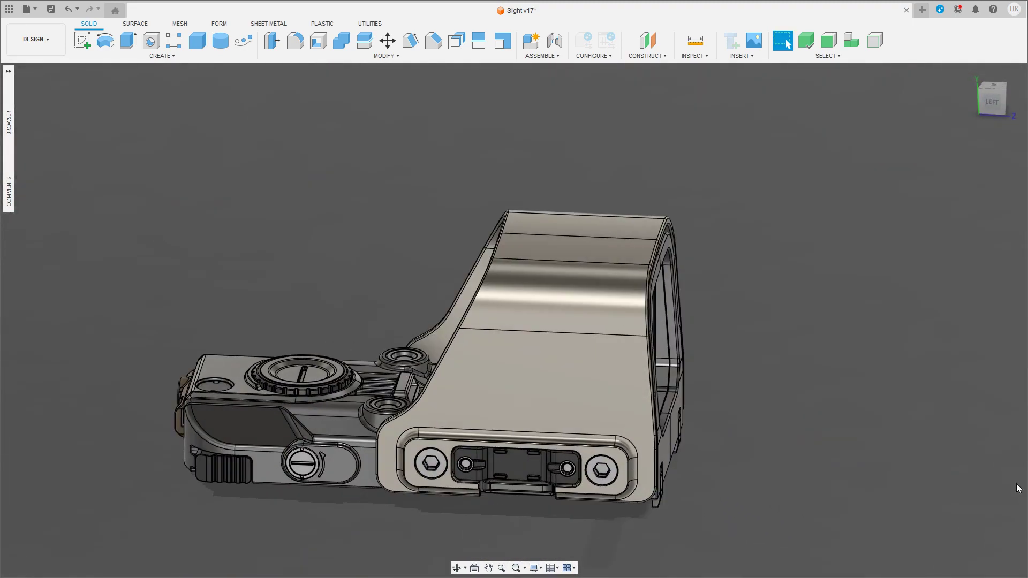
mouse_move(781, 465)
shift+middle_down()
mouse_move(589, 428)
mouse_move(396, 431)
mouse_move(367, 403)
mouse_move(471, 413)
mouse_move(377, 394)
mouse_move(495, 441)
mouse_move(579, 492)
mouse_move(548, 325)
mouse_move(583, 373)
mouse_move(741, 416)
shift+middle_up()
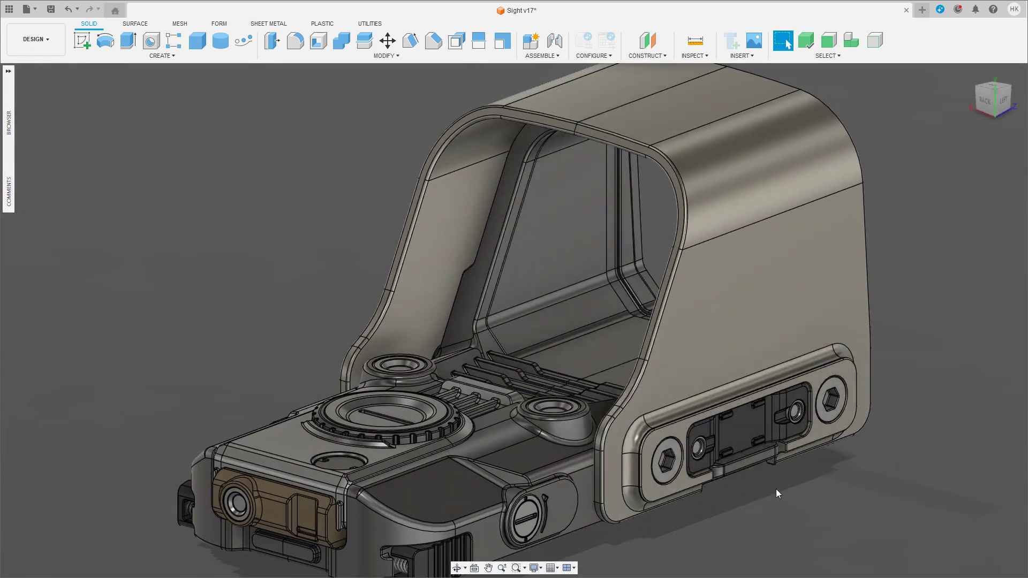
shift+middle_drag(776, 489, 793, 458)
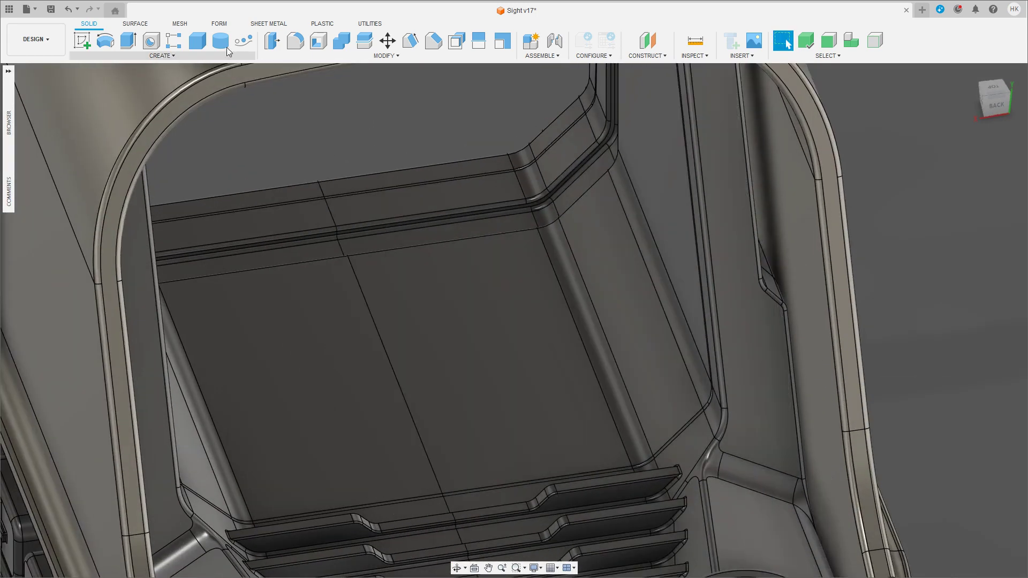
Step: Add a 3.512 × 1.352 mm, 0.651 mm tall box as a new body near the floor's back edge
click(197, 40)
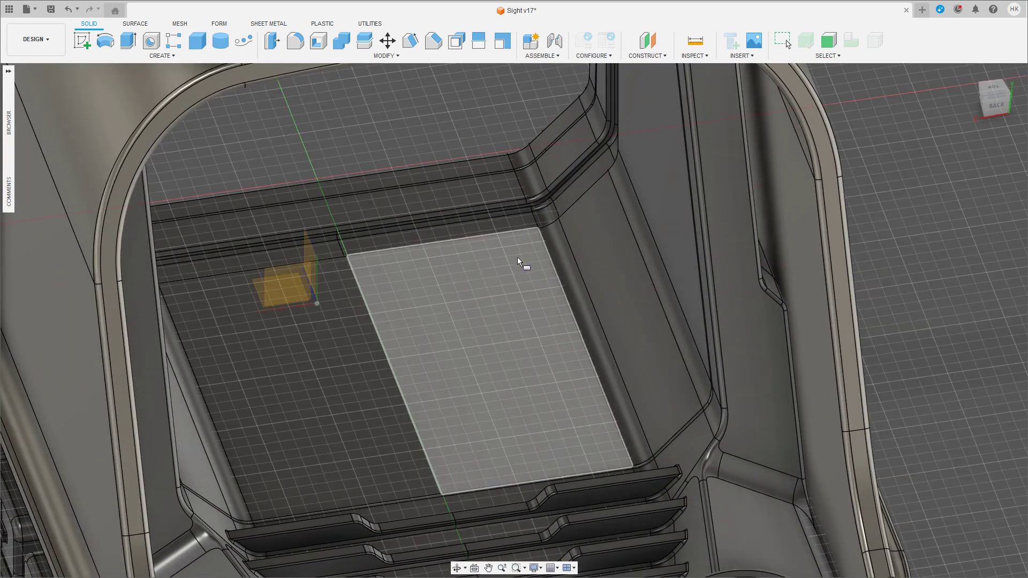
click(520, 251)
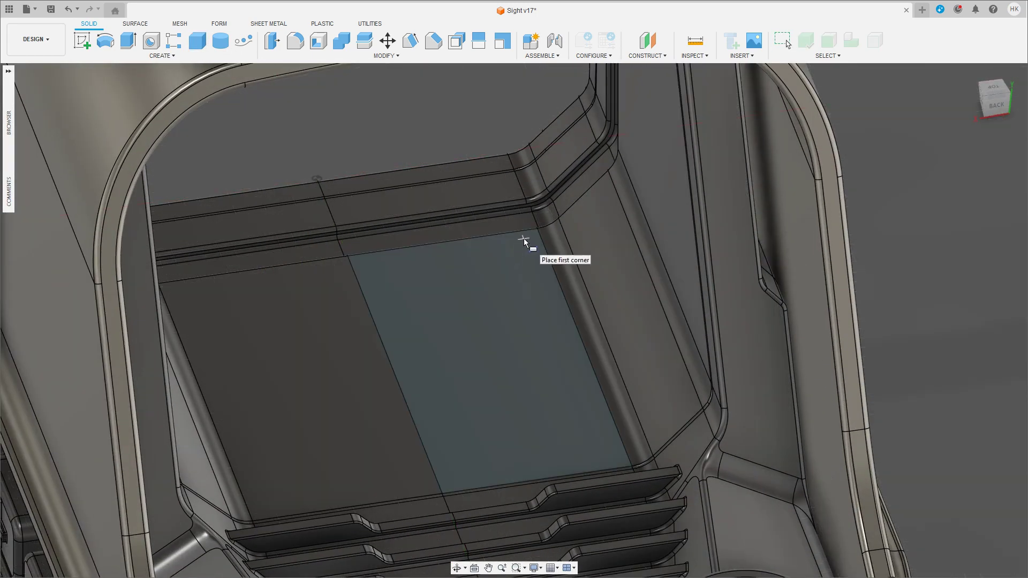
click(525, 238)
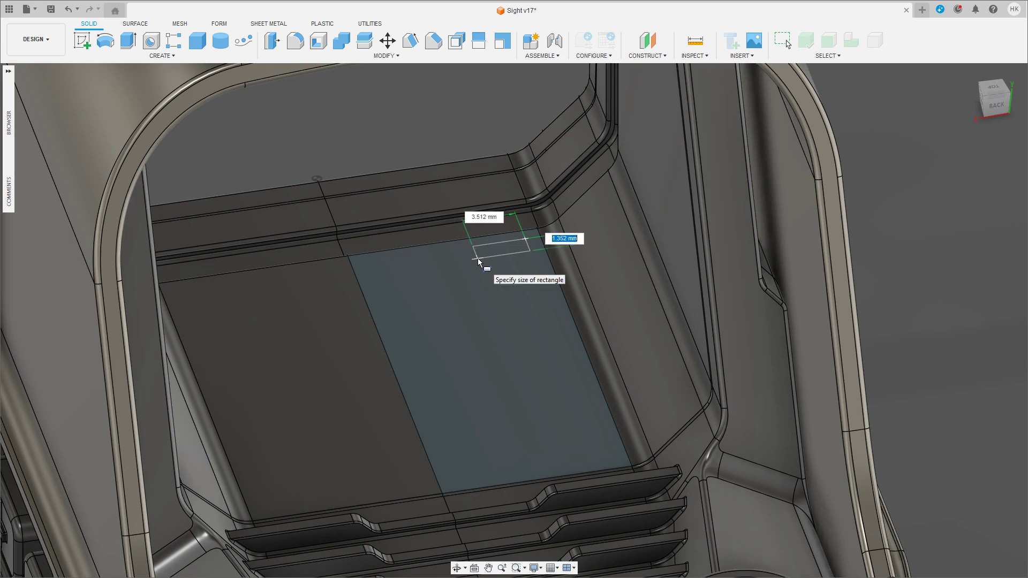
click(477, 259)
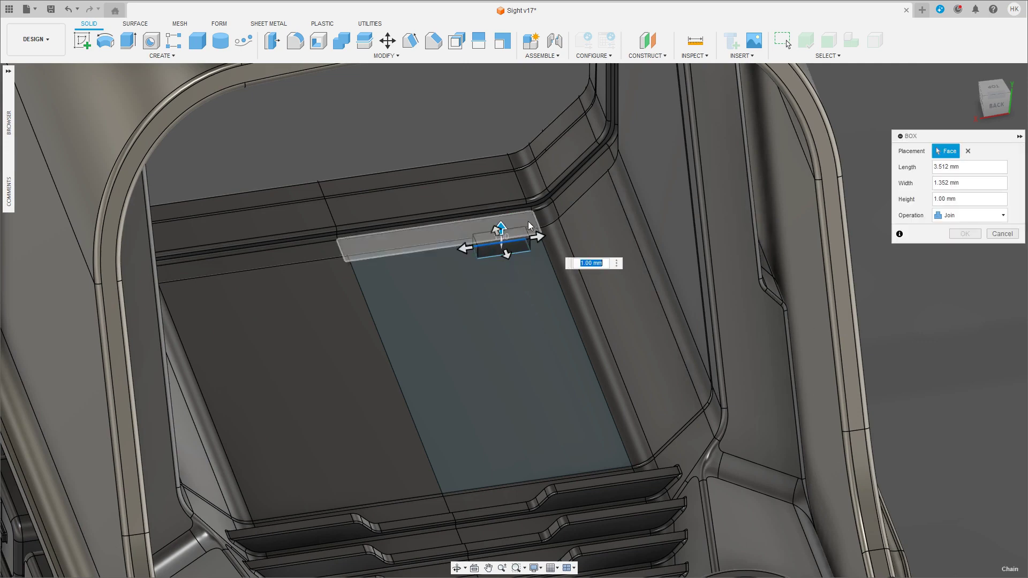
drag(500, 230, 505, 231)
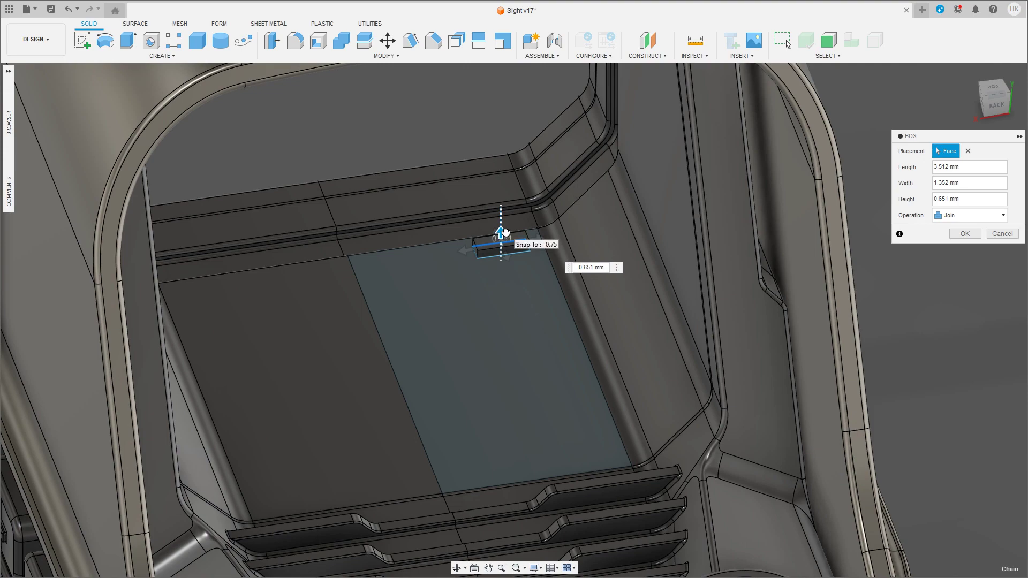
click(970, 215)
click(955, 262)
click(964, 234)
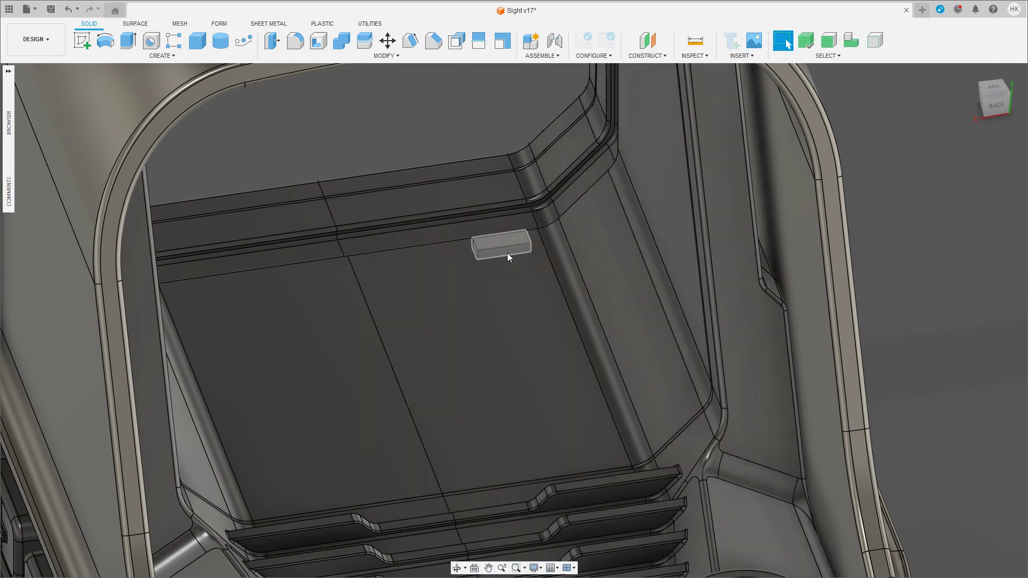
Step: Start moving the new box, orbit close in, then close Move without changes
key(m)
shift+middle_drag(503, 316, 581, 317)
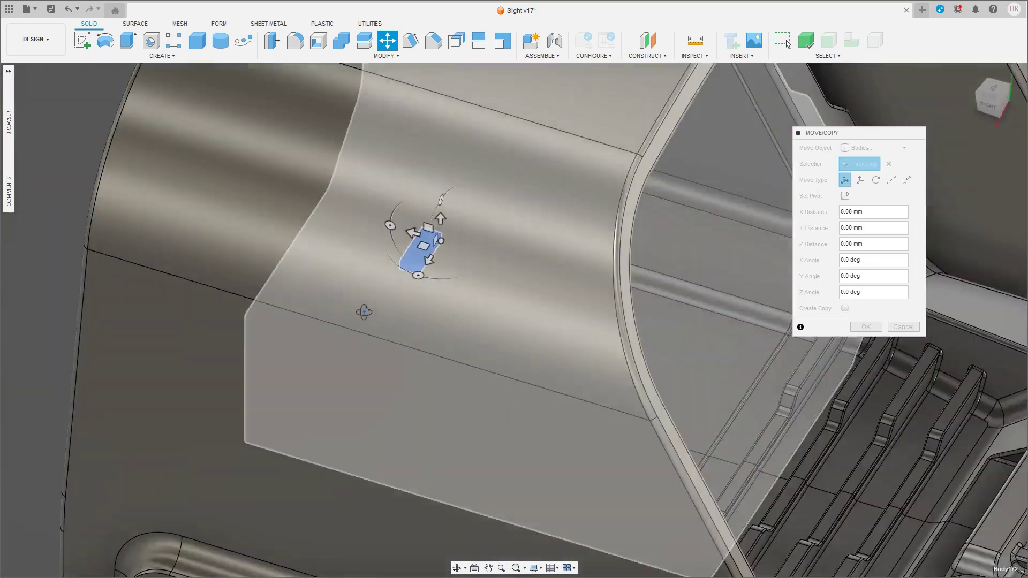
shift+middle_drag(450, 325, 782, 295)
scroll(482, 321, up, 5)
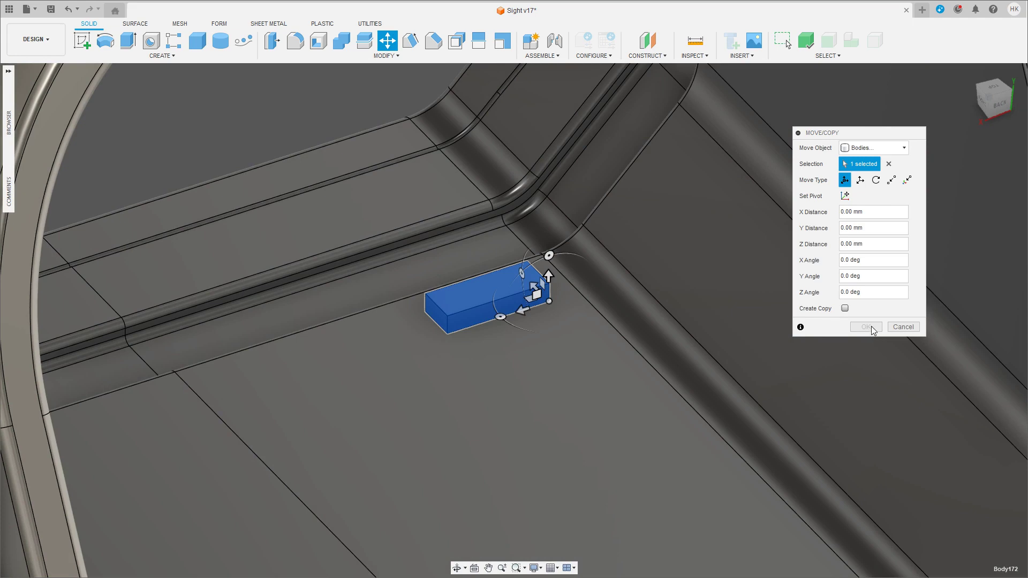
click(903, 326)
scroll(474, 288, up, 2)
Step: Pull the box's front face inward to make it thinner
click(494, 318)
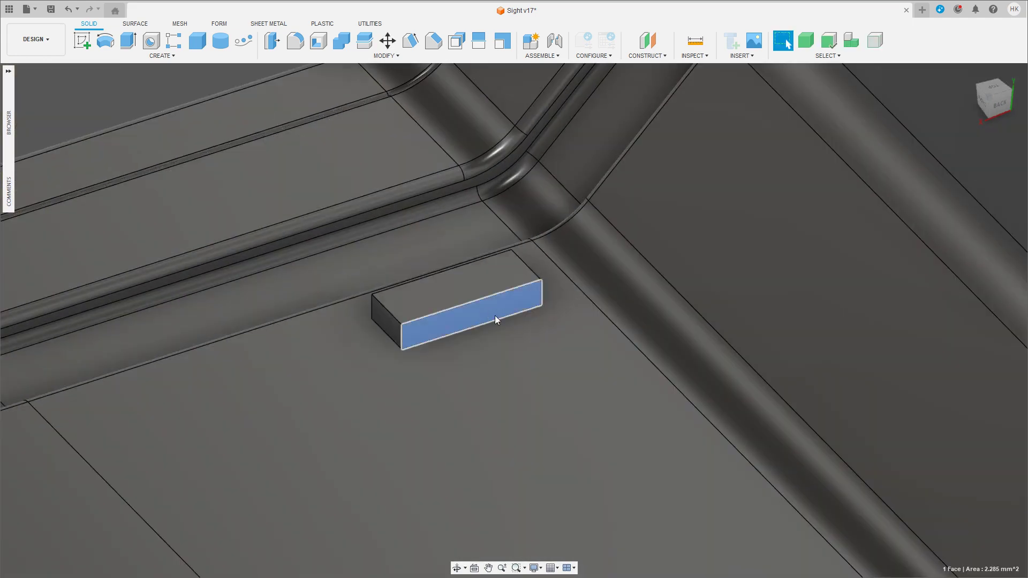
key(m)
drag(496, 321, 491, 319)
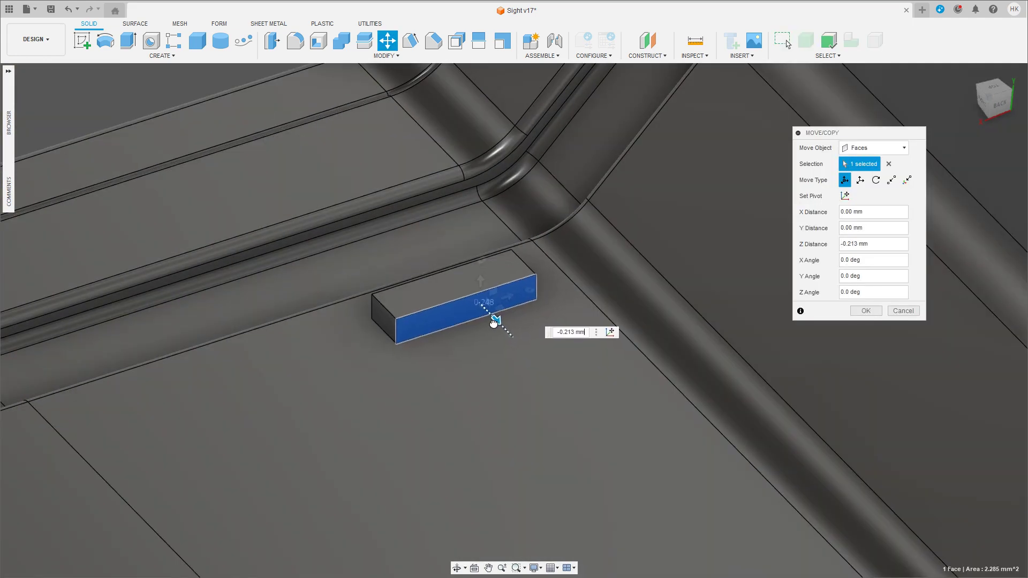
click(865, 311)
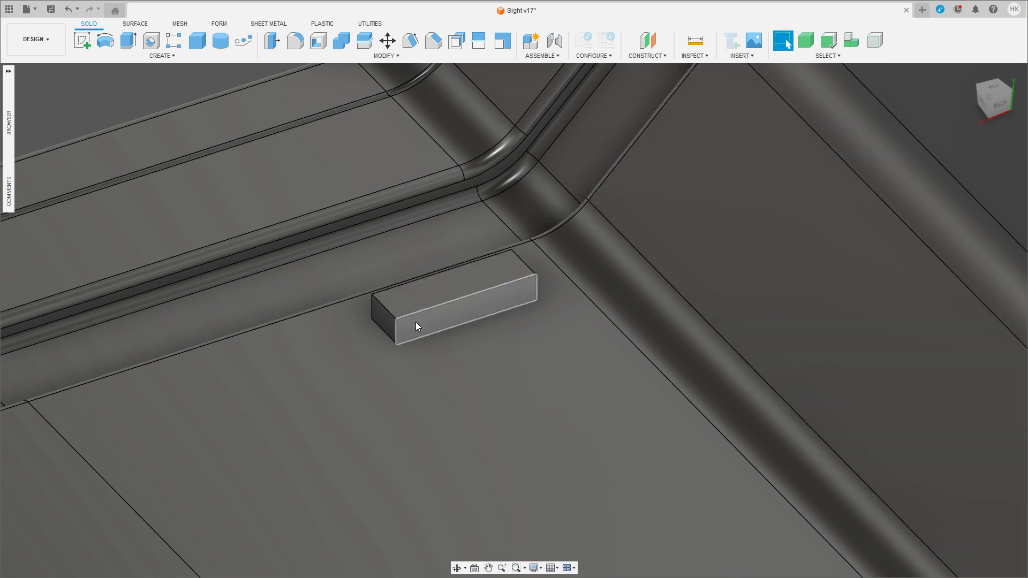
Step: Fillet the box's four vertical edges so its ends are fully rounded
key(f)
click(395, 328)
click(372, 302)
click(536, 289)
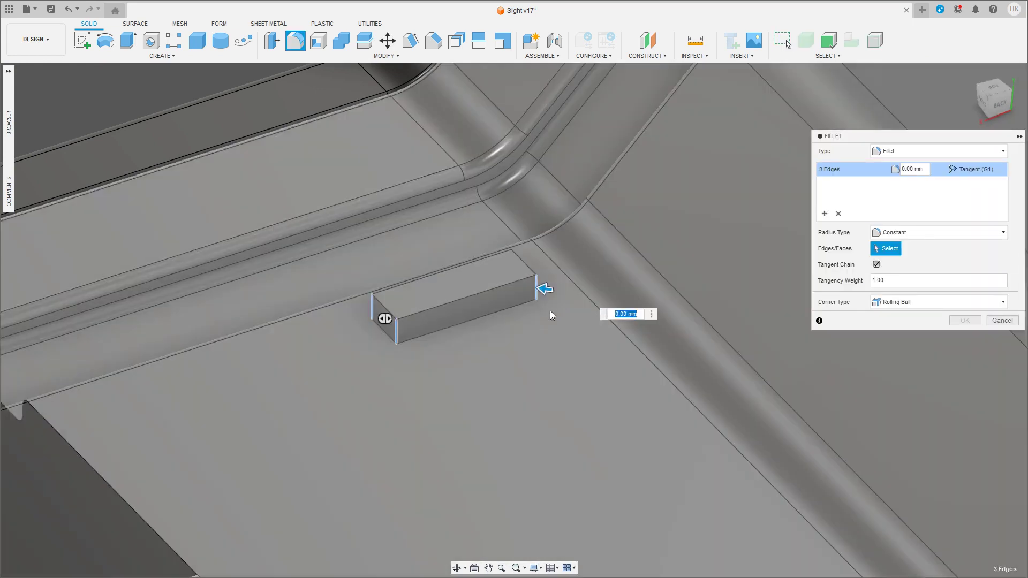
mouse_move(550, 310)
shift+middle_down()
mouse_move(518, 304)
mouse_move(561, 251)
mouse_move(518, 222)
shift+middle_up()
click(561, 251)
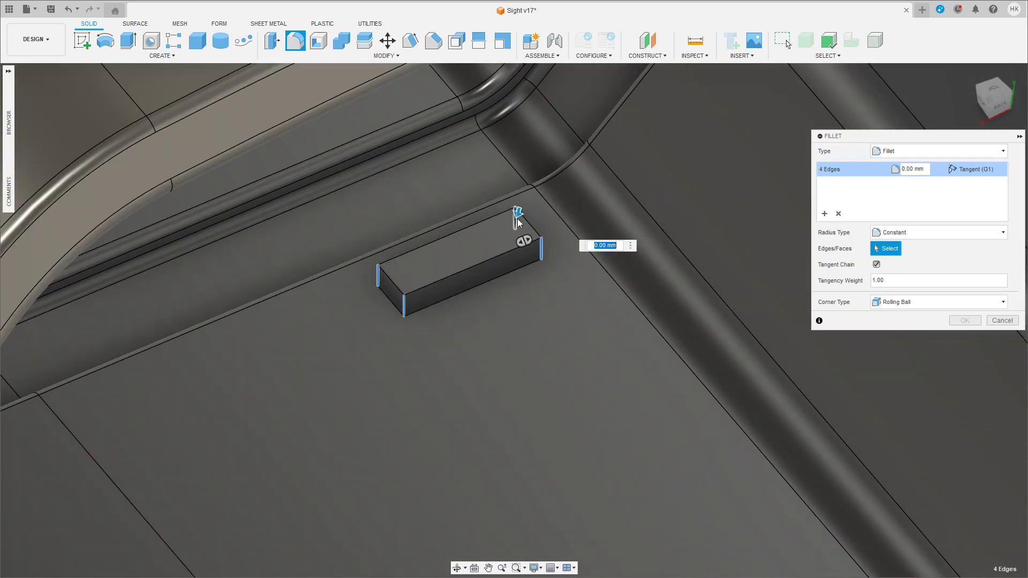
drag(515, 215, 510, 221)
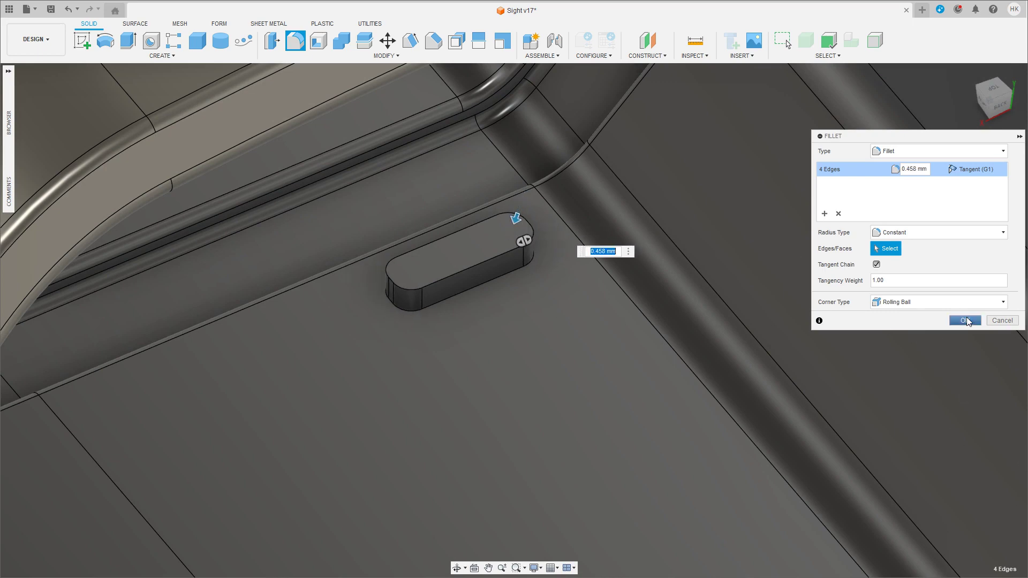
click(965, 317)
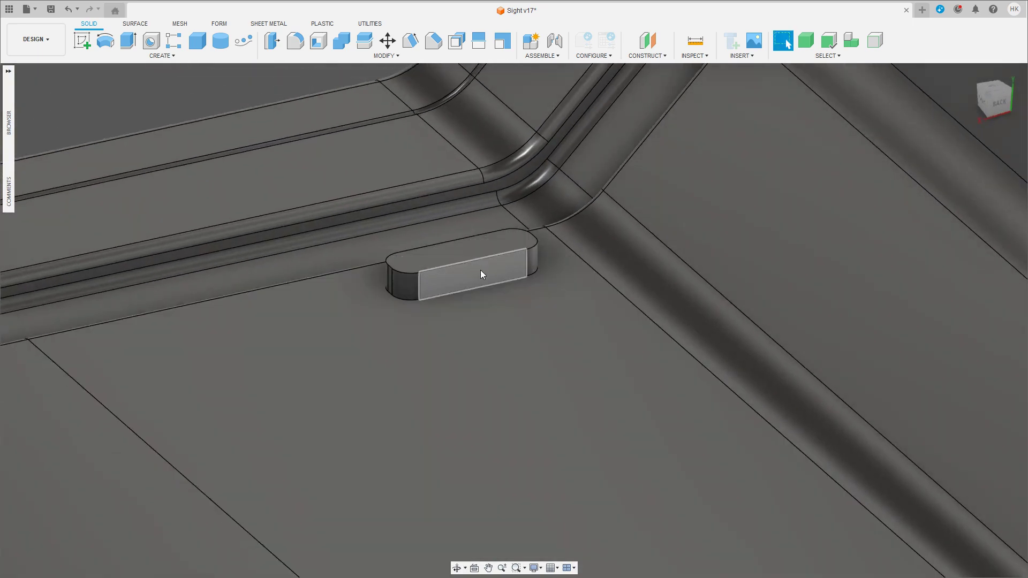
middle_drag(480, 274, 462, 307)
key(f)
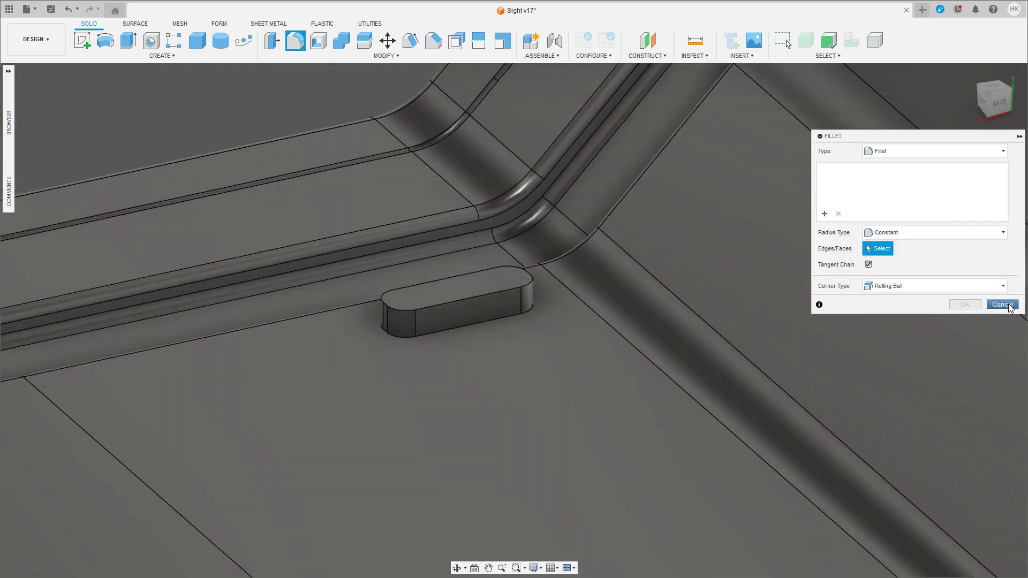
click(1009, 307)
Step: Lower the pad's top face slightly and select the rounded pad body
click(493, 281)
key(m)
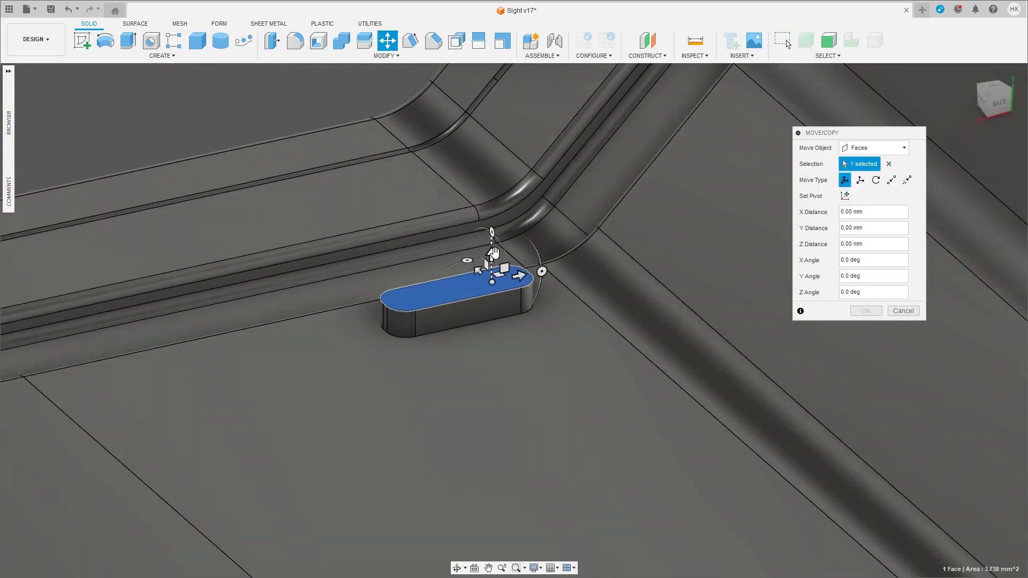
drag(494, 253, 491, 261)
click(866, 311)
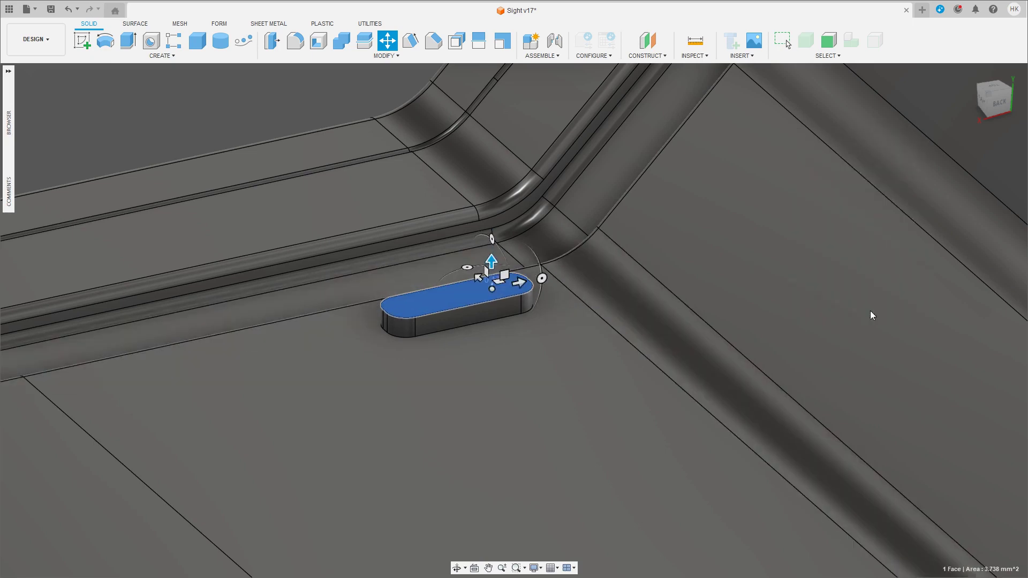
click(441, 310)
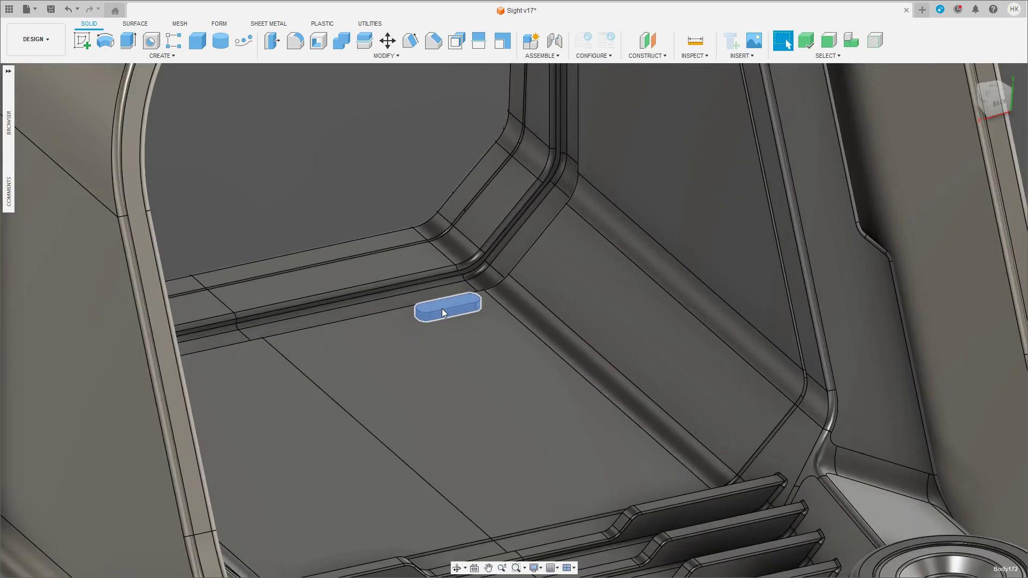
scroll(442, 308, down, 5)
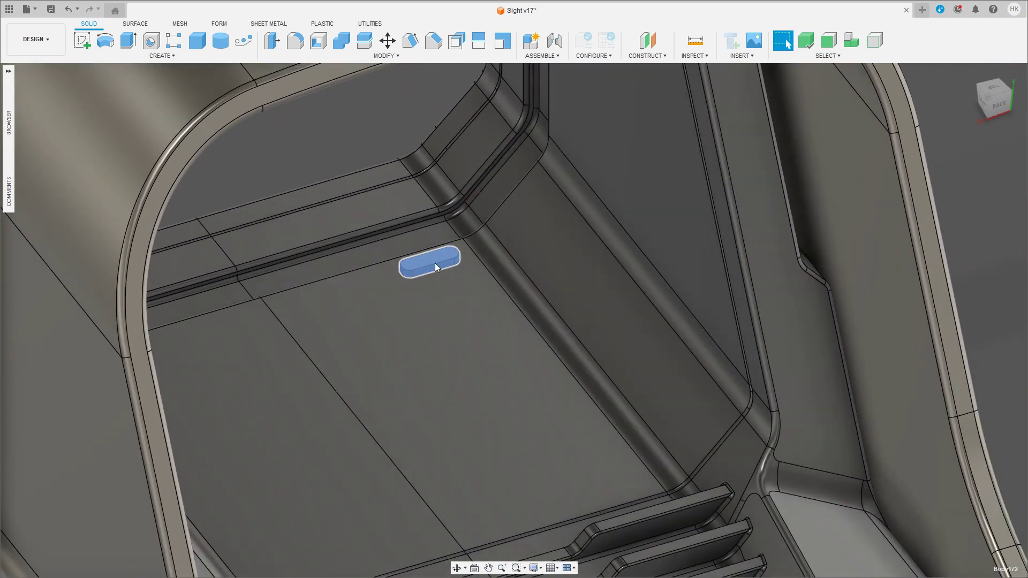
Step: Copy the rounded pad about 12 mm further along the housing floor
key(m)
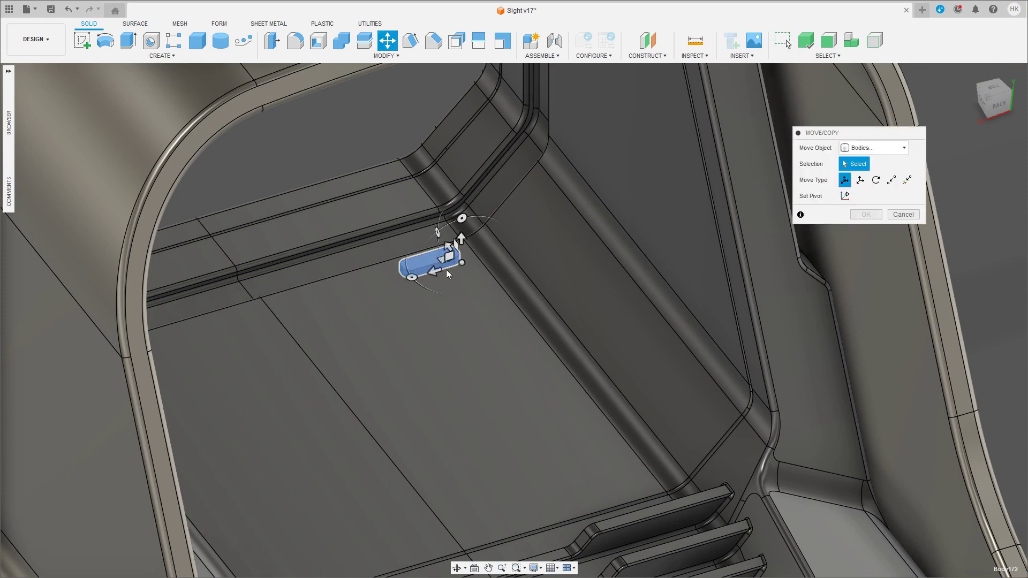
drag(445, 268, 431, 273)
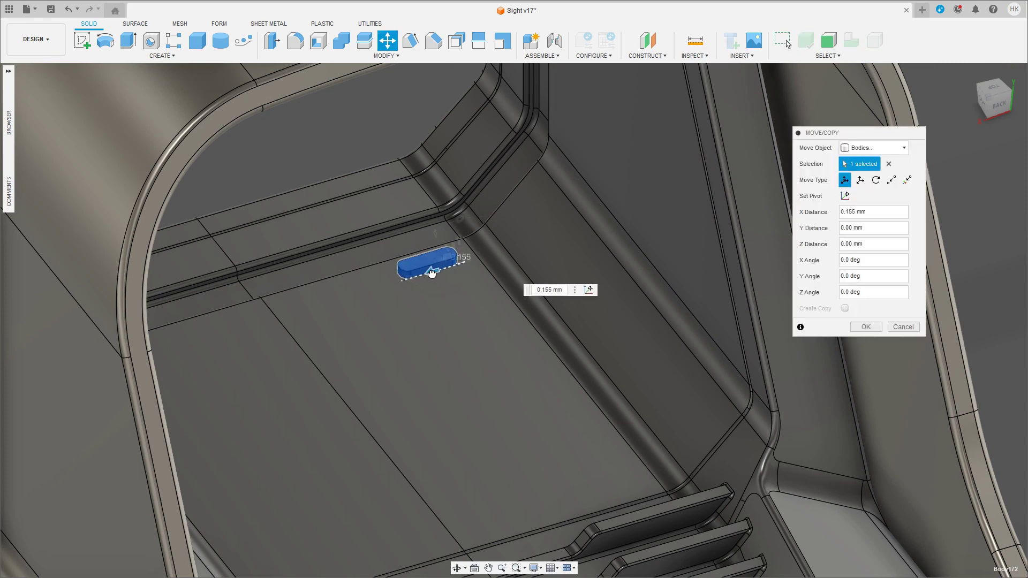
shift+middle_drag(465, 326, 502, 327)
click(846, 308)
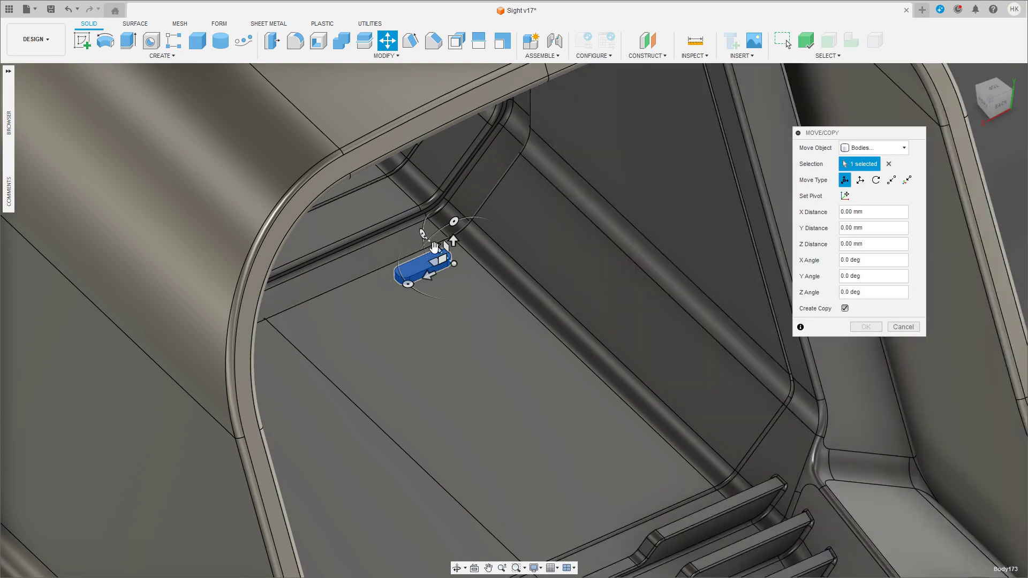
drag(454, 240, 554, 358)
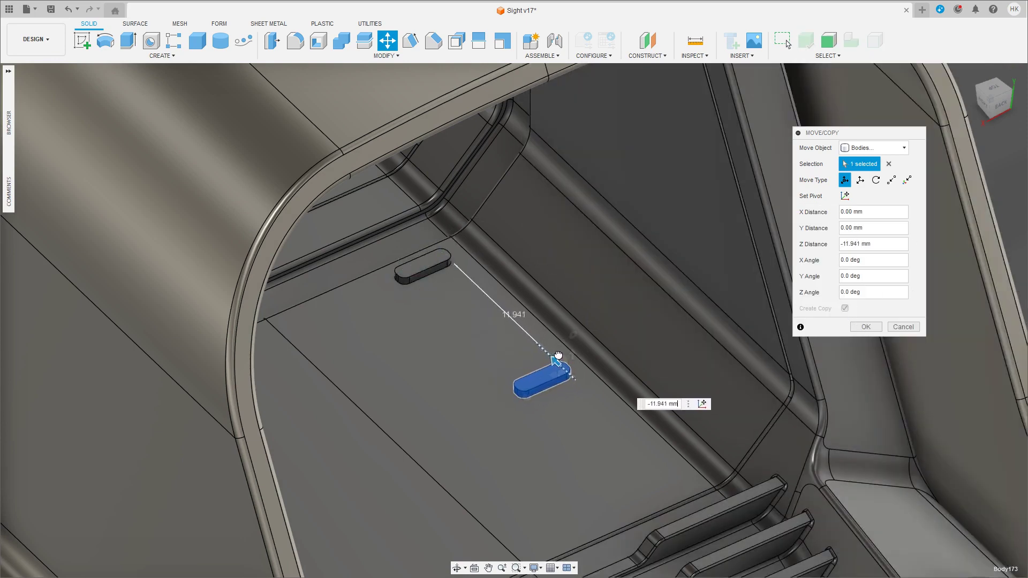
click(866, 327)
shift+middle_drag(555, 272, 503, 221)
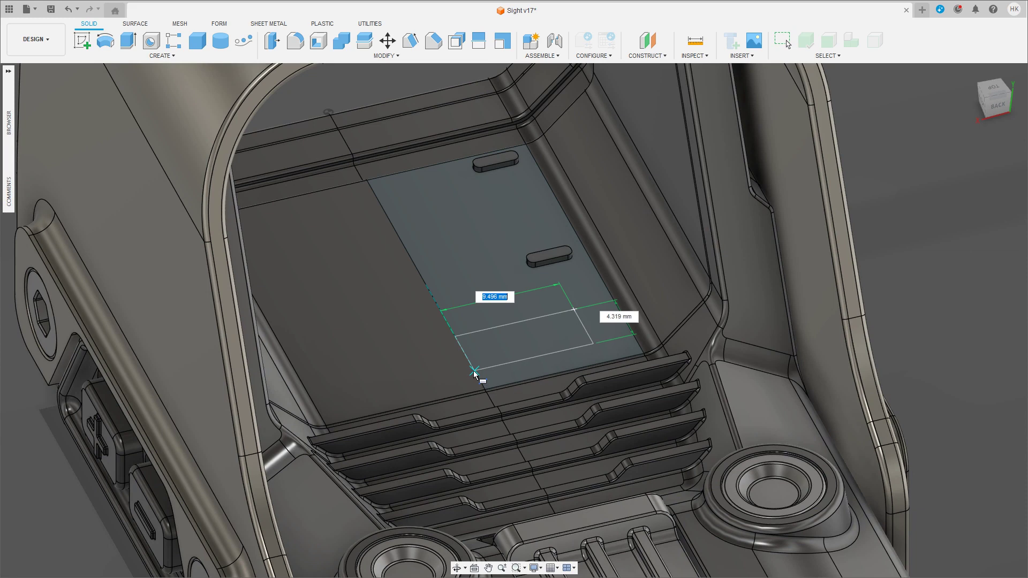
Step: Add a 9.774 × 4.604 mm, 1 mm tall block as a new body below the pads
click(472, 374)
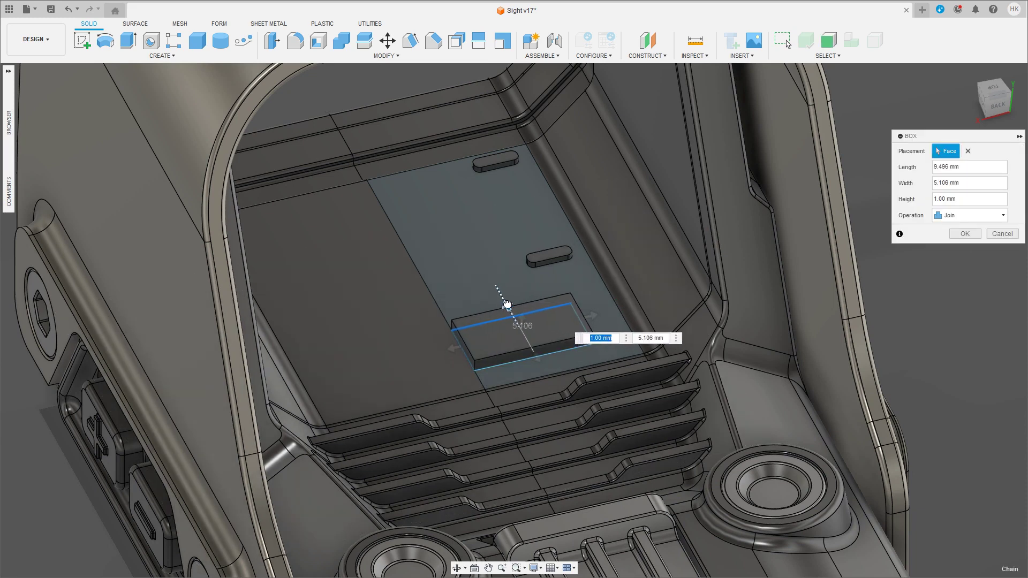
drag(507, 305, 510, 309)
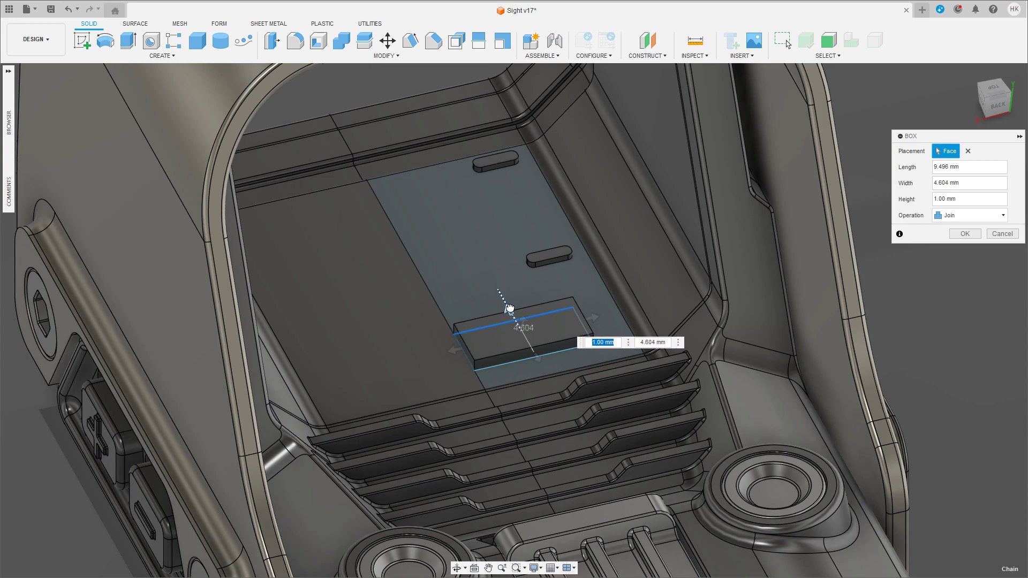
mouse_move(510, 309)
shift+middle_down()
mouse_move(513, 365)
mouse_move(504, 321)
shift+middle_up()
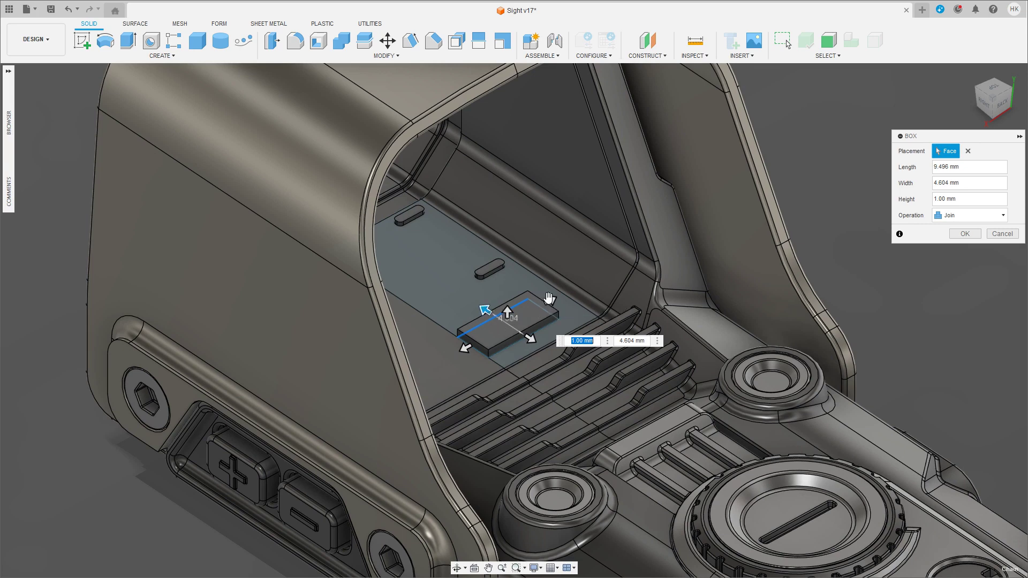
drag(549, 298, 553, 298)
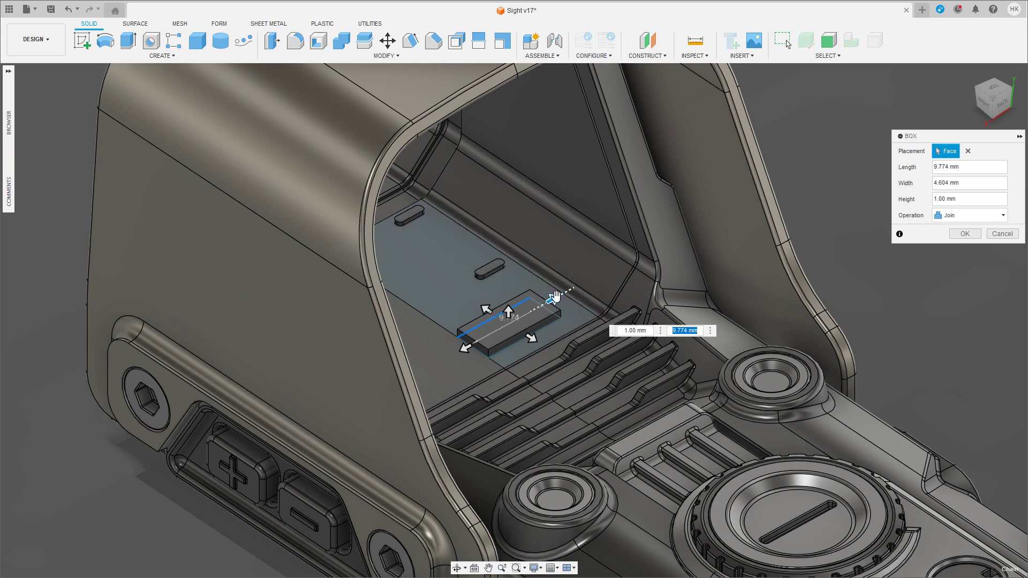
click(969, 215)
click(958, 261)
click(965, 234)
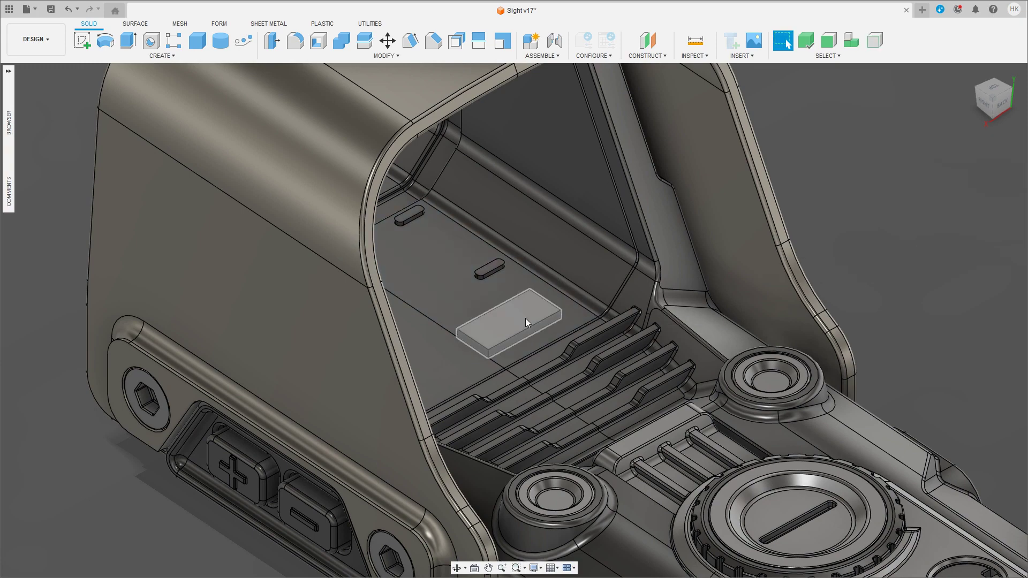
scroll(517, 321, up, 3)
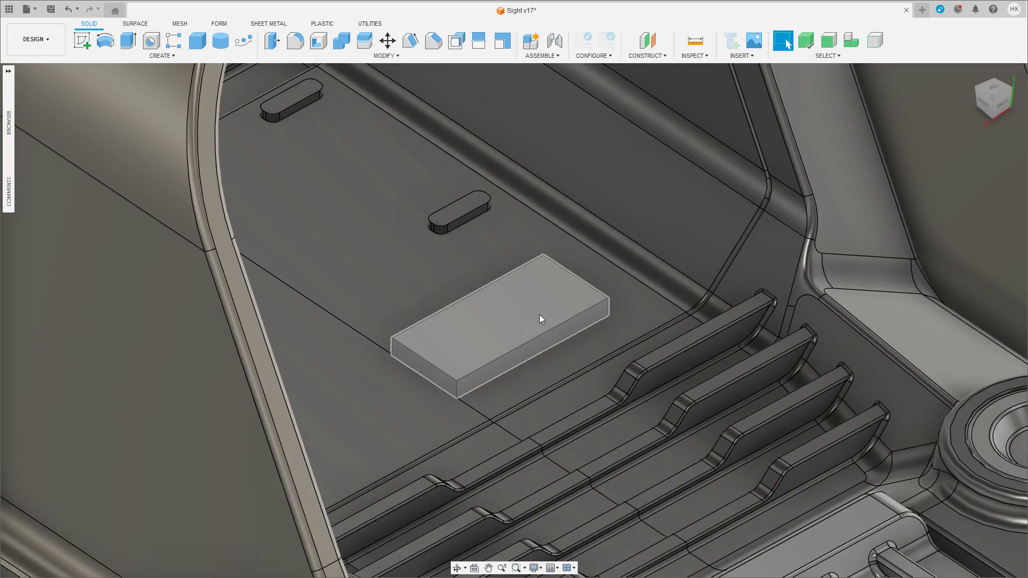
scroll(539, 313, up, 2)
scroll(567, 321, up, 2)
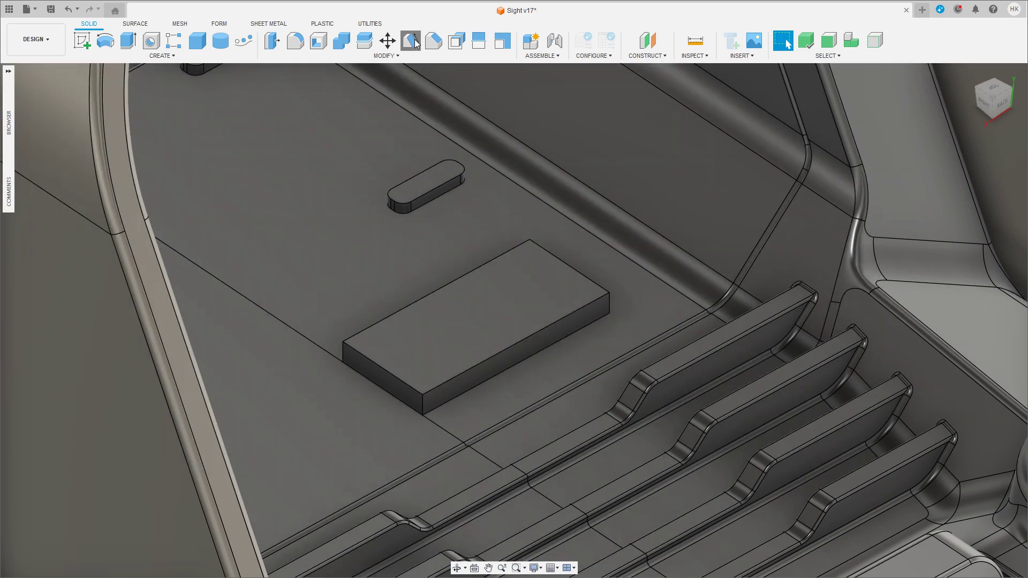
Step: Draft three side faces of the block about 34° using the top face as pull direction
click(410, 40)
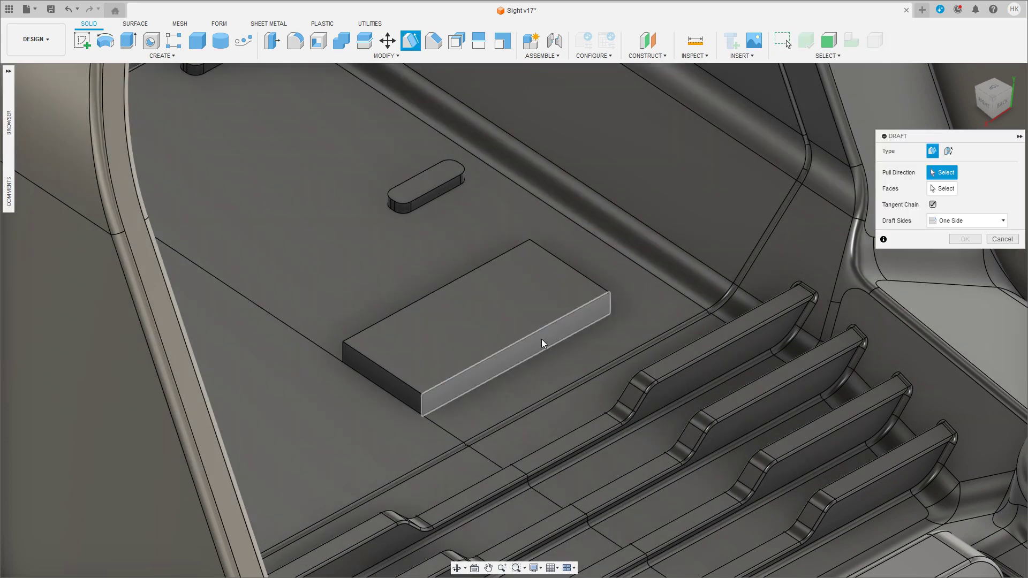
click(504, 305)
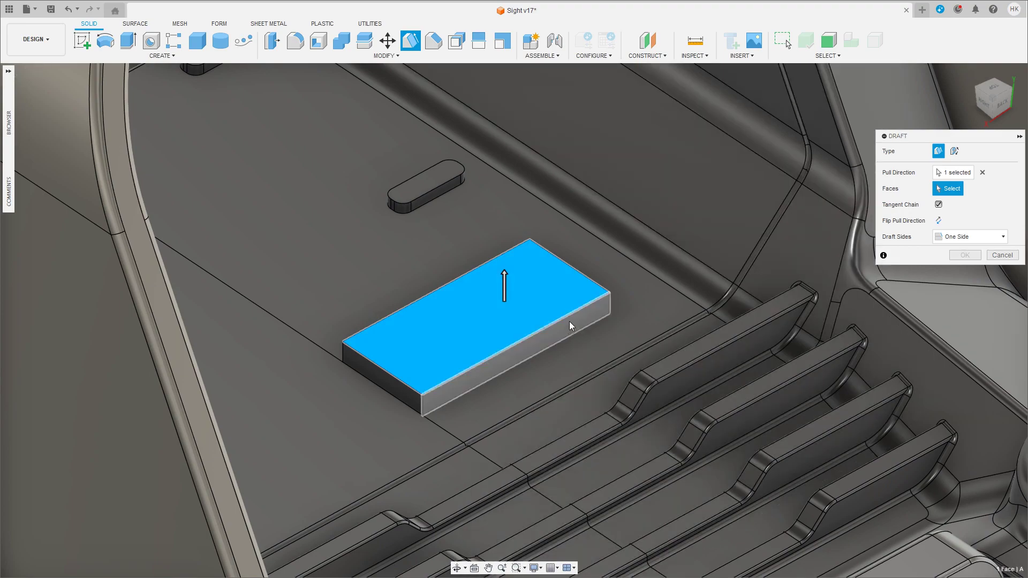
click(569, 322)
click(592, 258)
mouse_move(570, 321)
shift+middle_down()
mouse_move(592, 258)
mouse_move(373, 336)
mouse_move(517, 279)
shift+middle_up()
click(373, 336)
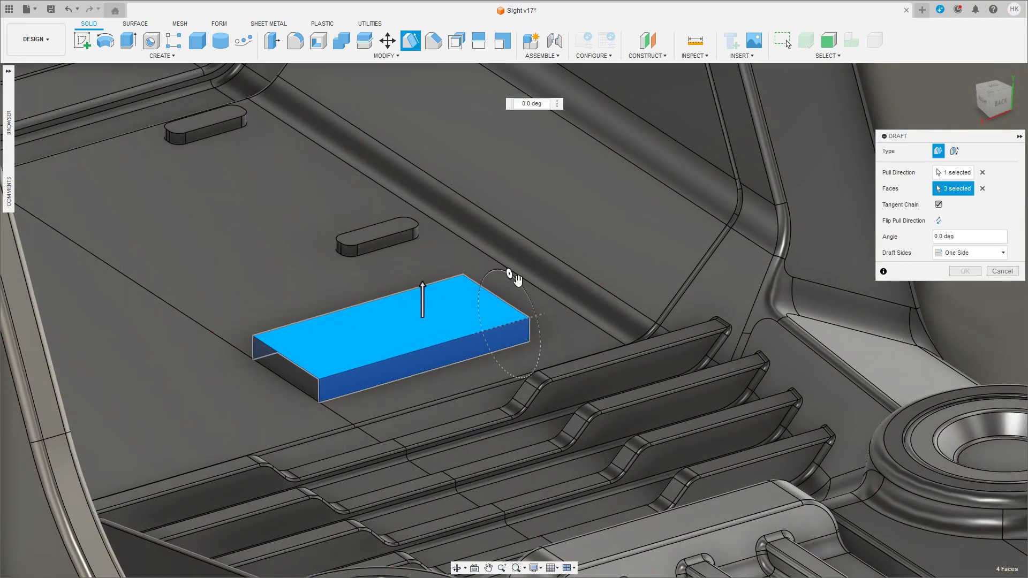
drag(518, 279, 503, 277)
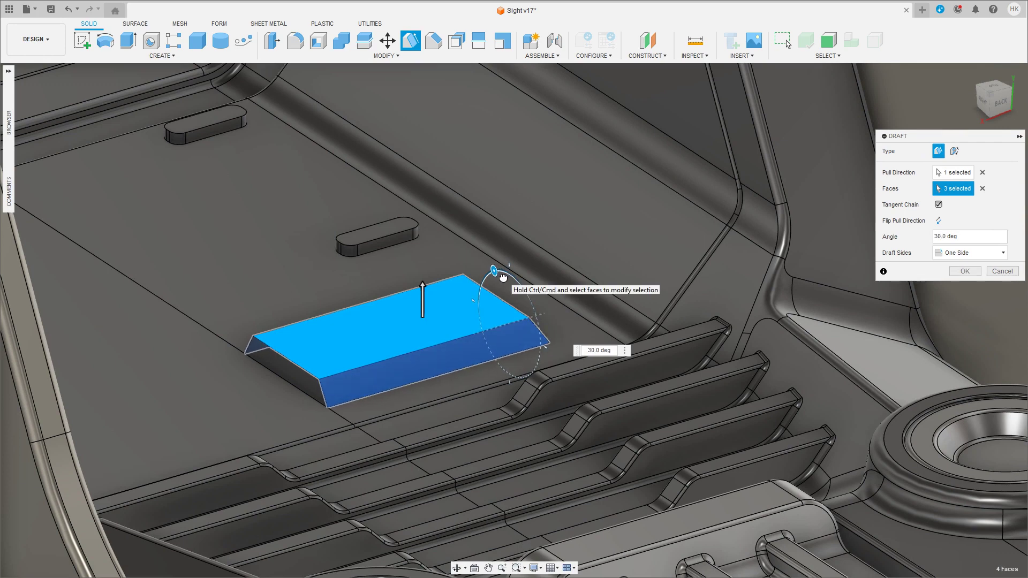
drag(501, 276, 502, 276)
click(964, 272)
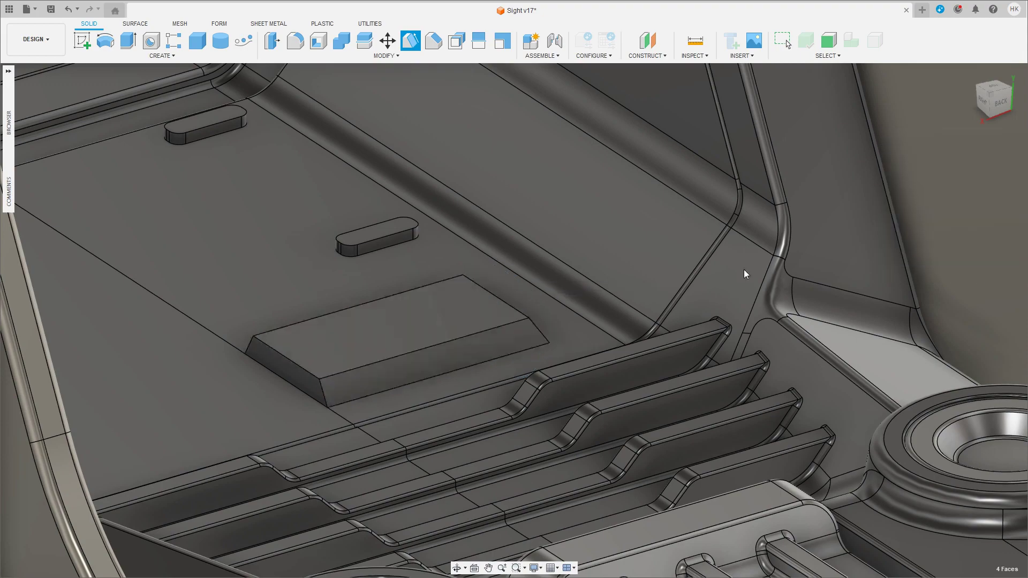
mouse_move(742, 271)
shift+middle_down()
mouse_move(443, 321)
mouse_move(401, 351)
mouse_move(448, 345)
shift+middle_up()
Step: Round the block's two end corner edges with a 1.817 mm fillet
key(f)
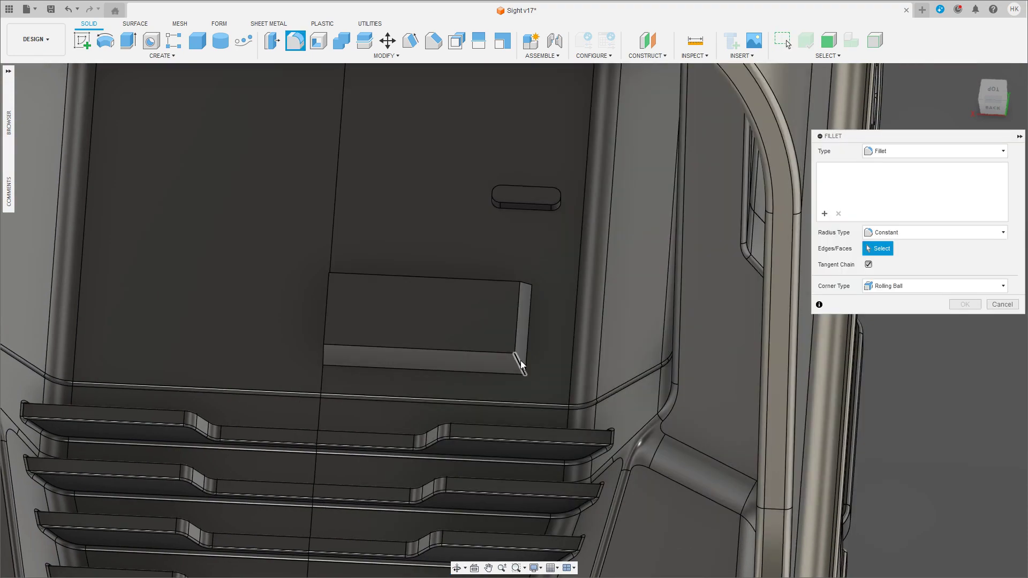
click(522, 363)
click(526, 283)
drag(526, 279, 530, 271)
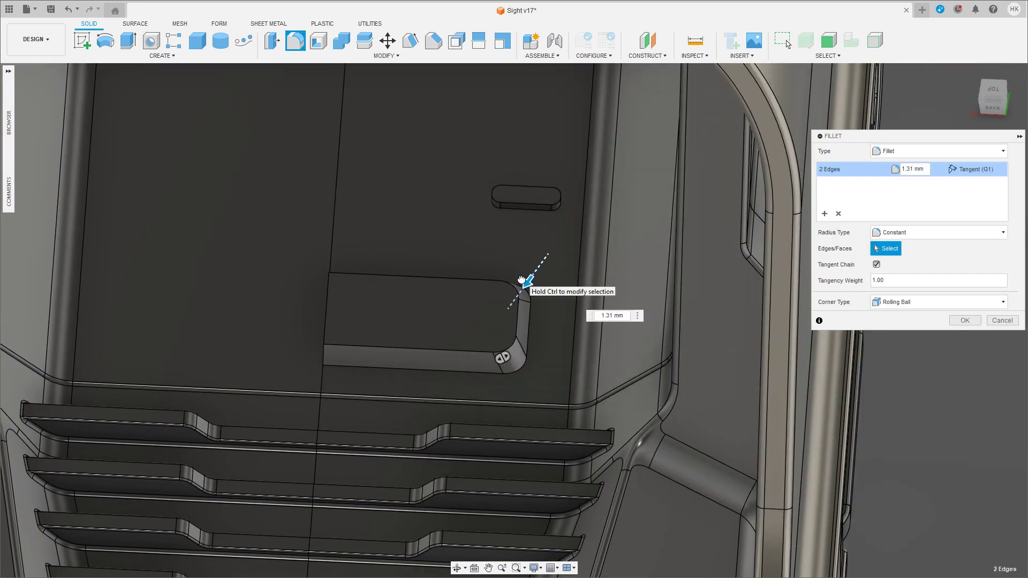
shift+middle_drag(530, 271, 509, 306)
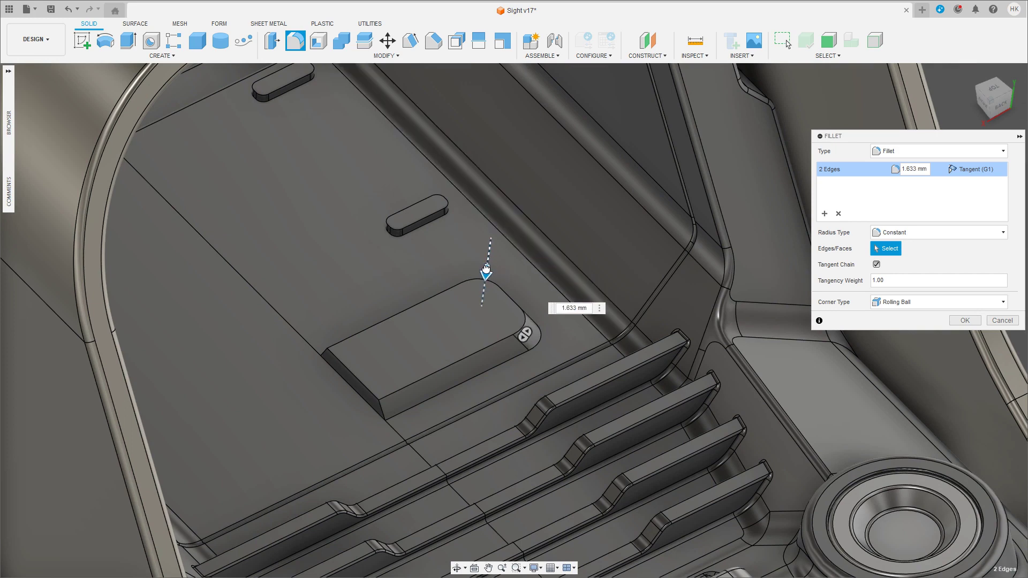
drag(486, 269, 481, 269)
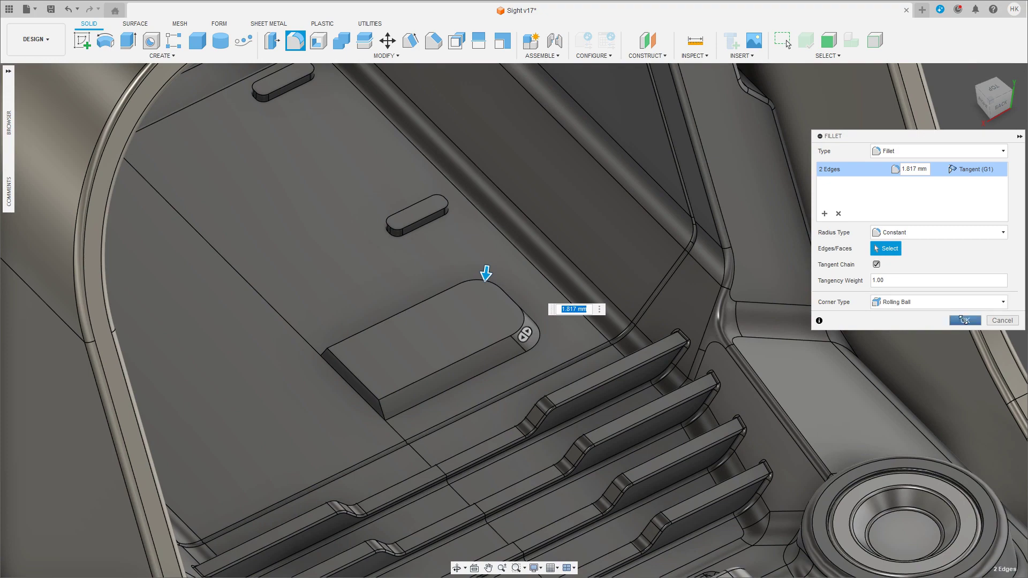
double_click(916, 169)
click(962, 322)
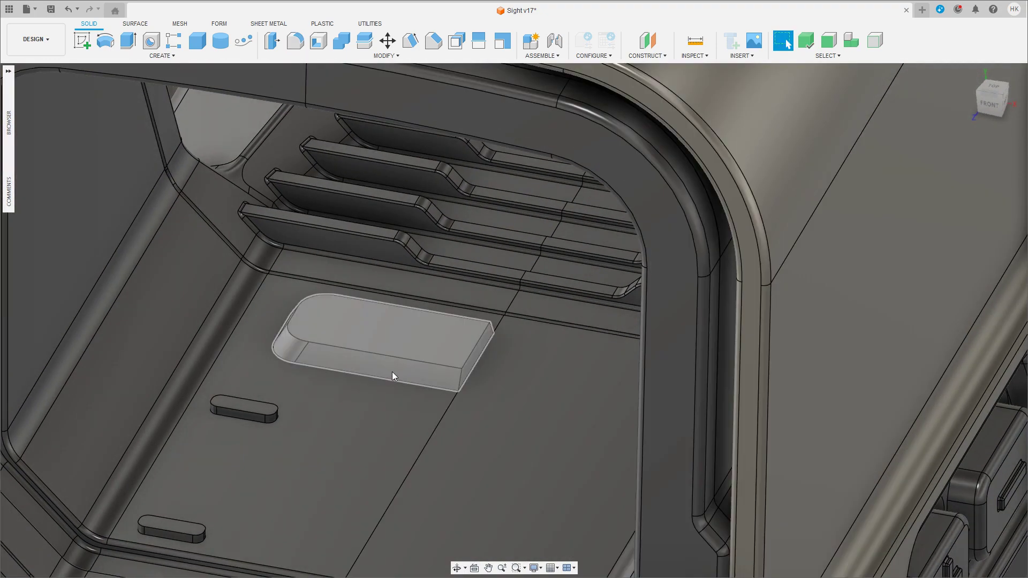
Step: Move the selected block face down to -0.395 mm
click(387, 378)
key(m)
shift+middle_drag(403, 423, 292, 423)
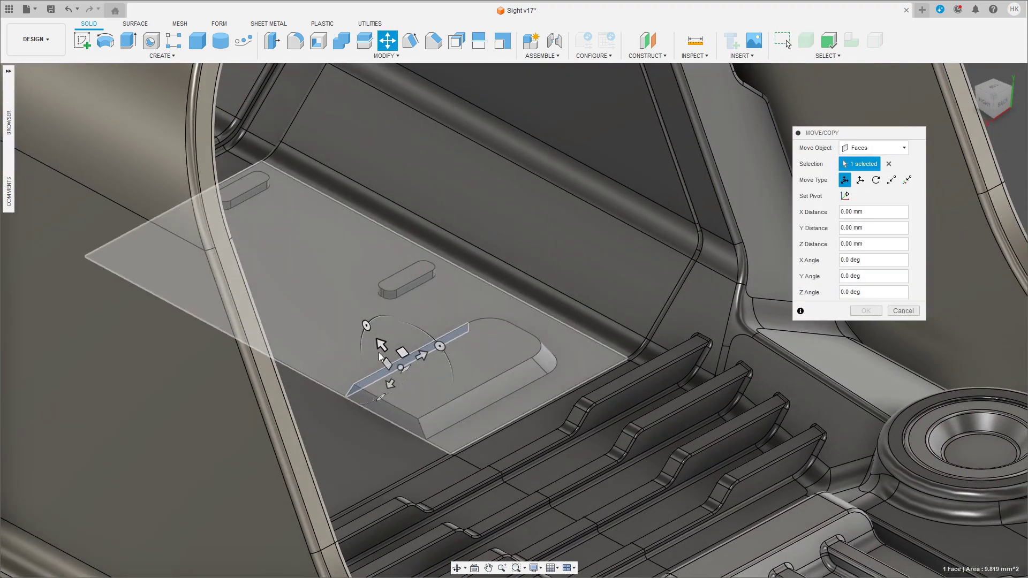
drag(395, 360, 386, 348)
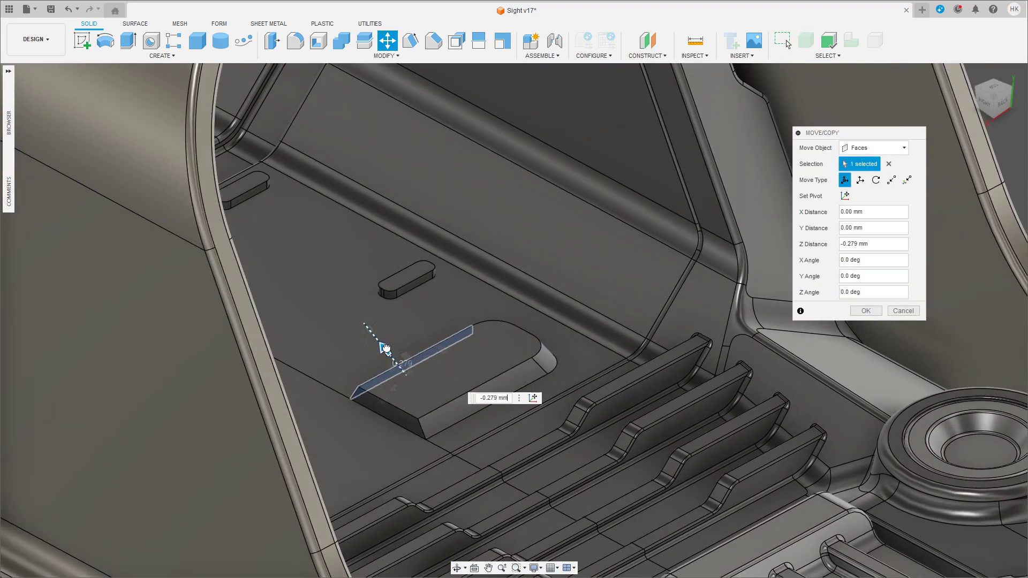
drag(385, 348, 386, 351)
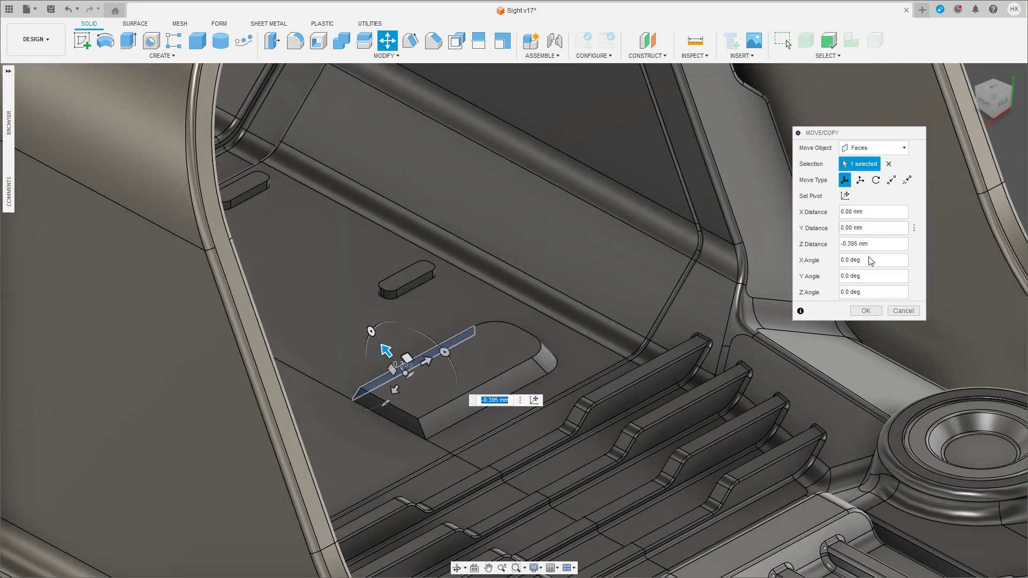
click(865, 311)
shift+middle_drag(541, 322, 518, 338)
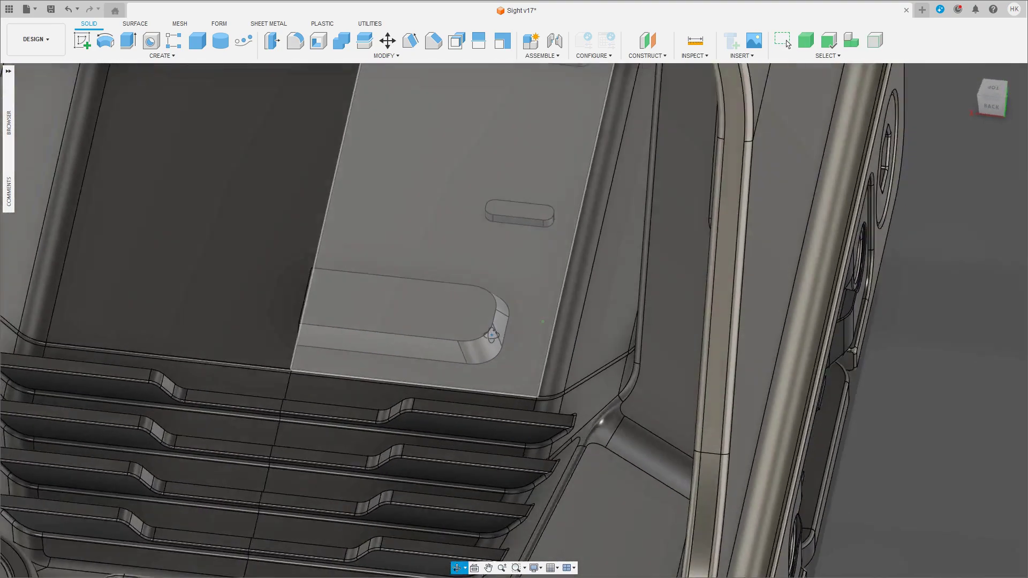
scroll(503, 343, up, 3)
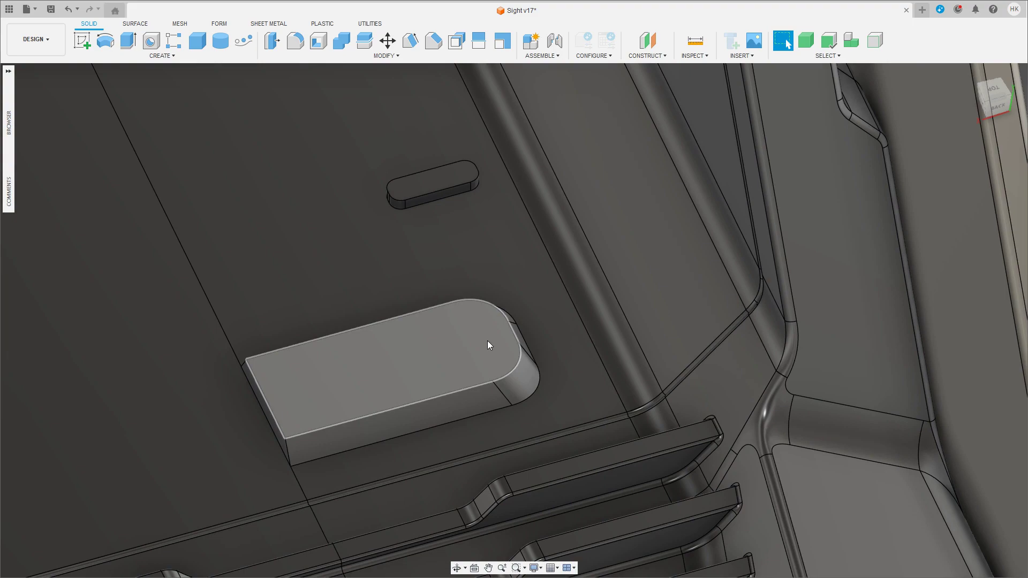
Step: Sketch on the block's top face, abandon the slot outline offset, and finish the sketch
click(81, 40)
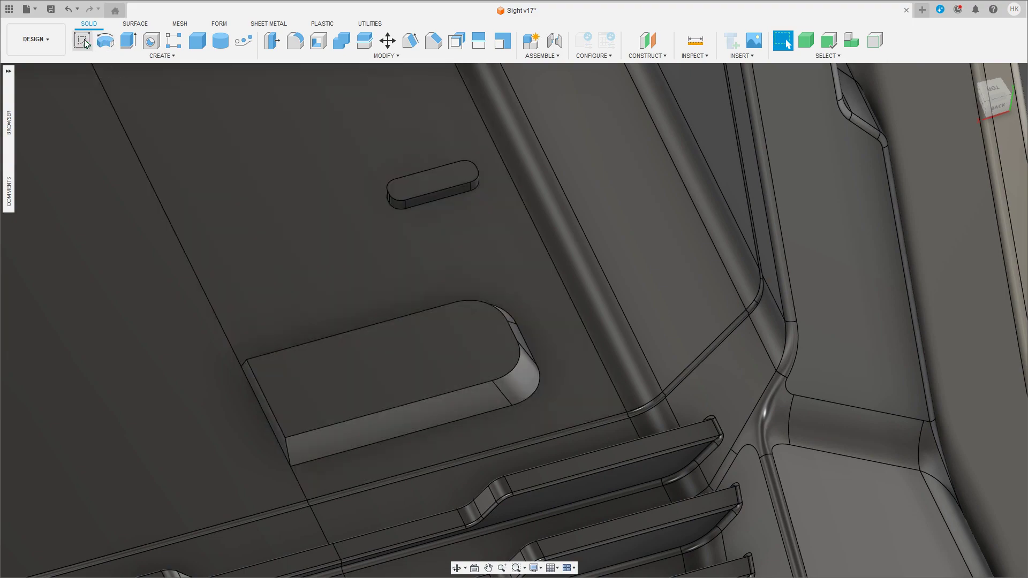
click(445, 357)
shift+middle_drag(538, 357, 519, 330)
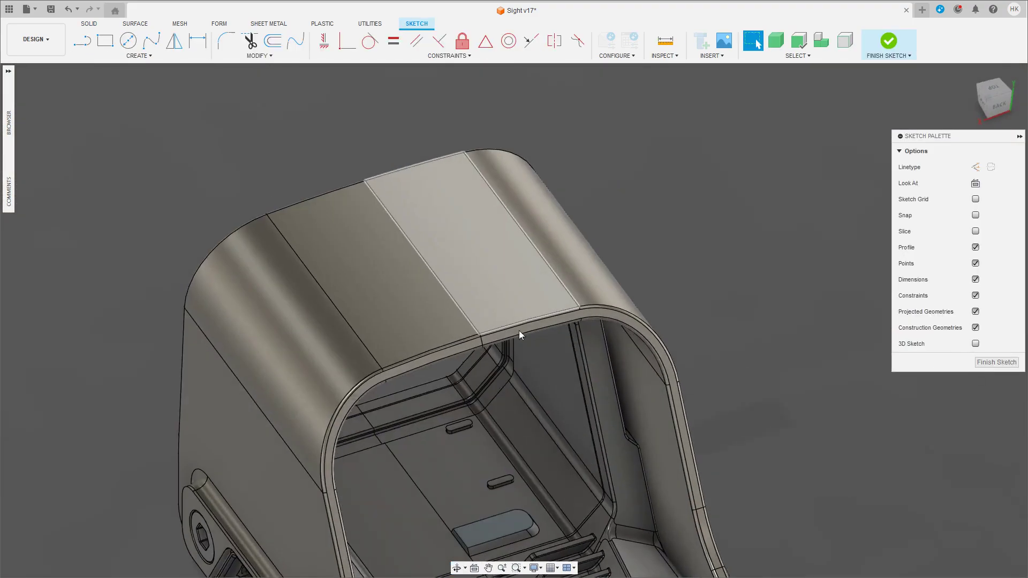
scroll(484, 470, up, 5)
middle_drag(484, 470, 351, 258)
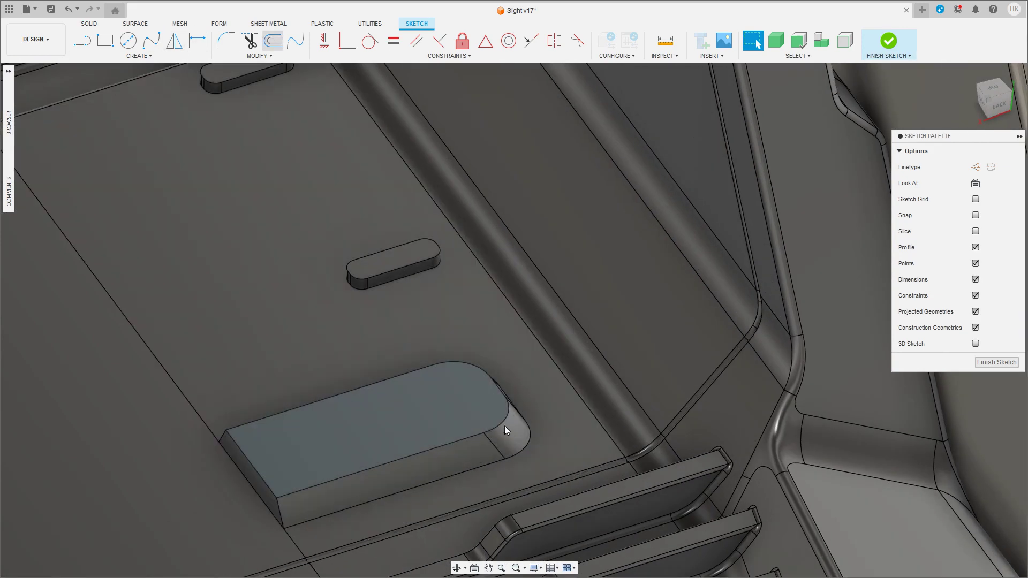
key(o)
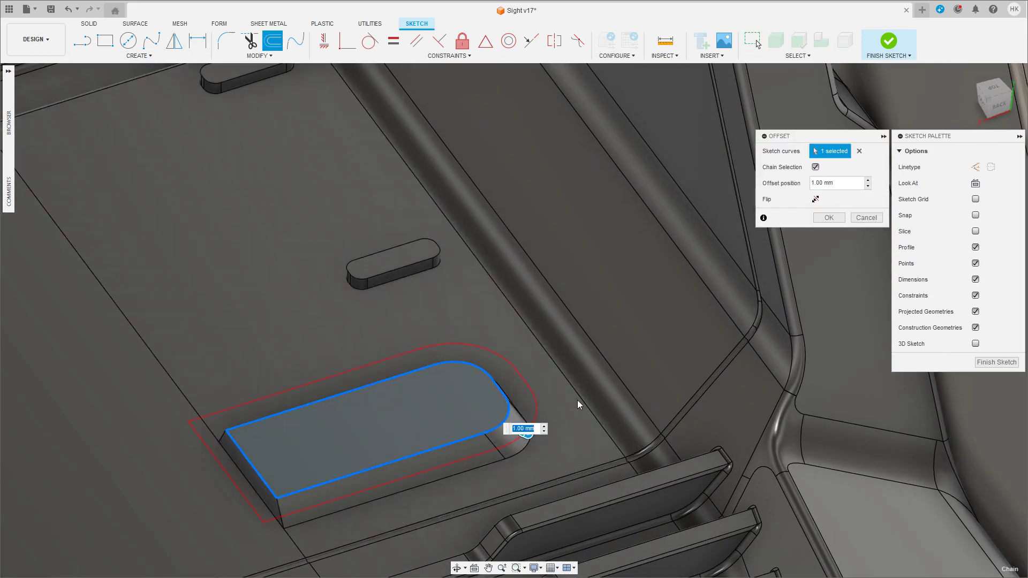
click(865, 217)
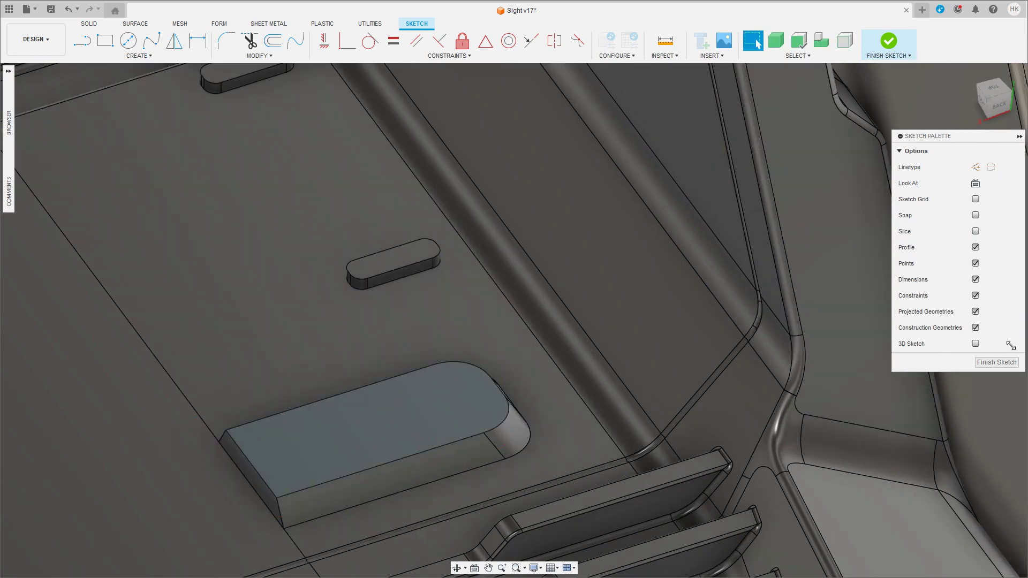
click(997, 363)
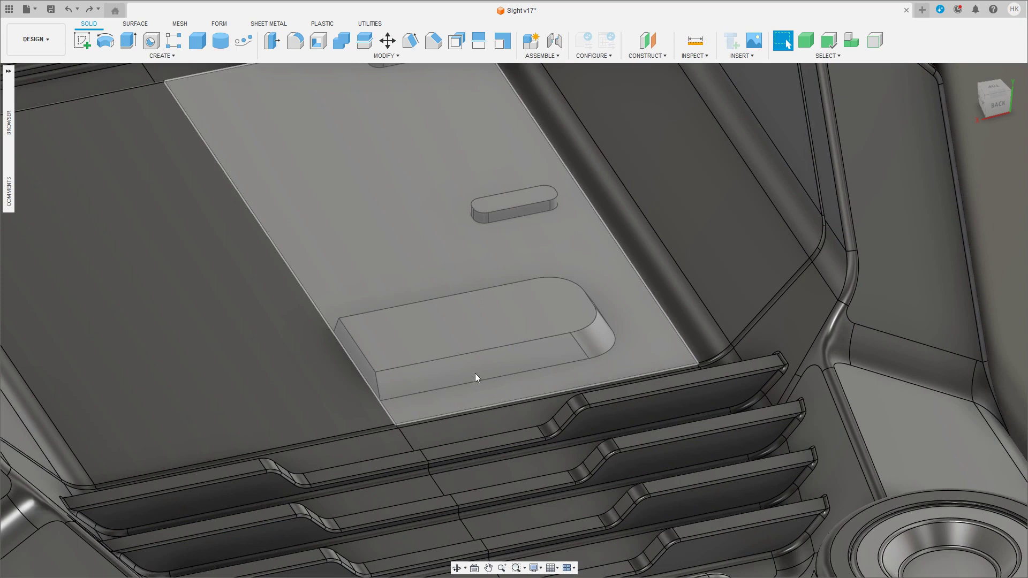
Step: Mirror the half pad body across its square end face as a new body
click(475, 374)
key(m)
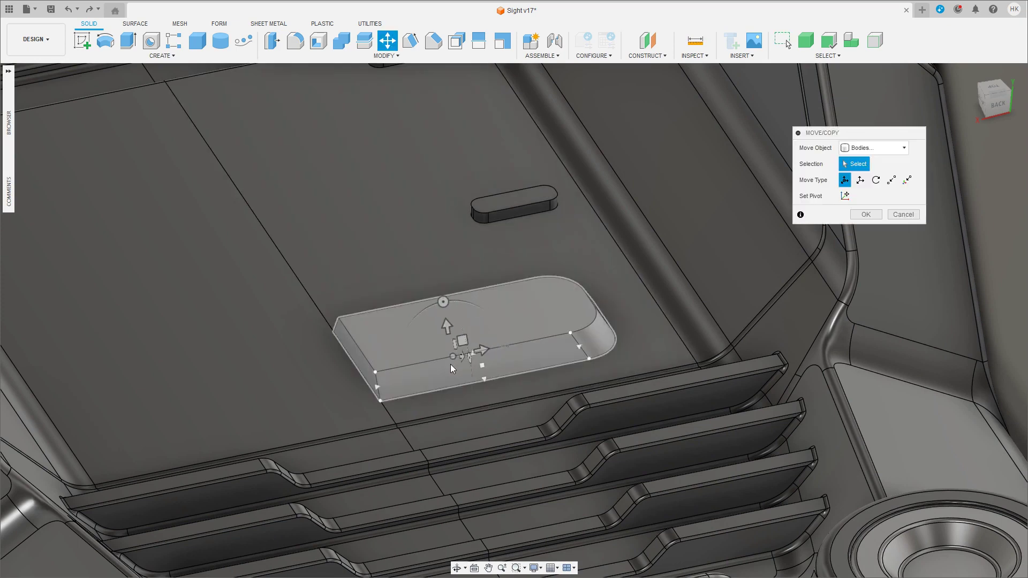
key(Escape)
click(496, 362)
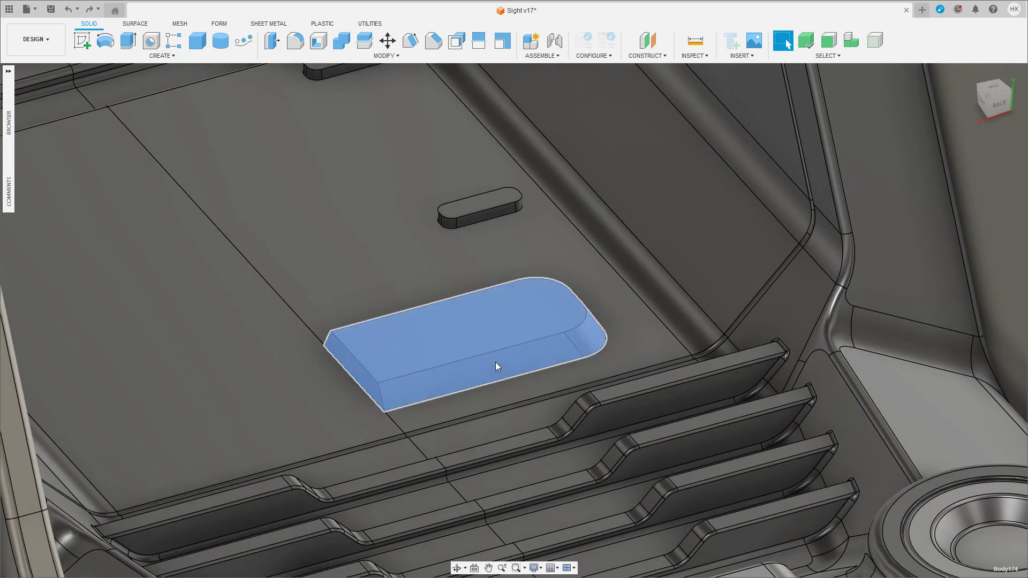
key(ctrl+m)
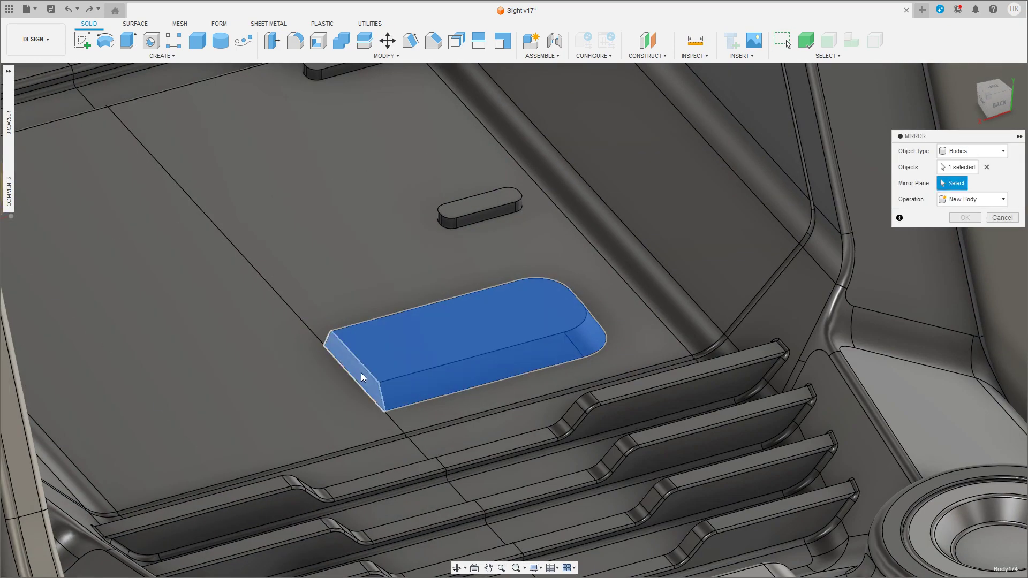
click(354, 370)
click(971, 199)
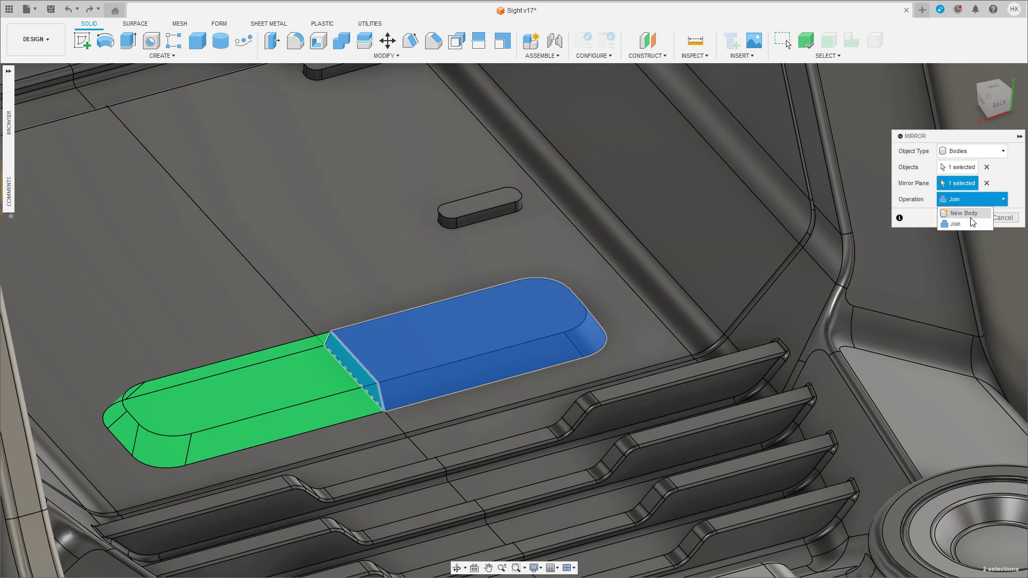
click(969, 217)
Step: Join the mirrored copy and the original half into one long pad body
click(308, 390)
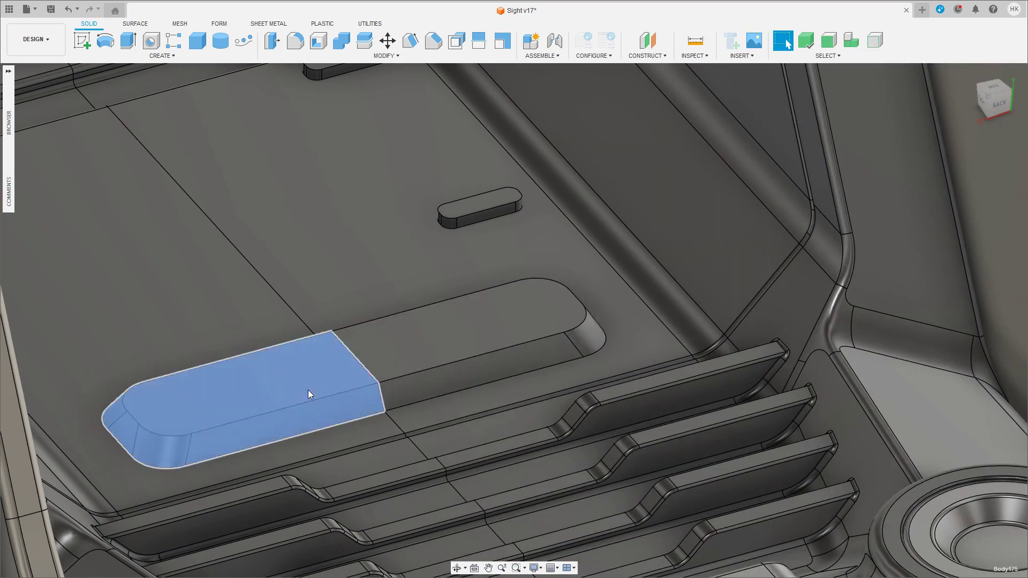
click(523, 358)
click(342, 41)
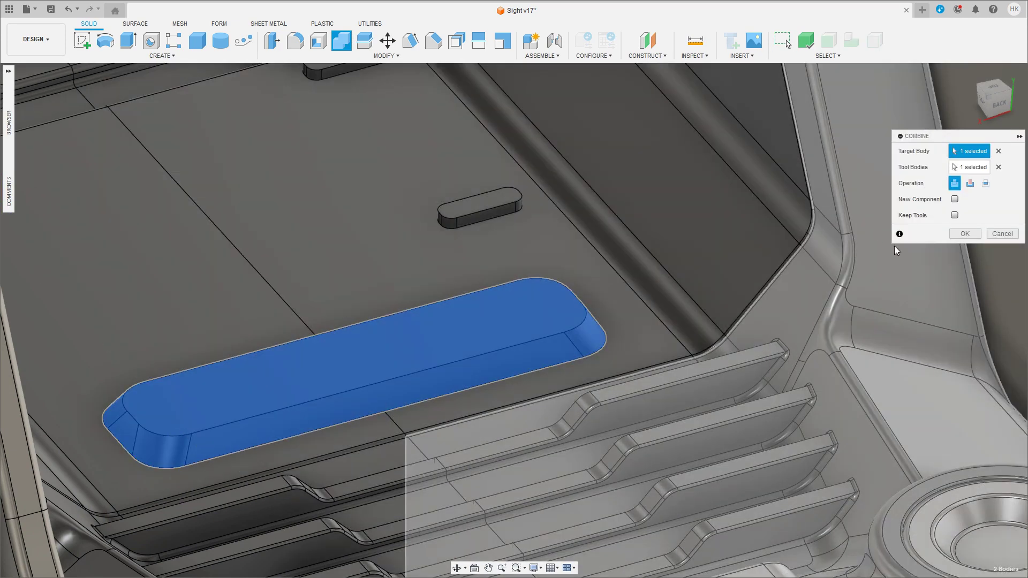
click(964, 234)
Step: Raise the long pad's top face 0.703 mm with a join extrusion
scroll(418, 278, up, 1)
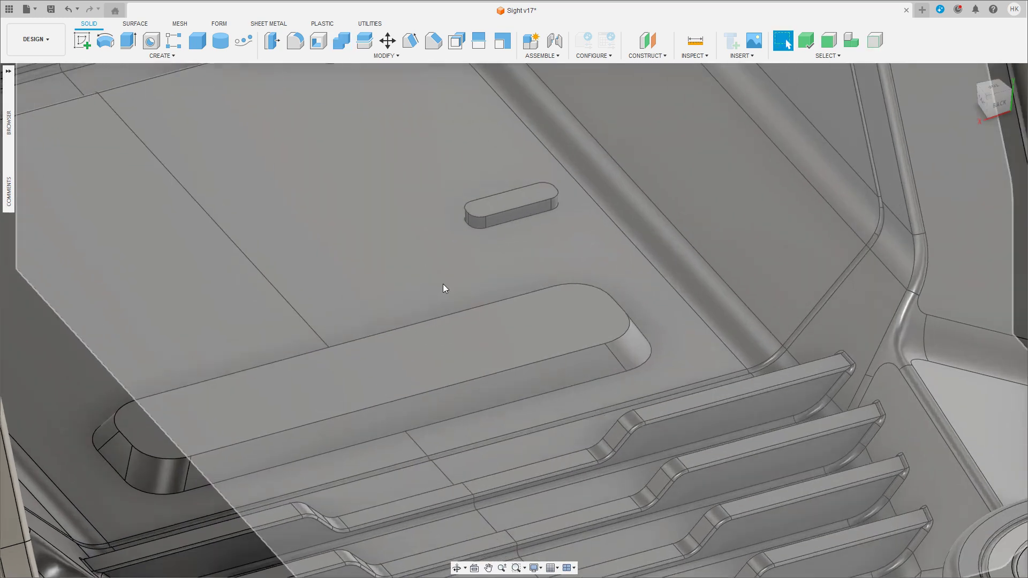
shift+middle_drag(443, 288, 459, 342)
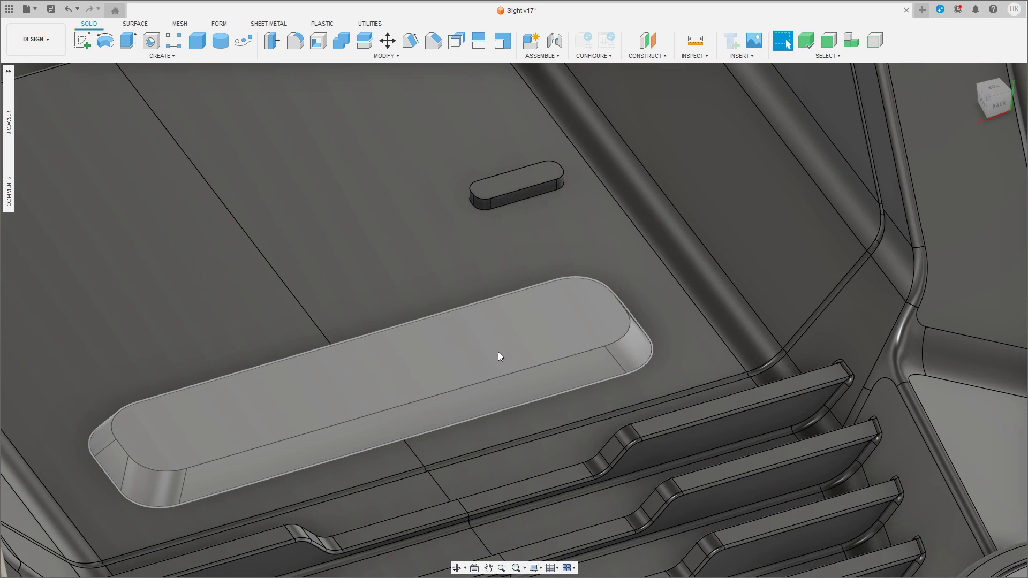
click(454, 349)
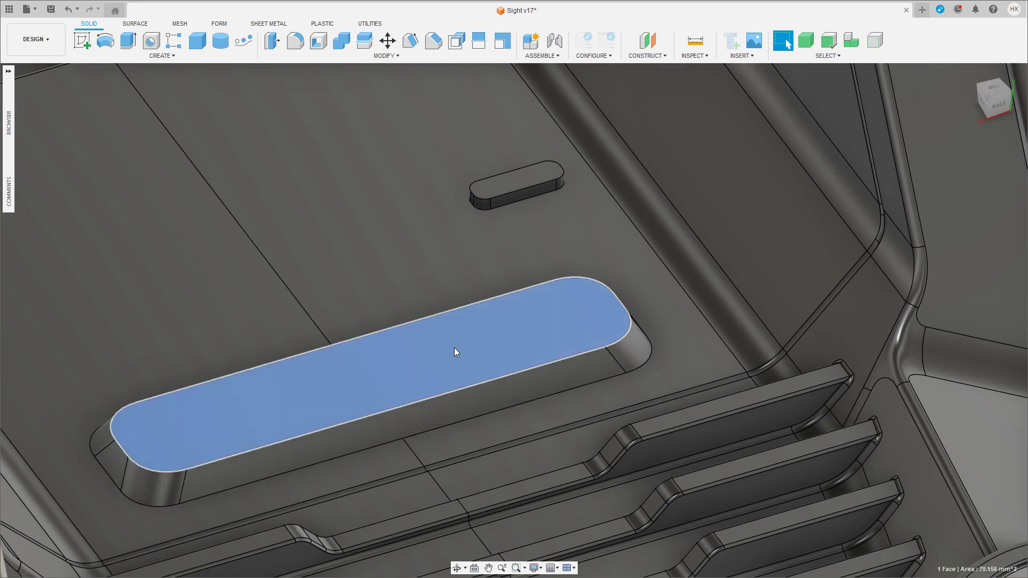
key(e)
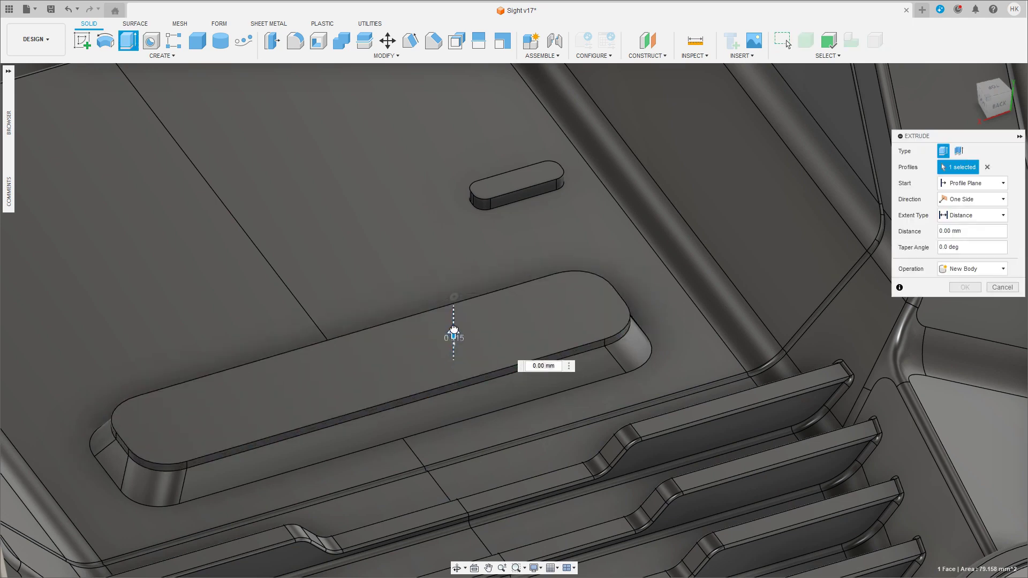
drag(453, 329, 453, 324)
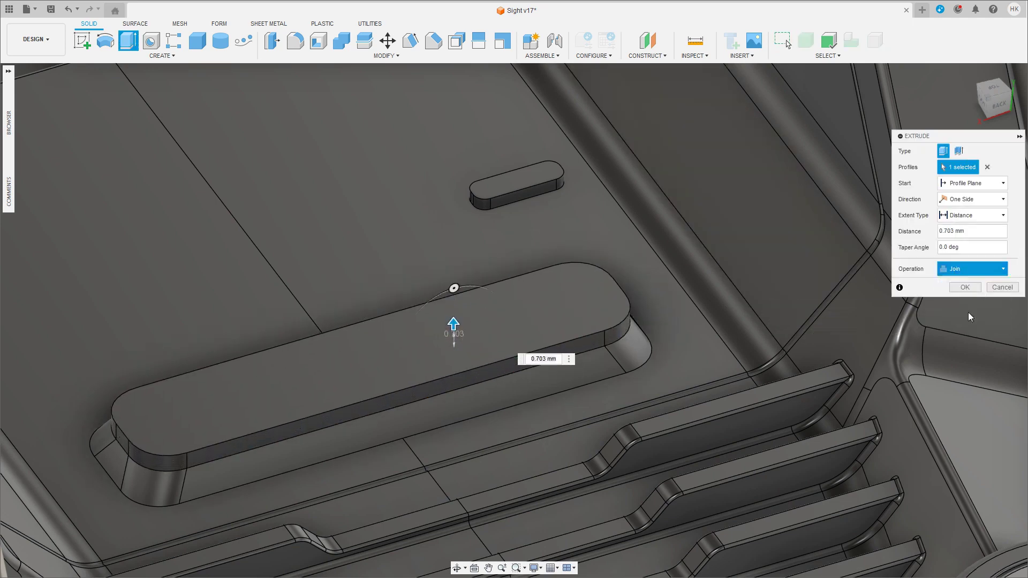
key(Return)
Step: Offset the pad's side and end faces inward by -0.487 mm
click(555, 353)
click(122, 438)
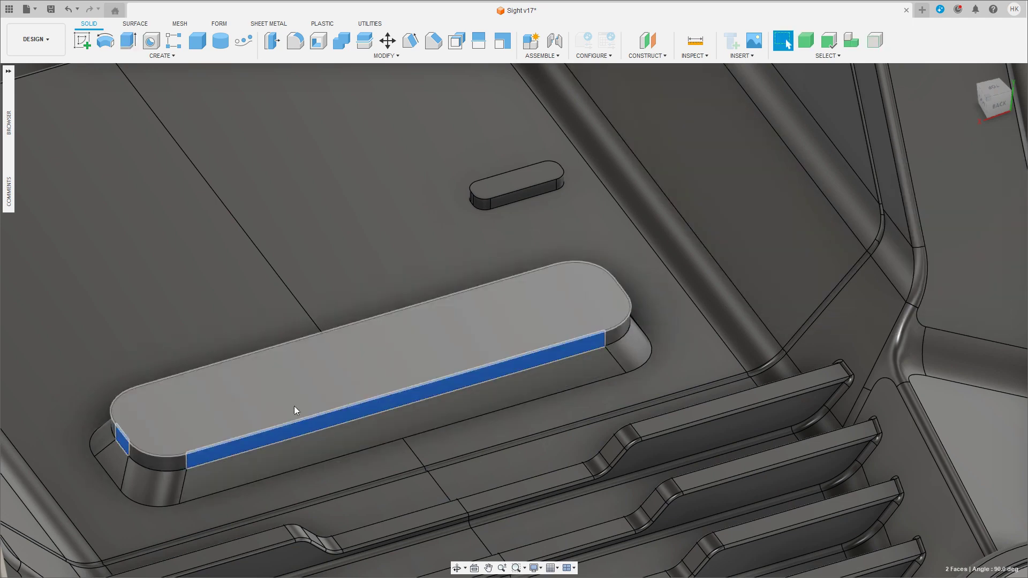
shift+middle_drag(293, 410, 610, 312)
scroll(540, 283, up, 5)
click(295, 310)
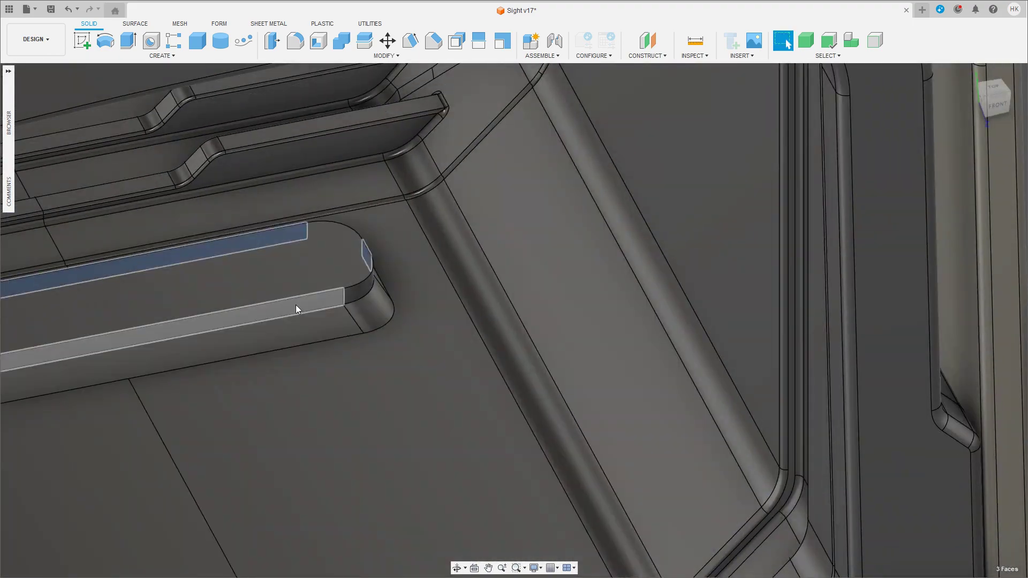
scroll(295, 309, down, 3)
key(q)
shift+middle_drag(298, 364, 332, 374)
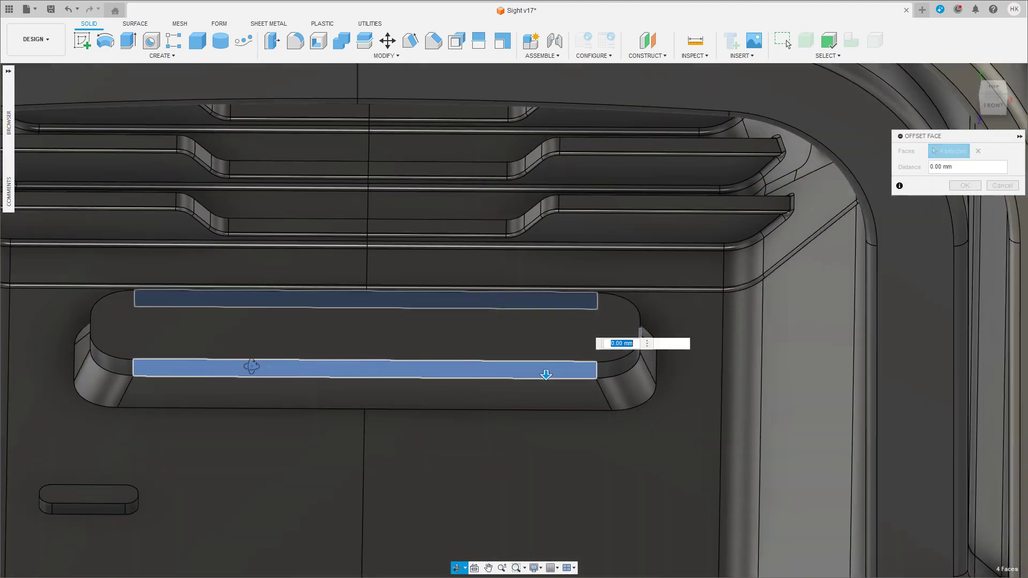
drag(538, 375, 545, 371)
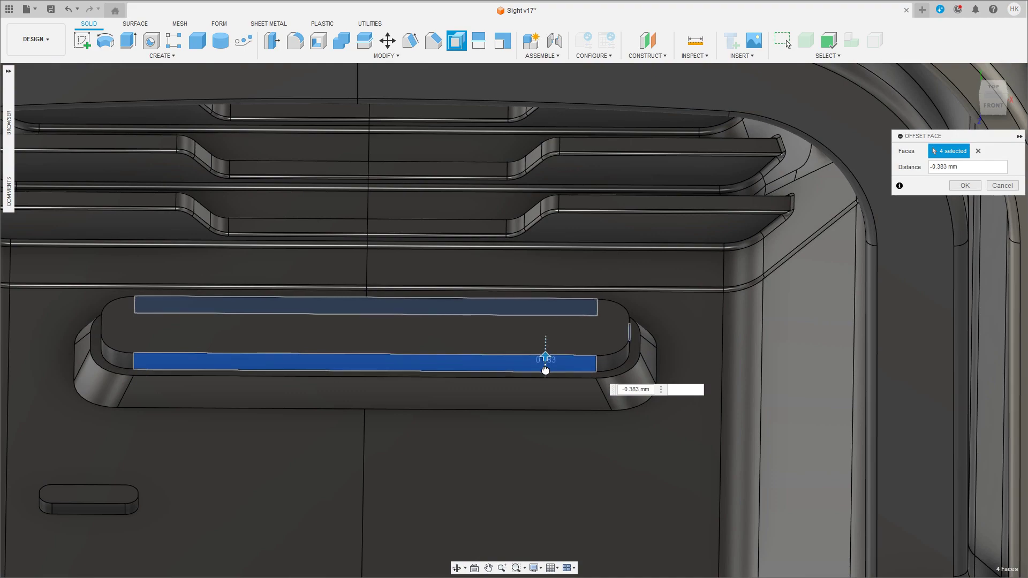
shift+middle_drag(545, 370, 558, 415)
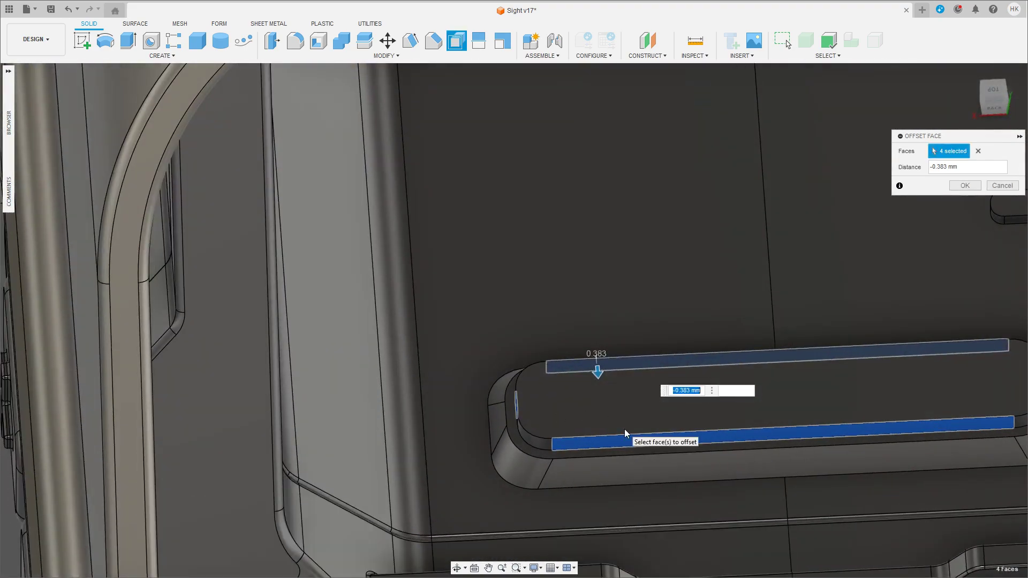
mouse_move(624, 429)
shift+middle_down()
mouse_move(608, 387)
mouse_move(528, 349)
shift+middle_up()
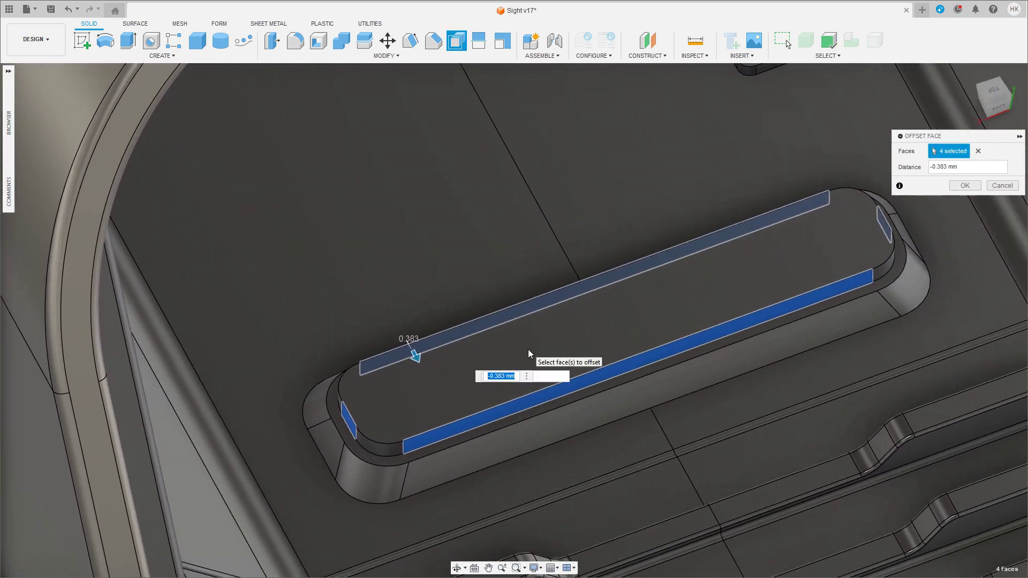
drag(414, 356, 419, 359)
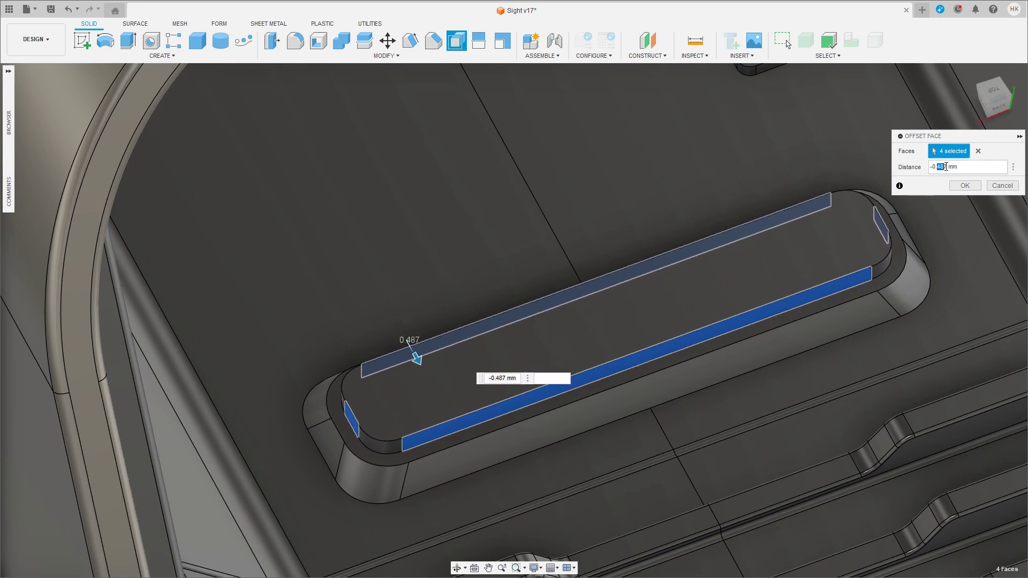
key(Return)
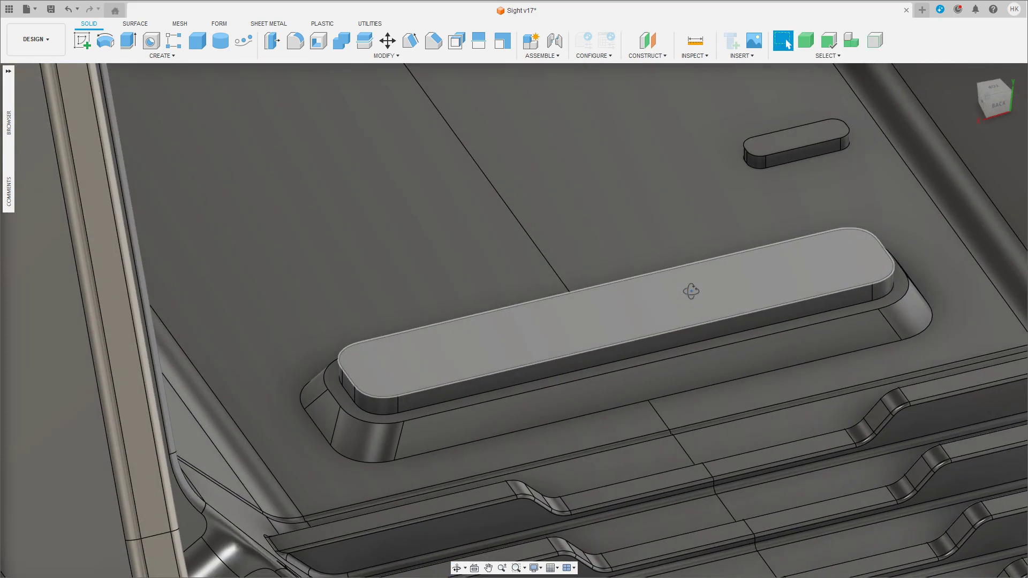
Step: Shift the plate body -0.292 mm along Y
click(560, 326)
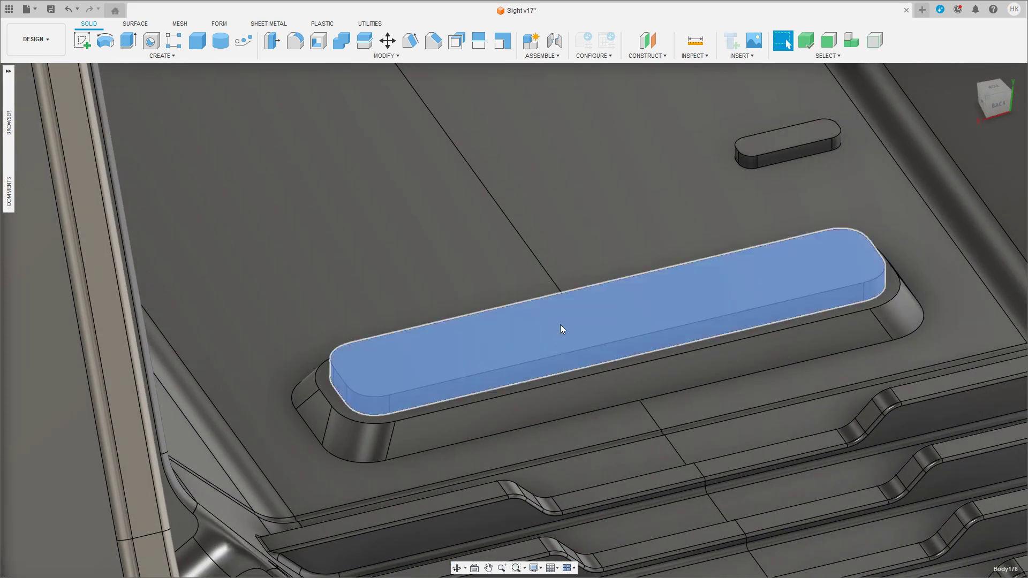
key(m)
scroll(629, 276, down, 3)
drag(762, 274, 763, 277)
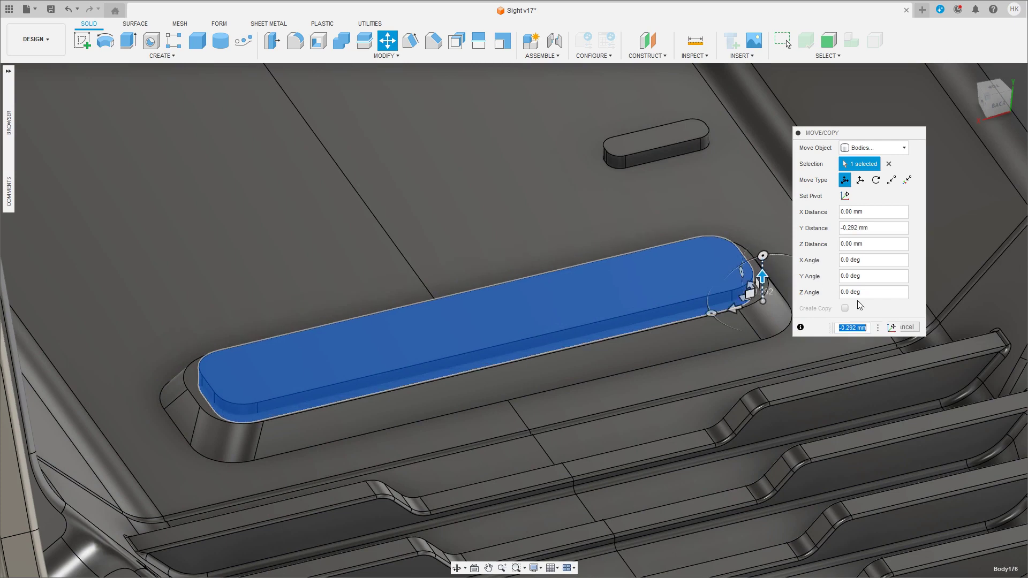
drag(874, 137, 890, 113)
click(884, 306)
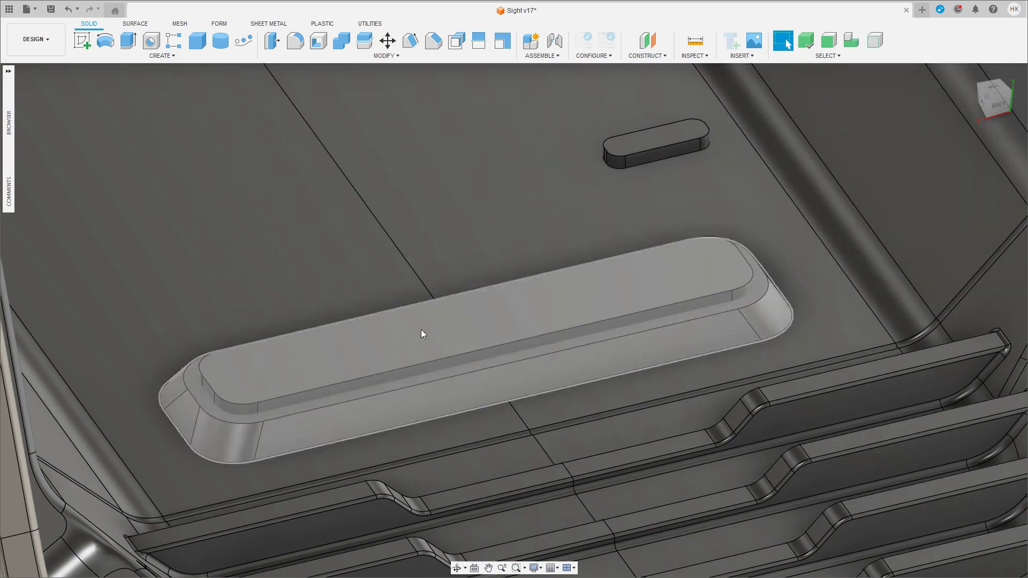
Step: Cut the plate out of the floor body with Combine, leaving a stepped pocket
click(342, 40)
click(399, 400)
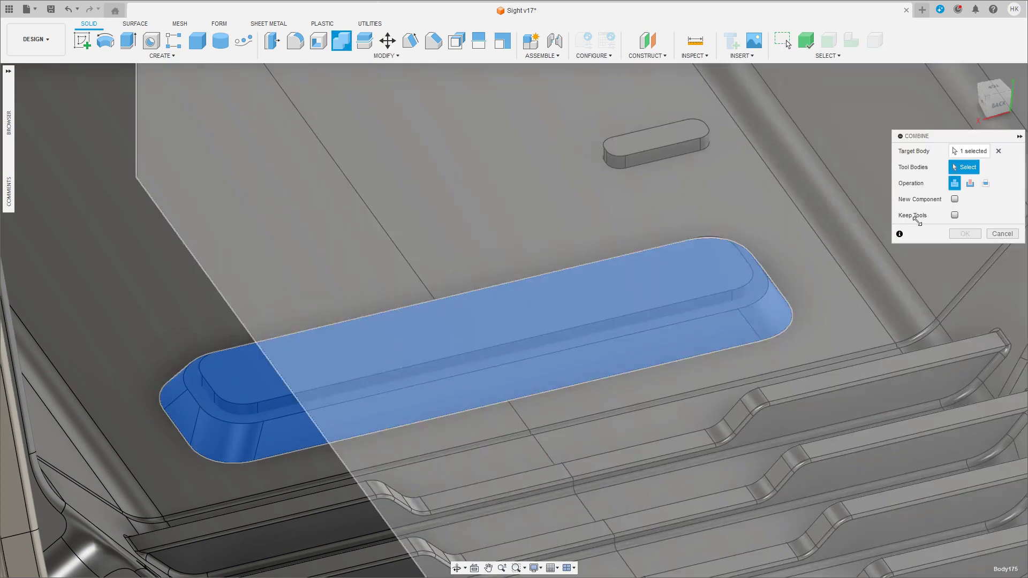
click(970, 183)
click(712, 279)
click(971, 236)
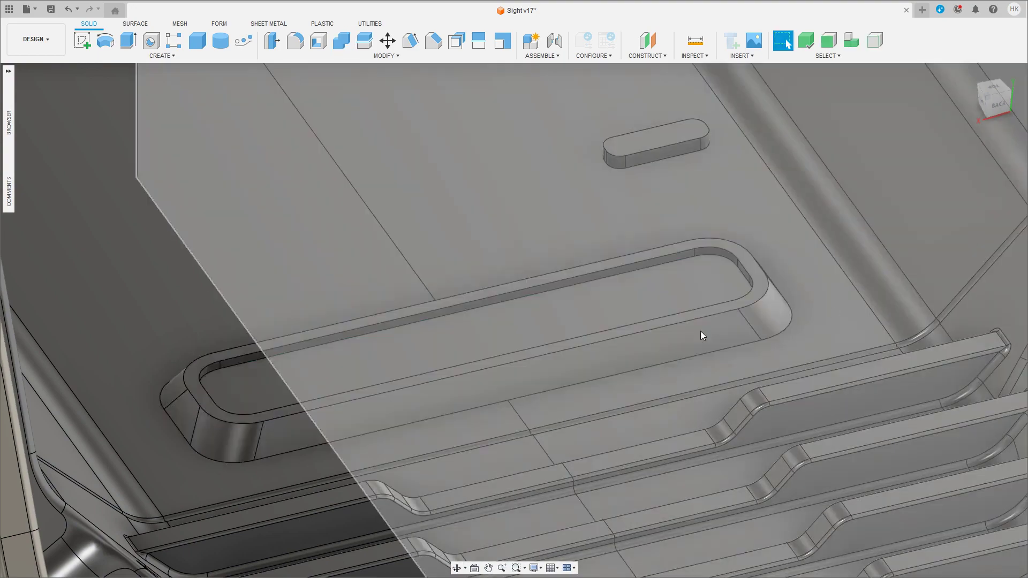
mouse_move(701, 331)
shift+middle_down()
mouse_move(525, 344)
mouse_move(535, 329)
shift+middle_up()
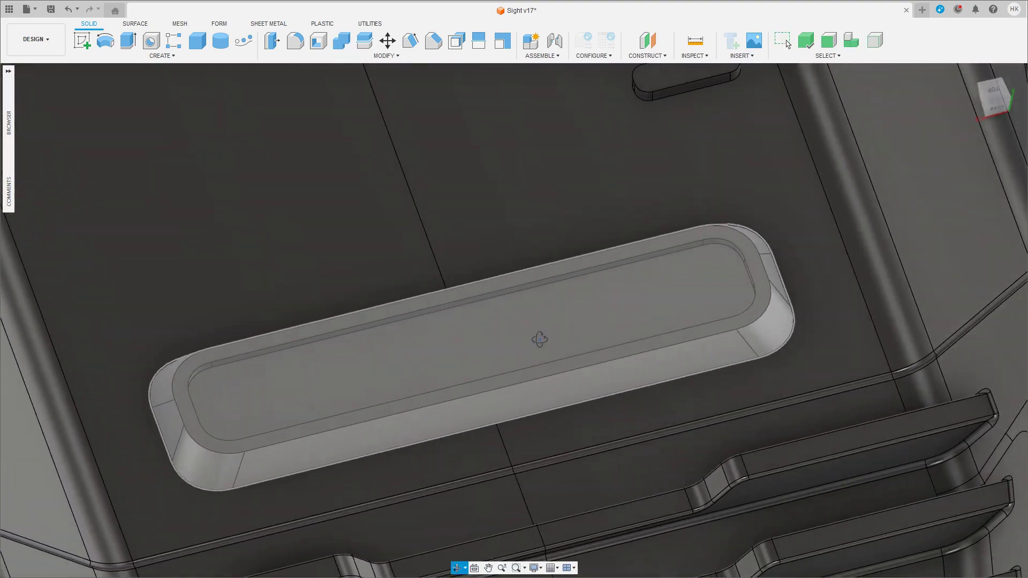
mouse_move(540, 339)
shift+middle_down()
mouse_move(551, 306)
mouse_move(537, 312)
mouse_move(569, 316)
mouse_move(505, 333)
mouse_move(539, 368)
shift+middle_up()
scroll(505, 333, up, 2)
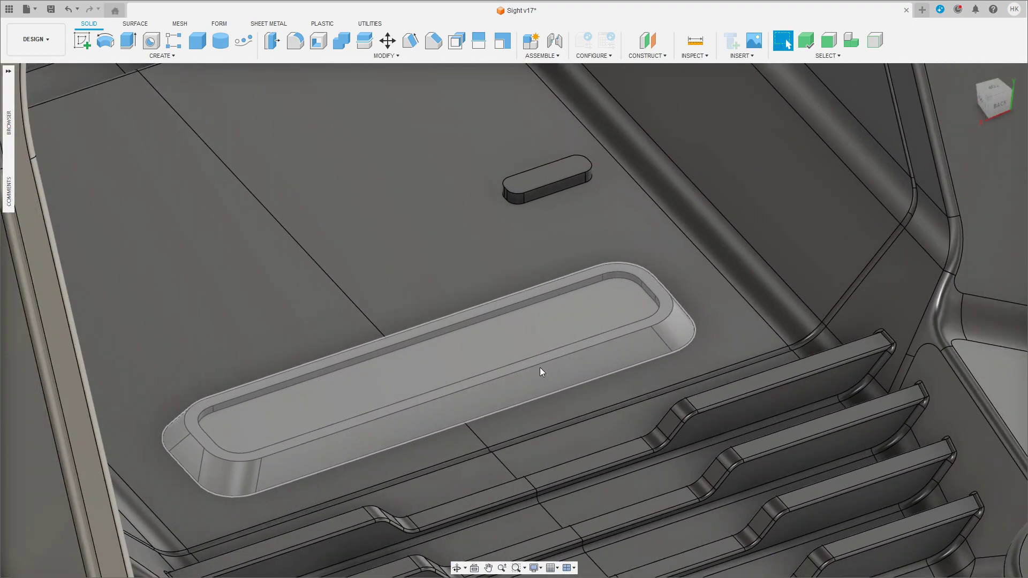
Step: Fillet the pocket rim edge chain at 0.20 mm radius
key(f)
click(538, 363)
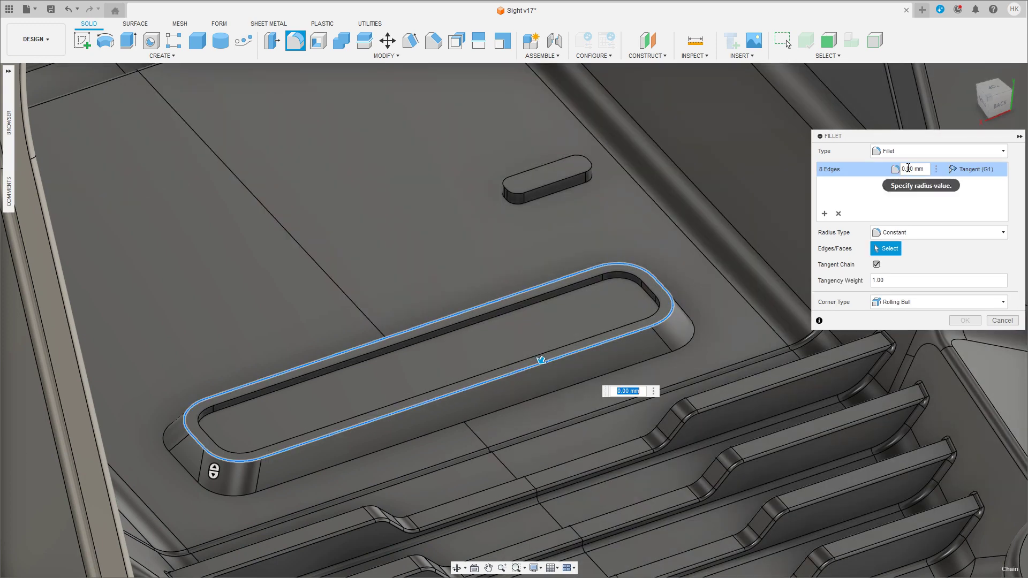
text(0.1)
click(910, 169)
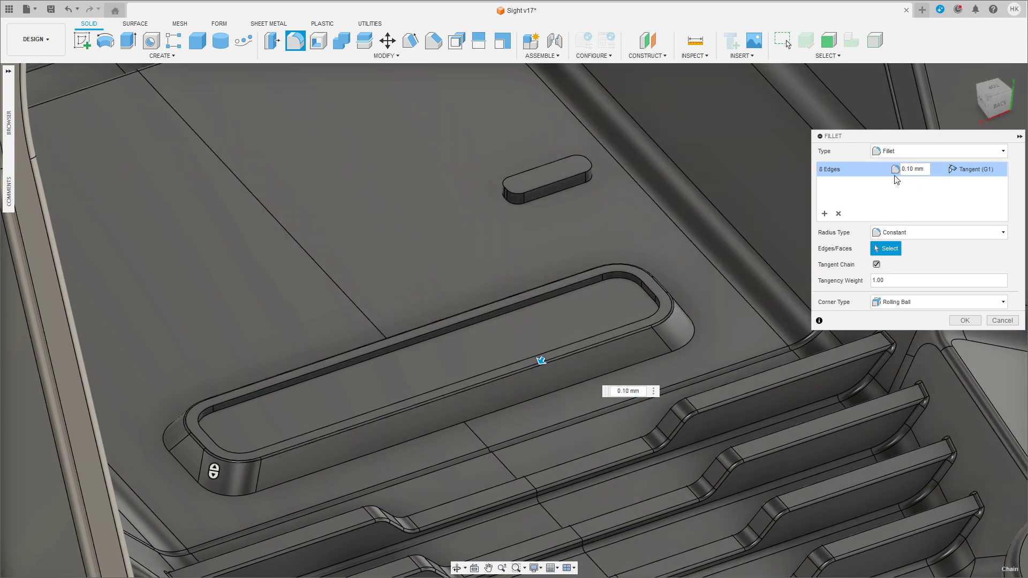
text(2)
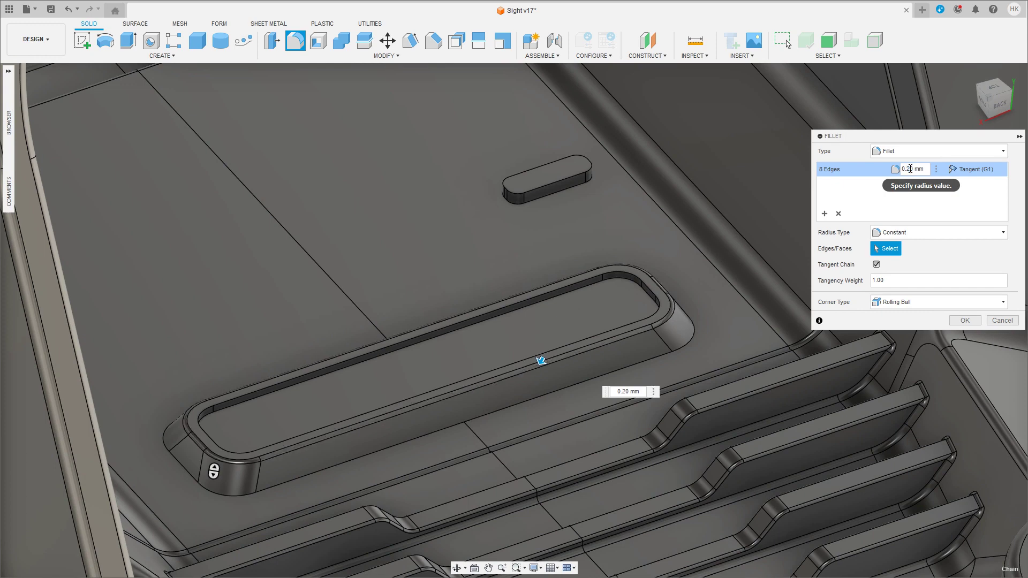
Step: Add a second fillet edge set at 0.0750 mm, apply both, and select the pocket floor
click(824, 213)
click(909, 183)
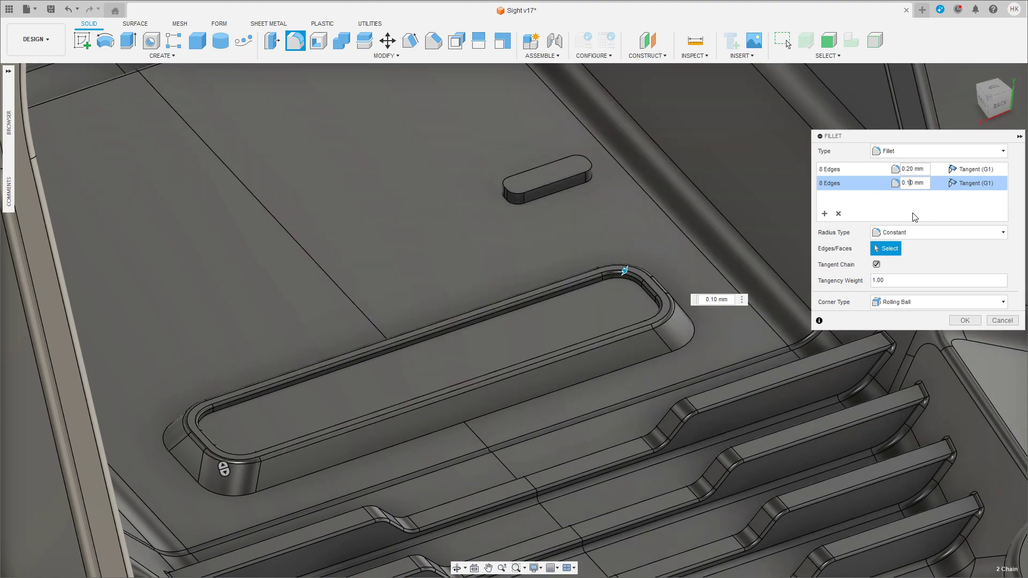
scroll(629, 309, down, 5)
shift+middle_drag(629, 310, 426, 220)
scroll(461, 213, up, 5)
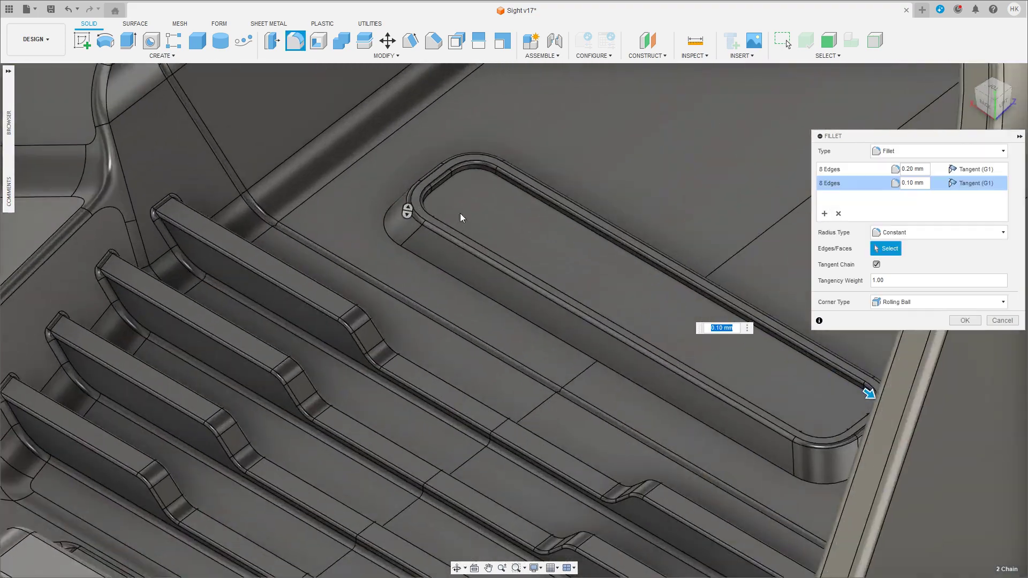
scroll(547, 182, up, 2)
shift+middle_drag(547, 186, 513, 240)
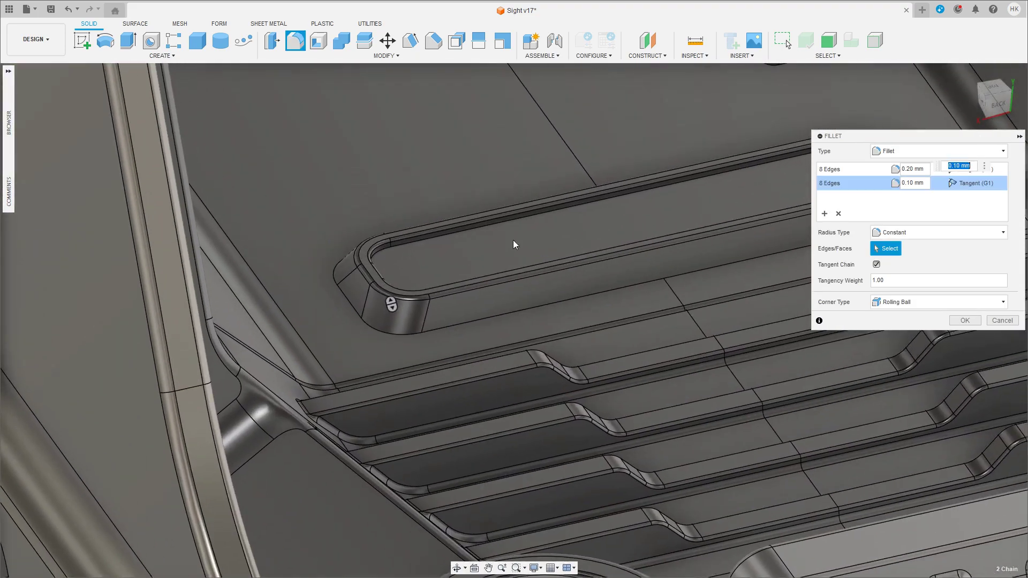
click(910, 183)
text(0750)
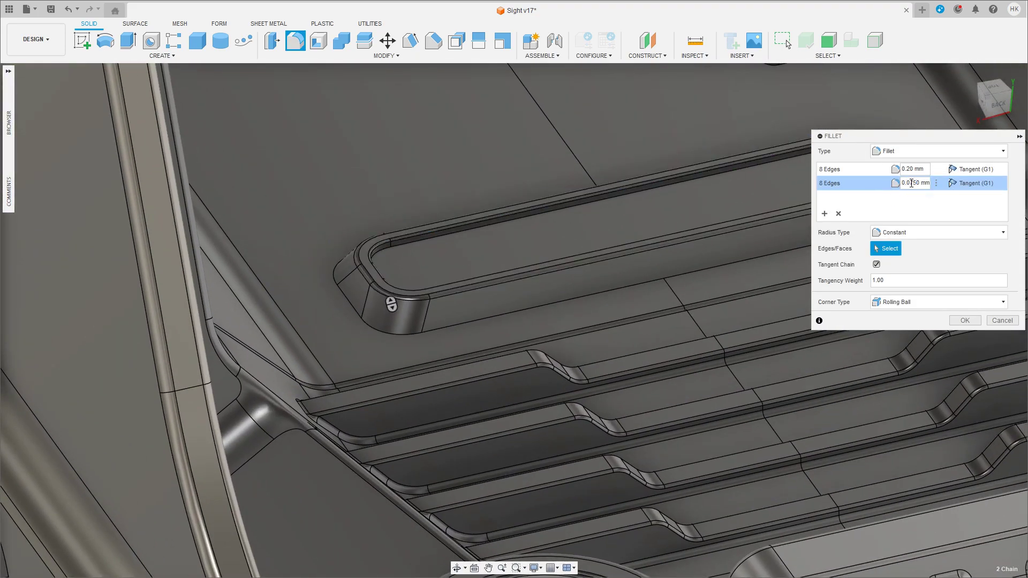
middle_drag(585, 170, 520, 241)
click(965, 320)
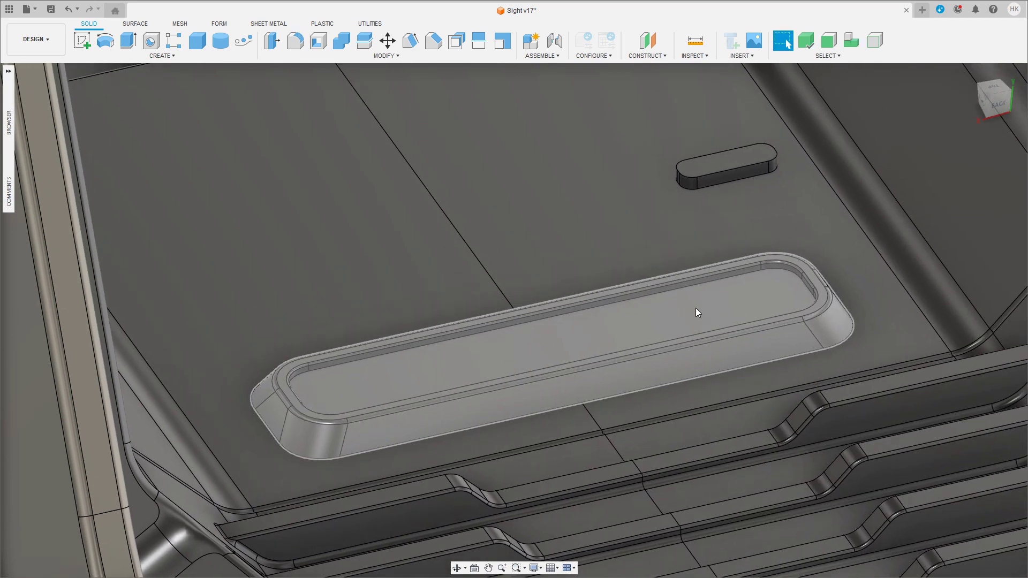
click(691, 310)
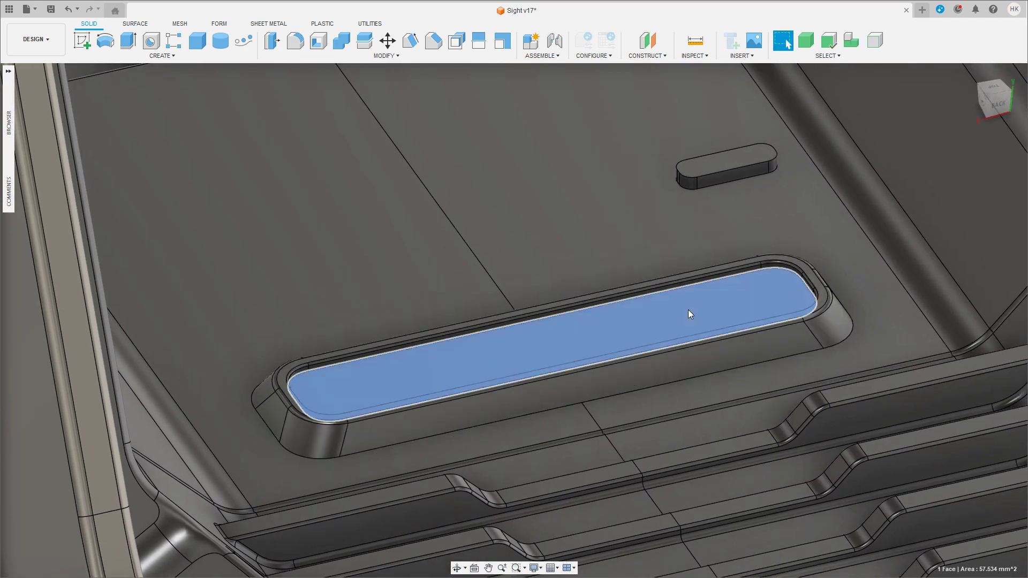
scroll(709, 315, up, 3)
Step: Lower the pocket floor face -0.123 mm along Z
key(m)
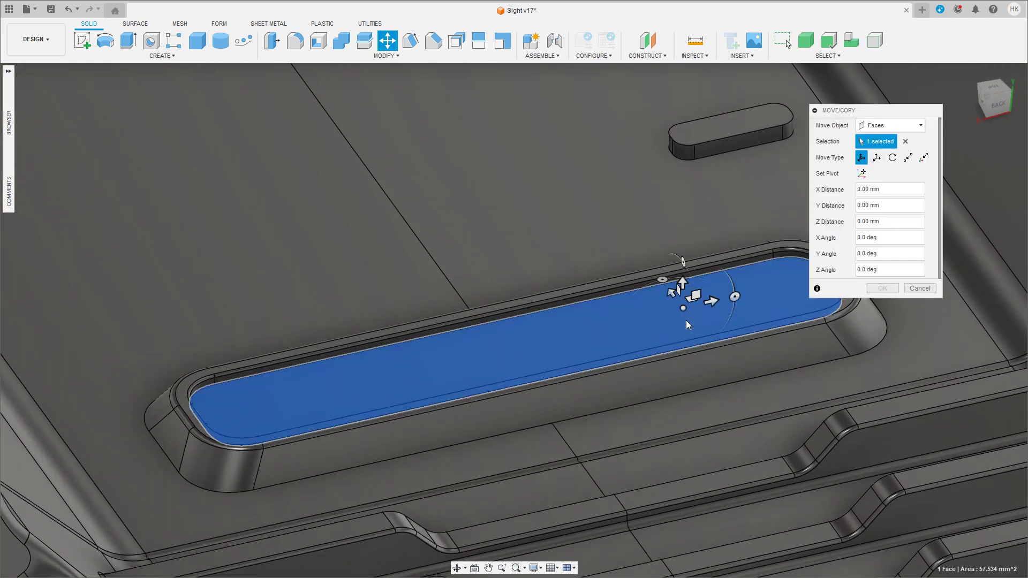
drag(684, 272, 683, 286)
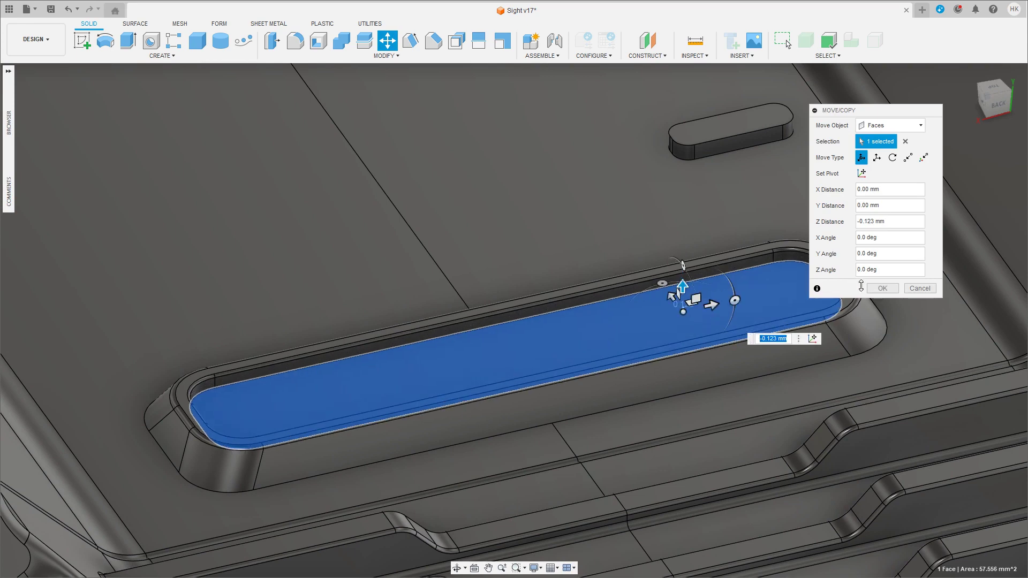
click(878, 289)
Step: Extrude the pocket floor 0.246 mm upward as a new body
click(490, 355)
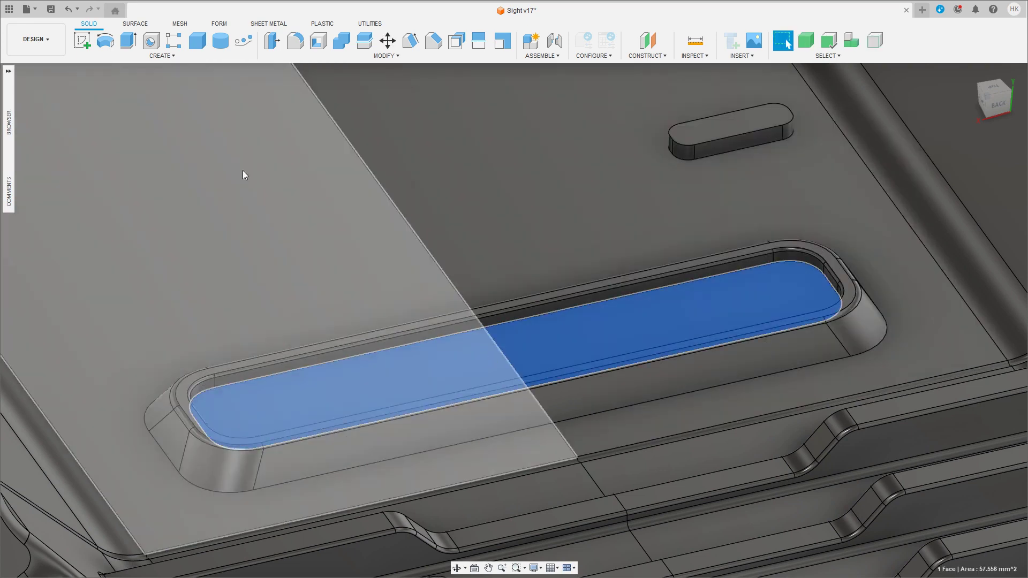
key(e)
drag(488, 348, 488, 342)
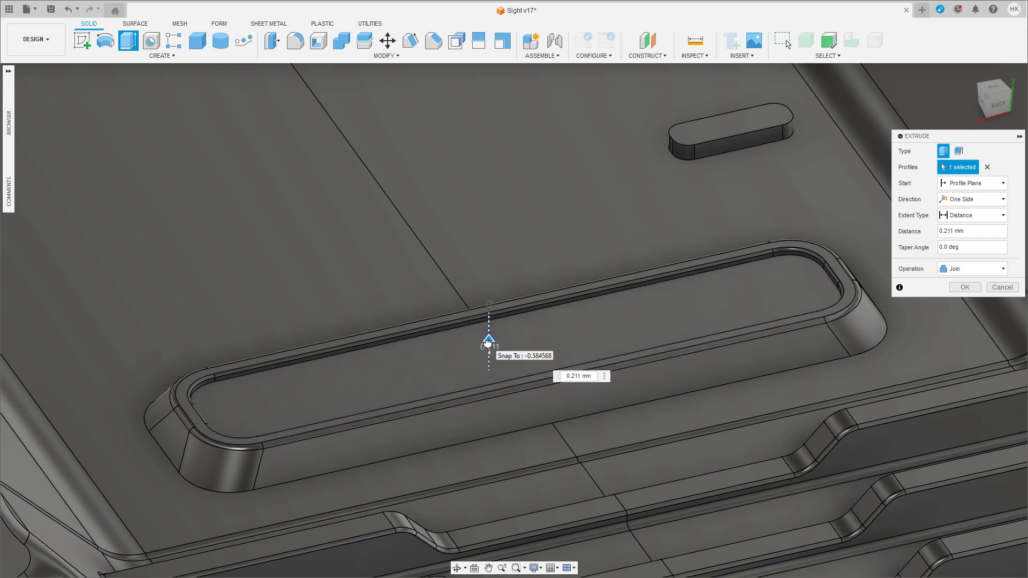
click(971, 269)
click(959, 301)
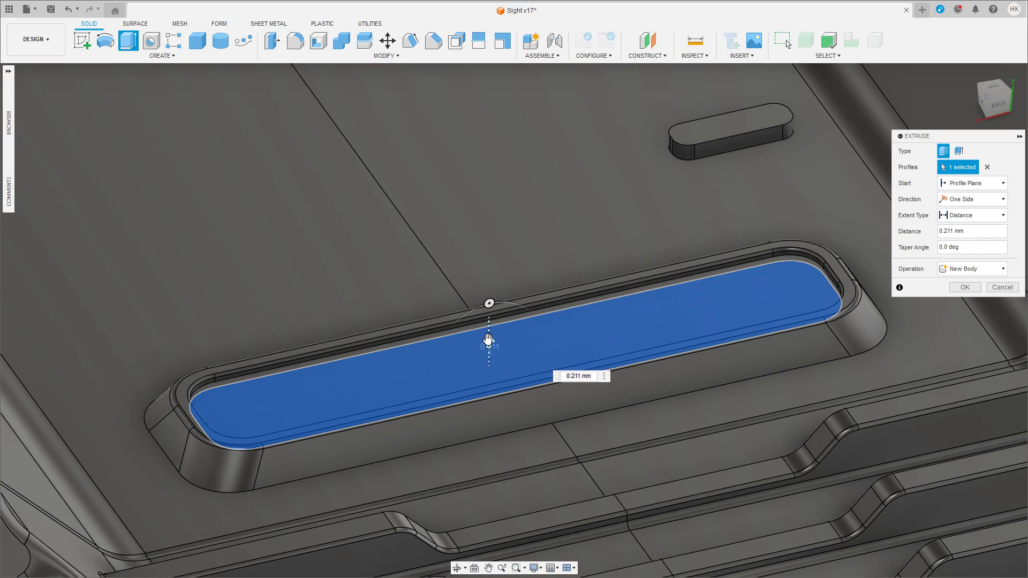
drag(488, 341, 488, 338)
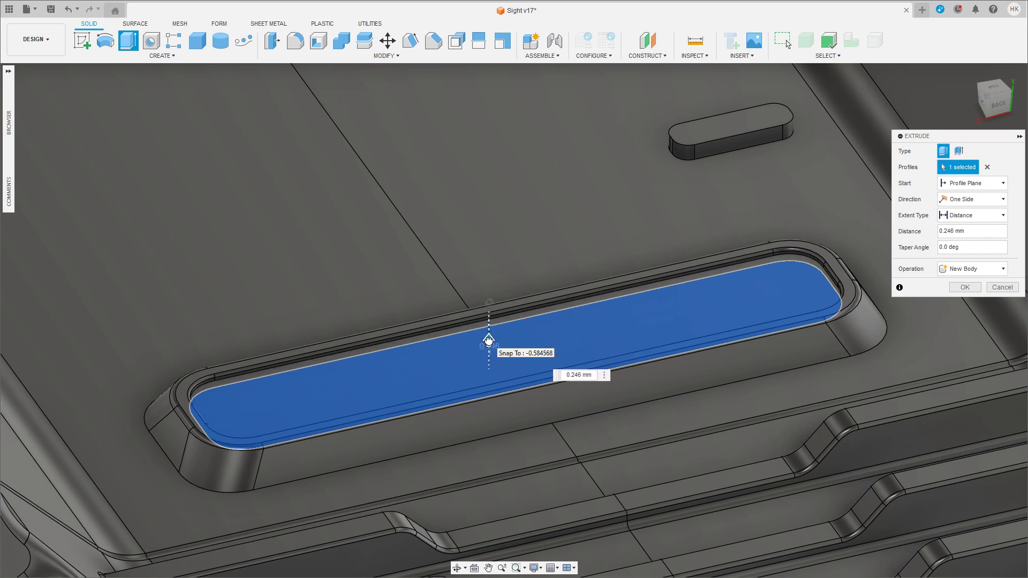
click(965, 288)
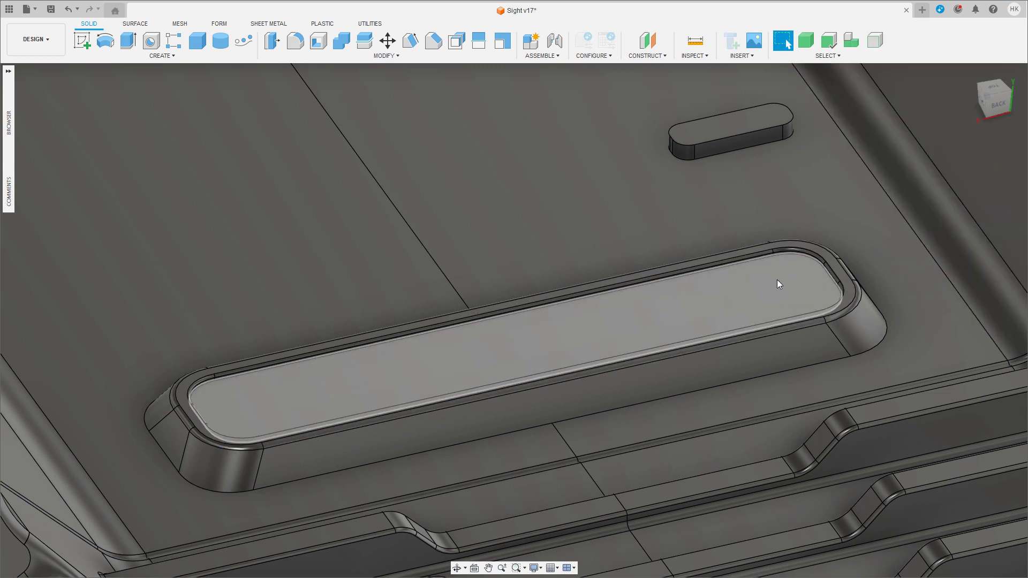
scroll(777, 284, up, 2)
scroll(777, 283, up, 2)
Step: Round the new plate's 8-edge top loop with a 0.070 mm fillet
key(f)
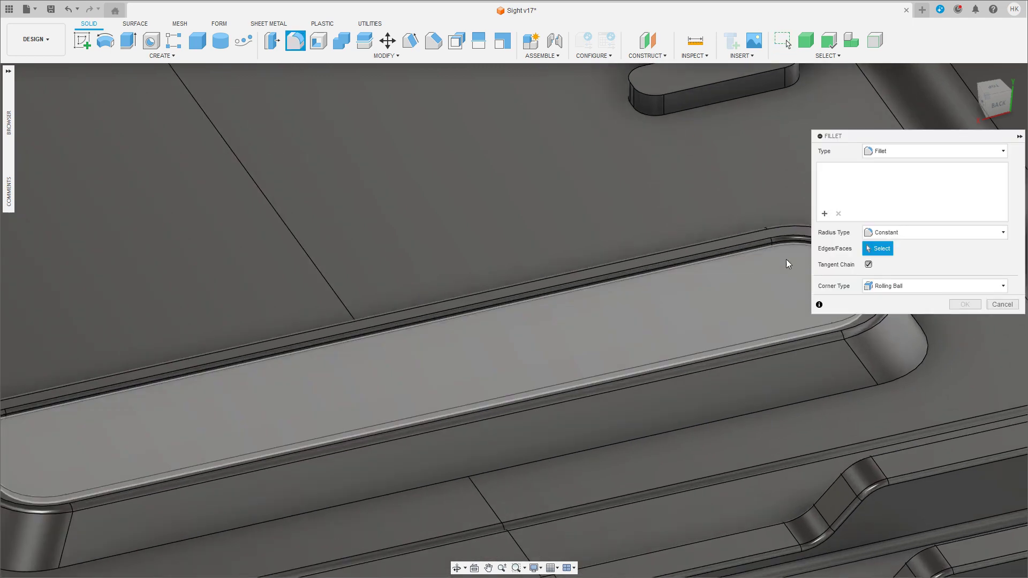
click(775, 246)
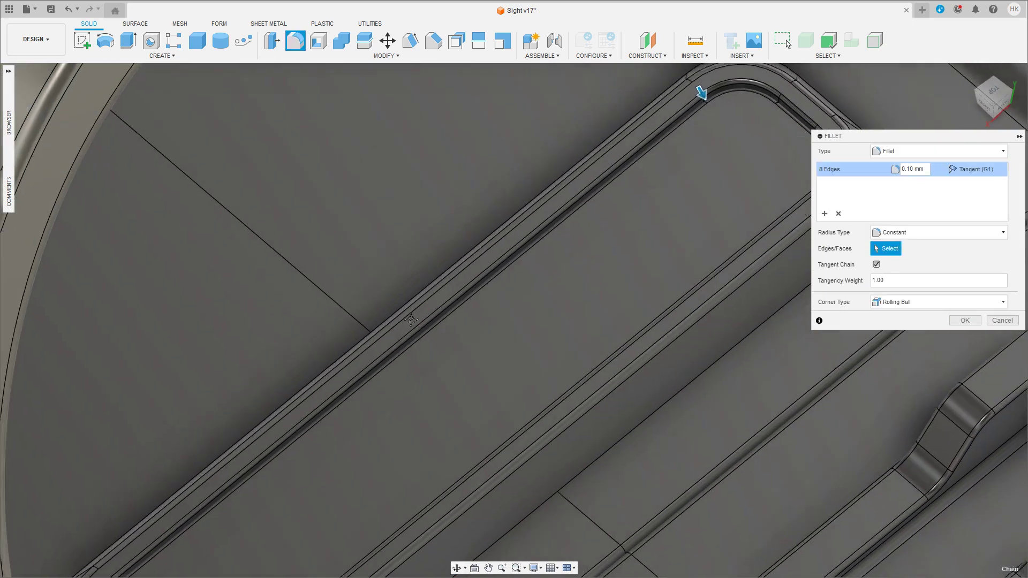
middle_drag(333, 345, 156, 383)
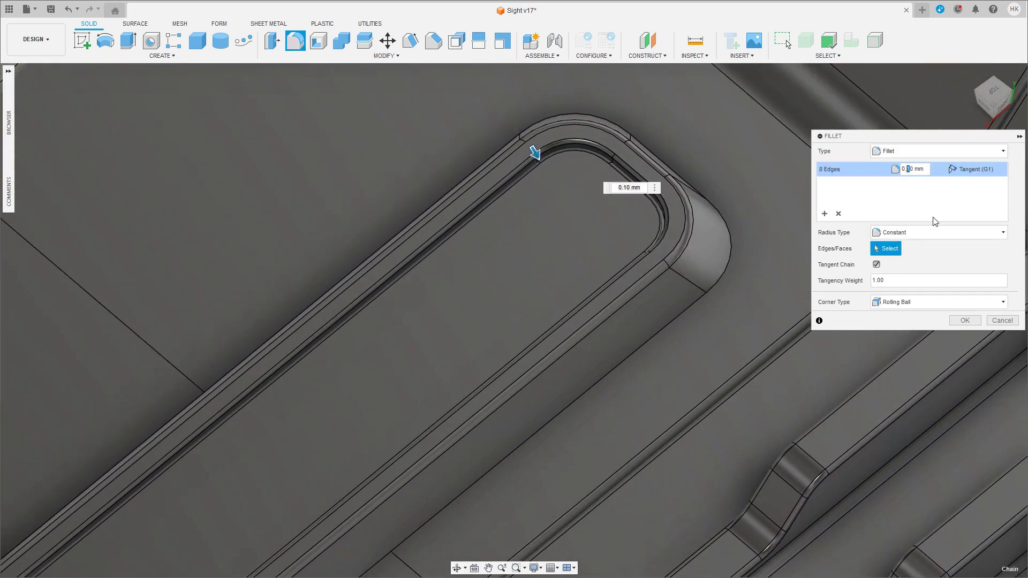
scroll(454, 381, down, 5)
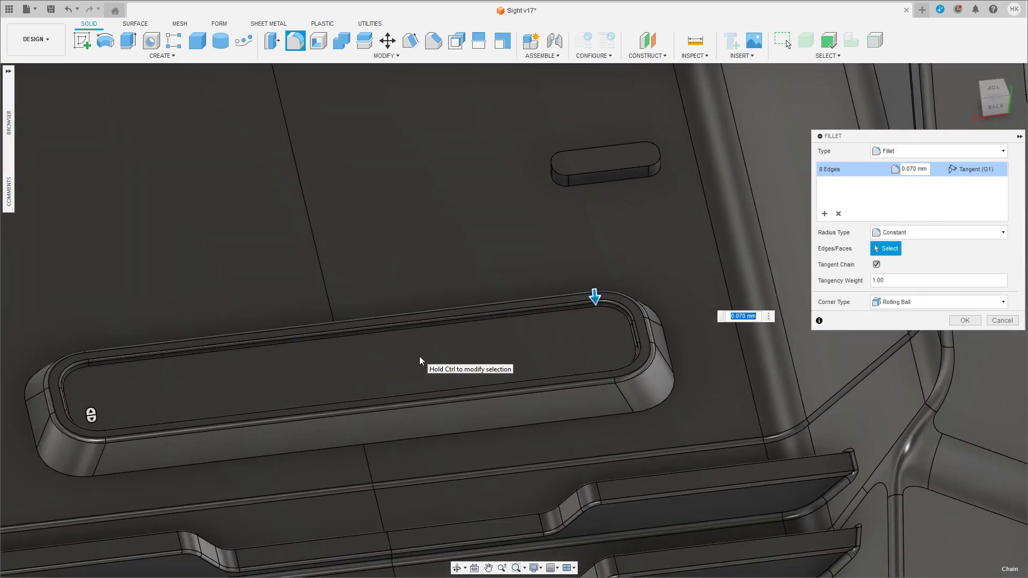
mouse_move(419, 355)
shift+middle_down()
mouse_move(450, 370)
mouse_move(472, 337)
shift+middle_up()
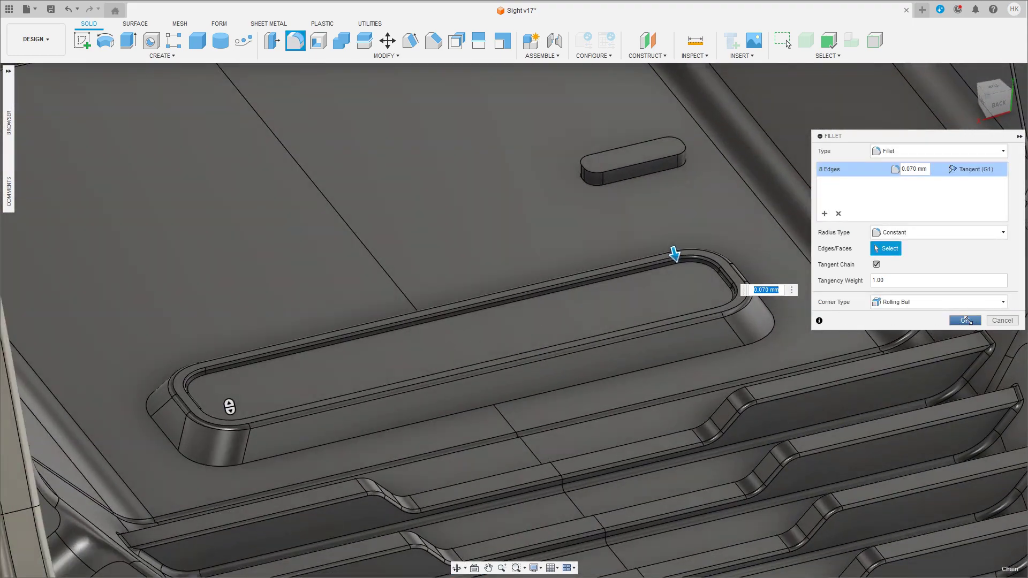
click(966, 321)
mouse_move(609, 306)
shift+middle_down()
mouse_move(421, 358)
mouse_move(410, 404)
shift+middle_up()
scroll(413, 388, up, 3)
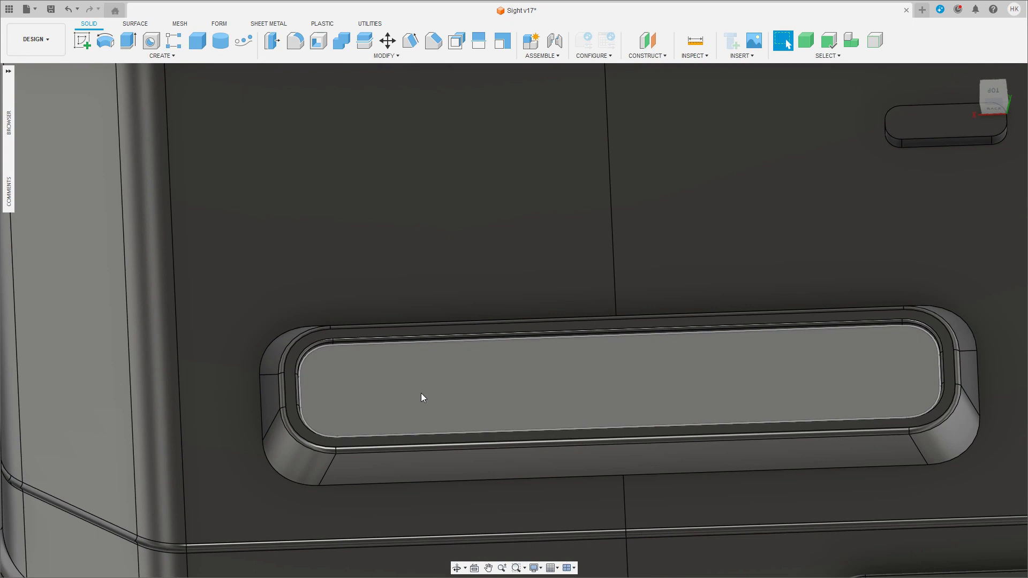
shift+middle_drag(419, 393, 425, 367)
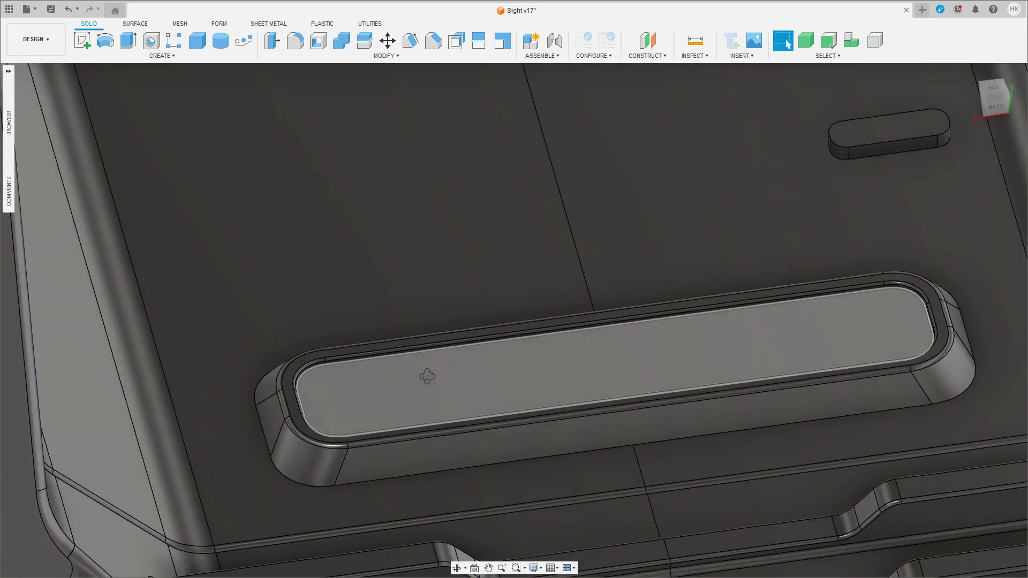
Step: Move a copy of the plate body 0.99 mm up in Y
click(469, 381)
key(m)
click(861, 286)
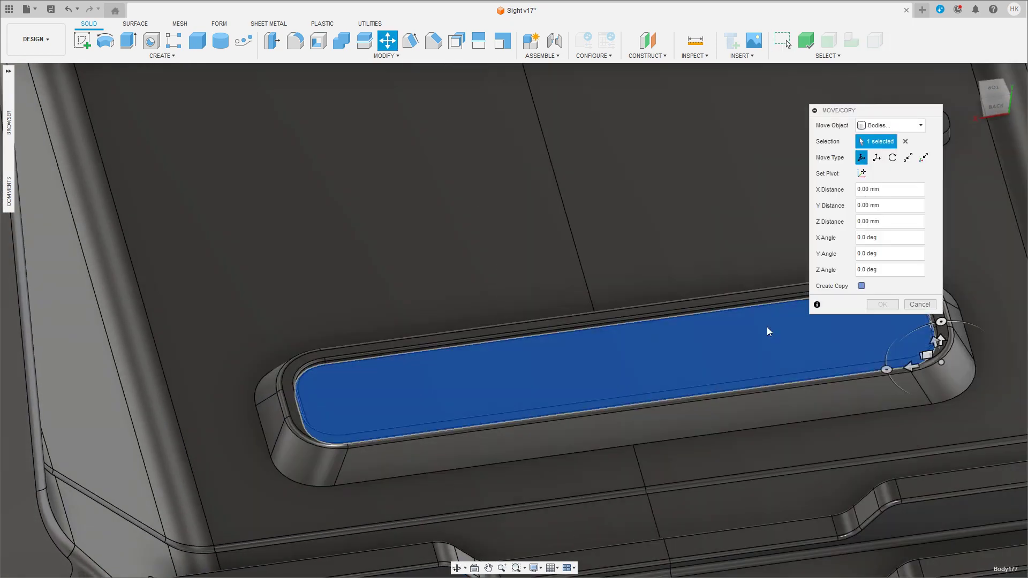
mouse_move(766, 326)
shift+middle_down()
mouse_move(525, 329)
mouse_move(829, 321)
shift+middle_up()
drag(829, 320, 829, 291)
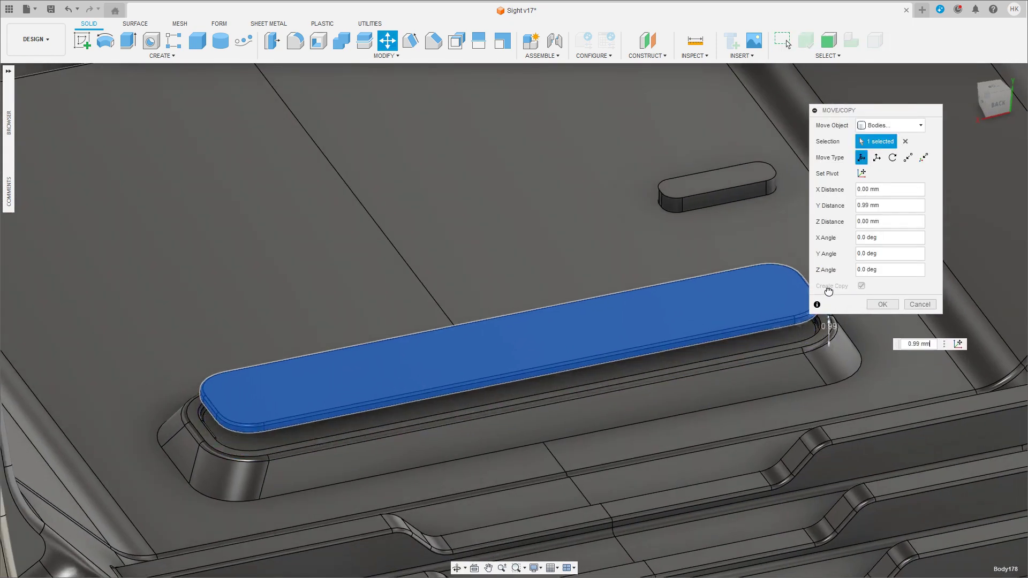
click(882, 305)
shift+middle_drag(881, 304, 775, 313)
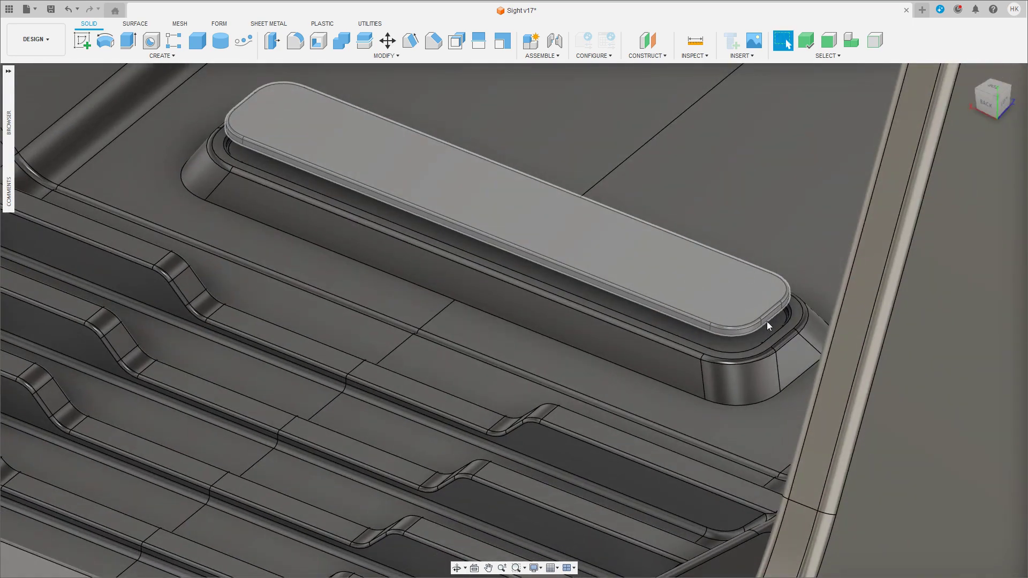
Step: Abandon a move of the plate's end face, then select its small end face
key(m)
click(775, 316)
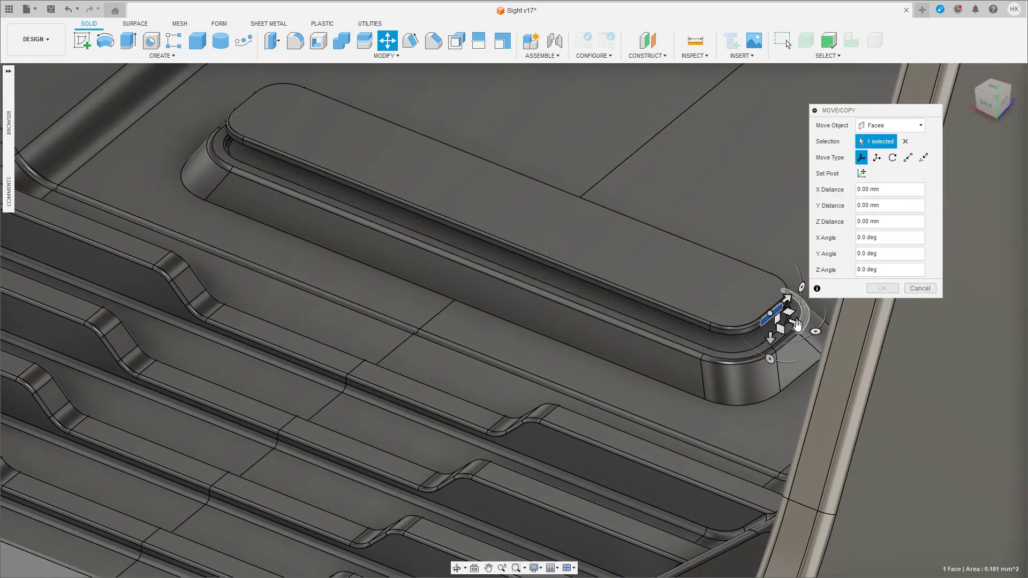
drag(729, 298, 669, 276)
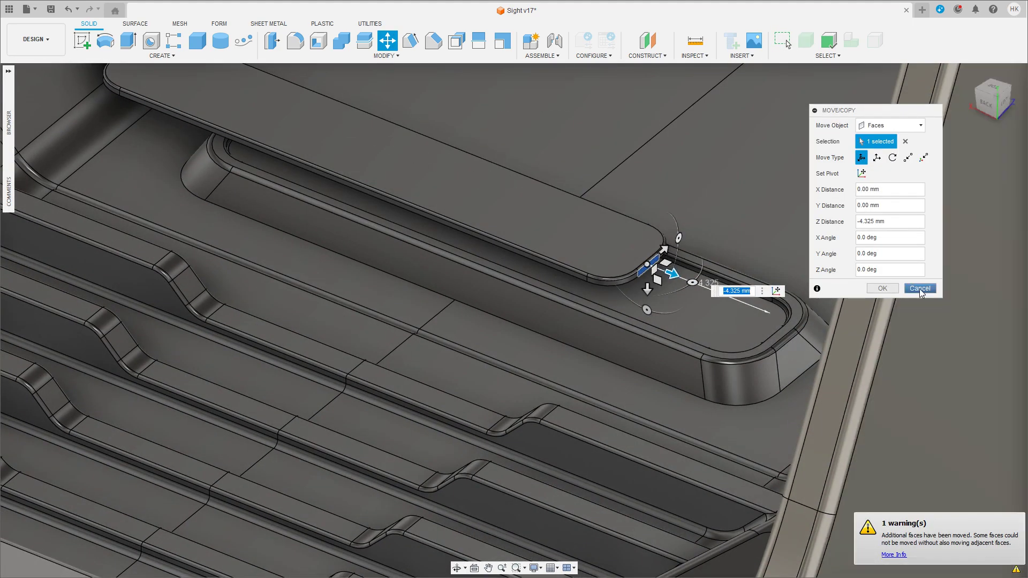
click(920, 288)
mouse_move(919, 288)
shift+middle_down()
mouse_move(408, 262)
mouse_move(426, 239)
shift+middle_up()
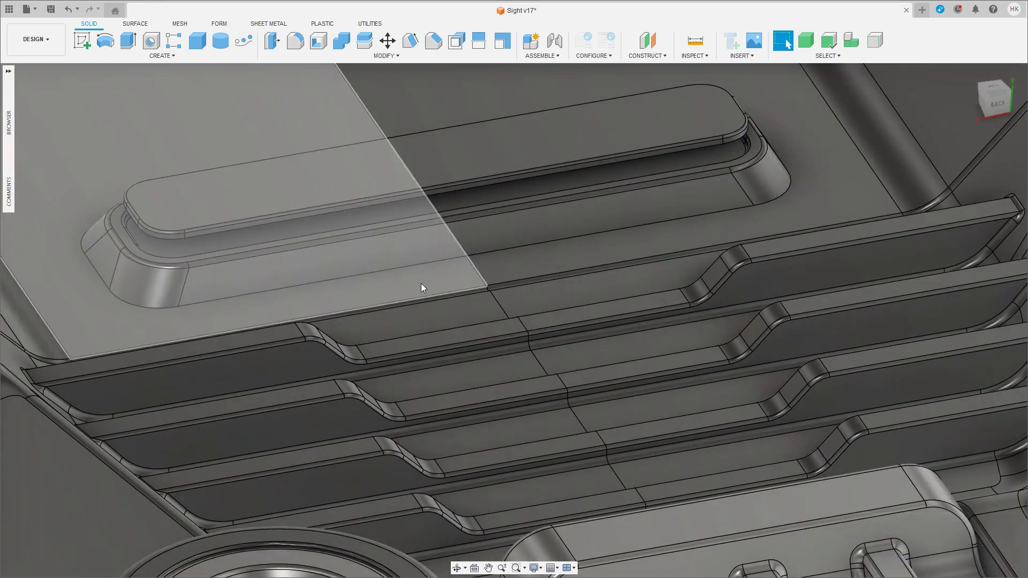
mouse_move(421, 283)
shift+middle_down()
mouse_move(443, 309)
mouse_move(746, 332)
mouse_move(585, 394)
mouse_move(360, 360)
mouse_move(476, 299)
mouse_move(633, 332)
shift+middle_up()
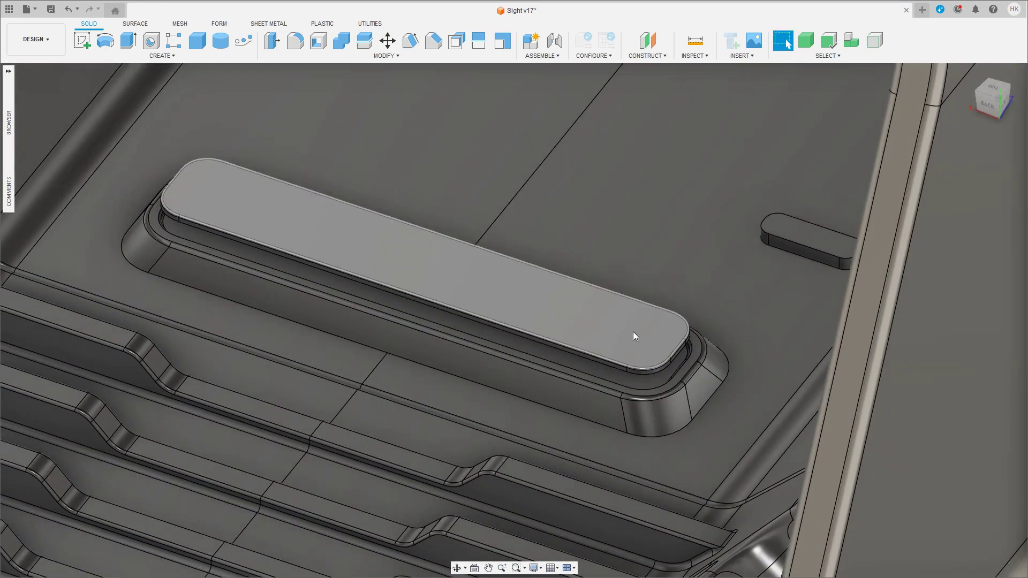
click(676, 354)
Step: Start a Press Pull on the plate's end face, then cancel it
key(q)
drag(692, 362, 666, 351)
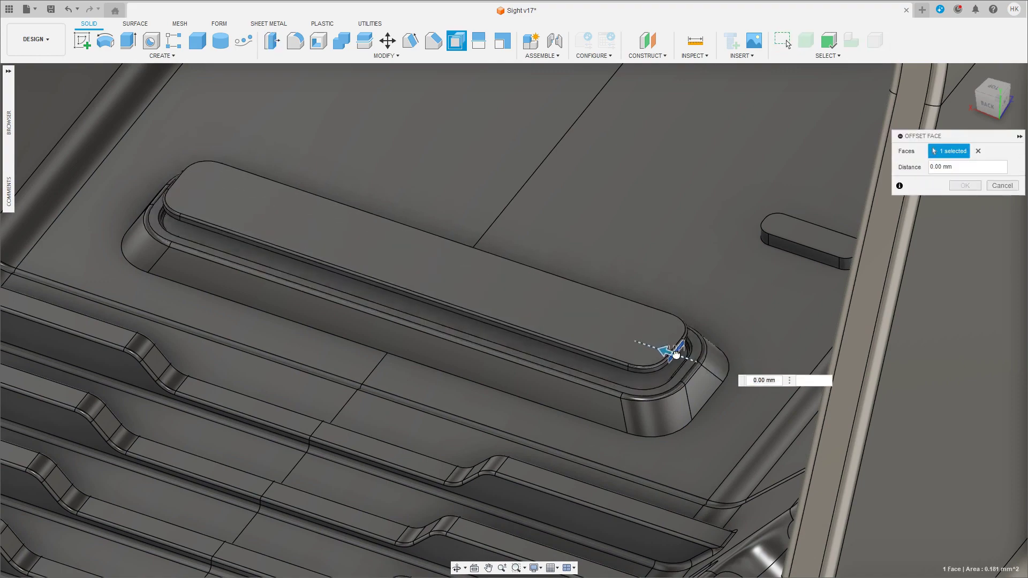
click(1005, 185)
Step: Join a 7.611 × 4.25 × 0.50 mm box onto the raised plate's top
mouse_move(1006, 184)
shift+middle_down()
mouse_move(594, 283)
mouse_move(366, 300)
shift+middle_up()
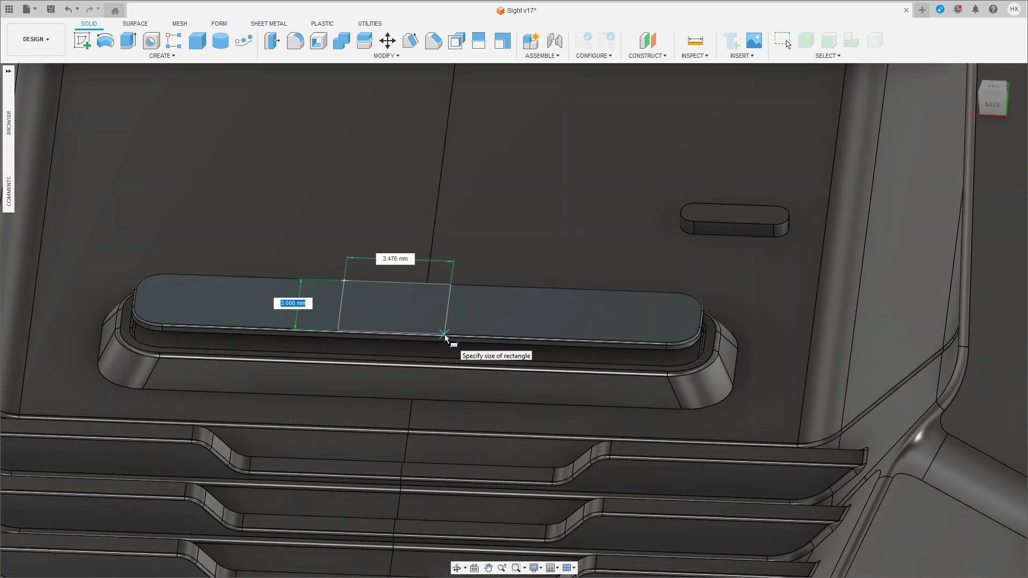
click(572, 335)
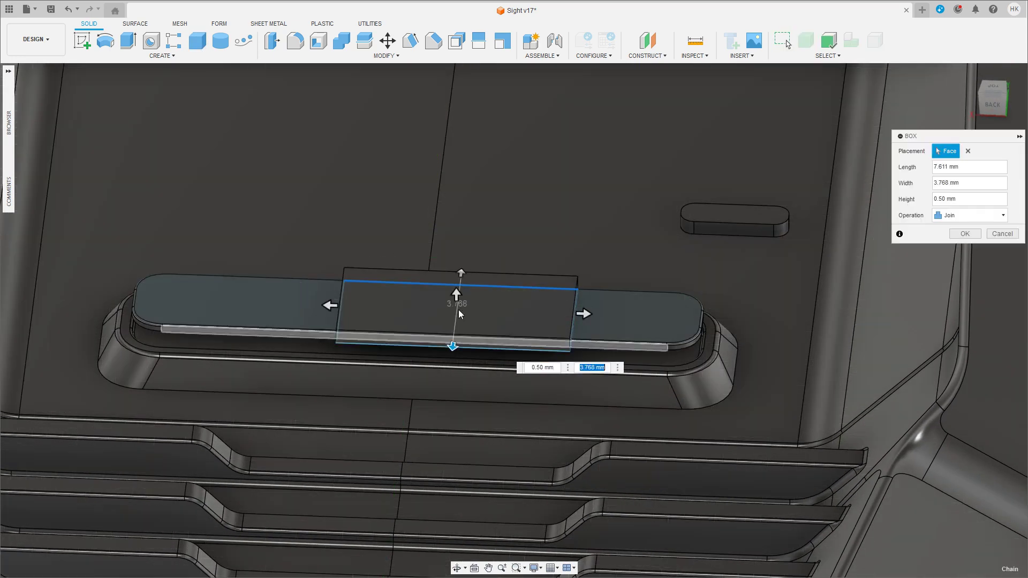
shift+middle_drag(429, 270, 471, 266)
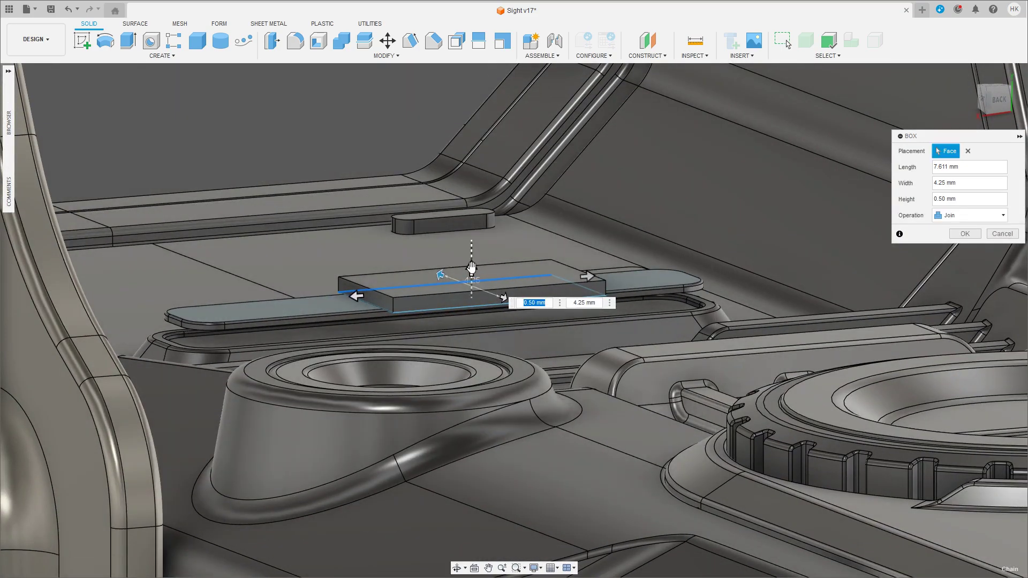
drag(474, 284, 477, 292)
mouse_move(476, 292)
shift+middle_down()
mouse_move(417, 309)
mouse_move(562, 306)
mouse_move(744, 259)
mouse_move(707, 287)
mouse_move(693, 236)
mouse_move(363, 259)
mouse_move(537, 355)
shift+middle_up()
key(Return)
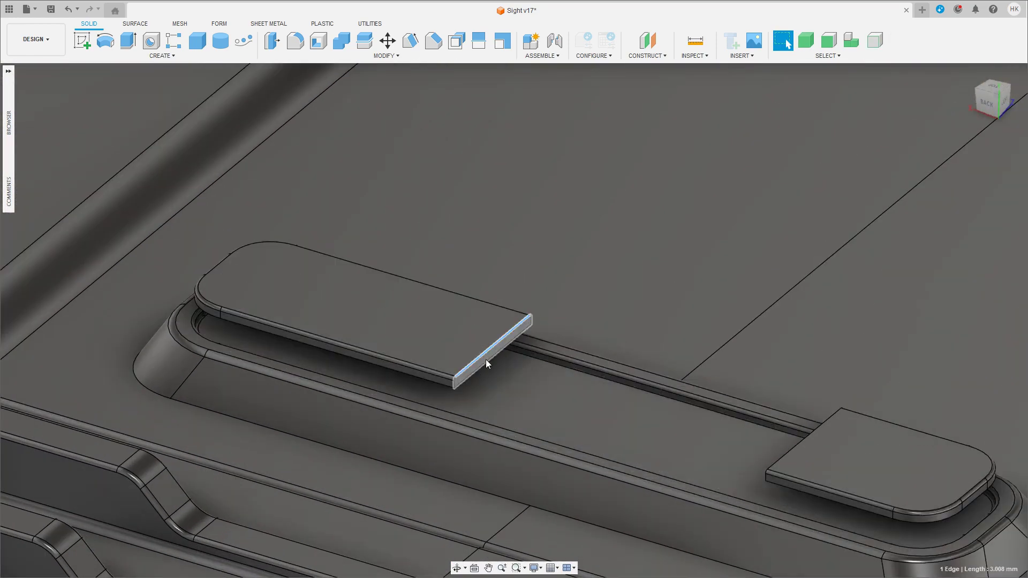
Step: Shorten the left plate by moving its end face inward
click(486, 359)
key(m)
drag(525, 362, 367, 311)
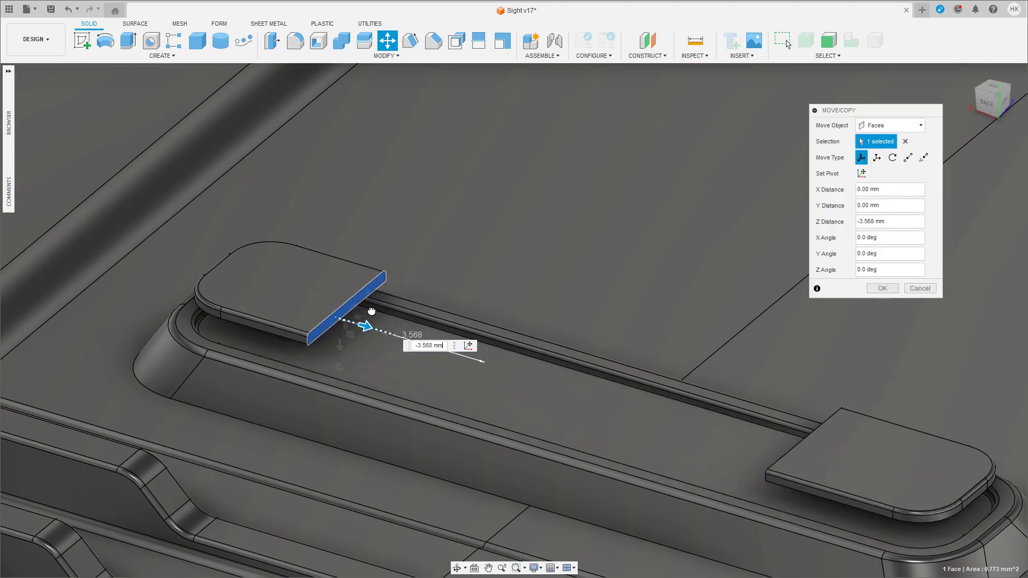
click(878, 288)
Step: Slide the right plate body left along the slot
click(860, 481)
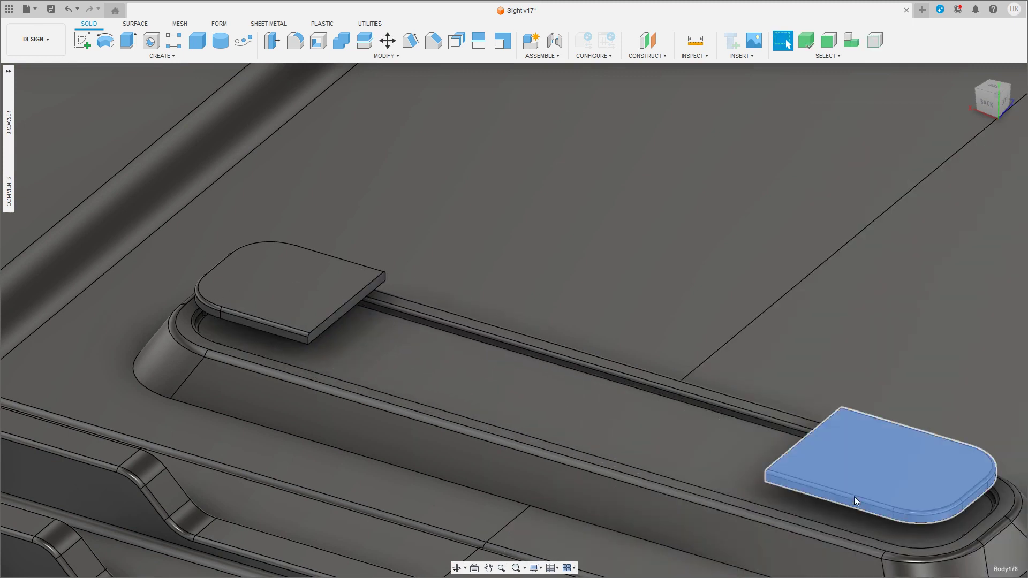
key(m)
mouse_move(921, 484)
mouse_down()
mouse_move(397, 328)
mouse_move(496, 360)
mouse_up()
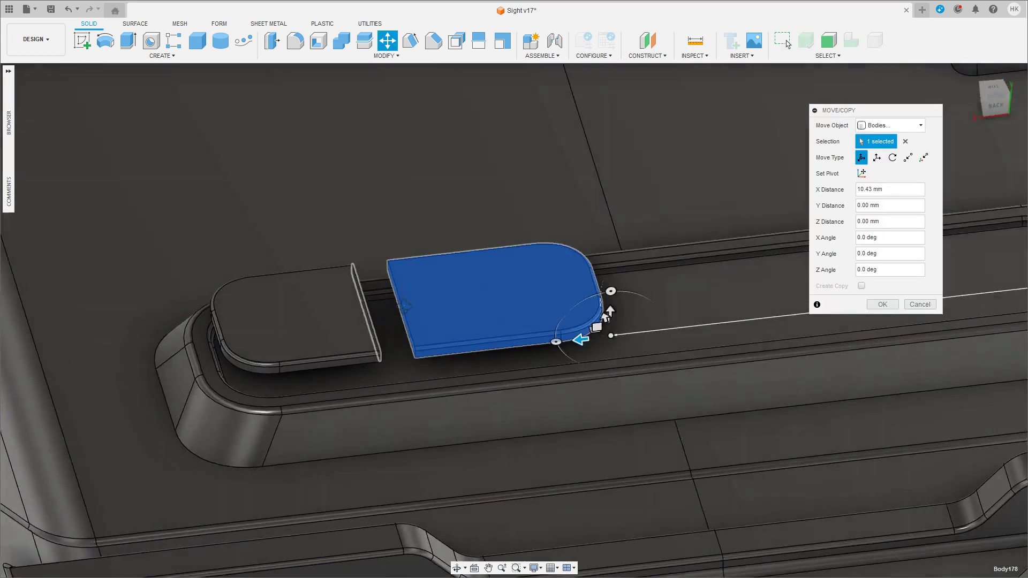
scroll(610, 298, up, 3)
key(Return)
Step: Shorten the right plate by moving its end face
click(414, 316)
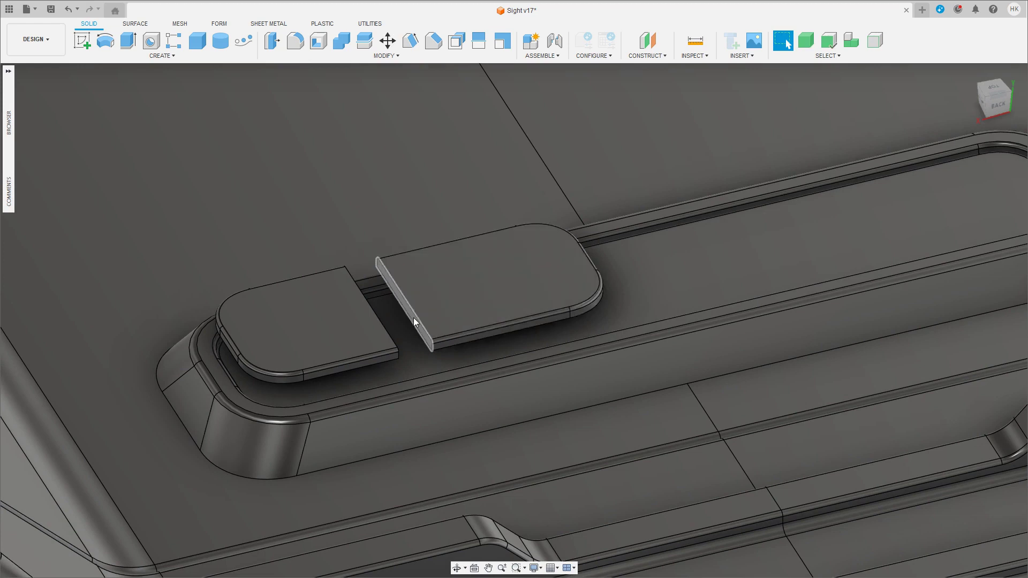
key(m)
drag(407, 314, 429, 308)
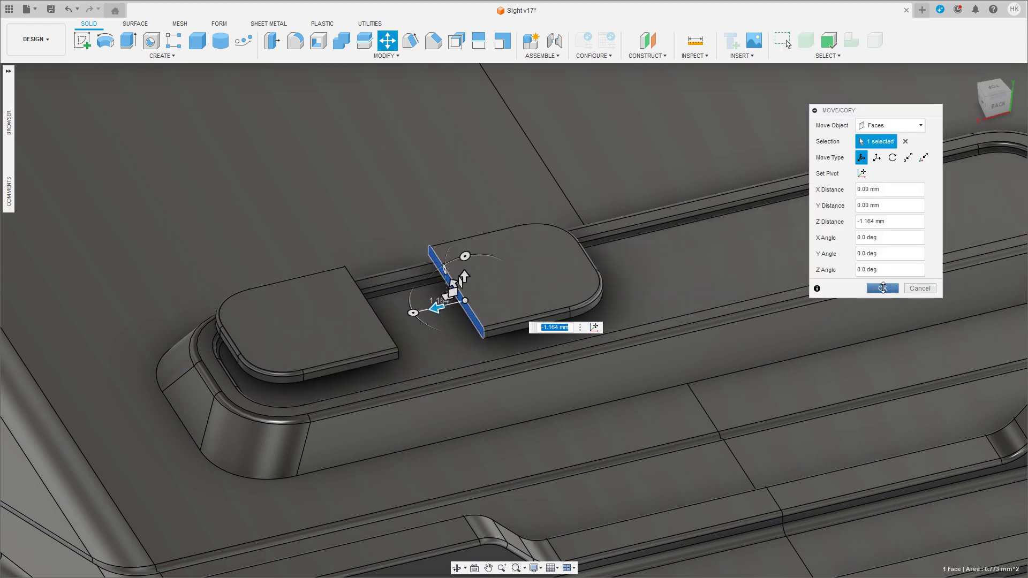
click(883, 288)
scroll(516, 299, up, 3)
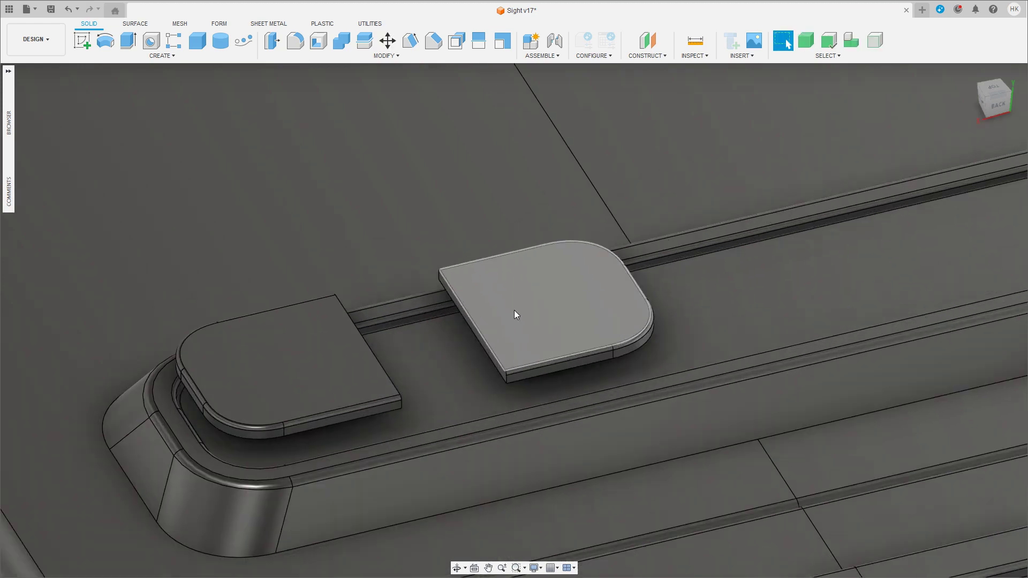
Step: Slide the right plate further left and fine-tune its position from a top view
click(552, 357)
key(m)
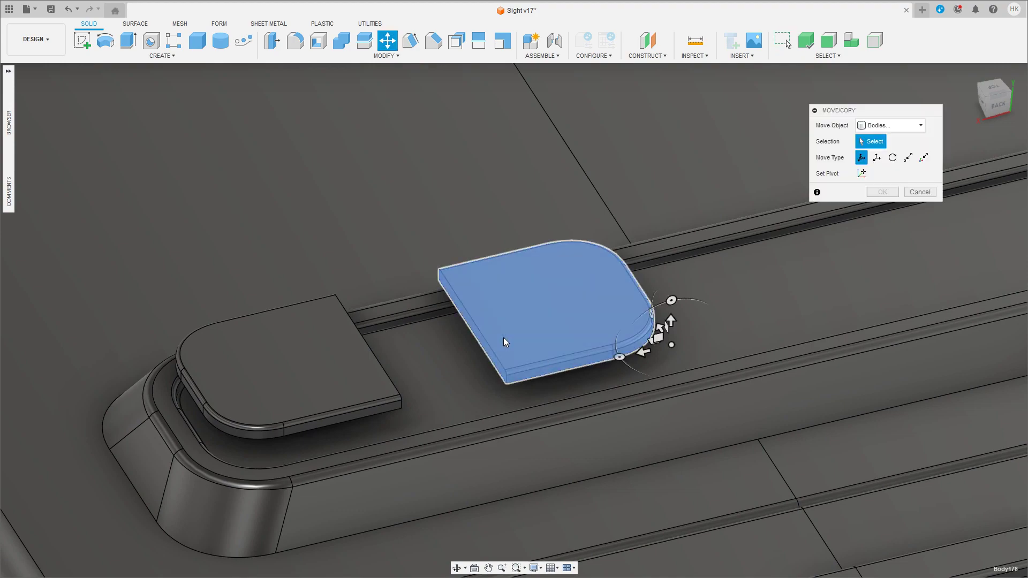
drag(637, 347, 528, 368)
shift+middle_drag(529, 369, 495, 410)
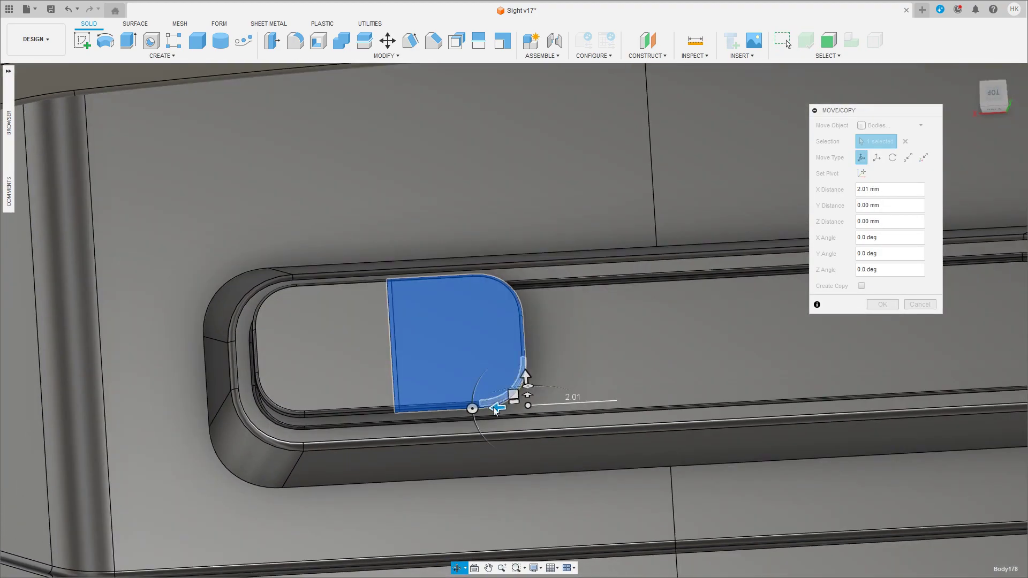
drag(495, 410, 545, 408)
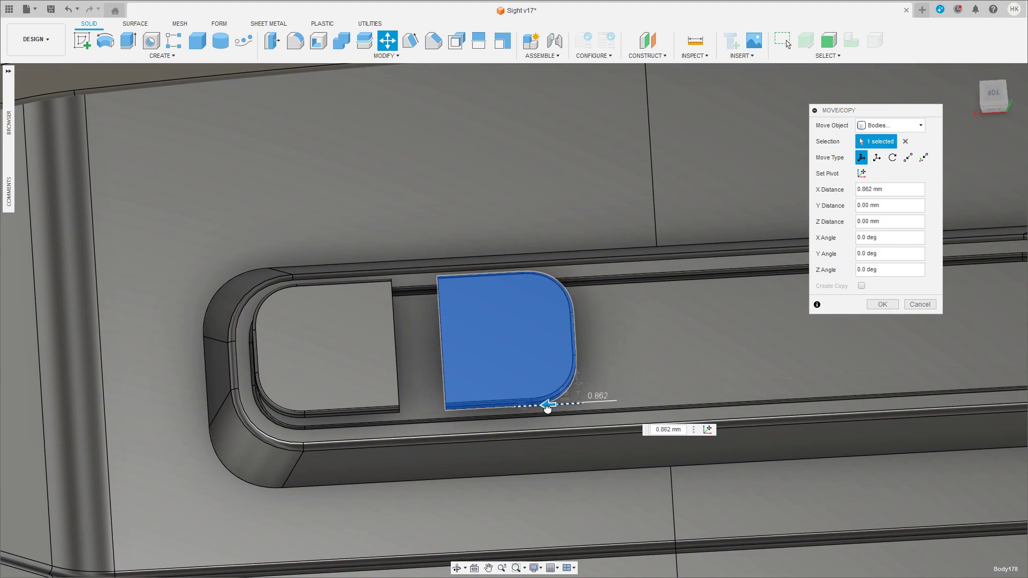
scroll(598, 309, down, 2)
click(882, 305)
scroll(429, 336, up, 5)
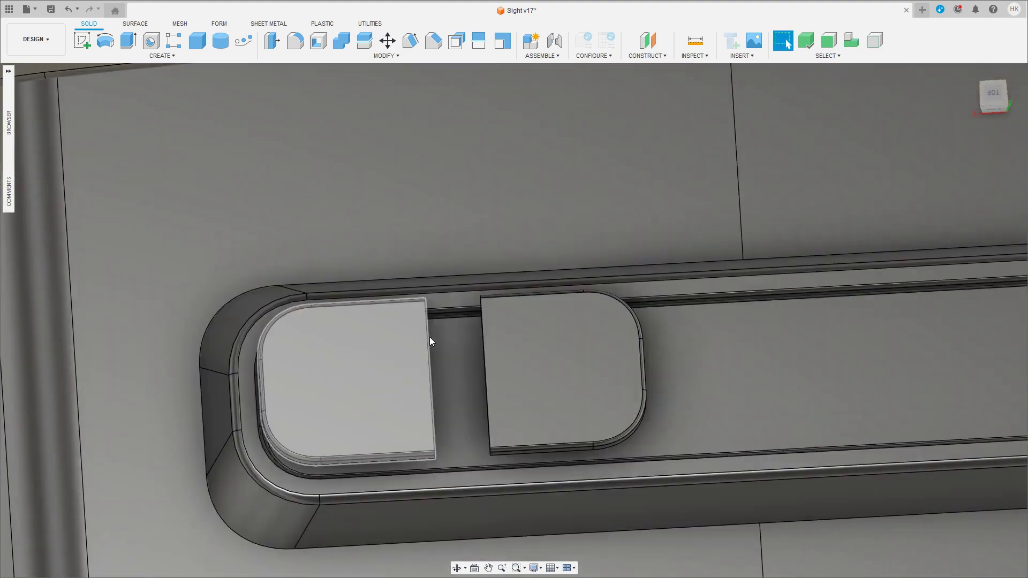
Step: Extend the left plate's inner end face to close the gap between the plates
shift+middle_drag(430, 336, 406, 371)
click(405, 371)
key(m)
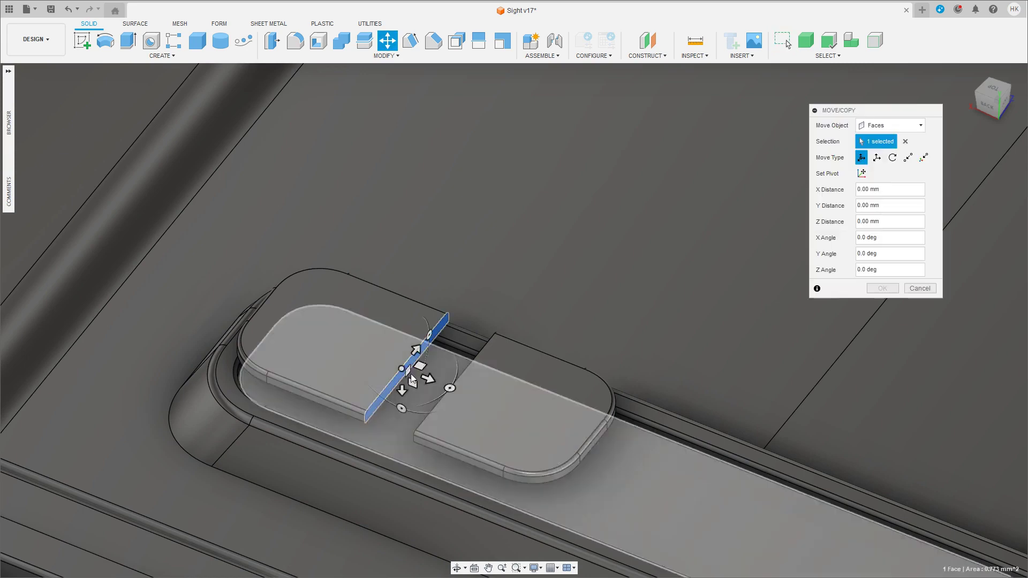
drag(412, 379, 471, 384)
click(882, 288)
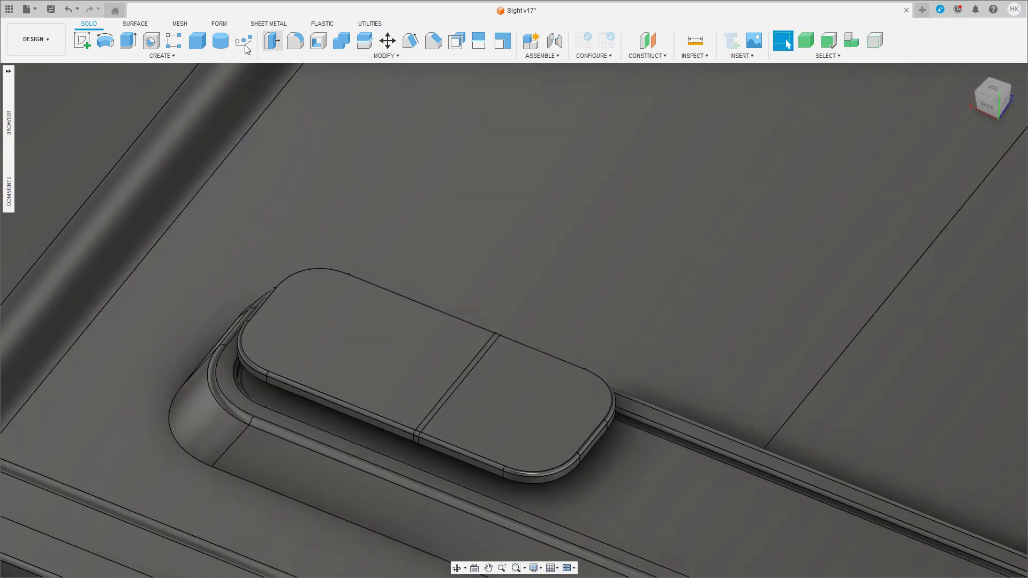
Step: Combine the left plate (target) and right plate (tool) into one body with Join
click(407, 378)
click(497, 409)
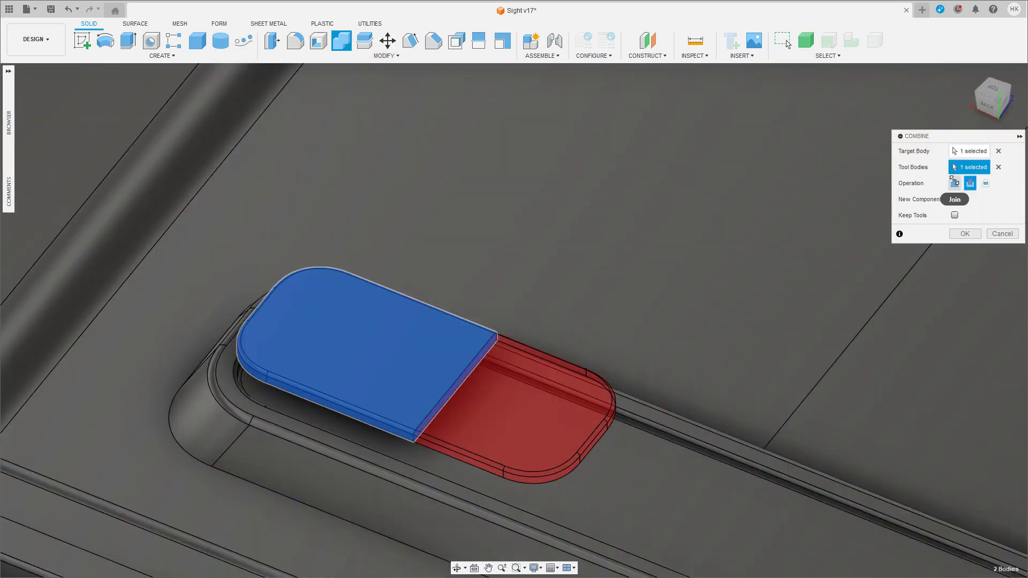
click(965, 235)
Step: Select the joined plate's side and end faces all around its perimeter
mouse_move(510, 310)
shift+middle_down()
mouse_move(531, 296)
mouse_move(495, 291)
mouse_move(487, 321)
shift+middle_up()
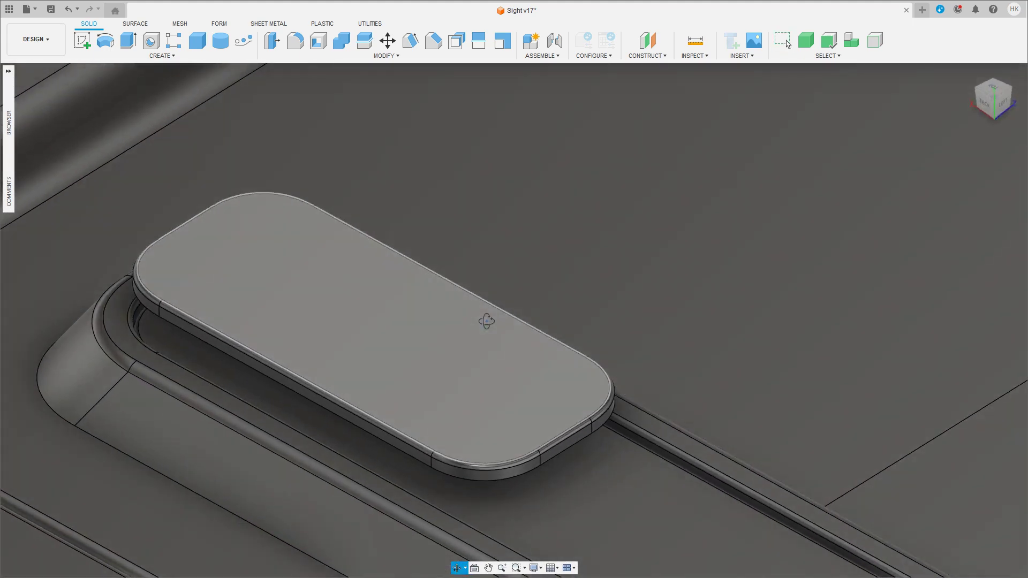
click(567, 440)
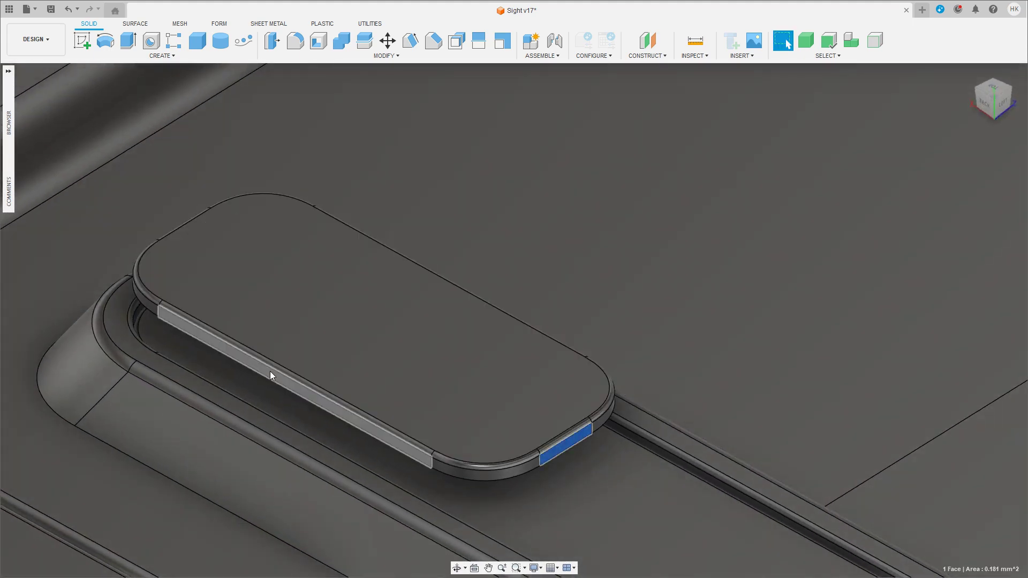
shift+click(269, 371)
mouse_move(270, 371)
shift+middle_down()
mouse_move(453, 352)
mouse_move(393, 330)
shift+middle_up()
shift+middle_drag(517, 351, 818, 319)
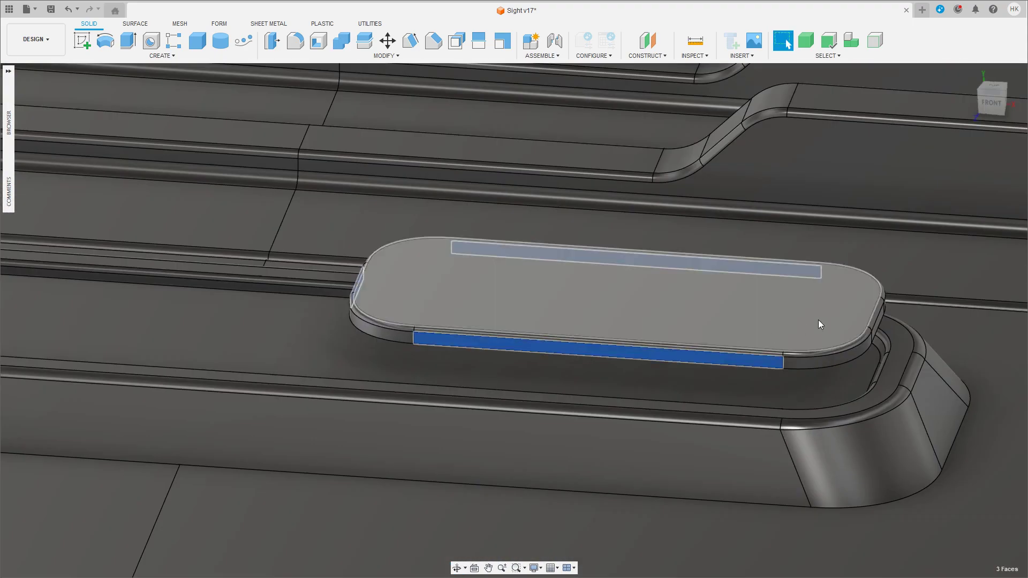
click(878, 326)
shift+click(605, 355)
shift+middle_drag(605, 355, 300, 300)
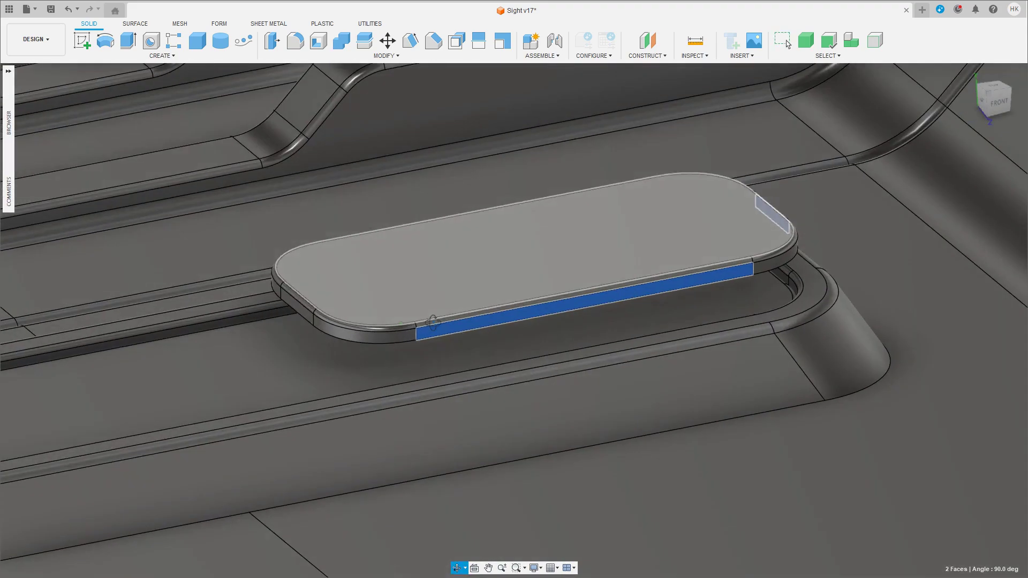
shift+click(286, 296)
mouse_move(231, 305)
shift+middle_down()
mouse_move(392, 316)
mouse_move(363, 351)
shift+middle_up()
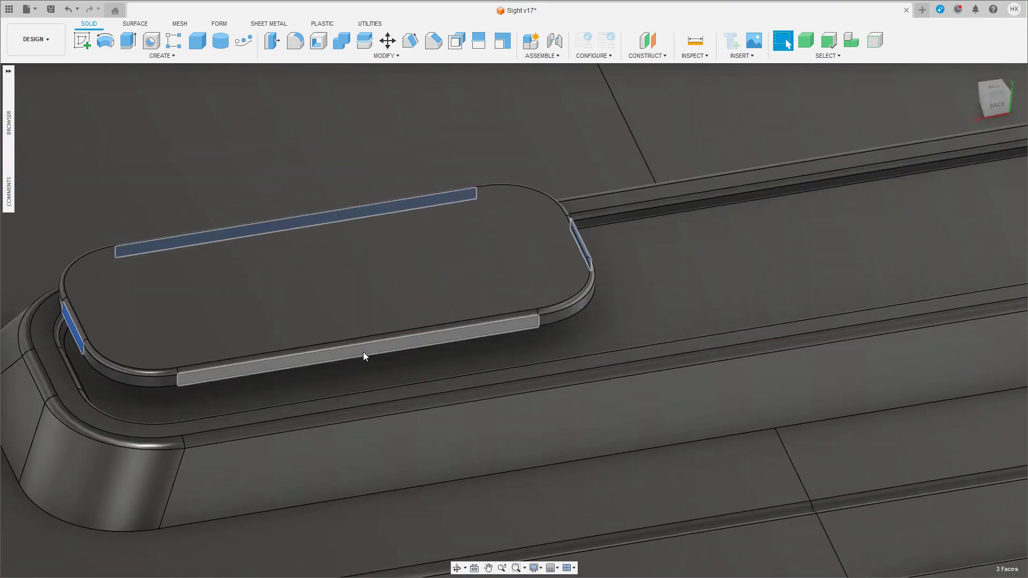
shift+click(363, 352)
Step: Inset the plate's four flat side faces by -0.101 mm with Press Pull
key(q)
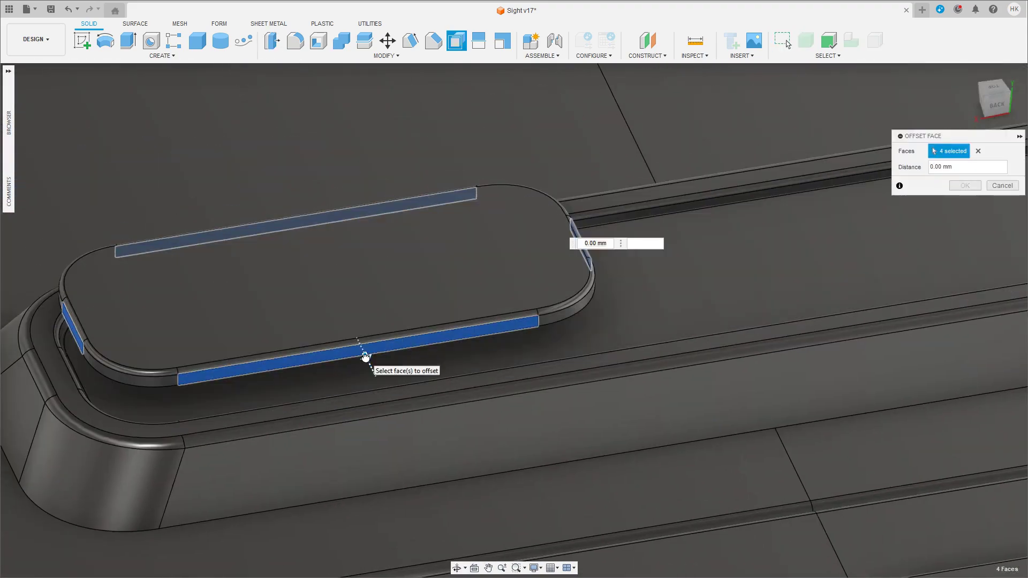
drag(364, 356, 361, 351)
mouse_move(473, 228)
shift+middle_down()
mouse_move(454, 248)
mouse_move(535, 236)
shift+middle_up()
click(964, 186)
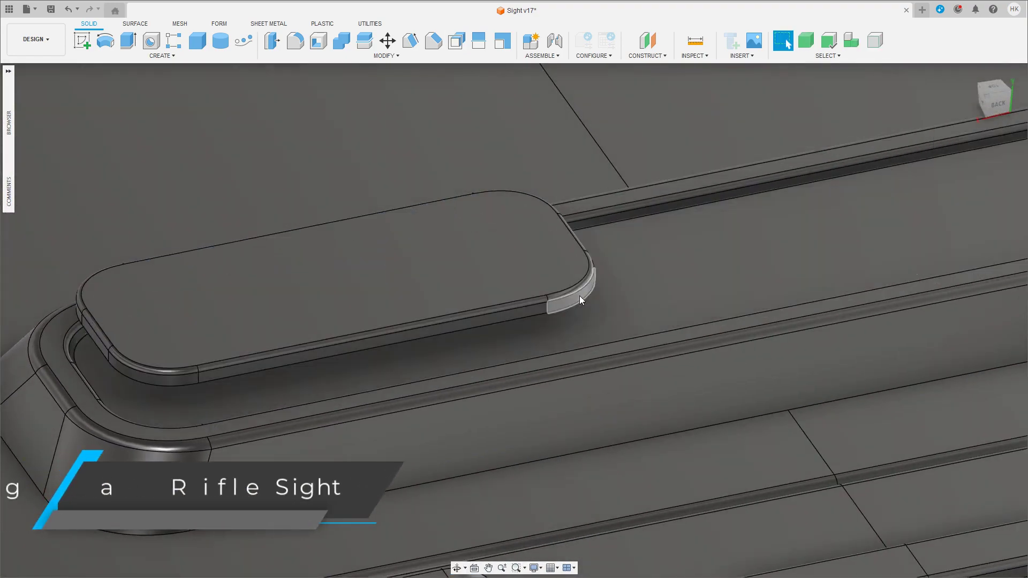
shift+middle_drag(188, 368, 459, 298)
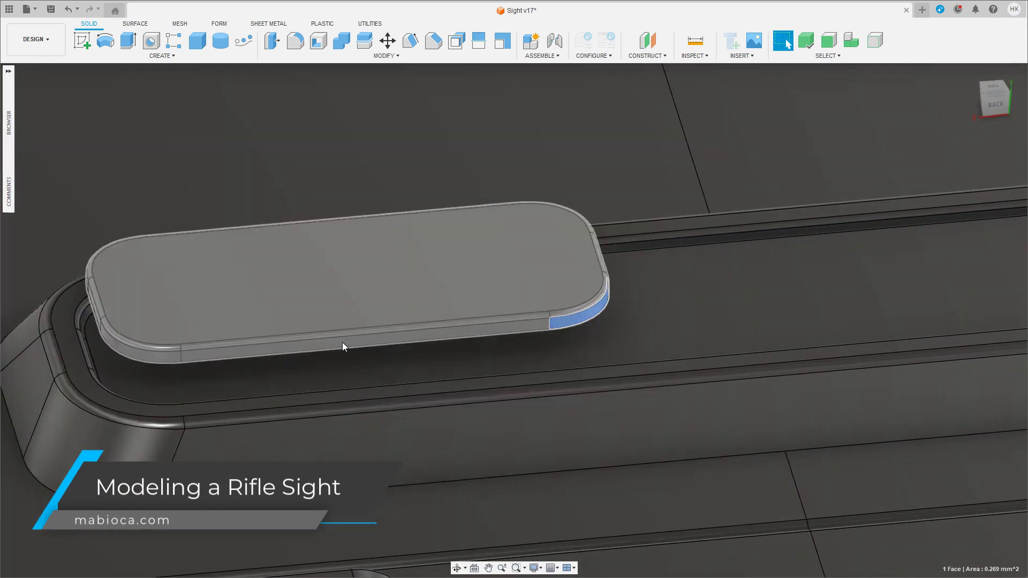
scroll(332, 375, down, 5)
Step: Clear the body selection, reorient the view, and back out of a Fillet
right_click(319, 396)
click(332, 488)
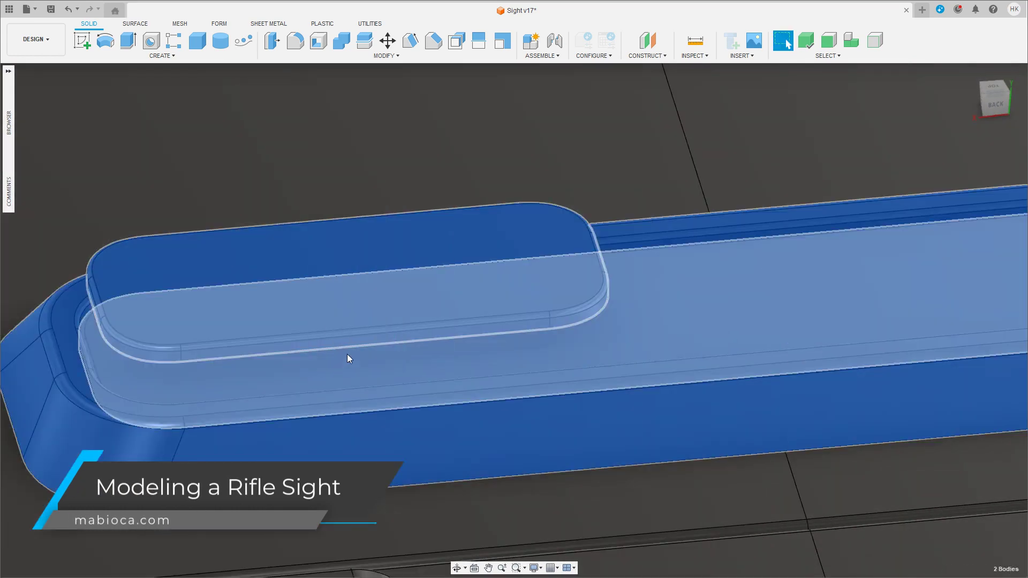
click(390, 272)
shift+middle_drag(390, 272, 373, 248)
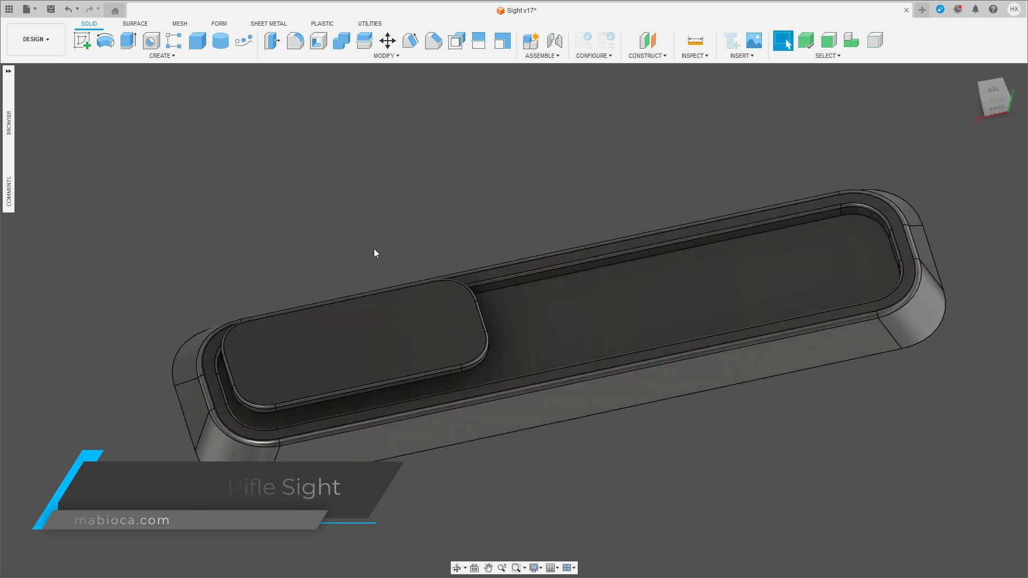
scroll(406, 207, up, 5)
shift+middle_drag(406, 207, 375, 426)
key(f)
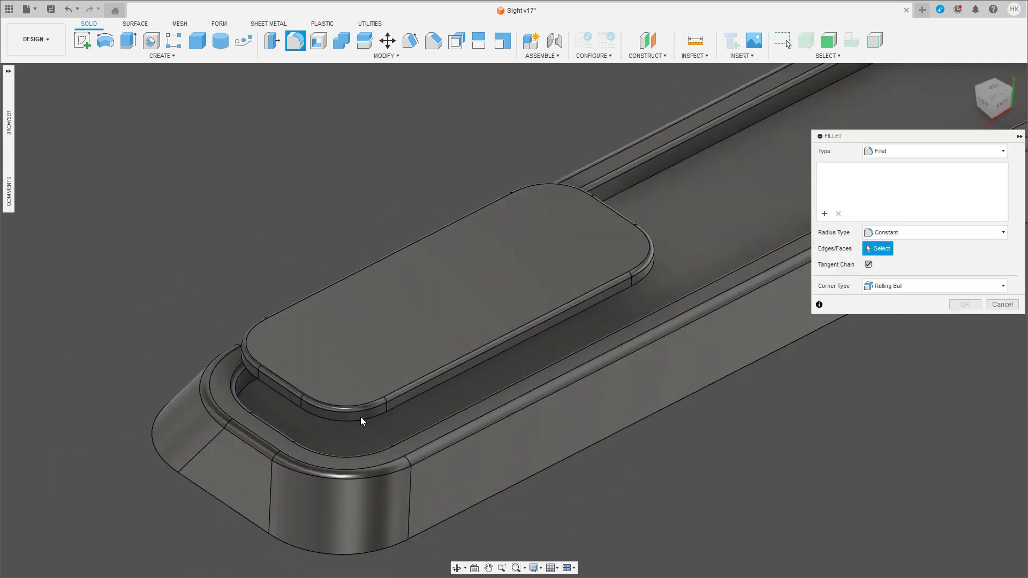
click(1001, 304)
Step: Offset the plate's four rounded corner faces outward by 0.056 mm
click(370, 412)
mouse_move(370, 412)
shift+middle_down()
mouse_move(251, 378)
mouse_move(316, 402)
shift+middle_up()
click(251, 377)
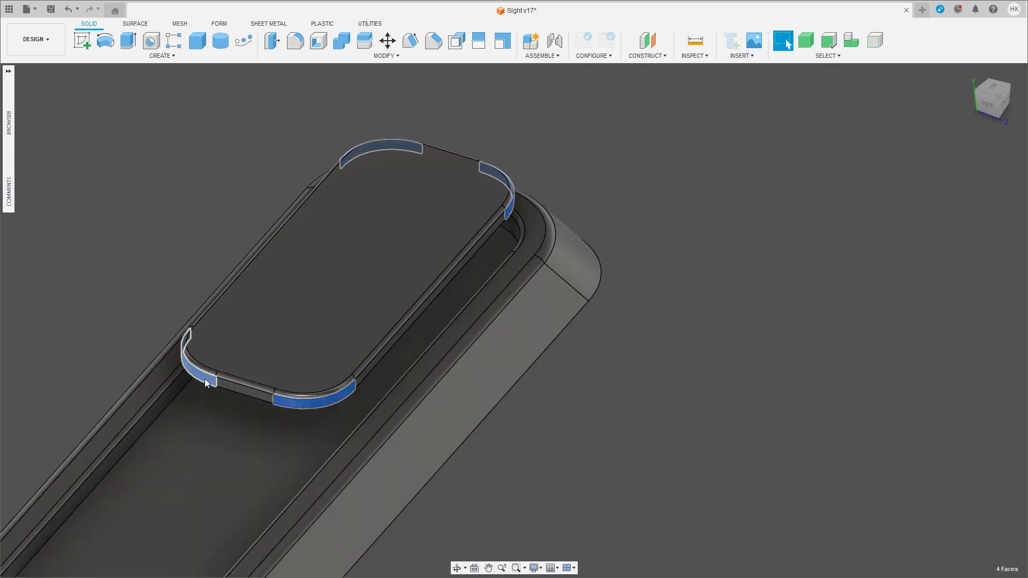
mouse_move(204, 378)
shift+middle_down()
mouse_move(290, 385)
mouse_move(313, 343)
mouse_move(355, 400)
shift+middle_up()
key(q)
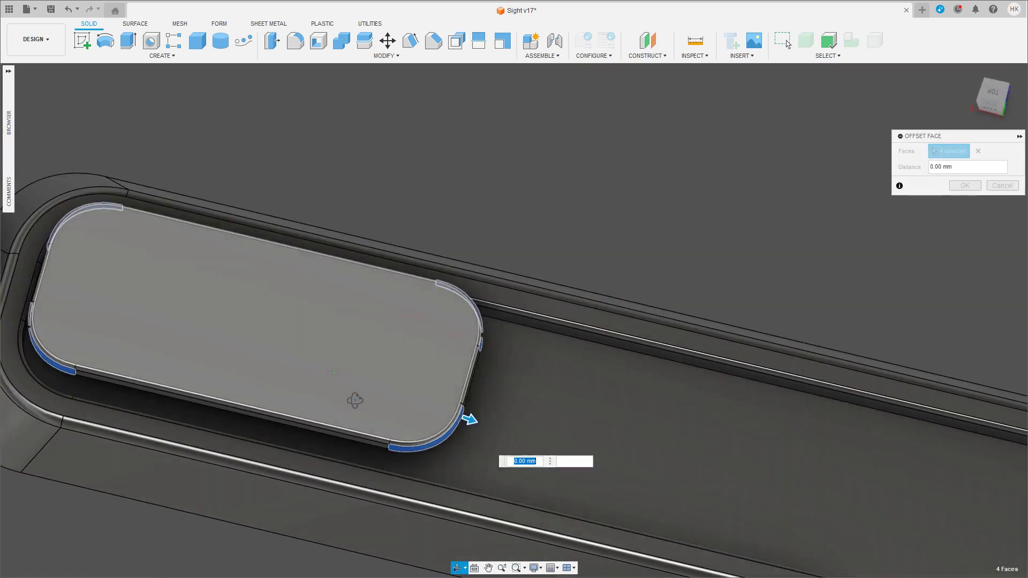
drag(469, 419, 473, 419)
click(1009, 187)
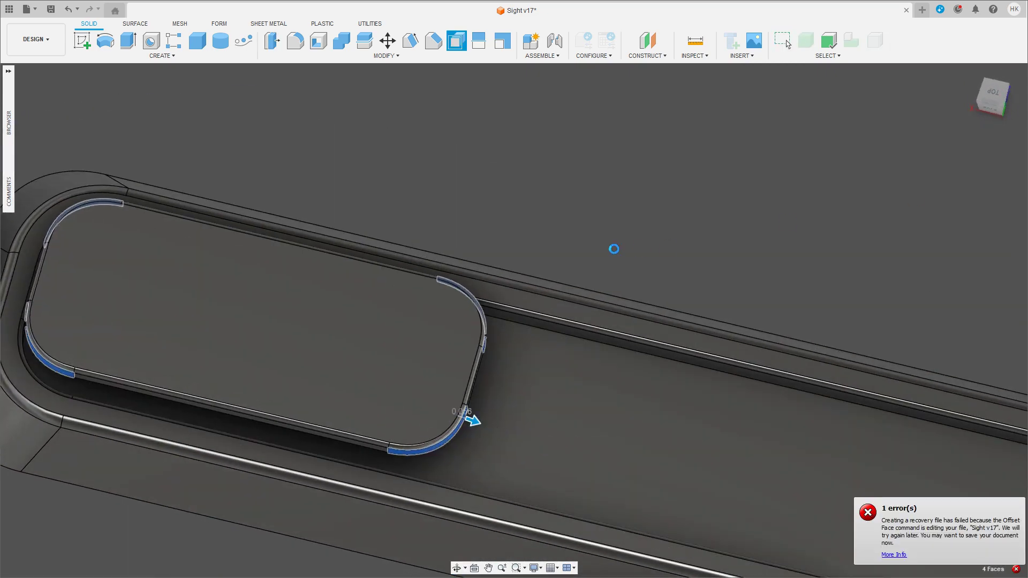
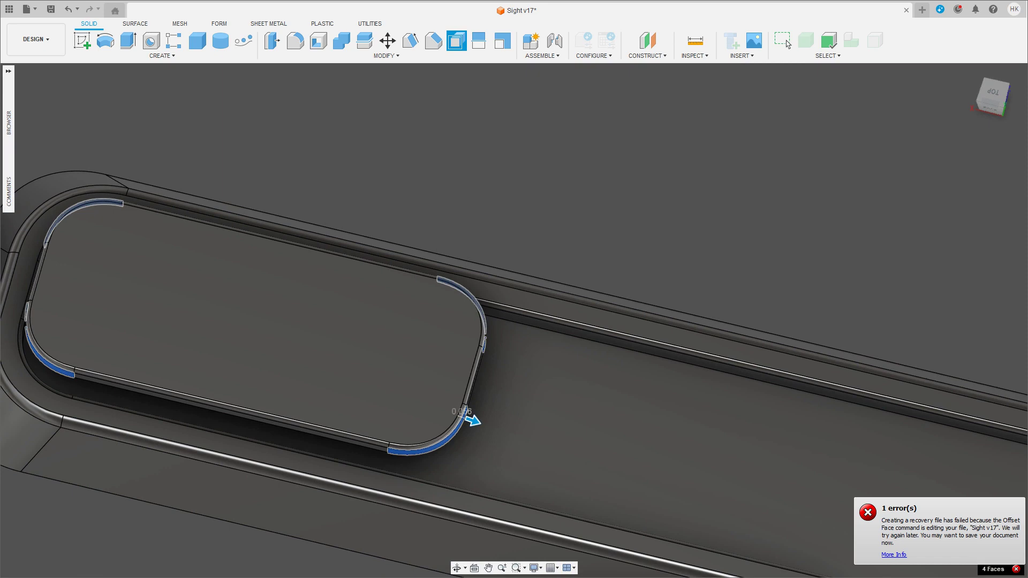
Step: Finish the face offset, then view the lid and tray from the top and at a tilt
click(783, 41)
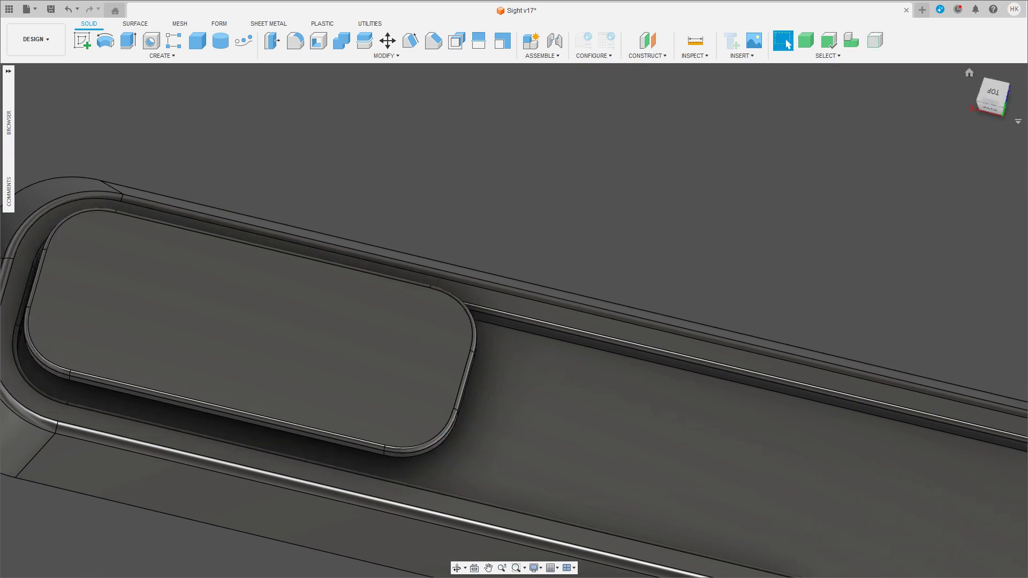
middle_drag(527, 206, 708, 178)
click(993, 96)
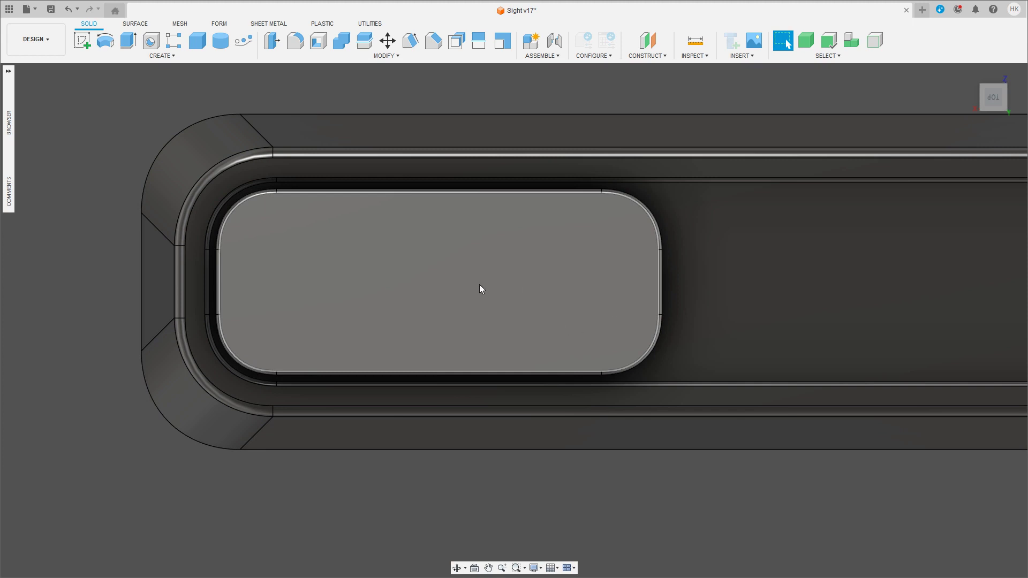
mouse_move(447, 282)
shift+middle_down()
mouse_move(471, 225)
mouse_move(346, 324)
shift+middle_up()
Step: Move the small end face near the lid -0.196 mm along Z
click(354, 326)
key(m)
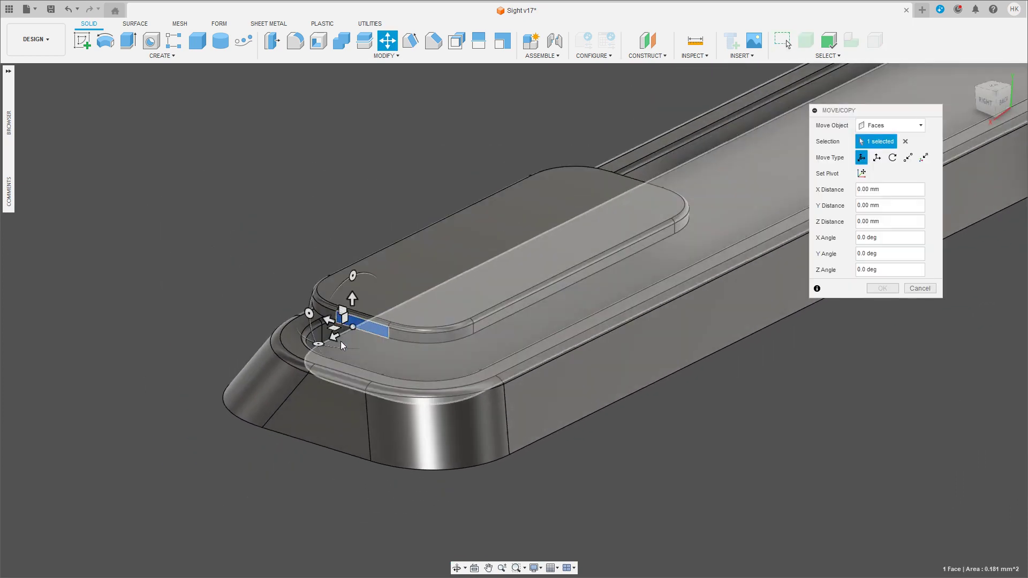
drag(341, 341, 339, 336)
scroll(339, 336, up, 3)
shift+middle_drag(339, 336, 256, 314)
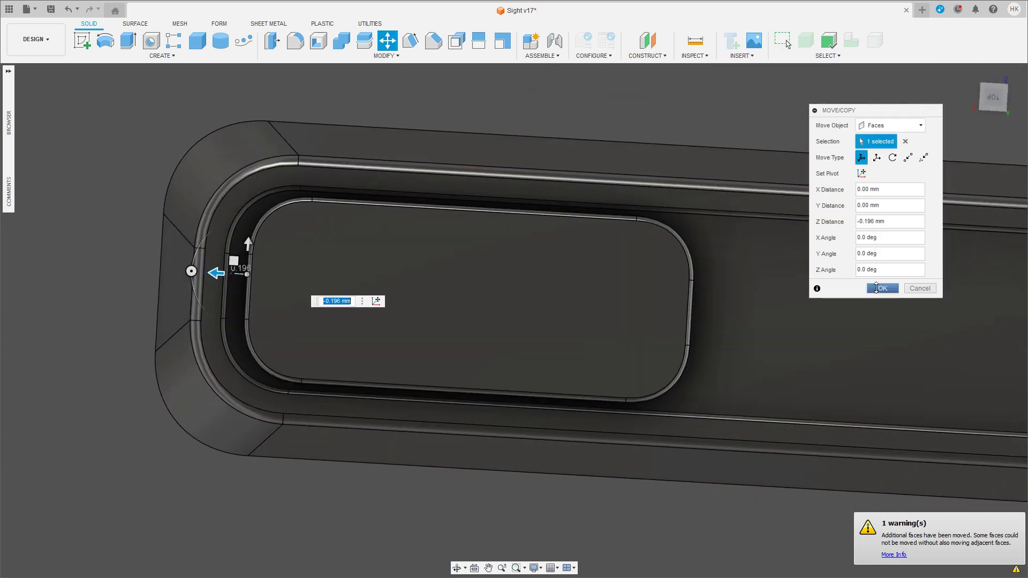
click(882, 289)
Step: Offset the lid plate's two long side faces by -0.118 mm
mouse_move(888, 291)
shift+middle_down()
mouse_move(621, 371)
mouse_move(517, 385)
mouse_move(495, 375)
mouse_move(523, 305)
shift+middle_up()
ctrl+click(519, 386)
key(q)
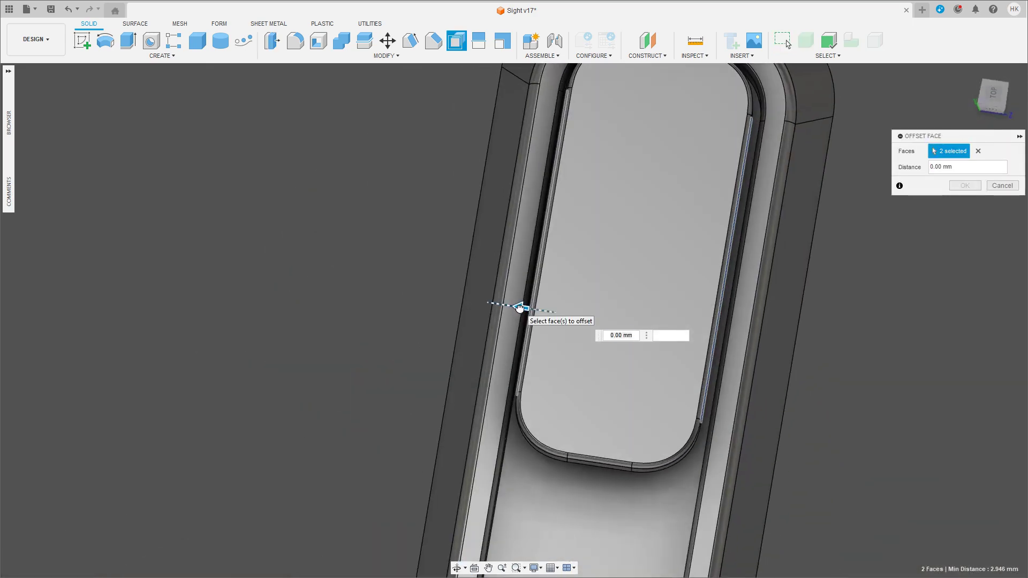
drag(523, 310, 520, 308)
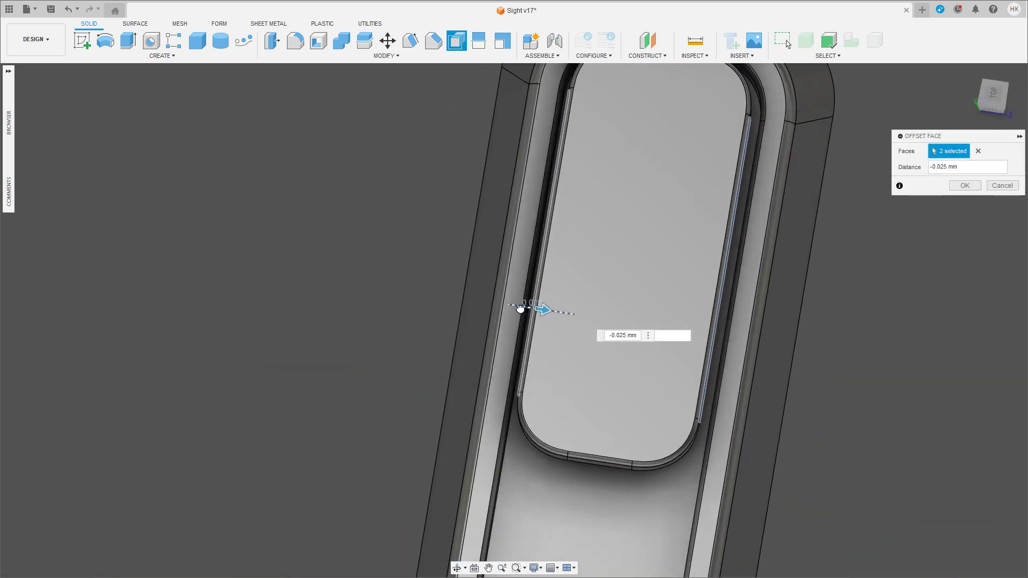
click(991, 92)
middle_drag(713, 224, 559, 455)
drag(474, 443, 477, 443)
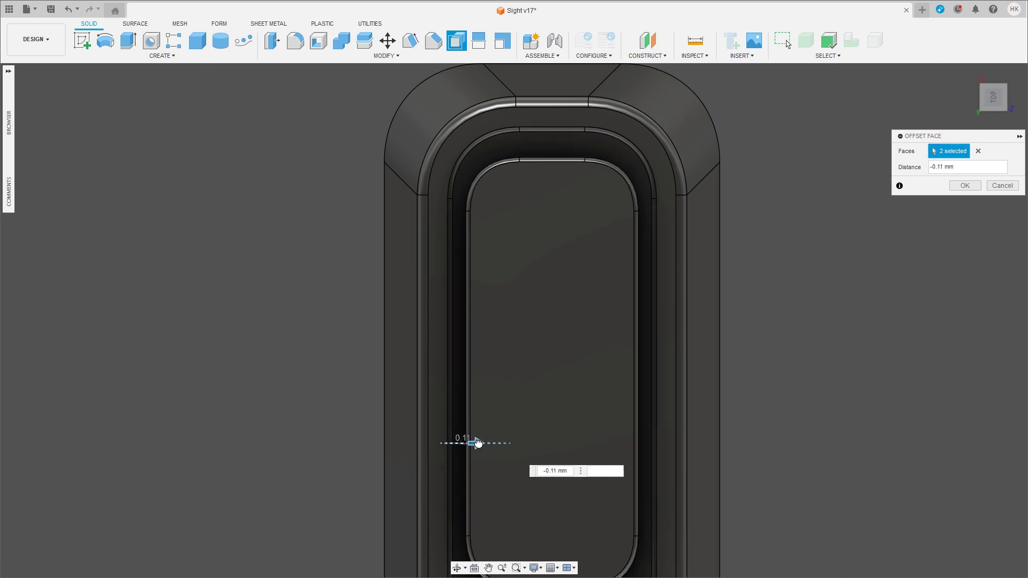
text(-0.118)
middle_drag(729, 336, 723, 289)
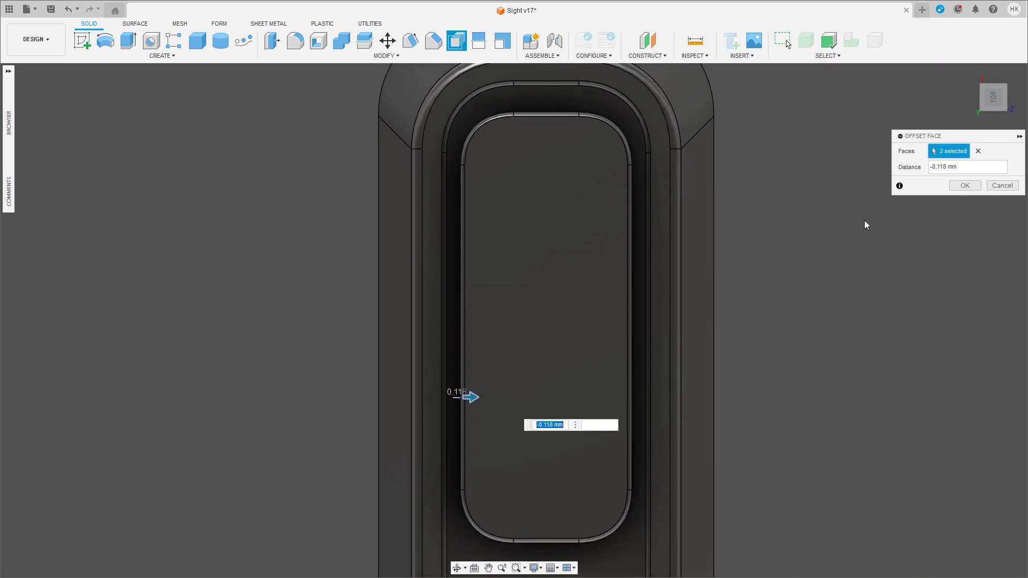
click(960, 185)
Step: Move the lid body 0.161 mm along X
click(582, 351)
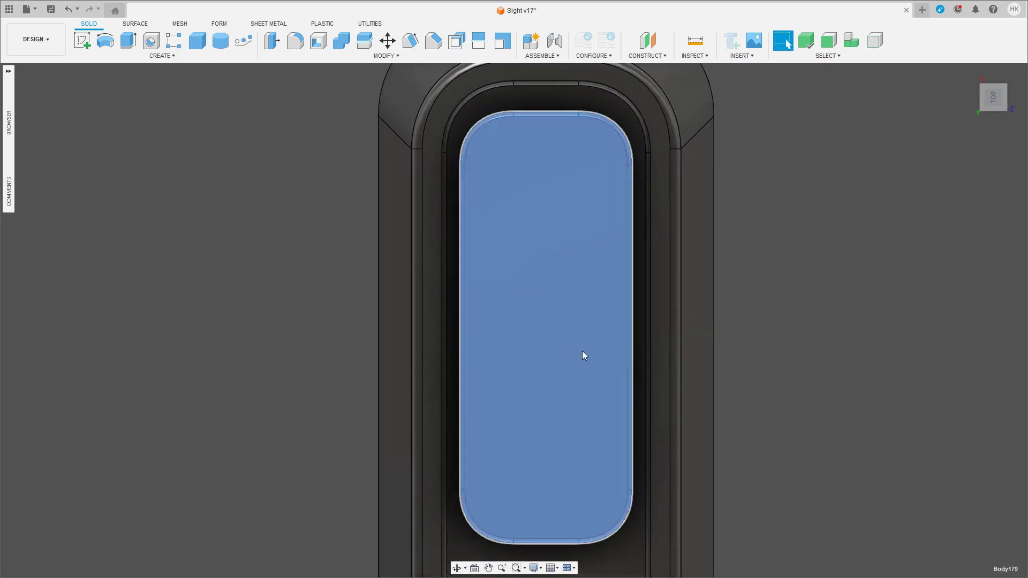
key(m)
drag(459, 513, 458, 506)
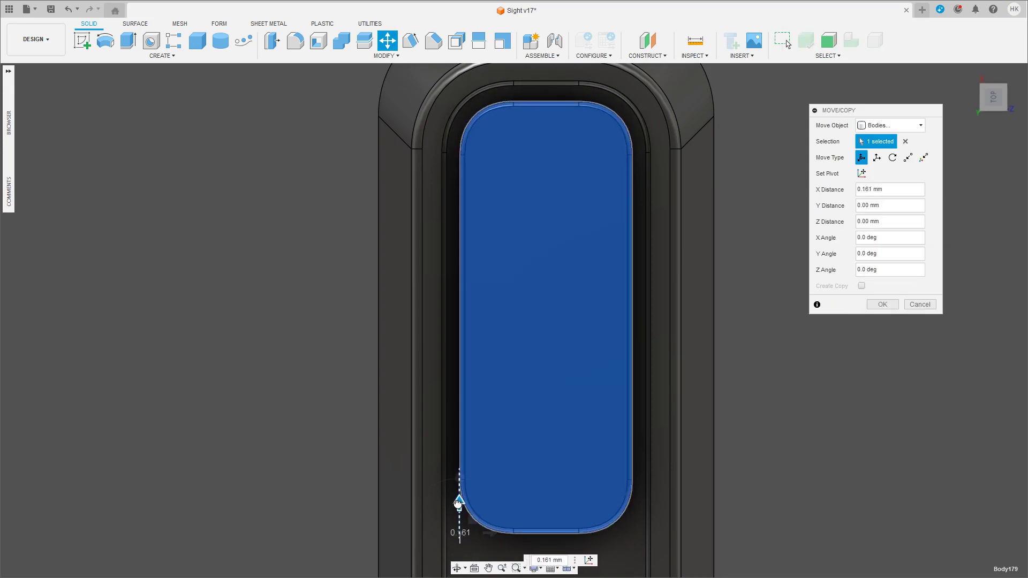
click(882, 304)
Step: Lower the lid body -0.838 mm in Y into the tray's recess
mouse_move(882, 306)
shift+middle_down()
mouse_move(766, 326)
mouse_move(457, 197)
mouse_move(471, 174)
mouse_move(374, 223)
mouse_move(401, 213)
mouse_move(447, 163)
mouse_move(428, 179)
shift+middle_up()
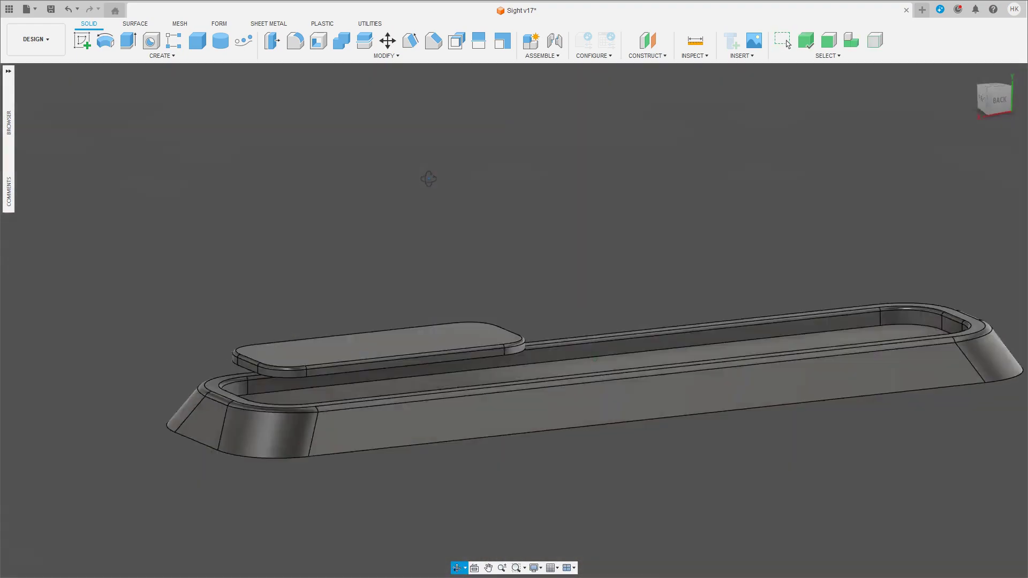
scroll(348, 239, up, 5)
scroll(405, 268, up, 3)
shift+middle_drag(405, 269, 387, 310)
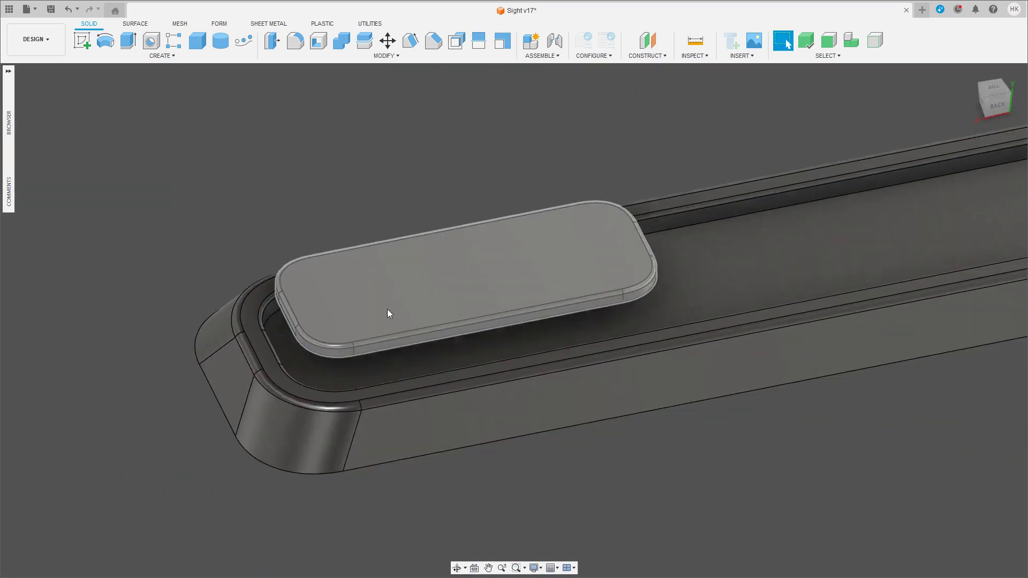
click(387, 310)
right_click(406, 303)
click(443, 267)
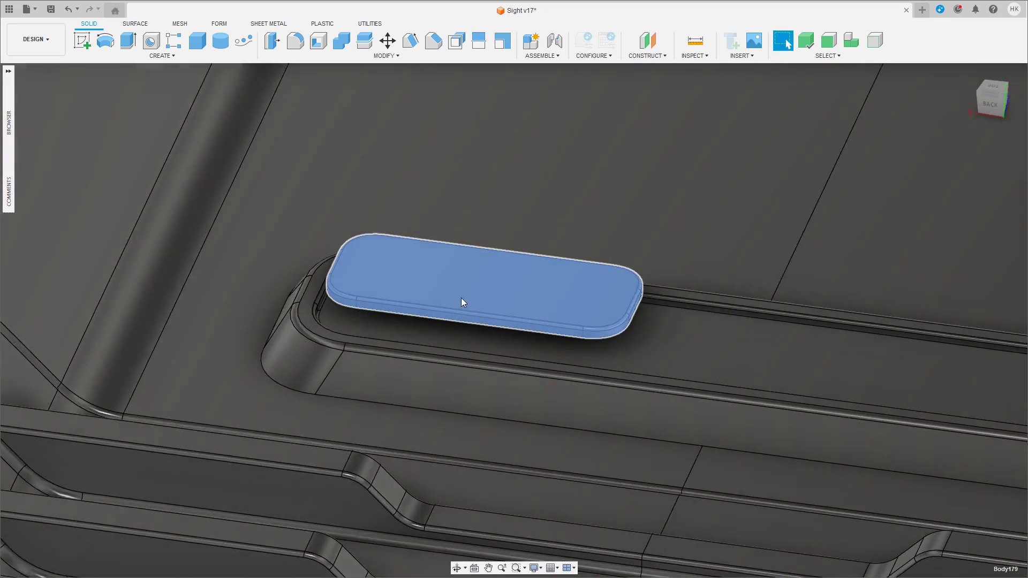
scroll(463, 302, up, 2)
key(m)
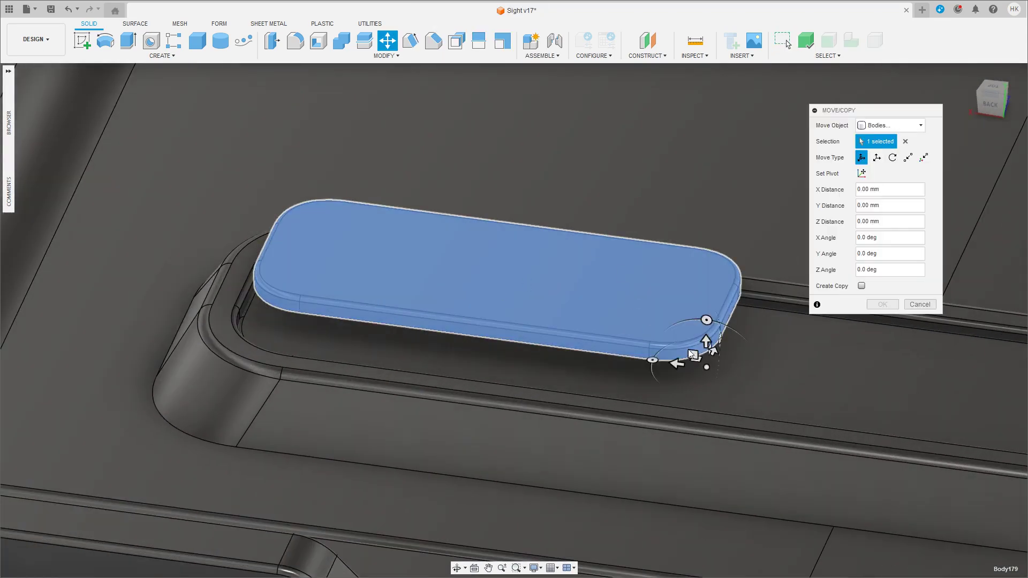
drag(707, 374, 707, 389)
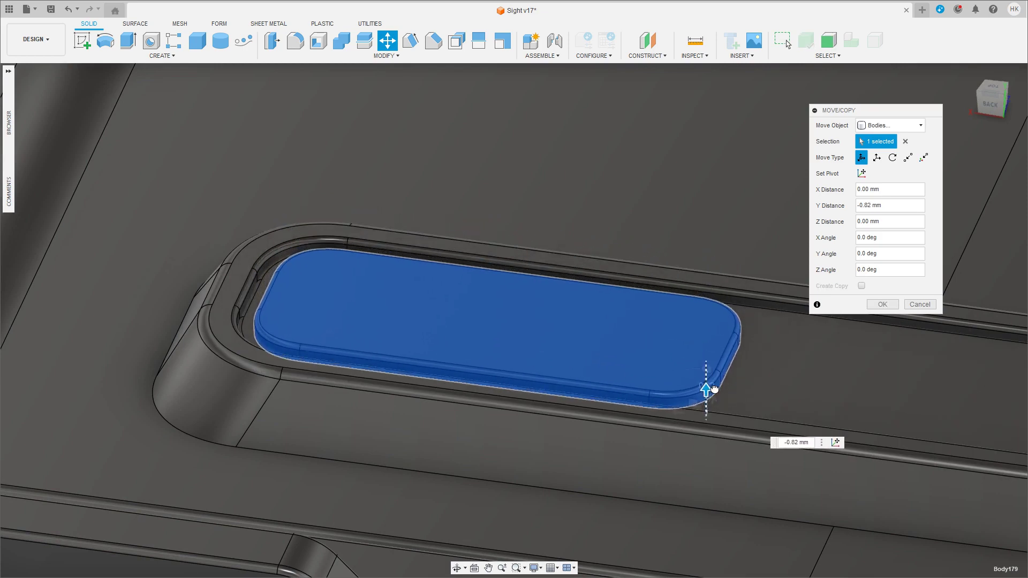
scroll(522, 328, up, 3)
shift+middle_drag(507, 326, 457, 288)
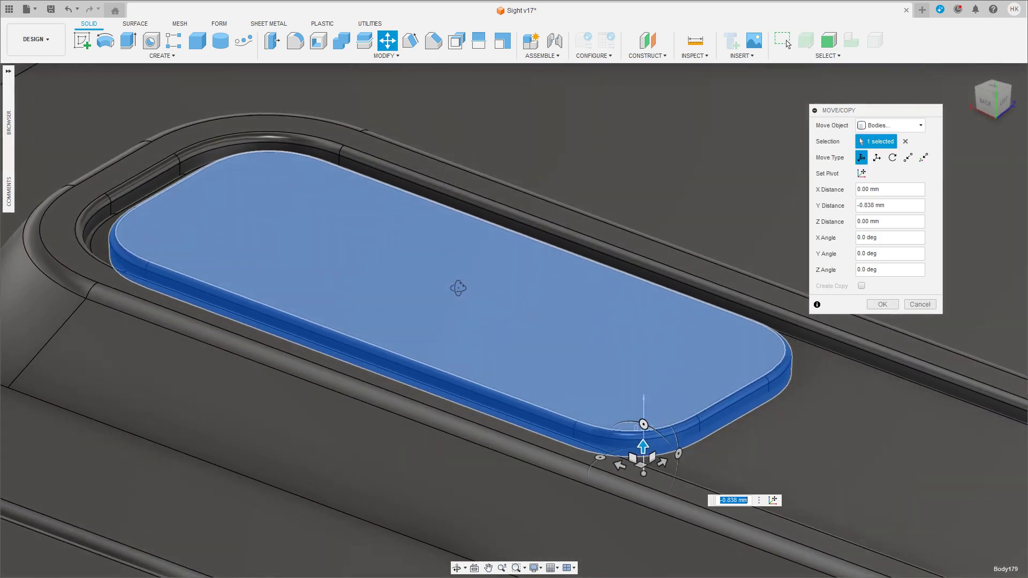
Step: Confirm the lid's position and cut the lid out of the tray with Combine
click(884, 304)
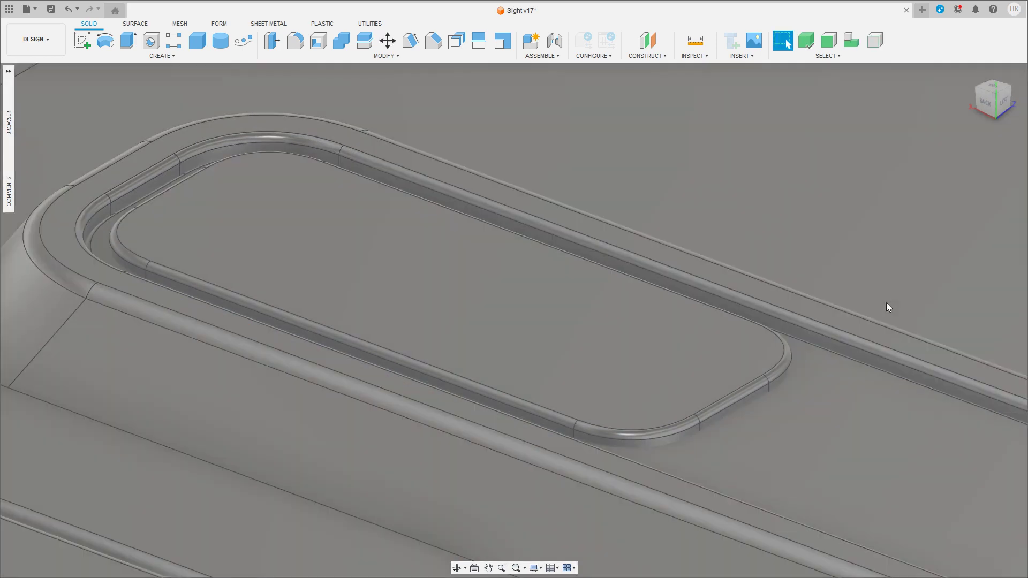
click(814, 459)
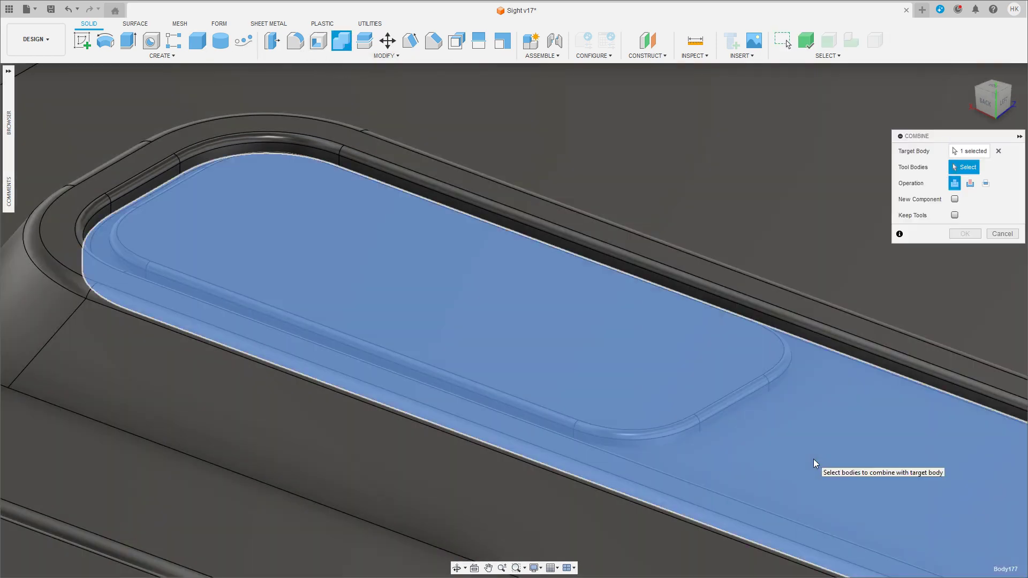
click(597, 320)
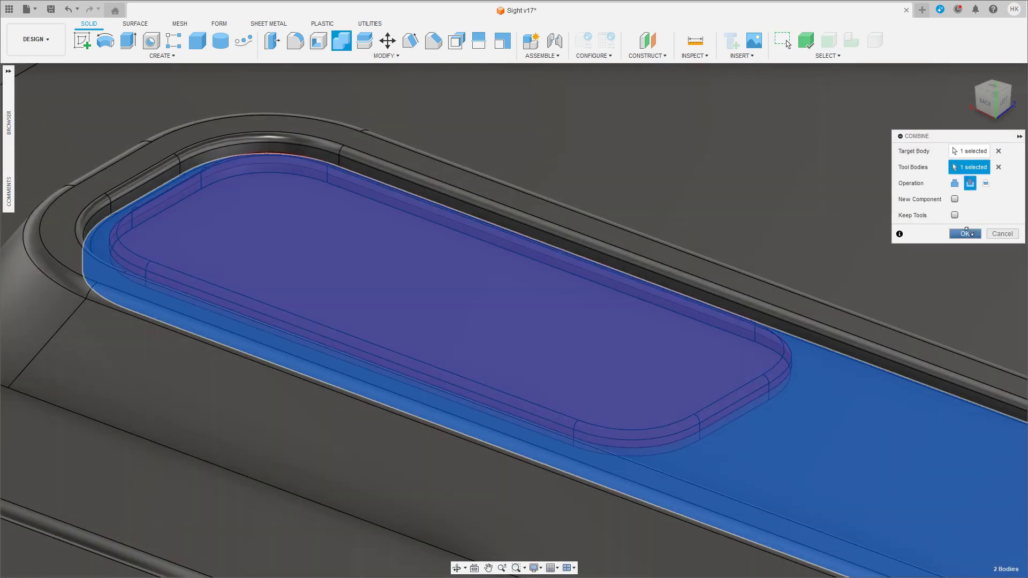
click(964, 233)
Step: Lower the new pocket's floor face a further 0.075 mm
mouse_move(344, 360)
shift+middle_down()
mouse_move(387, 255)
mouse_move(433, 237)
mouse_move(398, 279)
shift+middle_up()
click(373, 303)
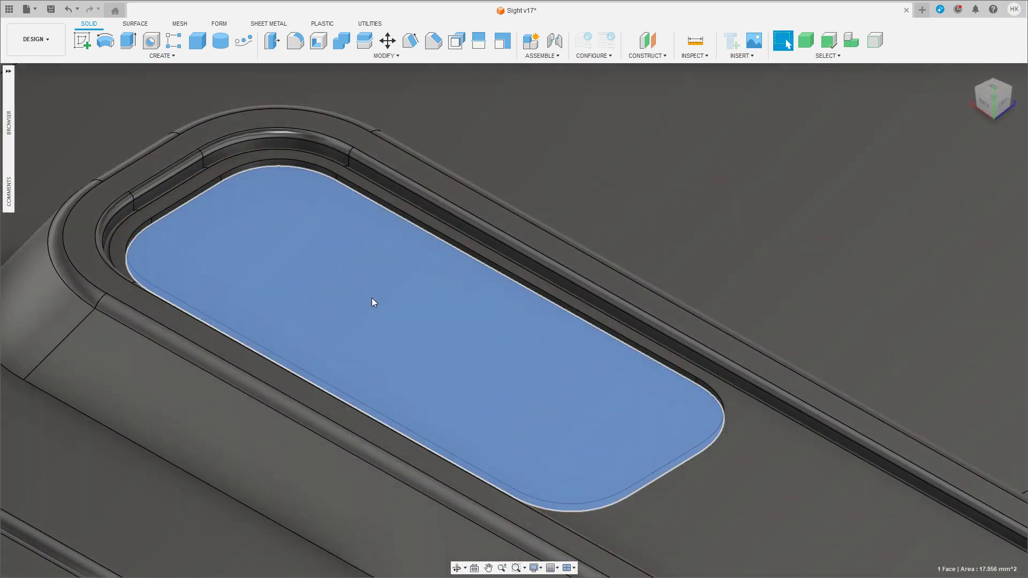
key(m)
drag(370, 282, 369, 281)
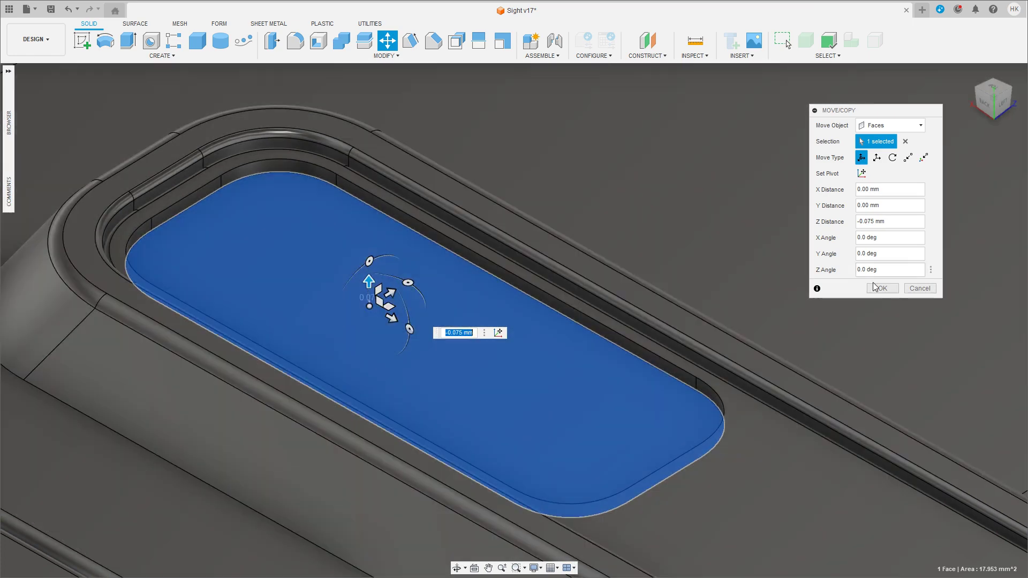
click(874, 286)
shift+middle_drag(852, 289, 394, 300)
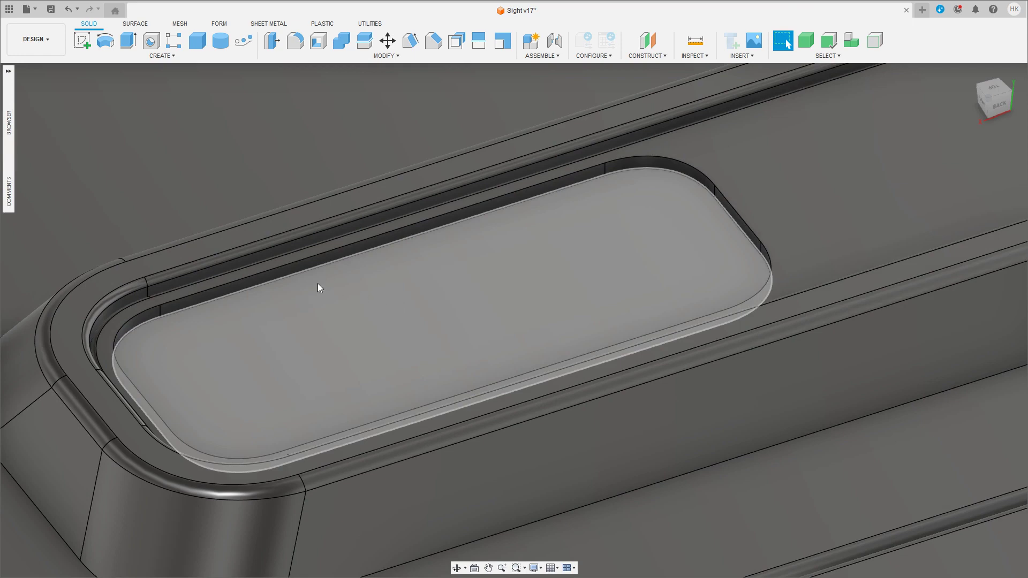
Step: Fillet the pocket's two edge loops (16 edges) with a 0.050 mm radius
key(f)
click(292, 264)
click(292, 277)
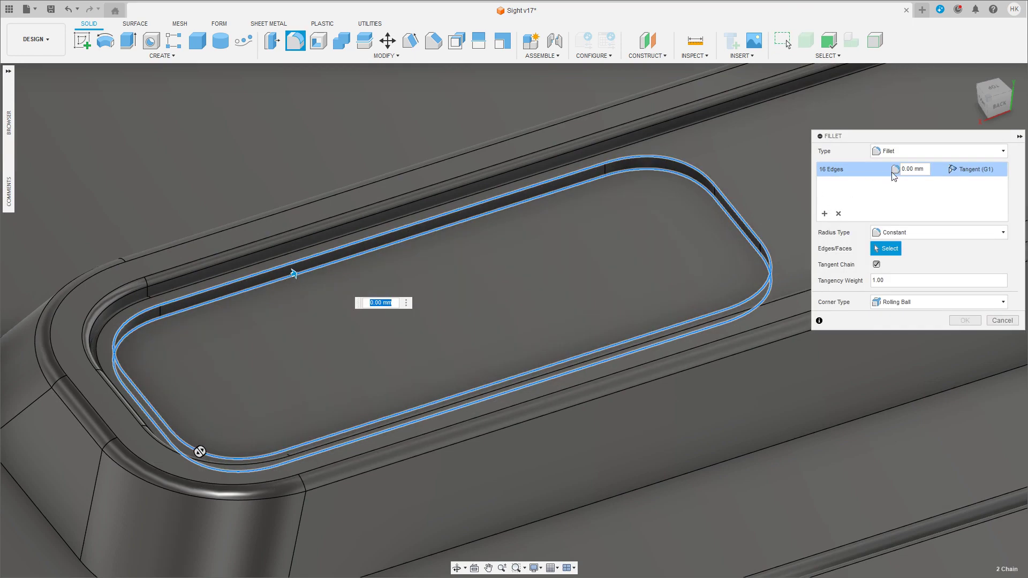
click(909, 169)
text(0.1)
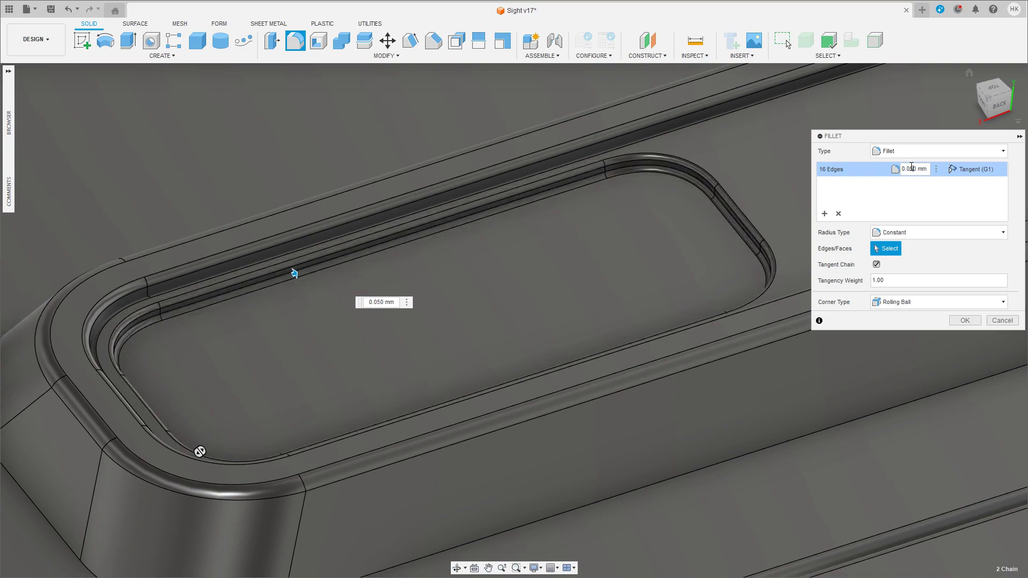
mouse_move(581, 236)
shift+middle_down()
mouse_move(458, 294)
mouse_move(538, 288)
shift+middle_up()
scroll(429, 311, down, 3)
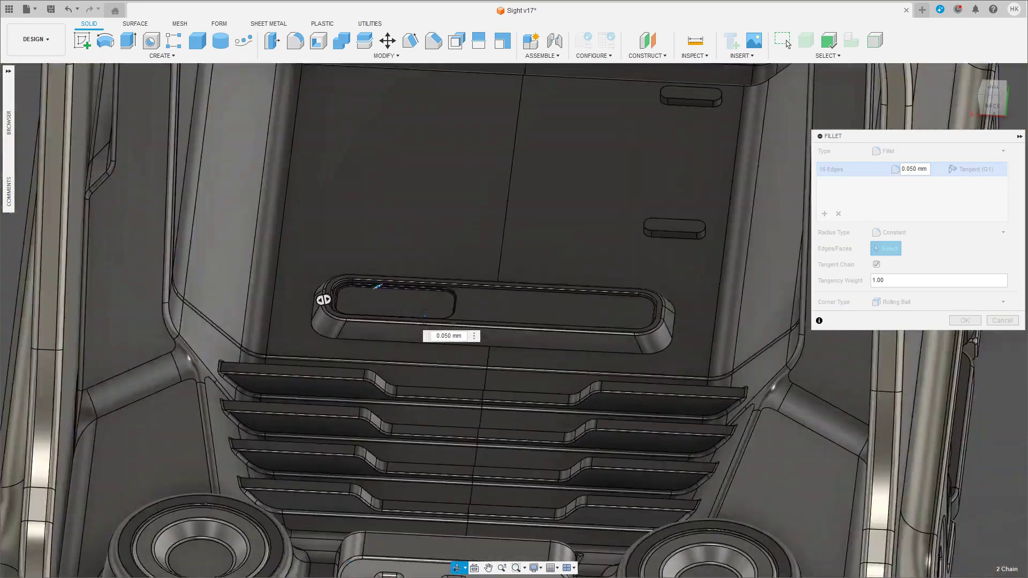
mouse_move(424, 316)
shift+middle_down()
mouse_move(423, 326)
mouse_move(471, 343)
shift+middle_up()
scroll(423, 327, down, 5)
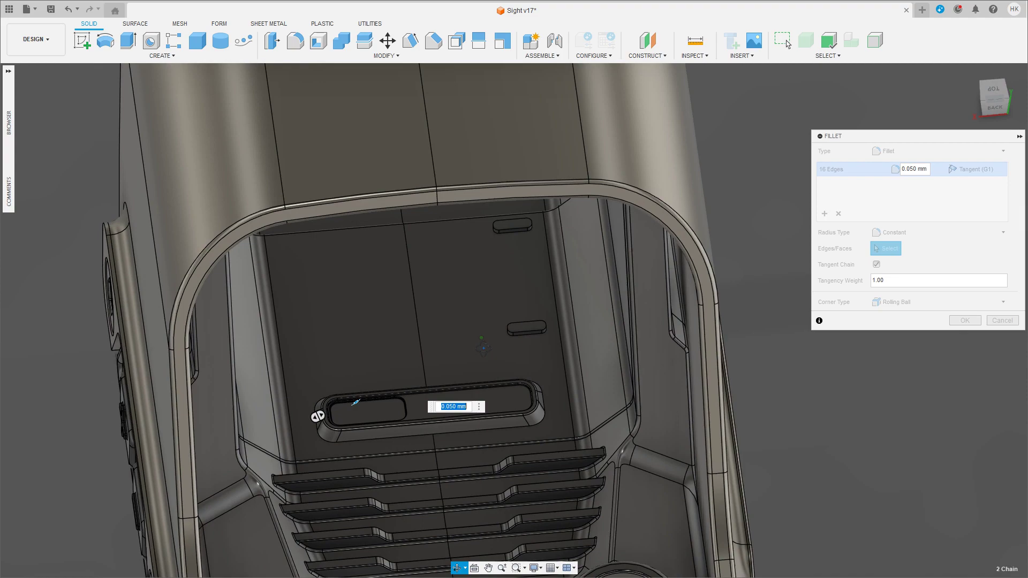
shift+middle_drag(471, 342, 509, 348)
right_click(509, 348)
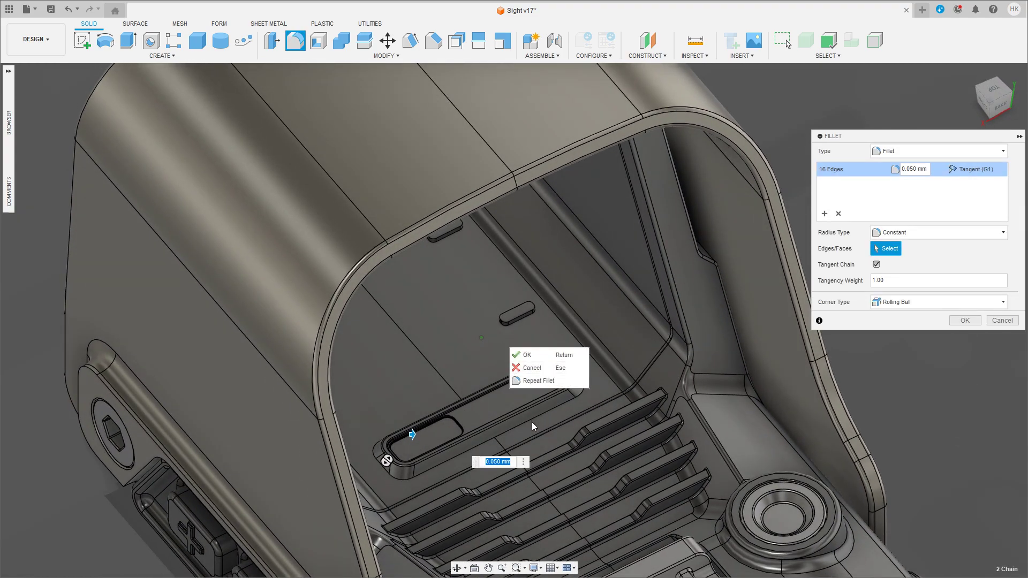
click(962, 321)
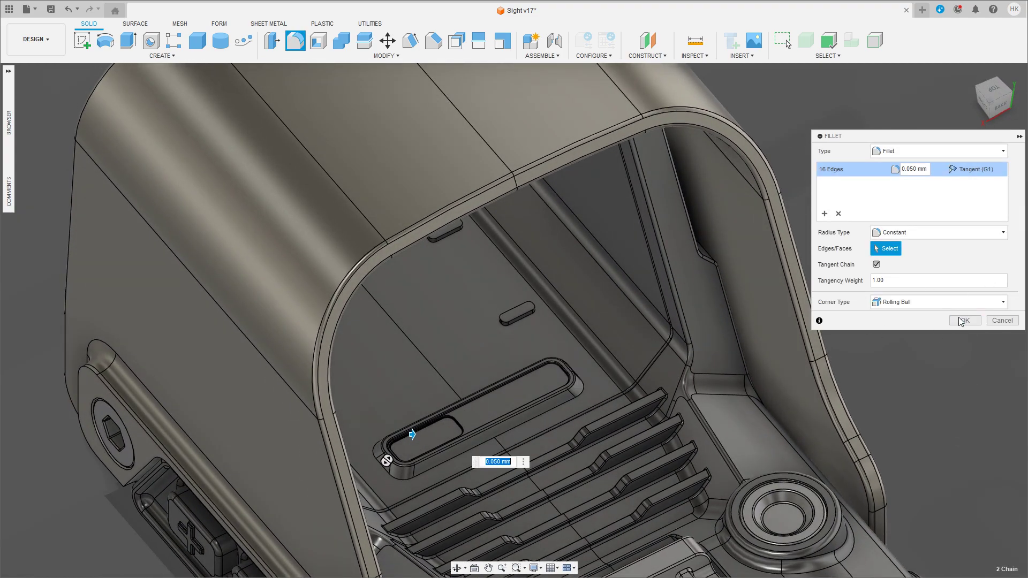
scroll(544, 433, up, 3)
scroll(487, 404, up, 3)
Step: Move the two pocket bodies along Z so they sit 0.356 mm lower
click(463, 412)
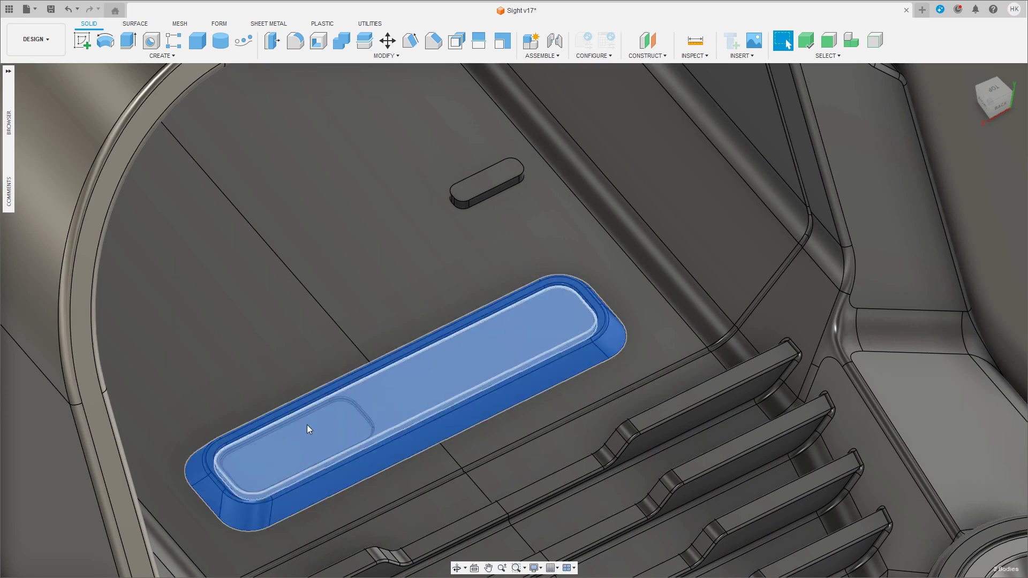
ctrl+click(307, 425)
key(m)
drag(621, 322, 622, 334)
click(883, 303)
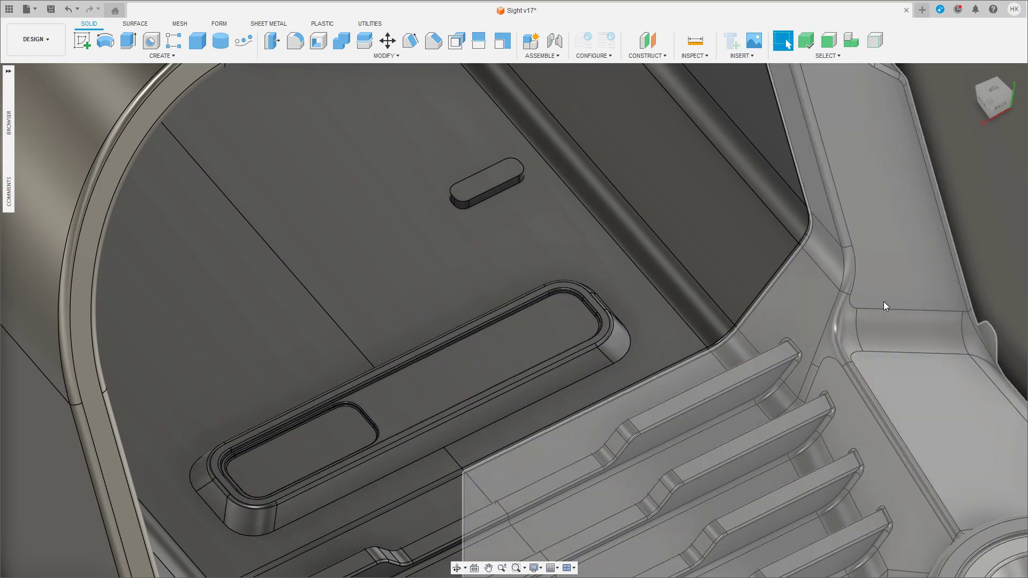
Step: Select the small slot body as the object for a Pattern on Path
mouse_move(530, 319)
shift+middle_down()
mouse_move(495, 249)
mouse_move(461, 287)
mouse_move(482, 283)
shift+middle_up()
click(484, 281)
key(m)
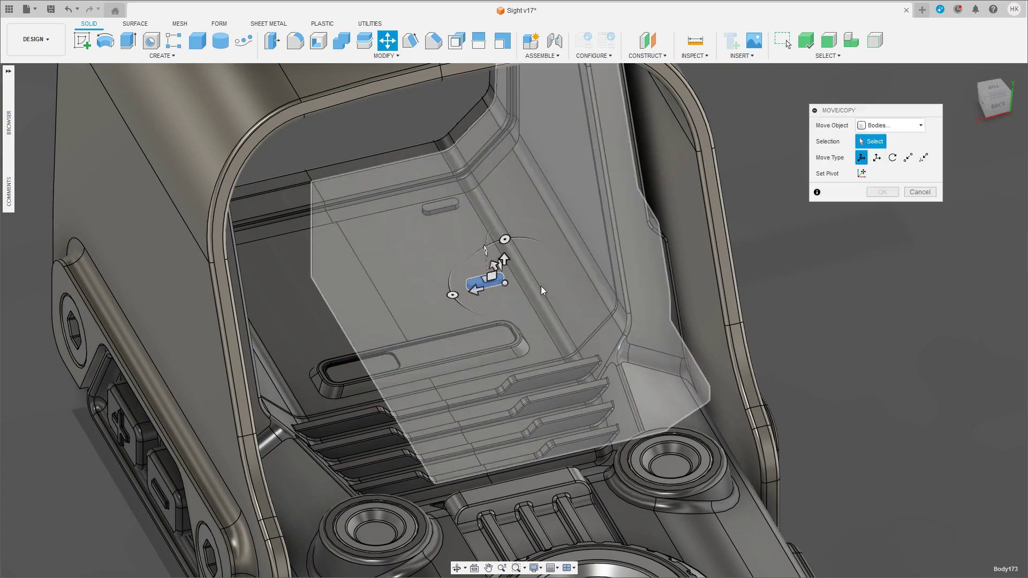
key(Escape)
click(485, 280)
key(Delete)
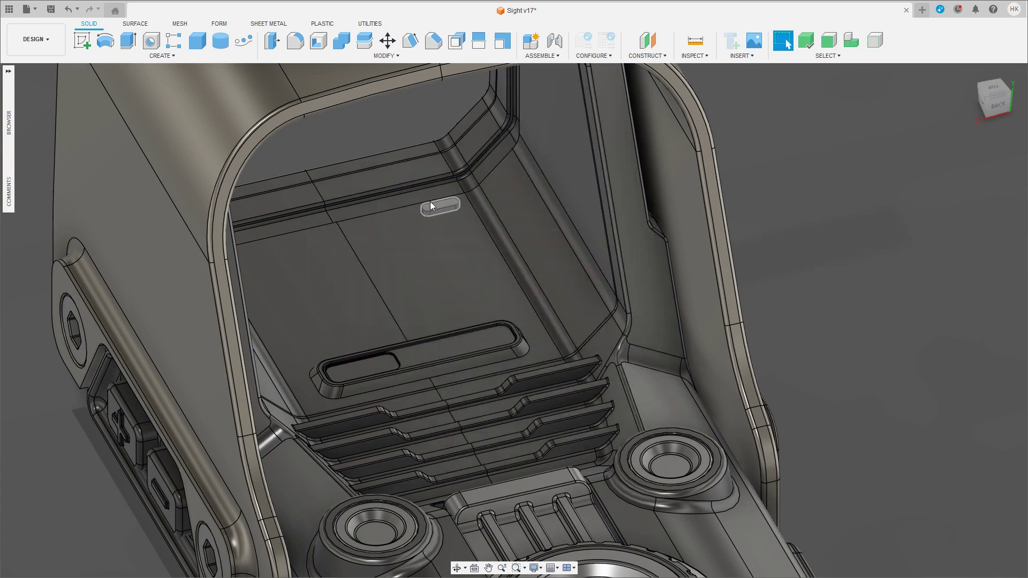
key(Delete)
scroll(447, 230, up, 3)
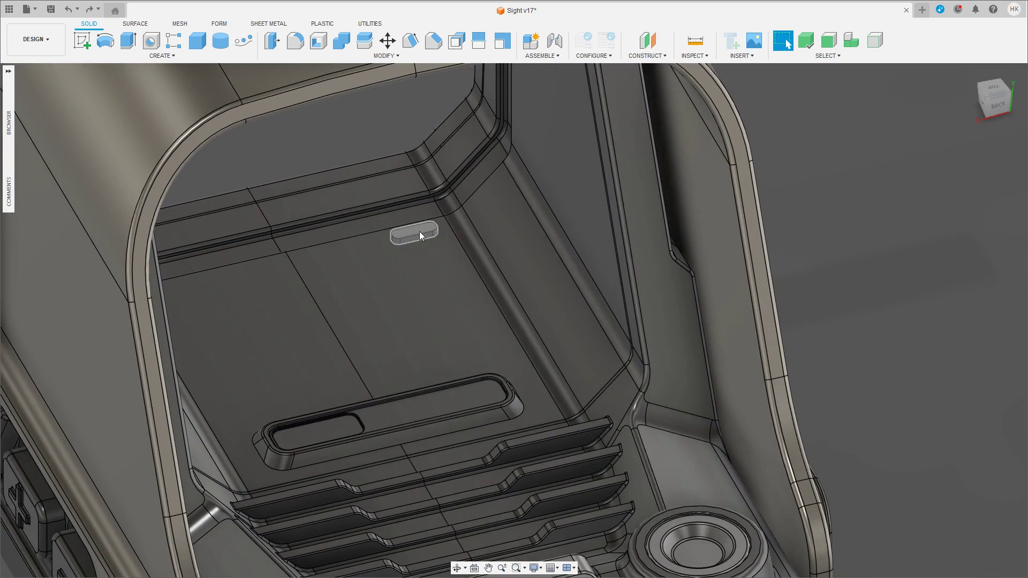
click(419, 232)
click(244, 40)
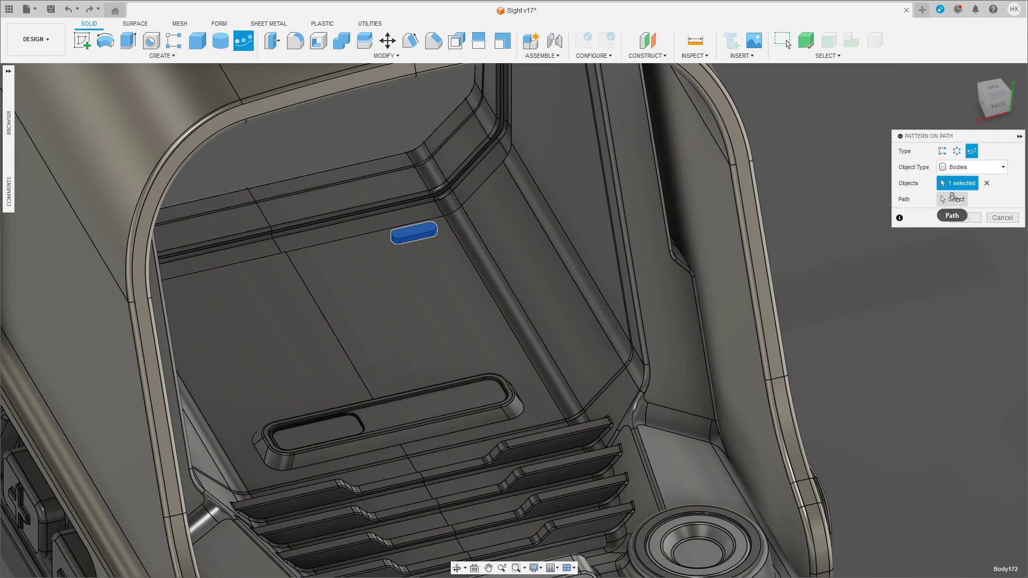
Step: Pattern the slot along the diagonal rib edge: 3 copies over 15.218 mm
click(952, 199)
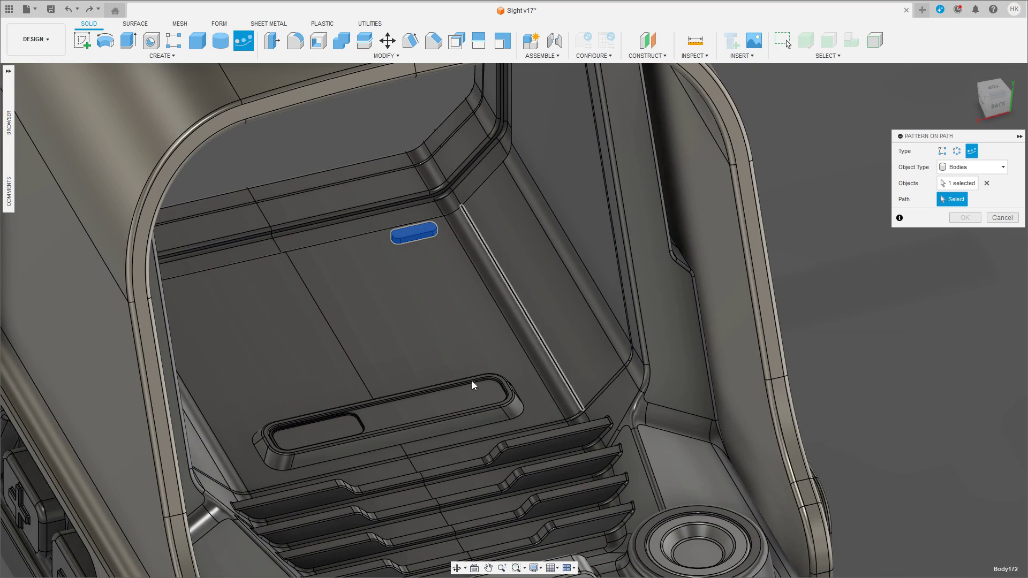
click(536, 330)
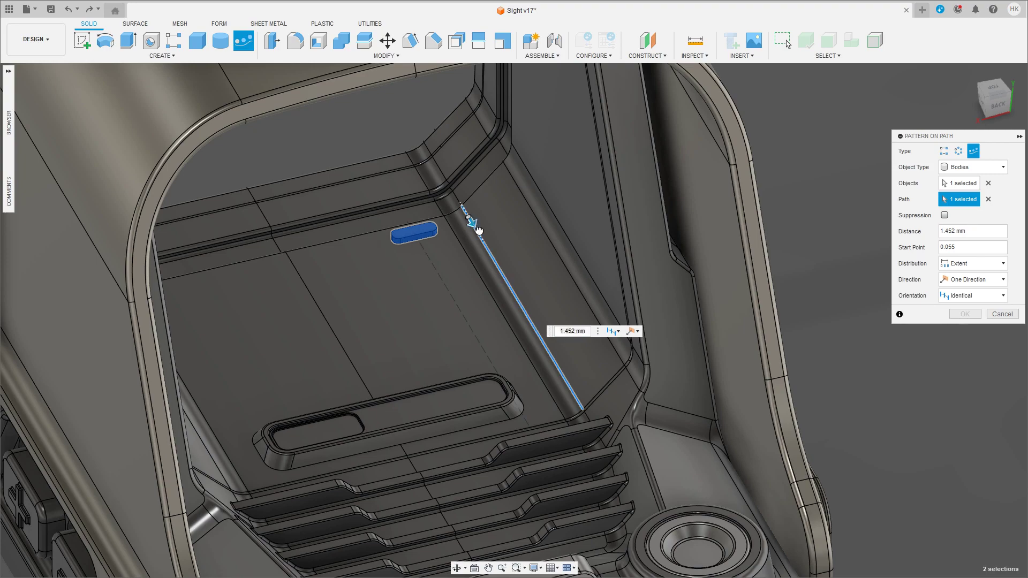
drag(471, 225, 521, 321)
mouse_move(521, 321)
shift+middle_down()
mouse_move(541, 300)
mouse_move(562, 322)
mouse_move(542, 330)
shift+middle_up()
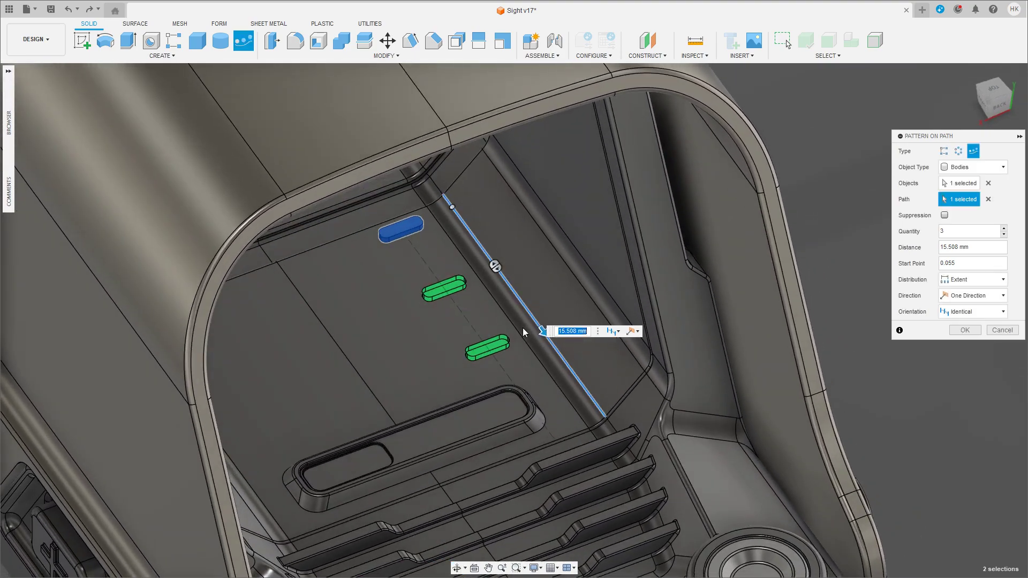
drag(542, 330, 541, 328)
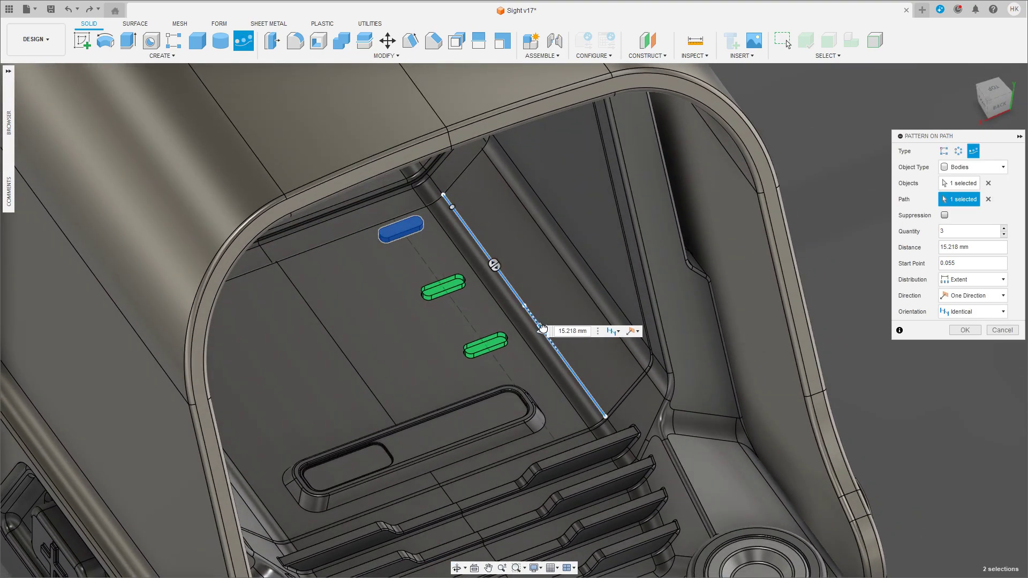
Step: Confirm the three-slot pattern and centre a new cylinder's circle on the inner wall face
click(964, 330)
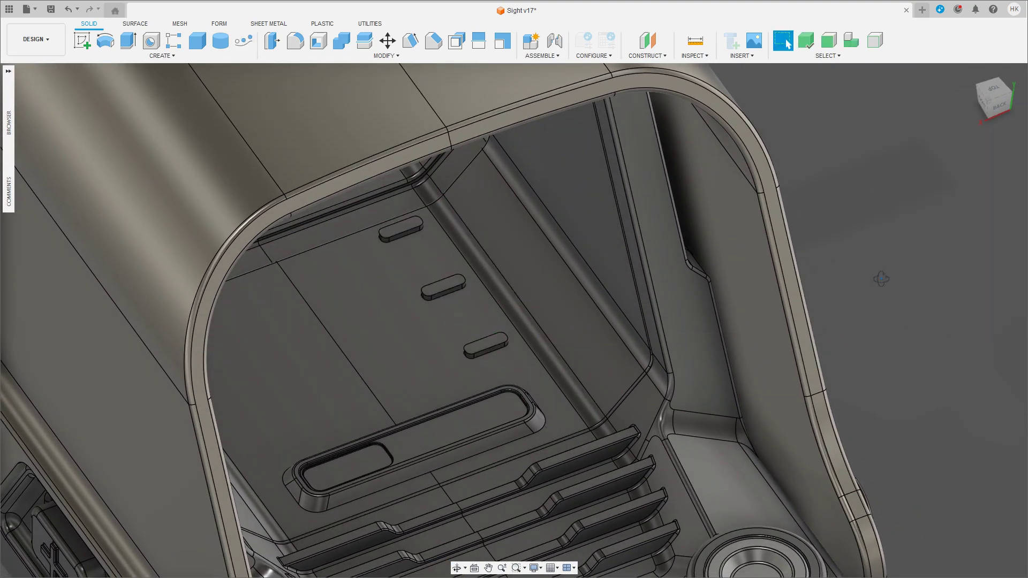
mouse_move(881, 279)
shift+middle_down()
mouse_move(643, 262)
mouse_move(691, 265)
mouse_move(535, 340)
mouse_move(580, 355)
mouse_move(537, 317)
mouse_move(452, 291)
mouse_move(558, 305)
mouse_move(400, 336)
shift+middle_up()
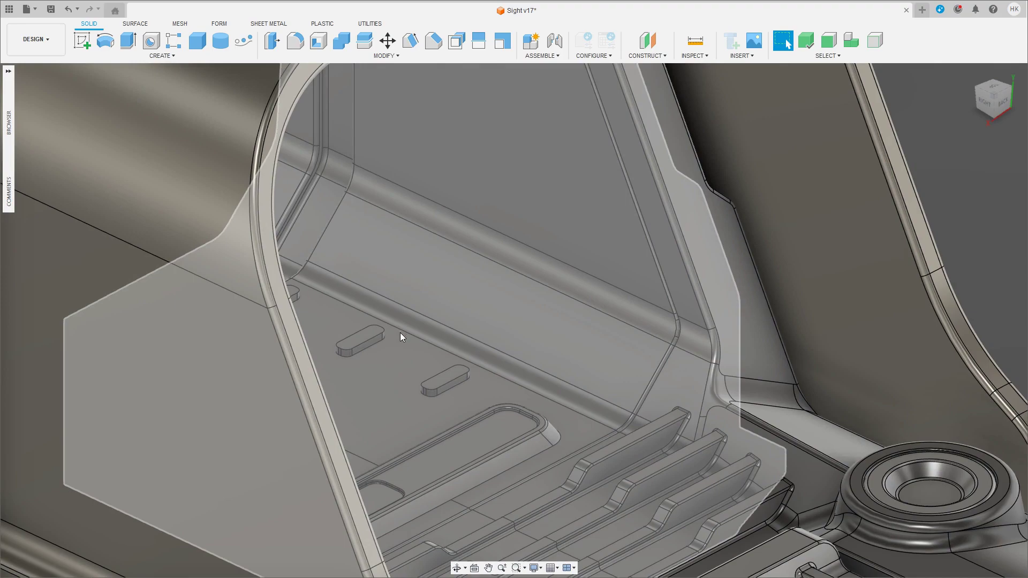
mouse_move(534, 345)
shift+middle_down()
mouse_move(578, 362)
mouse_move(537, 351)
mouse_move(429, 360)
mouse_move(505, 367)
mouse_move(571, 338)
shift+middle_up()
scroll(572, 338, up, 3)
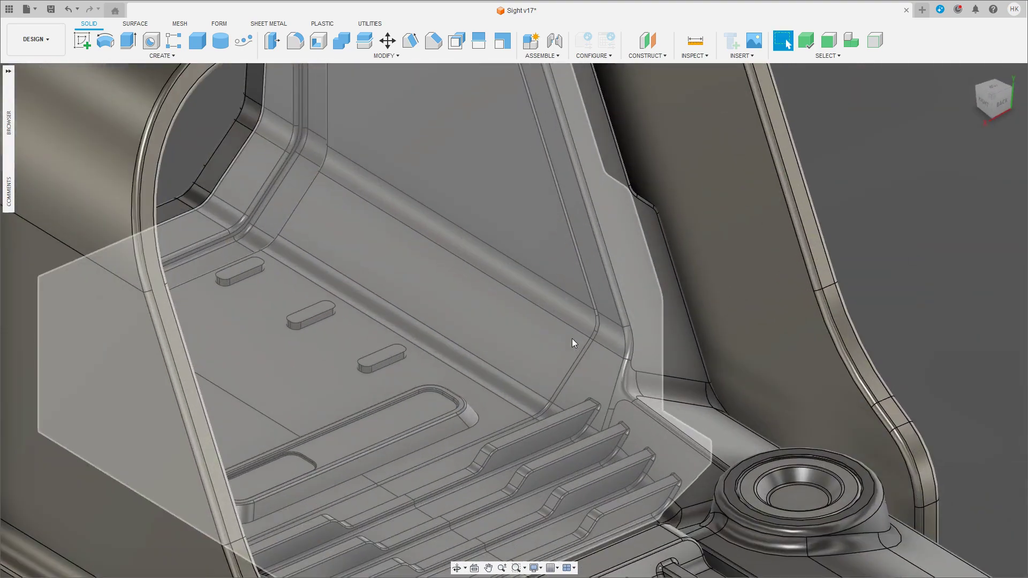
scroll(492, 326, up, 3)
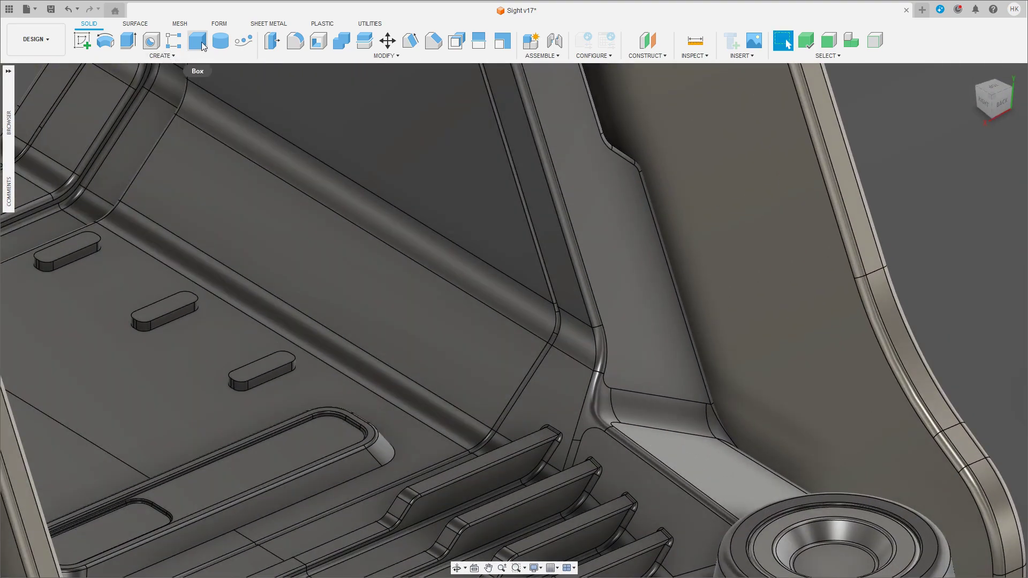
click(198, 40)
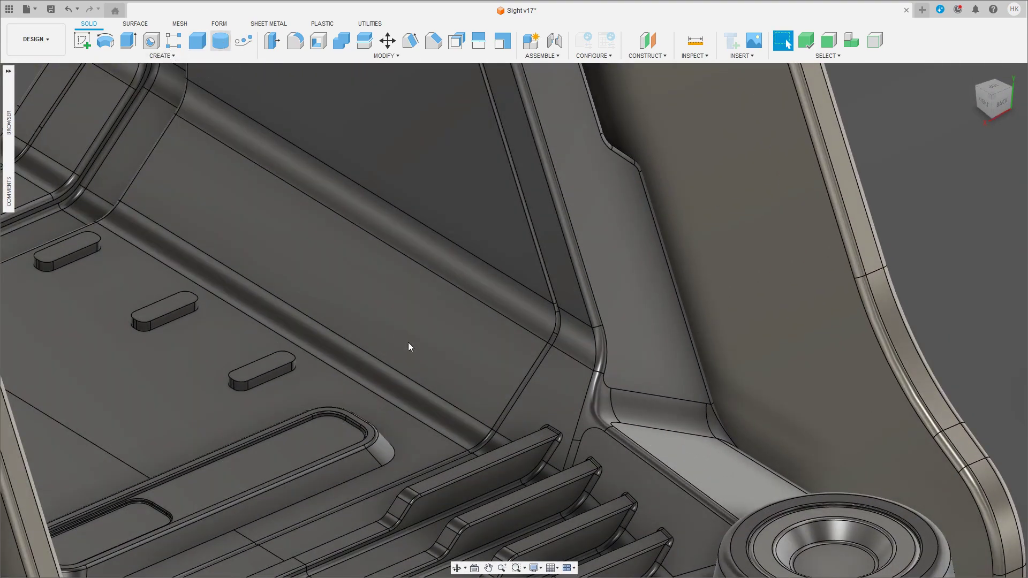
click(468, 352)
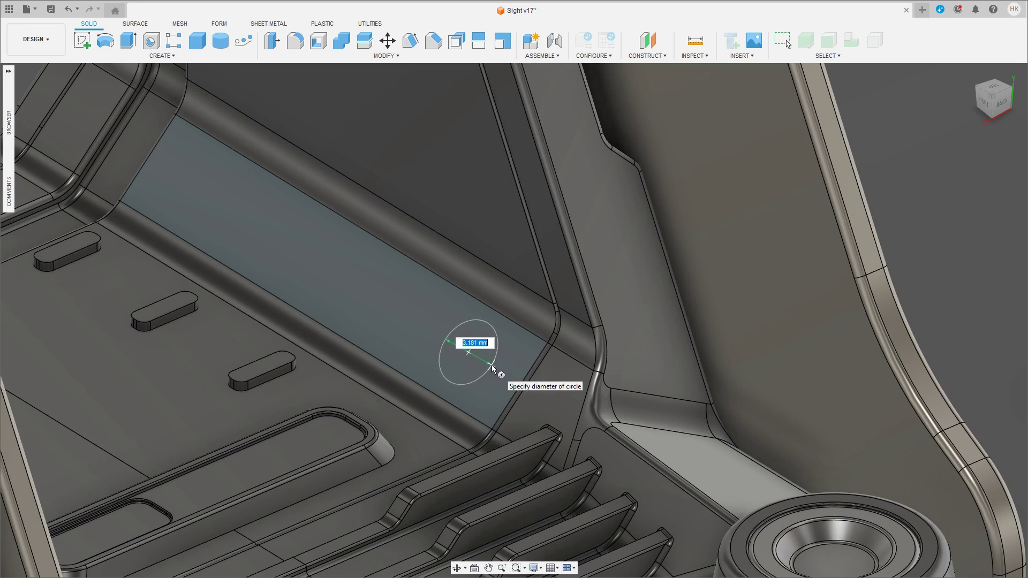
Step: Cut a 2 mm diameter, 0.65 mm deep round hole into the inner wall face
text(3)
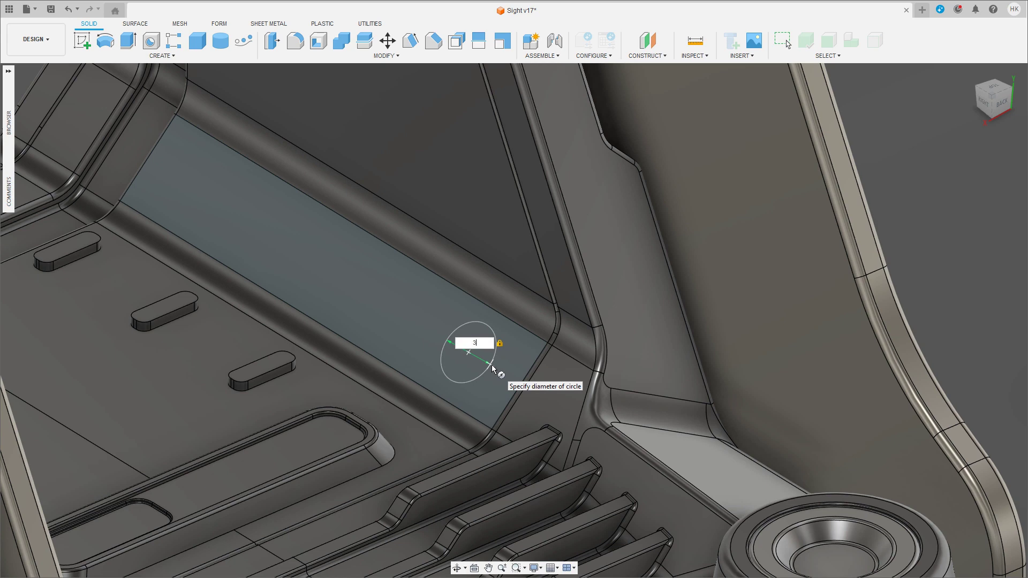
key(Return)
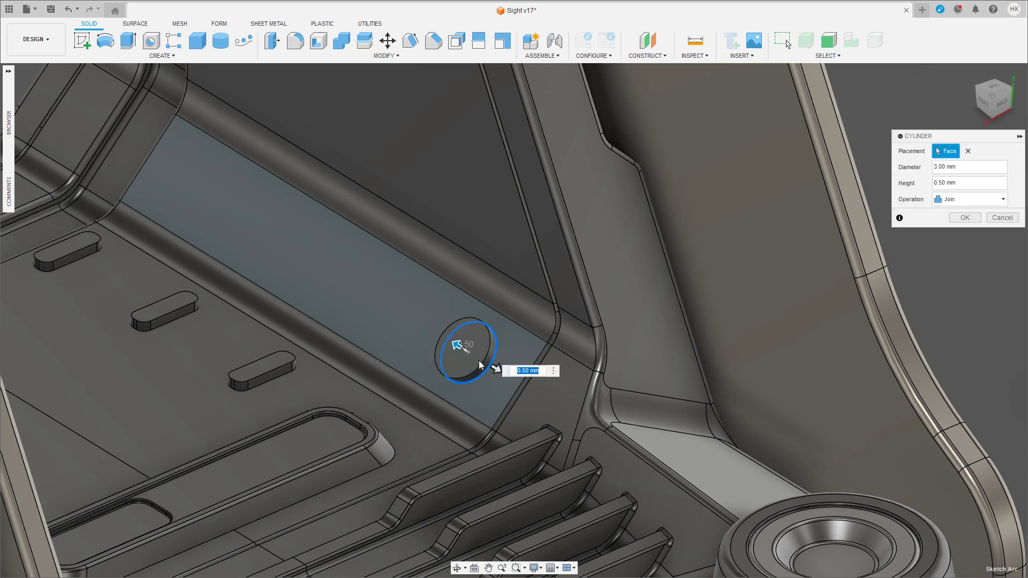
drag(455, 344, 466, 356)
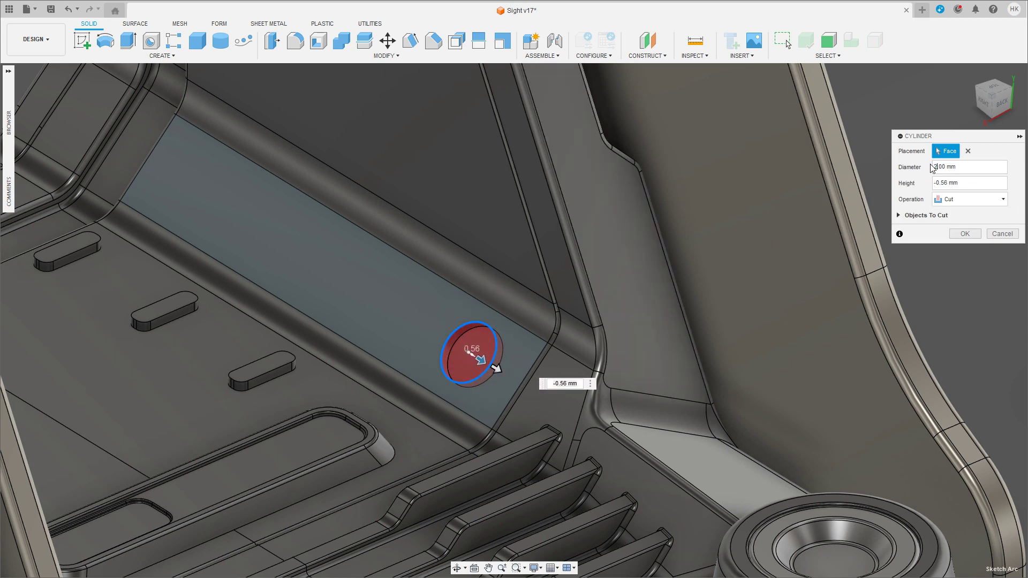
text(2)
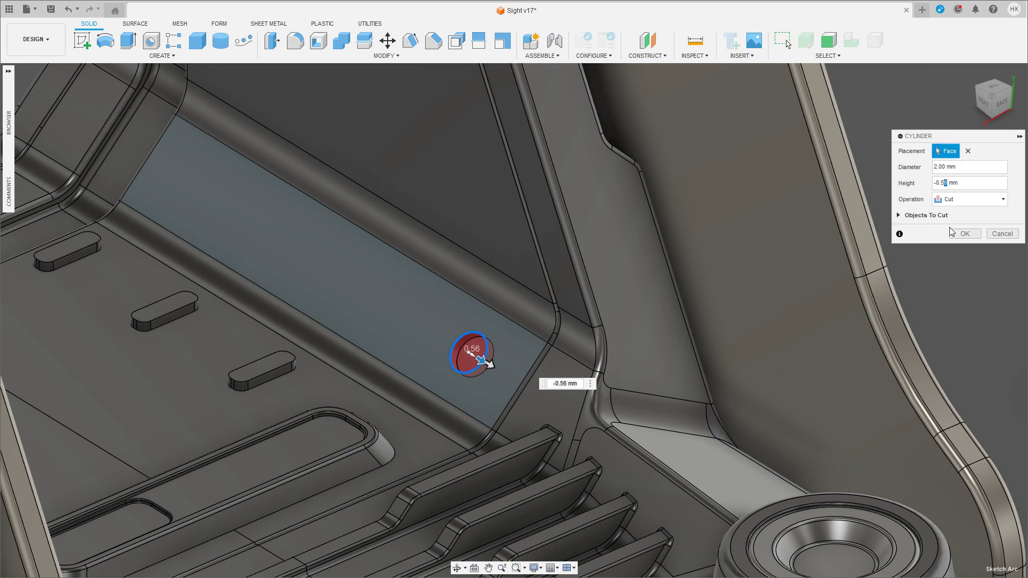
key(BackSpace)
text(7)
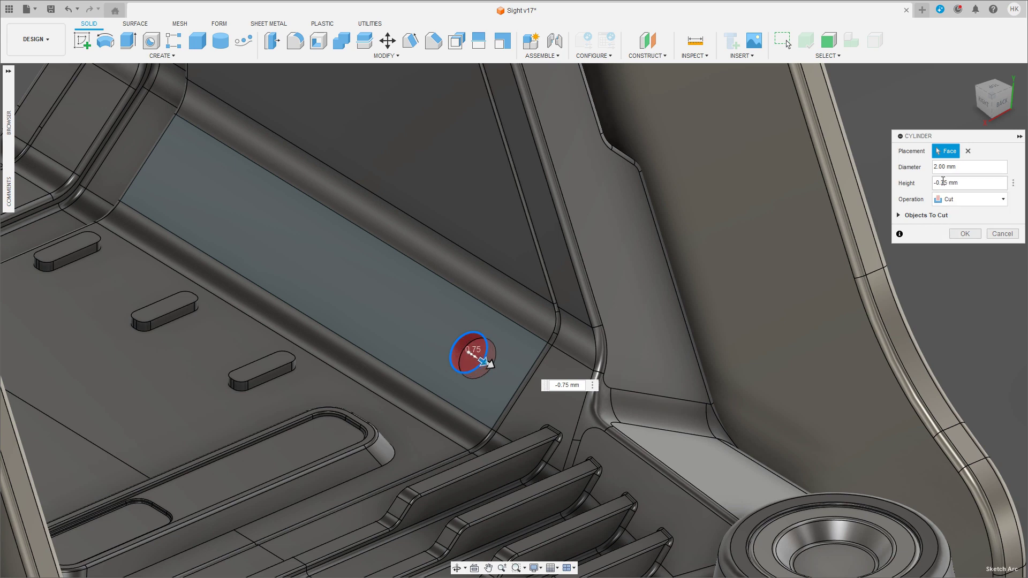
text(6)
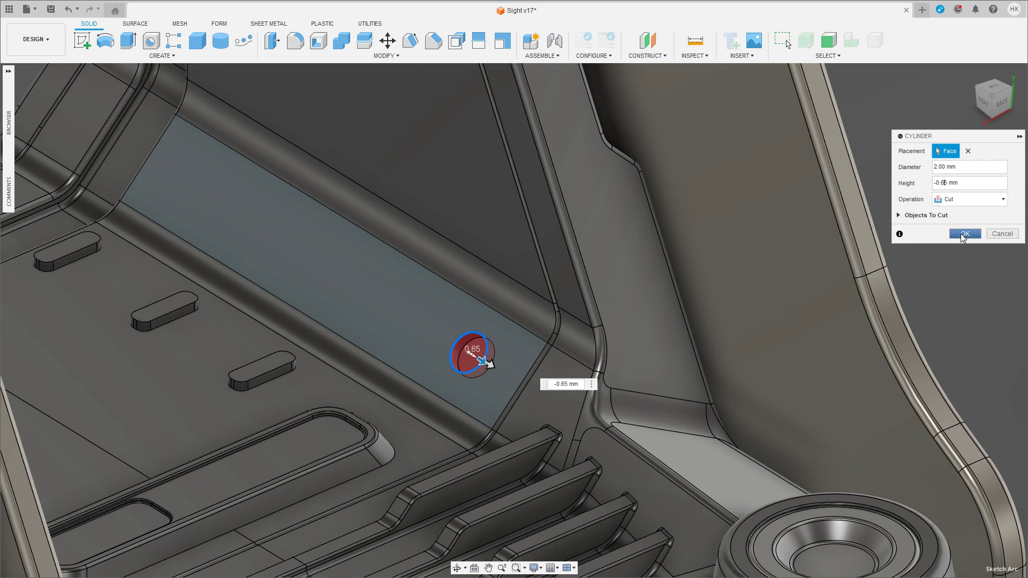
key(Return)
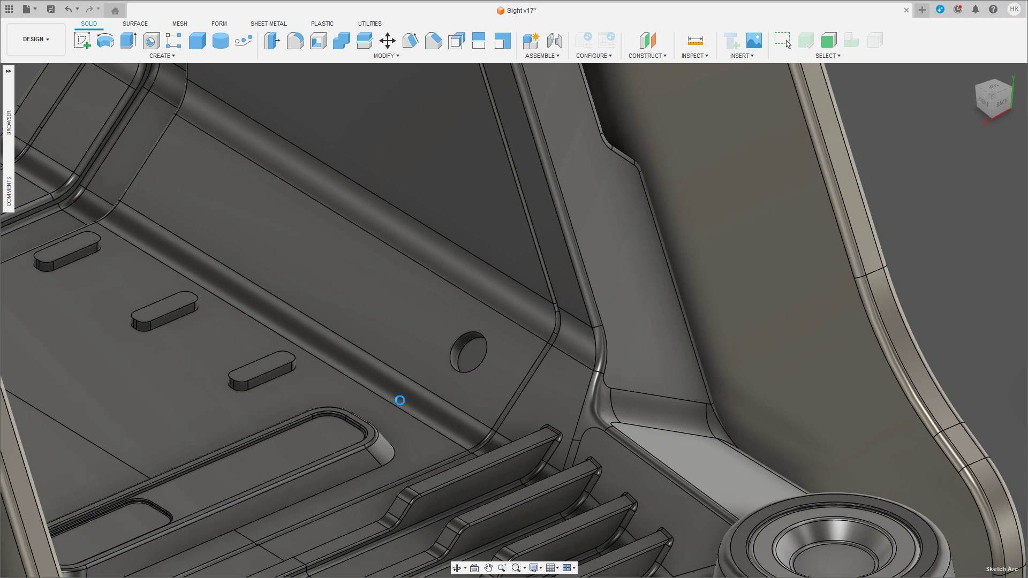
Step: Draft the hole's cylindrical wall 30 degrees, pulling from the hole bottom
click(787, 44)
scroll(519, 336, up, 5)
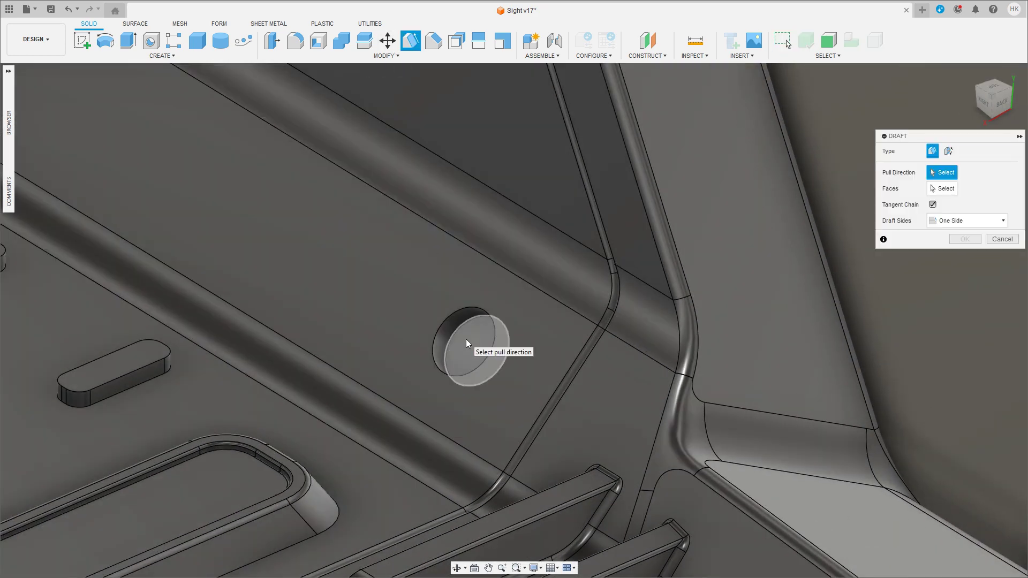
click(466, 339)
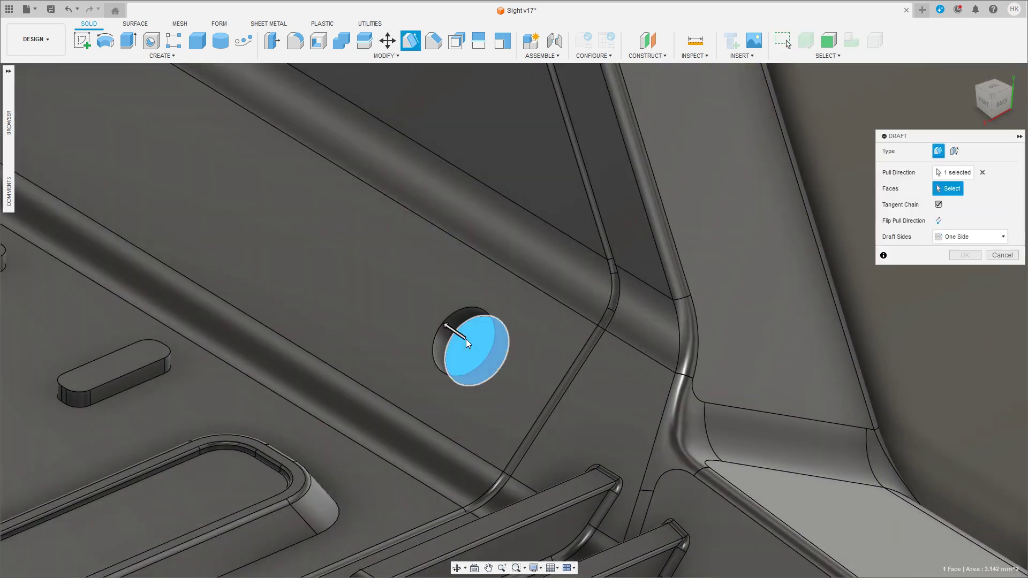
click(440, 340)
mouse_move(419, 347)
shift+middle_down()
mouse_move(422, 321)
mouse_move(409, 305)
shift+middle_up()
drag(409, 305, 378, 312)
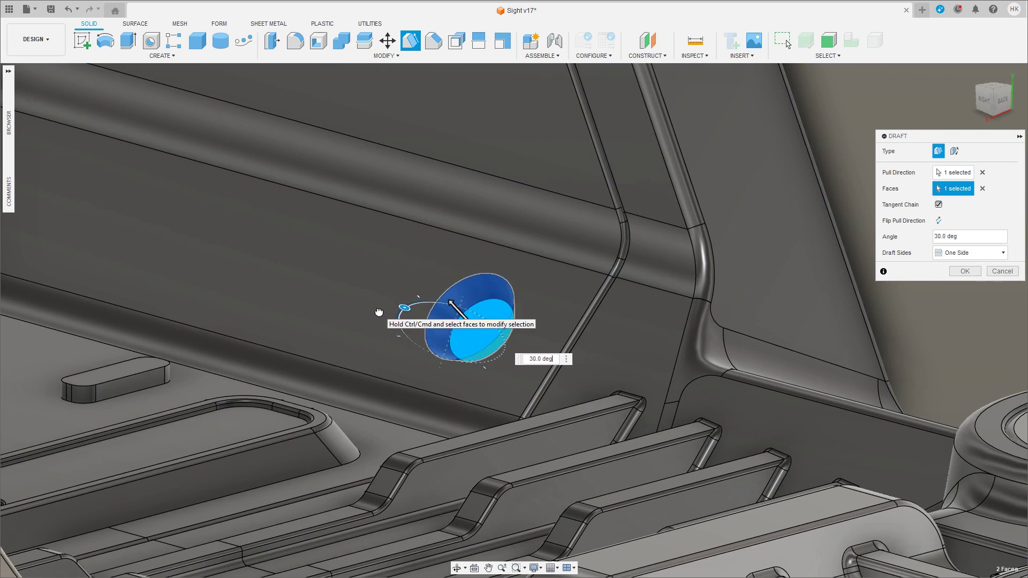
drag(378, 312, 359, 317)
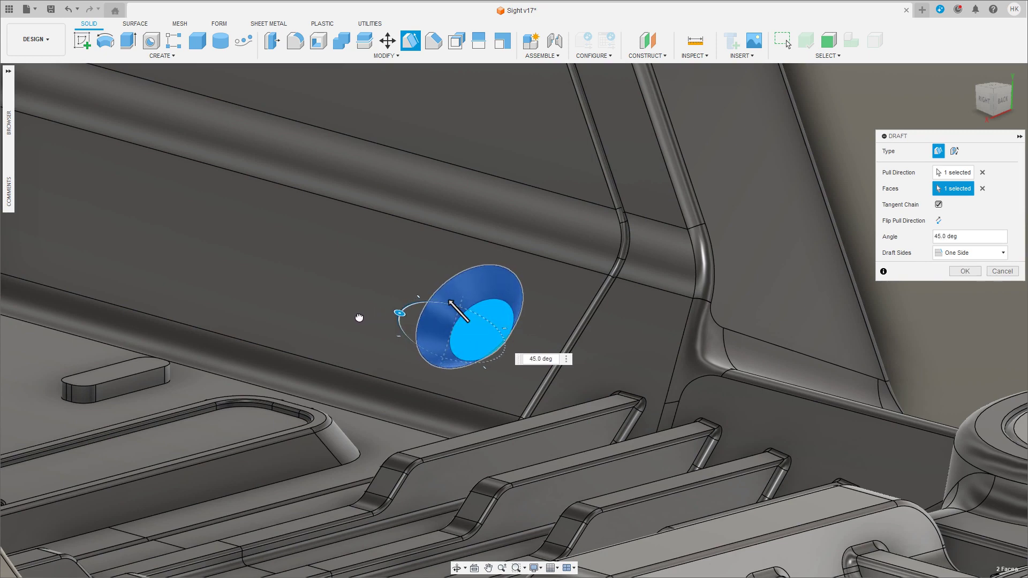
drag(359, 317, 374, 319)
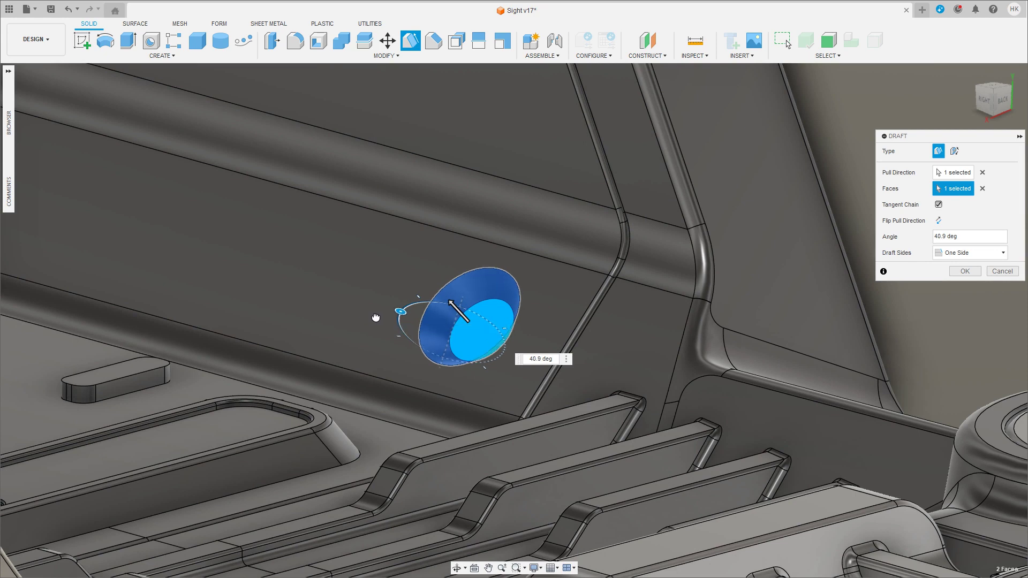
click(541, 359)
text(30)
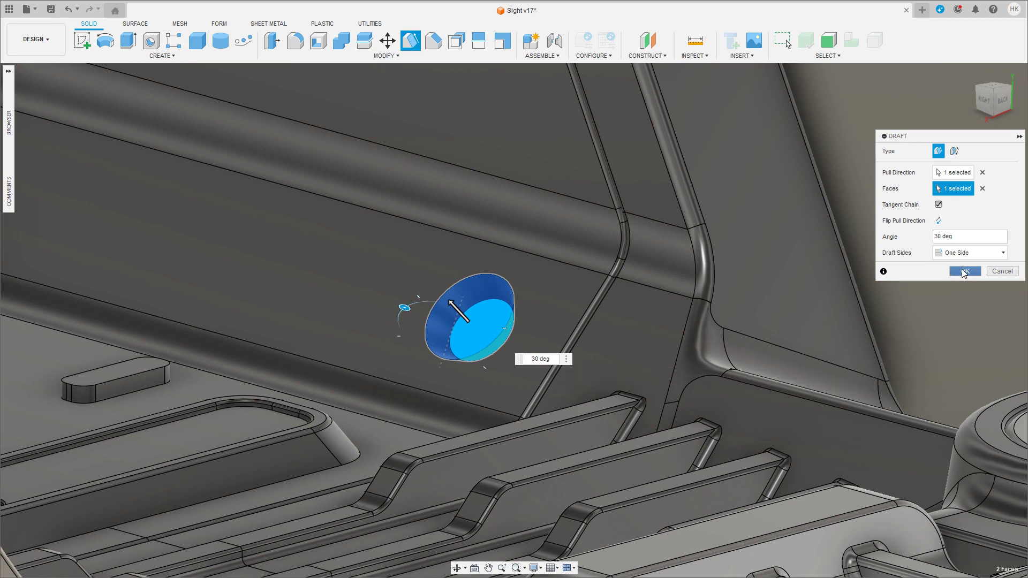
click(963, 272)
mouse_move(471, 301)
shift+middle_down()
mouse_move(470, 334)
mouse_move(481, 333)
shift+middle_up()
Step: Move the small hole's floor face 0.2 mm
key(m)
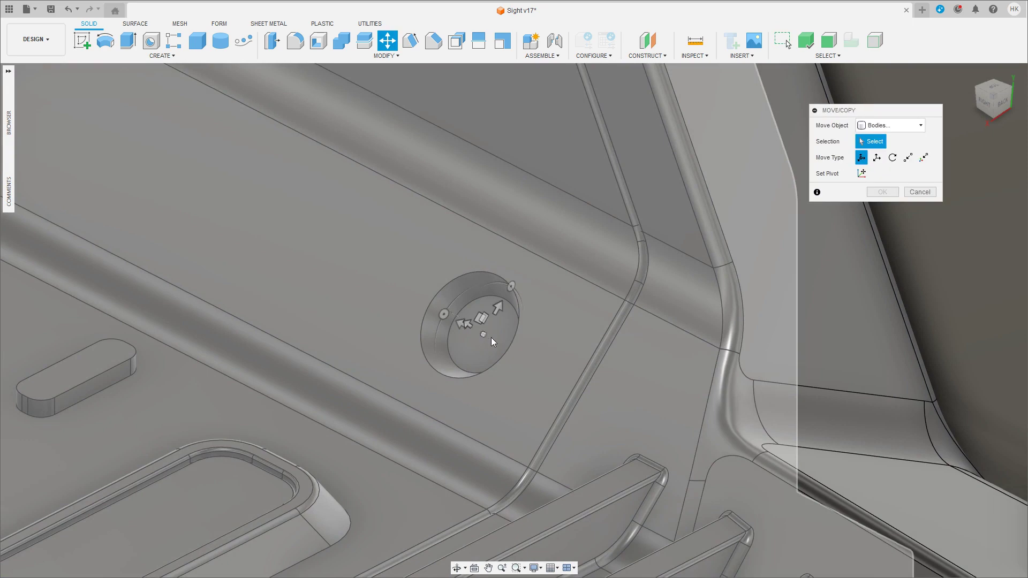
click(905, 193)
mouse_move(479, 333)
shift+middle_down()
mouse_move(554, 311)
mouse_move(460, 332)
shift+middle_up()
click(458, 332)
key(m)
drag(436, 310, 516, 352)
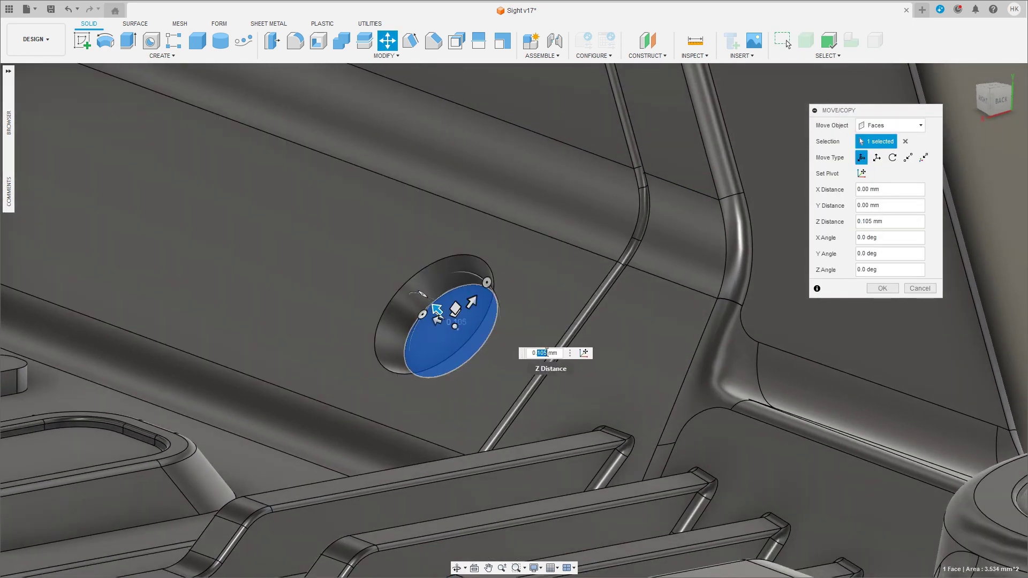
text(1)
key(BackSpace)
text(2)
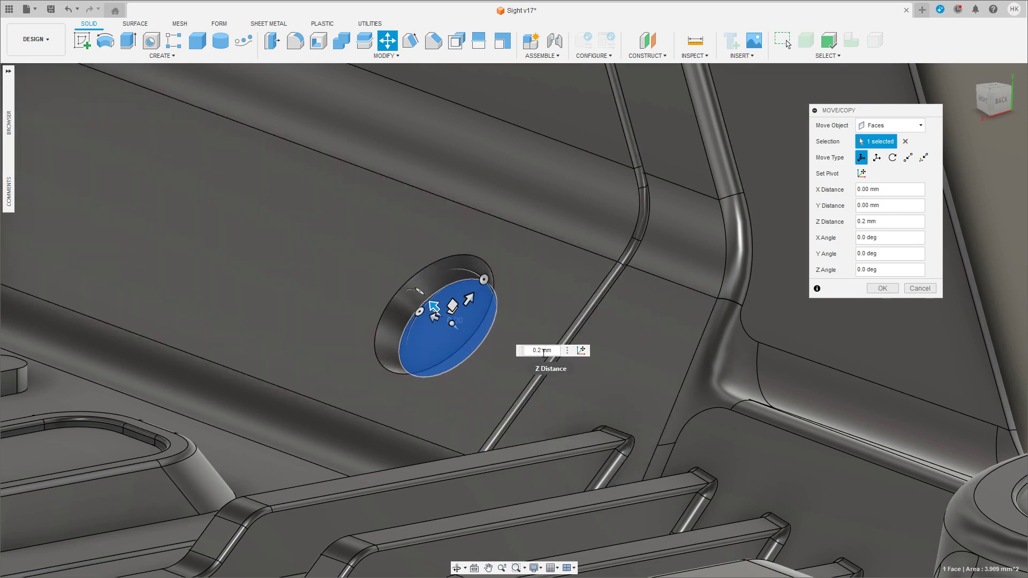
click(882, 288)
Step: Offset the hole's inner wall face by 0.15 mm to narrow the hole
scroll(368, 271, up, 5)
shift+middle_drag(367, 271, 429, 298)
click(430, 298)
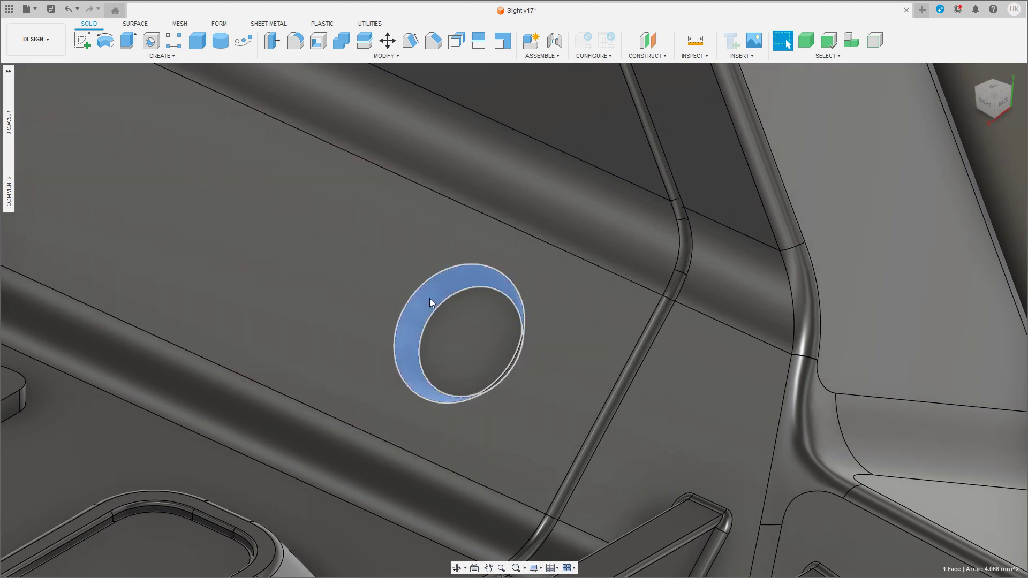
key(q)
drag(438, 307, 434, 306)
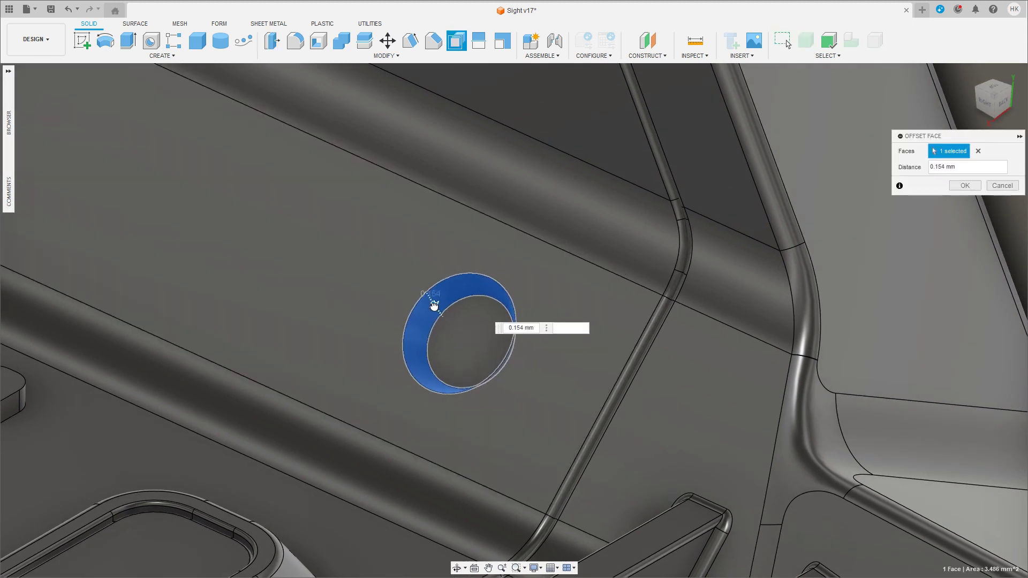
click(519, 326)
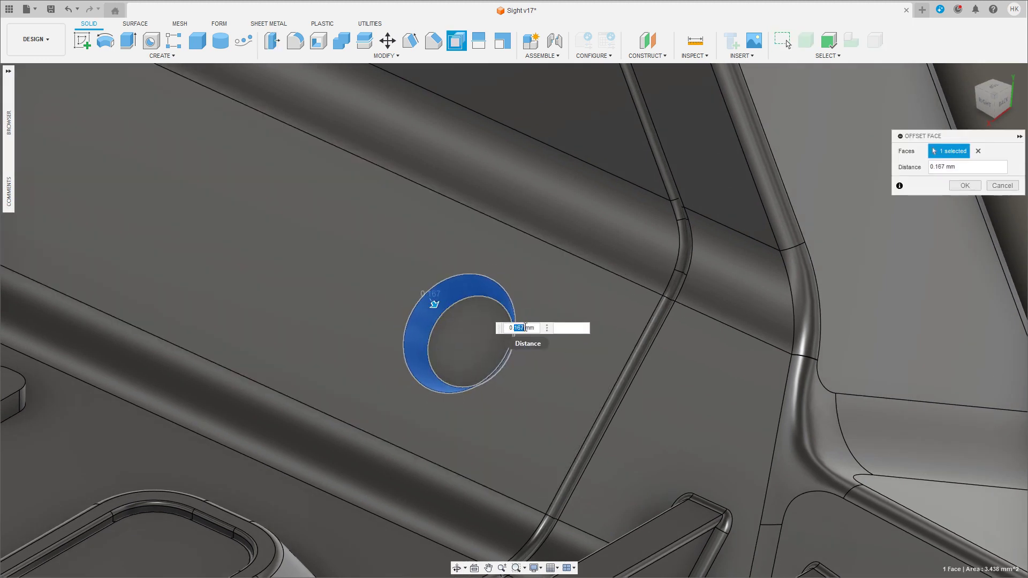
text(0.15)
key(Return)
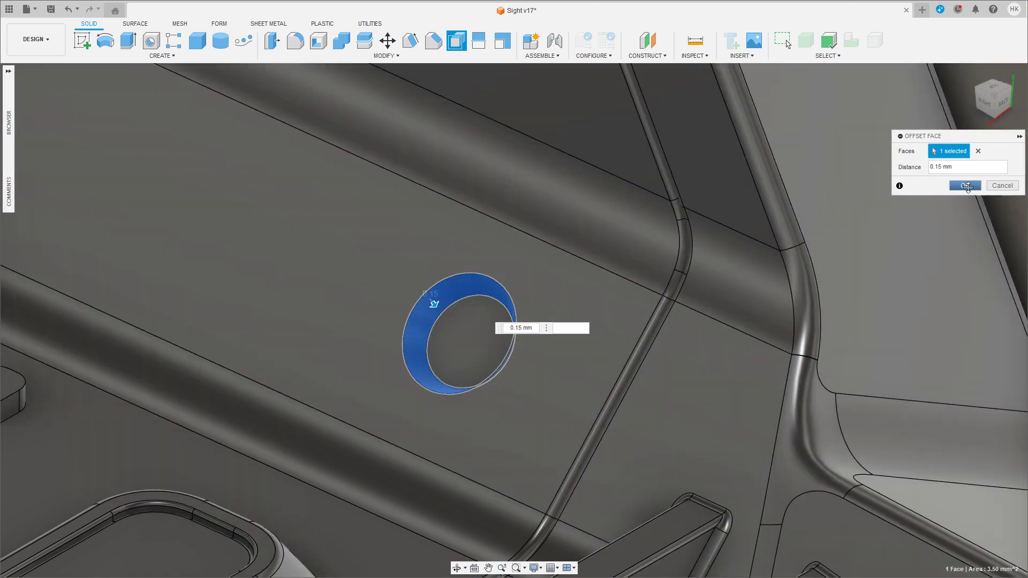
key(Return)
shift+middle_drag(631, 386, 599, 349)
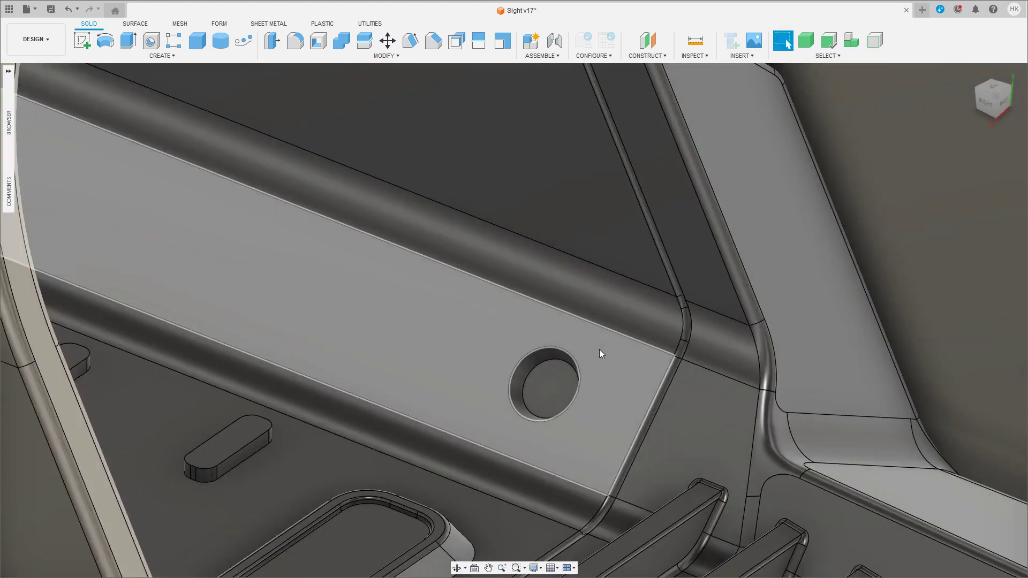
scroll(599, 349, up, 2)
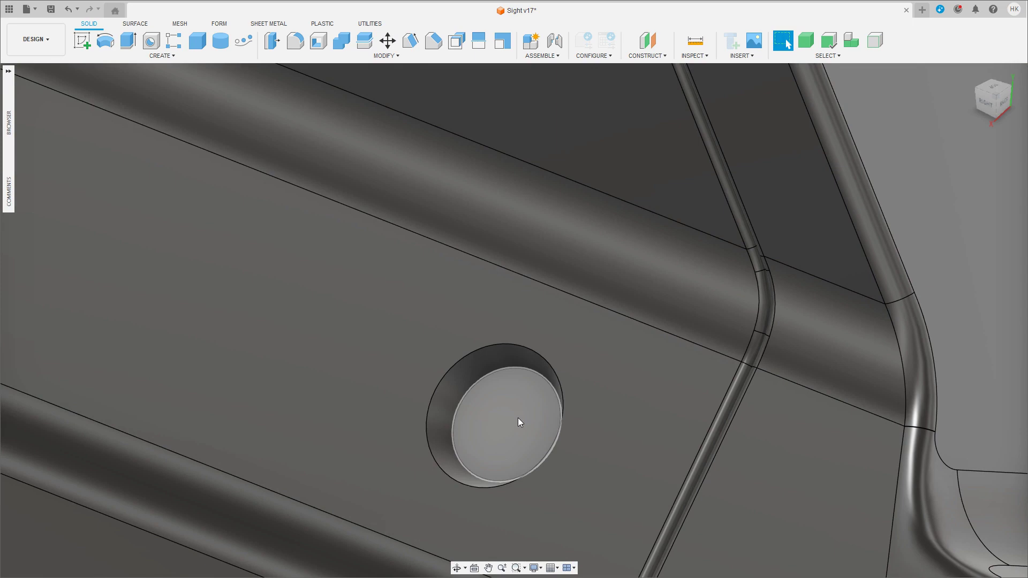
Step: Draft the round hole's wall 10° using the hole bottom as pull direction
click(410, 40)
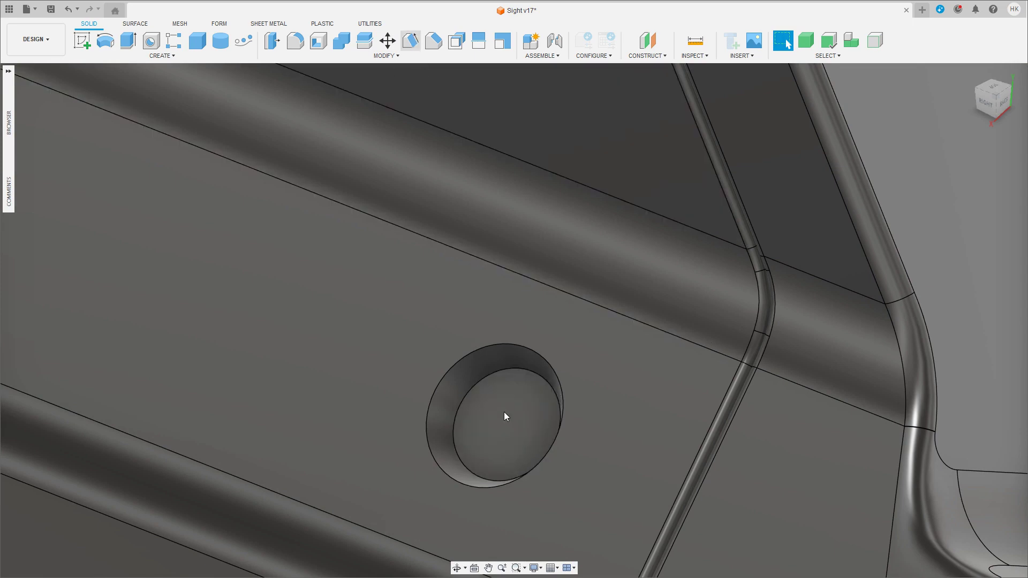
click(503, 412)
click(449, 396)
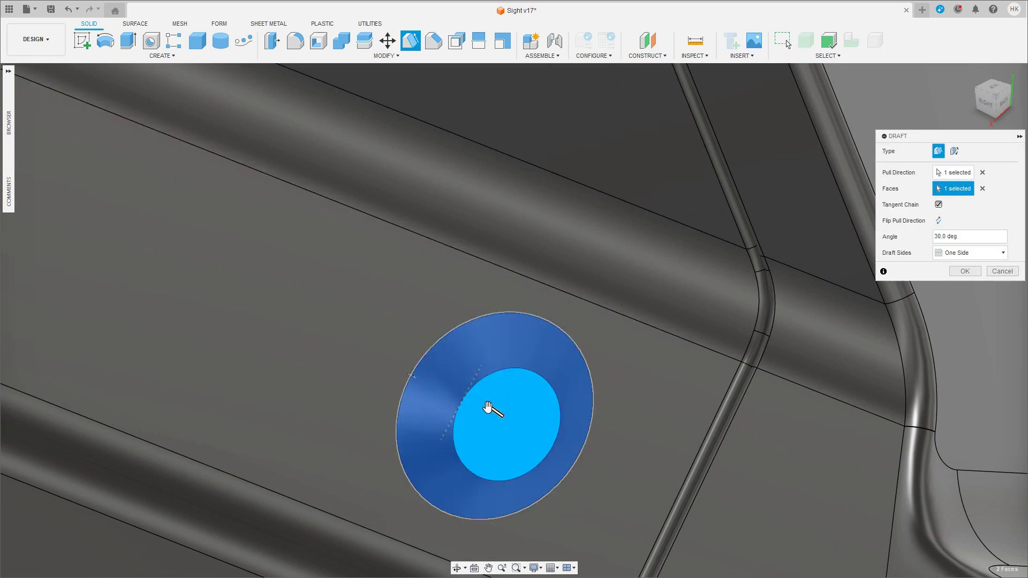
shift+middle_drag(487, 408, 497, 394)
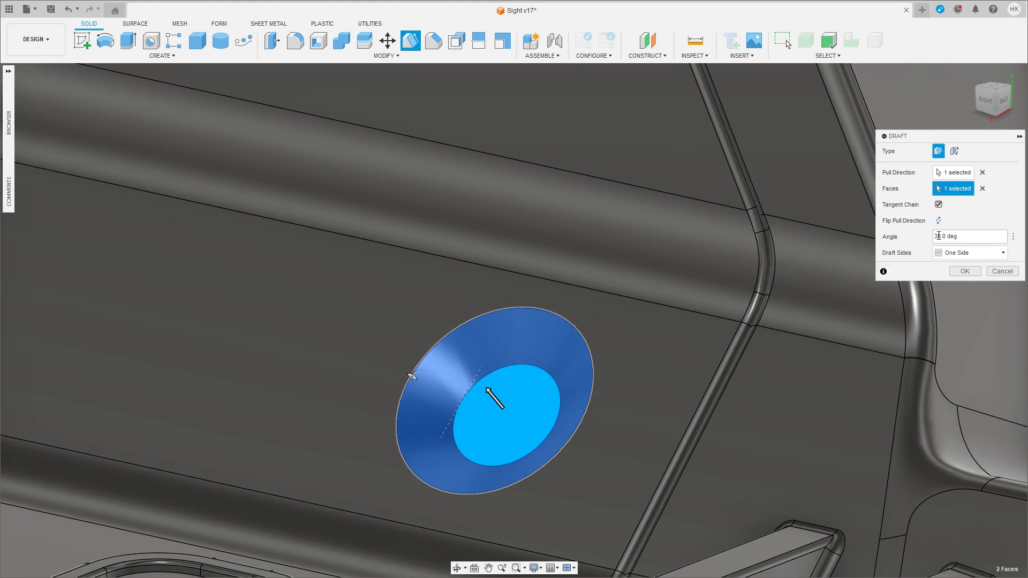
mouse_move(615, 390)
shift+middle_down()
mouse_move(642, 400)
mouse_move(631, 396)
shift+middle_up()
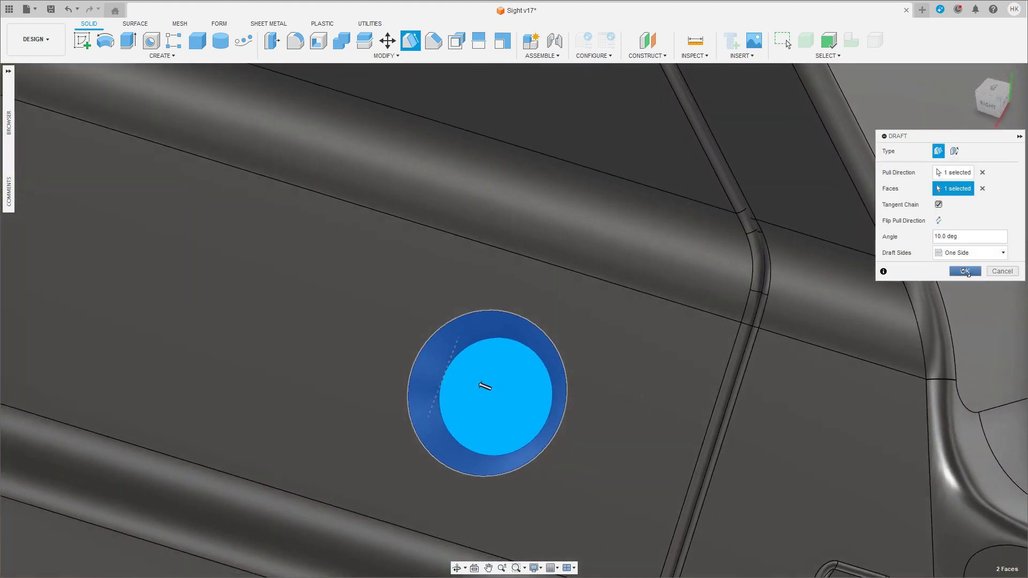
click(965, 271)
mouse_move(515, 412)
shift+middle_down()
mouse_move(639, 410)
mouse_move(637, 400)
mouse_move(734, 333)
shift+middle_up()
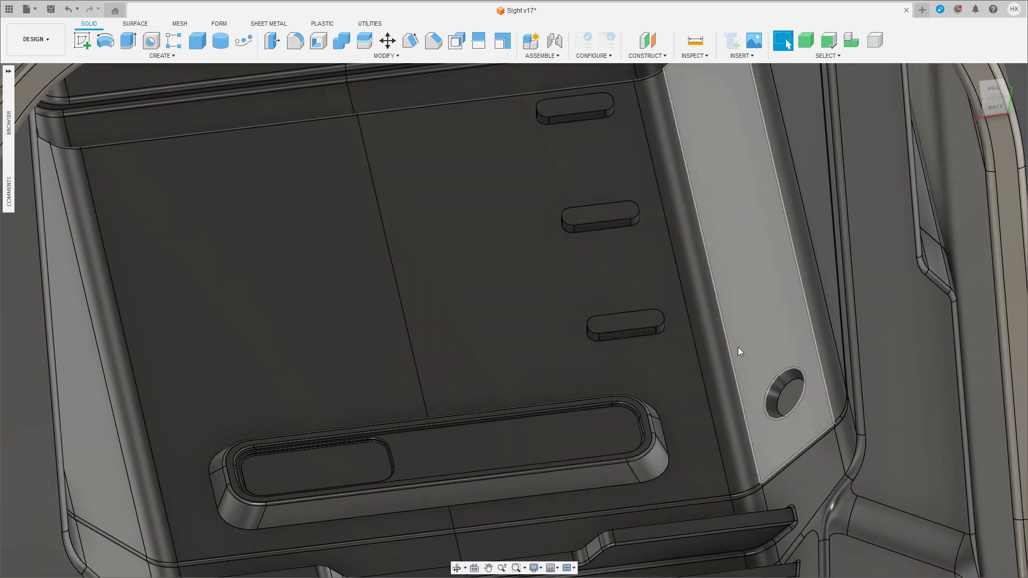
Step: Start a Faces-type Mirror of the hole's wall and bottom faces
click(786, 392)
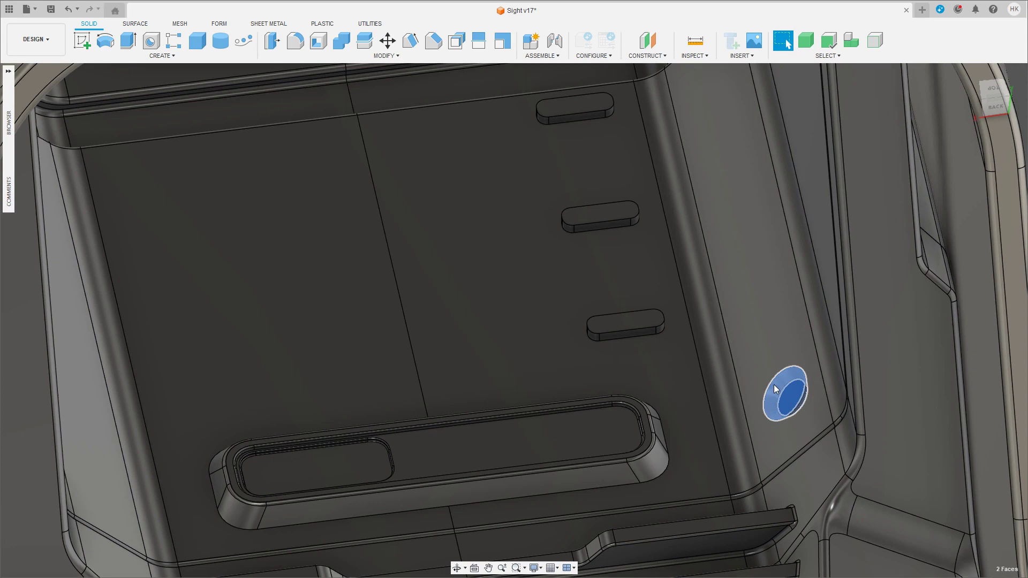
click(980, 151)
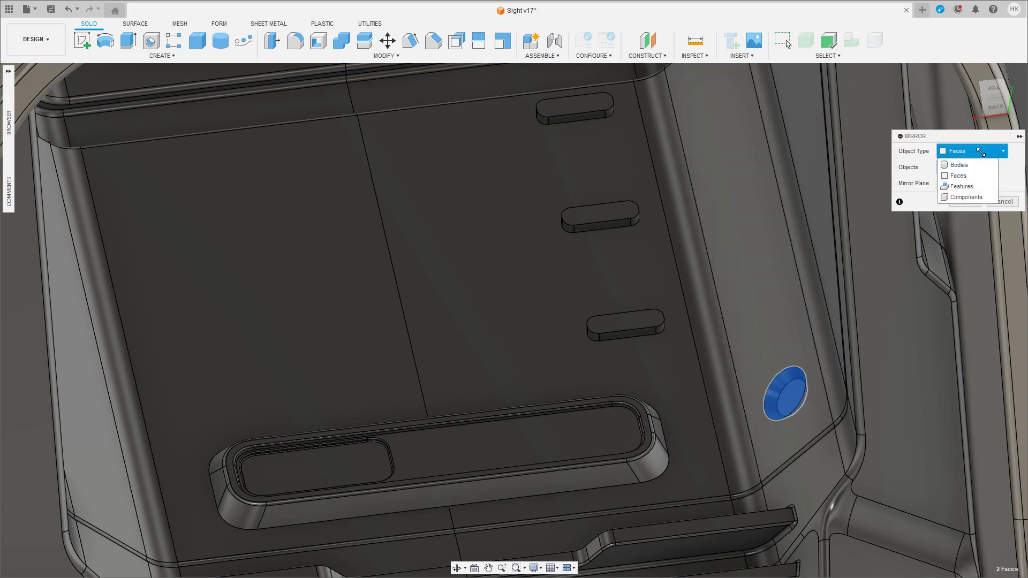
click(962, 186)
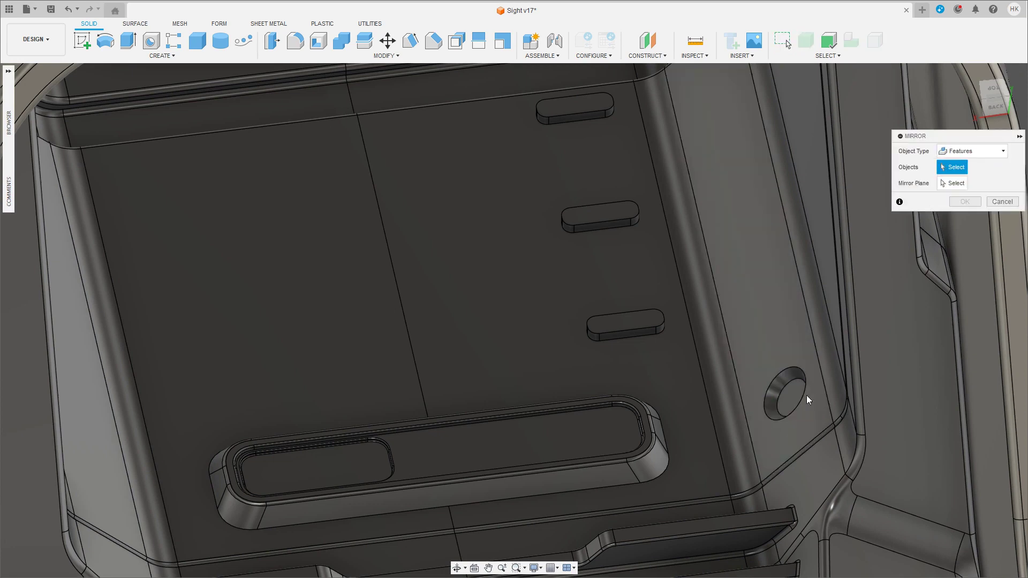
click(980, 151)
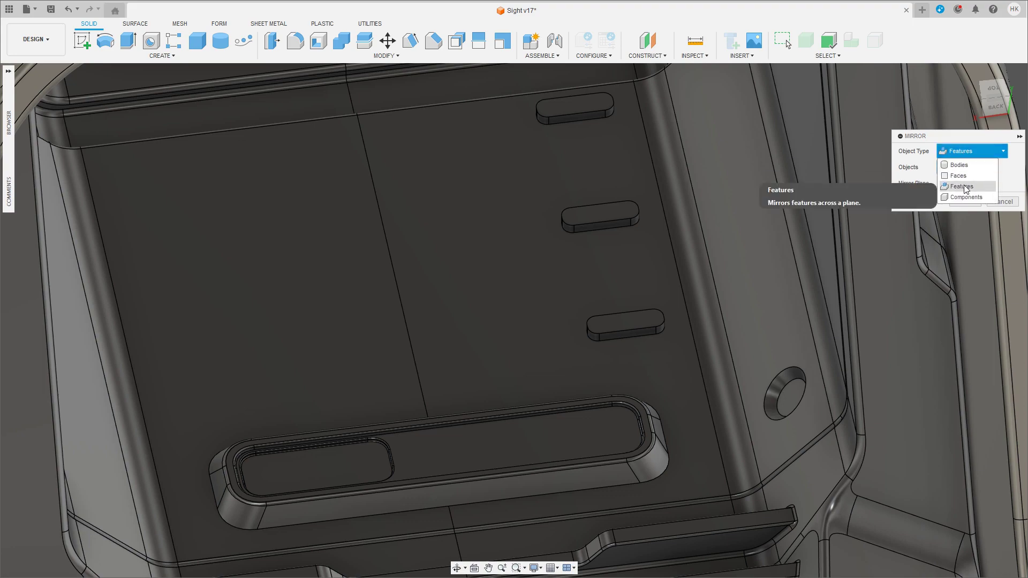
click(958, 174)
click(780, 392)
scroll(749, 332, down, 5)
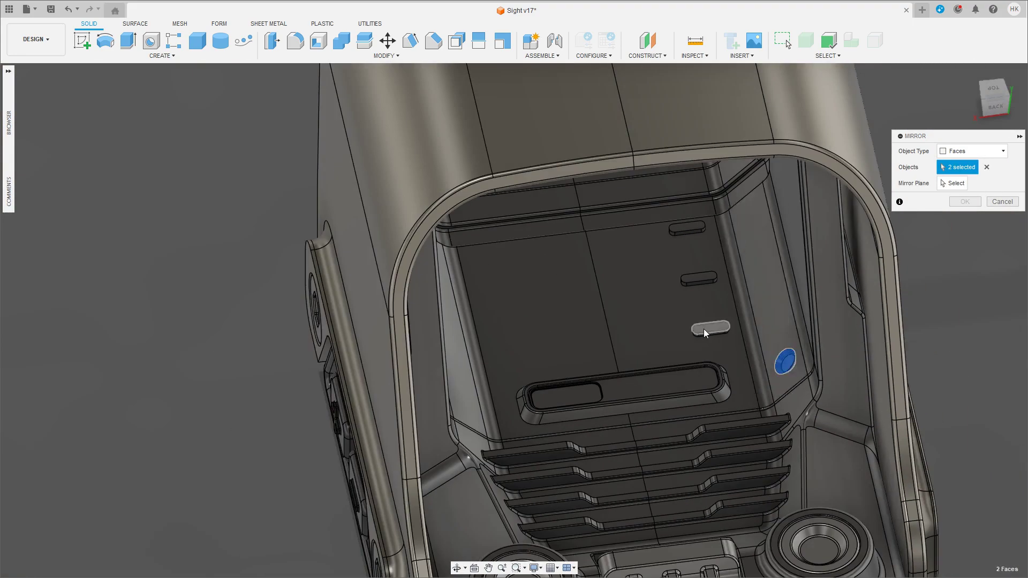
shift+middle_drag(703, 328, 483, 310)
scroll(883, 134, down, 5)
Step: Mirror across the housing's middle plane and confirm, which errors
click(956, 183)
click(733, 177)
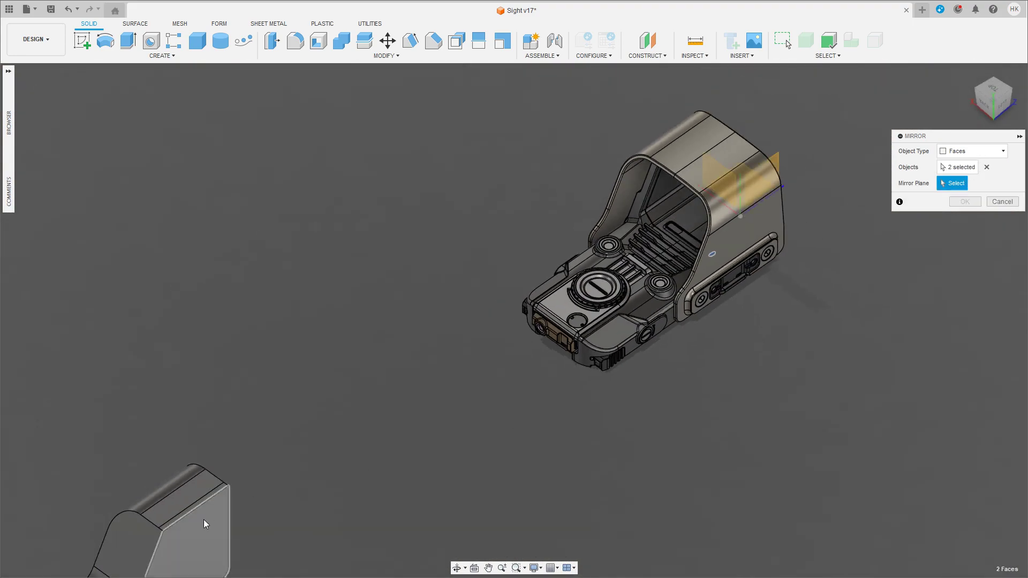
scroll(583, 177, up, 4)
scroll(583, 178, up, 5)
shift+middle_drag(650, 246, 878, 230)
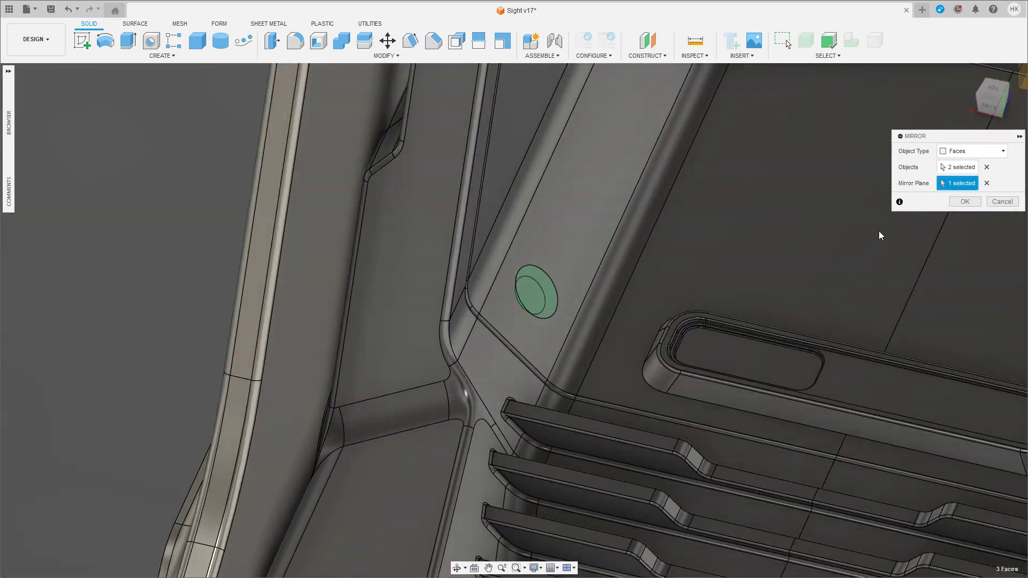
click(964, 201)
scroll(824, 287, down, 3)
shift+middle_drag(714, 323, 460, 294)
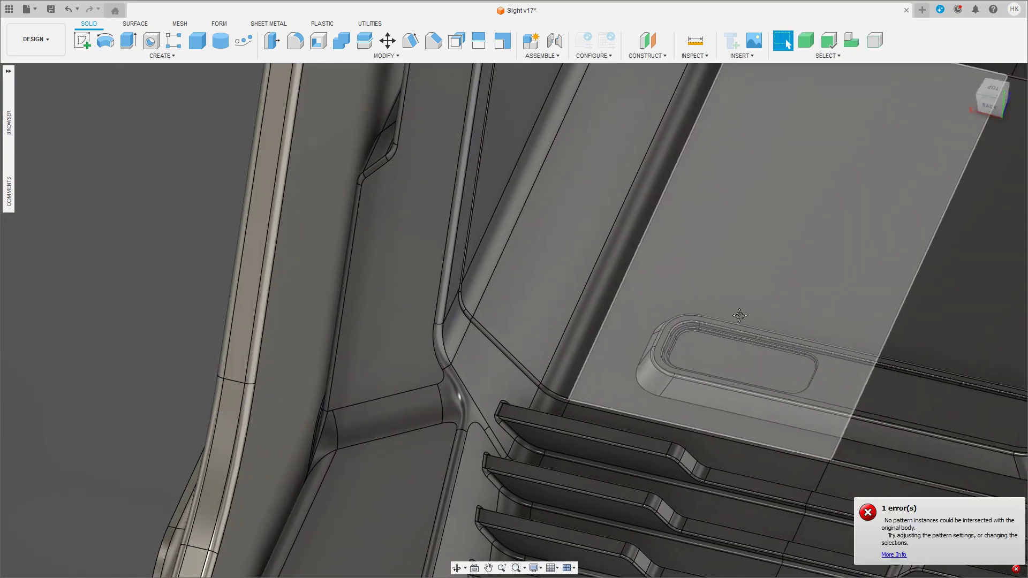
Step: Retry mirroring the hole wall face across a different mirror plane
click(787, 44)
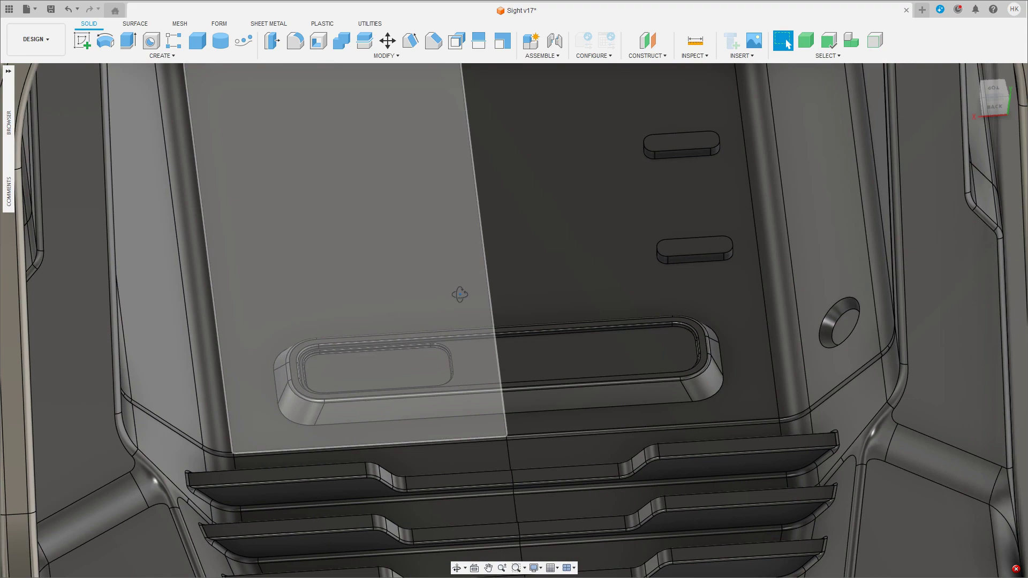
click(837, 309)
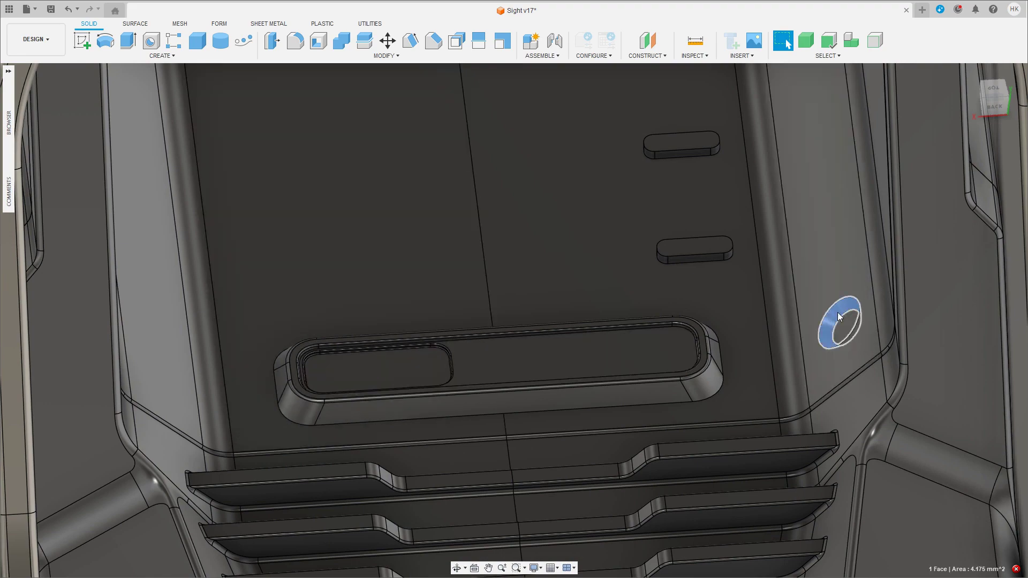
right_drag(838, 309, 930, 236)
scroll(931, 240, down, 10)
shift+middle_drag(643, 321, 375, 268)
scroll(185, 231, up, 8)
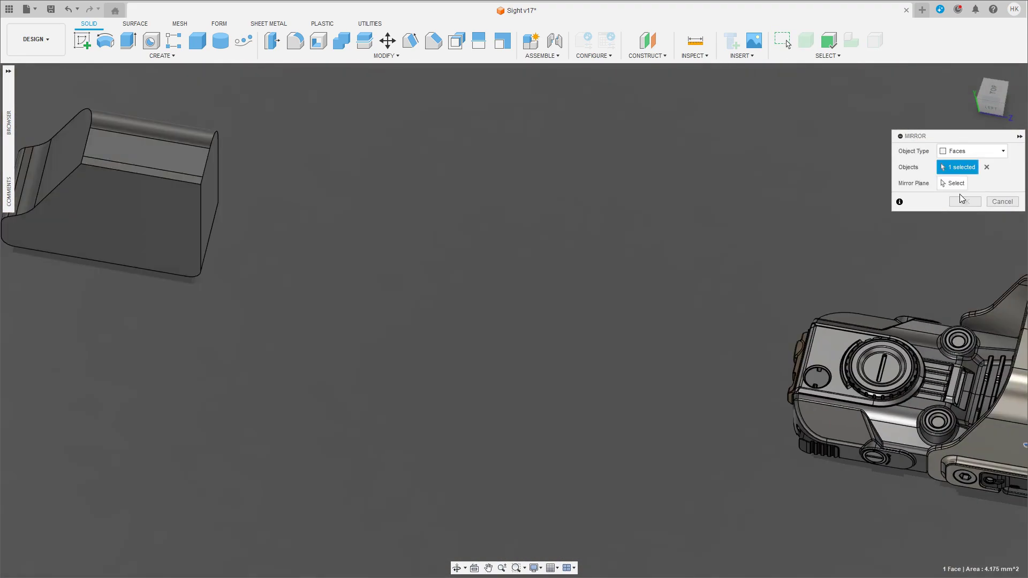
click(185, 230)
shift+middle_drag(185, 230, 643, 348)
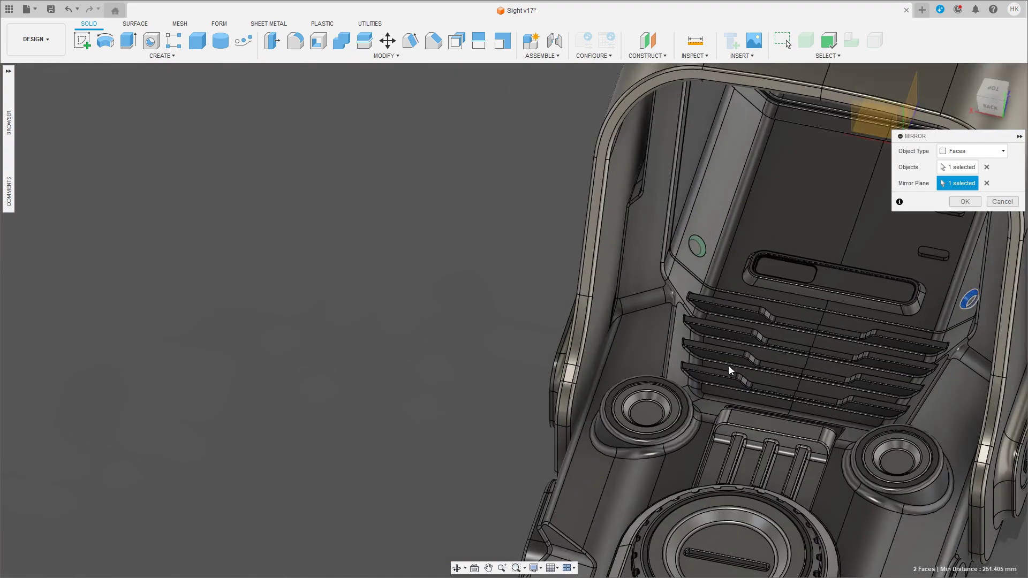
scroll(846, 428, up, 6)
click(963, 202)
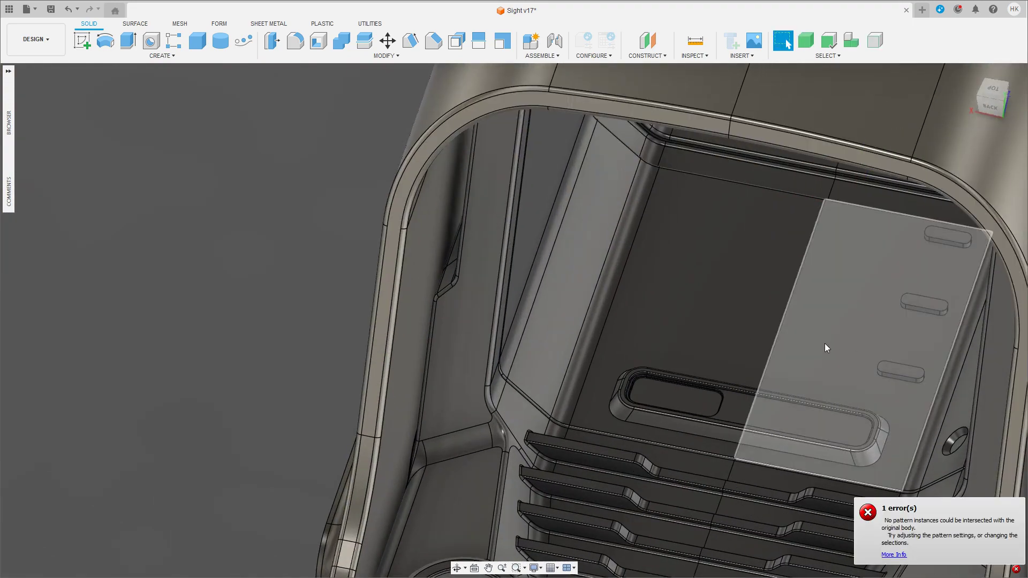
Step: Begin a fillet on the round hole's rim edges, radius still 0.00 mm
mouse_move(824, 343)
shift+middle_down()
mouse_move(654, 234)
mouse_move(731, 201)
mouse_move(644, 247)
mouse_move(641, 217)
shift+middle_up()
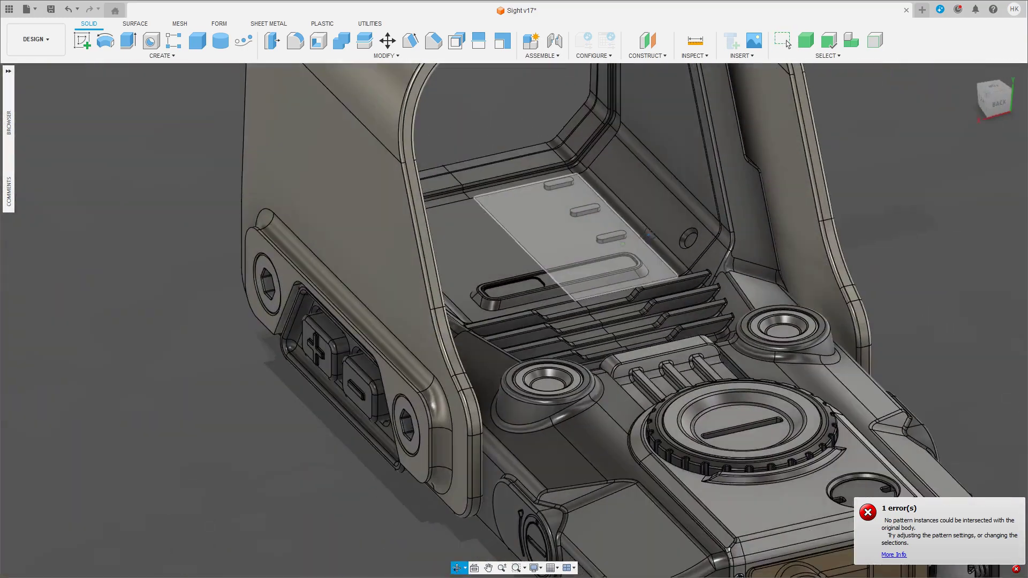
scroll(670, 286, up, 5)
mouse_move(670, 286)
shift+middle_down()
mouse_move(601, 383)
mouse_move(583, 344)
shift+middle_up()
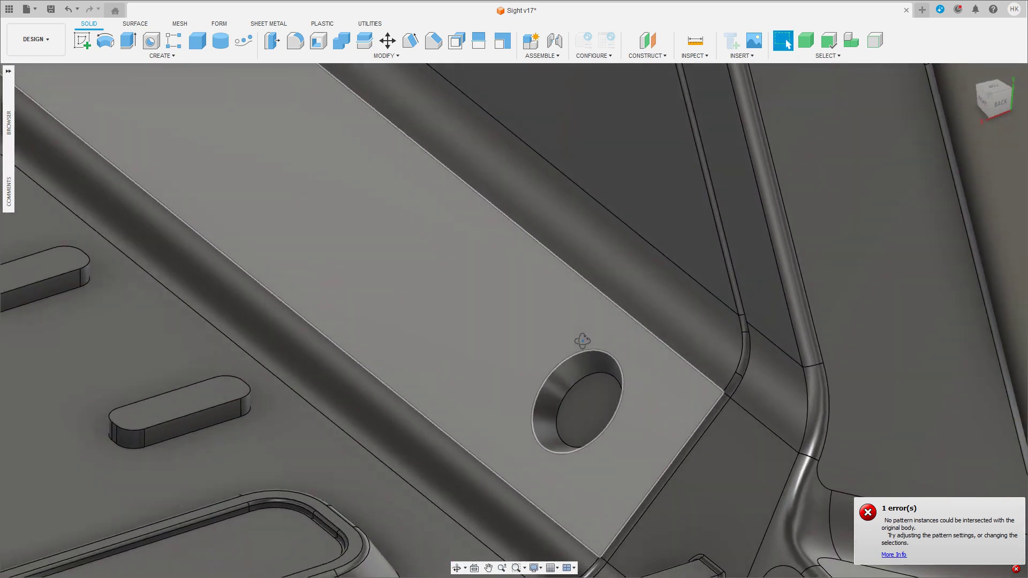
key(f)
click(580, 349)
click(580, 386)
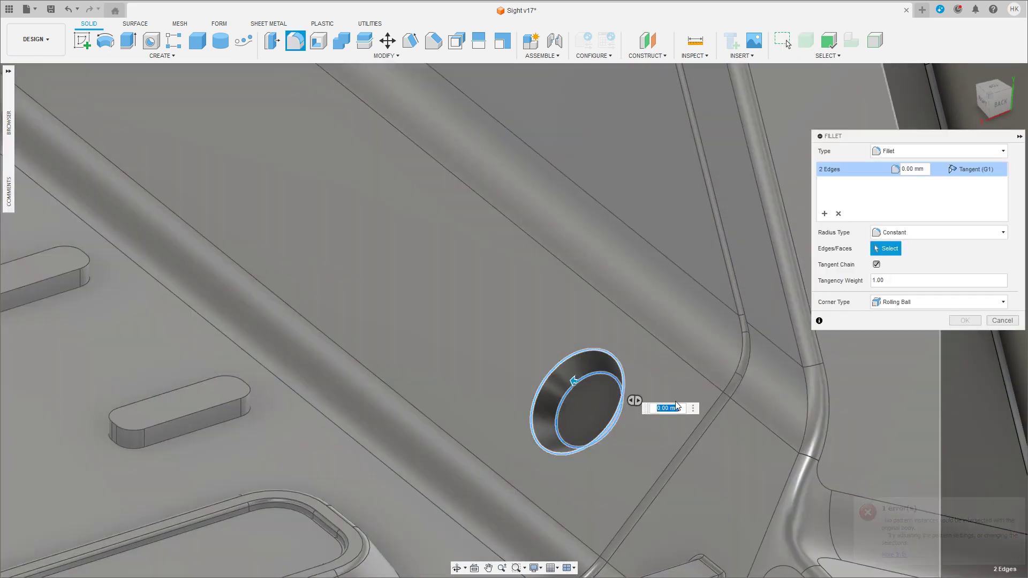
text(1)
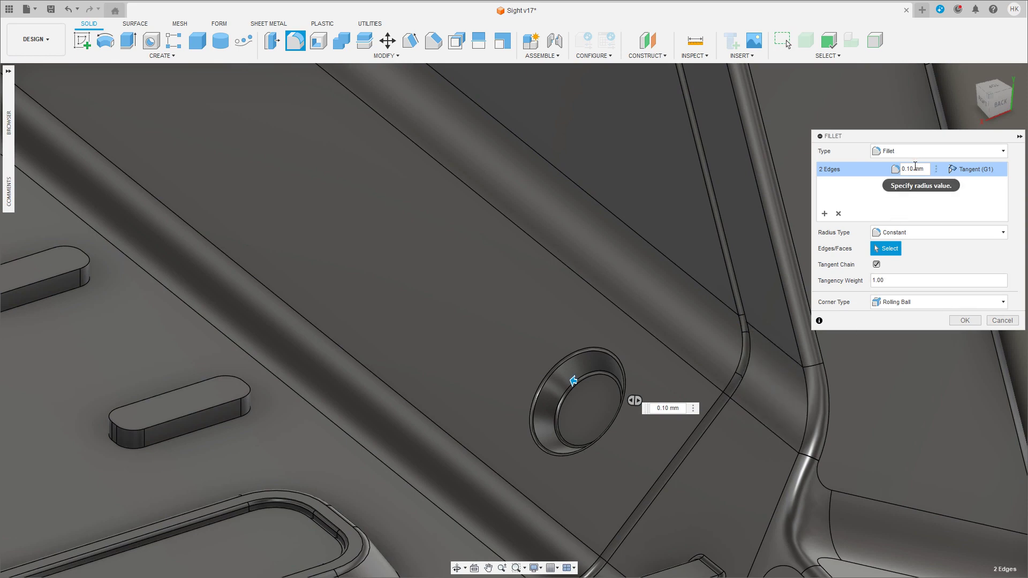
text(2)
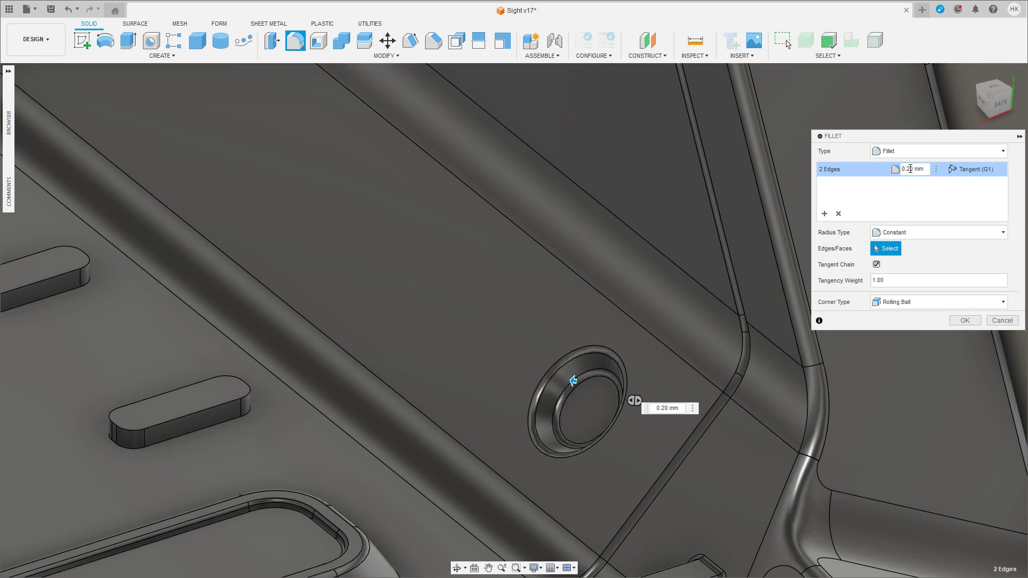
scroll(454, 343, down, 5)
scroll(368, 369, up, 3)
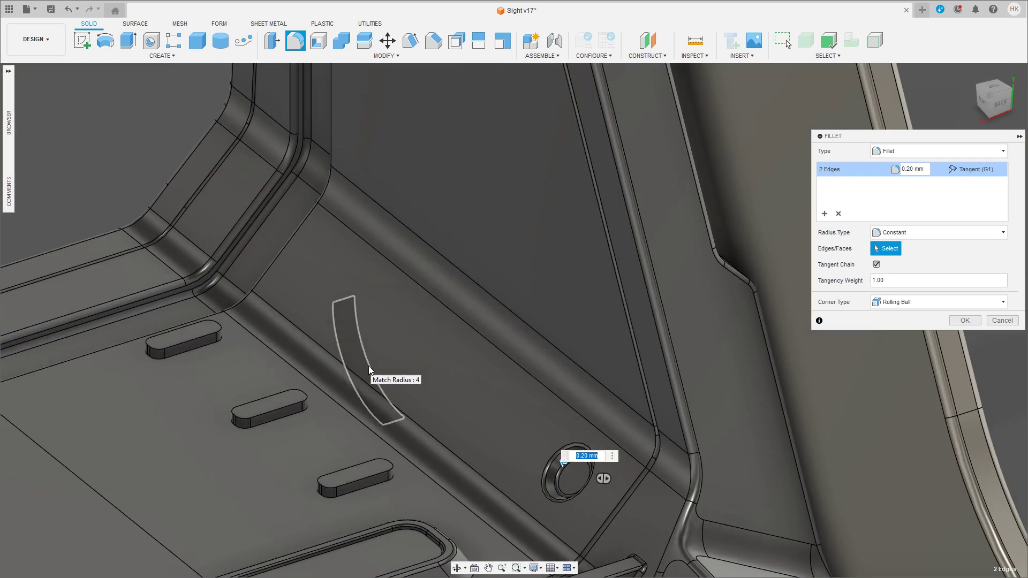
click(963, 321)
middle_drag(445, 300, 419, 318)
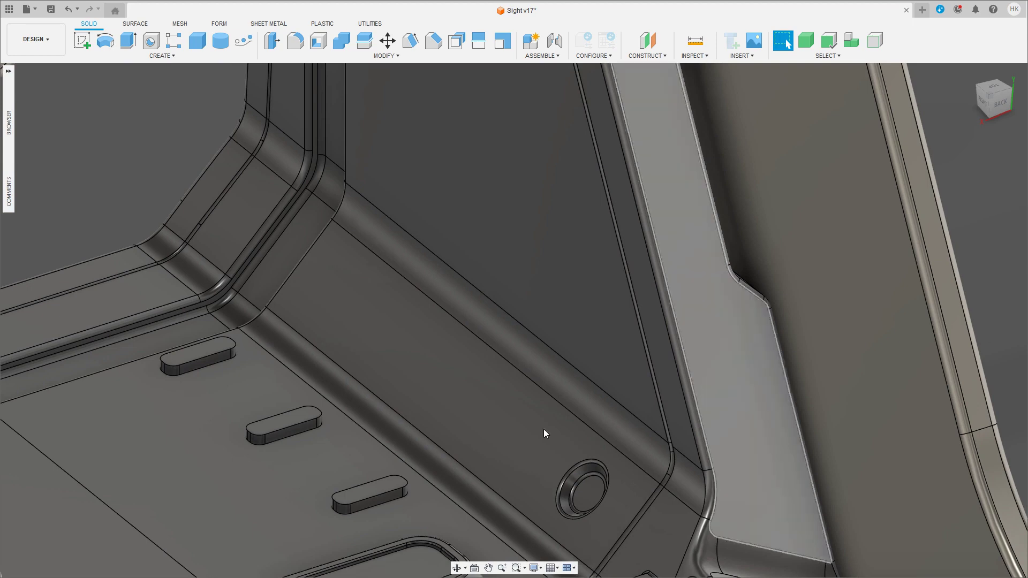
shift+middle_drag(544, 428, 449, 405)
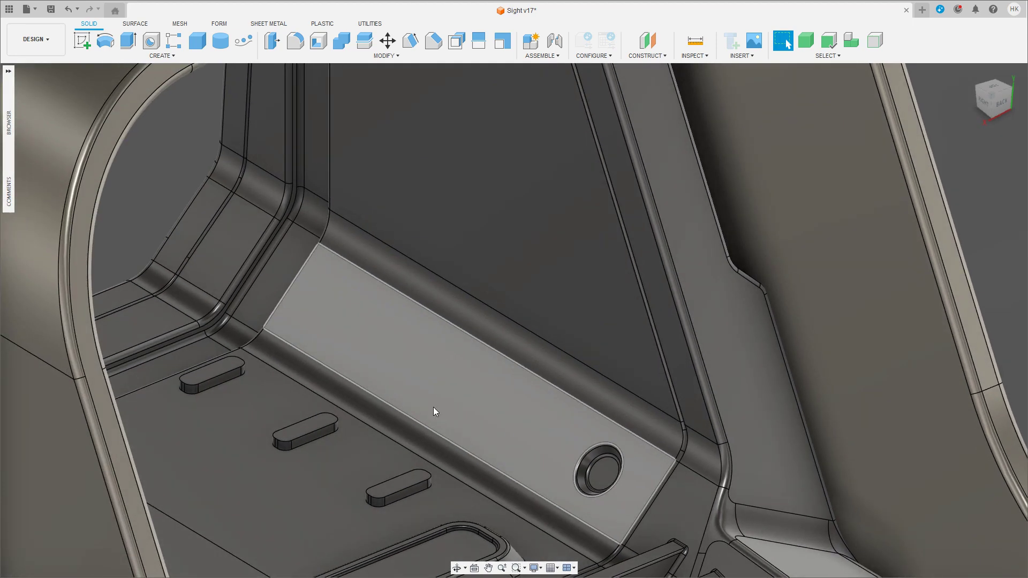
mouse_move(390, 371)
middle_down()
mouse_move(287, 373)
mouse_move(342, 387)
middle_up()
scroll(363, 373, down, 3)
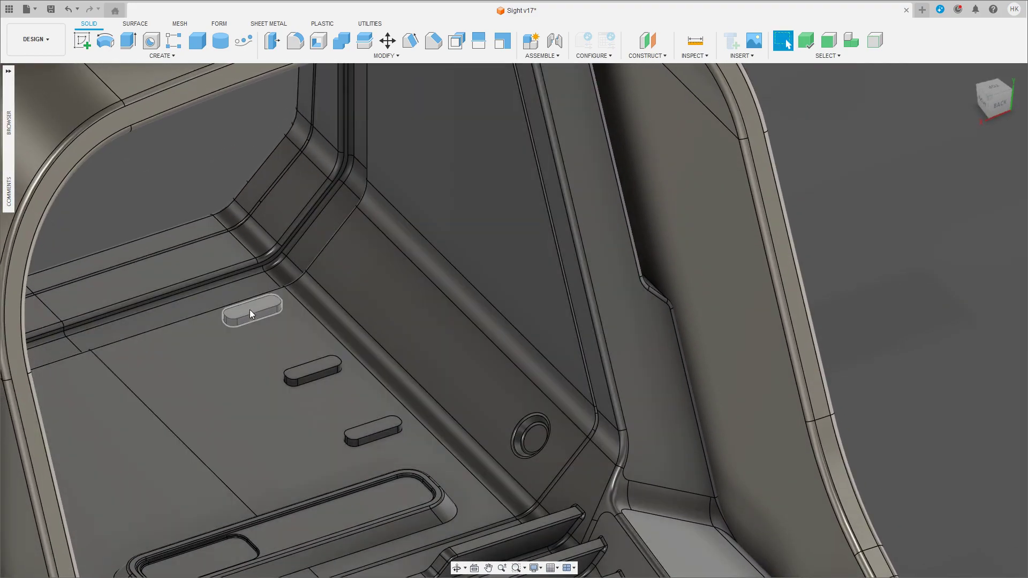
mouse_move(249, 310)
shift+middle_down()
mouse_move(486, 311)
mouse_move(459, 325)
mouse_move(520, 377)
mouse_move(442, 381)
shift+middle_up()
scroll(486, 311, down, 5)
scroll(268, 324, up, 8)
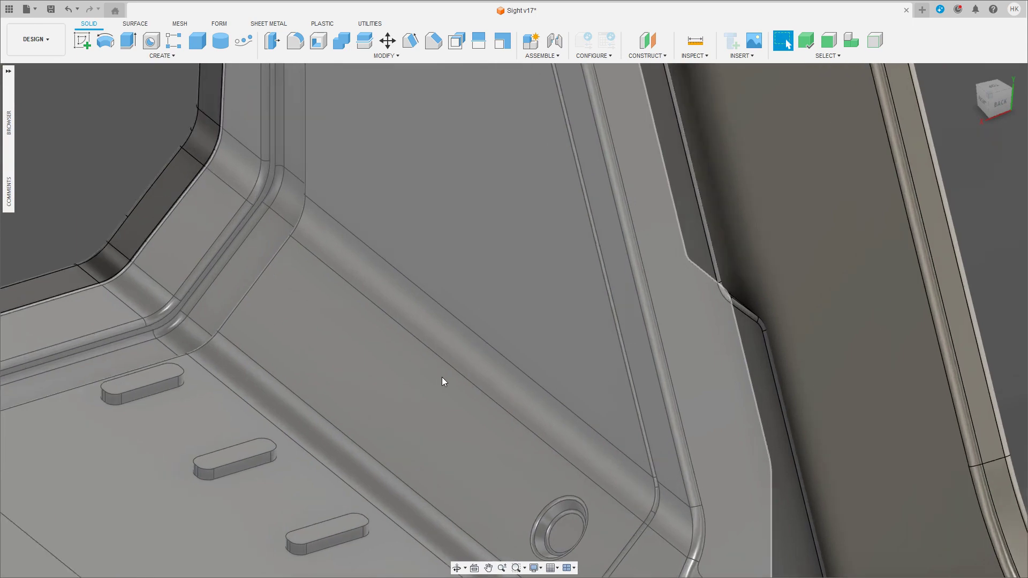
Step: Create a 4.239 × 2.268 mm box, 1.123 mm tall, on the flat strip by the corner
scroll(448, 374, down, 2)
click(82, 40)
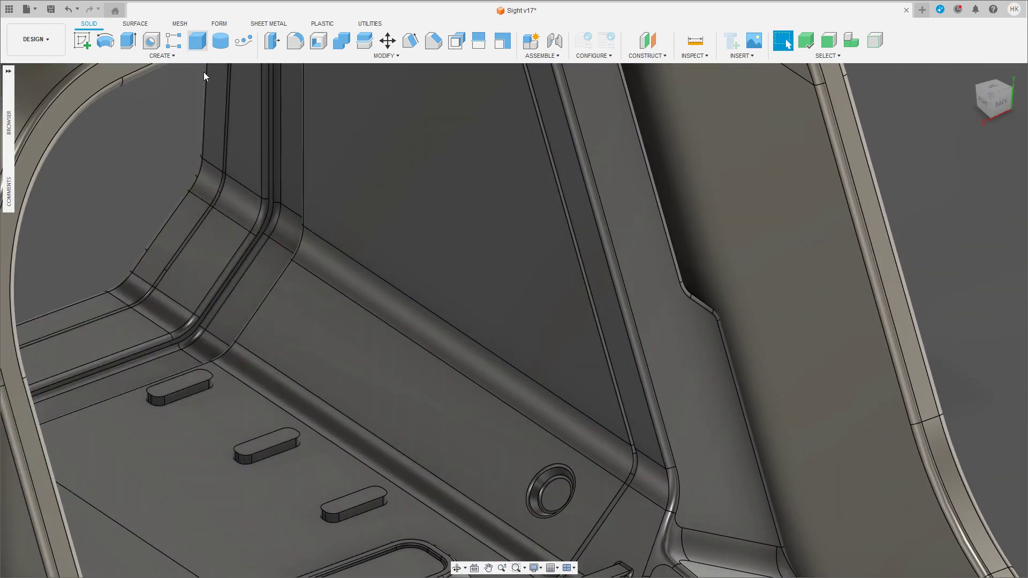
click(324, 336)
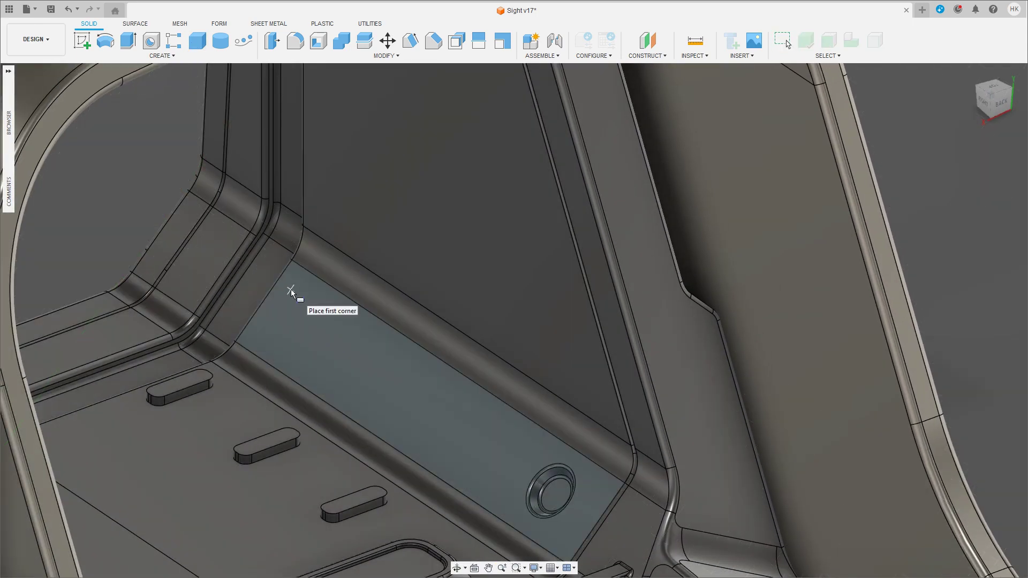
click(290, 289)
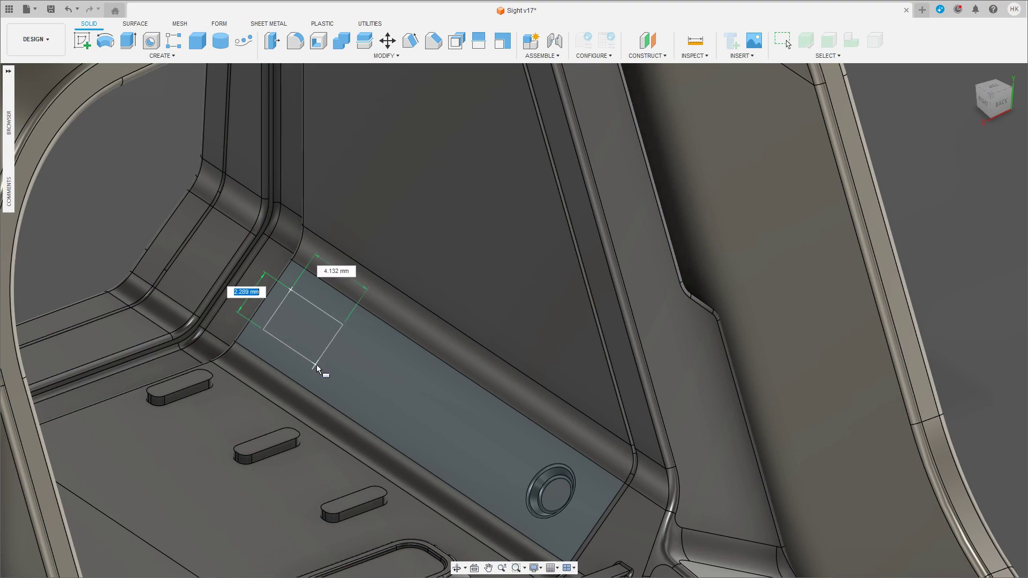
click(317, 365)
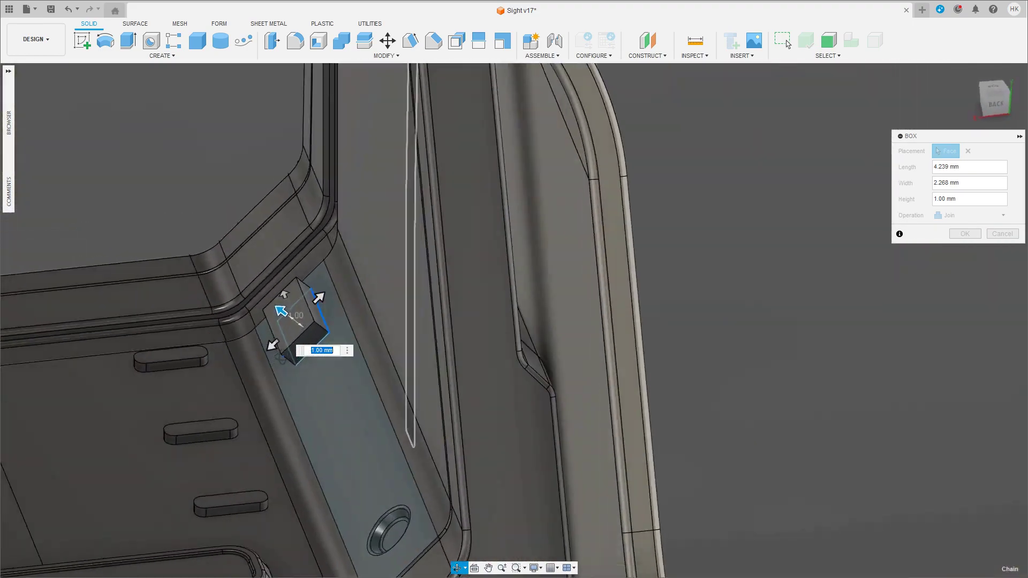
drag(277, 310, 277, 309)
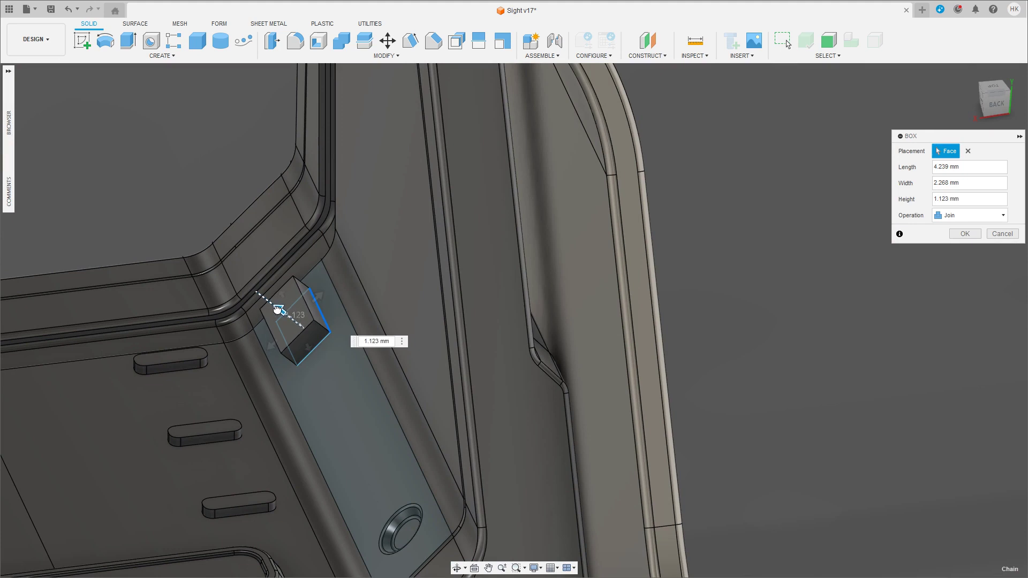
click(964, 234)
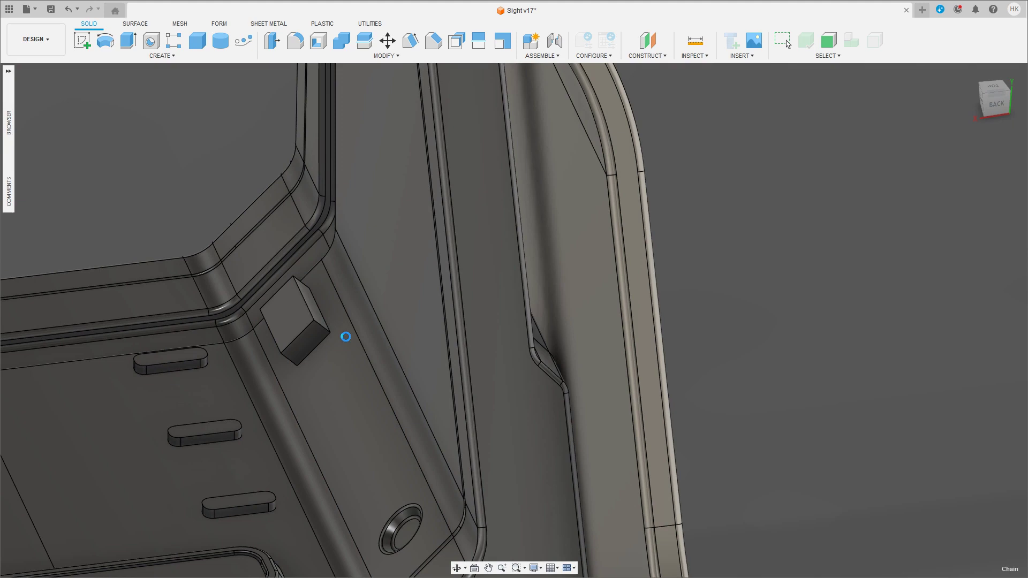
scroll(239, 346, down, 3)
shift+middle_drag(239, 346, 373, 304)
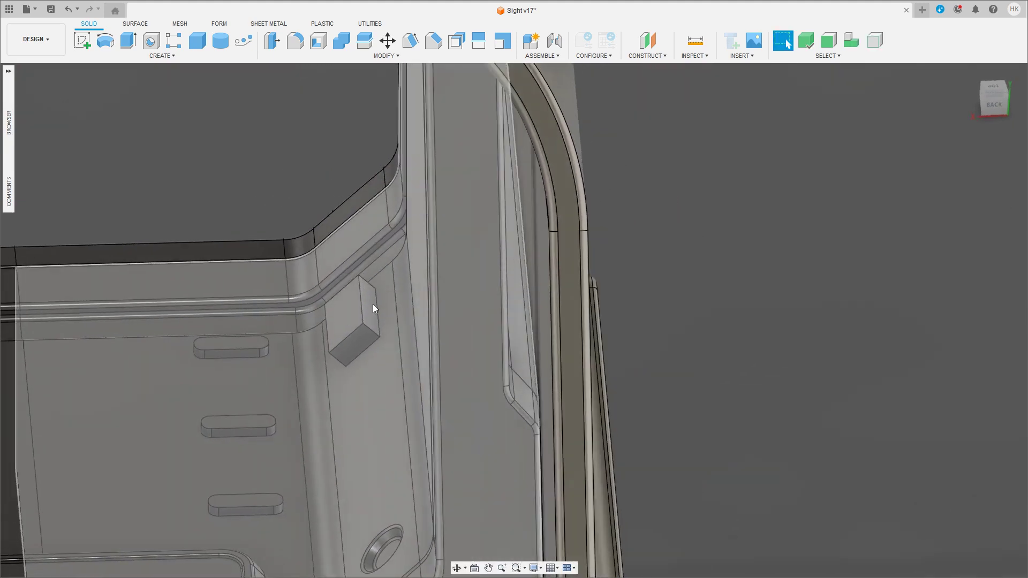
Step: Rotate the box's first end face -20° about a pivot on its edge
scroll(372, 304, up, 2)
click(370, 309)
scroll(370, 309, up, 2)
scroll(396, 343, up, 2)
key(m)
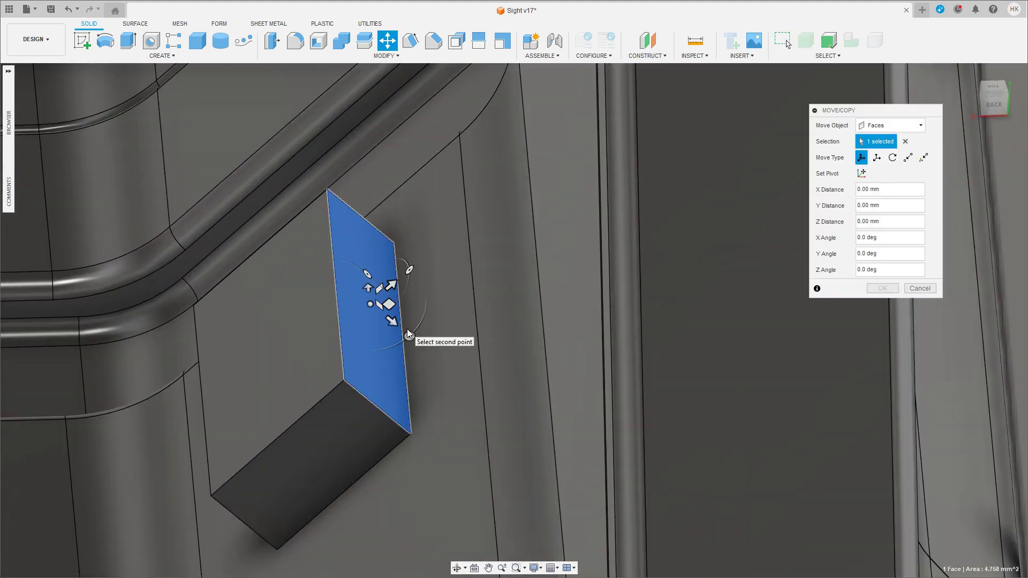
click(861, 173)
click(401, 309)
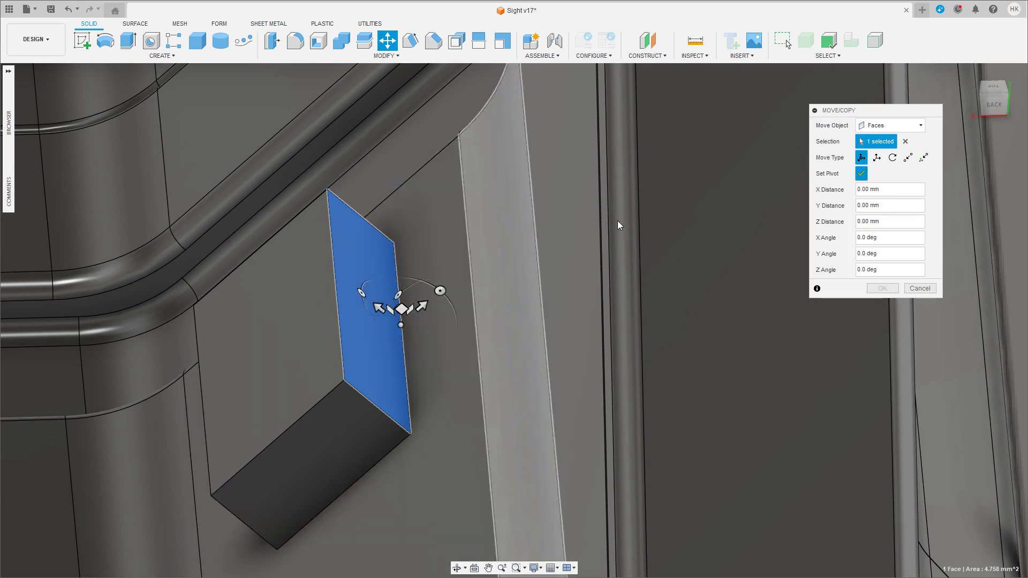
click(861, 174)
shift+middle_drag(407, 278, 408, 245)
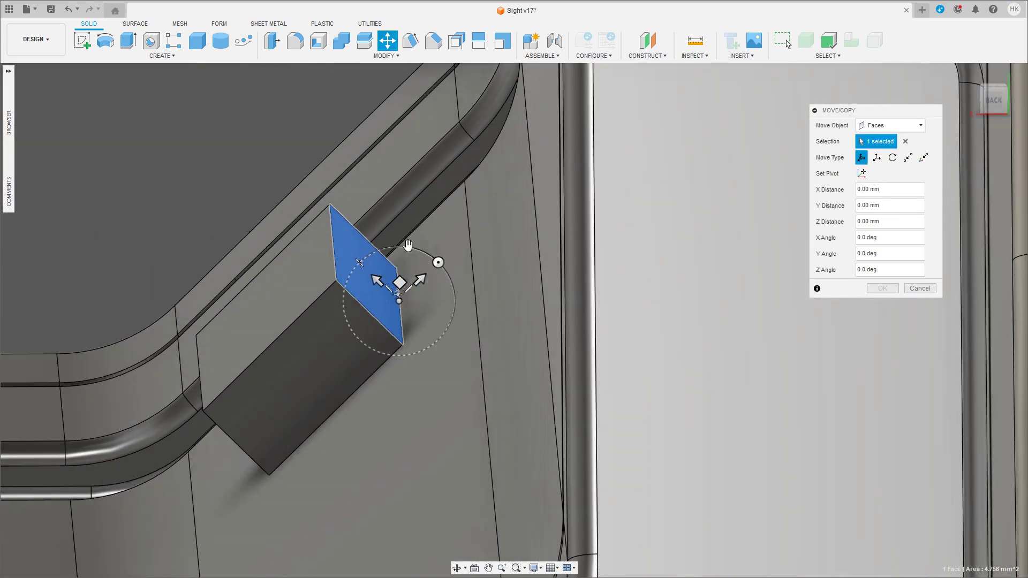
drag(405, 247, 427, 254)
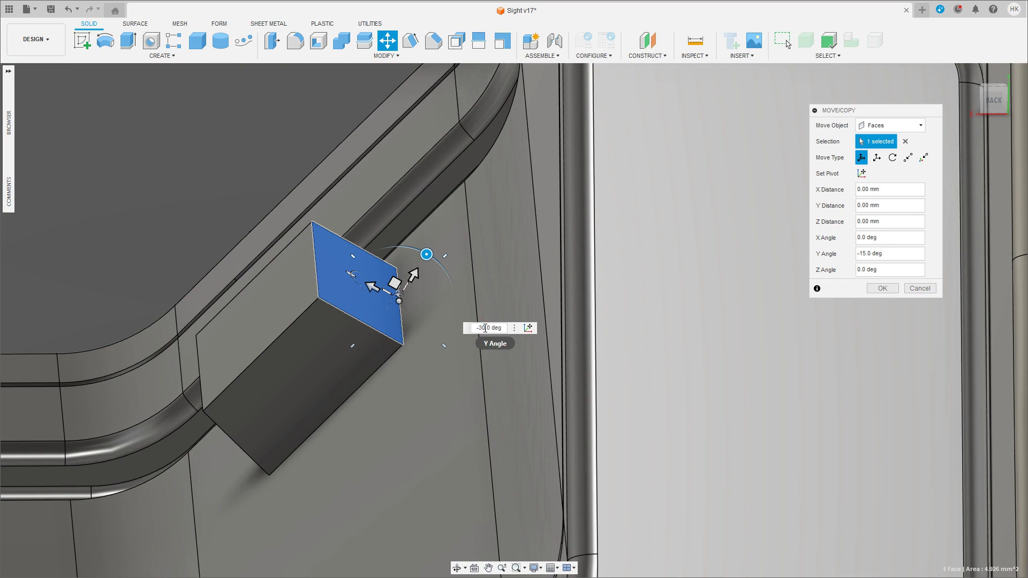
key(Return)
shift+middle_drag(485, 327, 862, 229)
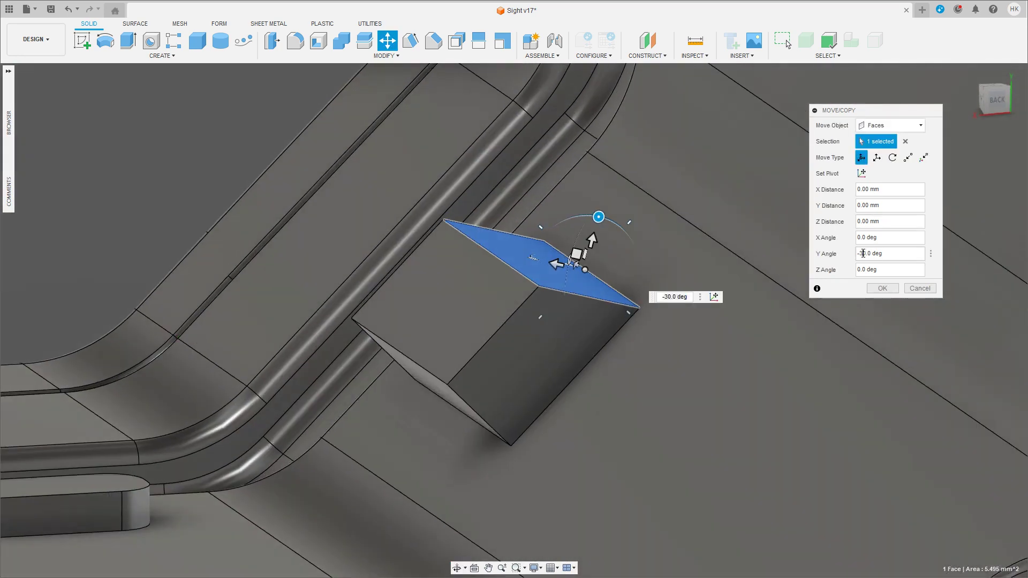
text(2)
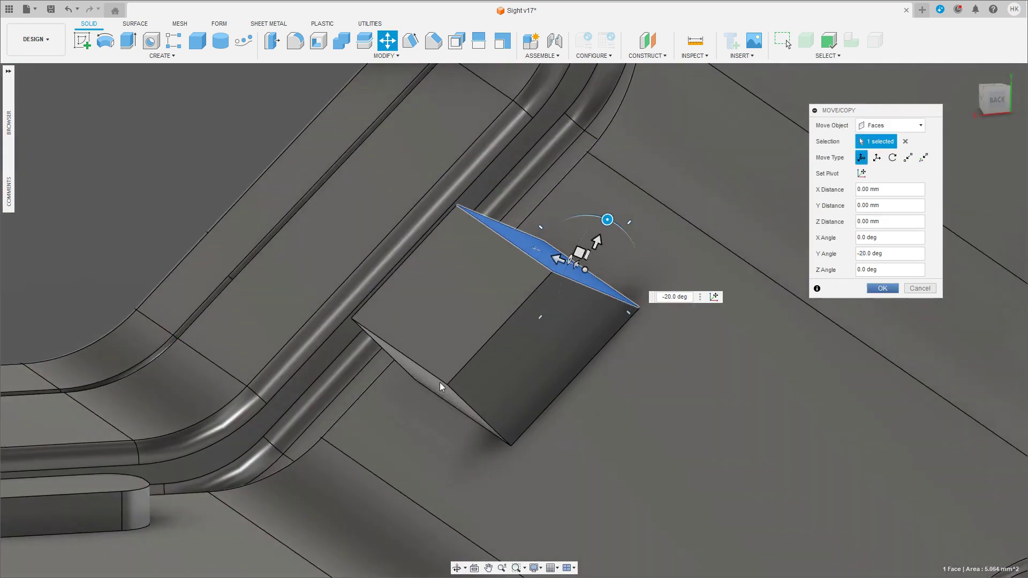
key(Return)
Step: Rotate the opposite end face 20° about its edge
click(432, 378)
key(m)
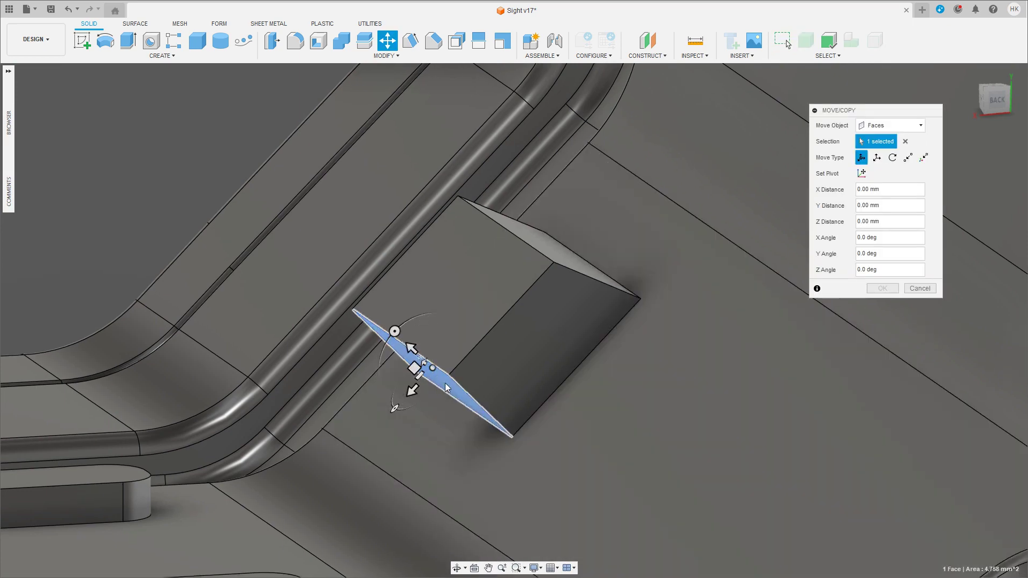
mouse_move(445, 383)
shift+middle_down()
mouse_move(482, 354)
mouse_move(423, 355)
shift+middle_up()
click(862, 173)
click(862, 173)
drag(472, 365, 522, 432)
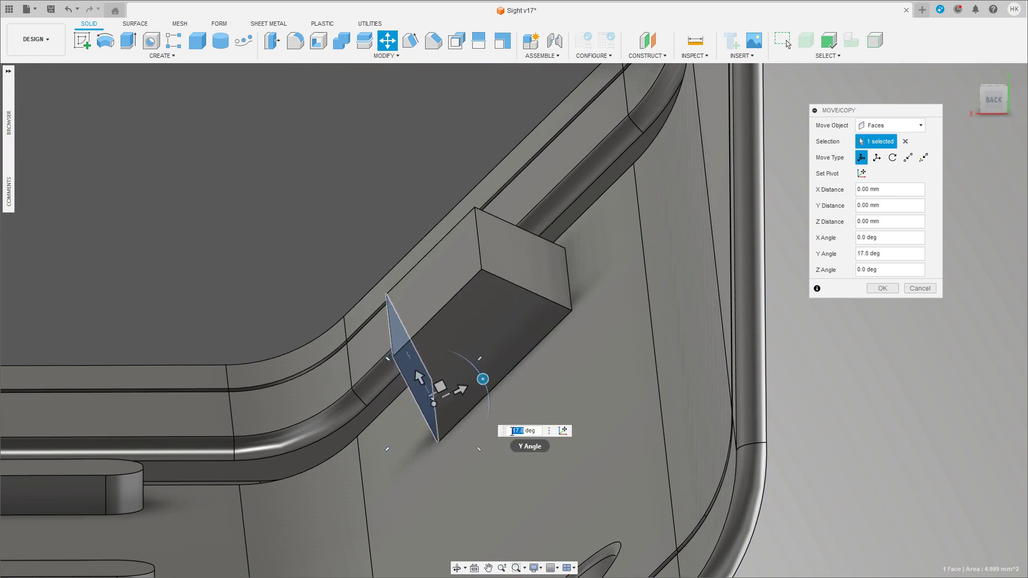
key(Return)
mouse_move(332, 364)
shift+middle_down()
mouse_move(446, 349)
mouse_move(481, 290)
shift+middle_up()
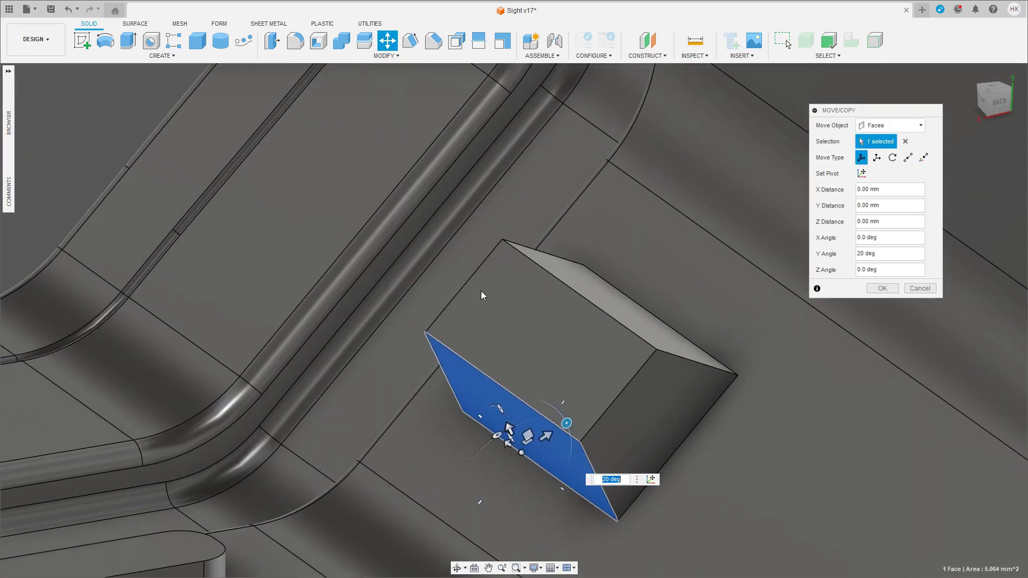
click(882, 288)
Step: Rotate another box face -30° about a pivot on its edge
click(654, 442)
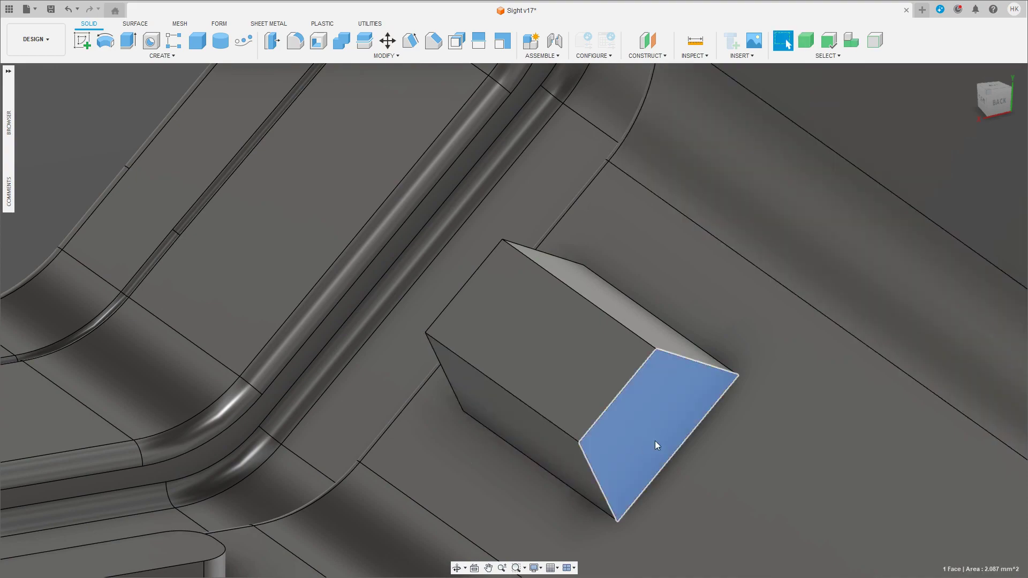
key(m)
click(862, 173)
click(677, 448)
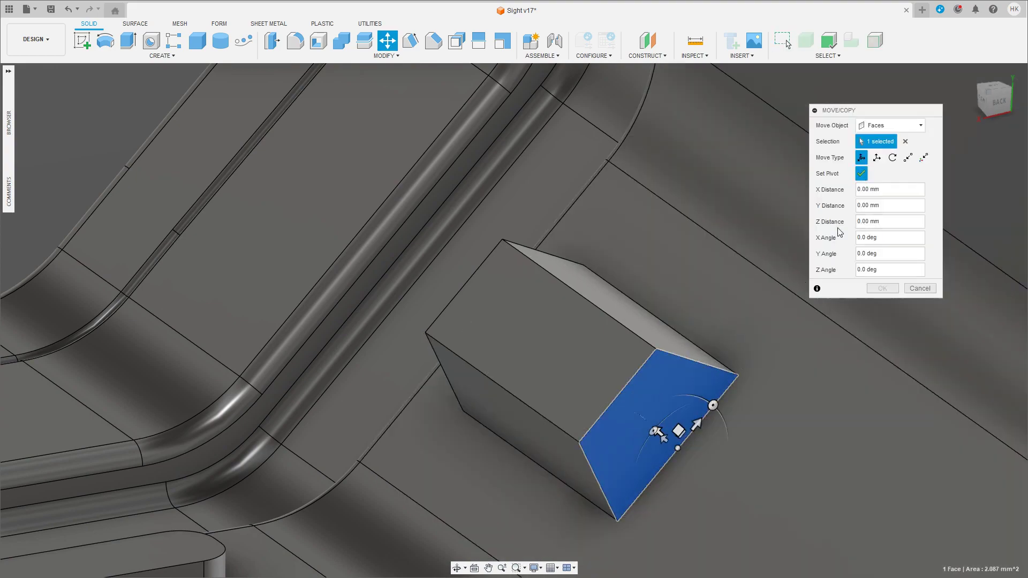
shift+middle_drag(703, 364, 687, 338)
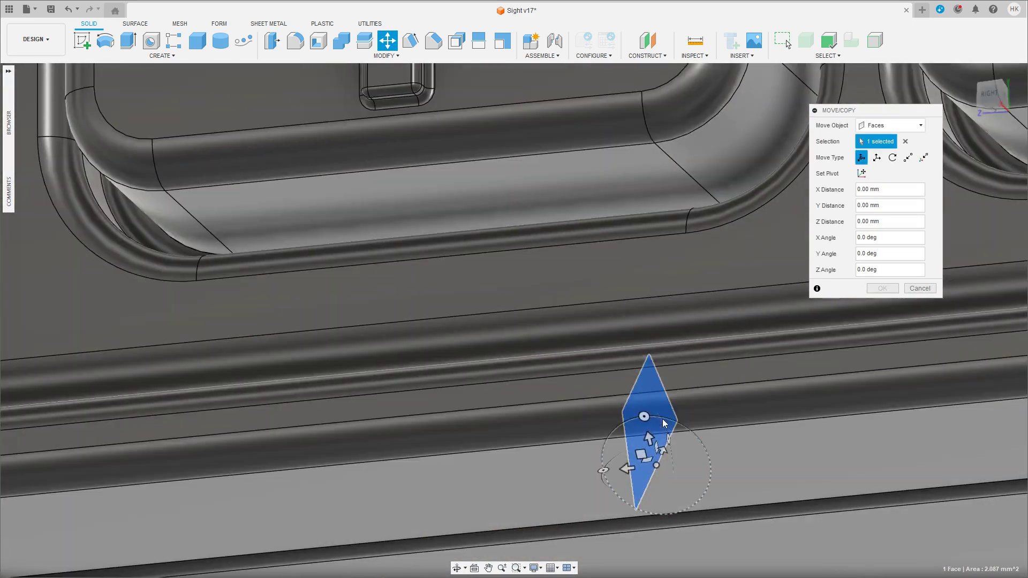
drag(663, 419, 637, 416)
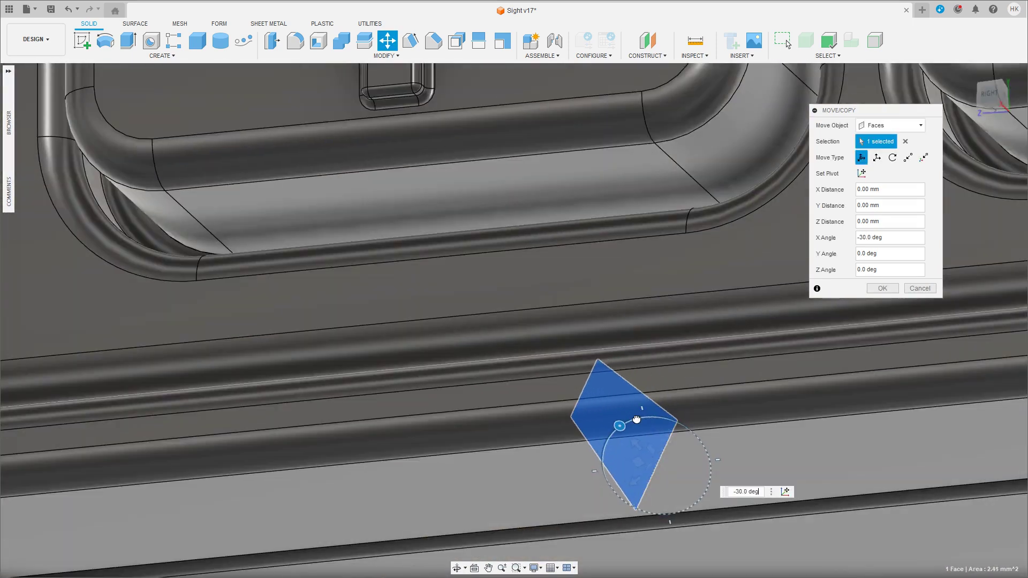
shift+middle_drag(637, 416, 644, 392)
scroll(644, 392, down, 5)
shift+middle_drag(476, 352, 419, 348)
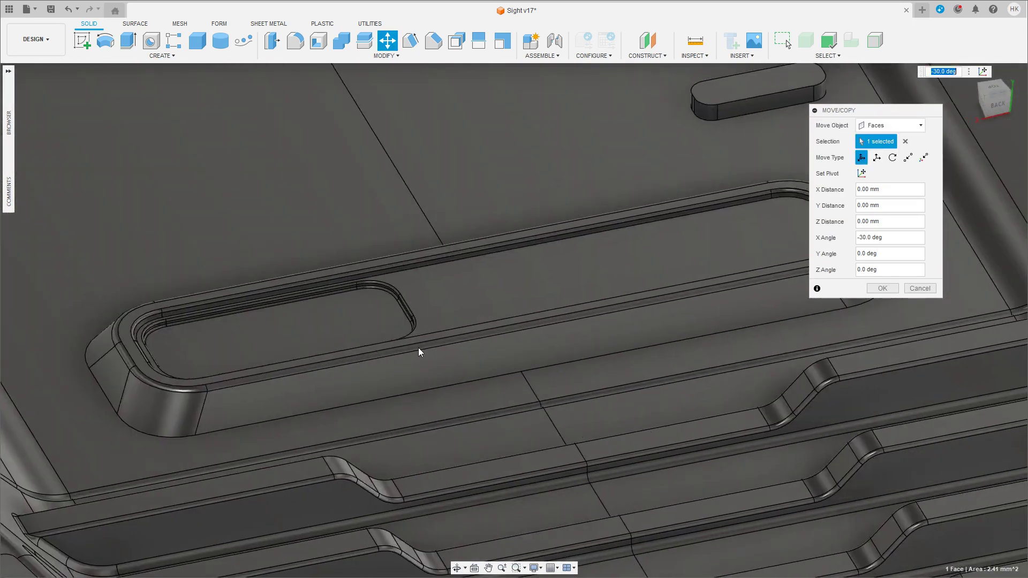
scroll(451, 399, up, 5)
shift+middle_drag(450, 398, 482, 402)
scroll(486, 402, up, 4)
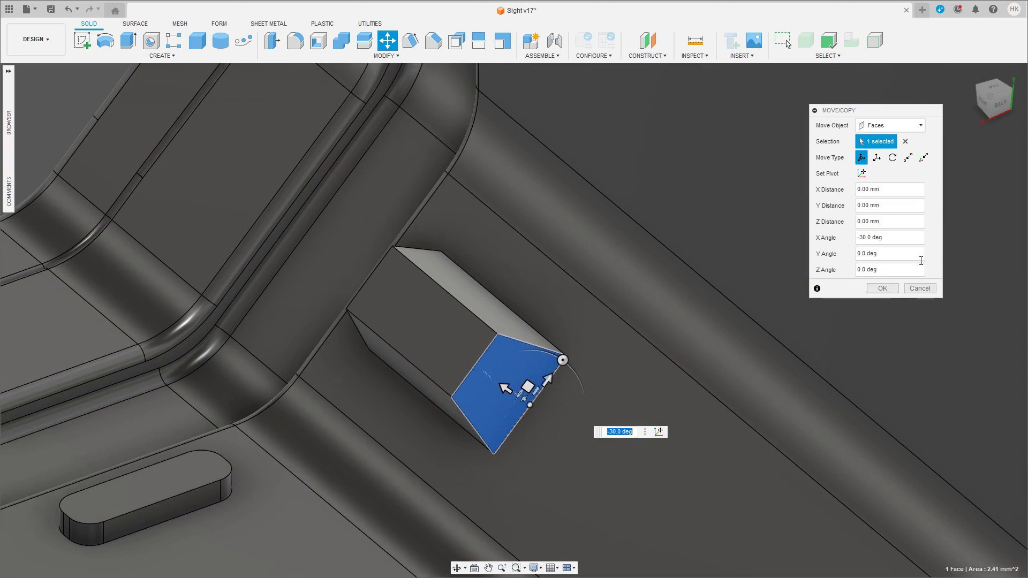
click(886, 289)
scroll(502, 344, up, 2)
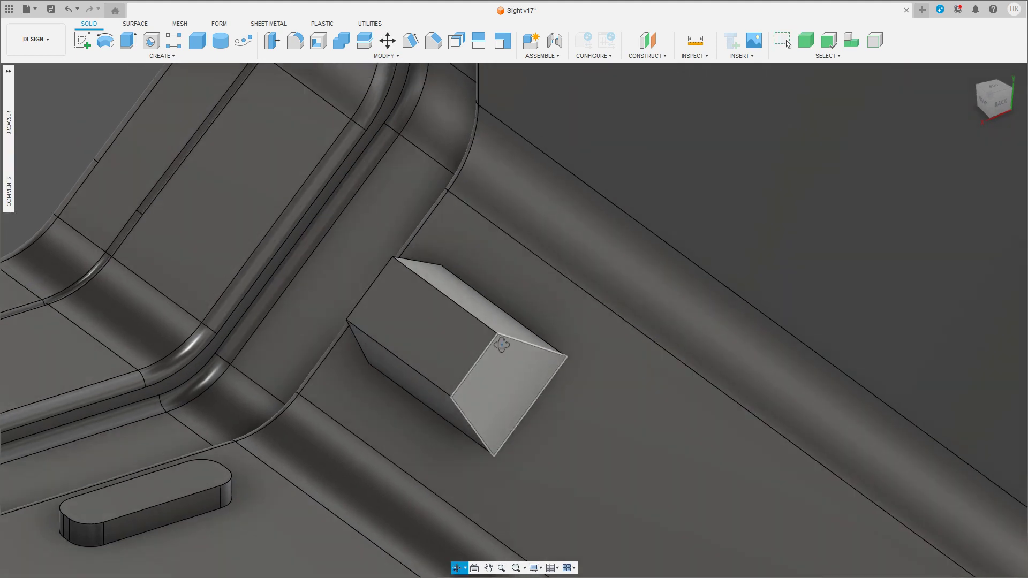
shift+middle_drag(502, 344, 502, 345)
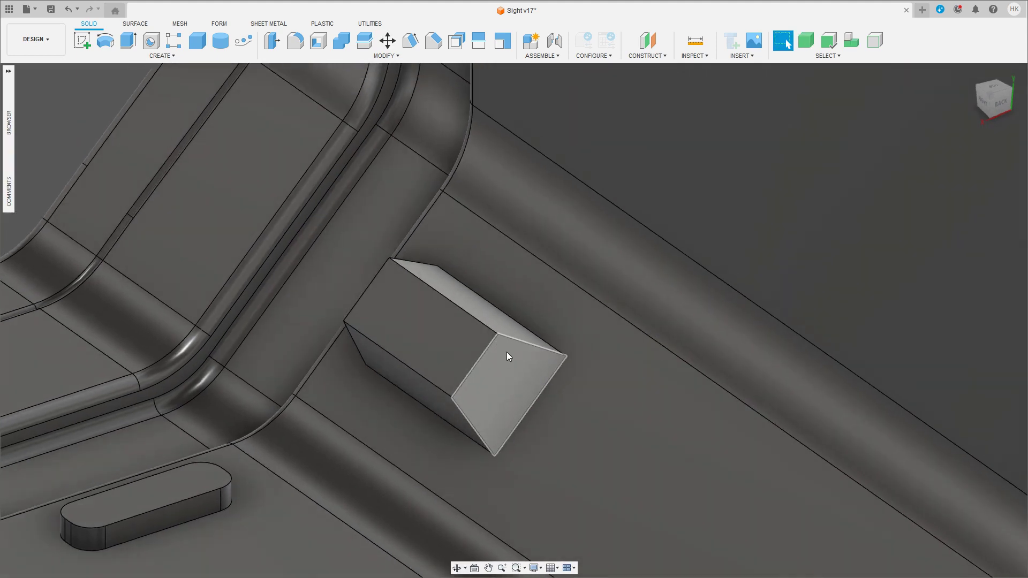
Step: Fillet the small block's top edge at about 0.801 mm
key(f)
click(479, 359)
shift+middle_drag(476, 377, 480, 353)
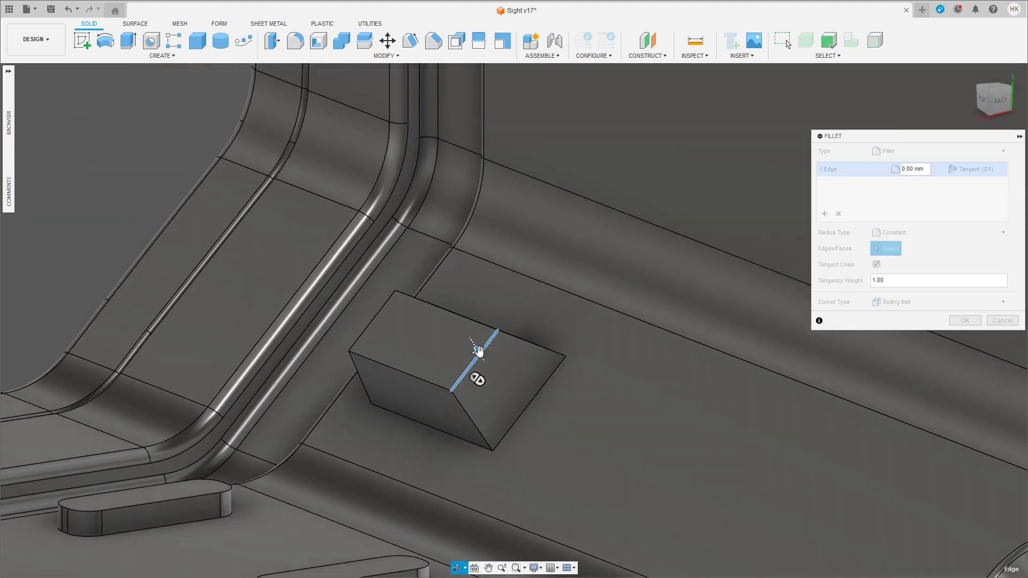
drag(480, 352, 481, 353)
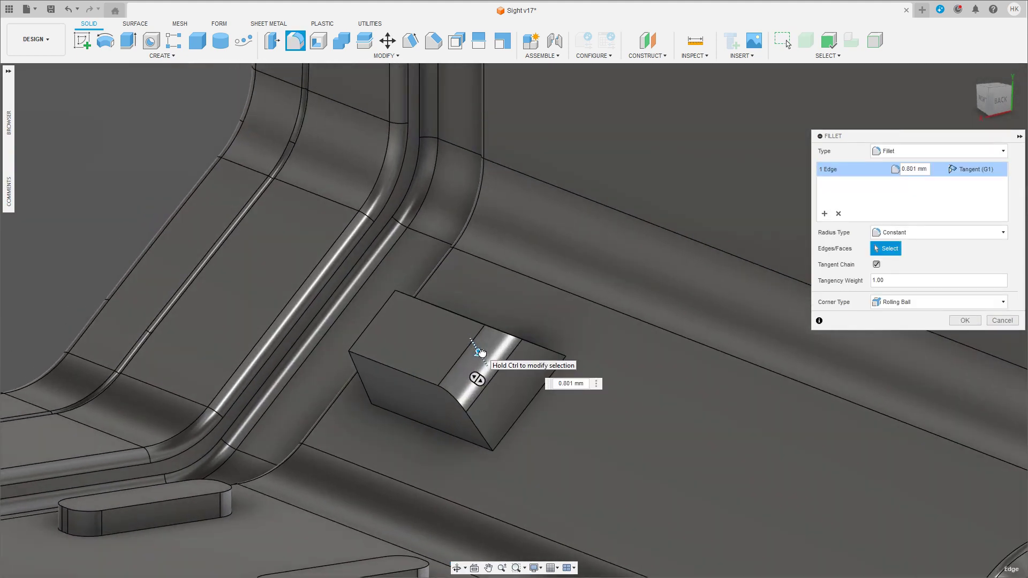
scroll(508, 316, down, 5)
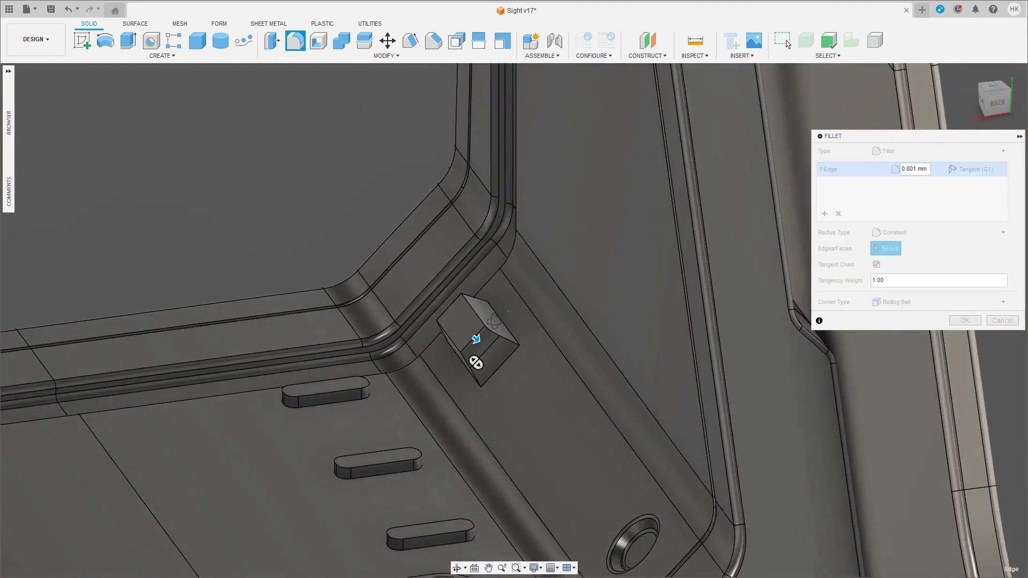
click(963, 319)
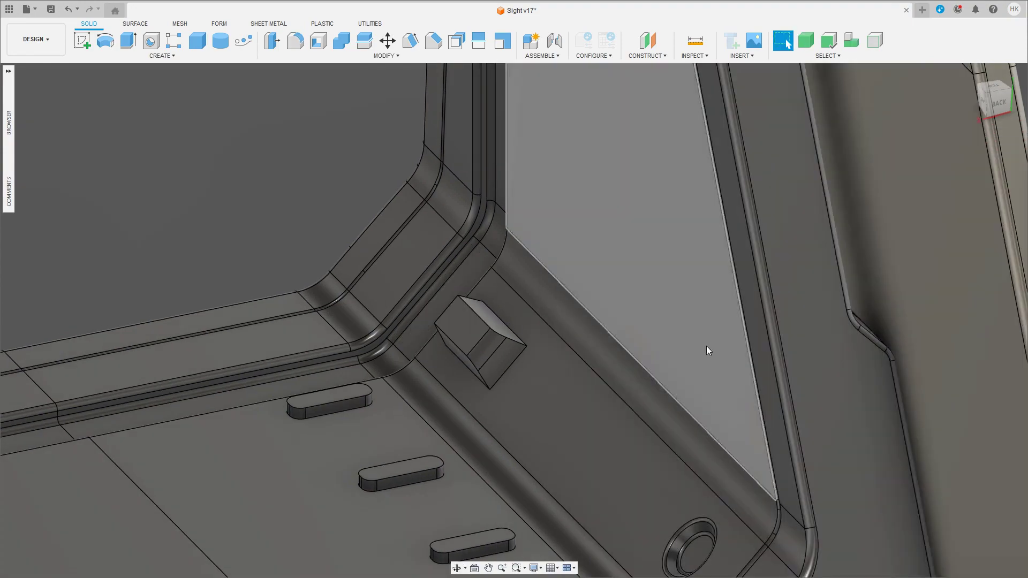
shift+middle_drag(460, 343, 478, 340)
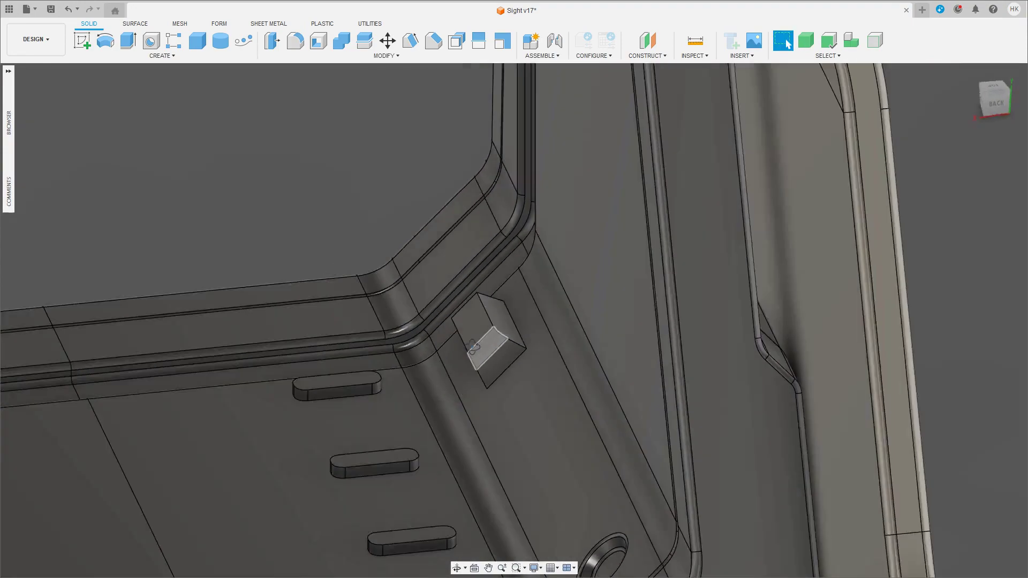
Step: Move the block face slightly downward
key(m)
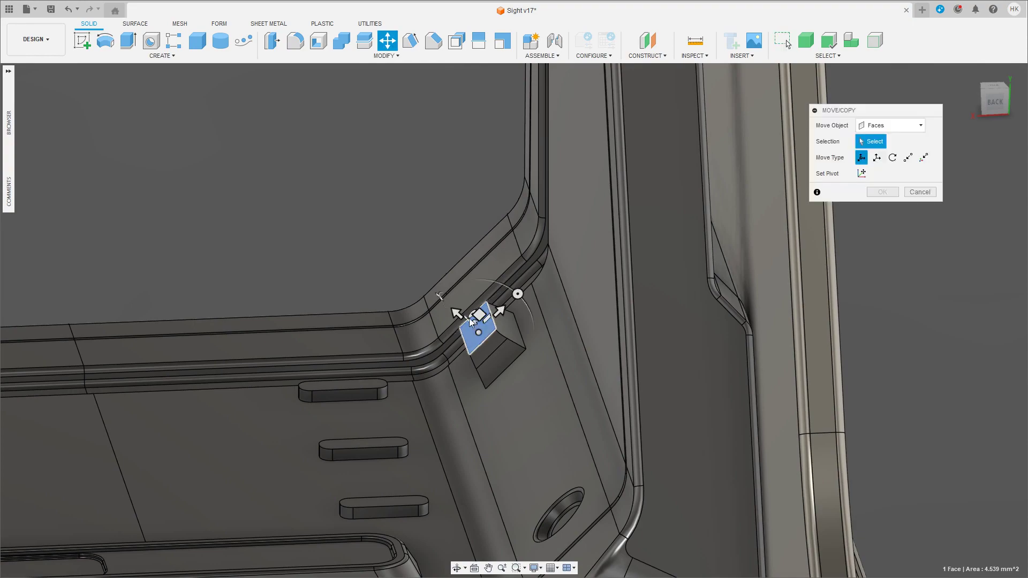
drag(470, 320, 460, 316)
mouse_move(469, 360)
shift+middle_down()
mouse_move(482, 348)
mouse_move(500, 363)
shift+middle_up()
click(882, 289)
Step: Offset the block's rounded face inward to tighten its radius
key(q)
drag(500, 363, 497, 363)
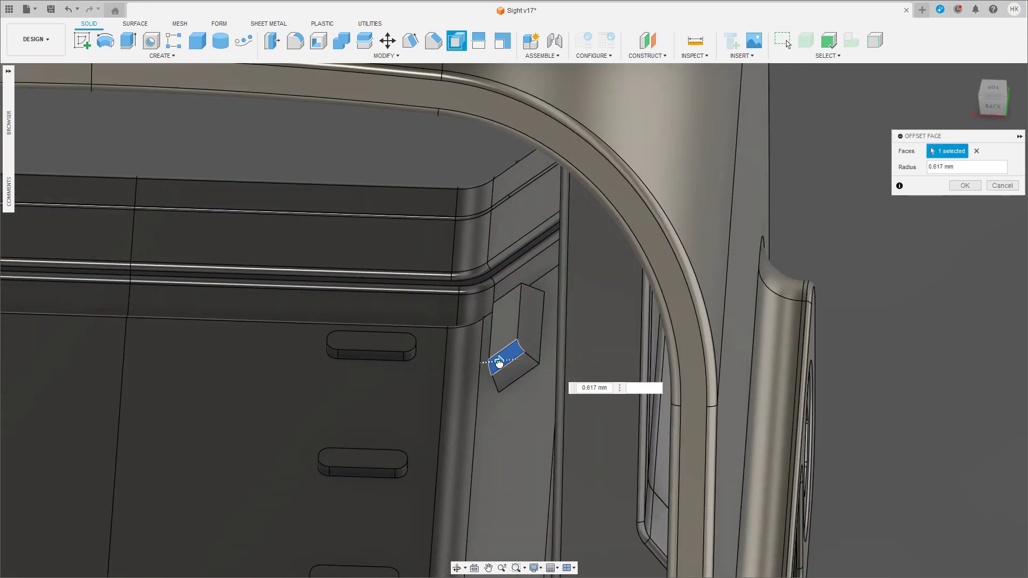
click(964, 185)
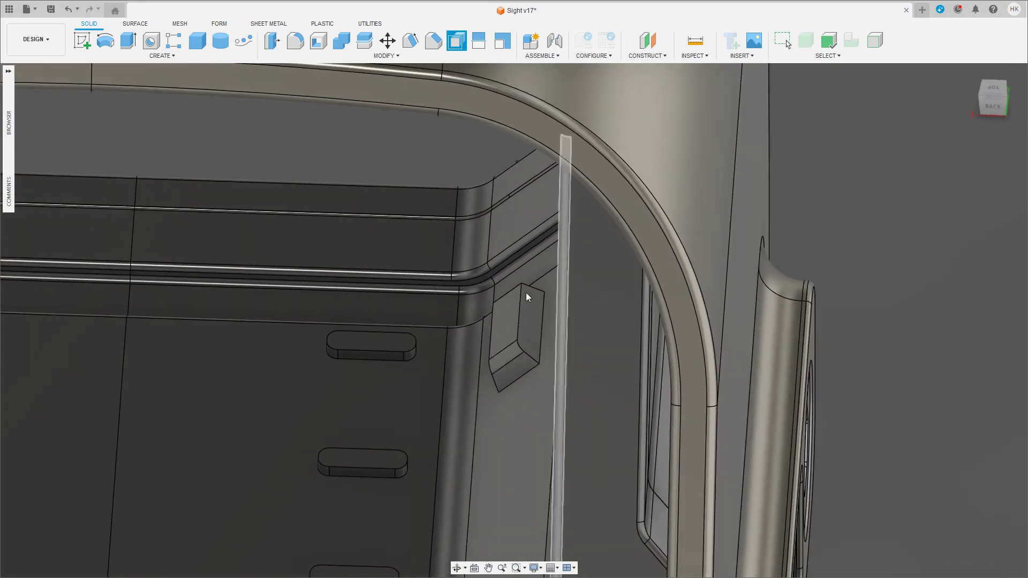
shift+middle_drag(525, 292, 389, 360)
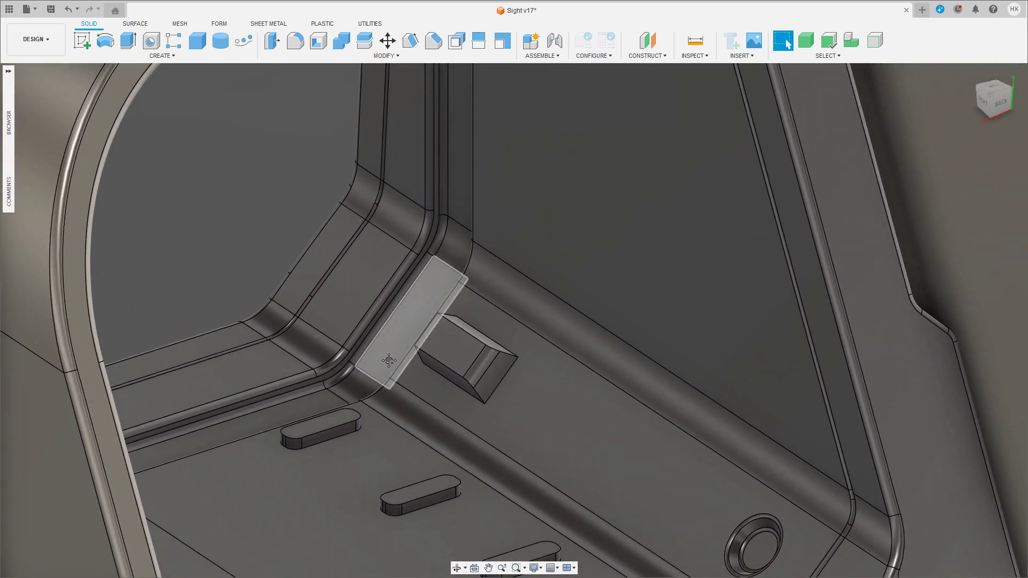
shift+middle_drag(523, 326, 464, 360)
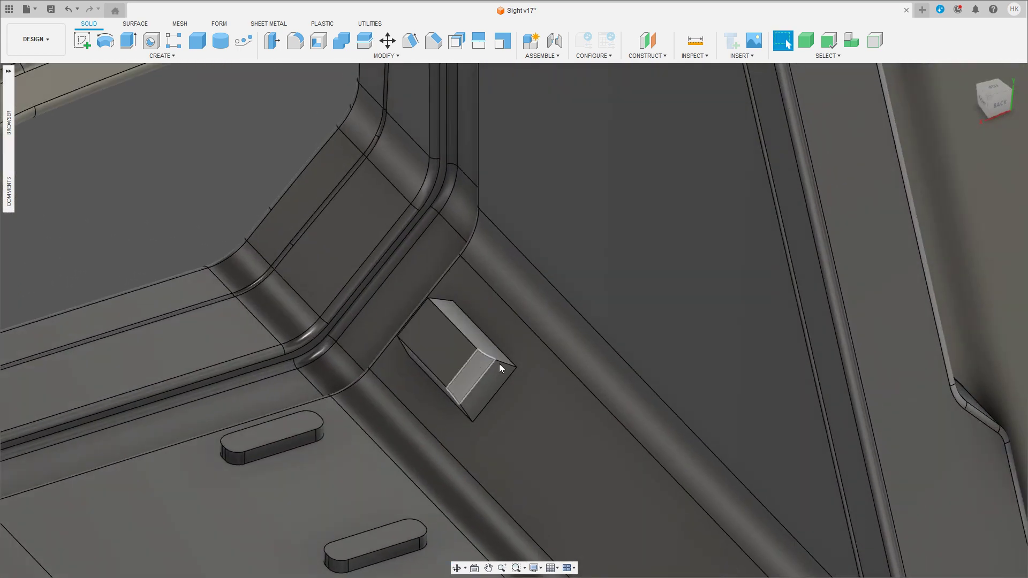
Step: Fillet the block's 8 edges at 0.20 mm, with the middle edge as a separate 0.10 mm set
key(f)
click(461, 408)
click(442, 304)
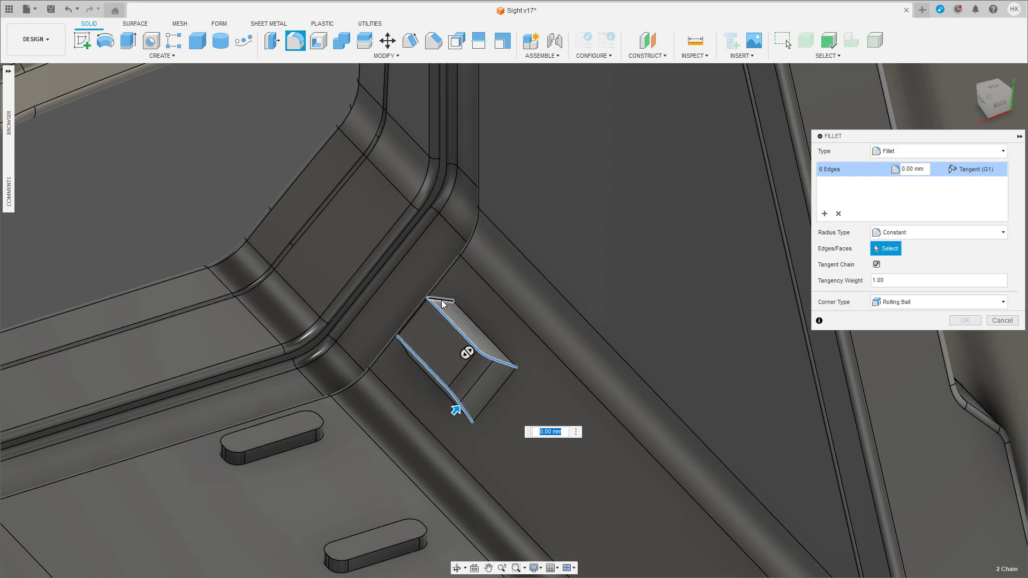
shift+middle_drag(442, 304, 464, 332)
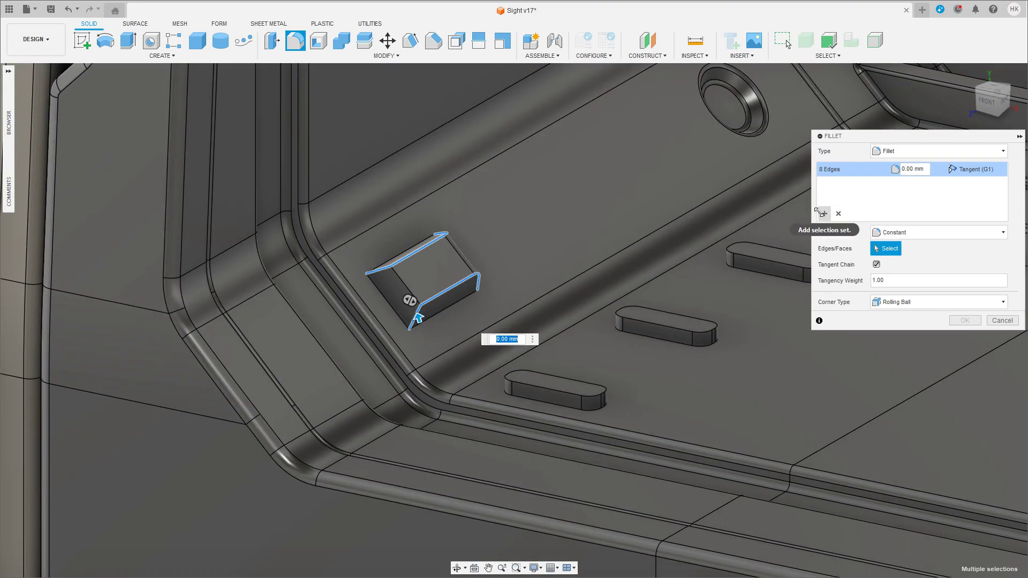
click(824, 213)
click(404, 280)
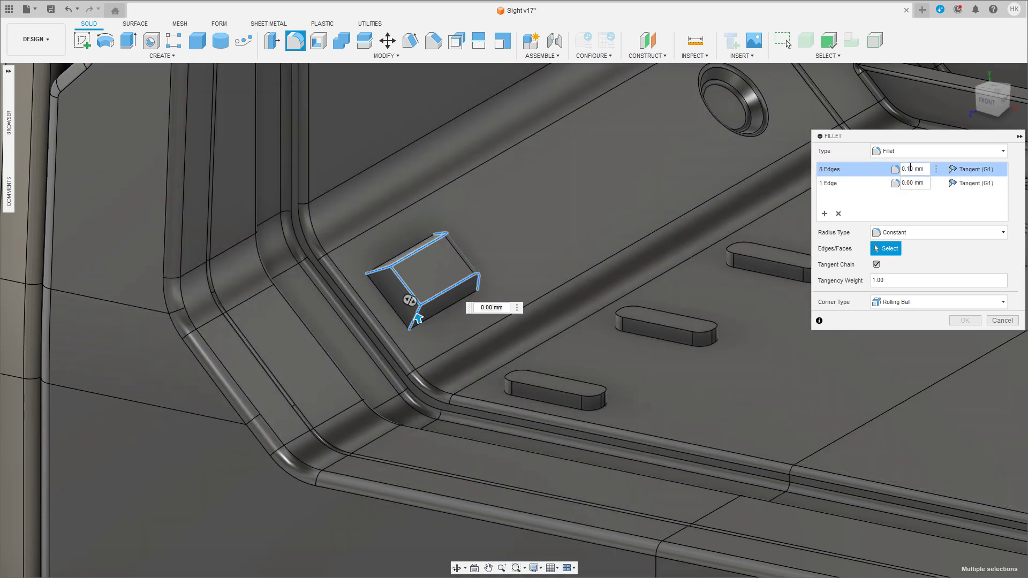
scroll(505, 179, up, 2)
text(0.2)
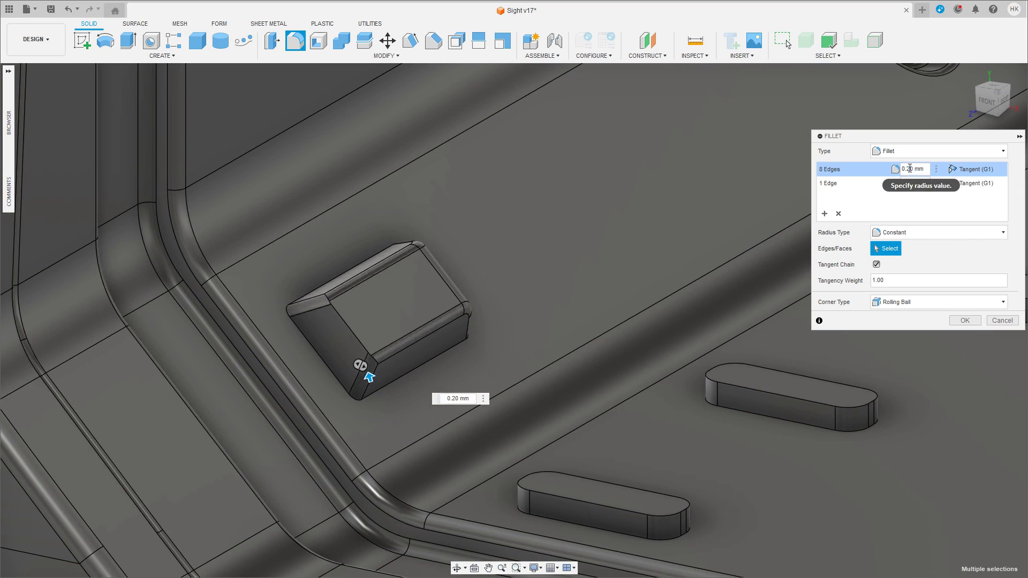
click(910, 183)
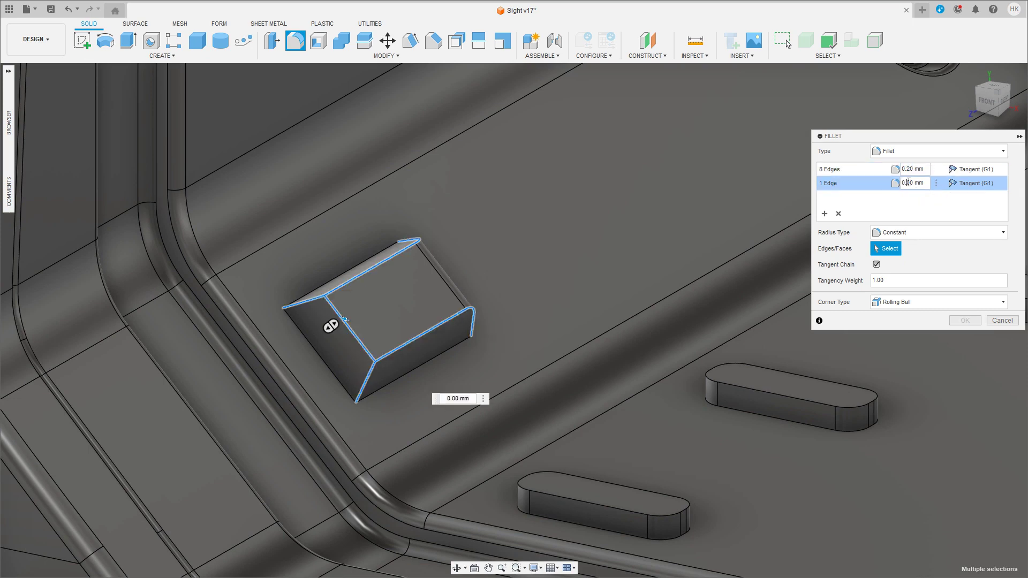
text(1)
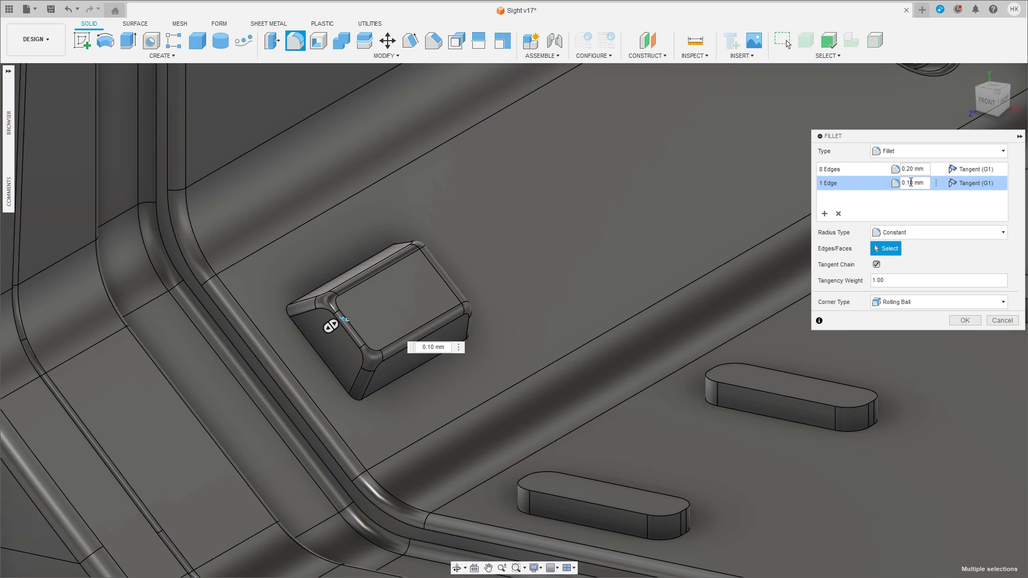
Step: Check both fillet sets from several angles and apply the block's edge fillets
shift+middle_drag(463, 327, 407, 342)
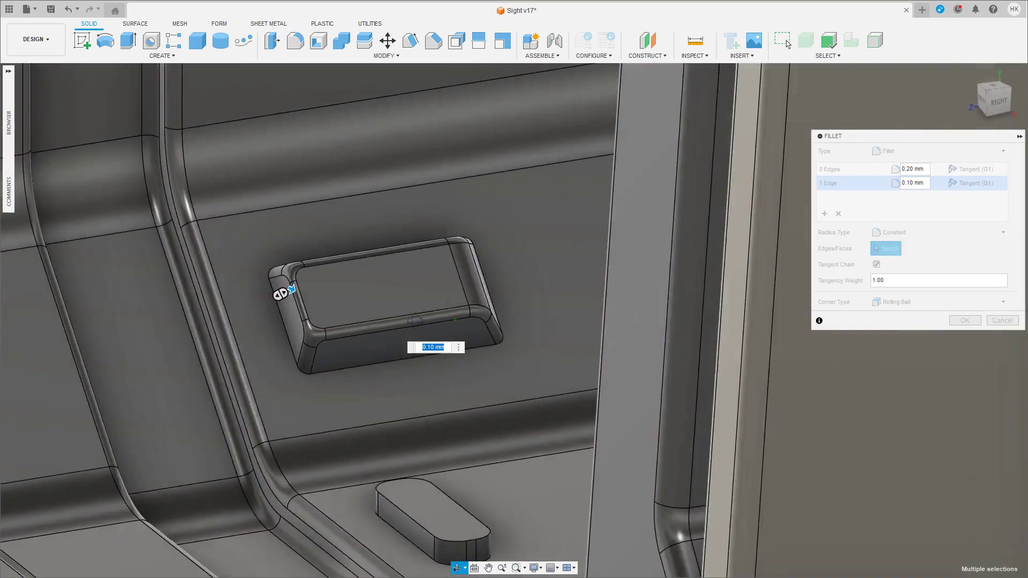
mouse_move(280, 294)
shift+middle_down()
mouse_move(437, 197)
mouse_move(282, 284)
mouse_move(314, 340)
mouse_move(401, 218)
shift+middle_up()
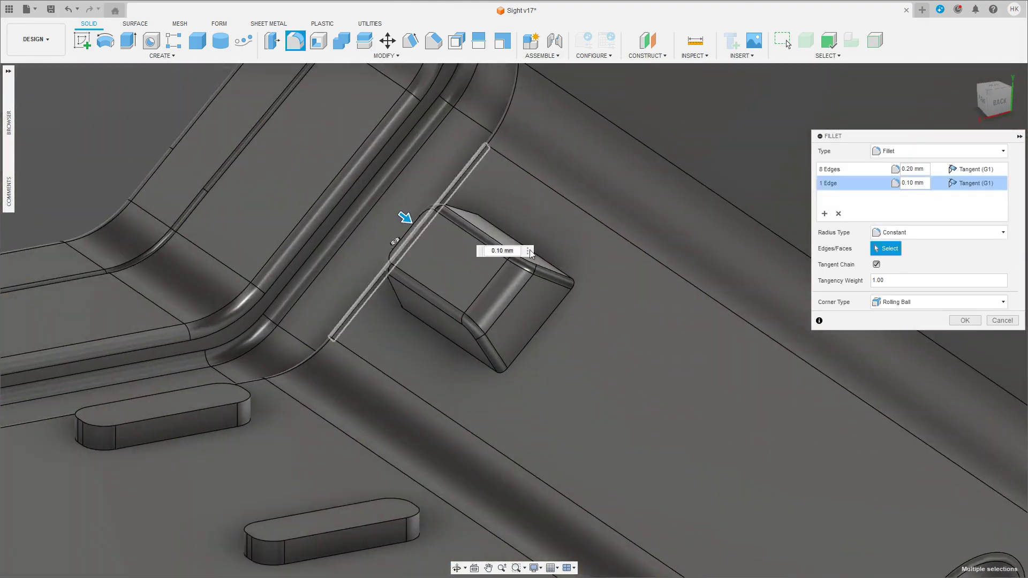
click(824, 214)
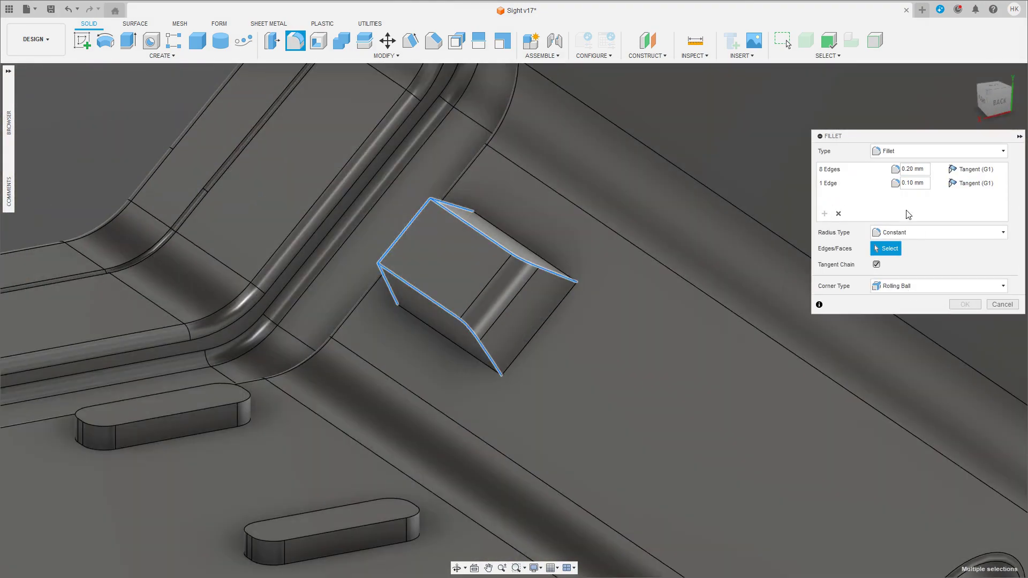
click(916, 178)
mouse_move(403, 213)
shift+middle_down()
mouse_move(470, 227)
mouse_move(510, 358)
shift+middle_up()
shift+middle_drag(671, 298, 876, 265)
click(950, 321)
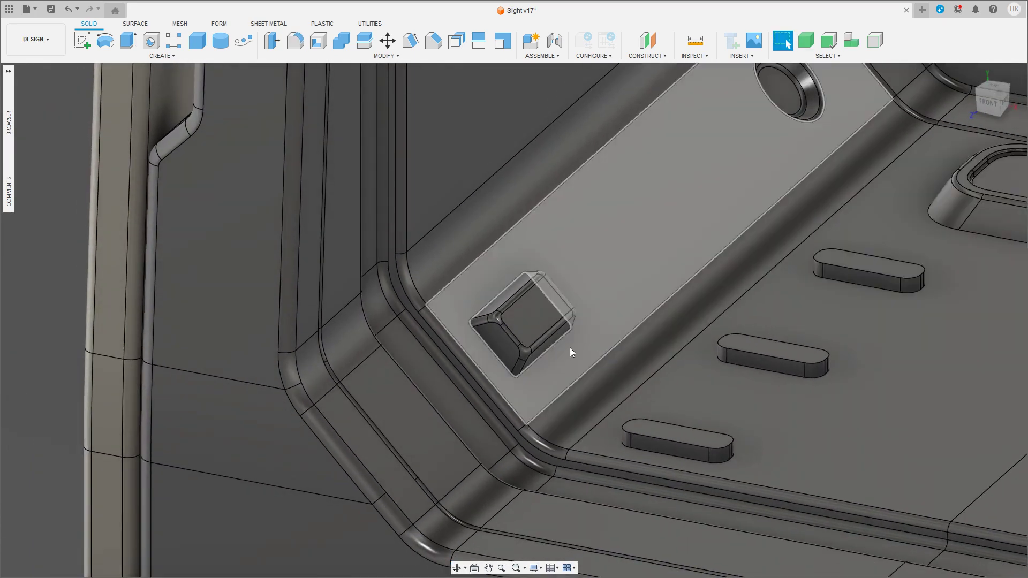
scroll(506, 353, up, 2)
Step: Try another fillet on the block's outline edge chain with radius 2
key(f)
click(551, 323)
click(906, 169)
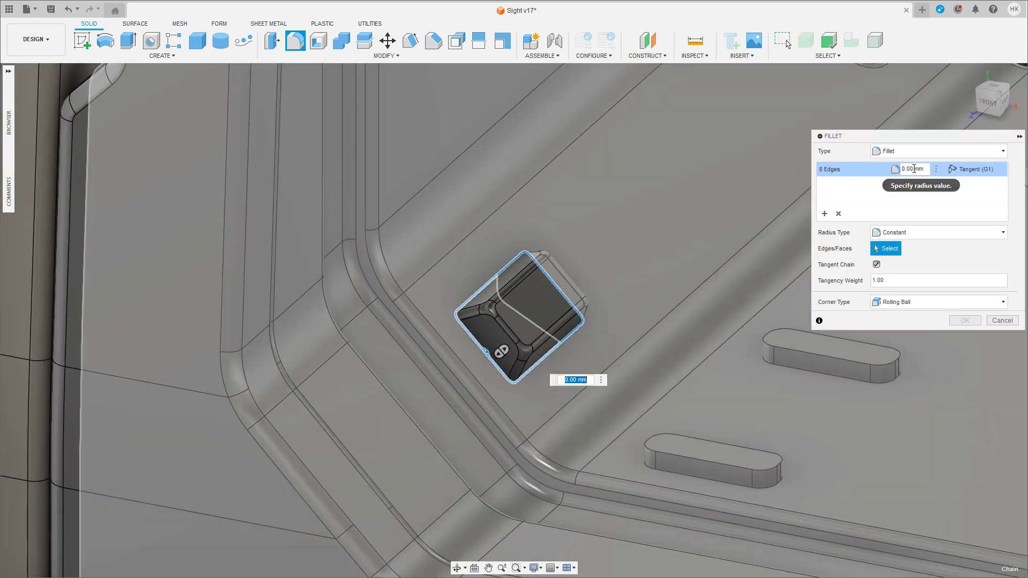
key(BackSpace)
text(2)
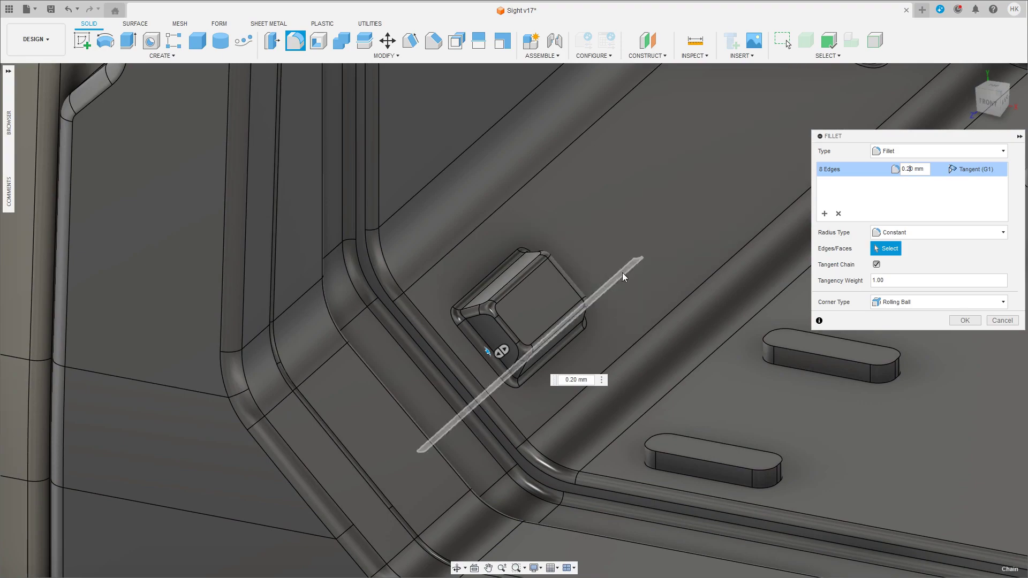
shift+middle_drag(622, 272, 506, 252)
scroll(477, 349, down, 5)
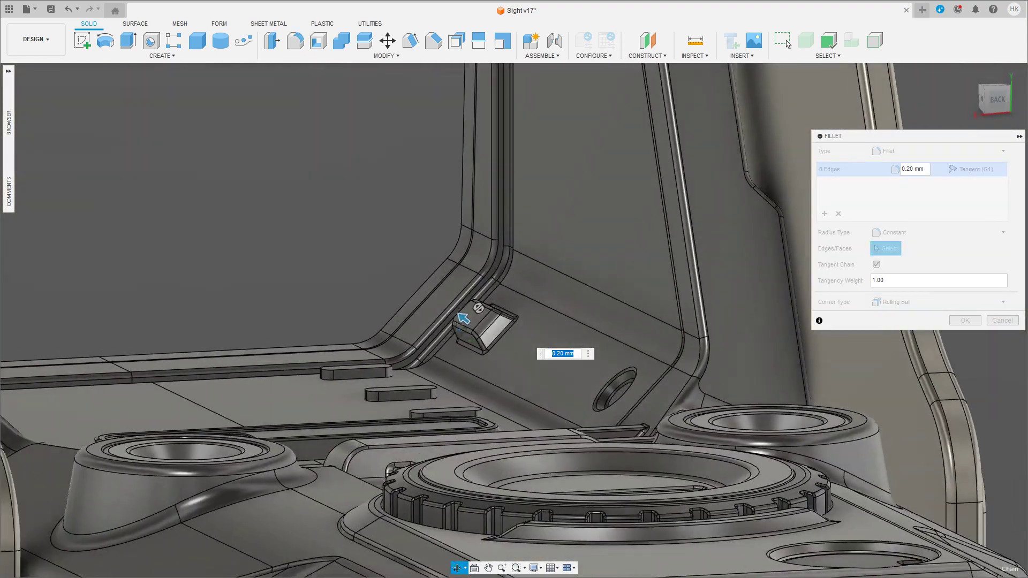
scroll(477, 345, up, 2)
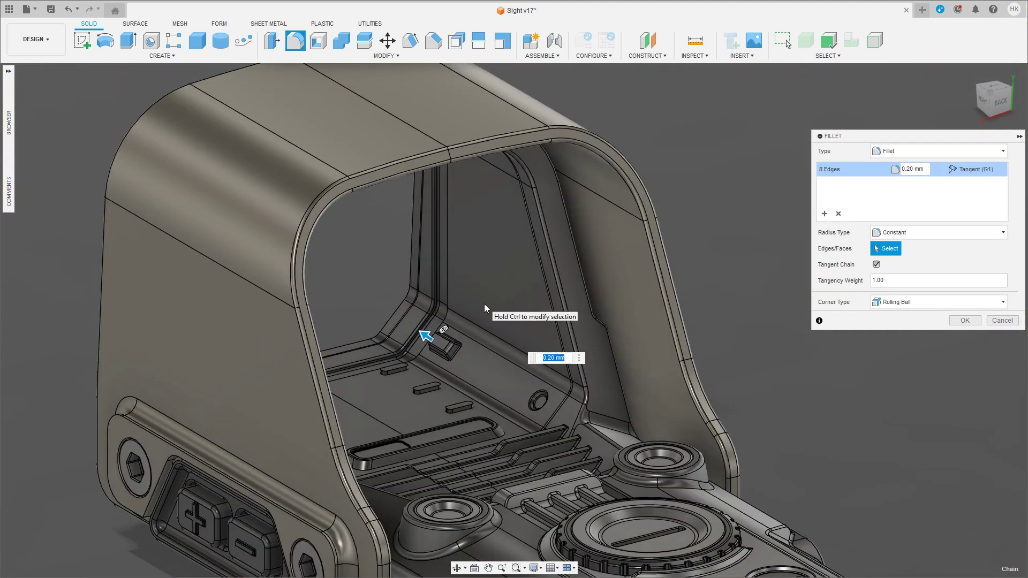
scroll(484, 303, up, 3)
scroll(460, 332, up, 3)
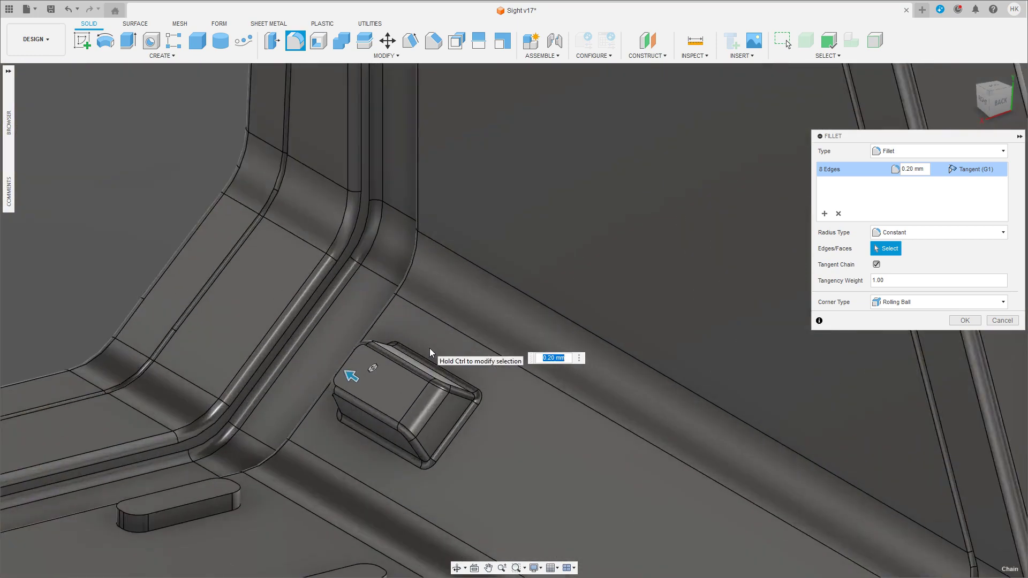
scroll(412, 354, up, 2)
scroll(414, 332, up, 1)
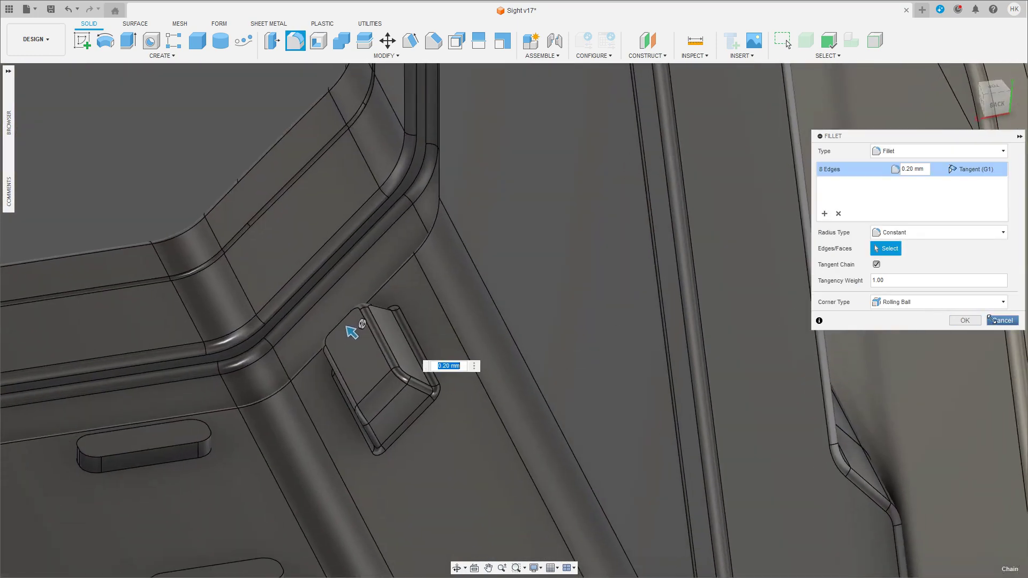
Step: Abandon the extra fillet and select the block's first slanted face
key(Escape)
click(395, 347)
shift+middle_drag(394, 347, 346, 418)
Step: Offset the block's two slanted faces outward by 0.375 mm
ctrl+click(345, 418)
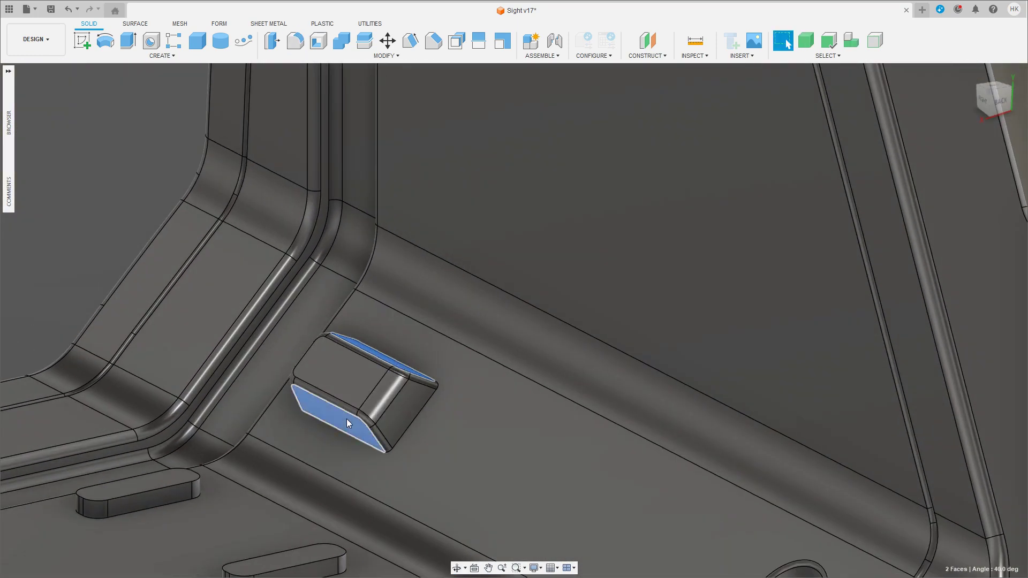
key(q)
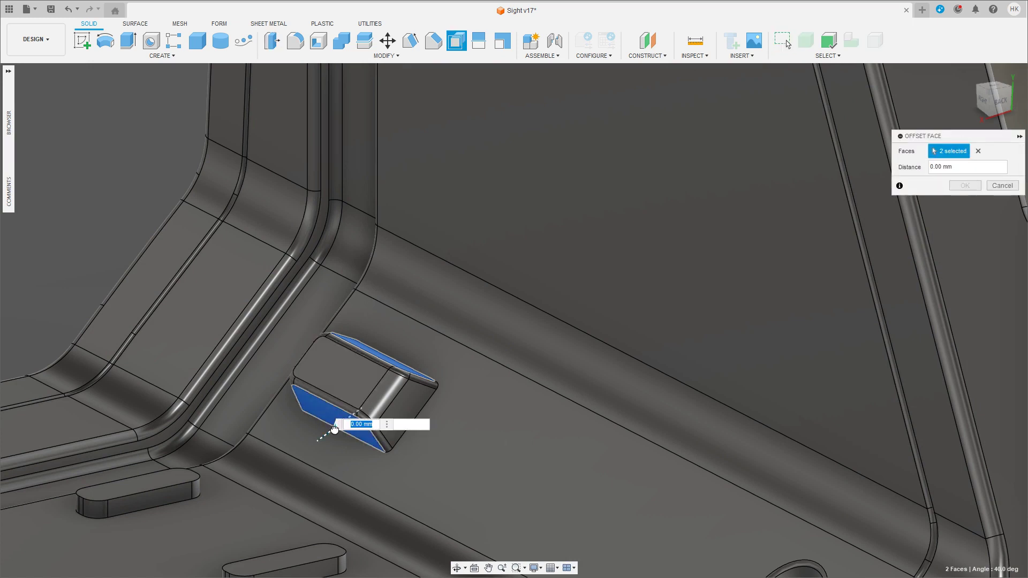
drag(334, 428, 320, 433)
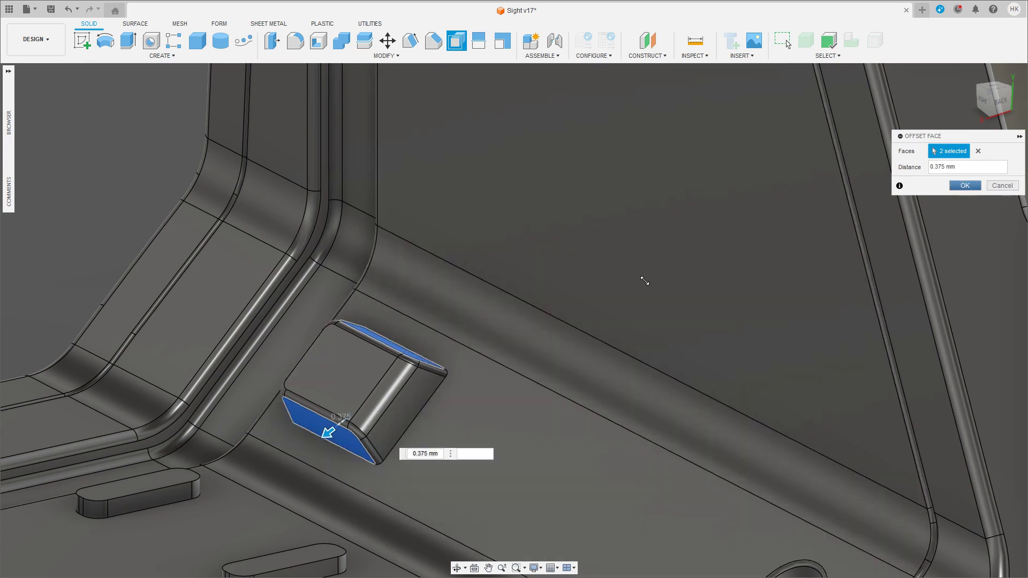
key(Return)
Step: Offset the block's end face outward by 0.787 mm
click(410, 427)
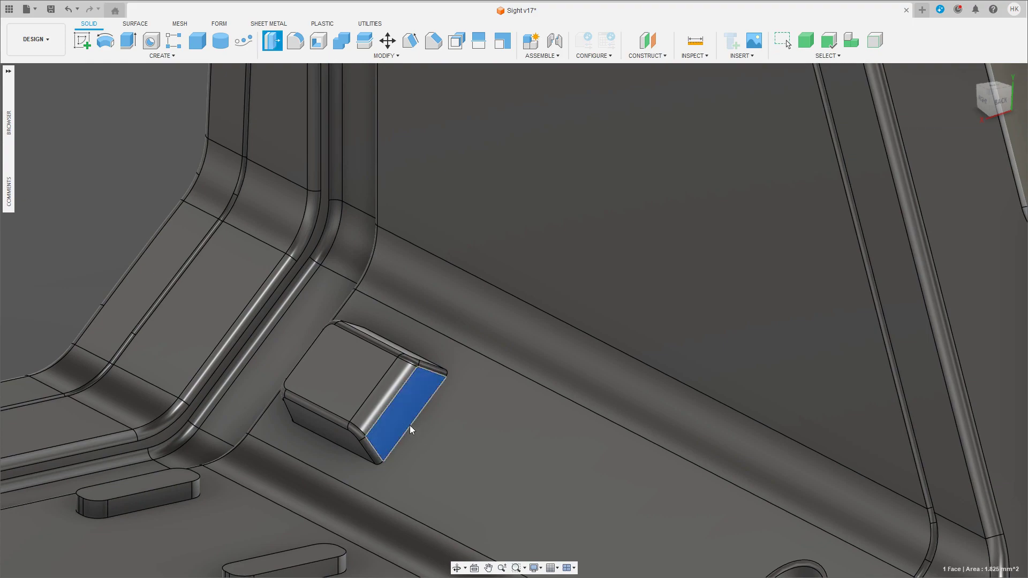
key(q)
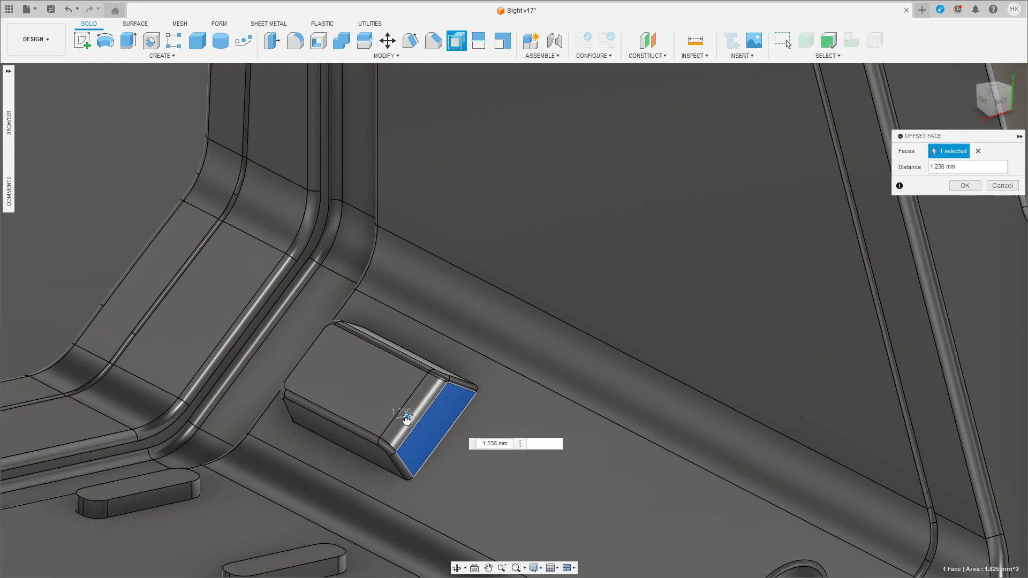
drag(407, 420, 405, 423)
mouse_move(405, 423)
shift+middle_down()
mouse_move(387, 423)
mouse_move(382, 384)
shift+middle_up()
scroll(386, 423, down, 5)
scroll(397, 338, up, 2)
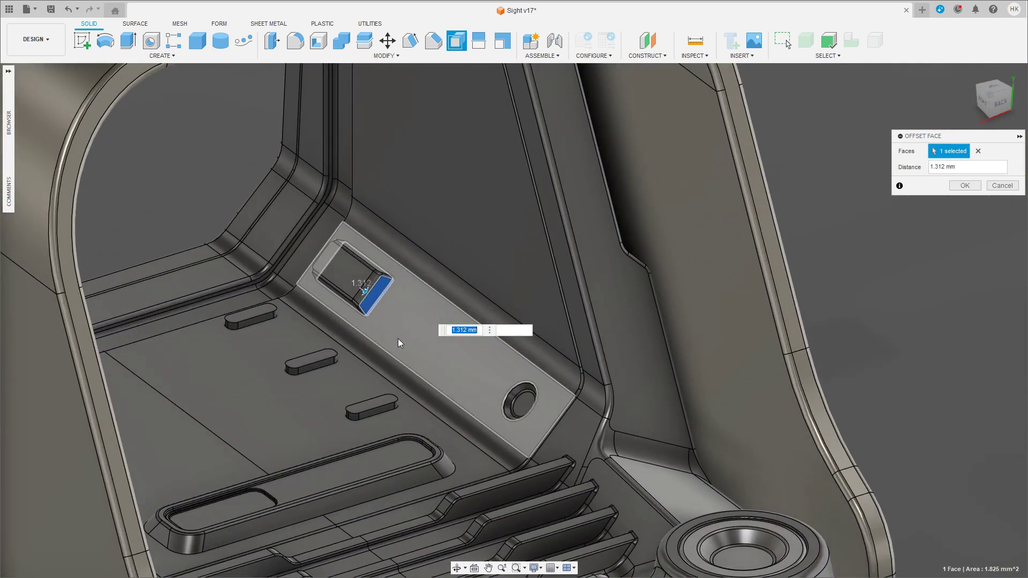
drag(365, 291, 363, 290)
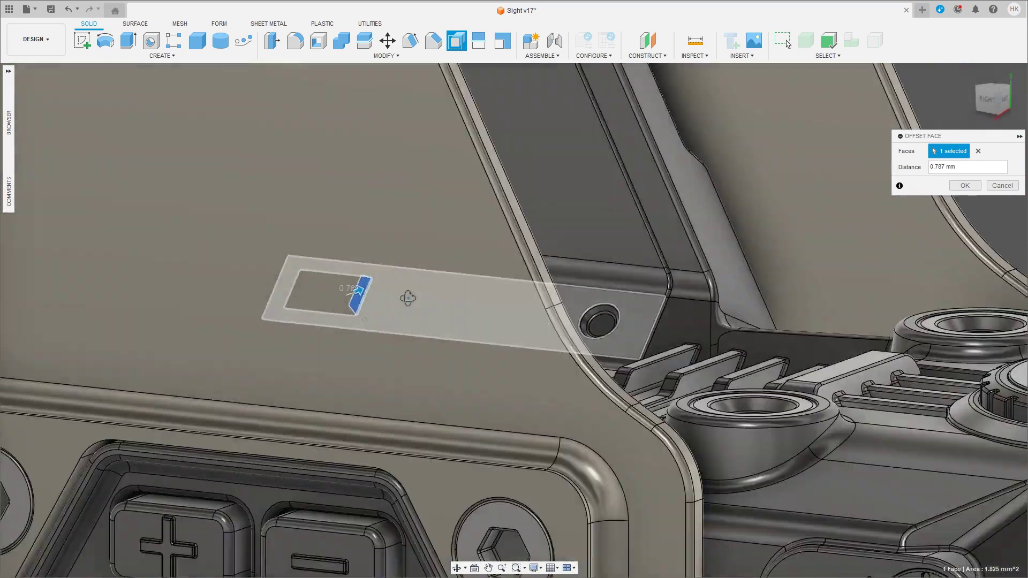
mouse_move(362, 290)
shift+middle_down()
mouse_move(353, 283)
mouse_move(390, 280)
shift+middle_up()
scroll(351, 279, up, 5)
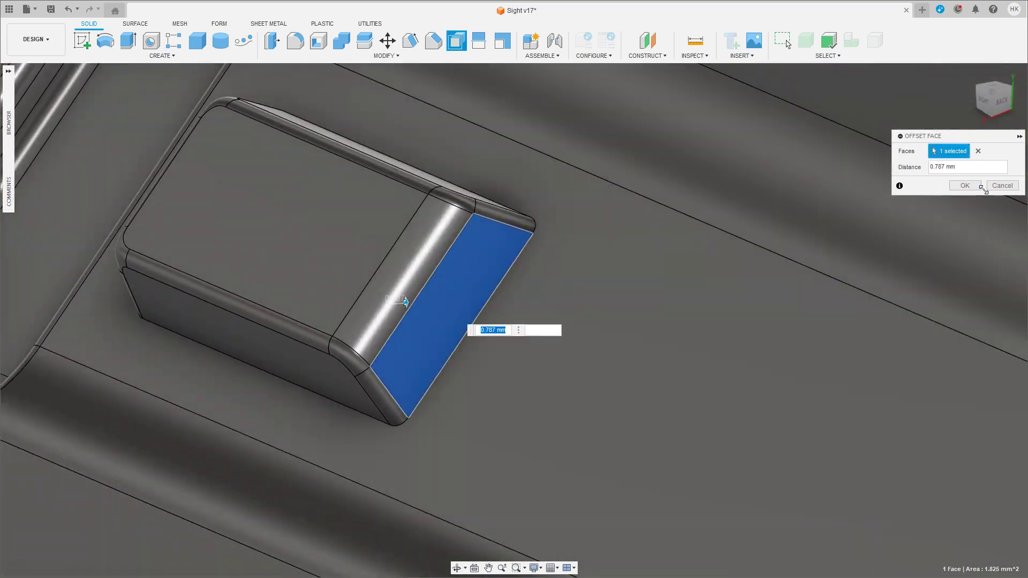
key(Return)
key(Return)
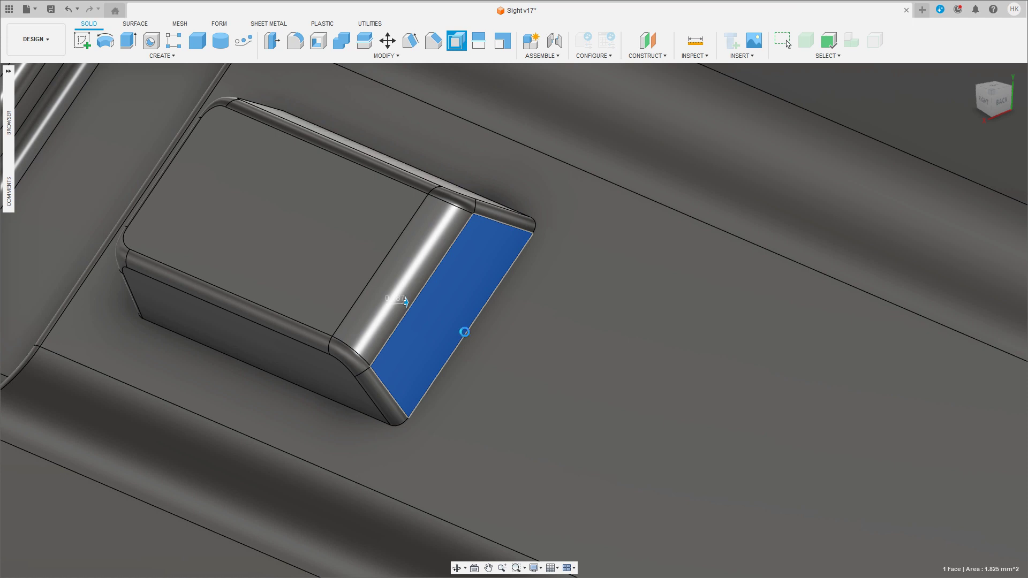
Step: Select the slanted end face for Move/Copy and begin repositioning the pivot
click(406, 303)
click(453, 312)
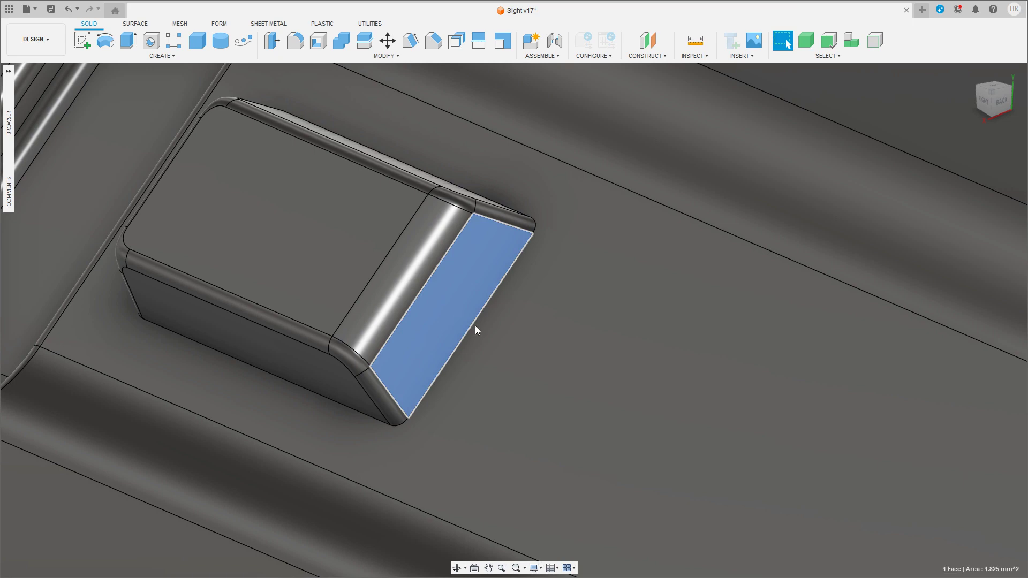
key(m)
click(860, 173)
Step: Pivot the end face at its lower edge and rotate it -24.3° about X
click(476, 325)
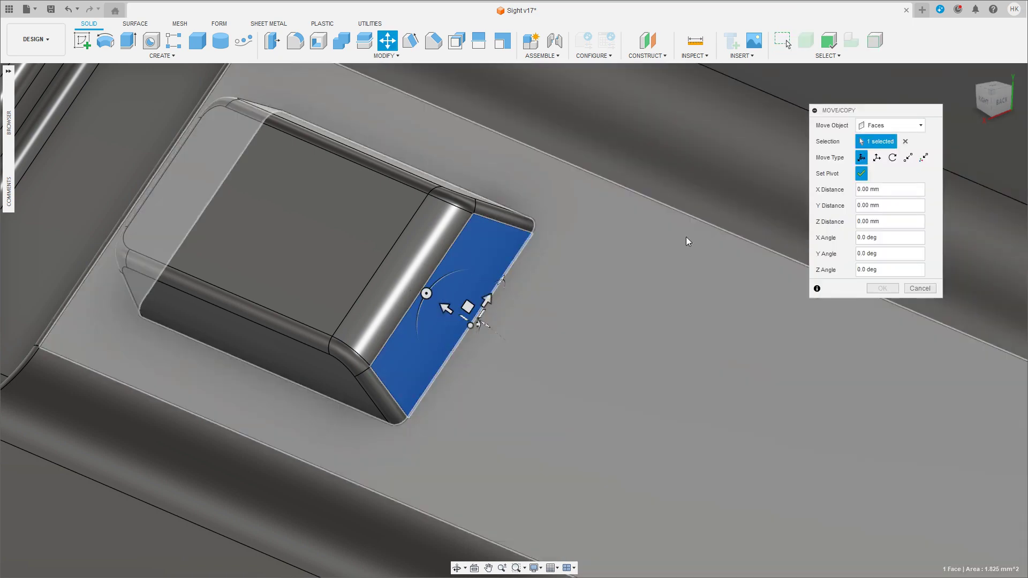
click(861, 174)
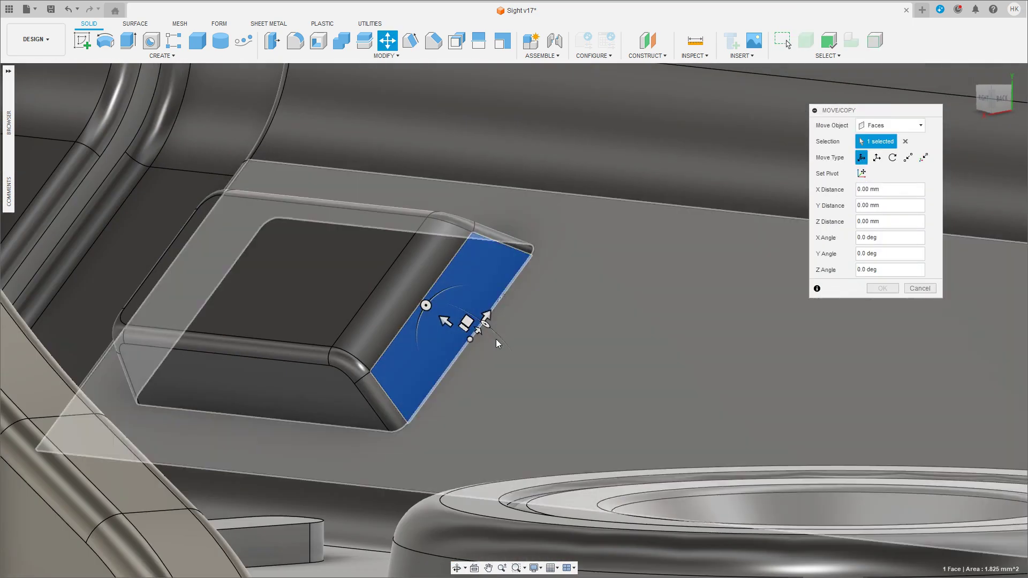
drag(485, 324, 474, 332)
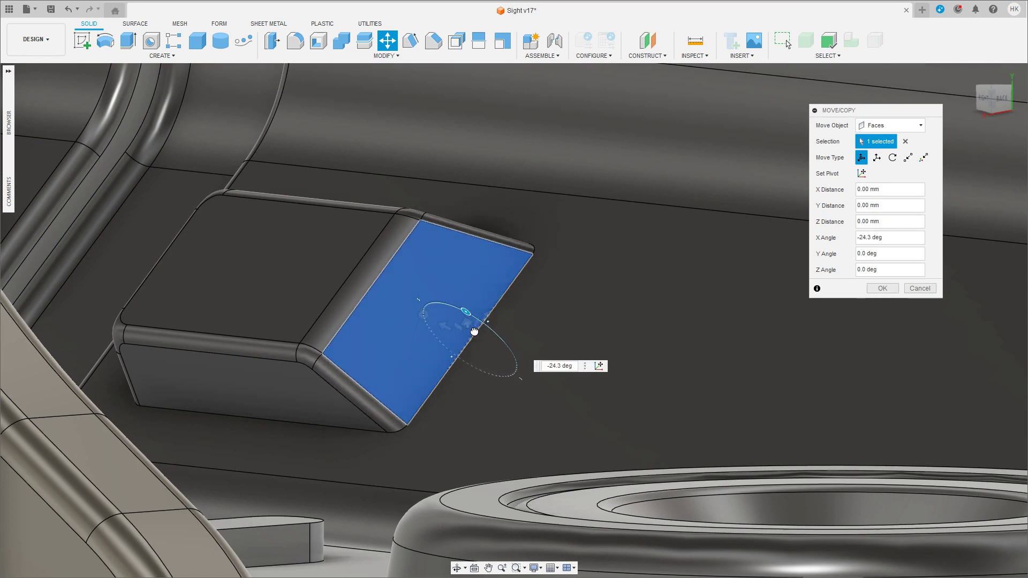
shift+middle_drag(474, 331, 464, 266)
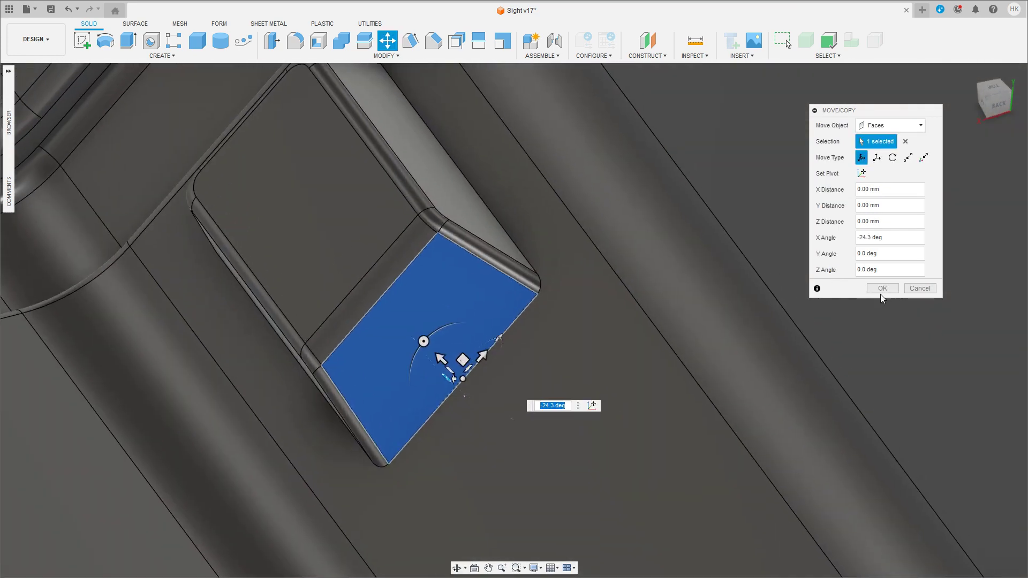
key(Return)
Step: Offset the narrow top strip and its two end fillets outward about 1.47 mm
click(398, 260)
ctrl+click(431, 217)
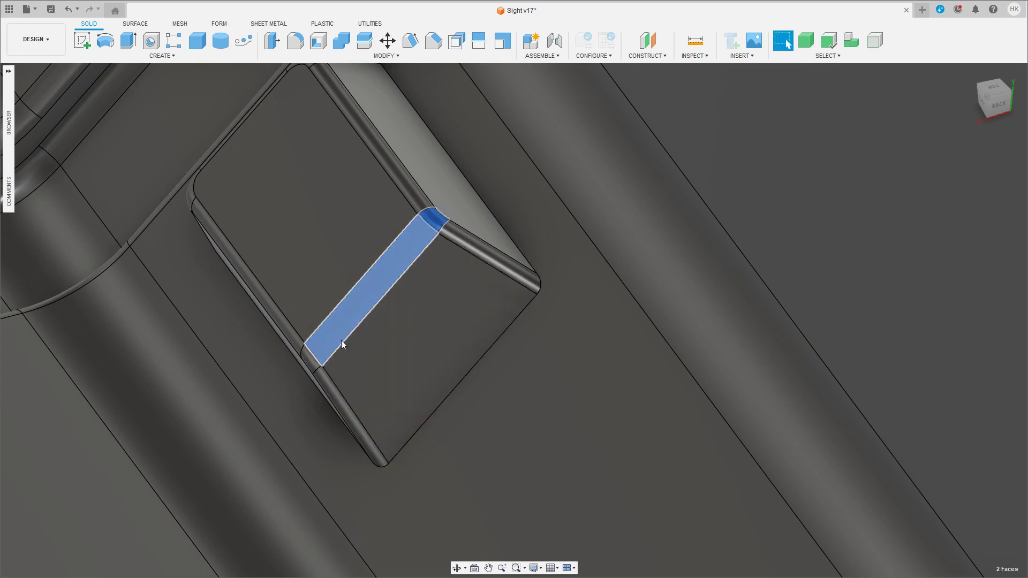
ctrl+click(312, 362)
key(q)
shift+middle_drag(388, 304, 307, 359)
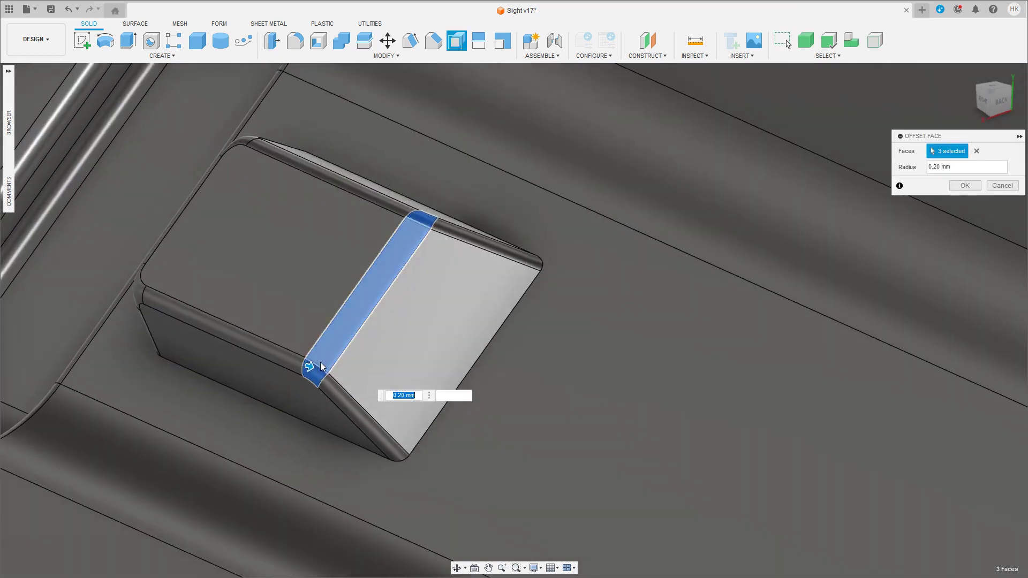
drag(308, 360, 324, 367)
mouse_move(323, 367)
shift+middle_down()
mouse_move(347, 354)
mouse_move(345, 342)
shift+middle_up()
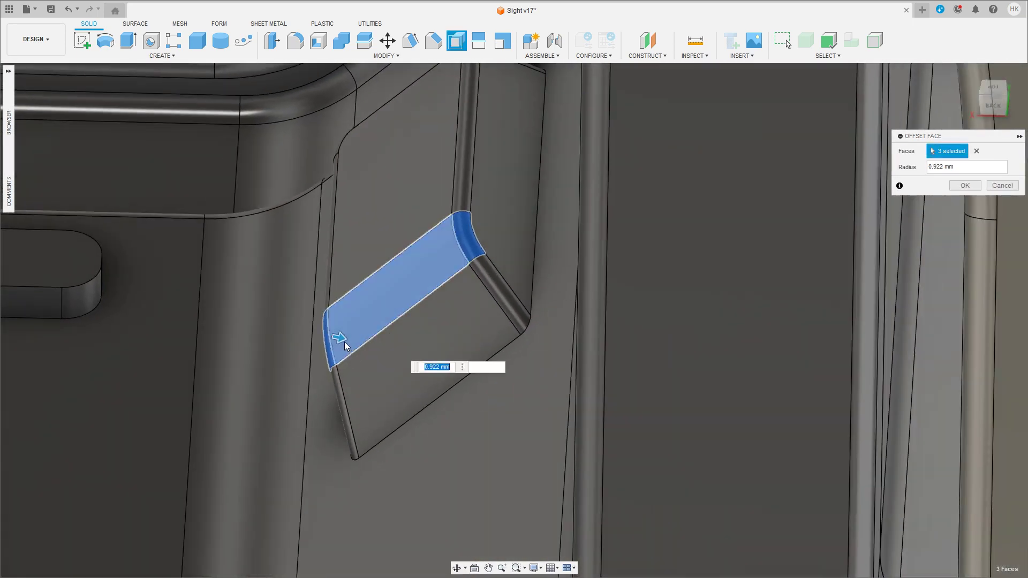
drag(345, 341, 351, 344)
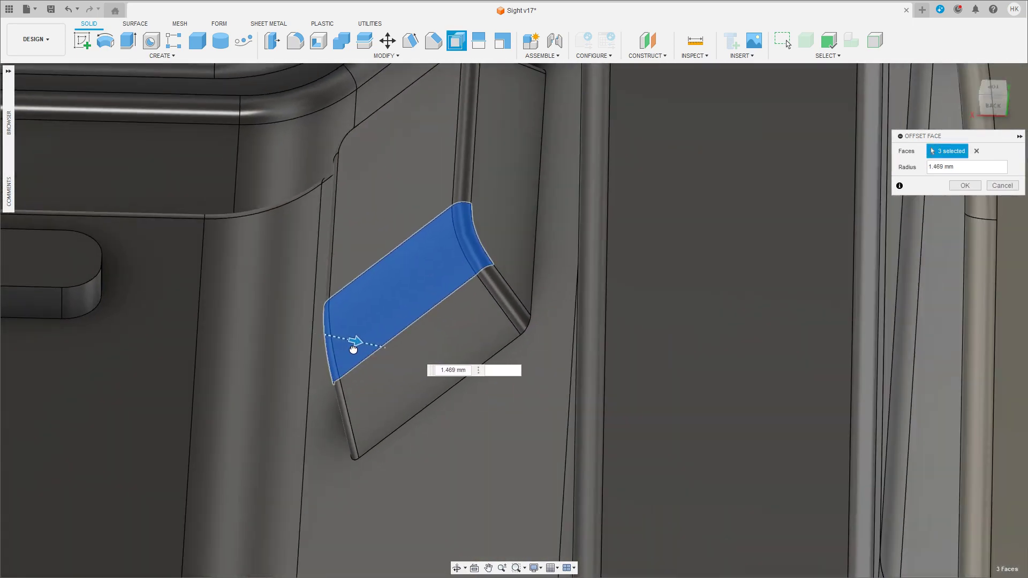
key(Return)
shift+middle_drag(351, 344, 438, 329)
Step: Round the 8-edge loop around the interior block with a 0.25 mm fillet
key(f)
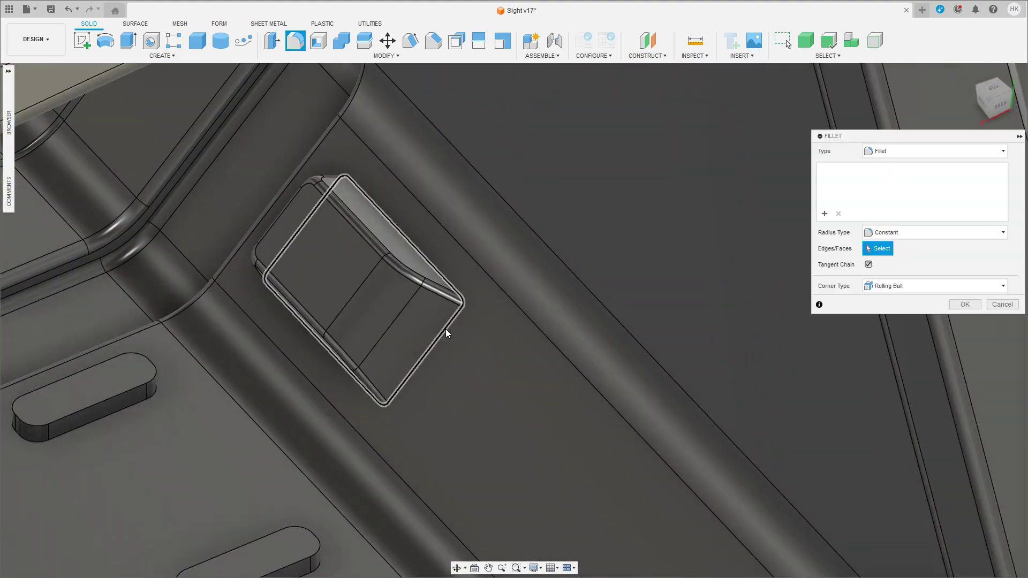
click(446, 328)
text(10)
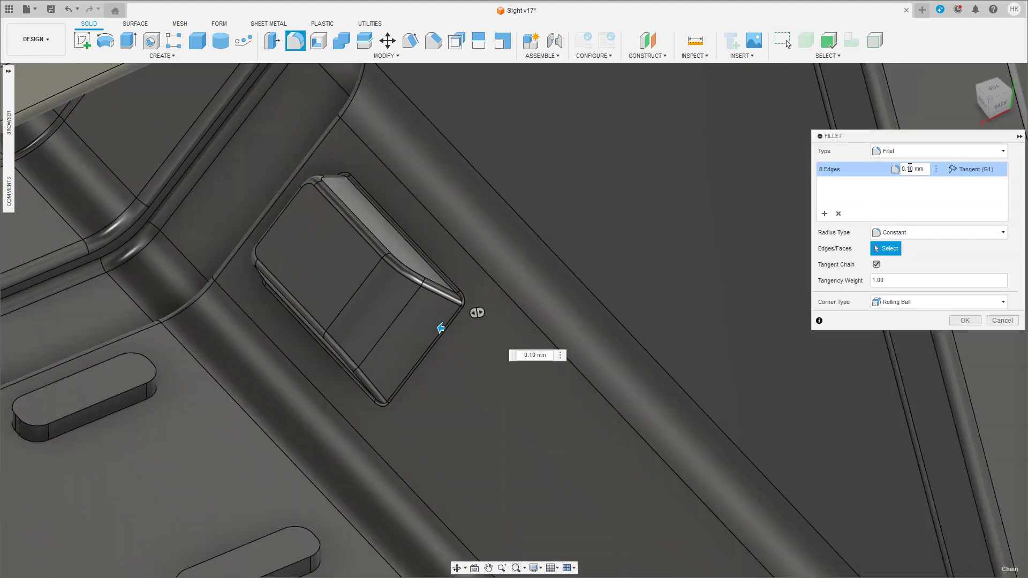
key(BackSpace)
text(5)
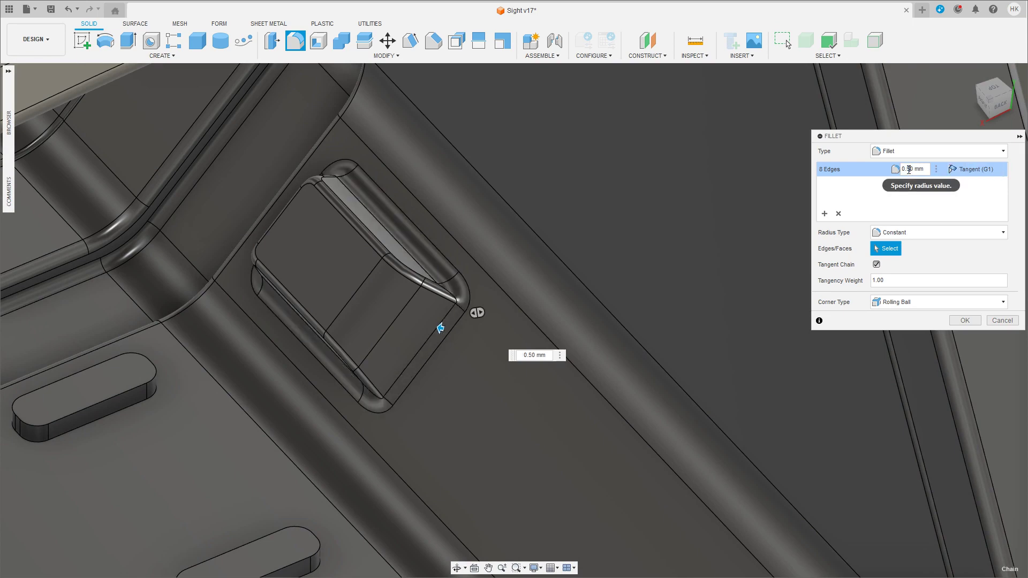
mouse_move(375, 300)
shift+middle_down()
mouse_move(386, 289)
mouse_move(377, 282)
shift+middle_up()
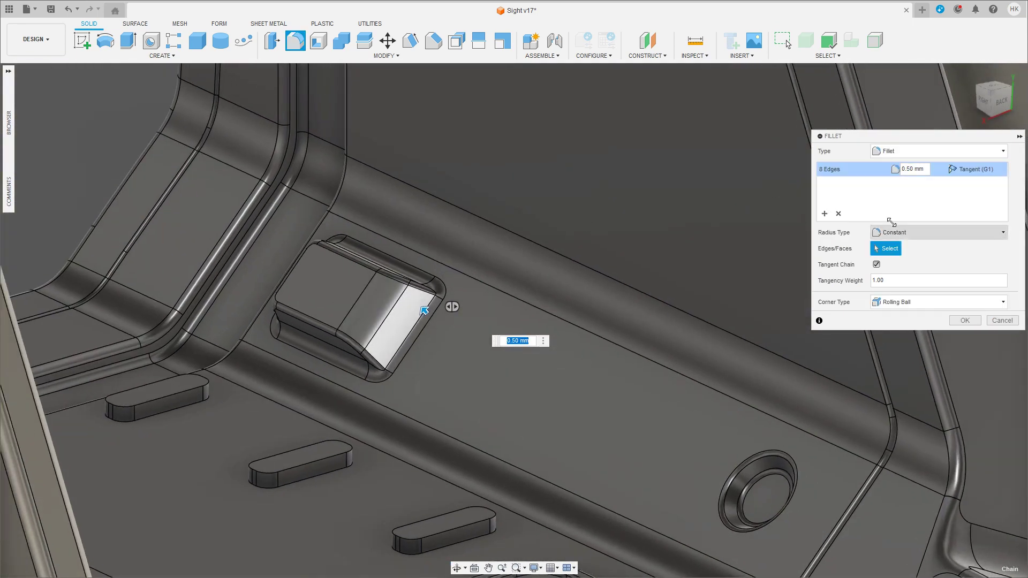
double_click(910, 169)
text(0.25)
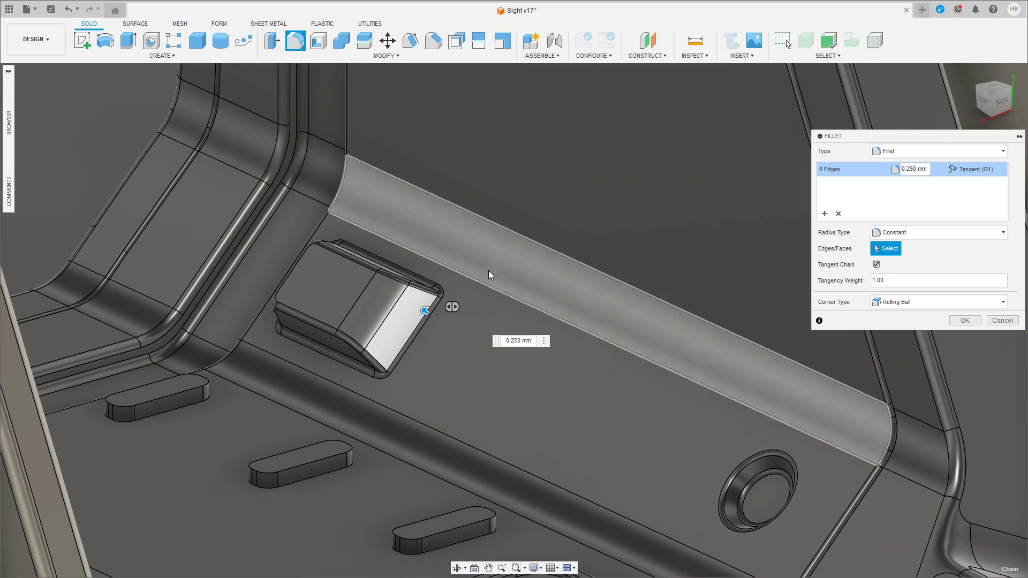
mouse_move(488, 271)
shift+middle_down()
mouse_move(486, 284)
mouse_move(717, 288)
shift+middle_up()
scroll(486, 284, down, 5)
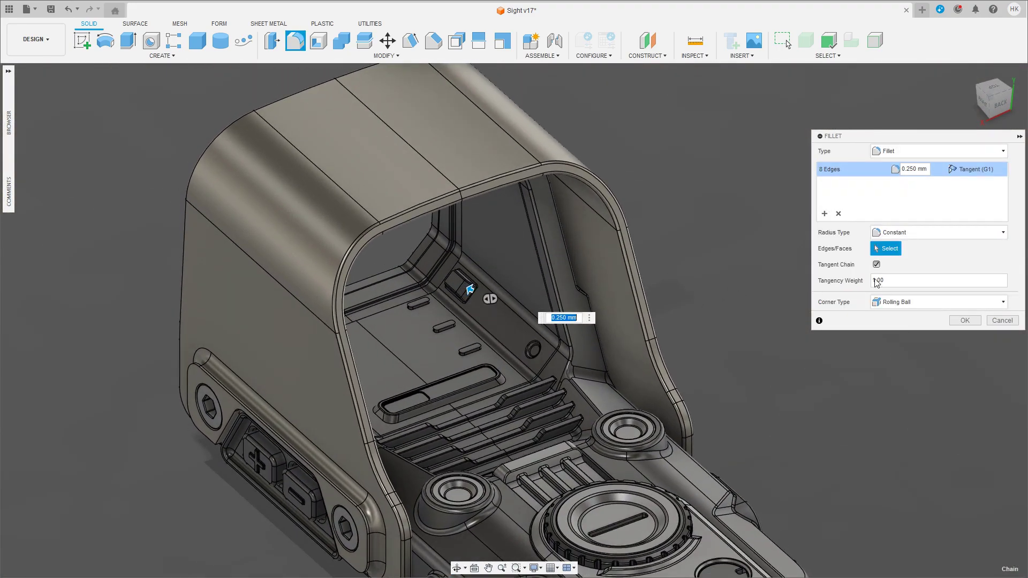
click(965, 320)
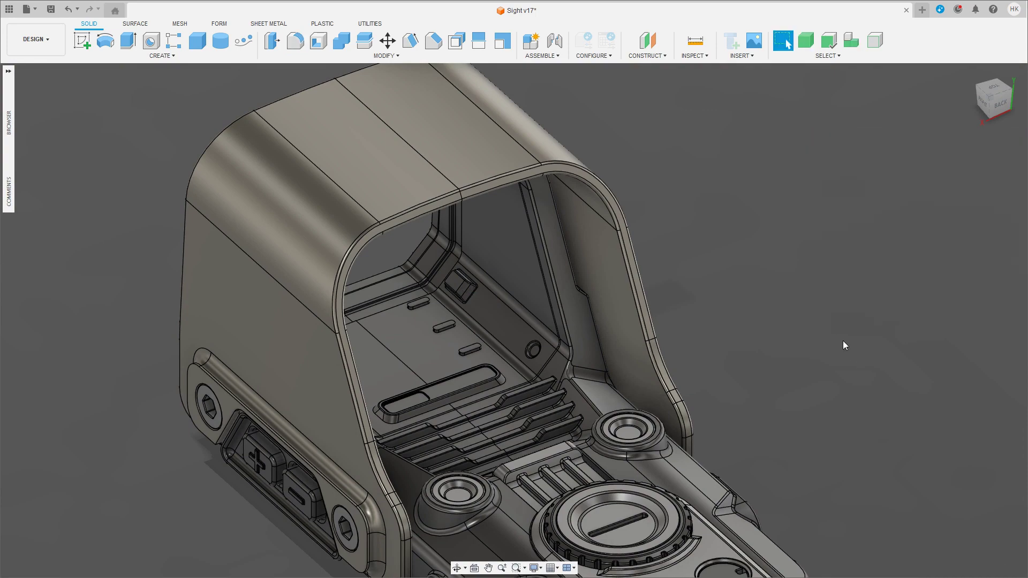
Step: Create a 3.225 × 7.536 × 1.00 mm box as a new body on the inner hood wall
shift+middle_drag(842, 341, 690, 334)
scroll(691, 334, up, 5)
scroll(773, 305, up, 3)
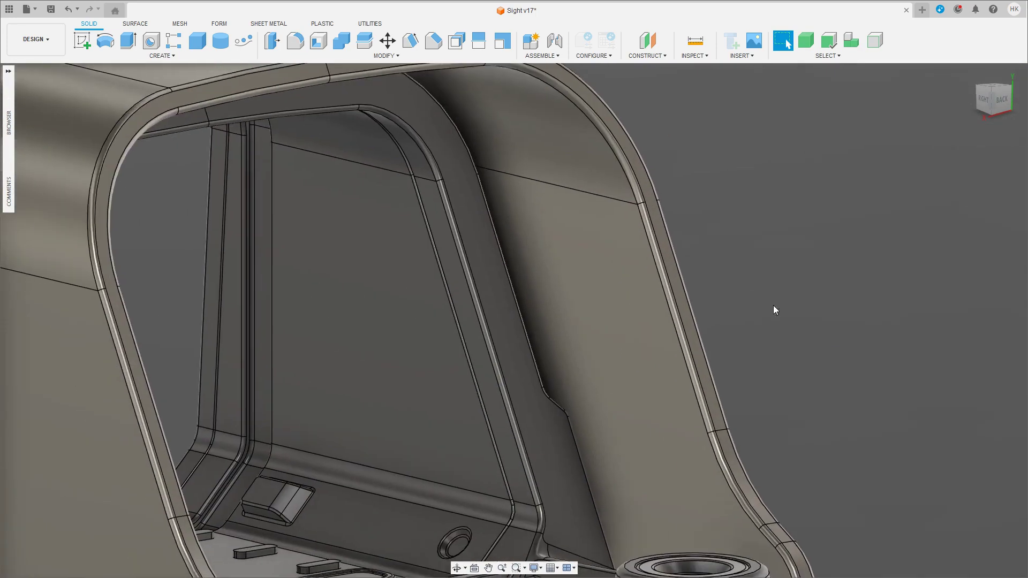
scroll(775, 309, down, 2)
key(s)
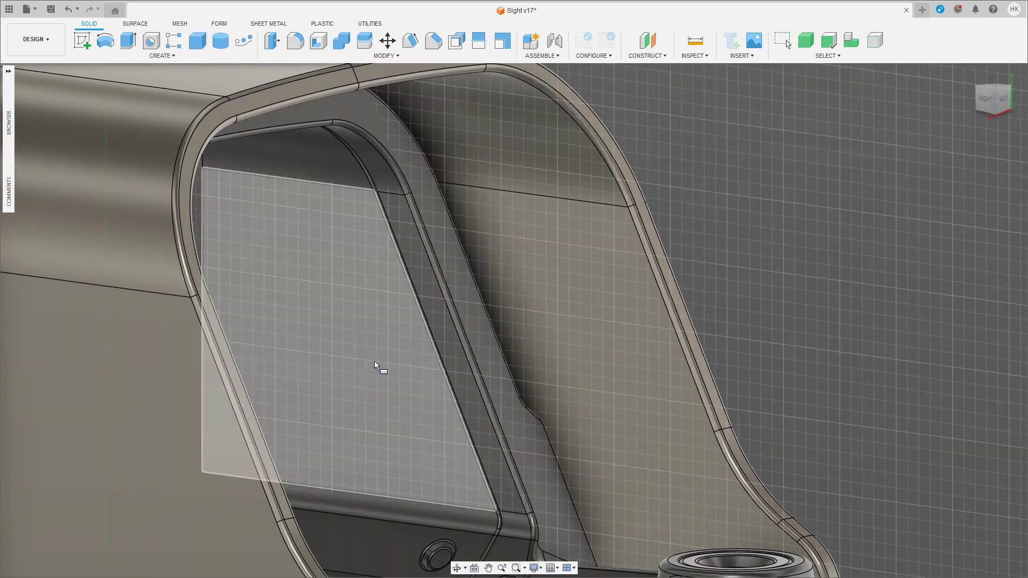
click(374, 361)
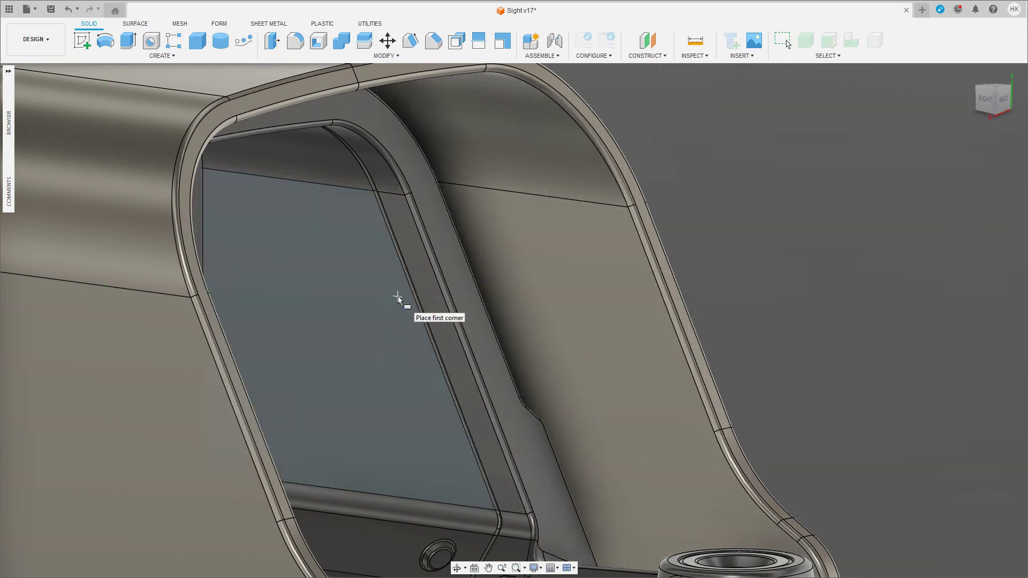
click(421, 364)
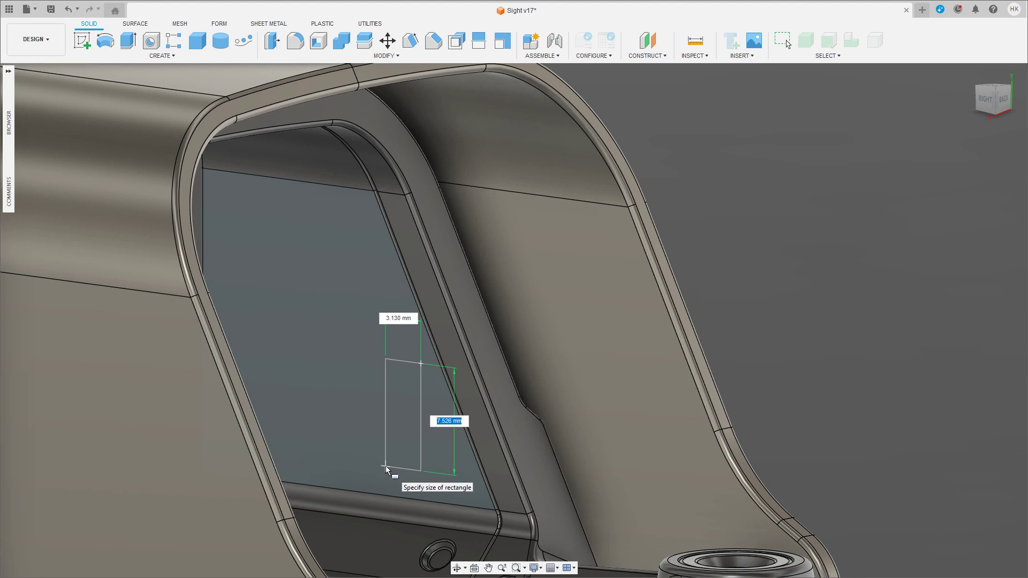
click(385, 469)
click(969, 216)
click(961, 260)
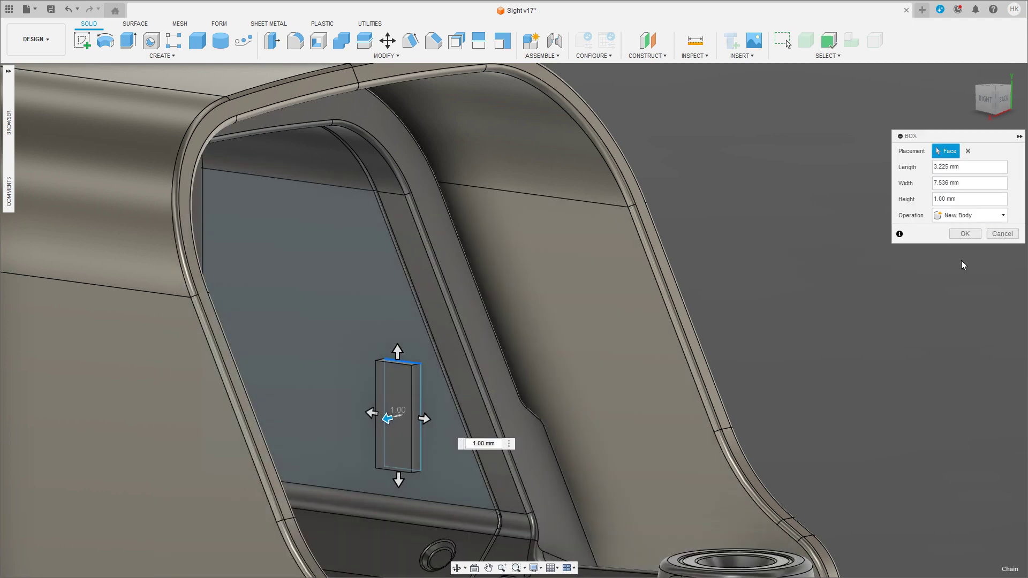
click(965, 234)
Step: Zoom in and select the new box body
scroll(412, 464, up, 3)
scroll(408, 419, up, 4)
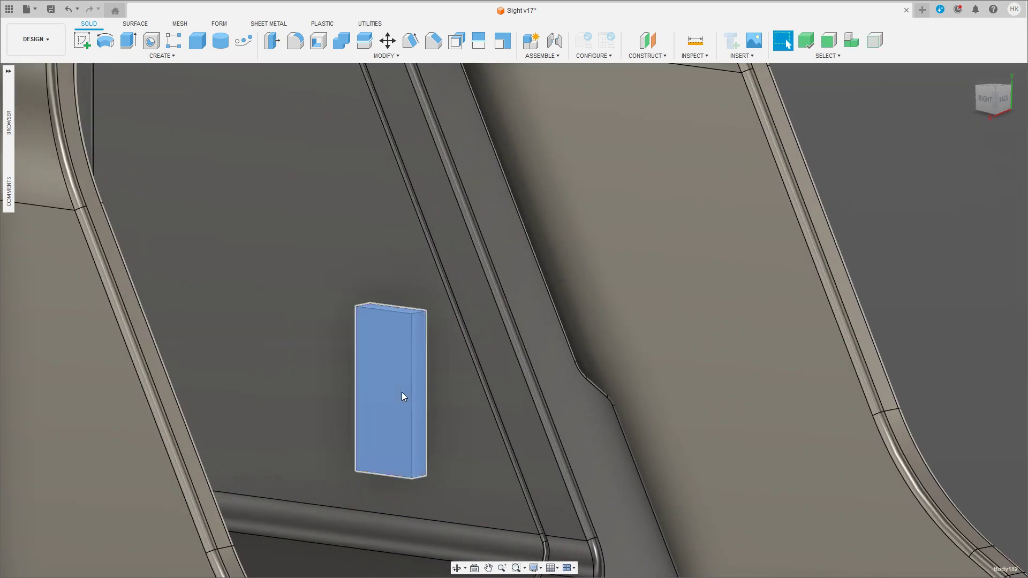
click(403, 396)
shift+middle_drag(403, 396, 461, 345)
Step: Move the box body, testing an X rotation, a Z slide and a slight Z rotation
key(m)
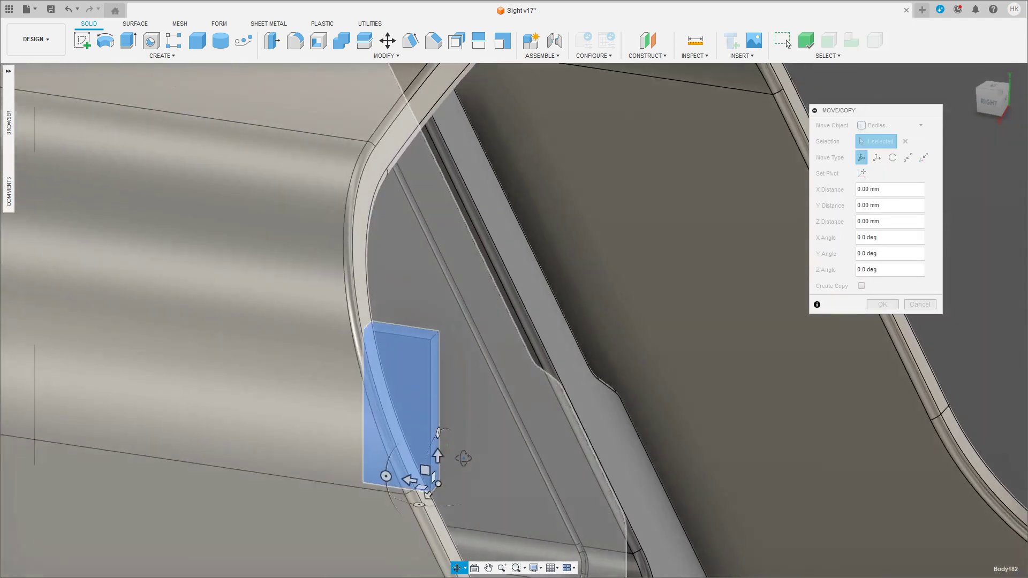
shift+middle_drag(429, 493, 420, 475)
mouse_move(419, 474)
mouse_down()
mouse_move(390, 474)
mouse_move(374, 457)
mouse_move(355, 471)
mouse_up()
mouse_move(354, 471)
shift+middle_down()
mouse_move(423, 476)
mouse_move(476, 446)
shift+middle_up()
drag(477, 446, 482, 437)
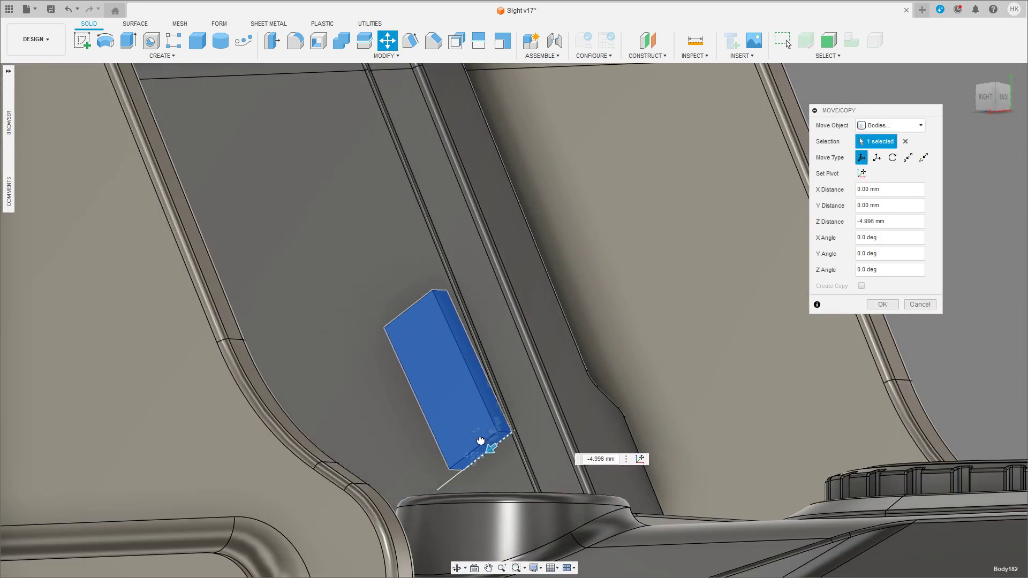
shift+middle_drag(892, 220, 878, 222)
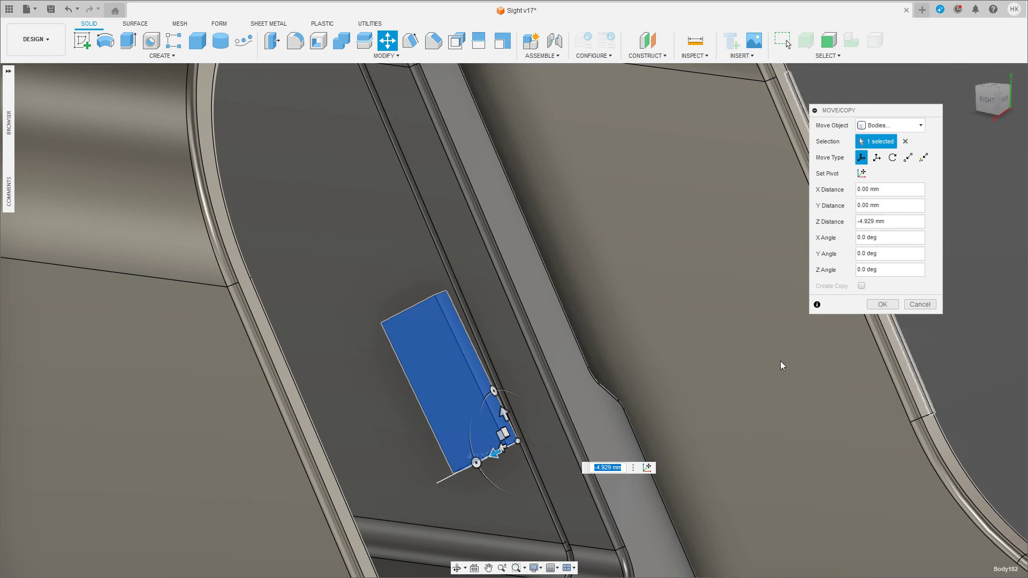
drag(494, 391, 509, 393)
Step: Set the box's Z angle to 4.7 degrees and apply the move
scroll(508, 393, up, 5)
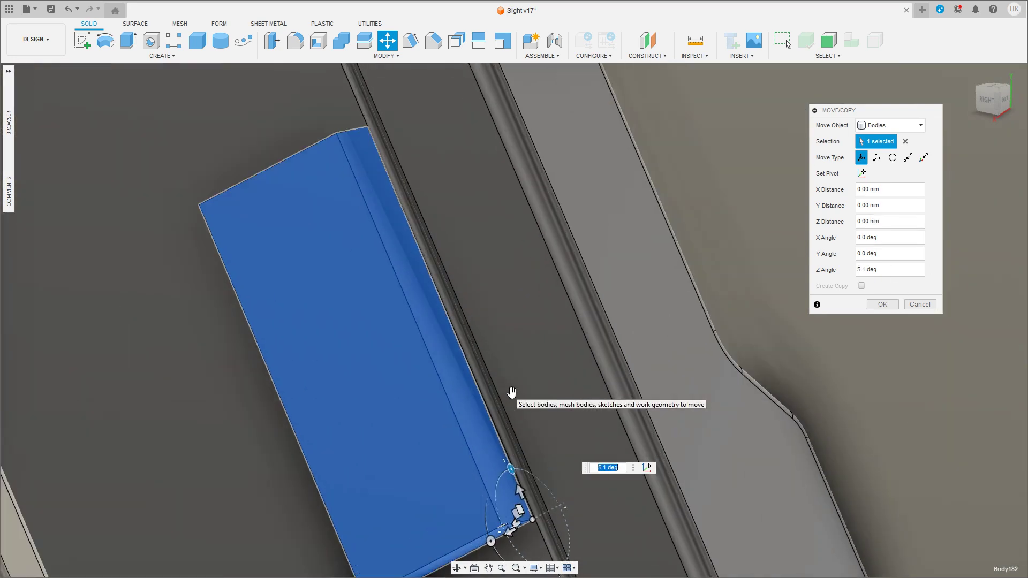
text(5.)
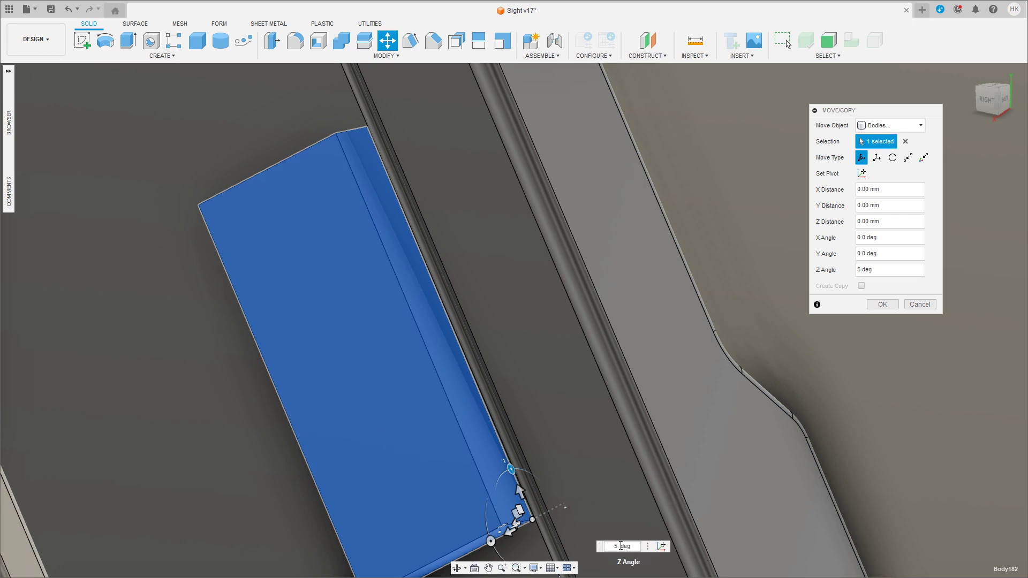
text(.9)
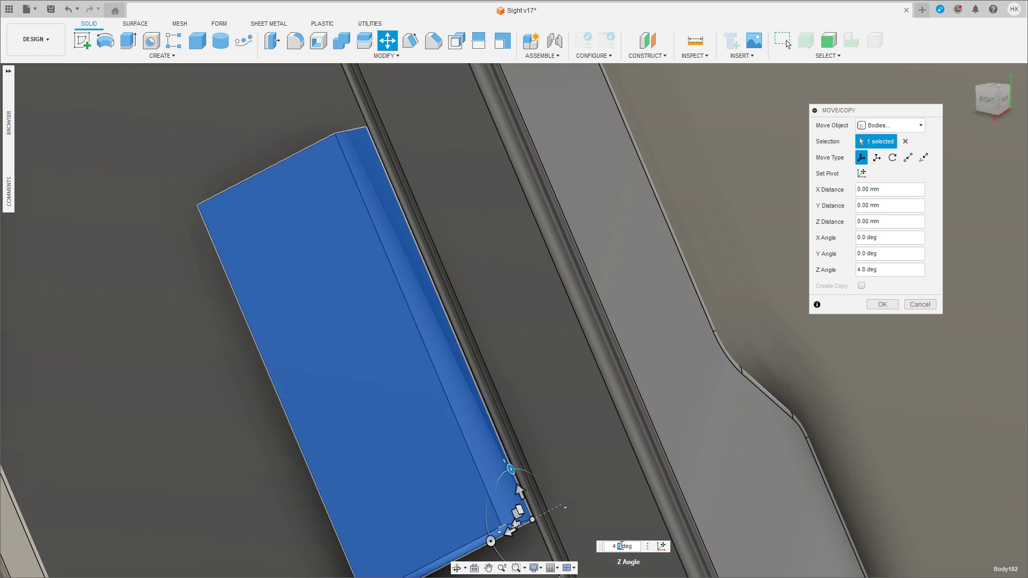
text(5)
scroll(394, 475, up, 2)
scroll(395, 474, down, 1)
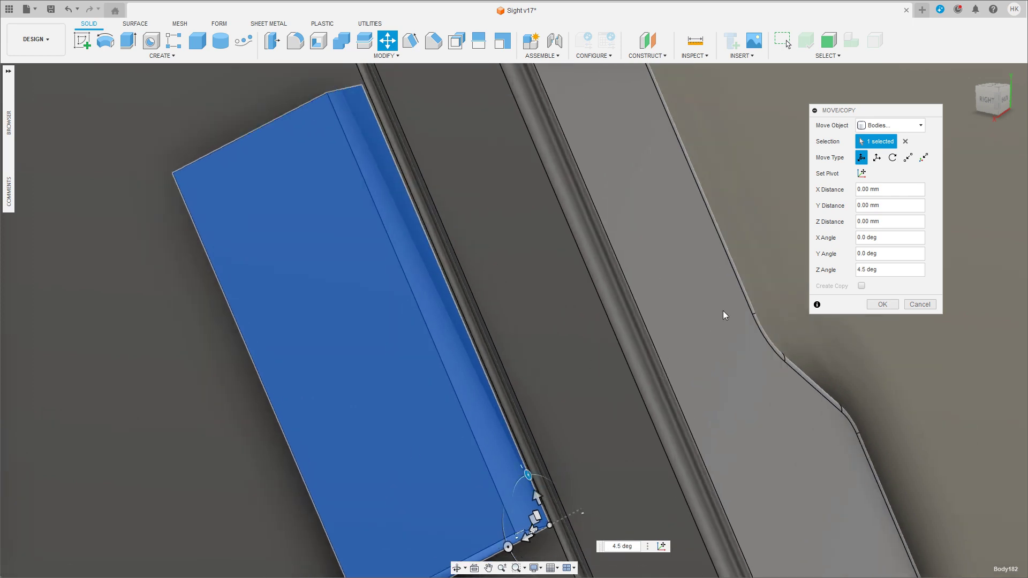
text(7)
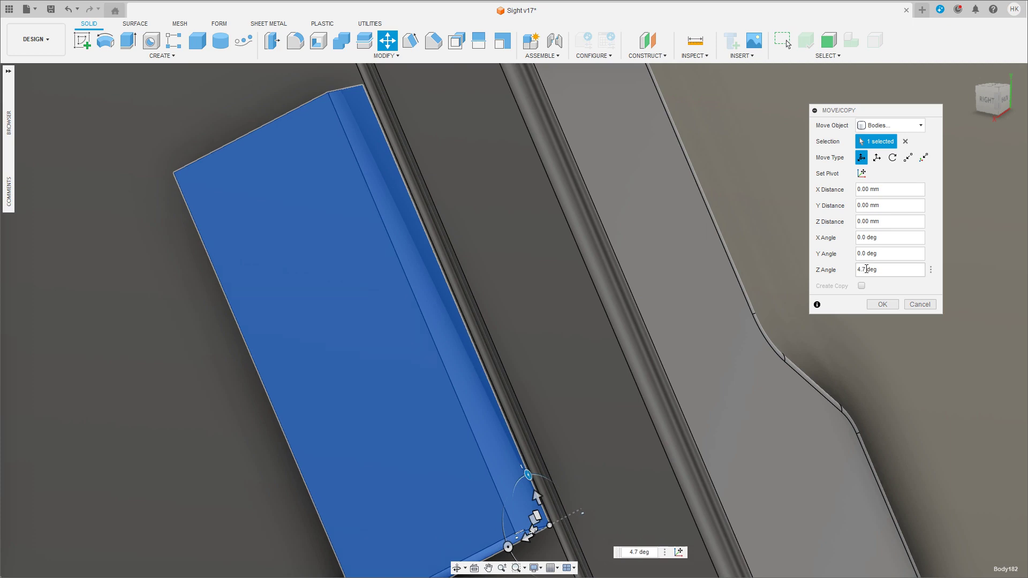
scroll(498, 294, down, 4)
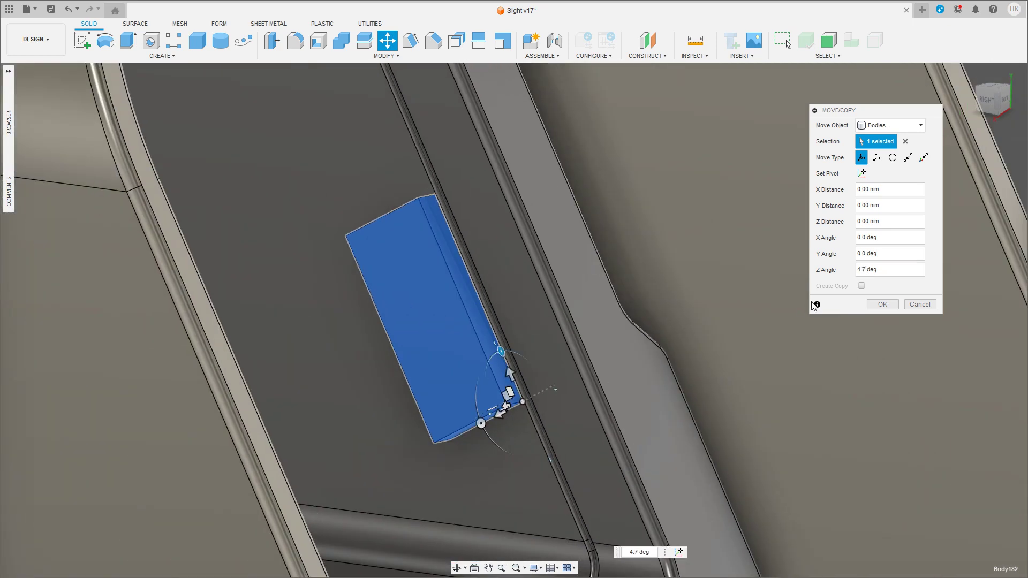
click(883, 304)
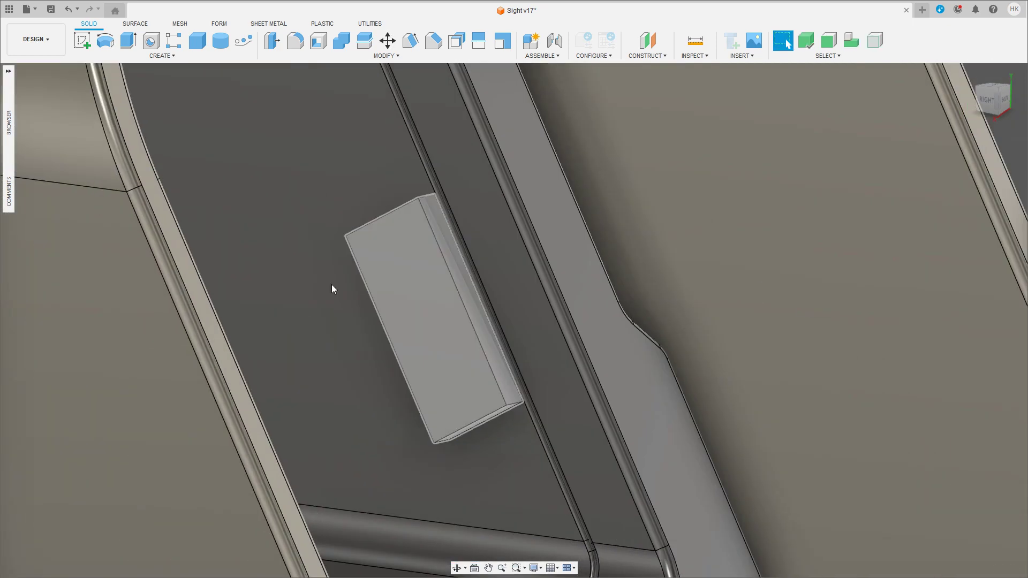
shift+middle_drag(332, 284, 305, 298)
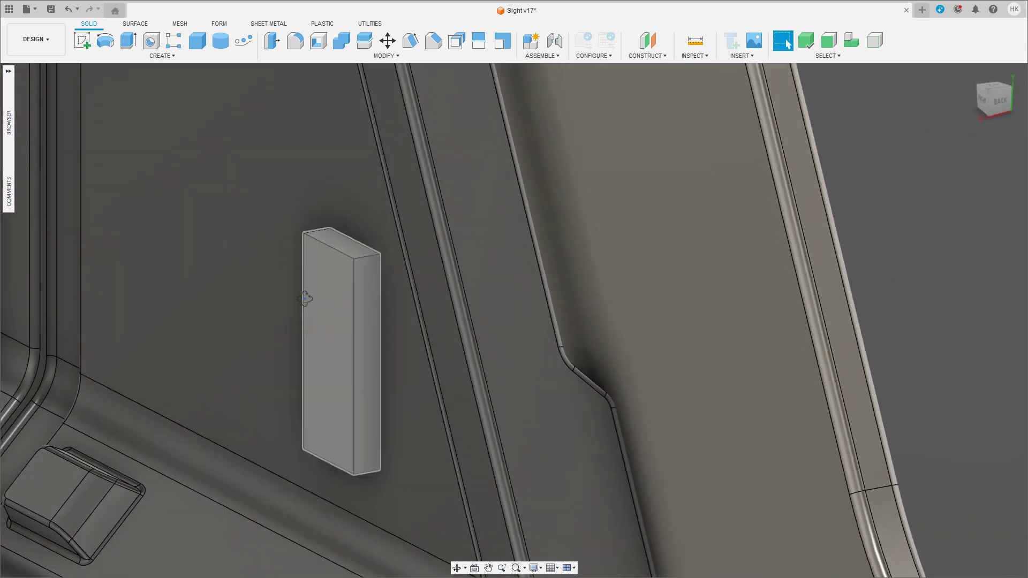
Step: Tilt the rectangular block 27 degrees about its X axis
click(350, 332)
key(m)
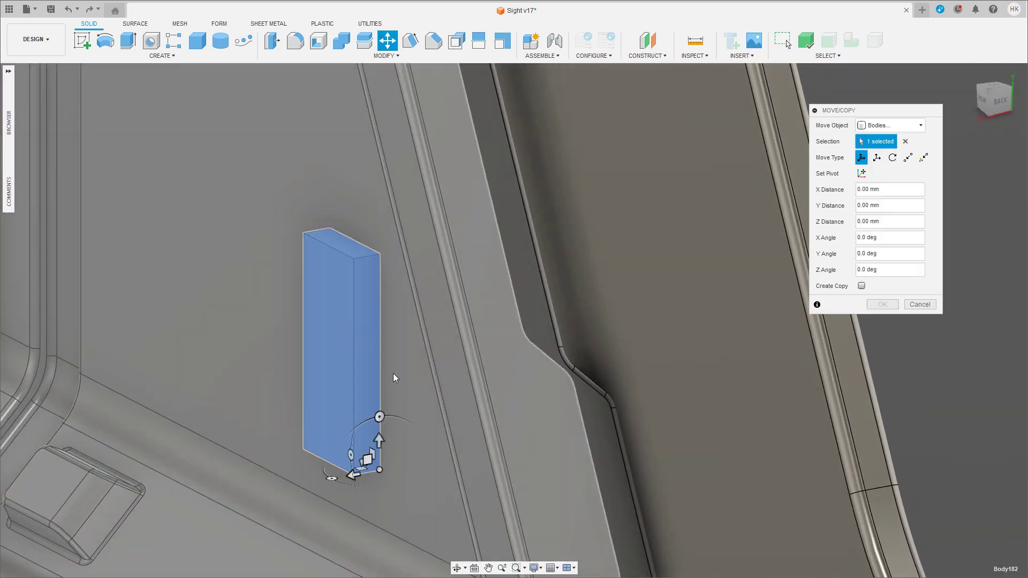
shift+middle_drag(400, 422, 429, 433)
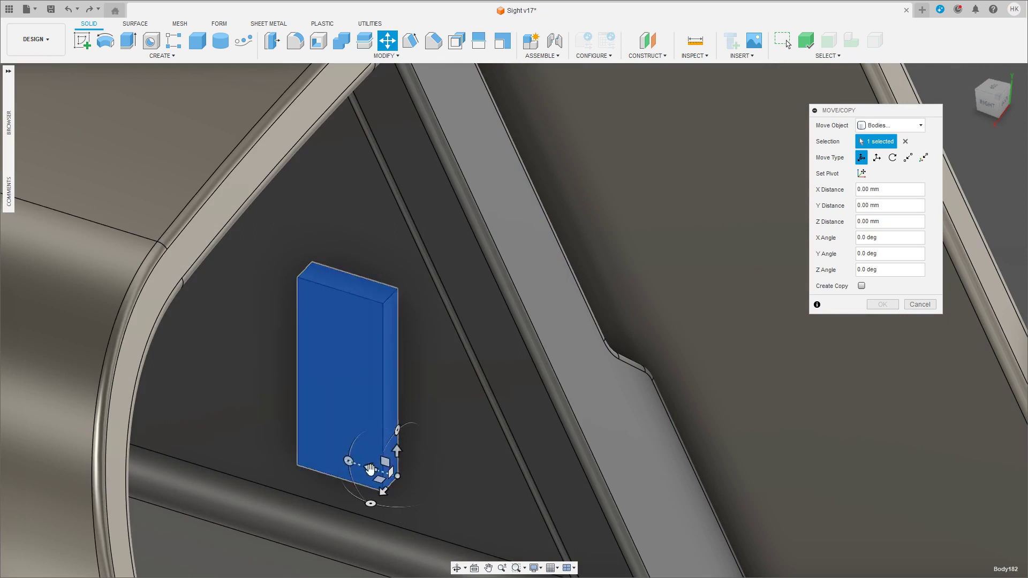
mouse_move(378, 451)
mouse_down()
mouse_move(516, 493)
mouse_move(458, 496)
mouse_up()
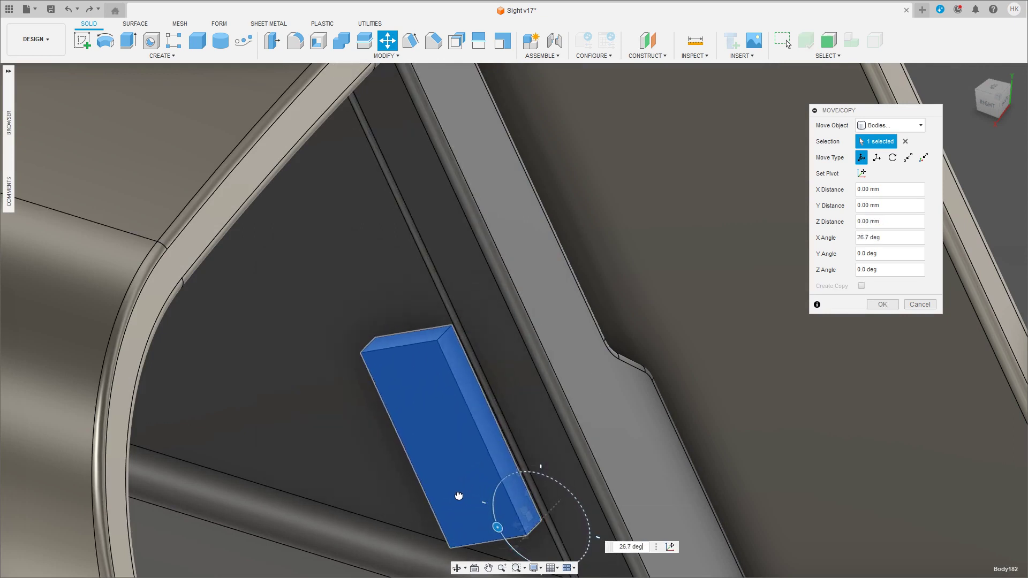
drag(458, 495, 457, 496)
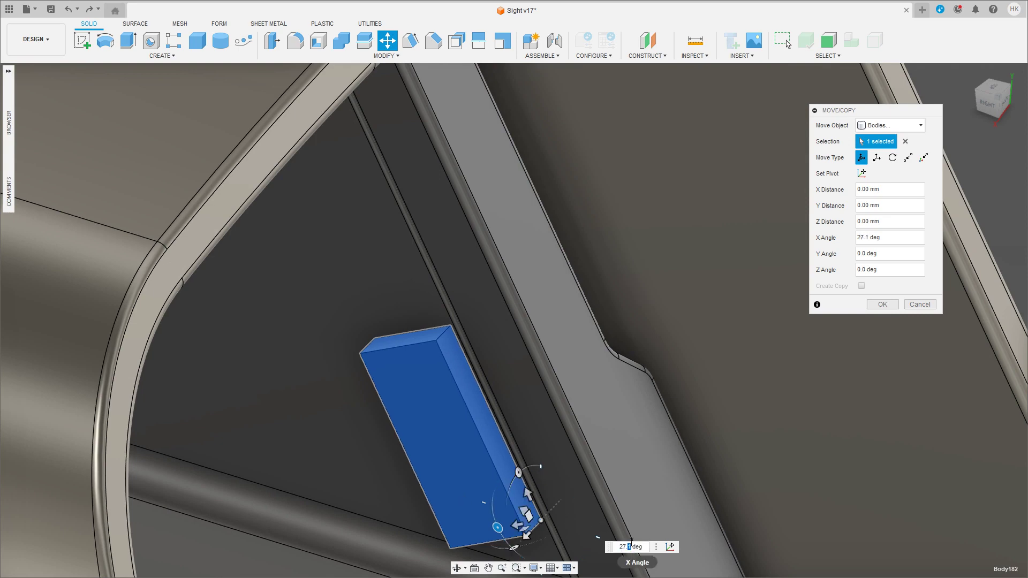
key(BackSpace)
scroll(490, 402, up, 3)
scroll(535, 348, down, 1)
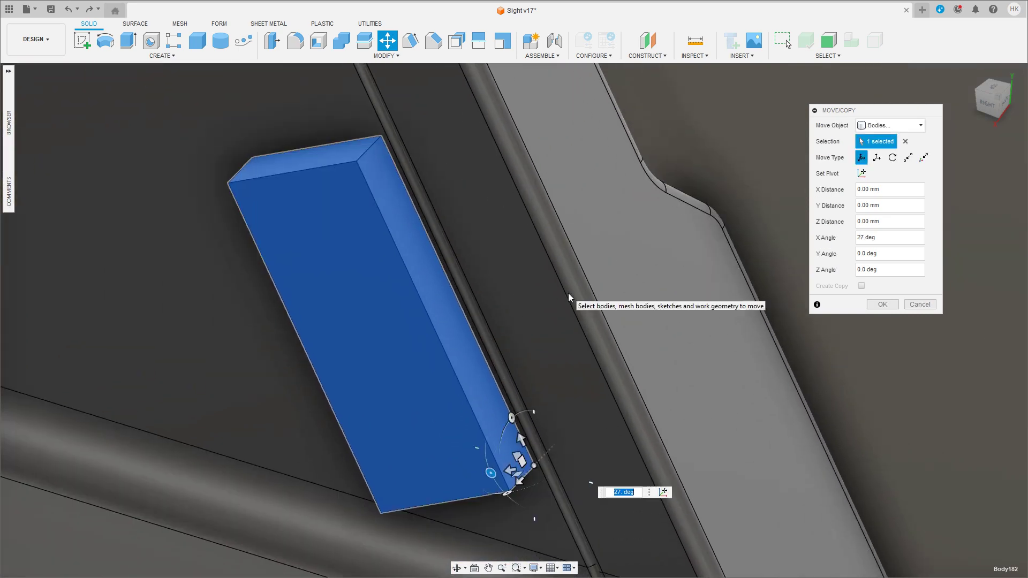
scroll(567, 293, down, 5)
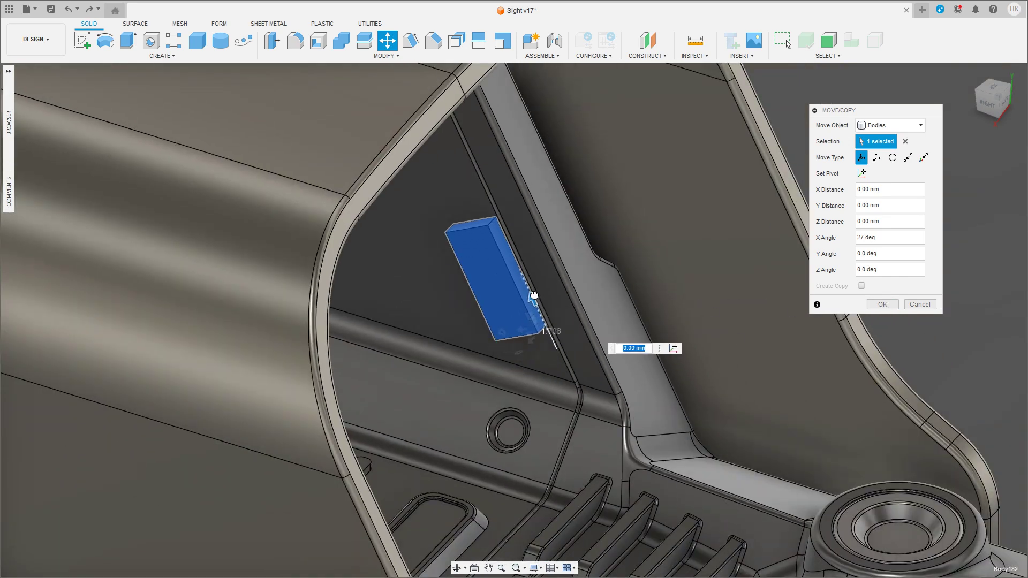
Step: Shift the block 1.18 mm along Z against the inner wall and apply the move
drag(534, 296, 499, 319)
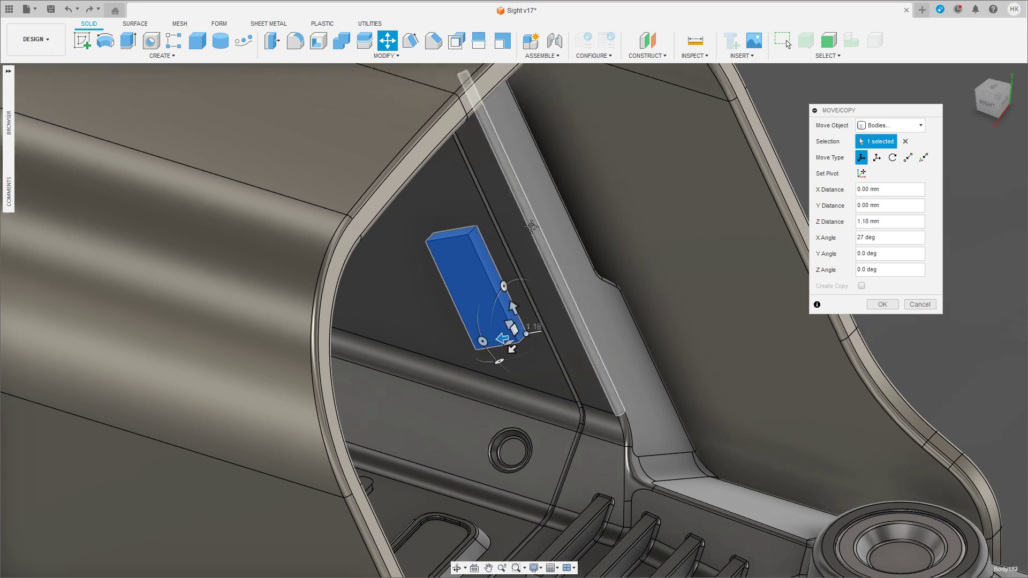
shift+middle_drag(534, 254, 557, 252)
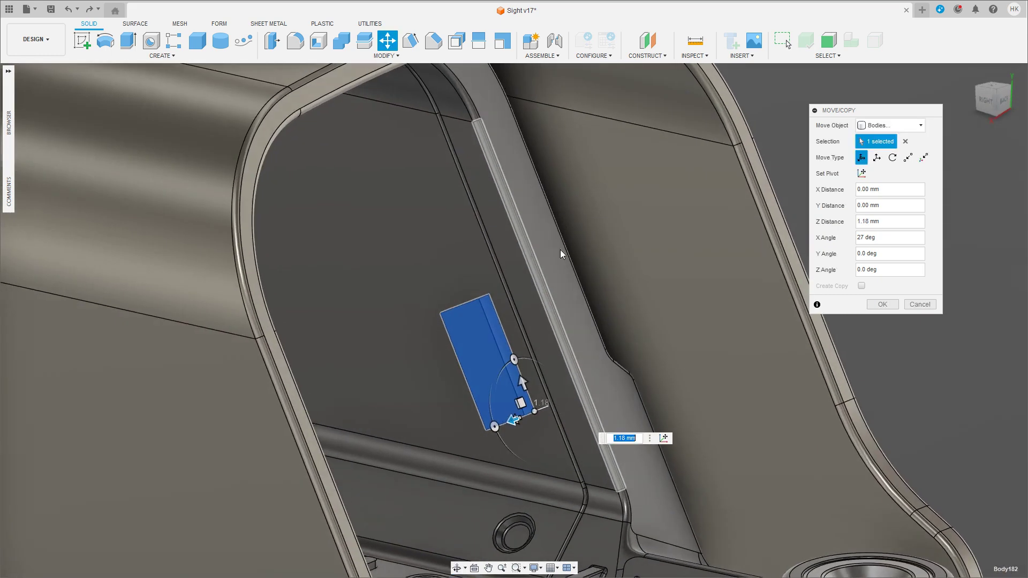
key(Return)
shift+middle_drag(400, 378, 479, 361)
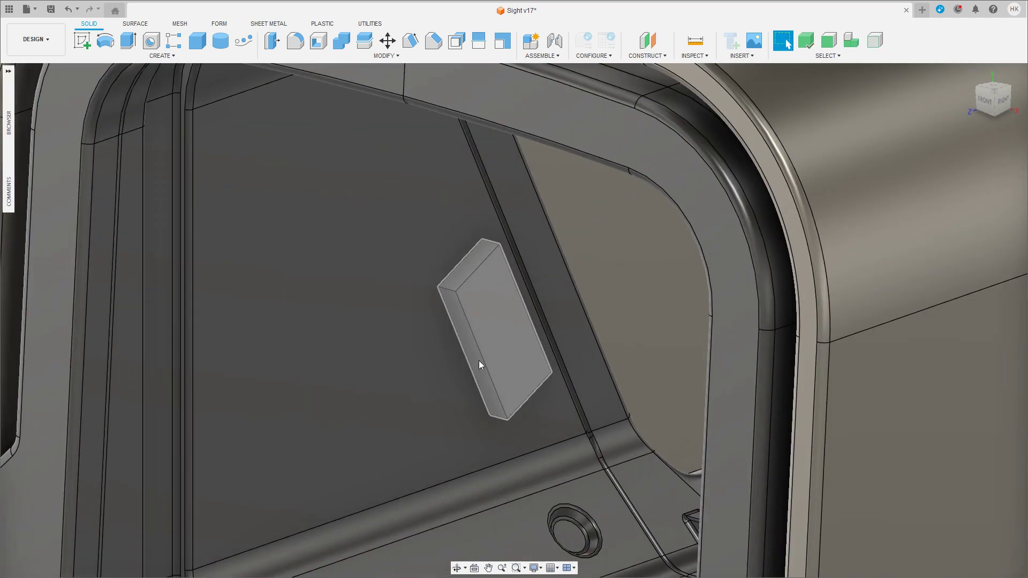
click(479, 361)
Step: Push both long side faces of the block inward to slim it
key(m)
drag(473, 356, 477, 367)
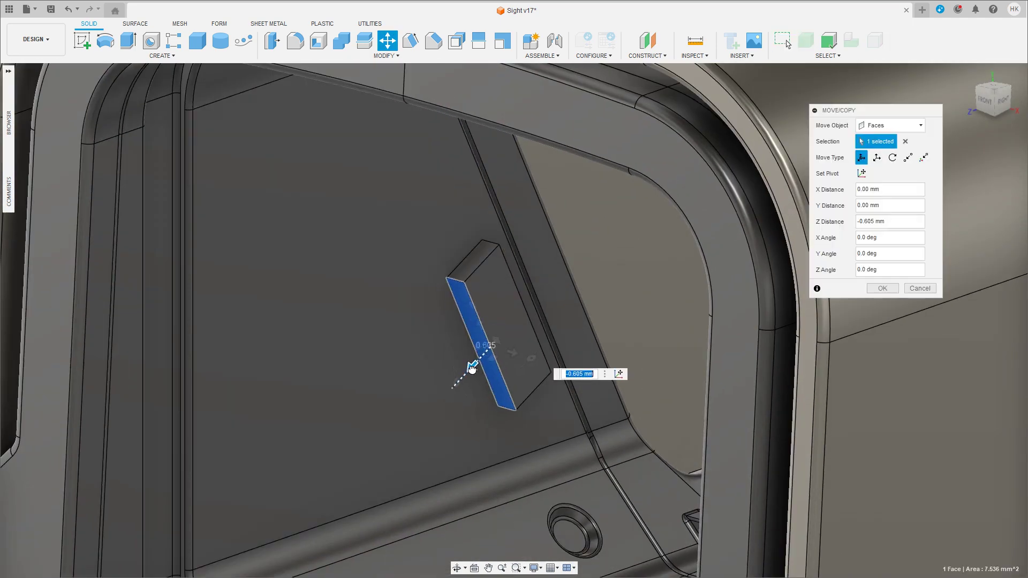
key(Return)
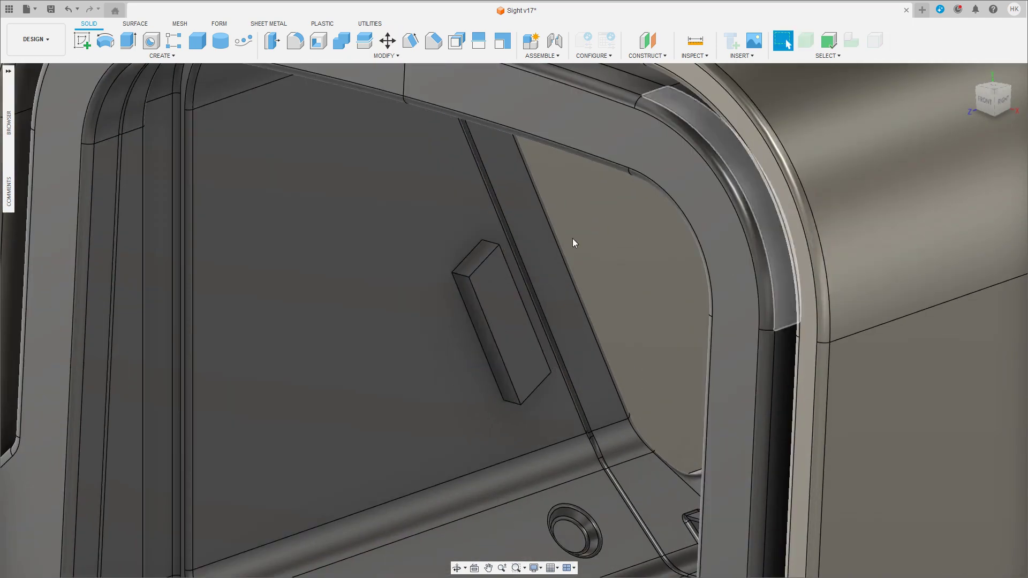
shift+middle_drag(573, 239, 494, 267)
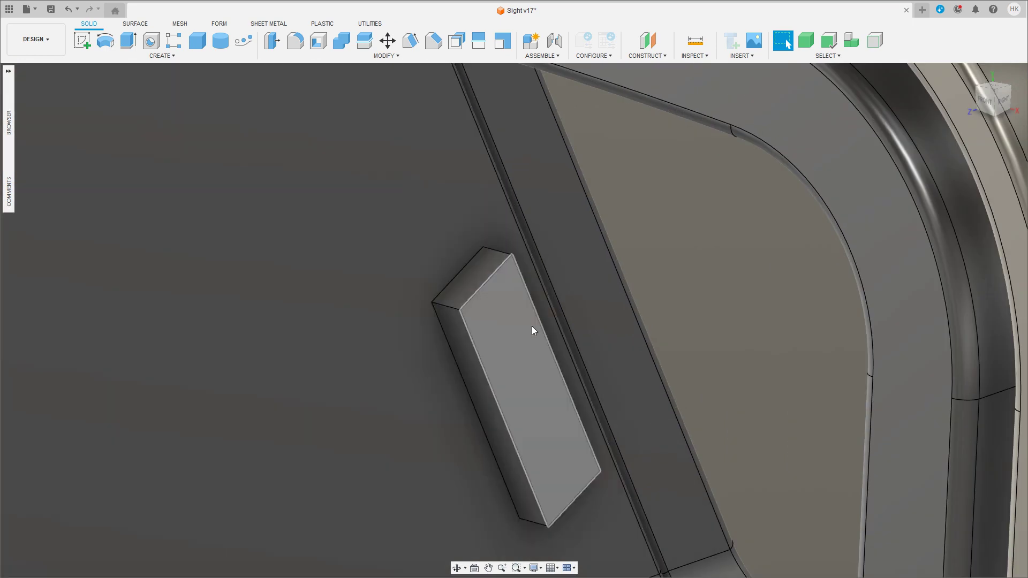
click(491, 416)
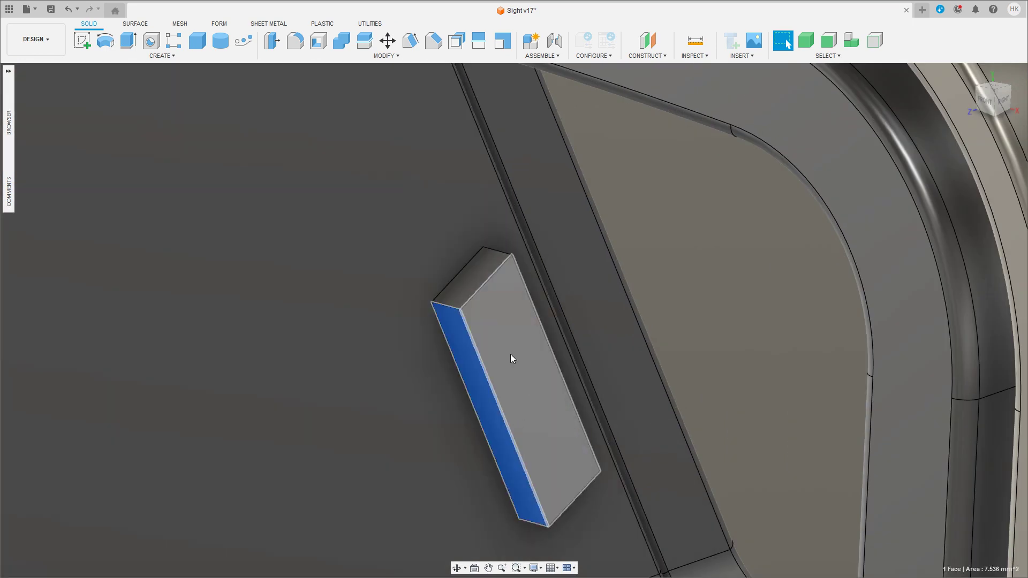
key(m)
drag(472, 437, 475, 431)
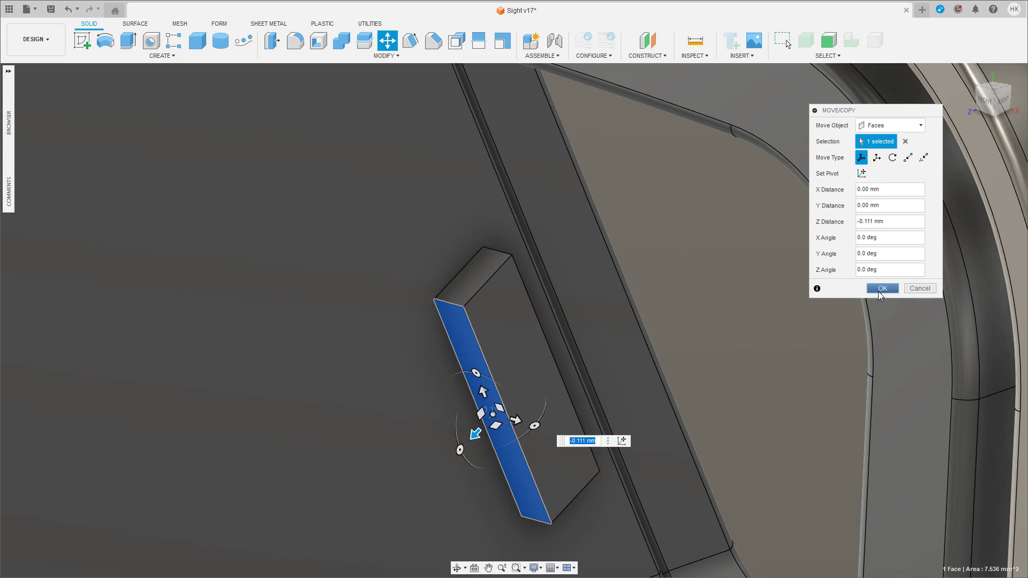
key(Return)
Step: Fillet the block's four end edges at 0.949 mm into rounded pill ends
key(f)
click(489, 253)
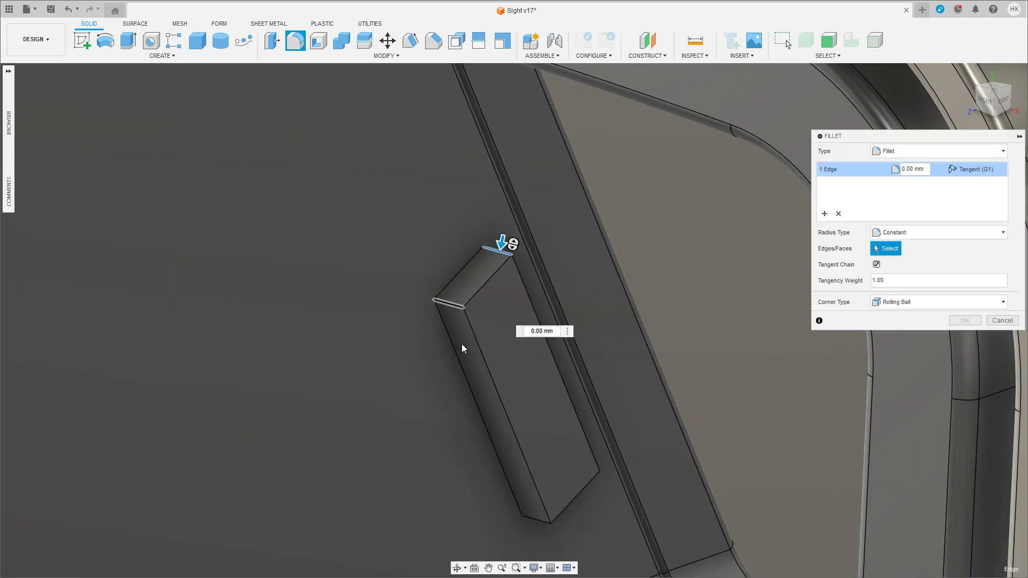
click(436, 299)
click(538, 520)
mouse_move(538, 520)
shift+middle_down()
mouse_move(496, 515)
mouse_move(540, 444)
shift+middle_up()
click(541, 445)
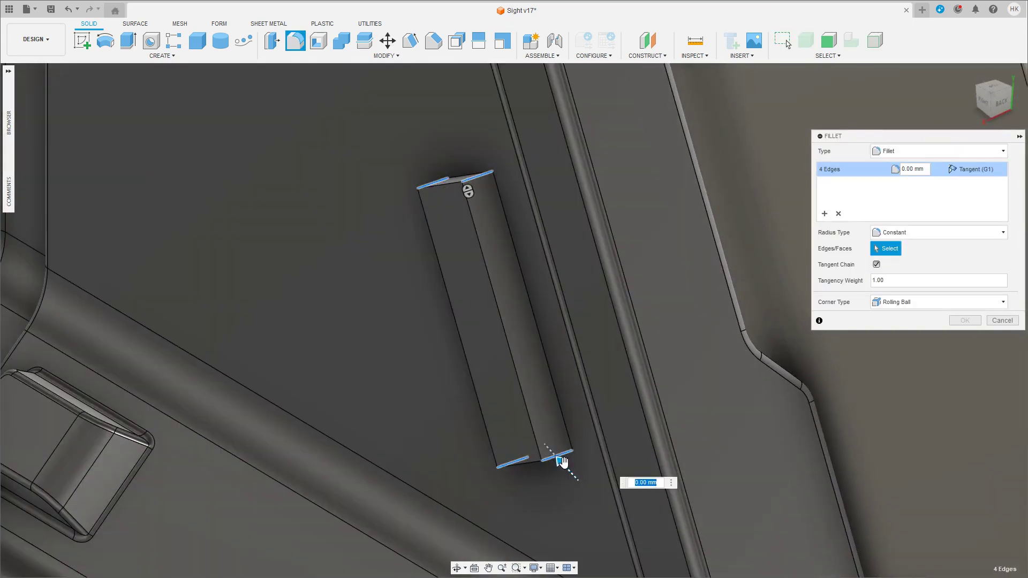
drag(556, 456, 545, 439)
shift+middle_drag(545, 439, 543, 373)
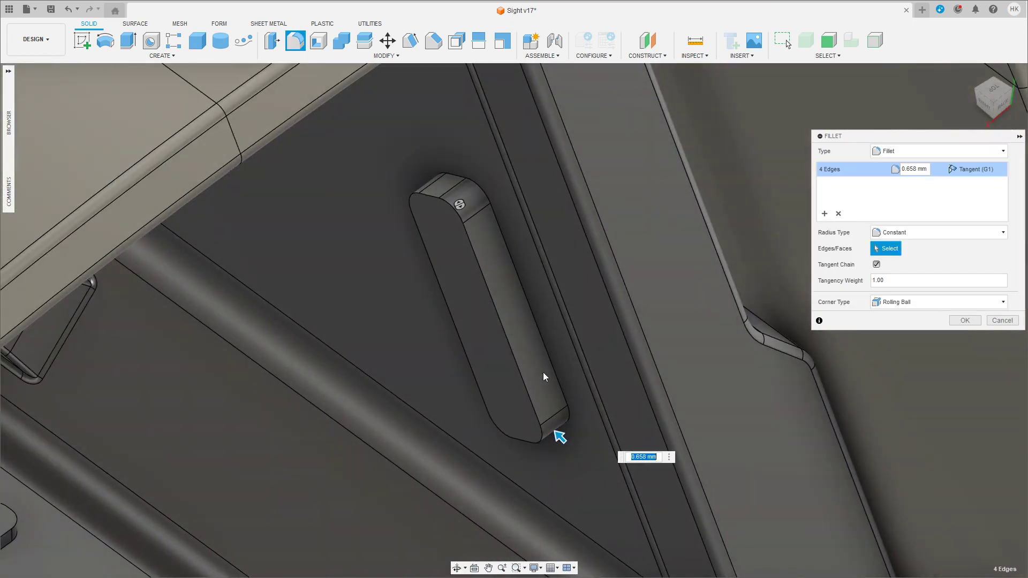
drag(559, 436, 556, 434)
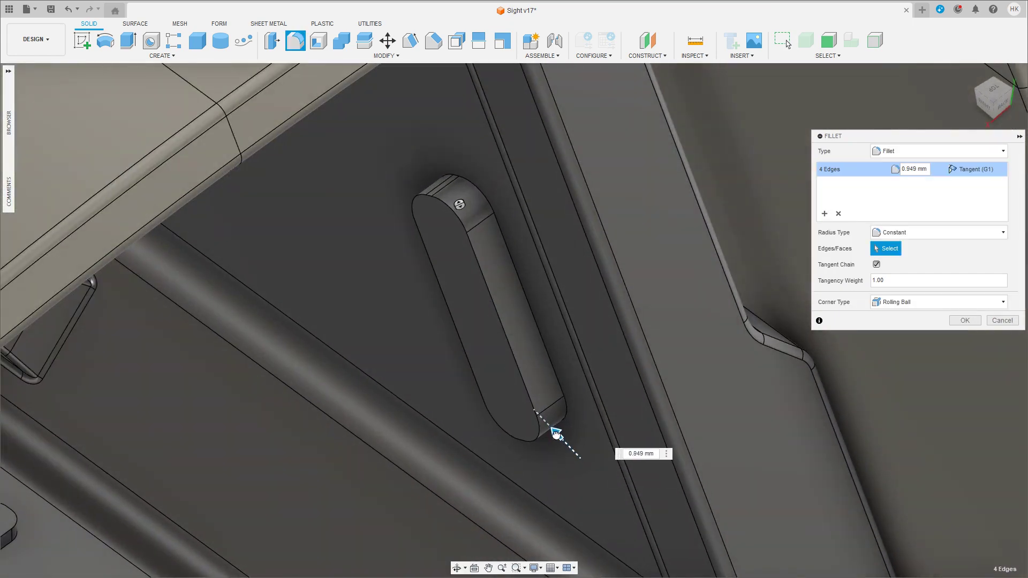
scroll(557, 434, down, 3)
shift+middle_drag(550, 420, 535, 422)
key(Return)
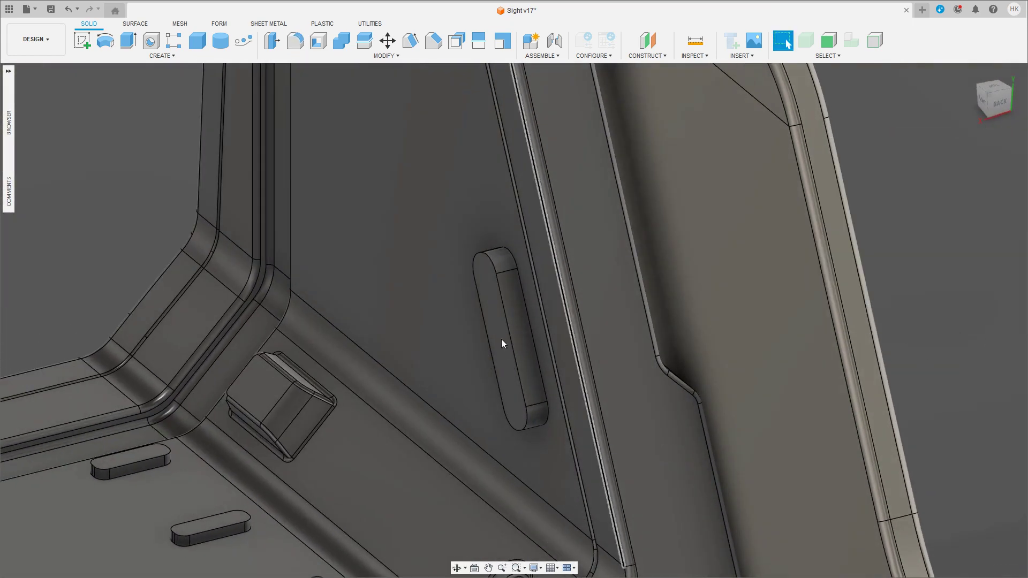
scroll(501, 344, down, 5)
Step: Lower the rounded block's top face to reduce its height
scroll(594, 283, up, 1)
scroll(535, 332, up, 5)
click(453, 402)
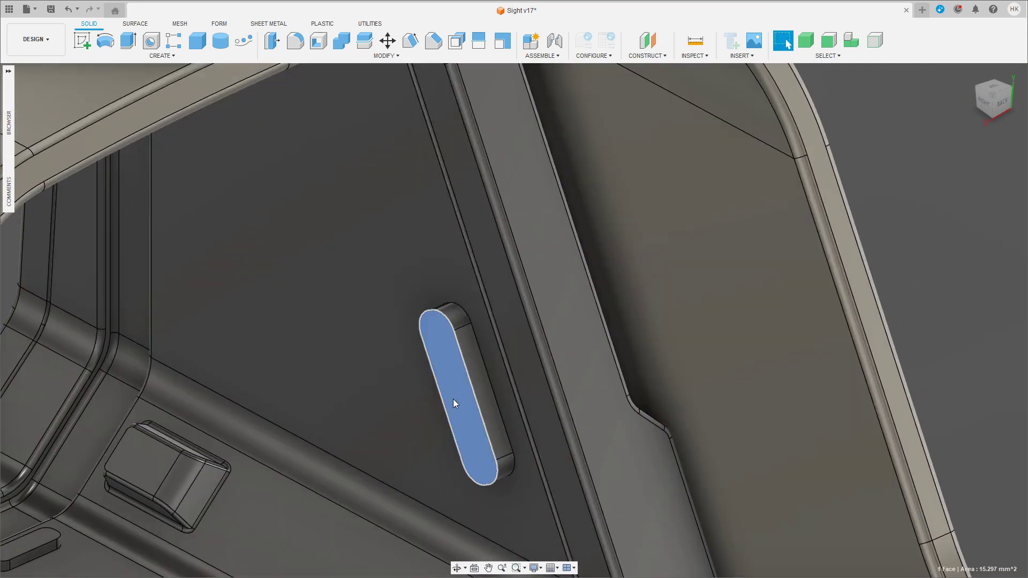
key(m)
drag(452, 398, 439, 401)
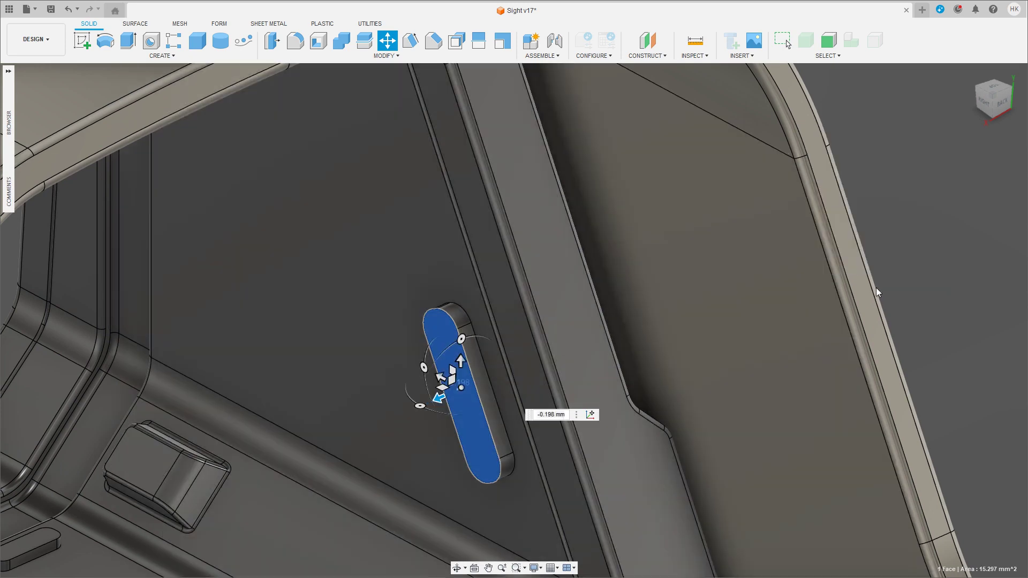
click(882, 288)
scroll(477, 391, up, 1)
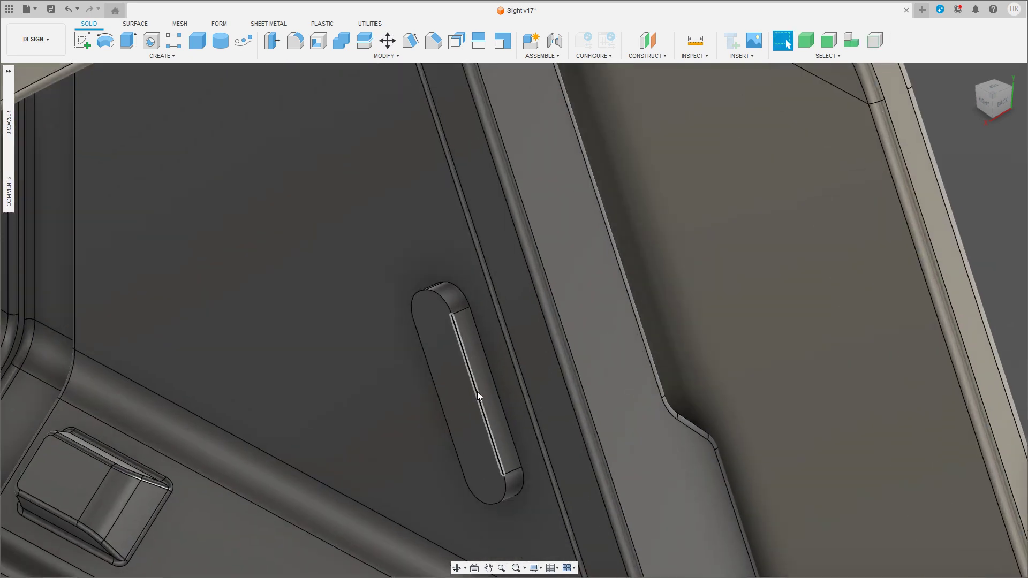
scroll(477, 393, up, 1)
Step: Round the block's top edge loop with a 0.1 mm fillet
key(f)
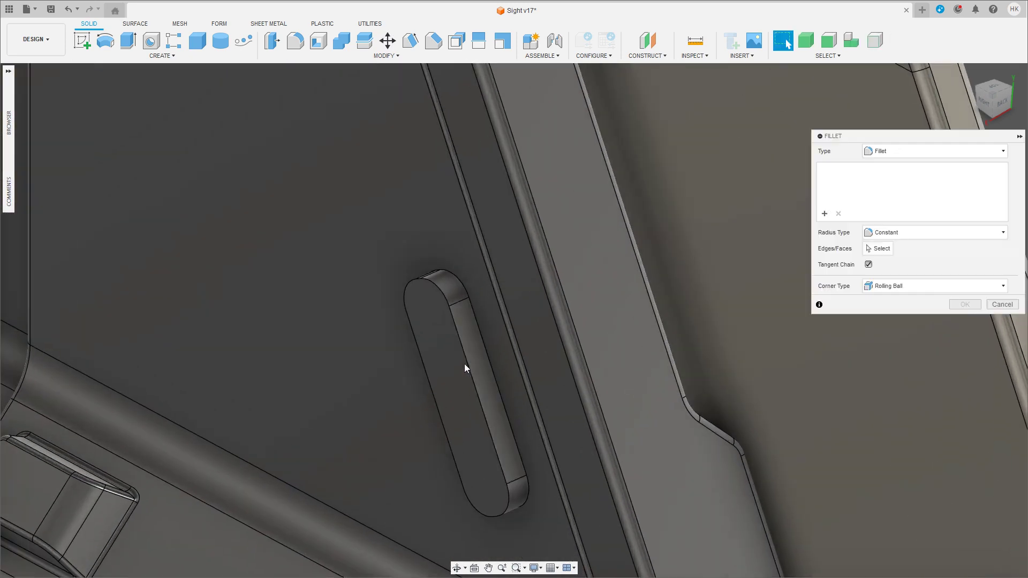
click(464, 357)
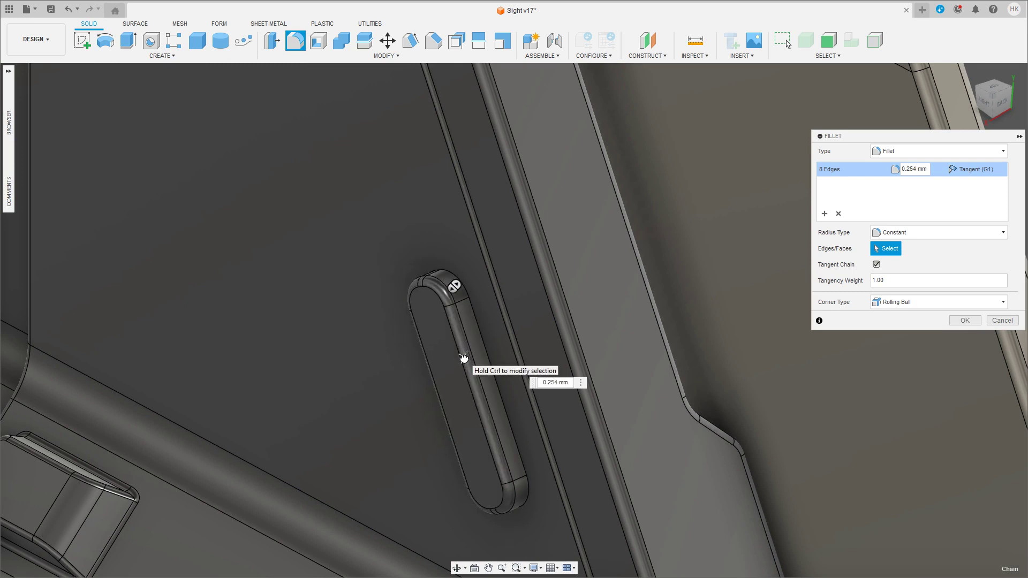
double_click(913, 168)
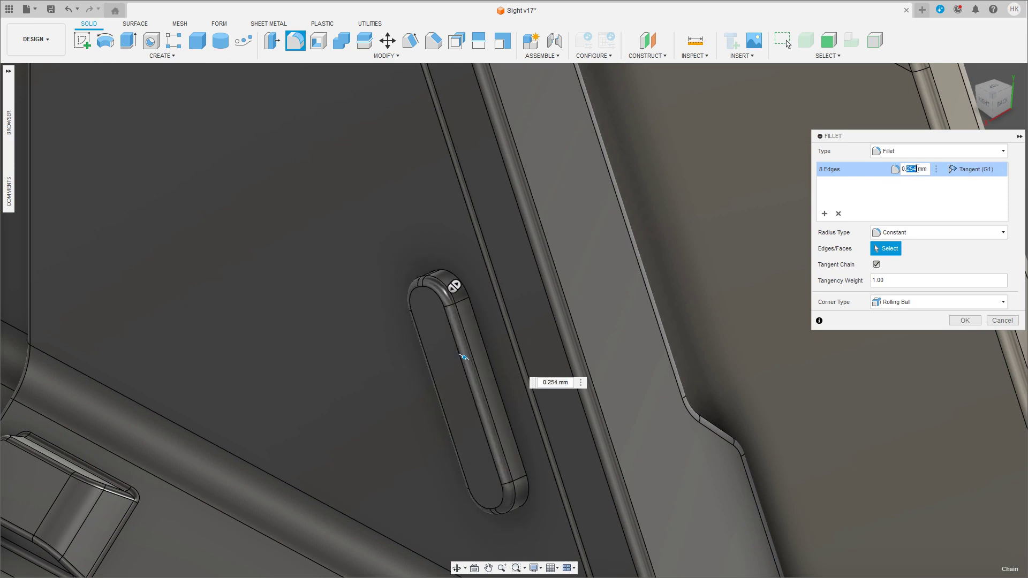
text(1)
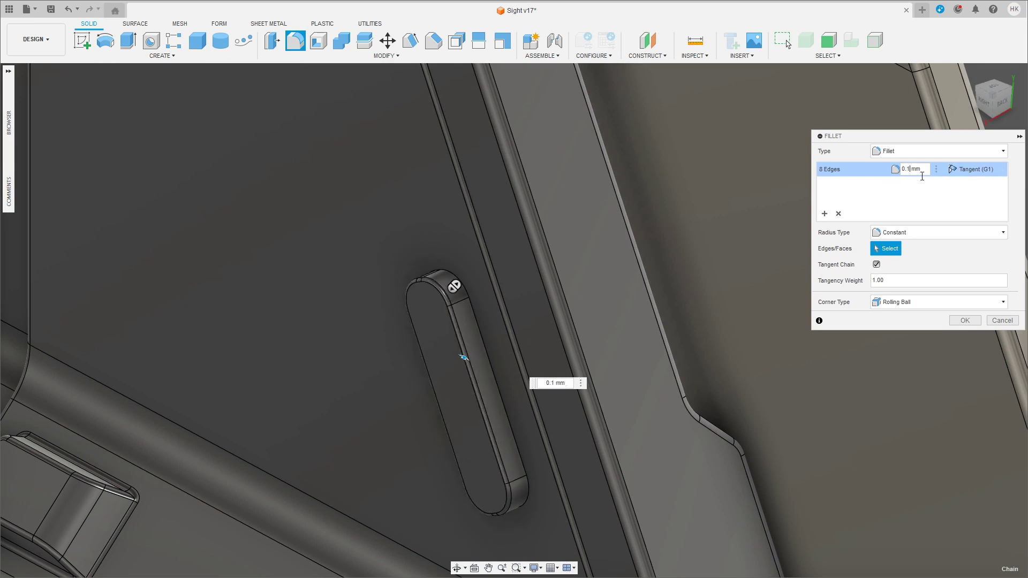
key(Return)
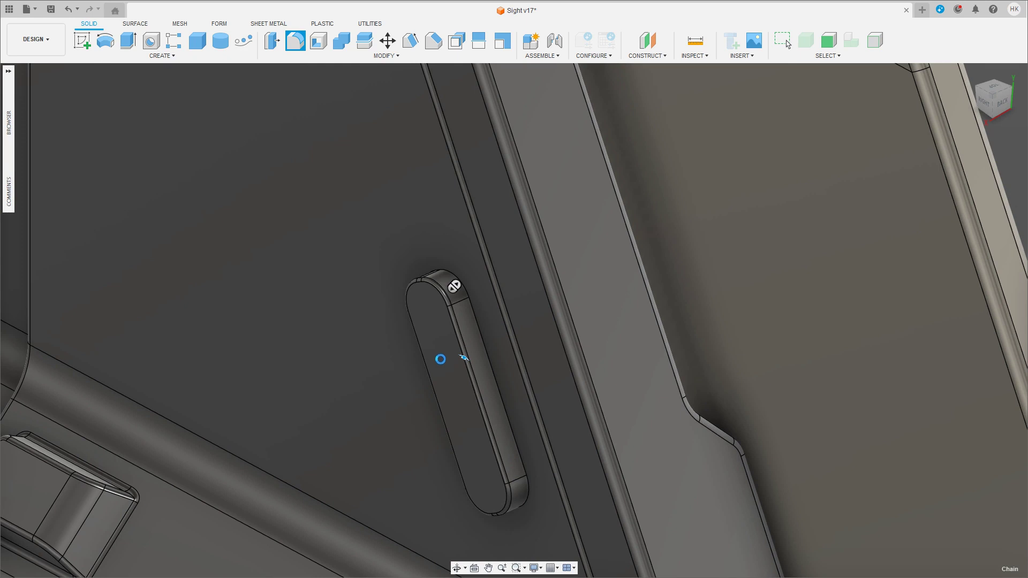
key(Escape)
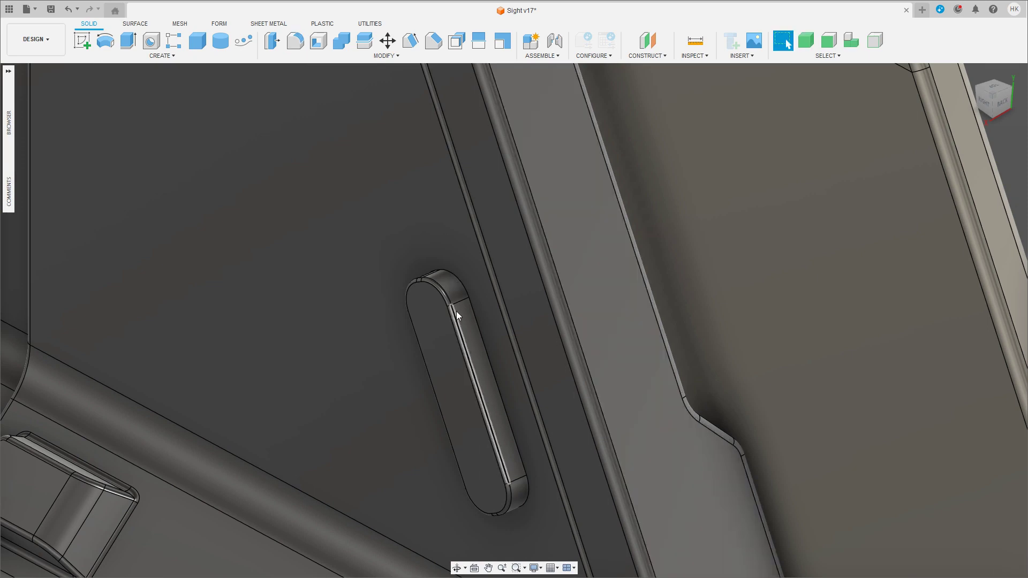
scroll(445, 336, down, 3)
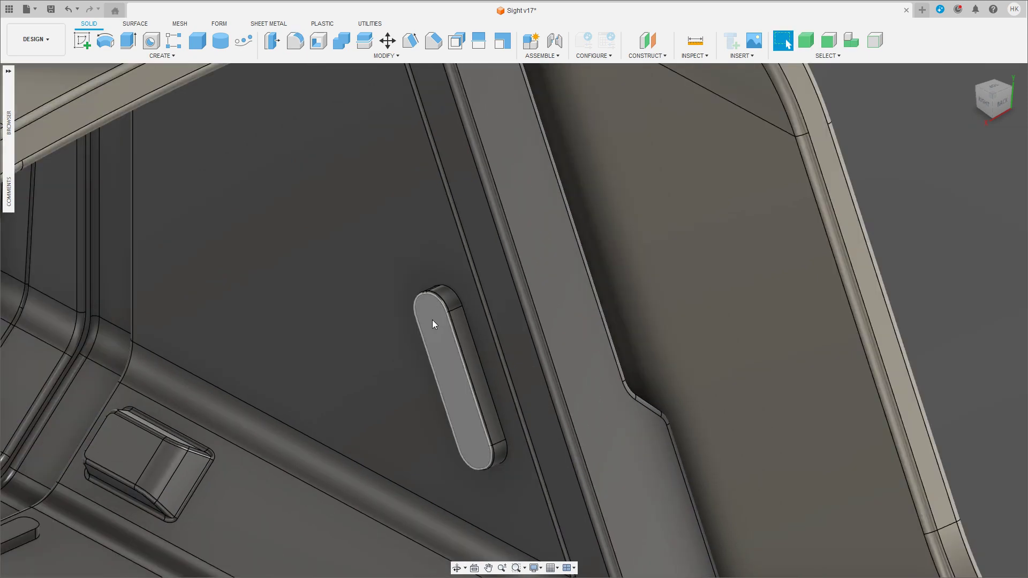
shift+middle_drag(432, 320, 368, 345)
click(431, 323)
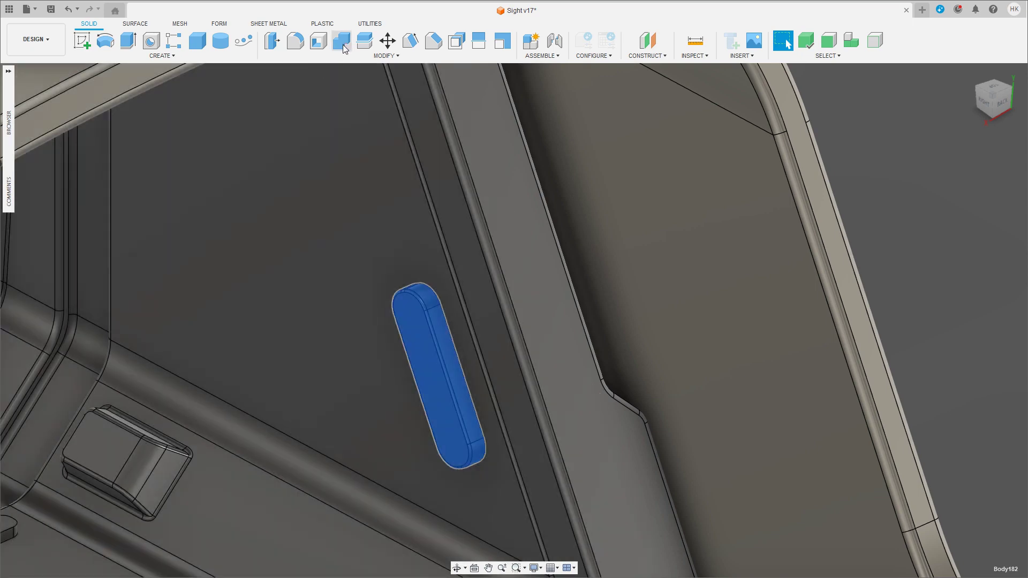
Step: Join the side slot and floor slot bodies into the large interior body with Combine
click(342, 44)
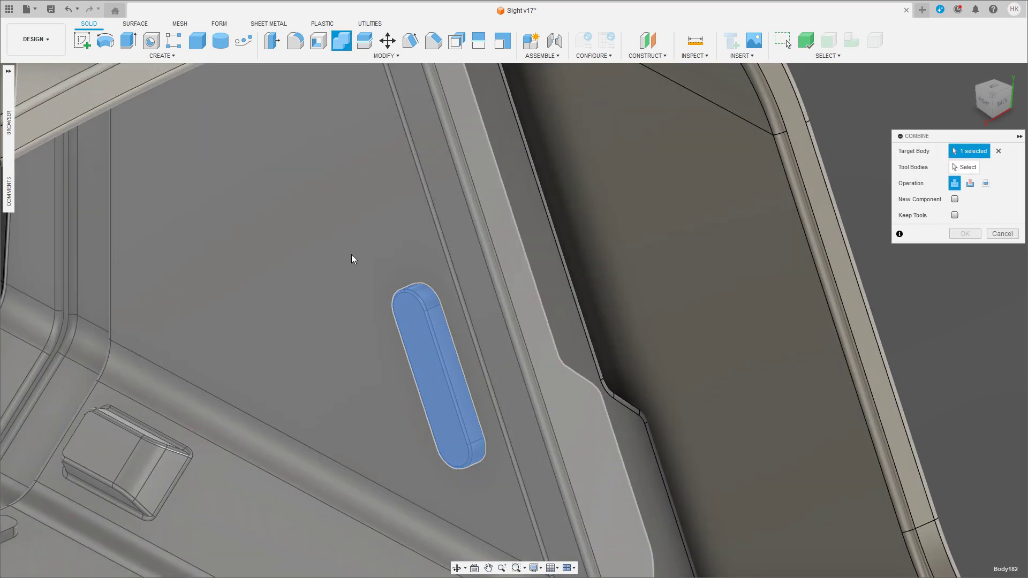
click(351, 255)
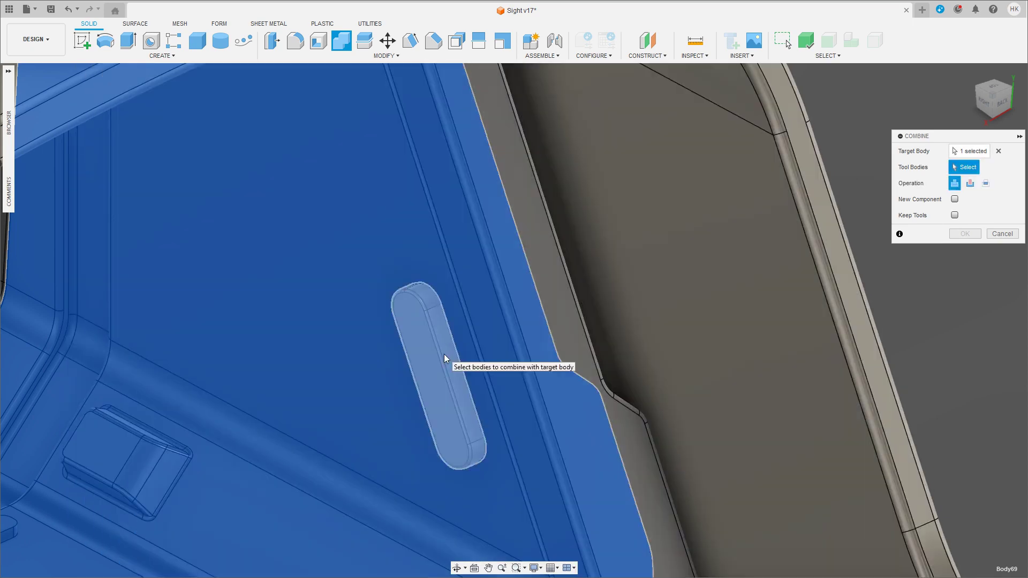
click(444, 354)
mouse_move(349, 372)
shift+middle_down()
mouse_move(312, 357)
mouse_move(298, 459)
shift+middle_up()
click(292, 394)
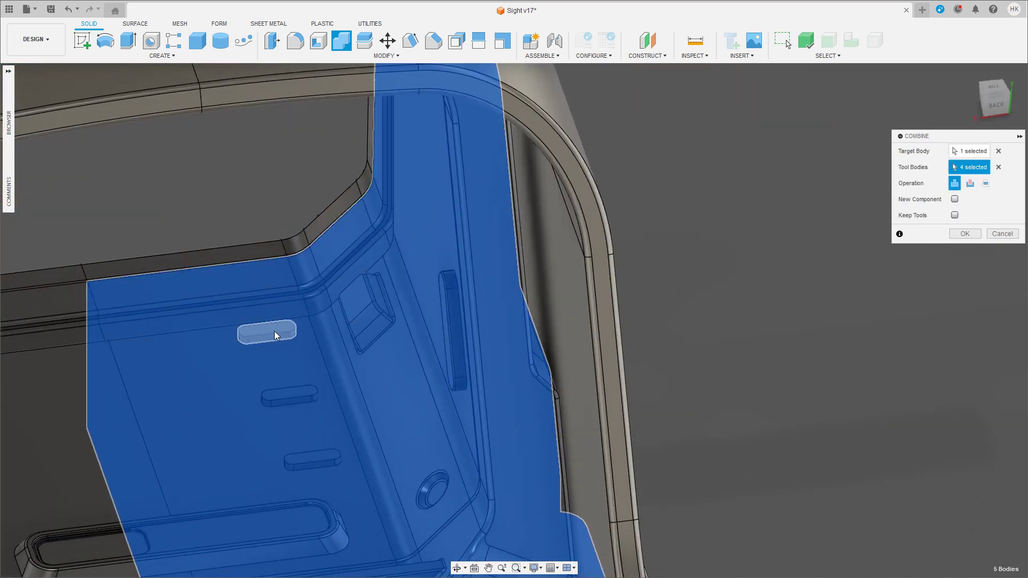
click(274, 331)
click(965, 234)
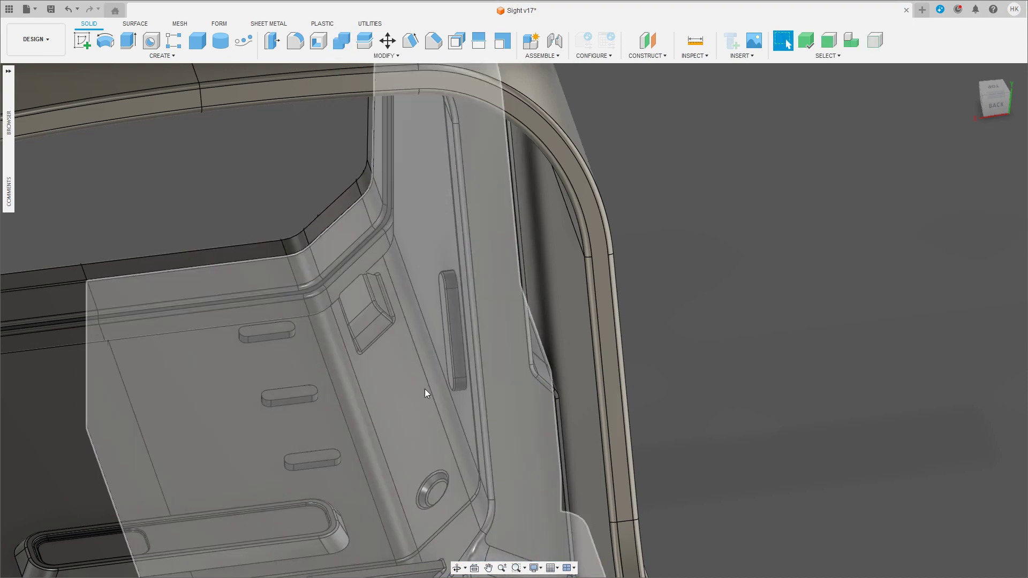
Step: Offset the side slot's face by -0.229 mm
mouse_move(425, 389)
shift+middle_down()
mouse_move(488, 304)
mouse_move(451, 332)
shift+middle_up()
click(455, 312)
key(m)
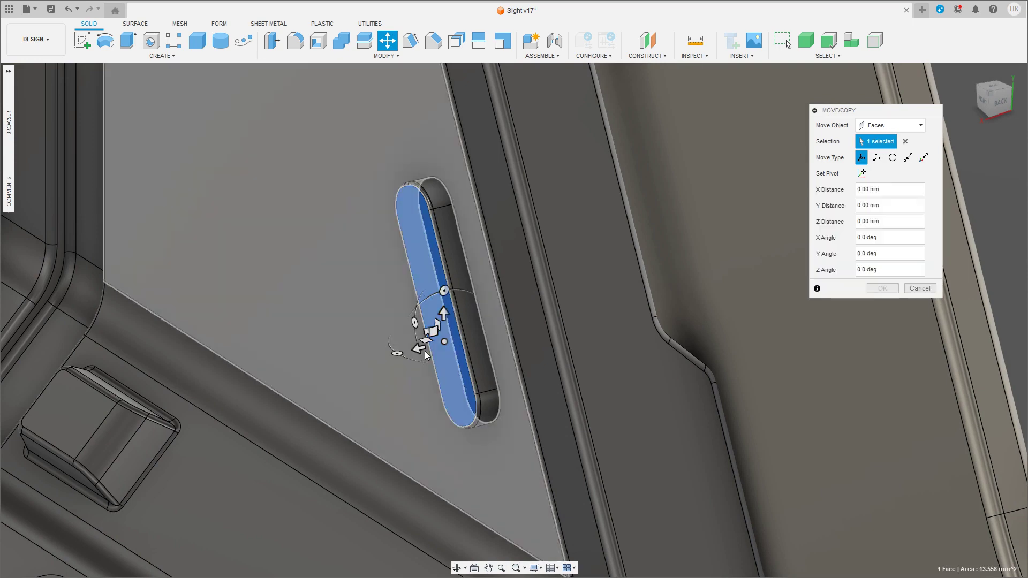
drag(425, 351, 425, 349)
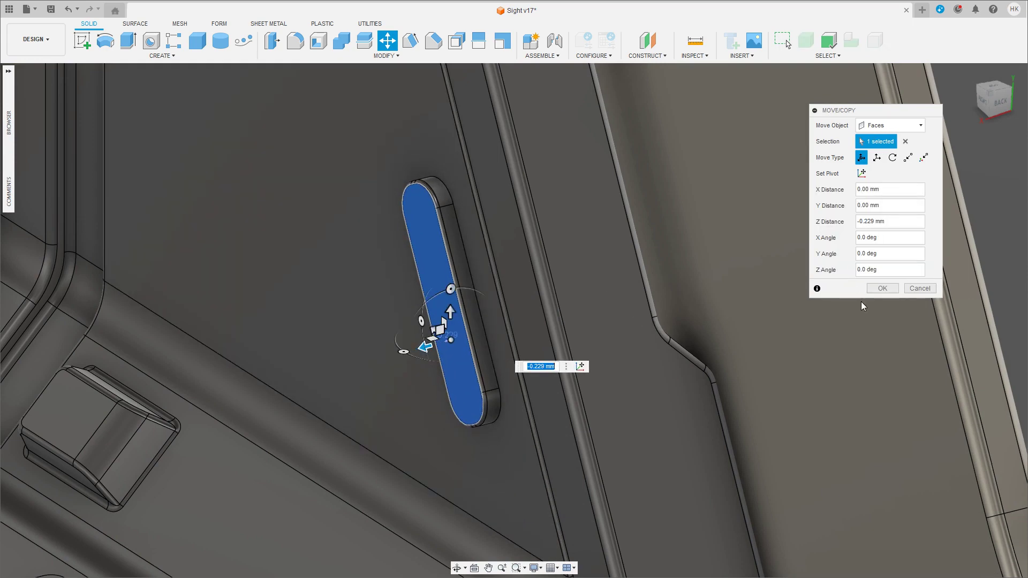
key(Return)
Step: Fillet the side slot's 8 edges with a 0.3 mm radius
key(f)
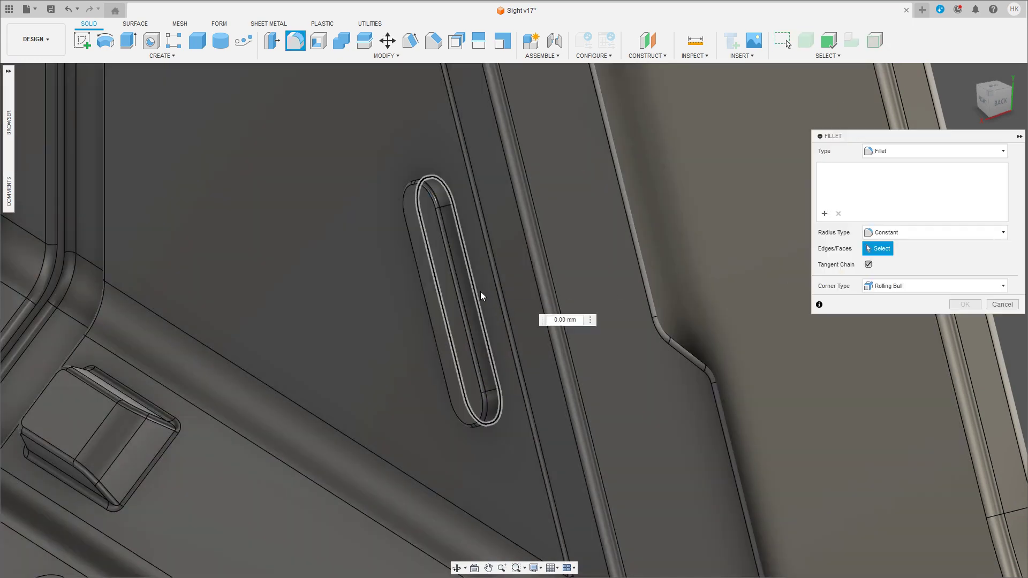
click(480, 293)
shift+middle_drag(480, 295, 484, 300)
scroll(496, 303, up, 3)
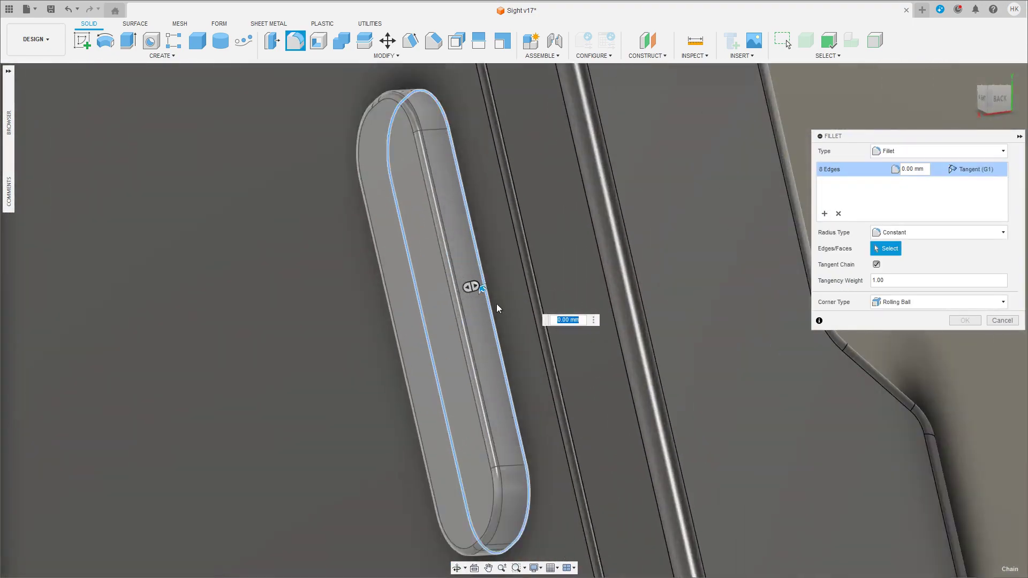
drag(470, 285, 459, 274)
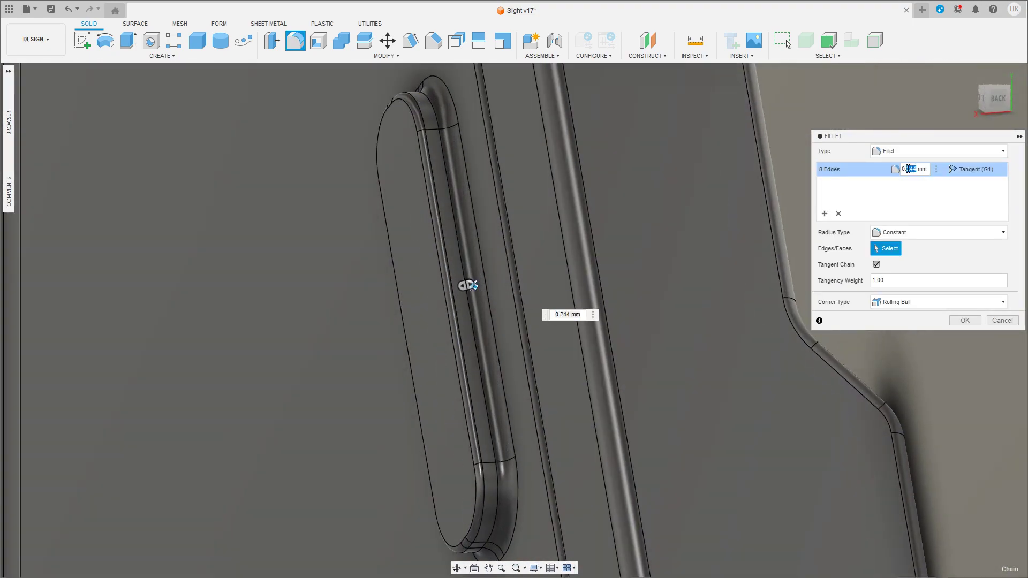
shift+middle_drag(474, 285, 907, 208)
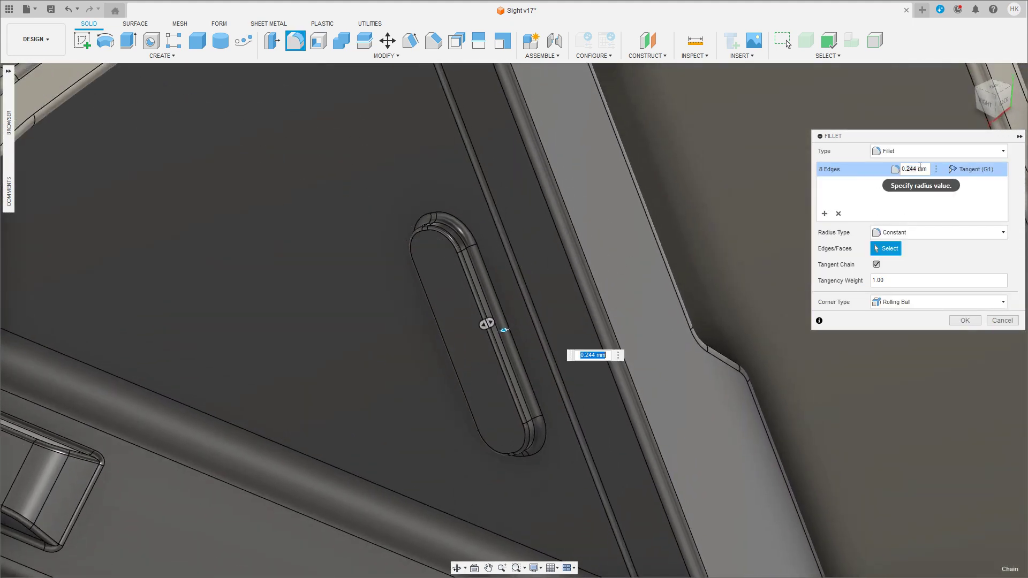
text(3)
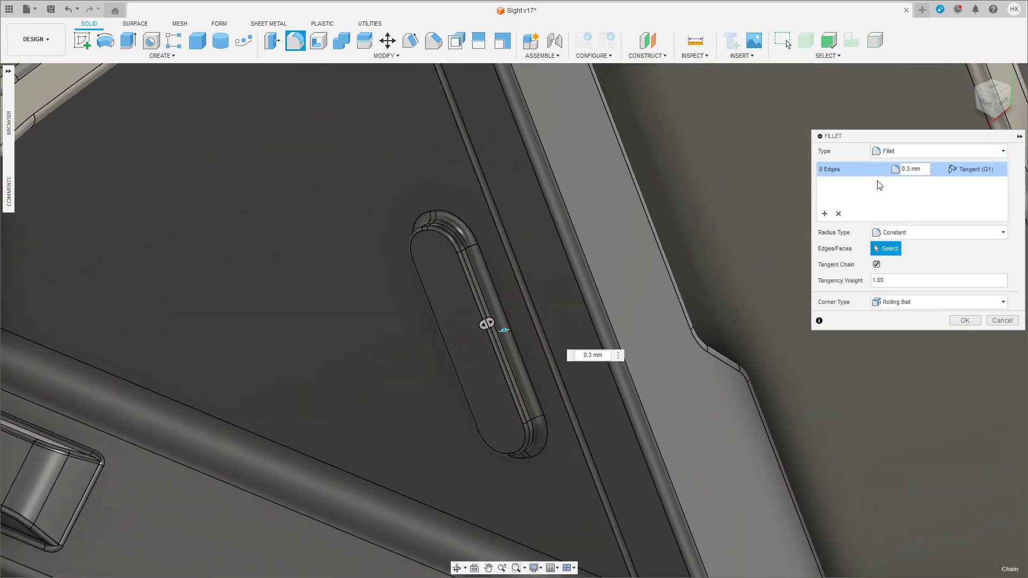
mouse_move(556, 337)
shift+middle_down()
mouse_move(416, 362)
mouse_move(564, 283)
mouse_move(863, 349)
shift+middle_up()
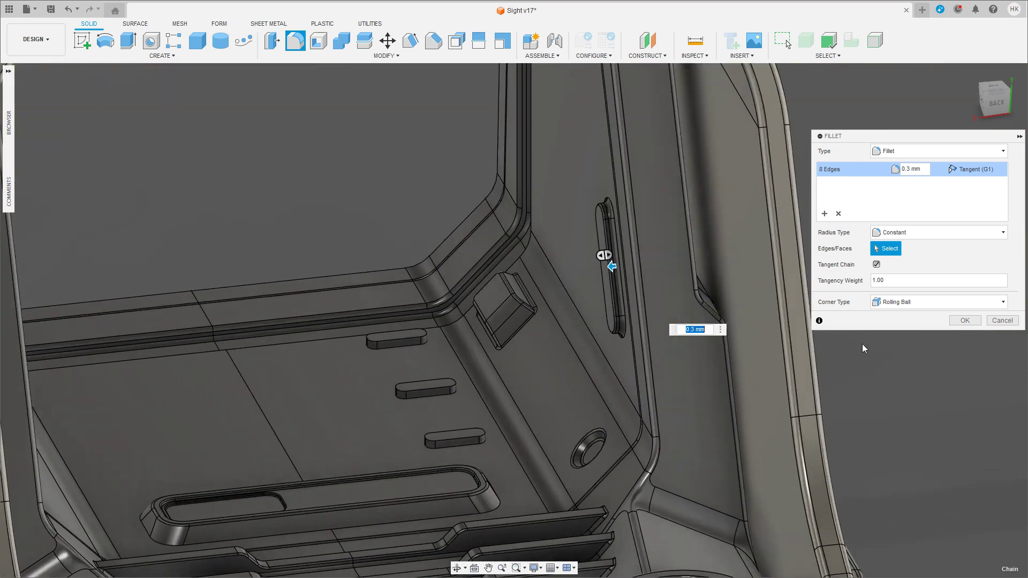
click(964, 321)
scroll(442, 431, up, 3)
scroll(467, 448, up, 3)
Step: Select the three floor slots' top rim edges for a 0.10 mm fillet
scroll(504, 441, down, 1)
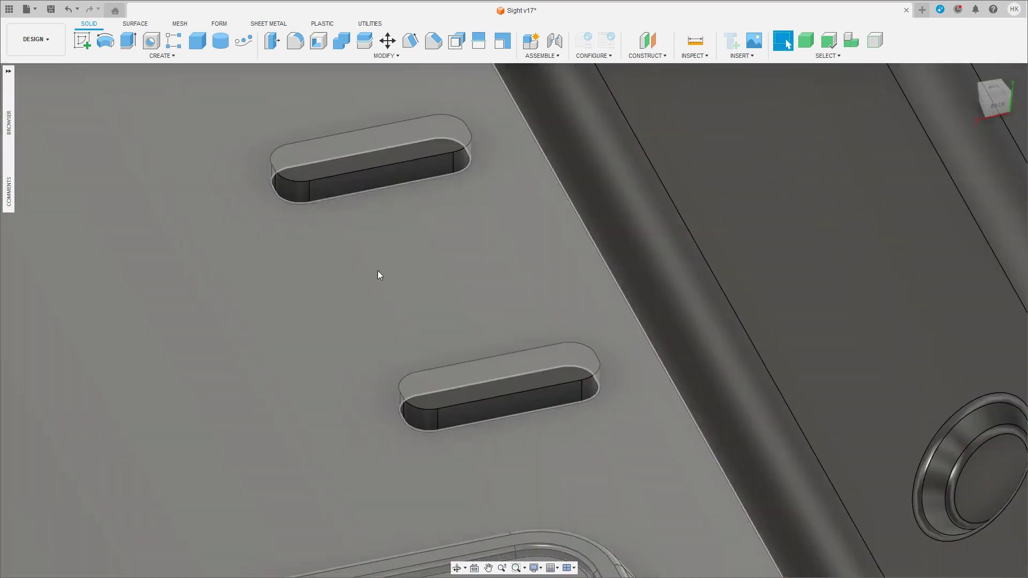
scroll(381, 332, down, 3)
scroll(448, 479, up, 2)
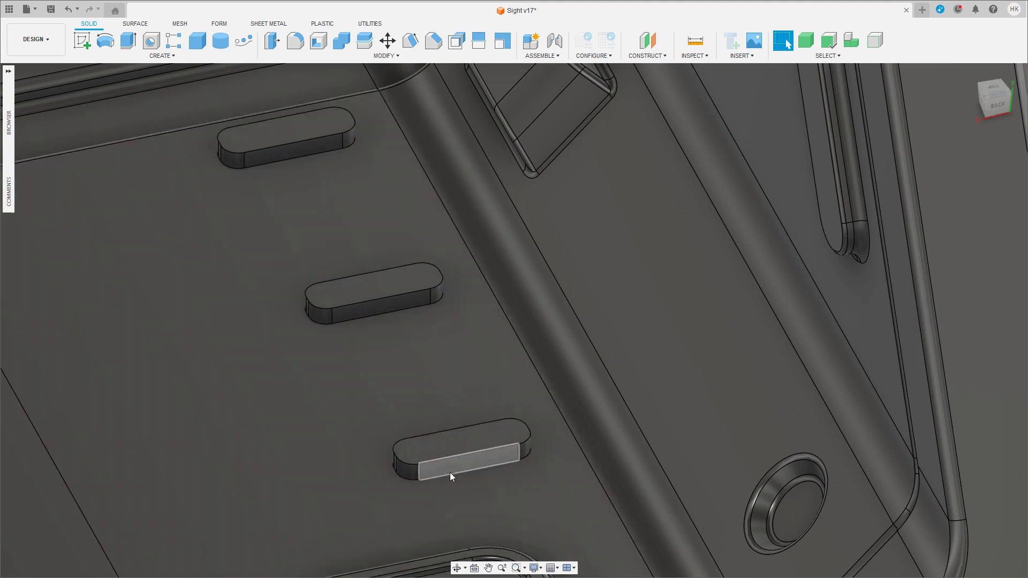
key(f)
click(444, 457)
click(381, 301)
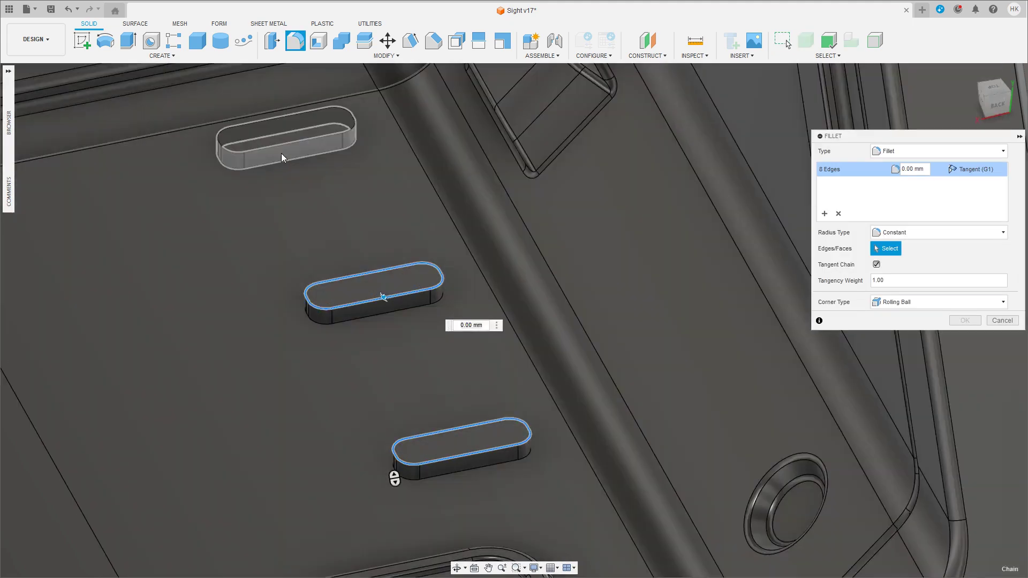
click(279, 143)
text(0.1)
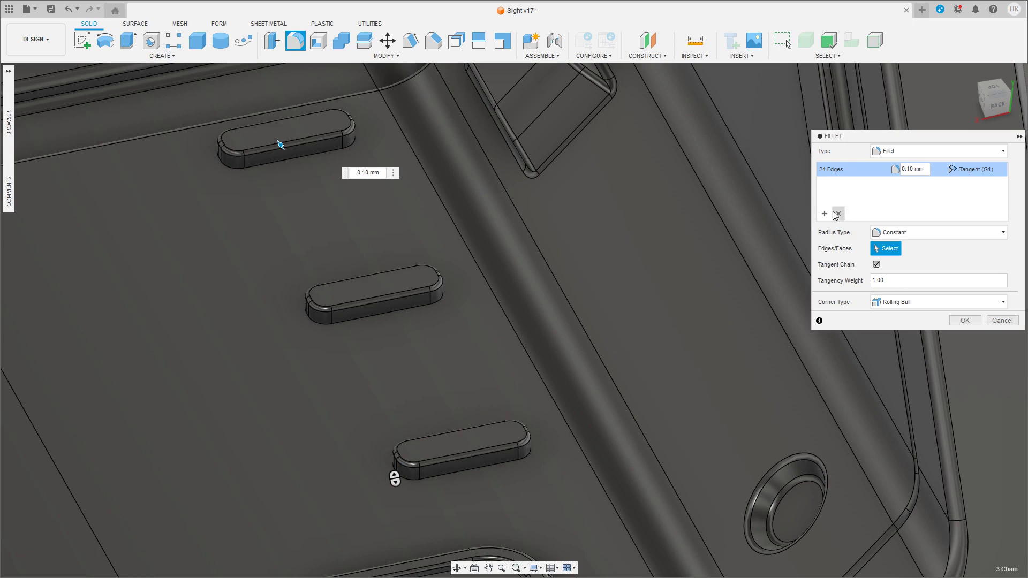
Step: Add the three slots' lower edges as a 0.20 mm set and apply both fillets
click(824, 213)
click(409, 481)
click(346, 319)
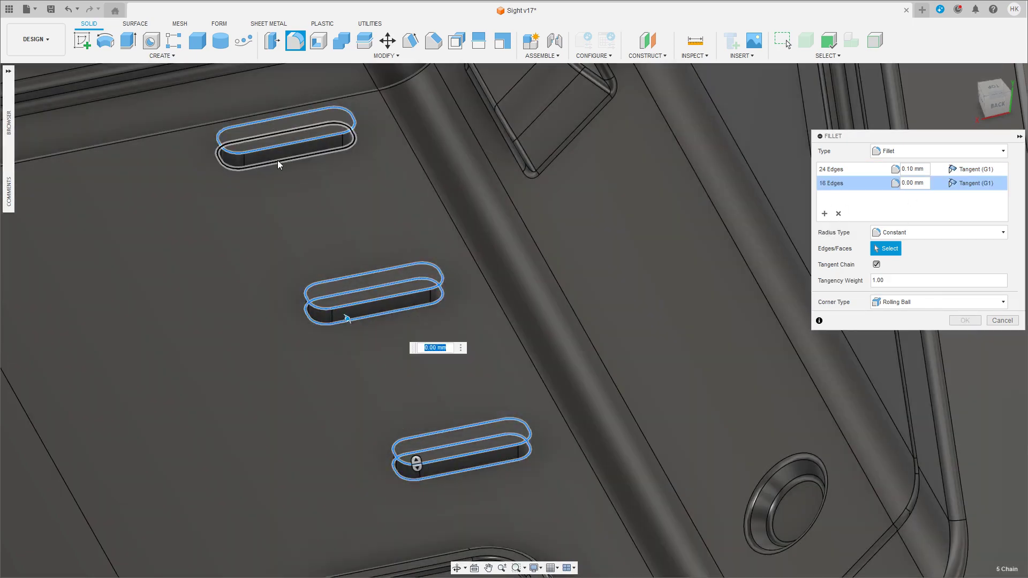
click(278, 161)
text(0.2)
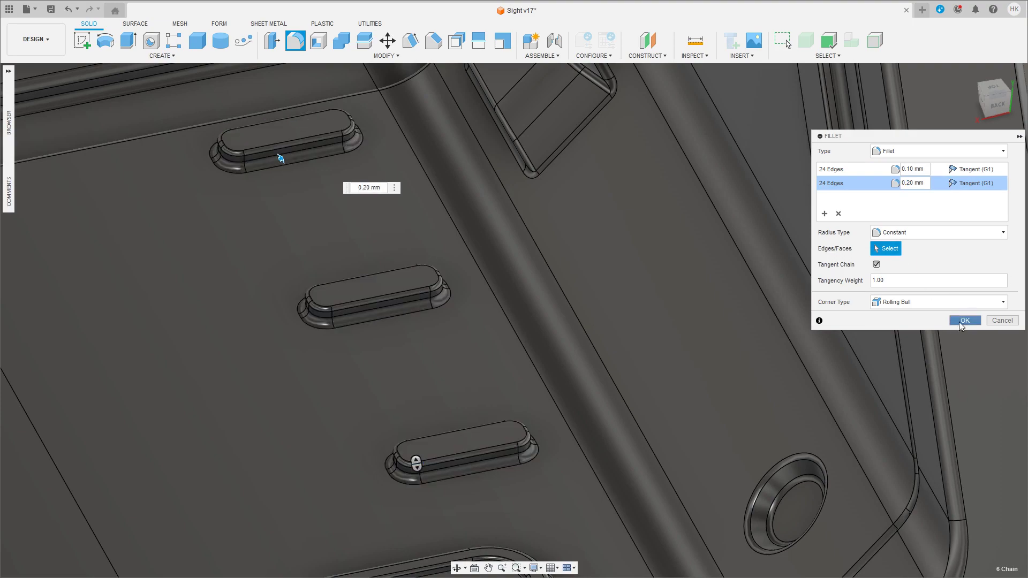
key(Return)
scroll(288, 387, down, 5)
mouse_move(288, 387)
shift+middle_down()
mouse_move(708, 341)
mouse_move(702, 369)
mouse_move(715, 284)
mouse_move(706, 273)
mouse_move(718, 270)
shift+middle_up()
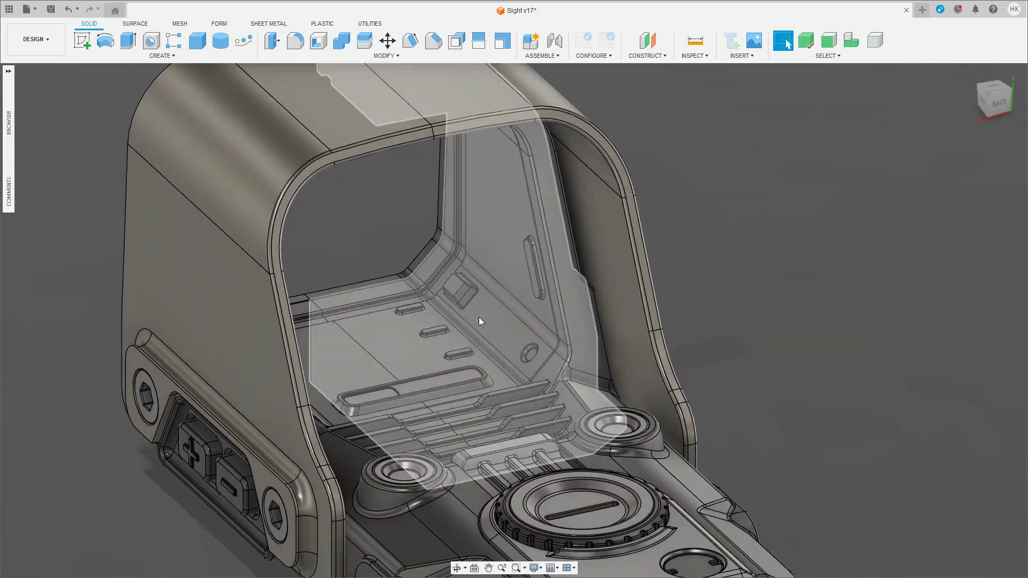
Step: Mirror the interior wall body across a plane to create the opposite half
click(475, 324)
mouse_move(355, 360)
shift+middle_down()
mouse_move(808, 241)
mouse_move(865, 259)
mouse_move(874, 216)
mouse_move(901, 218)
mouse_move(911, 241)
mouse_move(633, 291)
mouse_move(659, 123)
mouse_move(707, 207)
mouse_move(731, 287)
mouse_move(741, 257)
mouse_move(743, 274)
mouse_move(610, 349)
mouse_move(504, 372)
mouse_move(744, 314)
shift+middle_up()
scroll(329, 318, down, 3)
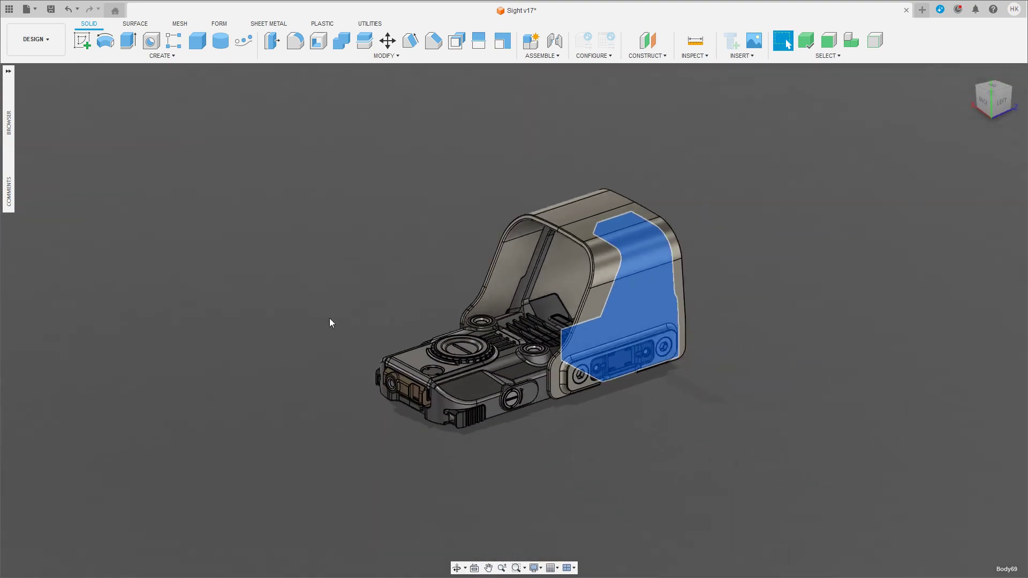
scroll(375, 299, up, 1)
key(Return)
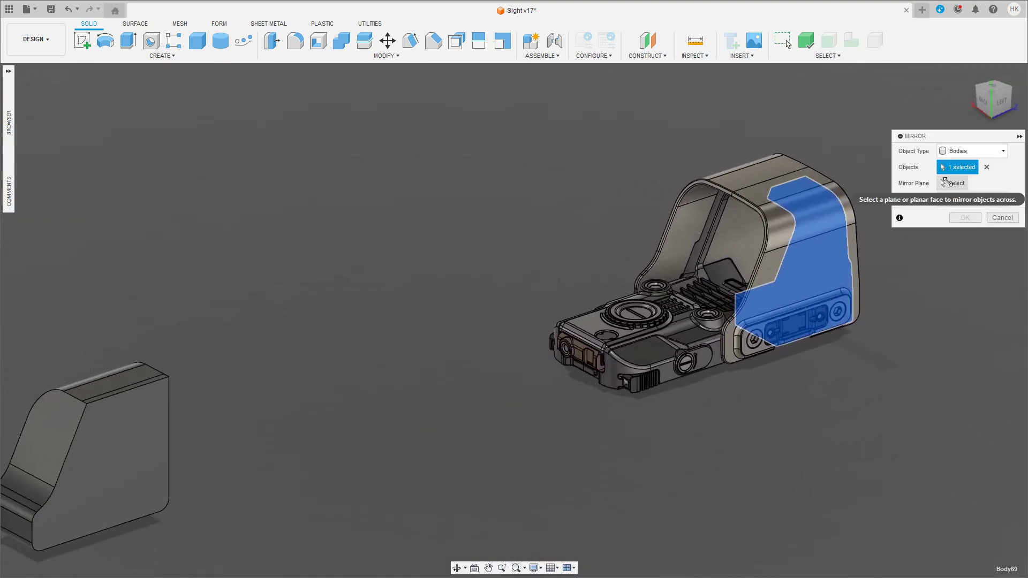
click(142, 441)
scroll(700, 221, up, 2)
click(972, 199)
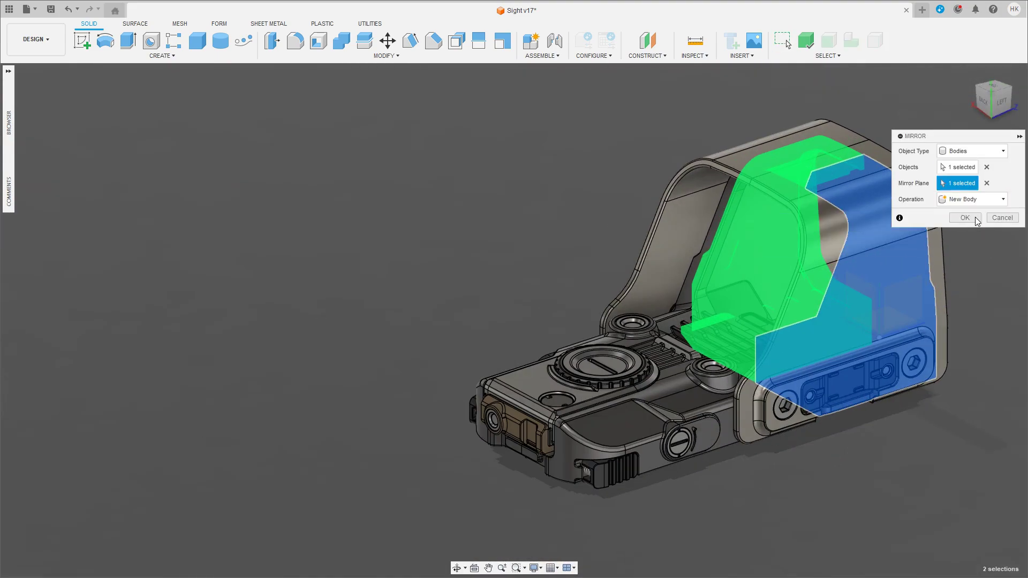
click(963, 217)
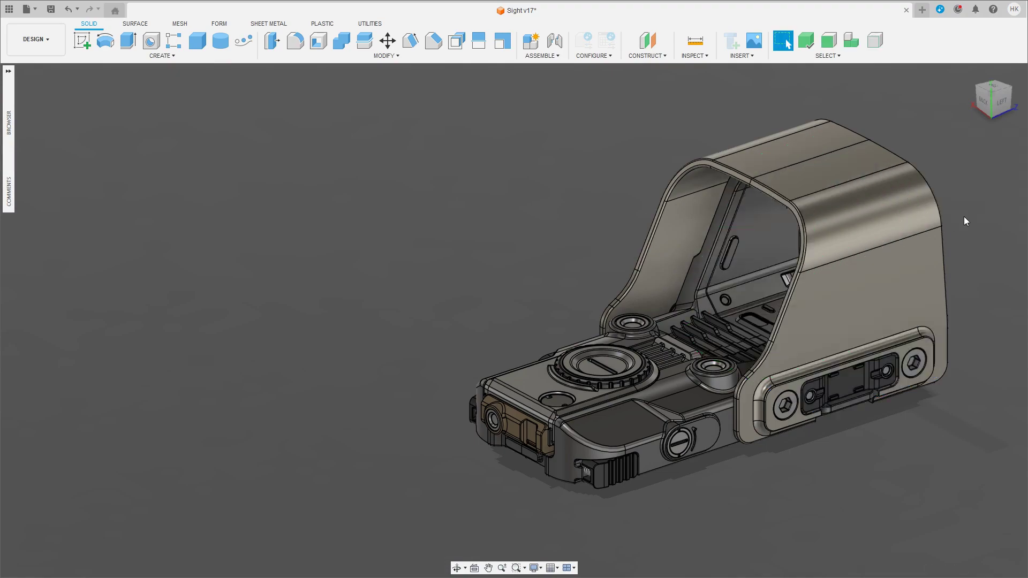
Step: Join the left housing half into the right half as one body
scroll(477, 269, up, 3)
scroll(755, 403, up, 3)
mouse_move(756, 403)
shift+middle_down()
mouse_move(474, 383)
mouse_move(528, 373)
mouse_move(571, 388)
shift+middle_up()
scroll(529, 373, down, 2)
scroll(530, 375, down, 3)
scroll(544, 382, down, 3)
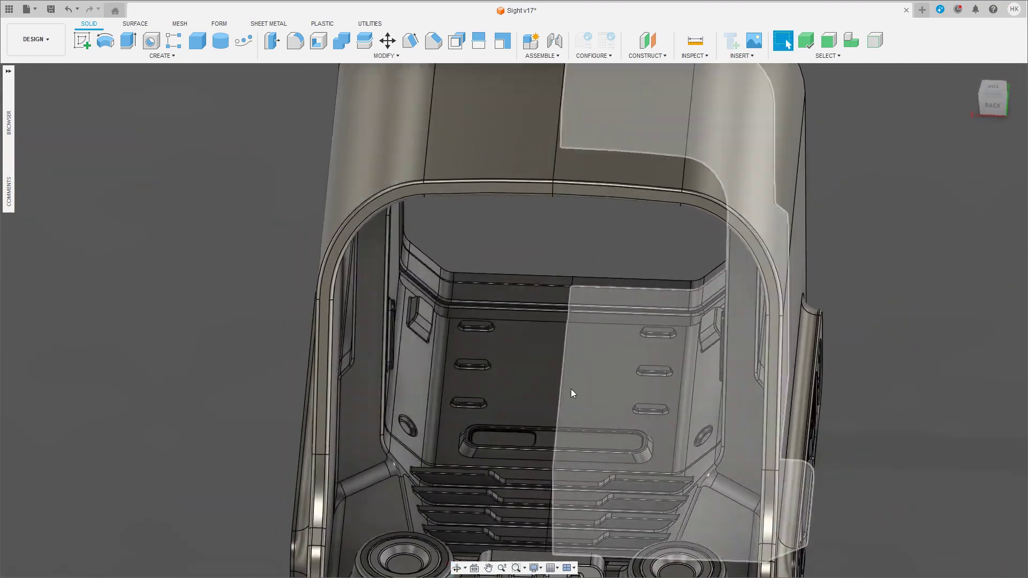
scroll(570, 389, up, 3)
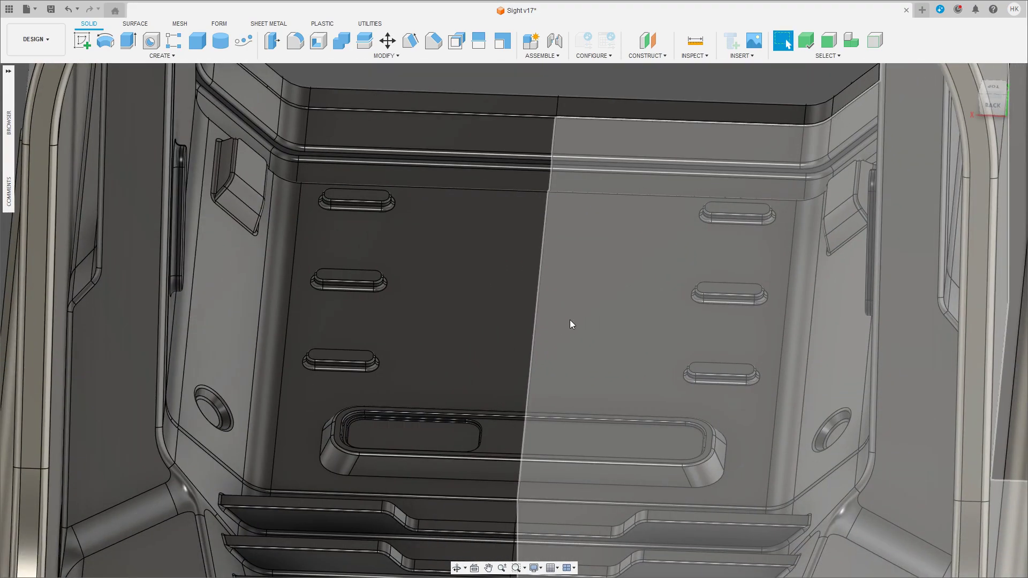
scroll(570, 320, down, 5)
shift+middle_drag(567, 323, 322, 124)
scroll(322, 124, up, 3)
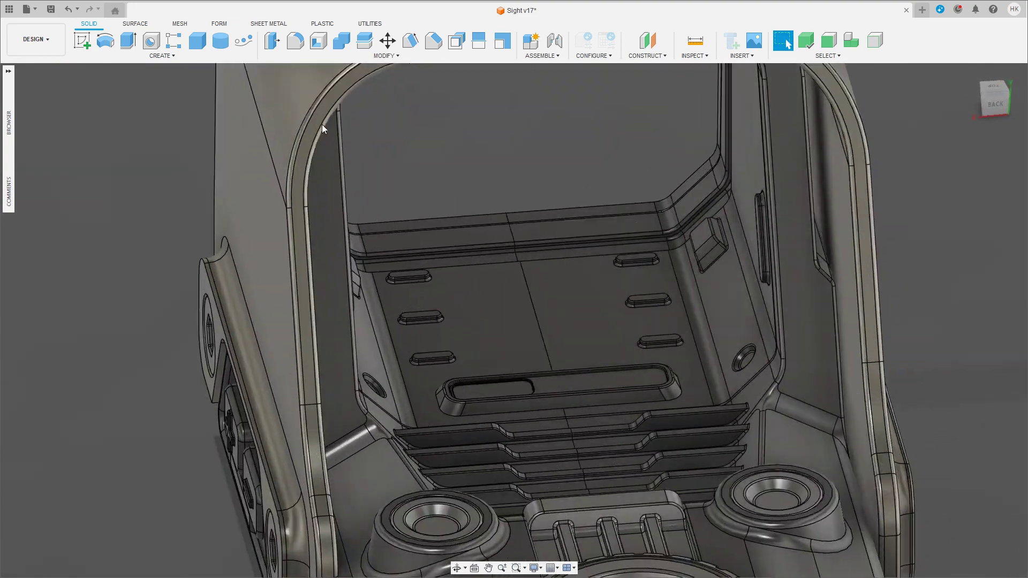
click(578, 310)
click(493, 315)
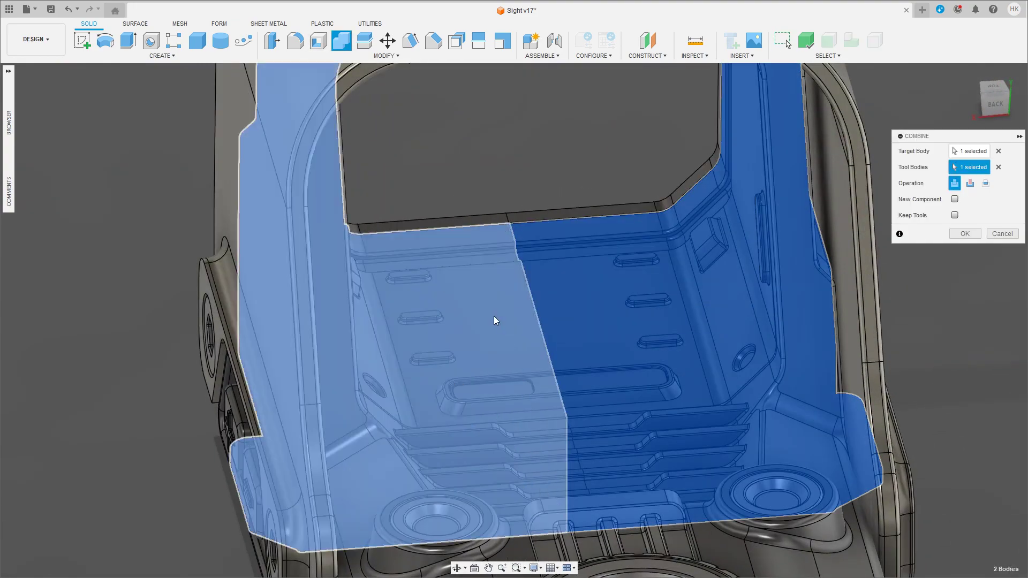
click(965, 233)
scroll(956, 338, down, 3)
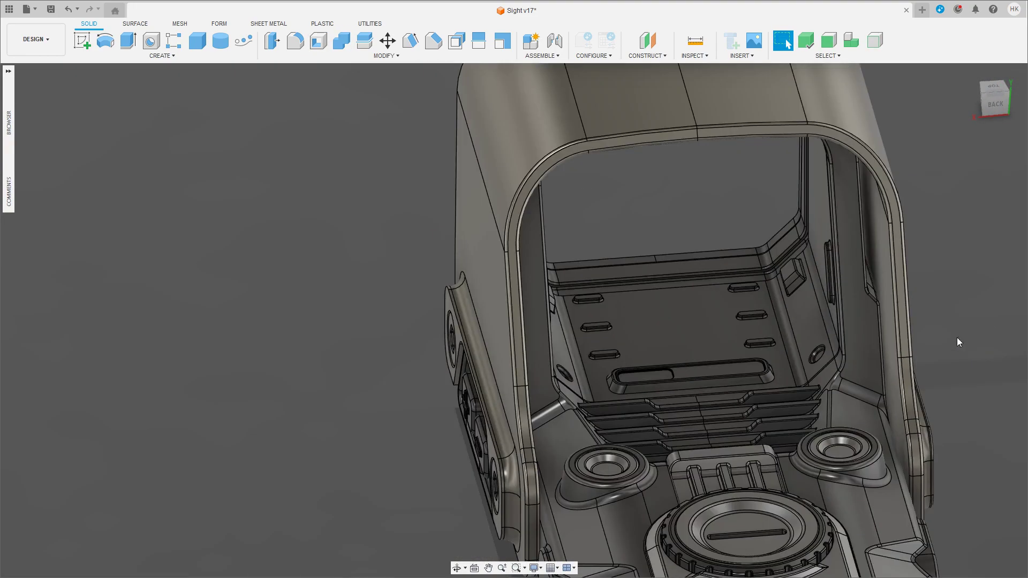
scroll(844, 309, up, 3)
scroll(568, 345, up, 3)
scroll(583, 327, down, 3)
Step: Combine the recess body into the main housing body
click(341, 40)
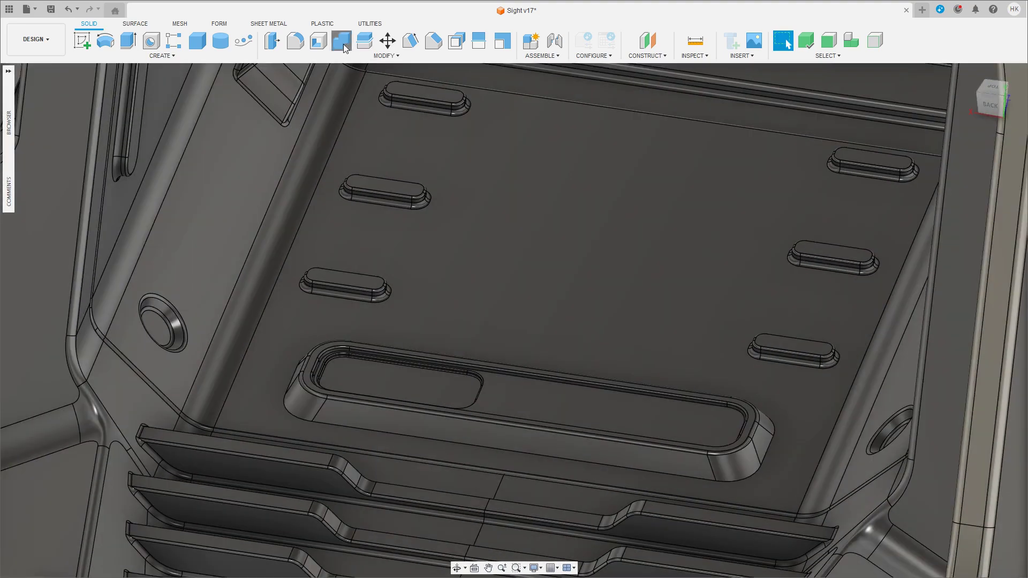
click(573, 246)
click(493, 437)
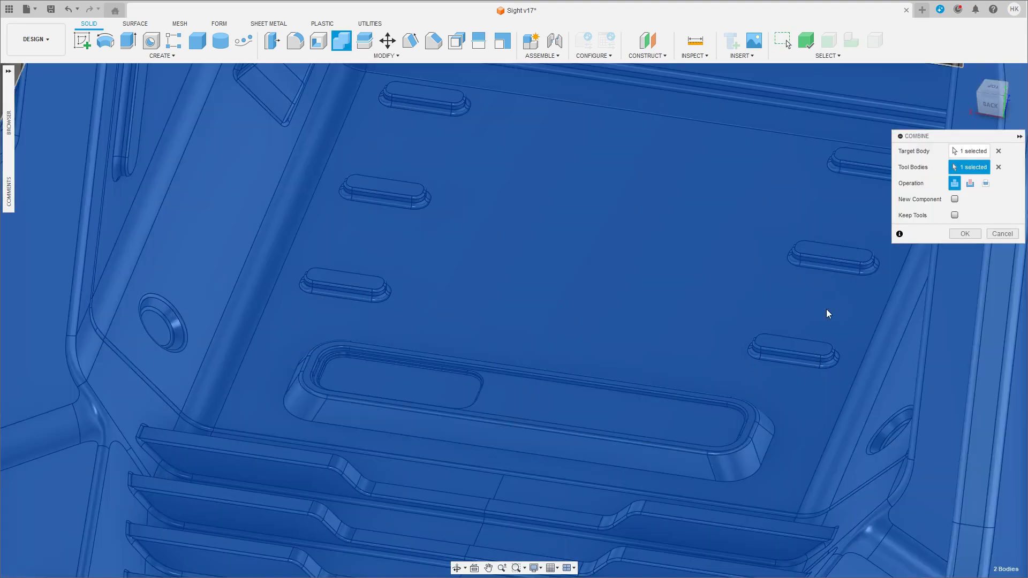
click(963, 232)
scroll(660, 319, up, 4)
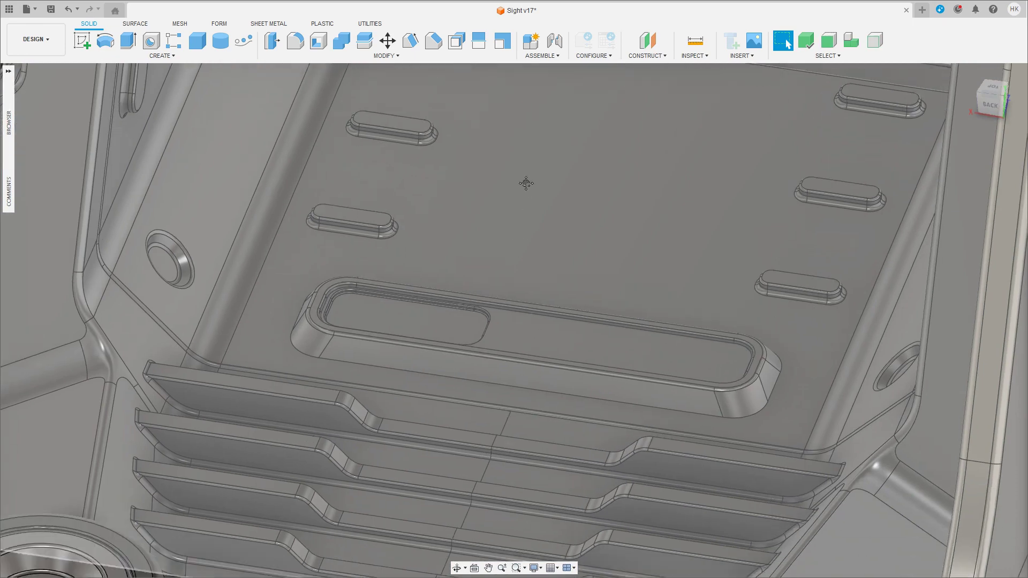
Step: Fillet the slot rim's outer loop, testing radius values and Chord Length sizing
key(f)
click(491, 381)
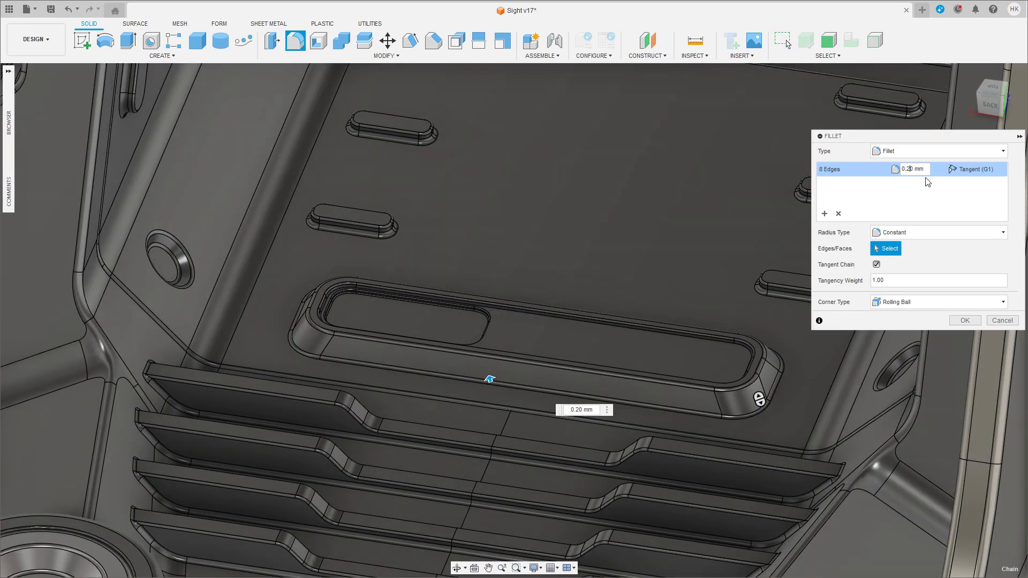
text(5)
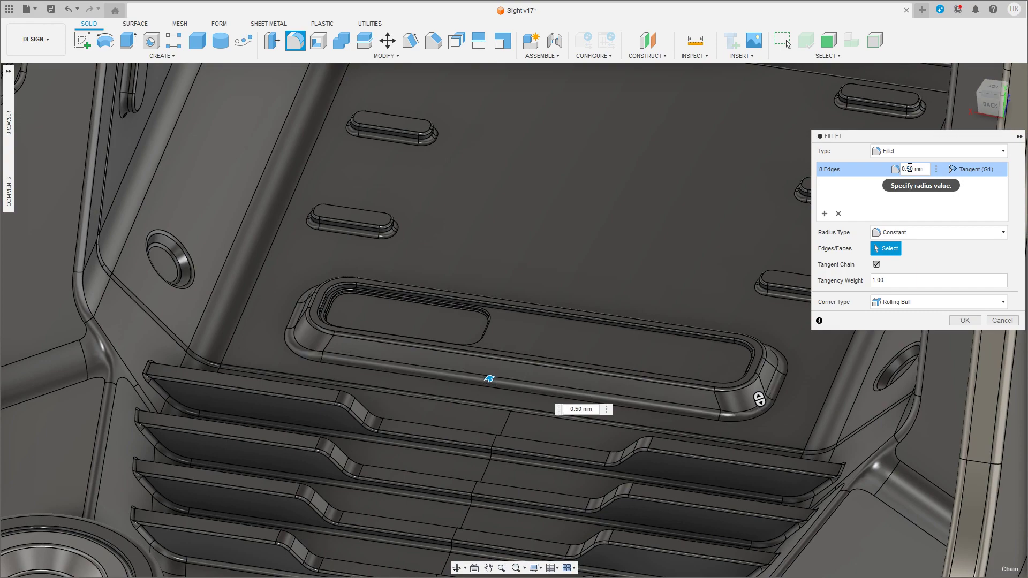
shift+middle_drag(910, 169, 890, 213)
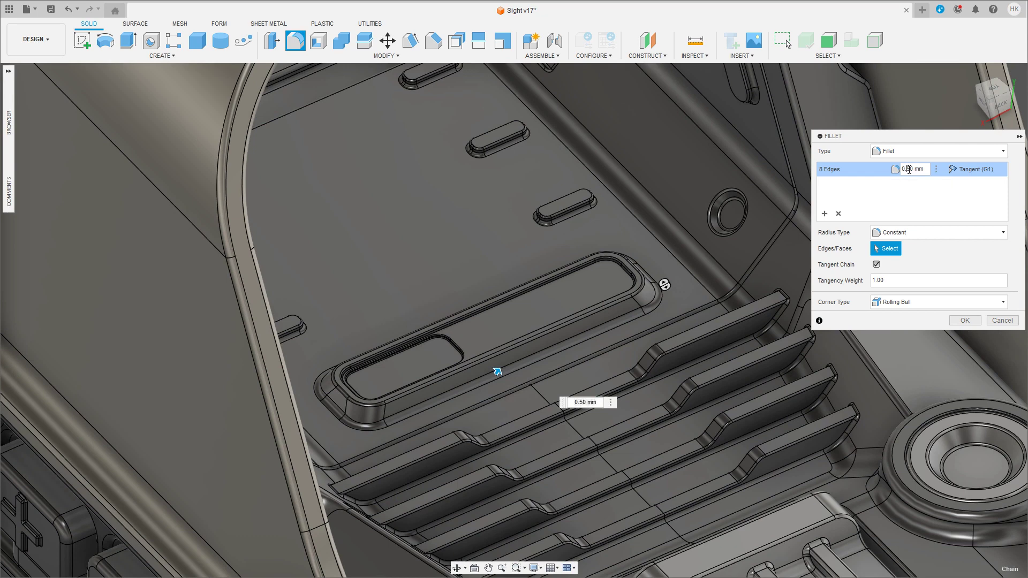
text(7)
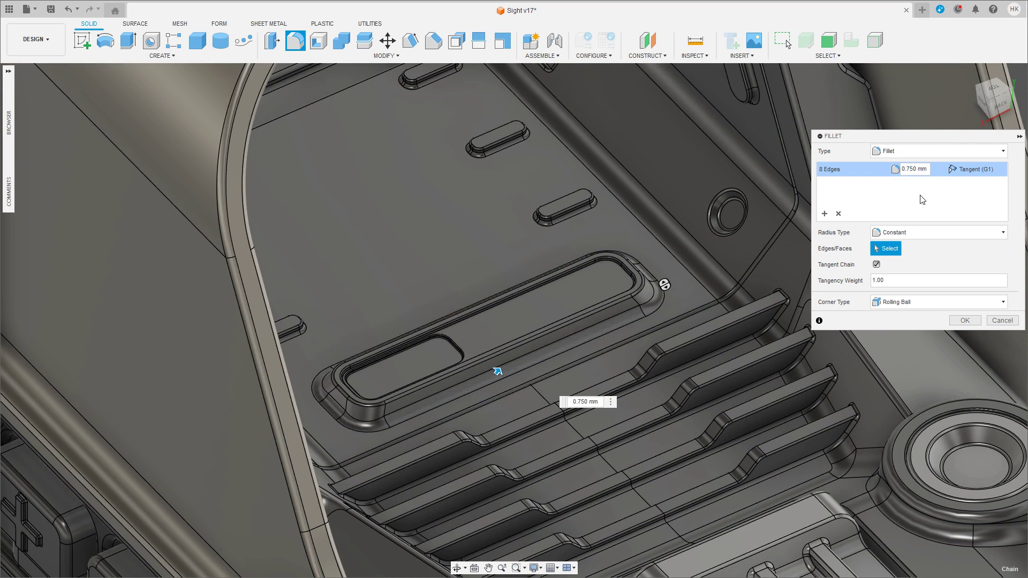
click(929, 233)
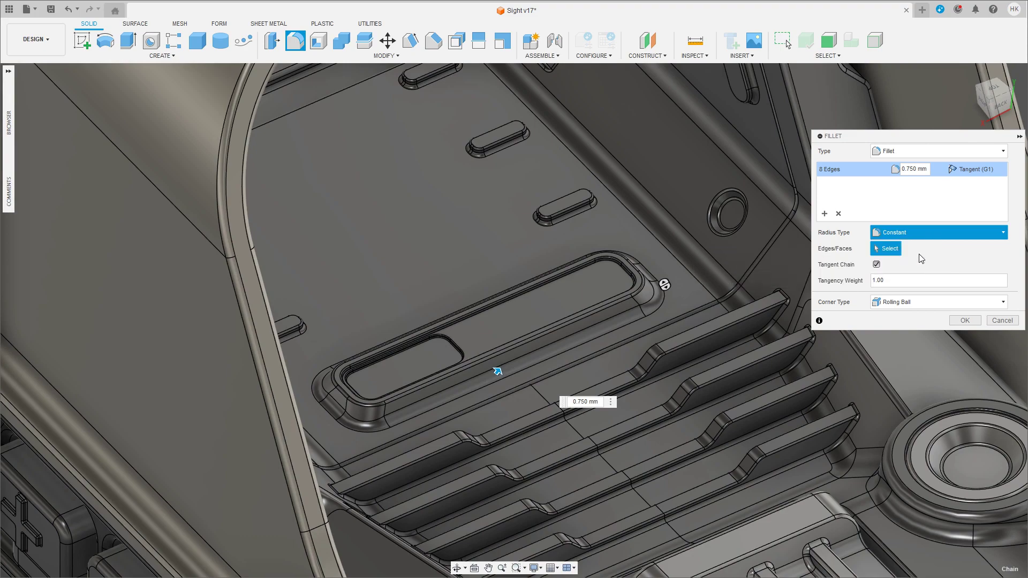
click(920, 254)
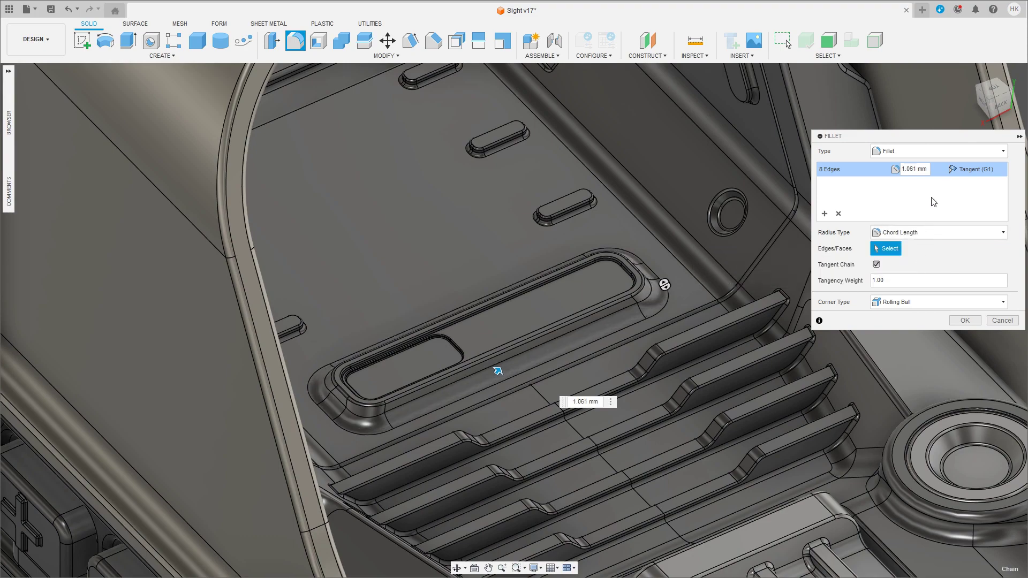
click(920, 233)
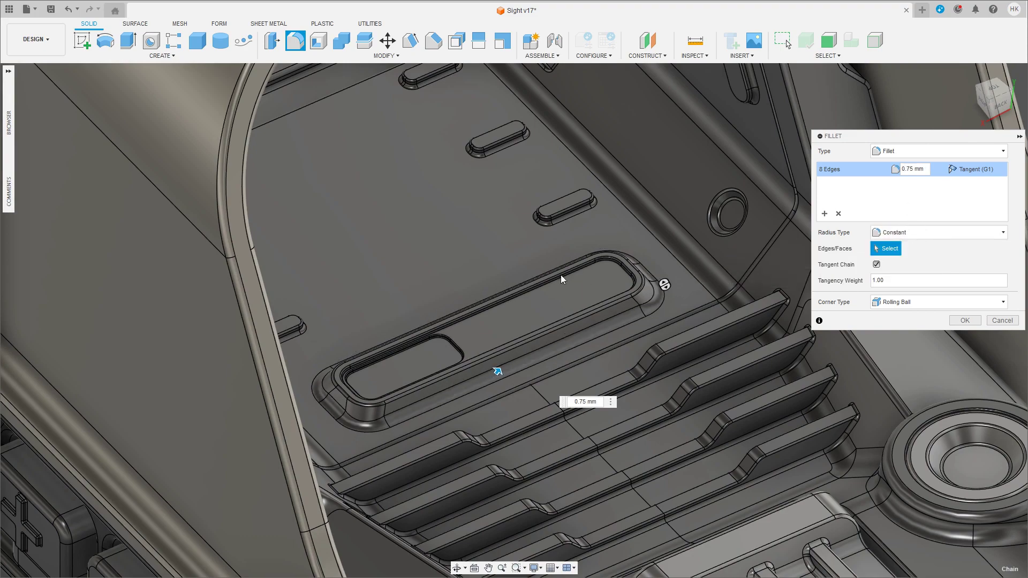
mouse_move(561, 275)
shift+middle_down()
mouse_move(535, 252)
mouse_move(644, 242)
mouse_move(737, 250)
shift+middle_up()
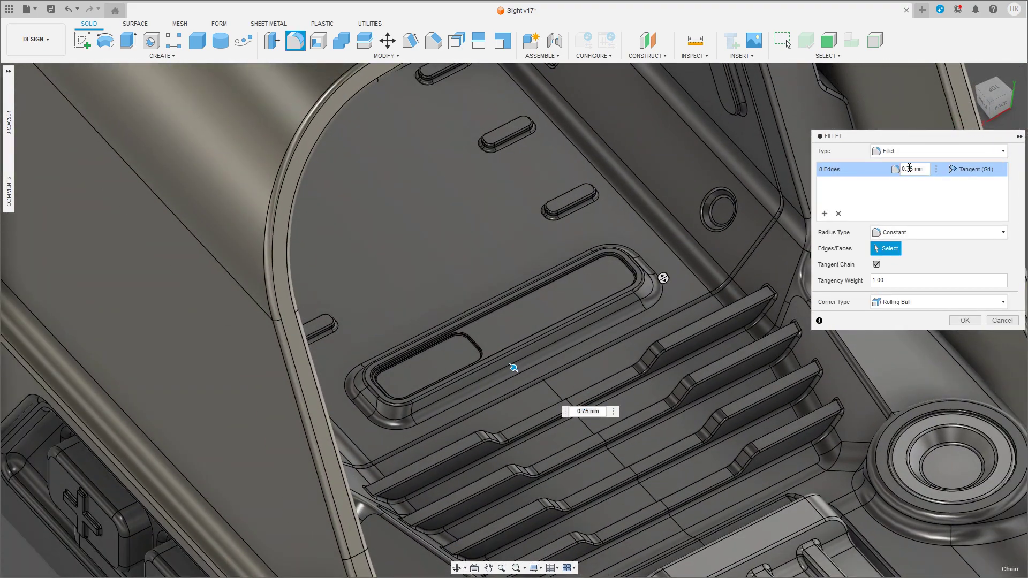
scroll(543, 226, down, 4)
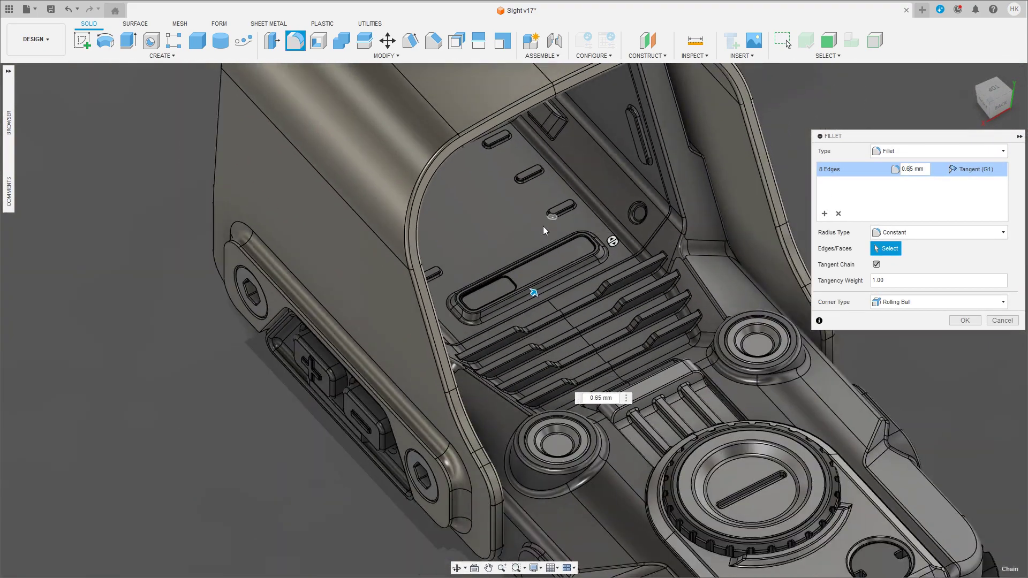
scroll(543, 226, down, 4)
scroll(537, 214, down, 3)
scroll(572, 203, up, 5)
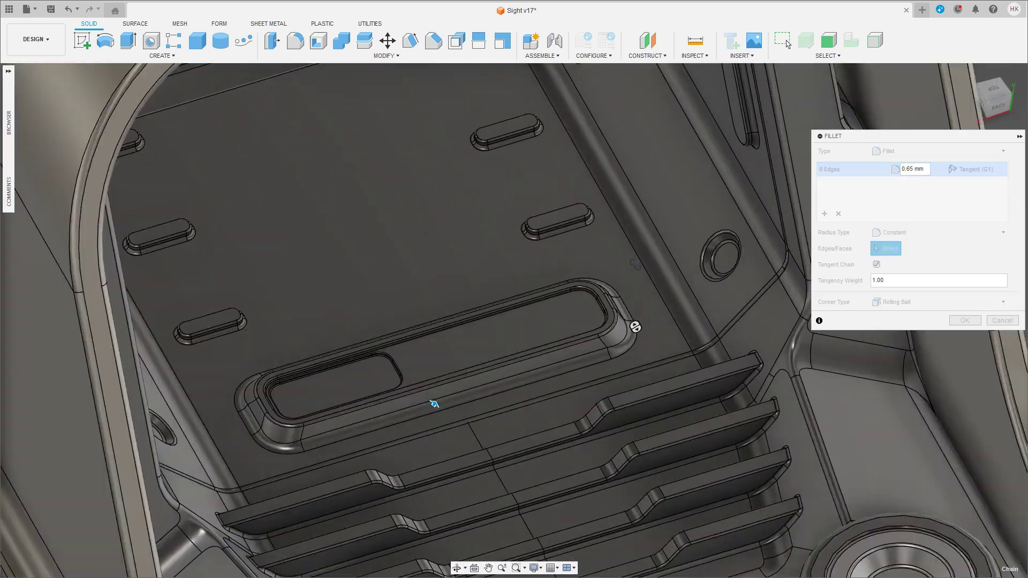
shift+middle_drag(572, 203, 803, 225)
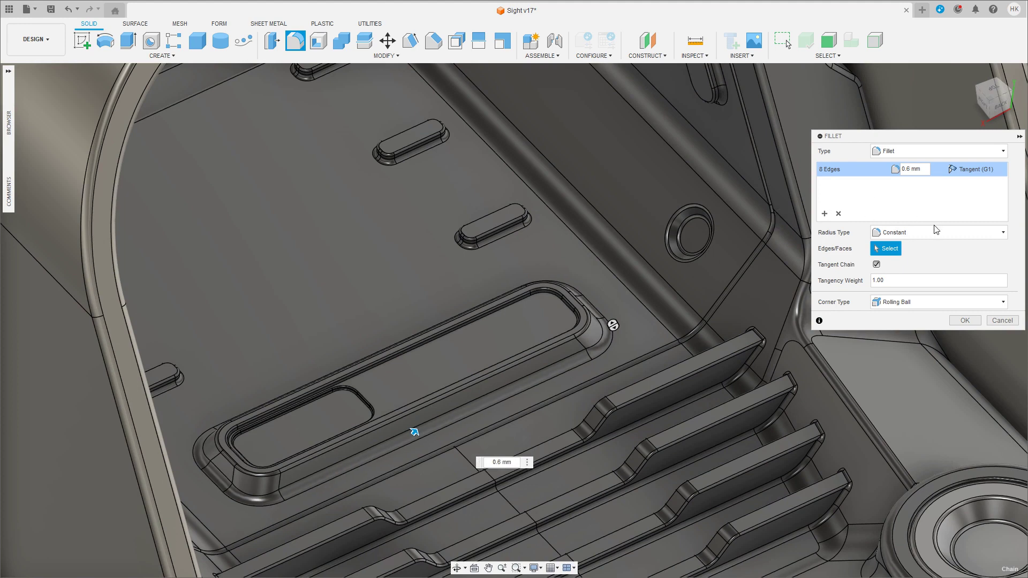
Step: Keep Tangent continuity and a constant 0.50 mm radius, then apply the rim fillet
click(990, 194)
click(989, 174)
click(983, 185)
click(953, 239)
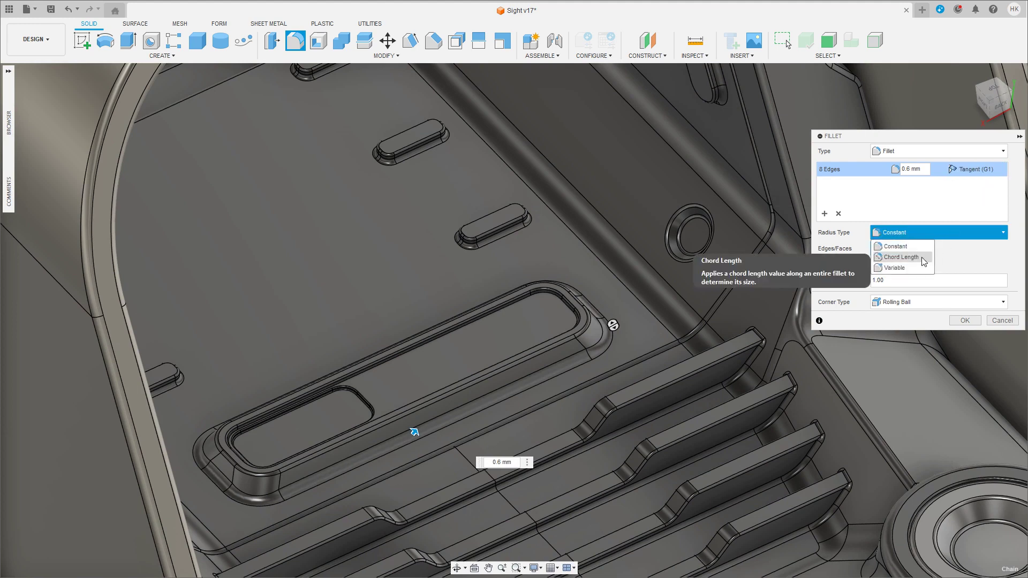
click(915, 259)
click(917, 233)
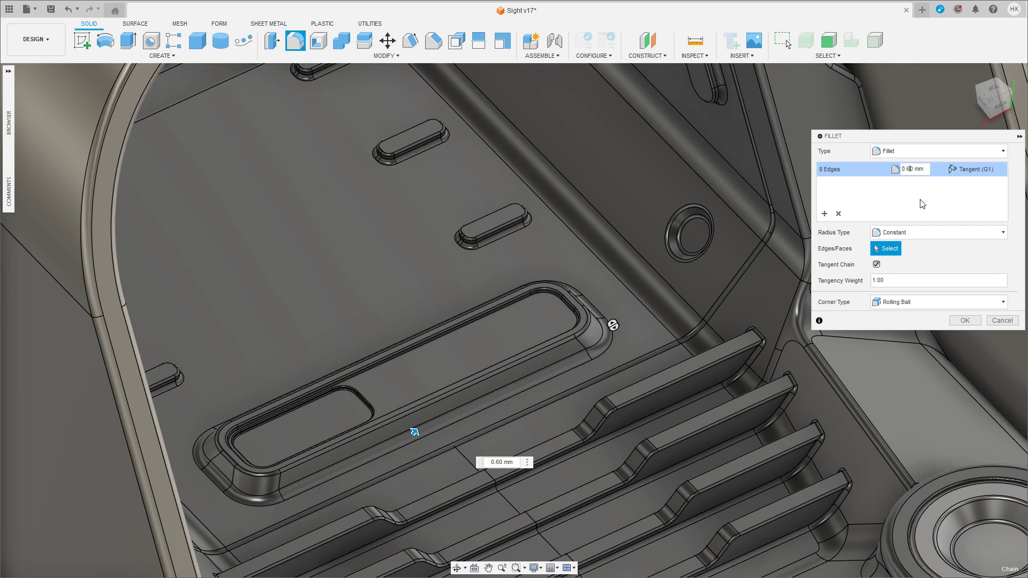
key(BackSpace)
text(5)
click(964, 320)
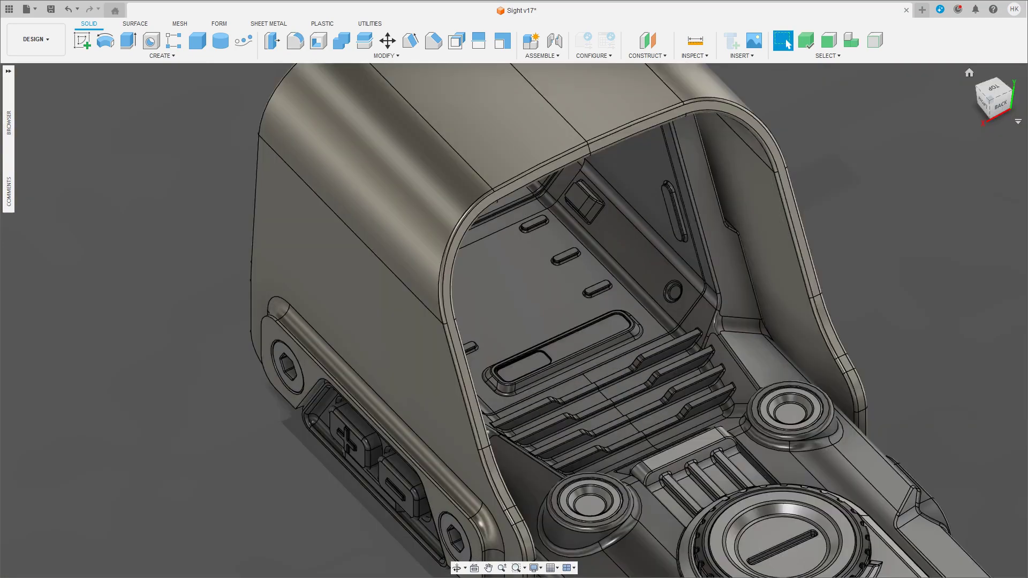
Step: Orbit and zoom around the whole filleted sight model to review it
shift+middle_drag(414, 431, 290, 282)
scroll(290, 281, down, 5)
mouse_move(227, 258)
shift+middle_down()
mouse_move(196, 361)
mouse_move(163, 331)
mouse_move(172, 314)
mouse_move(591, 331)
mouse_move(537, 368)
mouse_move(827, 298)
mouse_move(477, 354)
mouse_move(541, 321)
shift+middle_up()
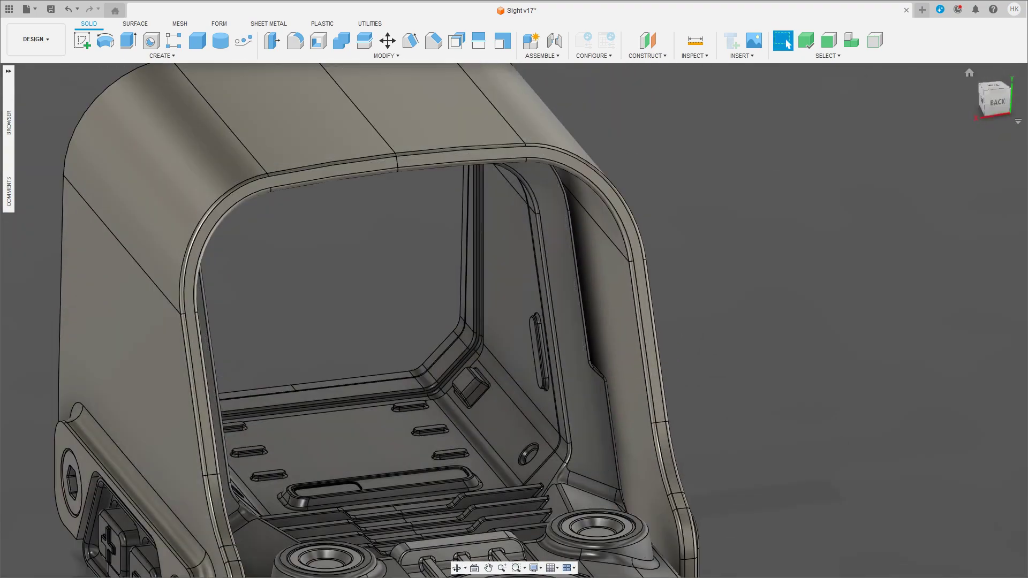
scroll(819, 332, down, 5)
Step: Extrude the face under the sight base down about 2.6 mm as a new body
shift+middle_drag(819, 332, 633, 355)
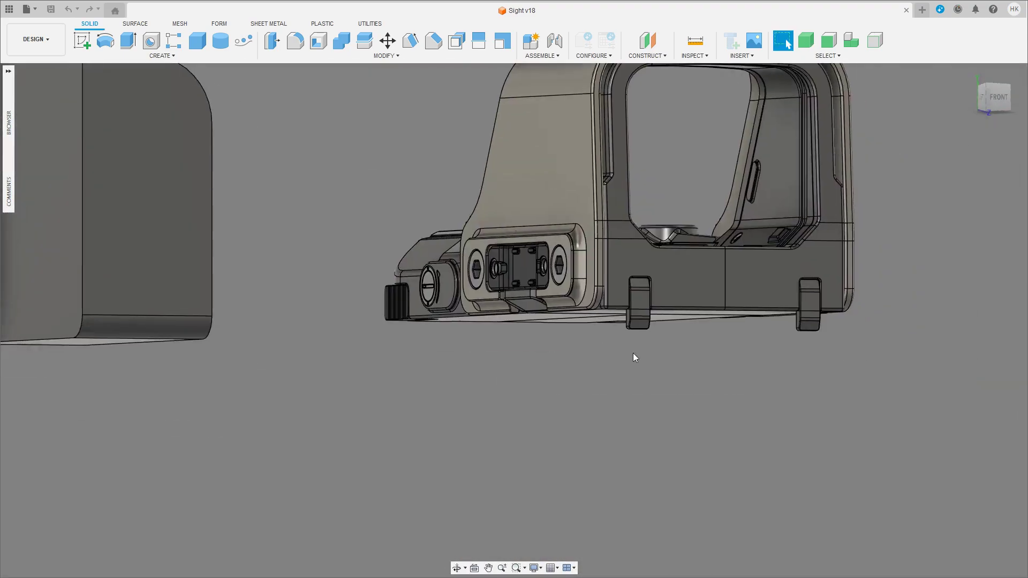
click(628, 348)
scroll(694, 373, up, 3)
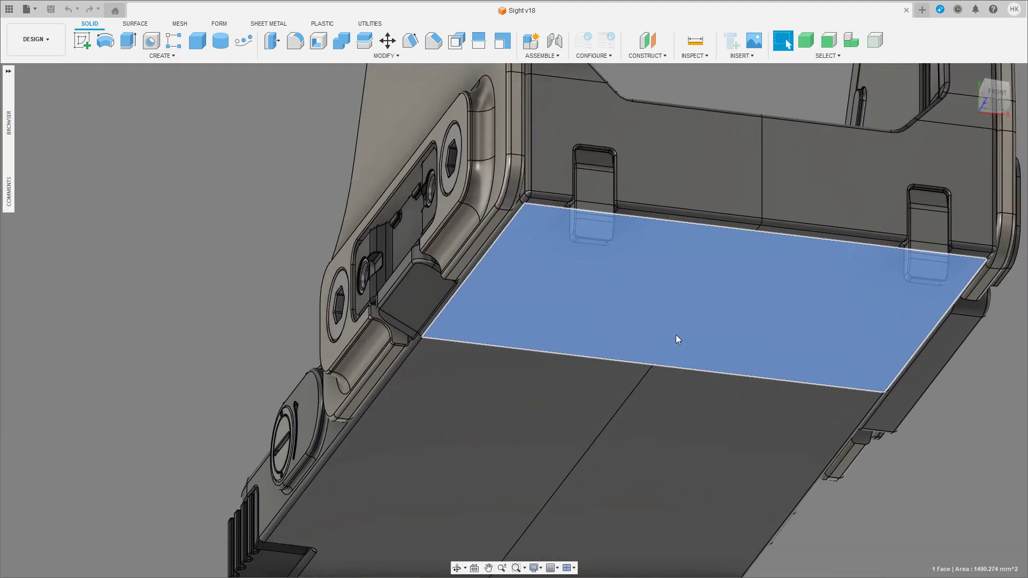
key(e)
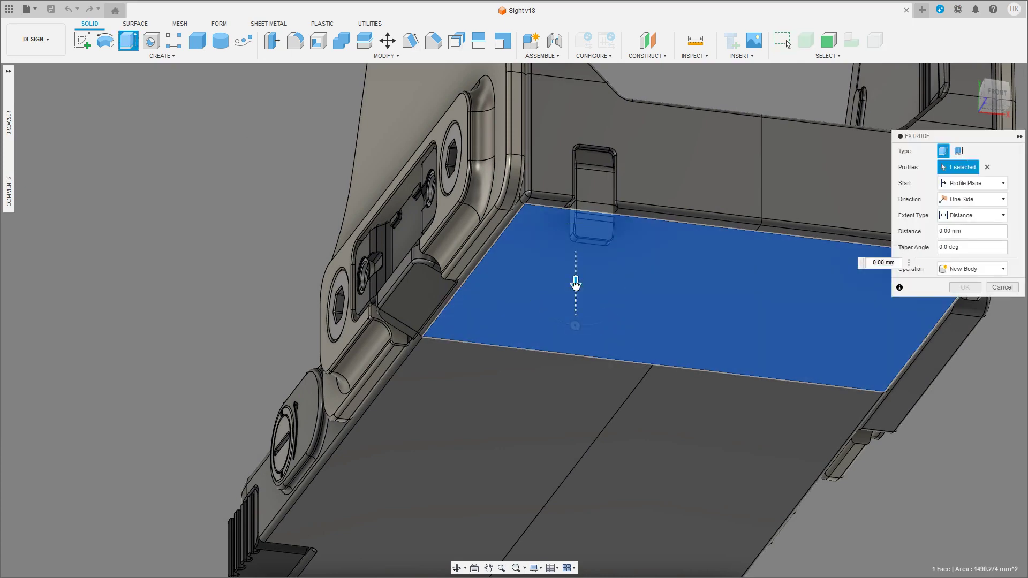
drag(576, 272, 575, 309)
click(972, 269)
click(972, 314)
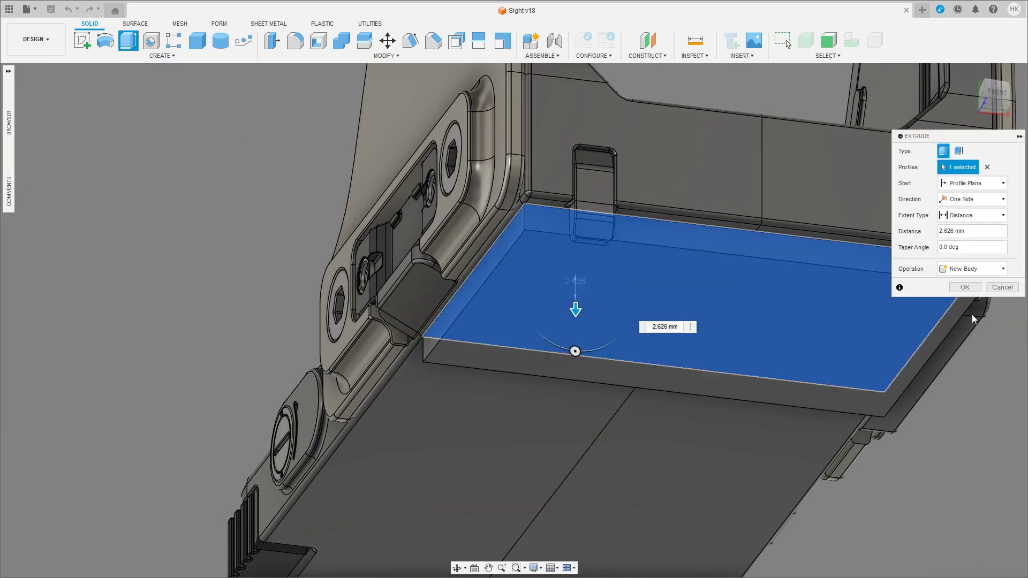
click(965, 287)
Step: Push one side face of the new block outward about 2.13 mm
shift+middle_drag(709, 178, 765, 198)
scroll(690, 253, up, 2)
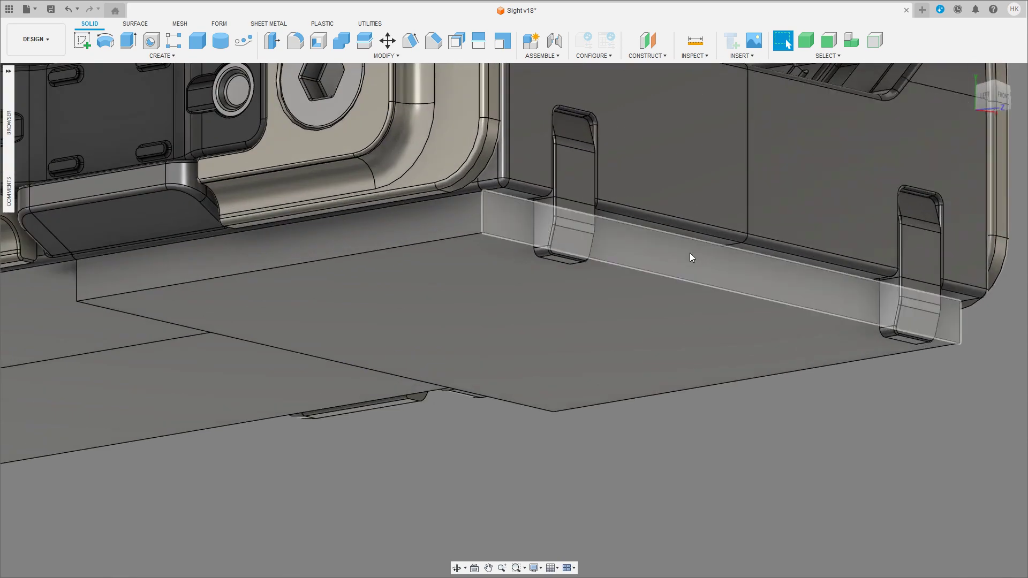
click(769, 258)
key(m)
shift+middle_drag(770, 263, 747, 286)
drag(749, 270, 771, 289)
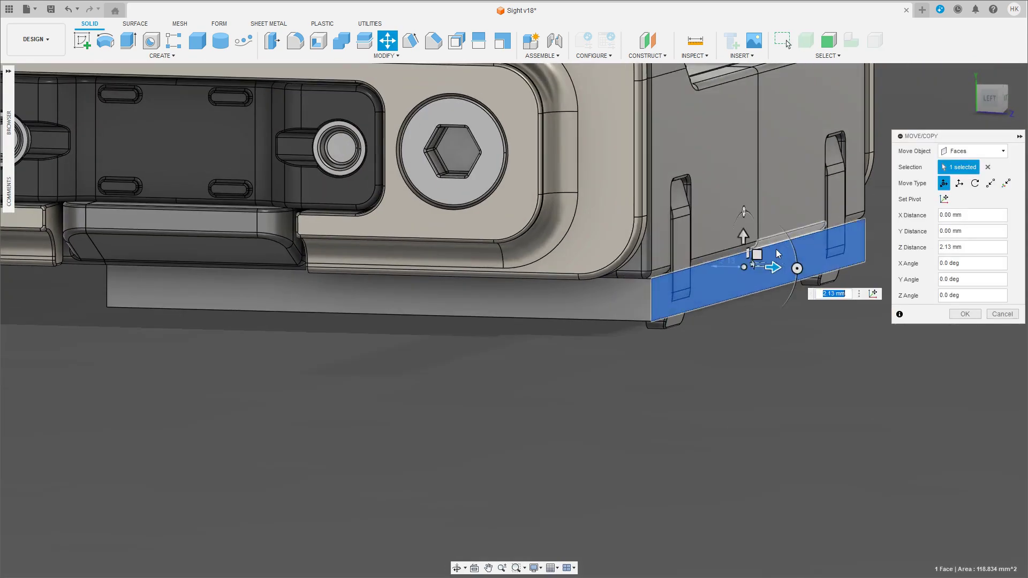
scroll(771, 300, up, 2)
key(Return)
Step: Nudge the block's front face out 0.143 mm and a small face out 0.50 mm
shift+middle_drag(570, 291, 504, 242)
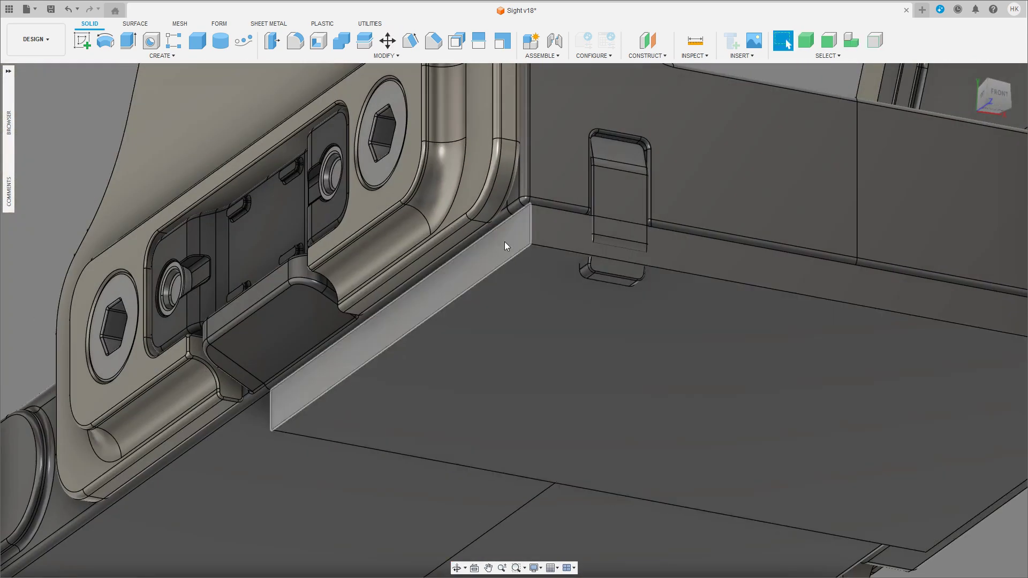
click(513, 266)
key(m)
drag(475, 236, 497, 214)
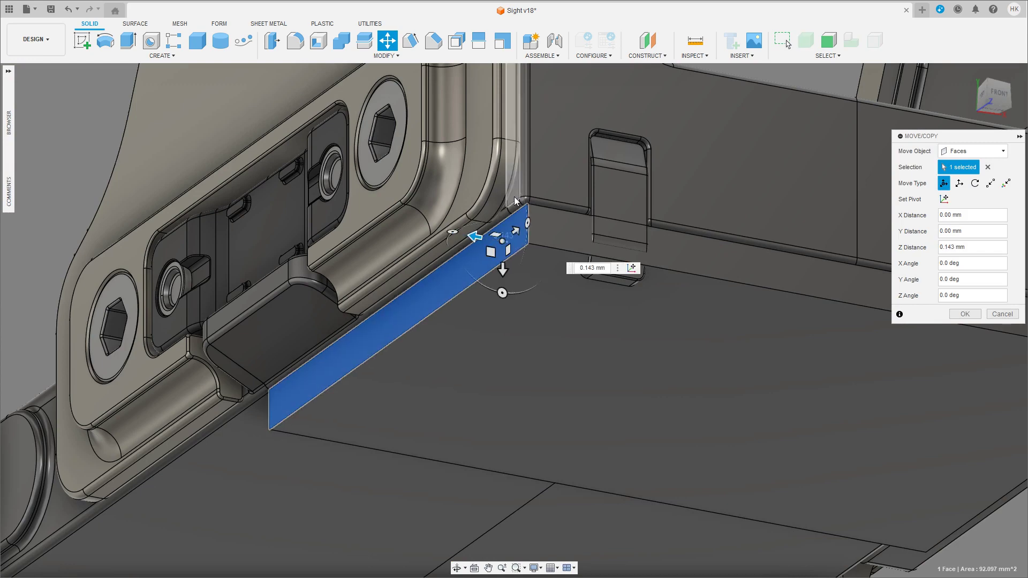
click(964, 314)
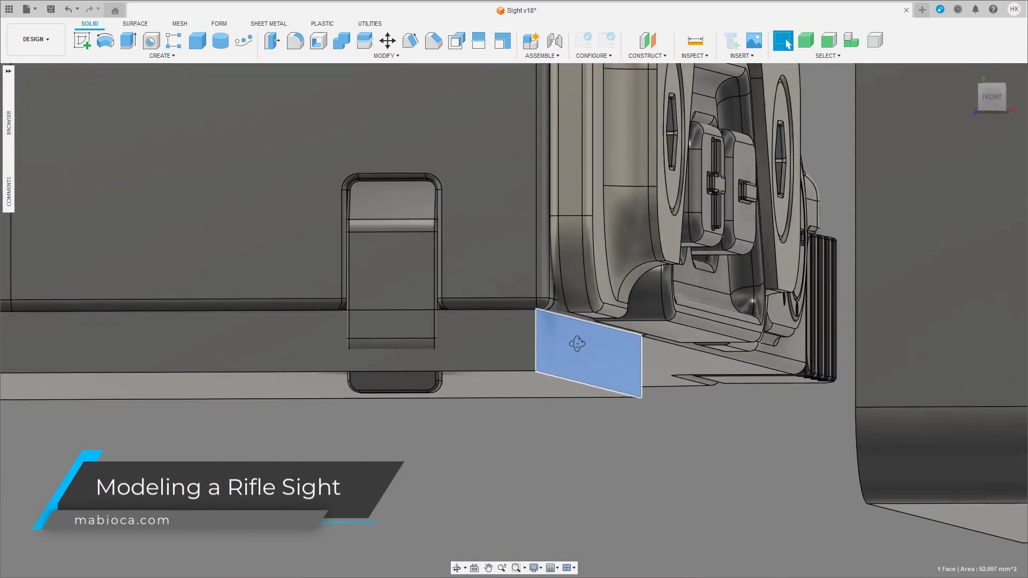
key(m)
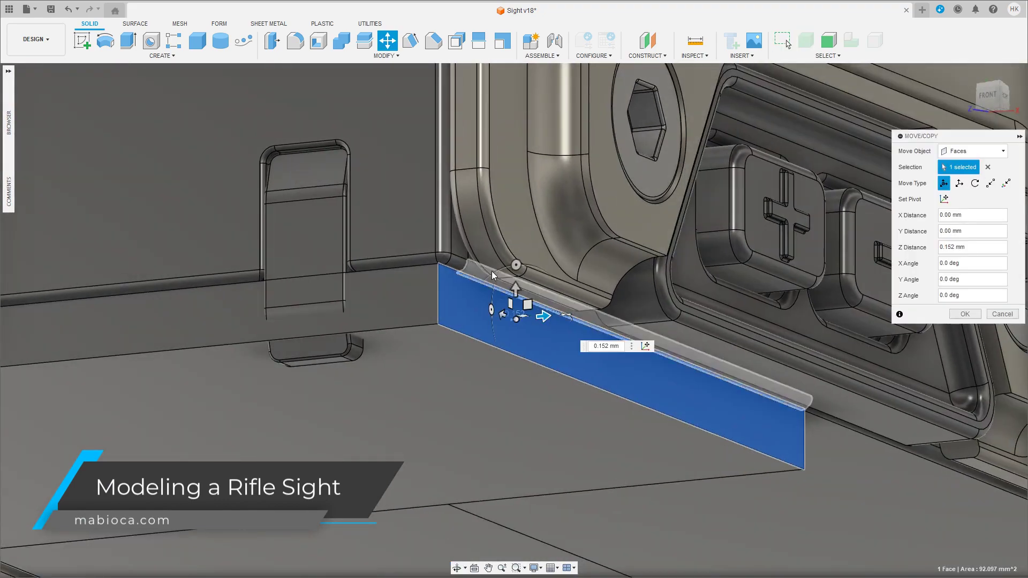
drag(491, 270, 466, 257)
text(0.5)
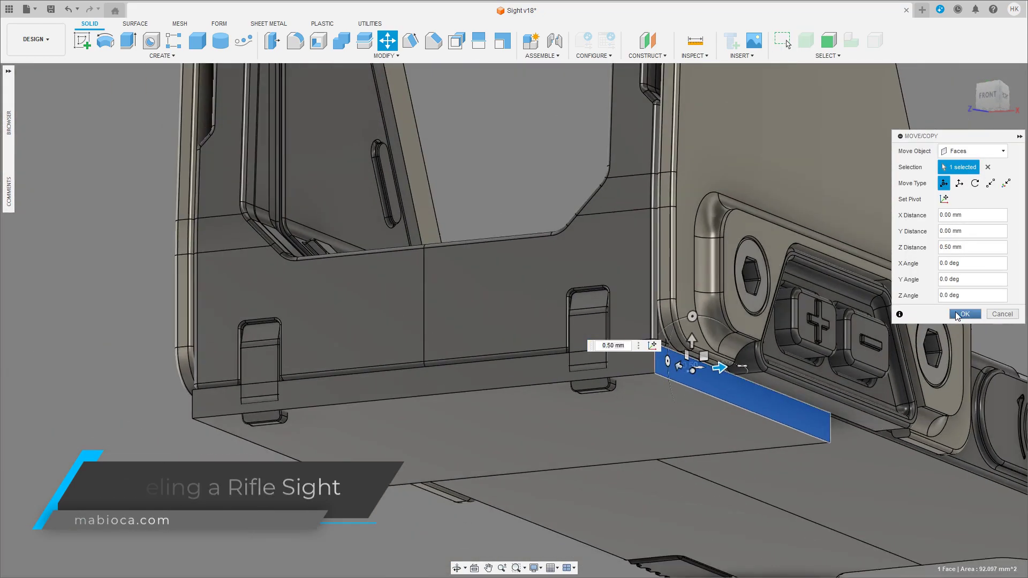
key(Return)
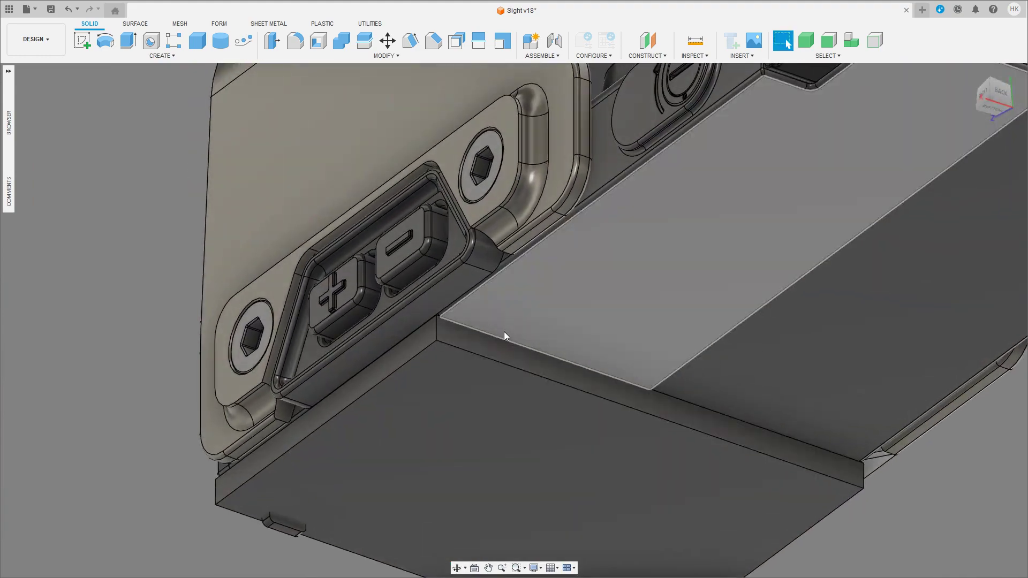
Step: Pull the block's thin side face out about 67.5 mm along Z
click(507, 343)
mouse_move(628, 320)
shift+middle_down()
mouse_move(646, 322)
mouse_move(596, 329)
mouse_move(502, 384)
shift+middle_up()
scroll(563, 364, up, 3)
scroll(563, 365, up, 2)
key(m)
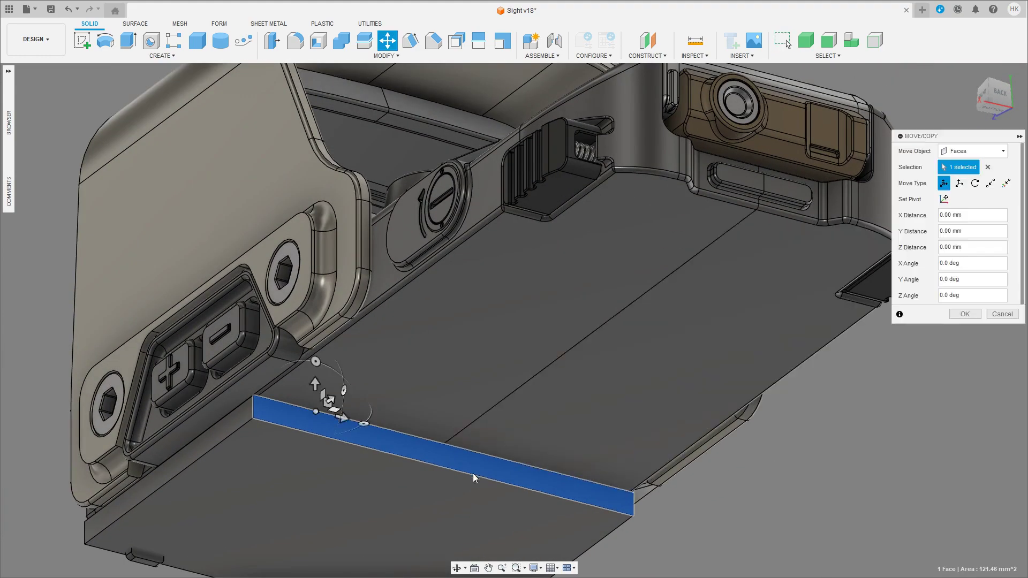
drag(330, 401, 529, 291)
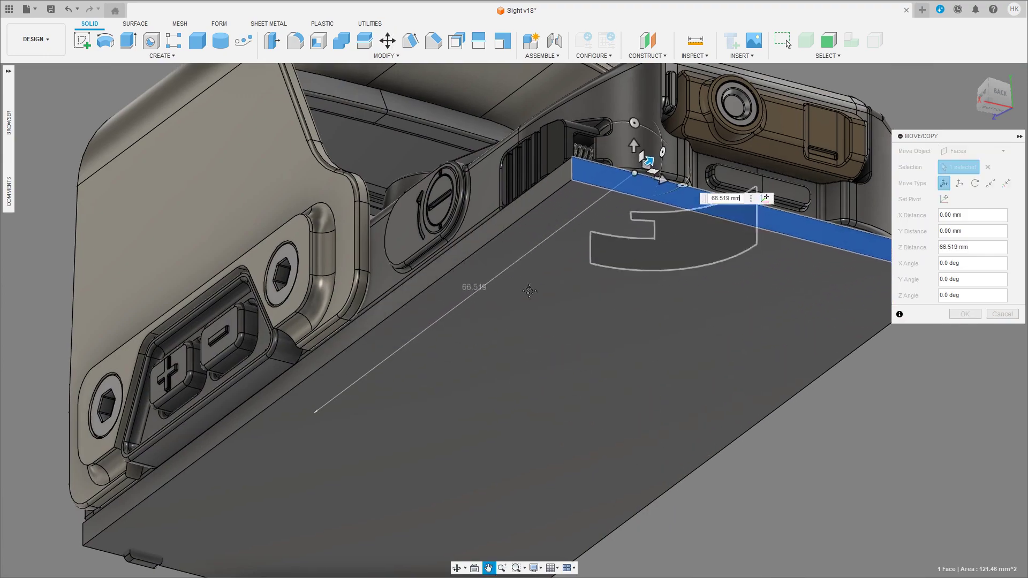
scroll(550, 348, up, 3)
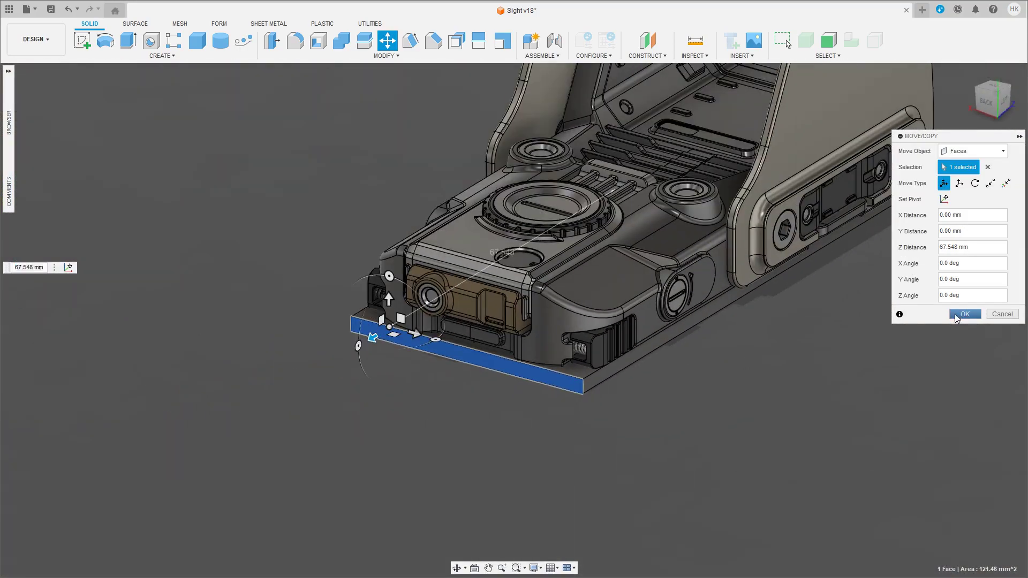
click(964, 314)
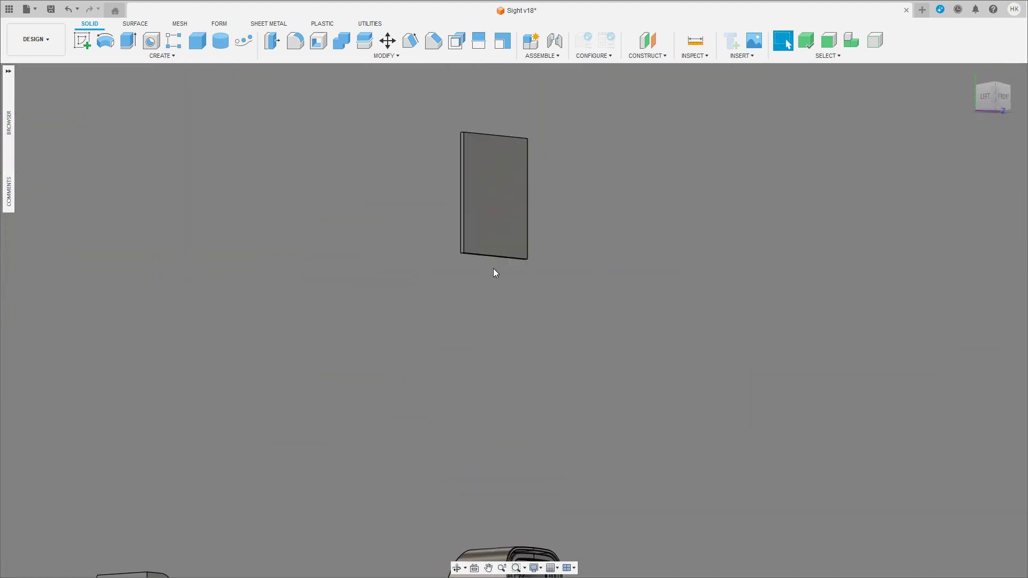
Step: Delete the stray thin plate beside the sight
click(480, 243)
key(v)
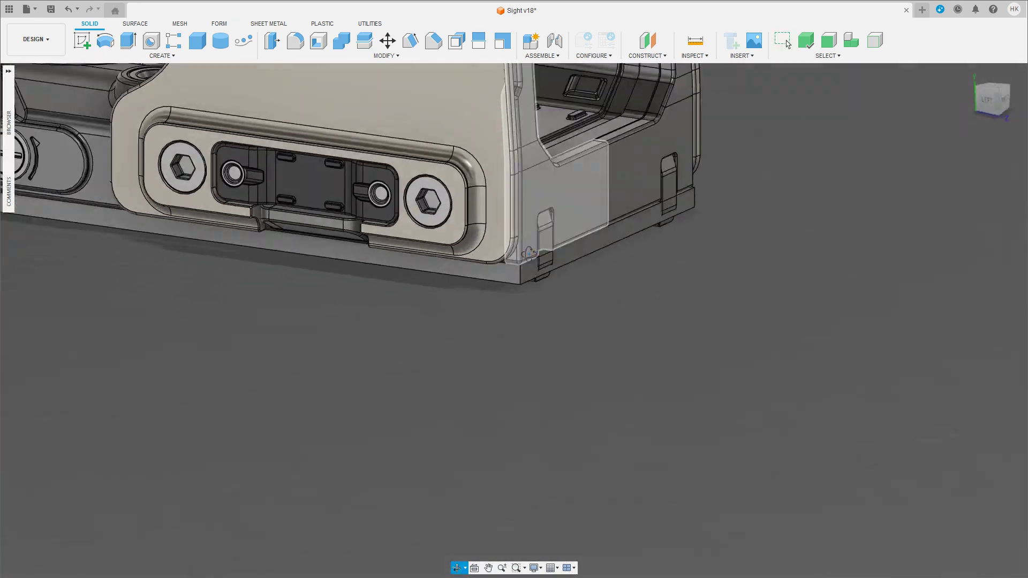
mouse_move(499, 226)
shift+middle_down()
mouse_move(532, 242)
mouse_move(566, 349)
mouse_move(522, 353)
shift+middle_up()
Step: Drag the base's bottom face downward along Z, roughly 1 mm
click(523, 463)
key(m)
click(566, 419)
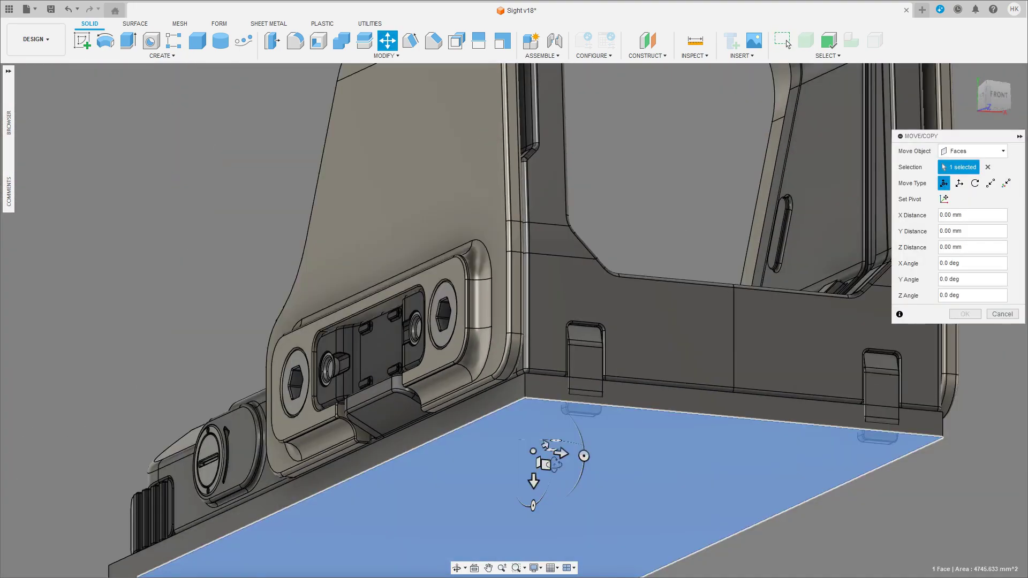
mouse_move(567, 419)
shift+middle_down()
mouse_move(500, 351)
mouse_move(461, 407)
mouse_move(417, 432)
mouse_move(404, 465)
shift+middle_up()
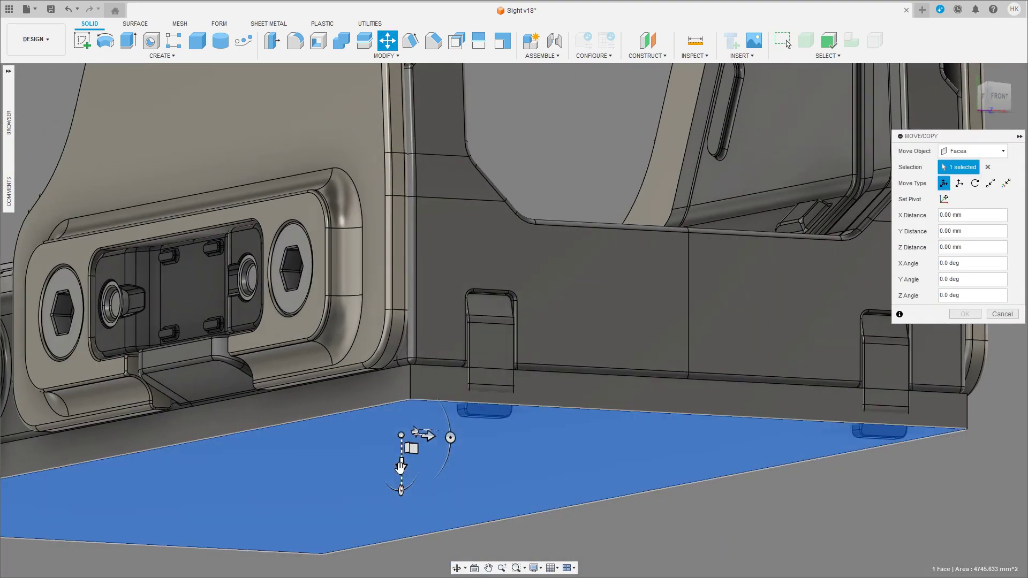
drag(404, 465, 406, 482)
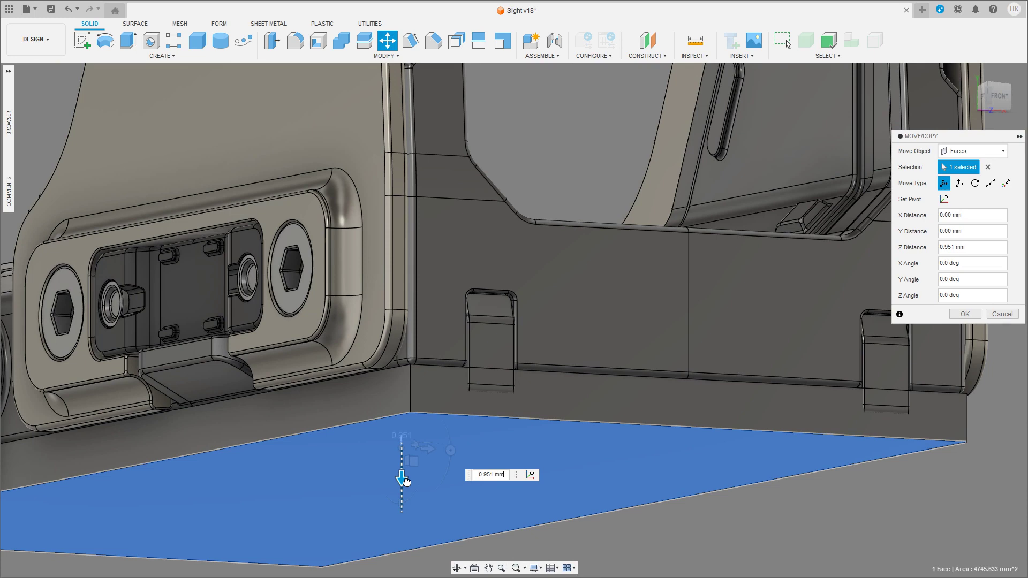
drag(406, 482, 406, 486)
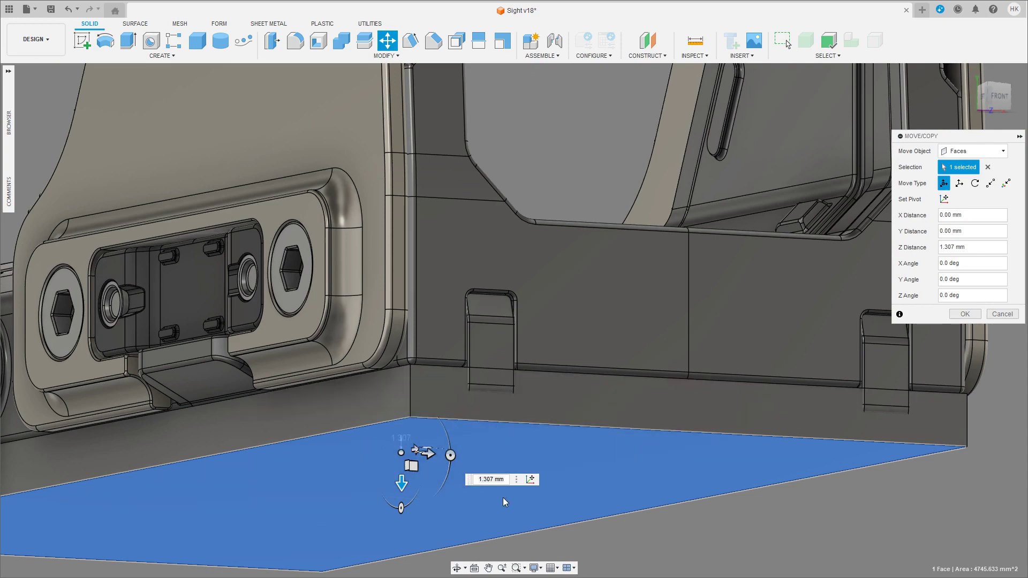
scroll(503, 497, down, 5)
shift+middle_drag(503, 497, 530, 482)
shift+middle_drag(663, 355, 664, 352)
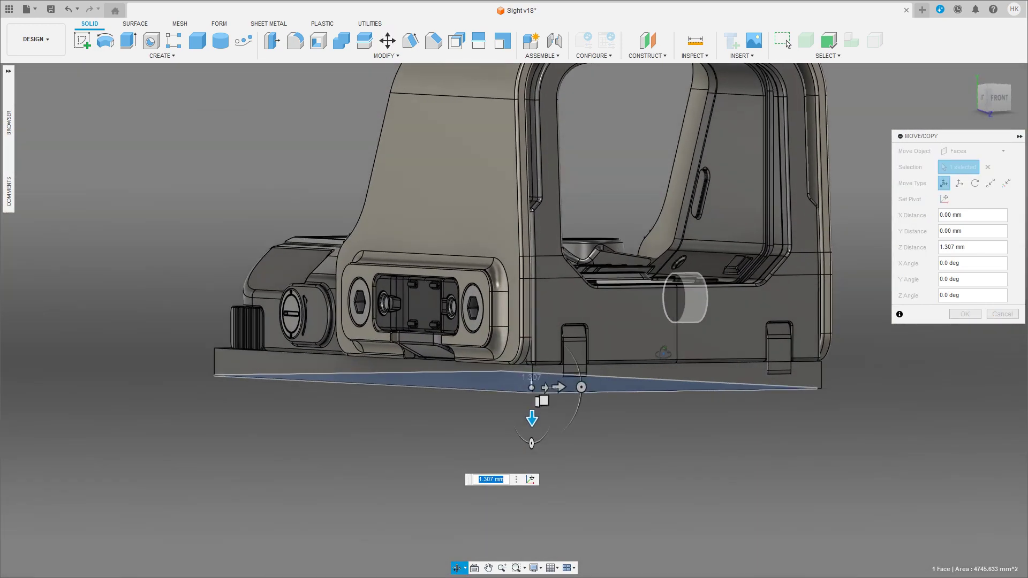
scroll(553, 355, up, 5)
scroll(553, 356, up, 3)
middle_drag(536, 354, 569, 315)
Step: Set the bottom face move distance to exactly 1 mm and apply it
drag(515, 498, 515, 492)
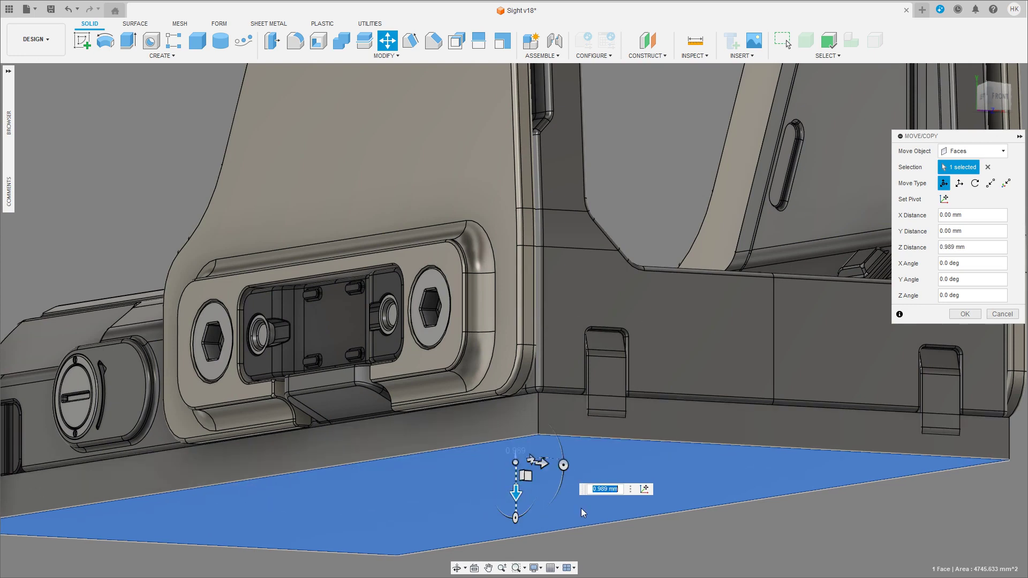
click(577, 487)
double_click(576, 488)
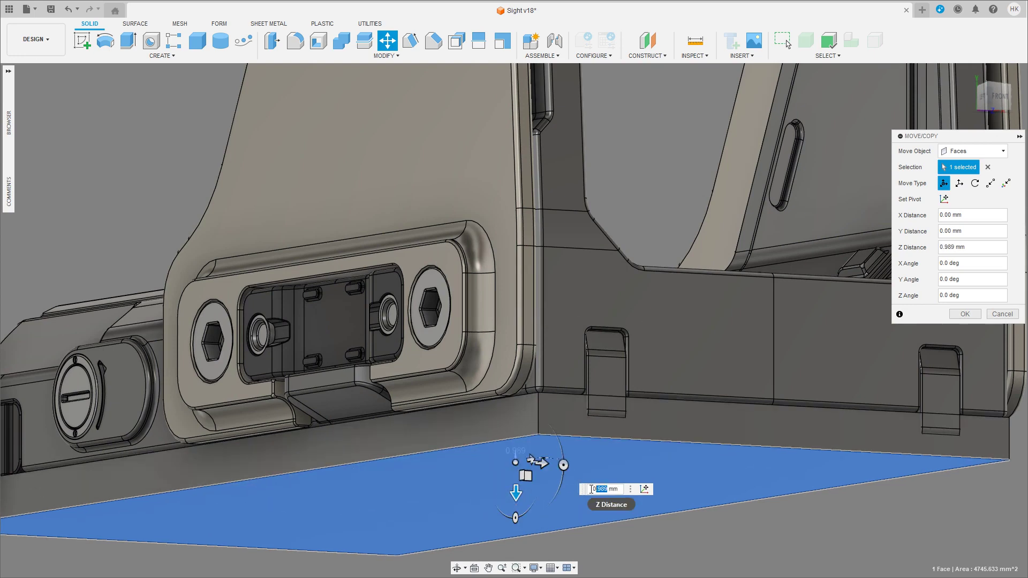
text(1)
key(Return)
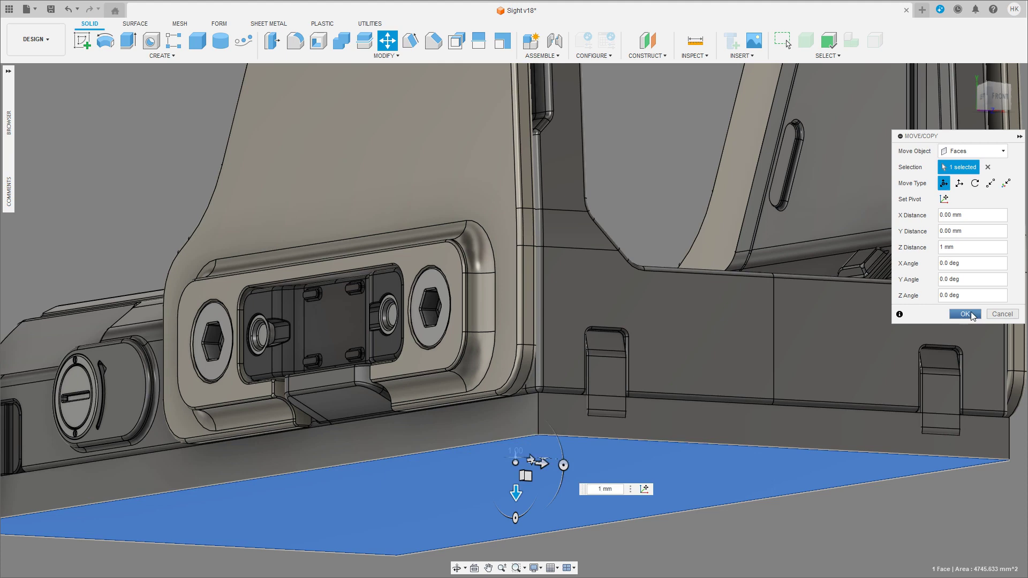
click(972, 316)
scroll(782, 333, down, 3)
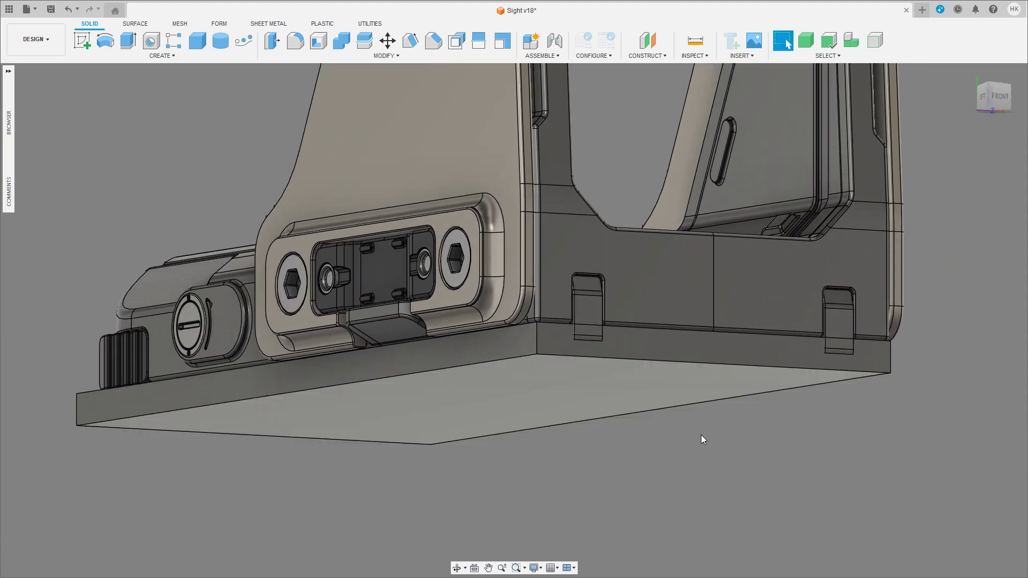
Step: Extrude the base's bottom face down 4.608 mm as a new block
click(568, 374)
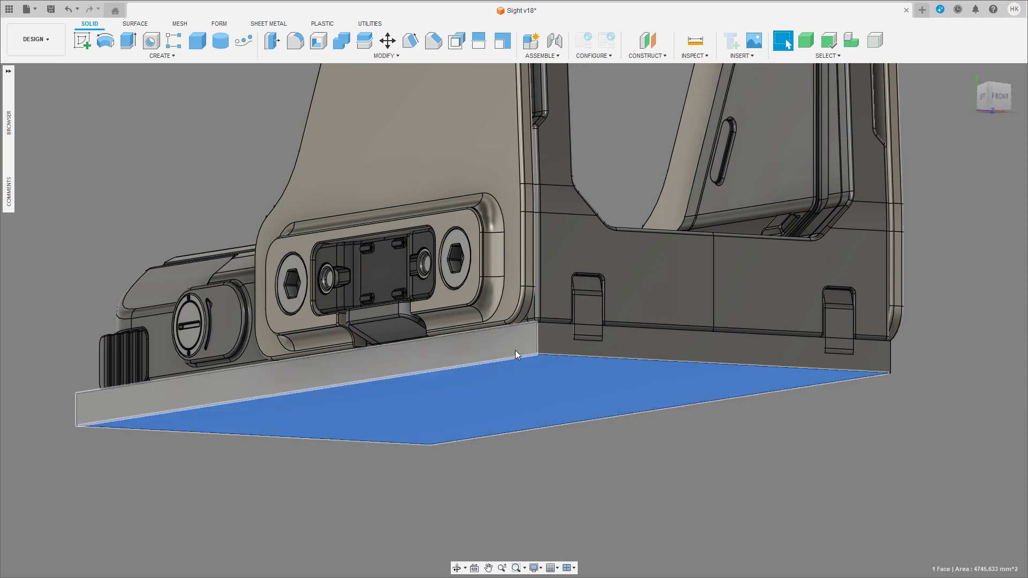
click(128, 41)
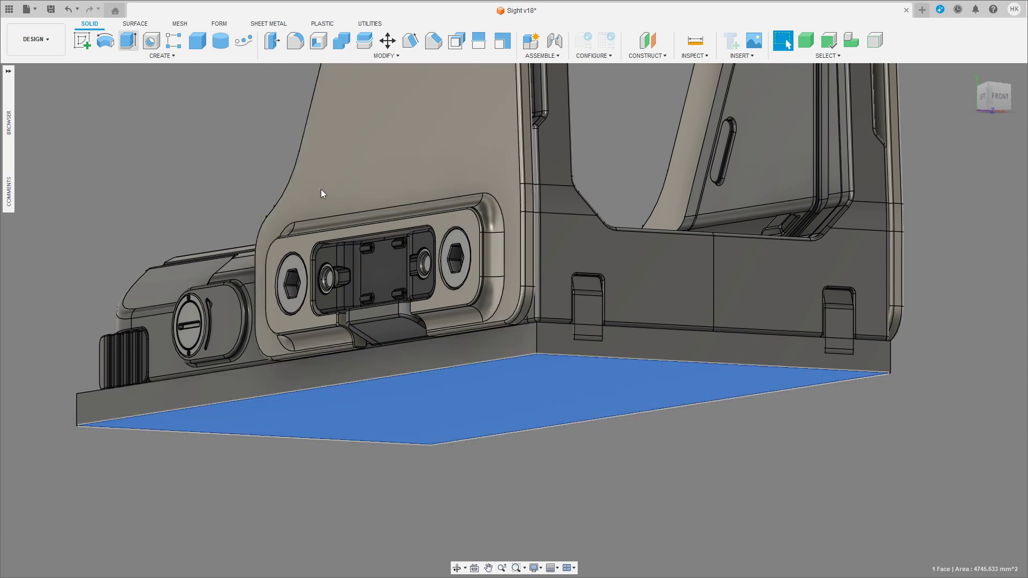
drag(561, 407, 561, 447)
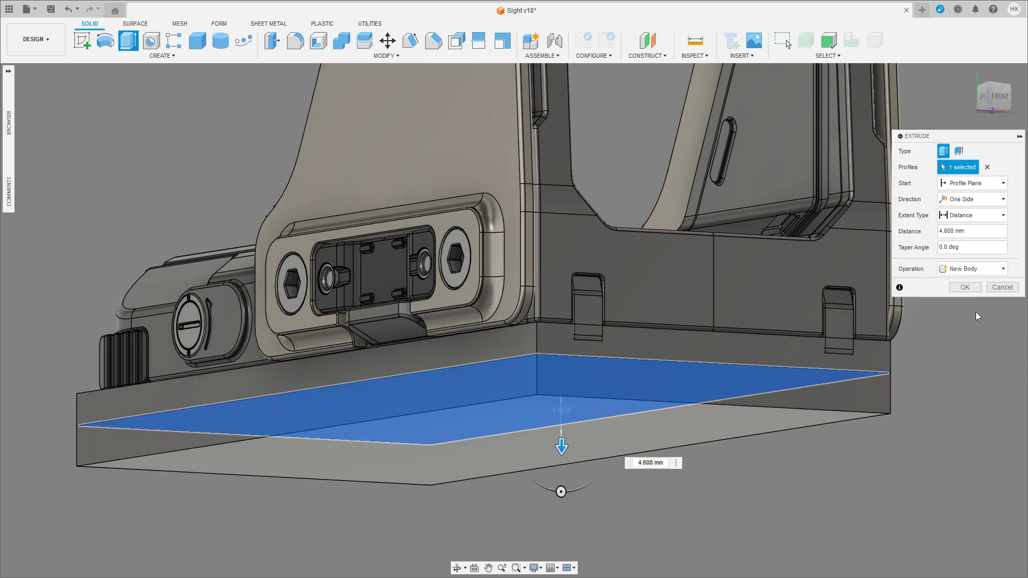
click(964, 287)
Step: Move the new block's bottom face down along Z to 8.613 mm
click(531, 446)
key(m)
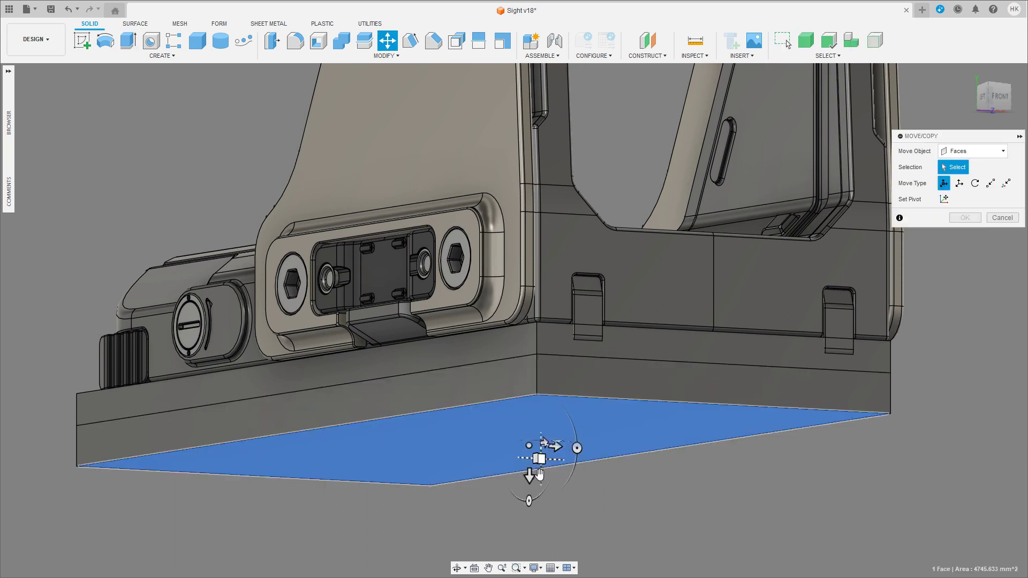
drag(528, 473, 534, 545)
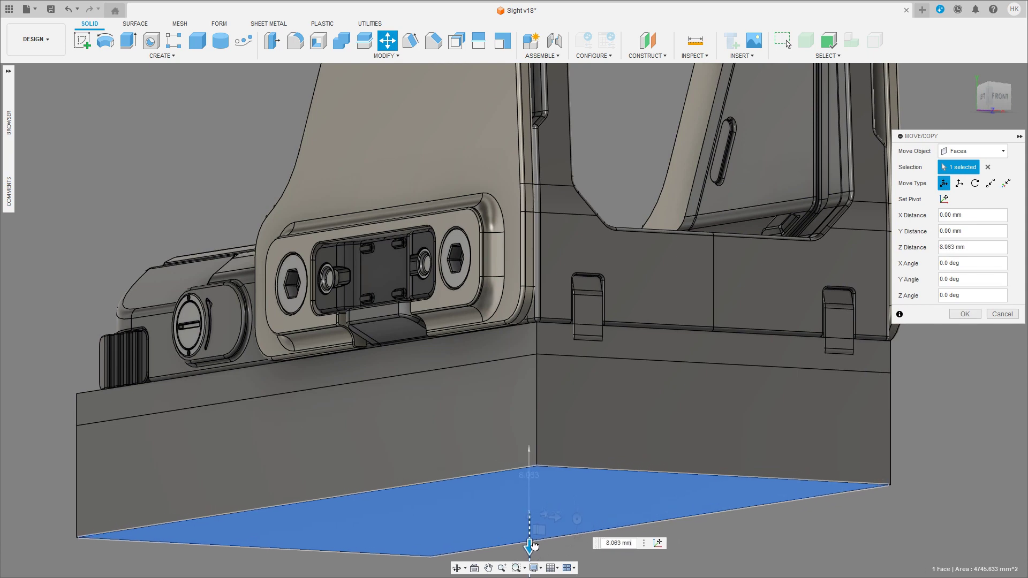
scroll(534, 545, down, 5)
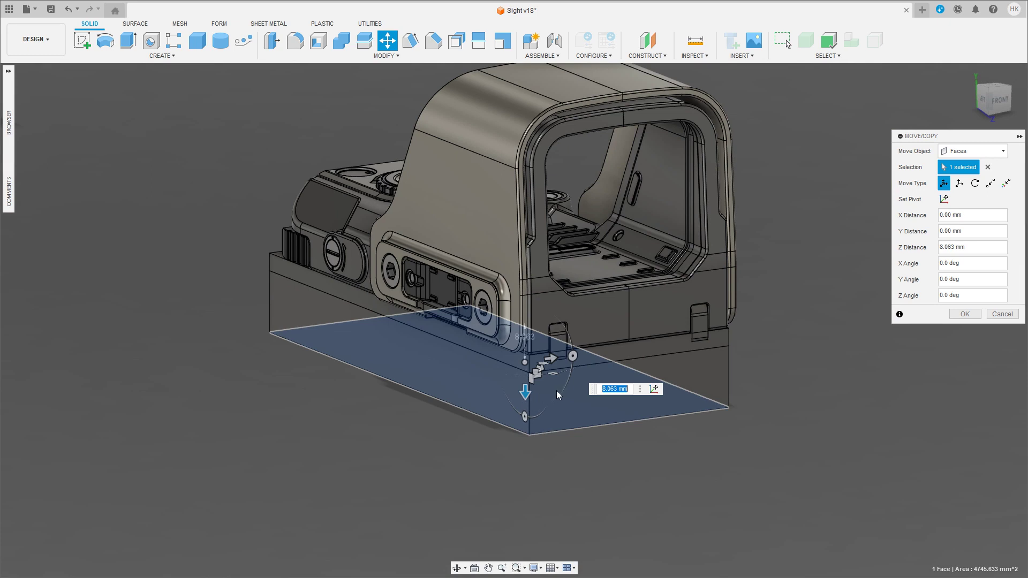
drag(525, 397, 528, 397)
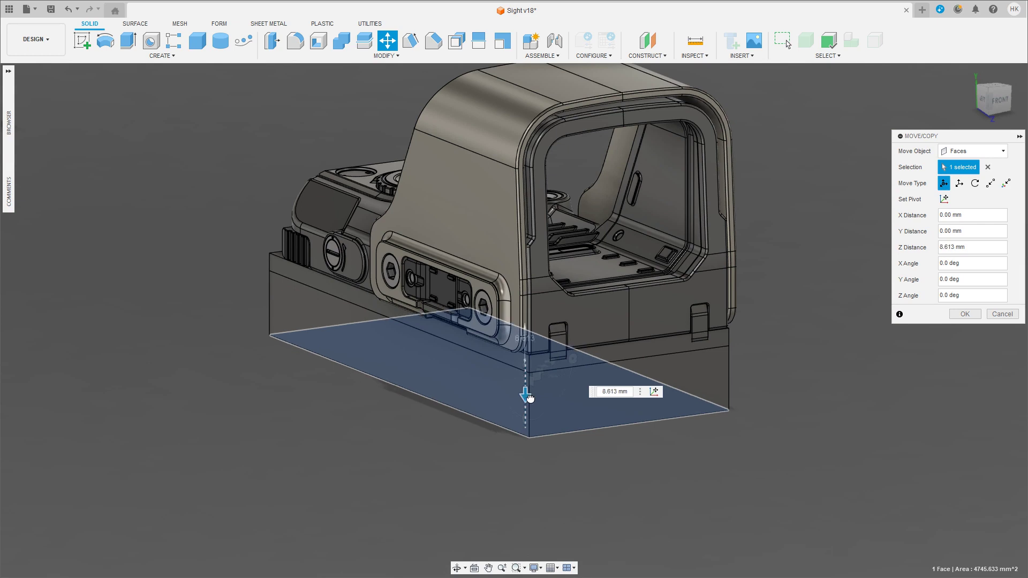
drag(528, 398, 529, 398)
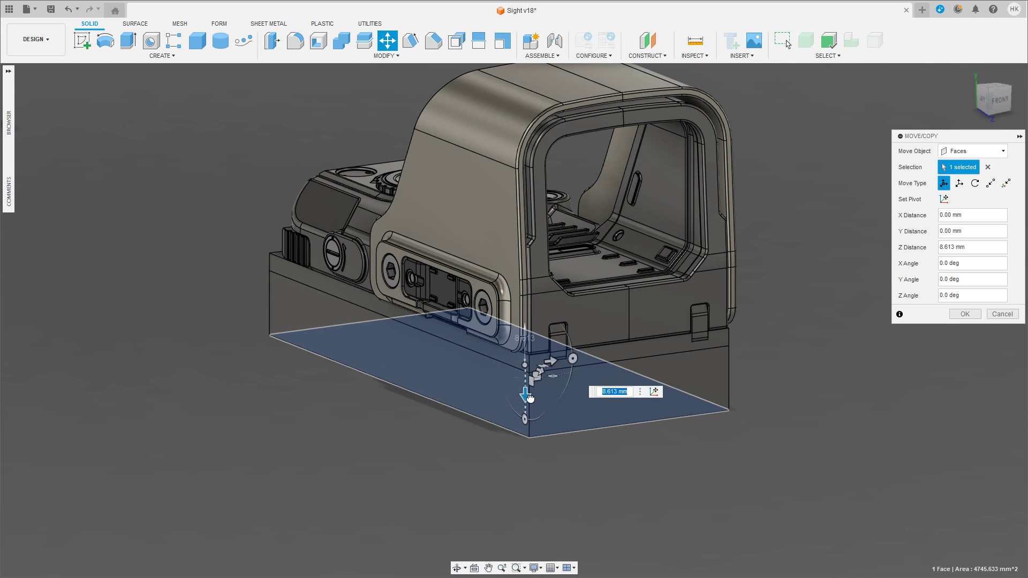
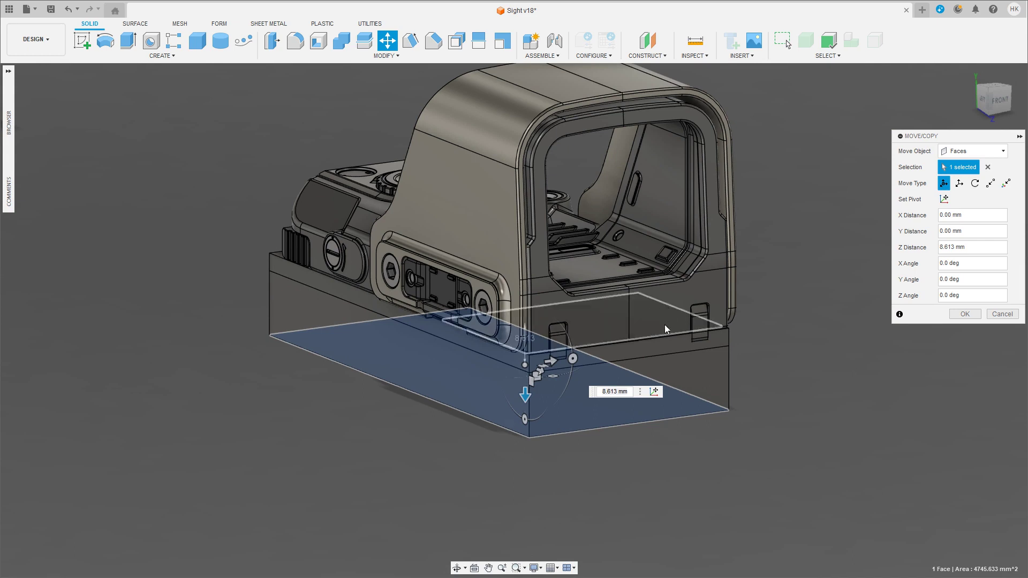
Step: Push the base block's bottom face down 9.272 mm, then turn the view to face the front
drag(525, 395, 528, 402)
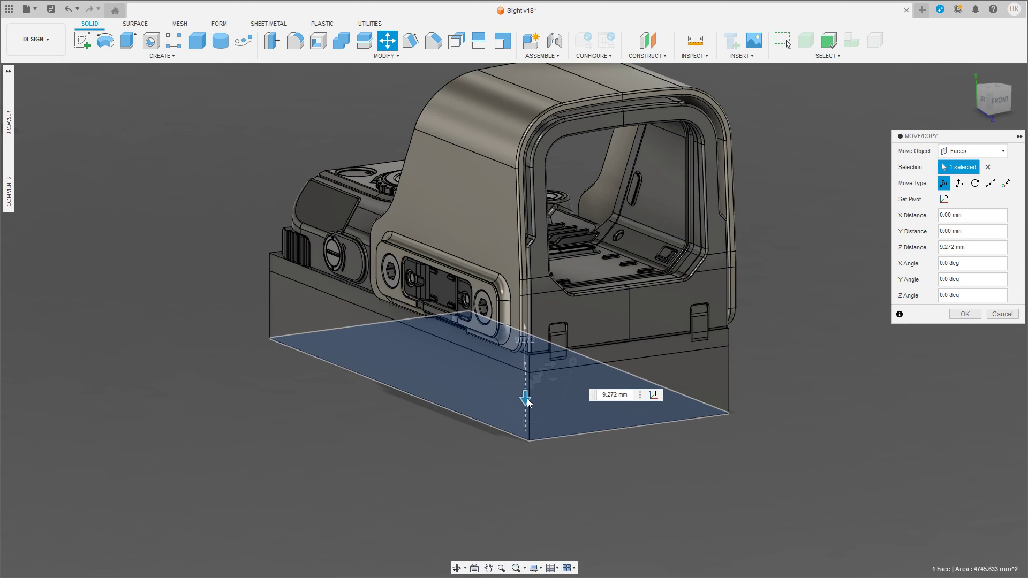
key(Return)
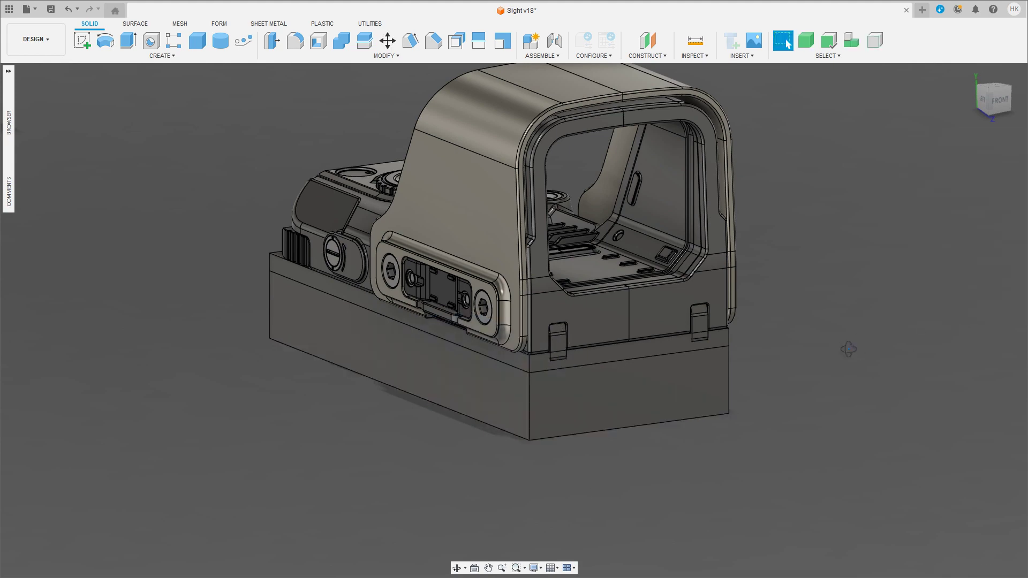
shift+middle_drag(848, 349, 808, 344)
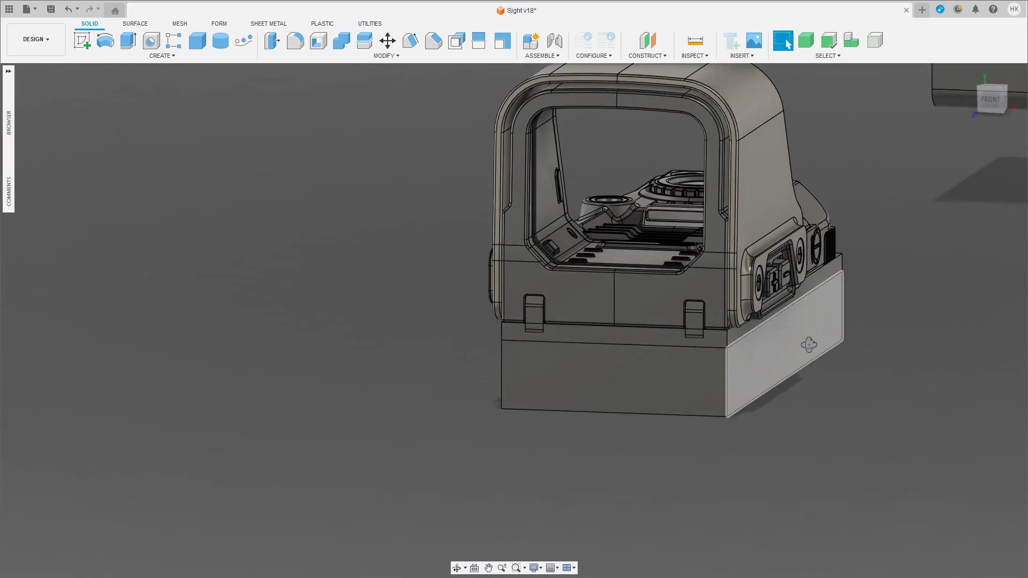
scroll(832, 375, up, 4)
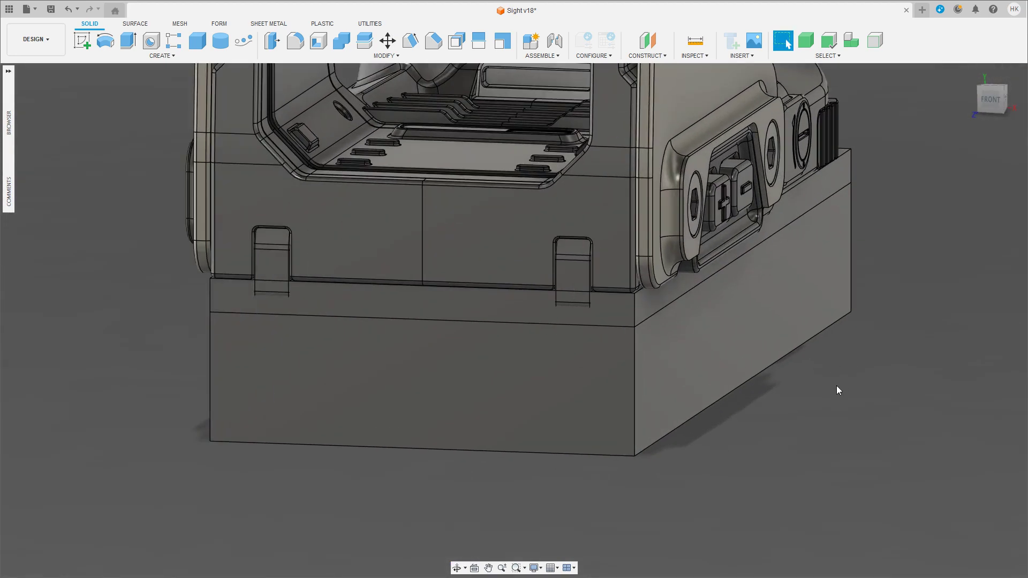
shift+middle_drag(836, 385, 853, 375)
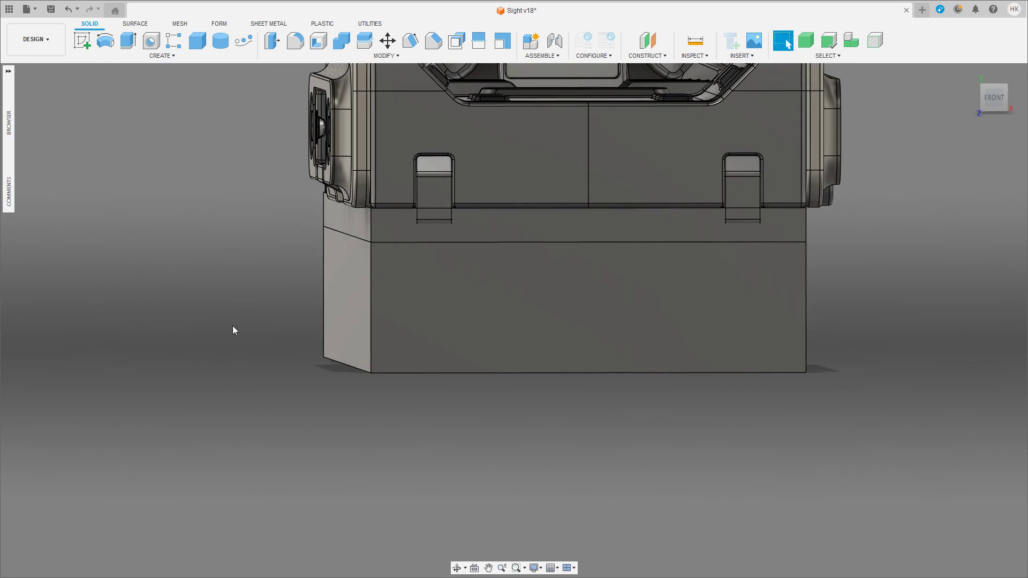
shift+middle_drag(233, 326, 284, 386)
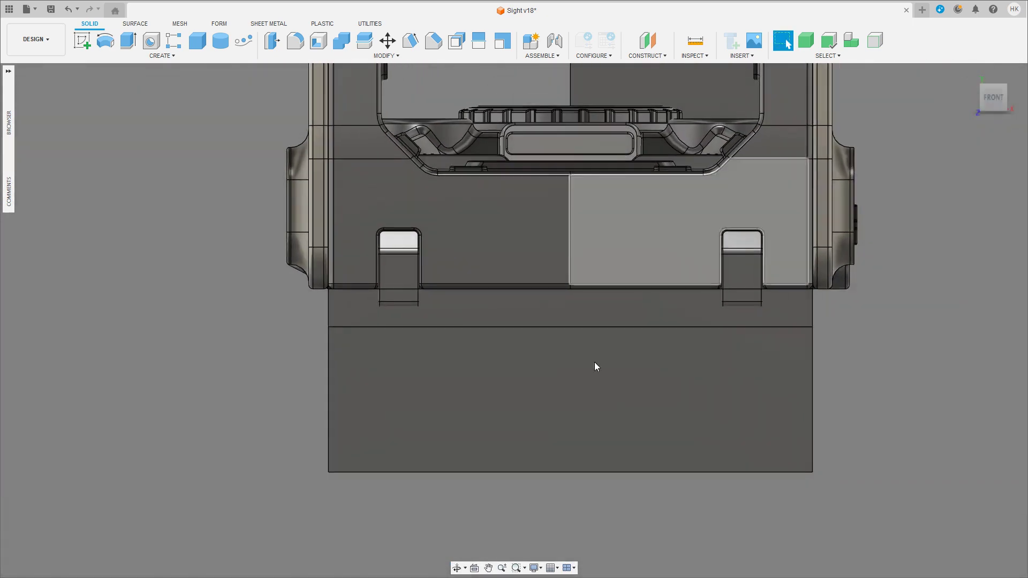
Step: Start a sketch on the base's front face and draw the bent left leg line
click(82, 41)
click(240, 354)
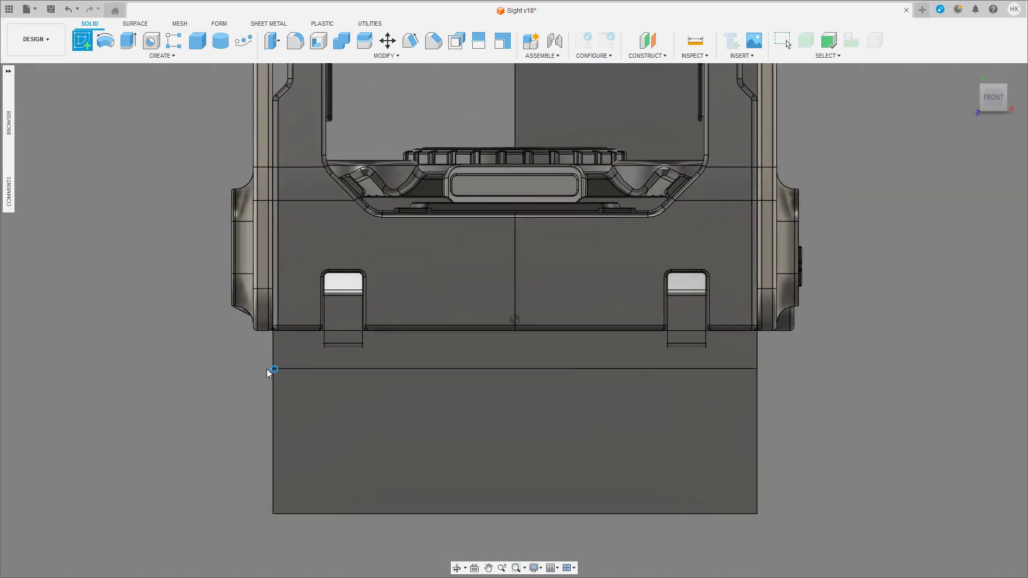
key(l)
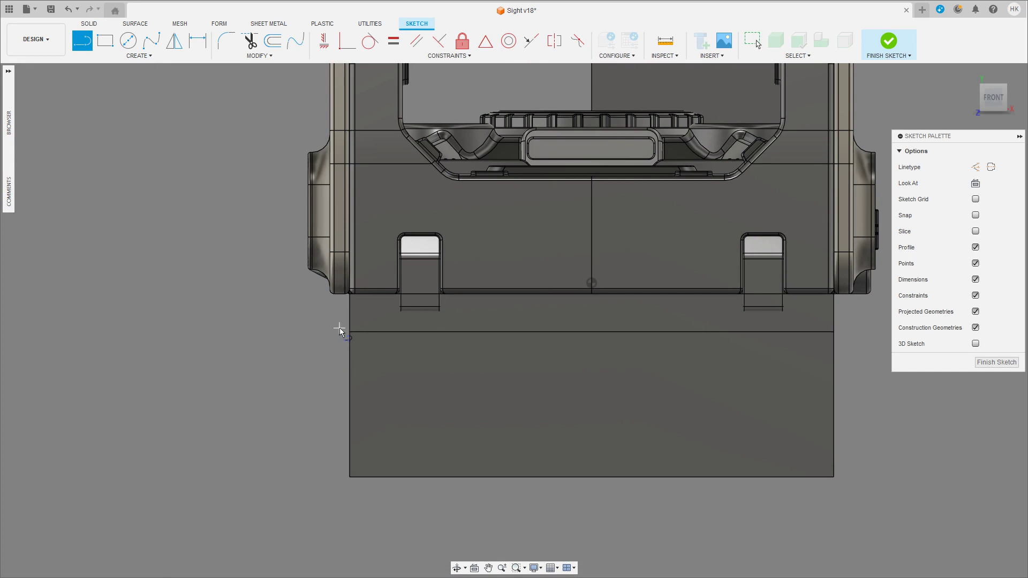
click(337, 333)
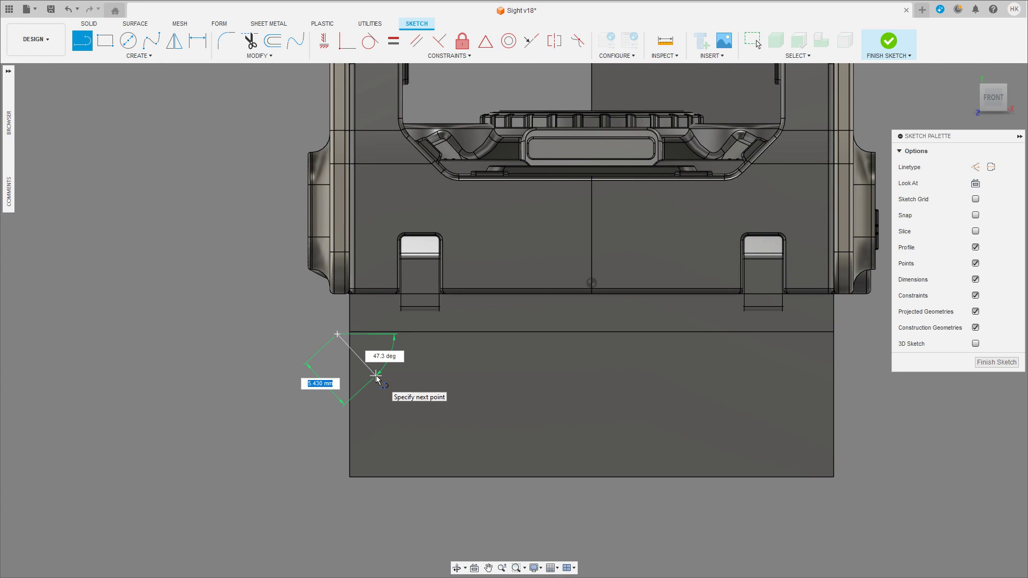
click(376, 376)
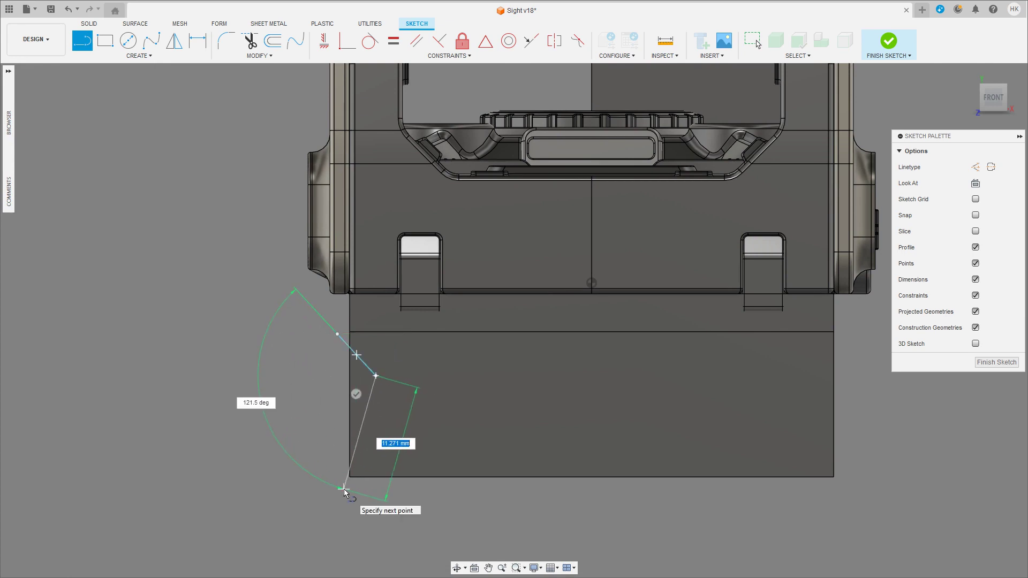
click(357, 488)
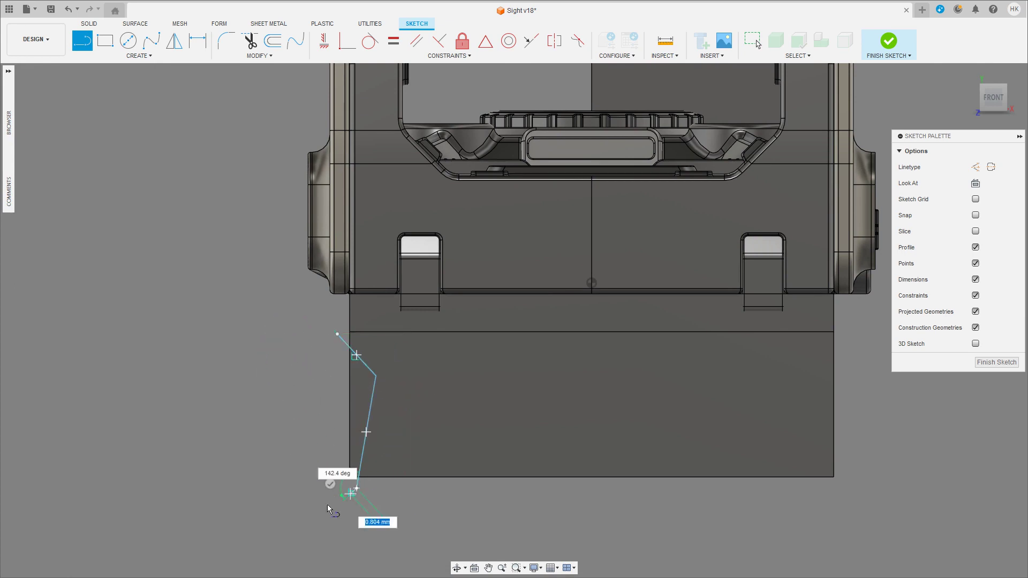
key(Escape)
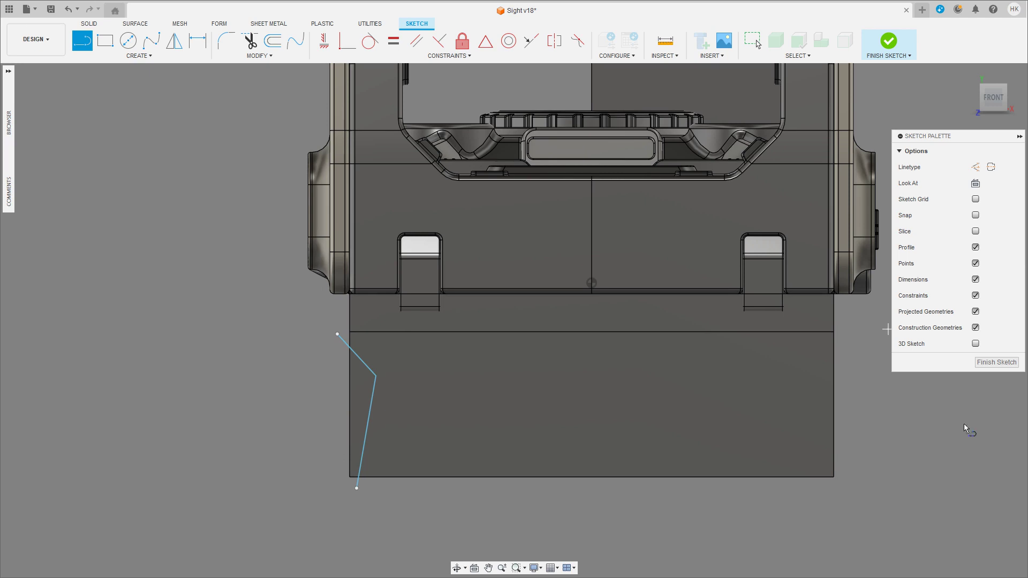
Step: Draw the four-segment angled right leg line and finish the sketch
middle_drag(630, 408, 487, 410)
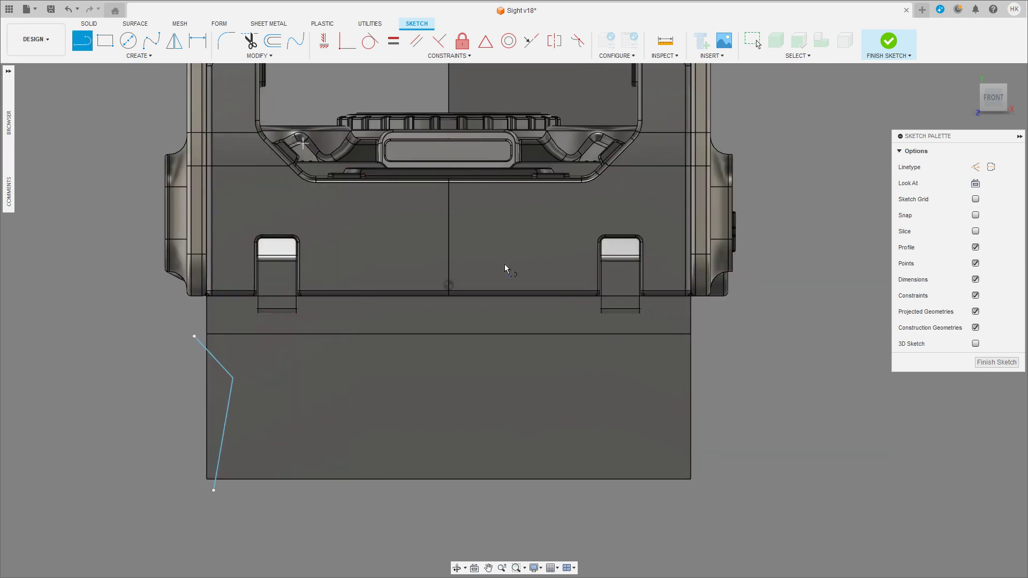
click(705, 333)
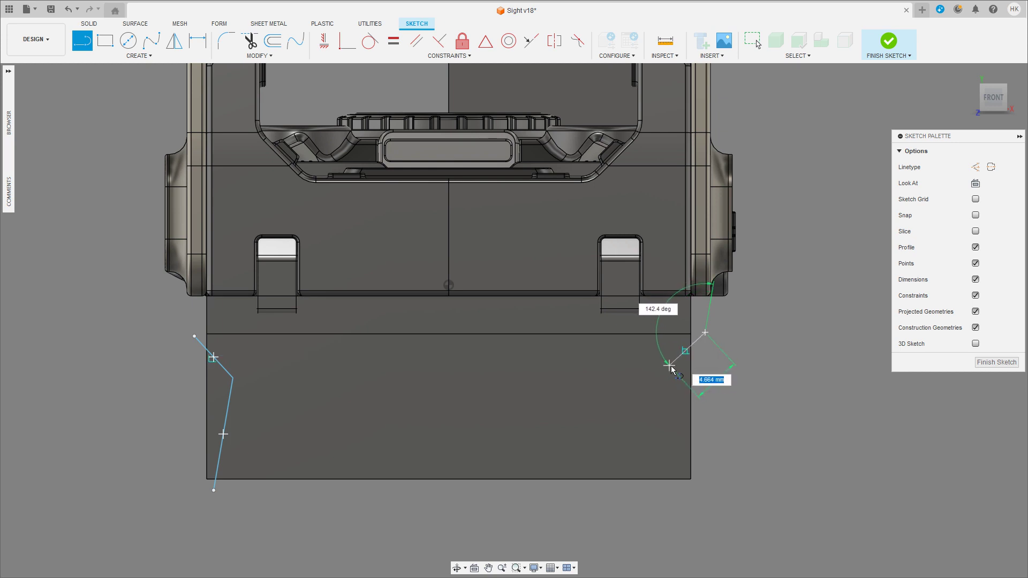
click(676, 358)
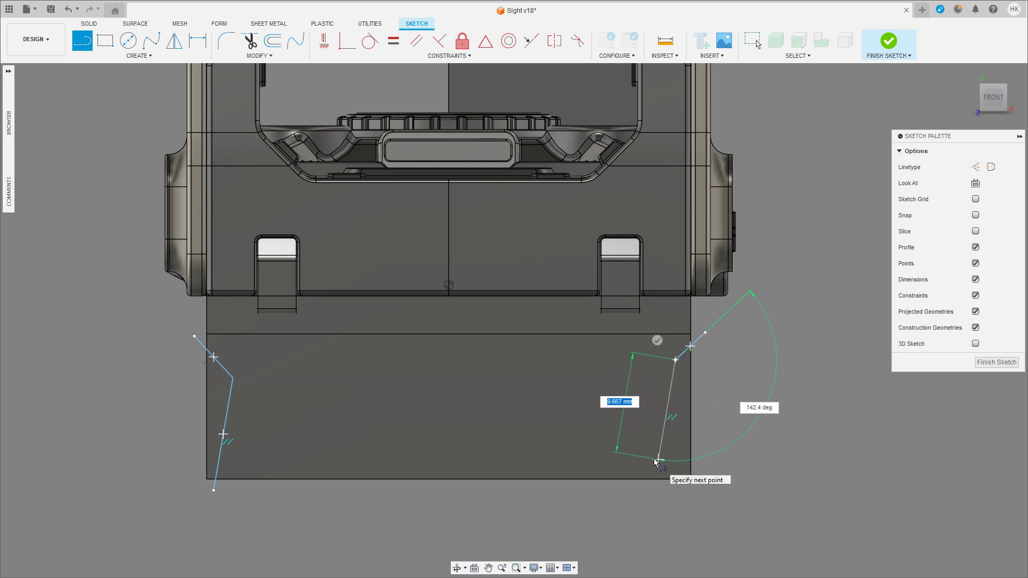
click(659, 456)
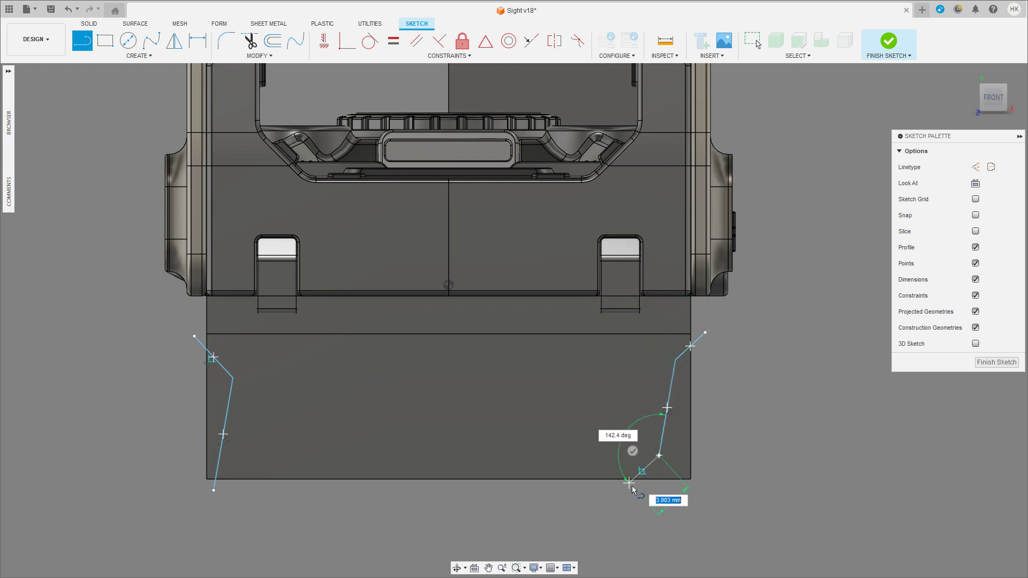
click(629, 483)
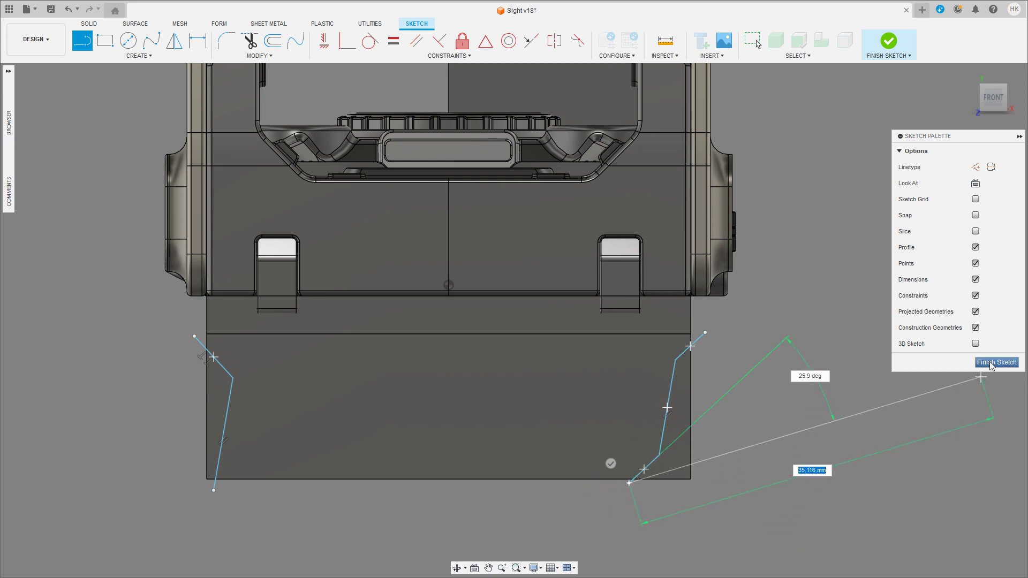
key(Escape)
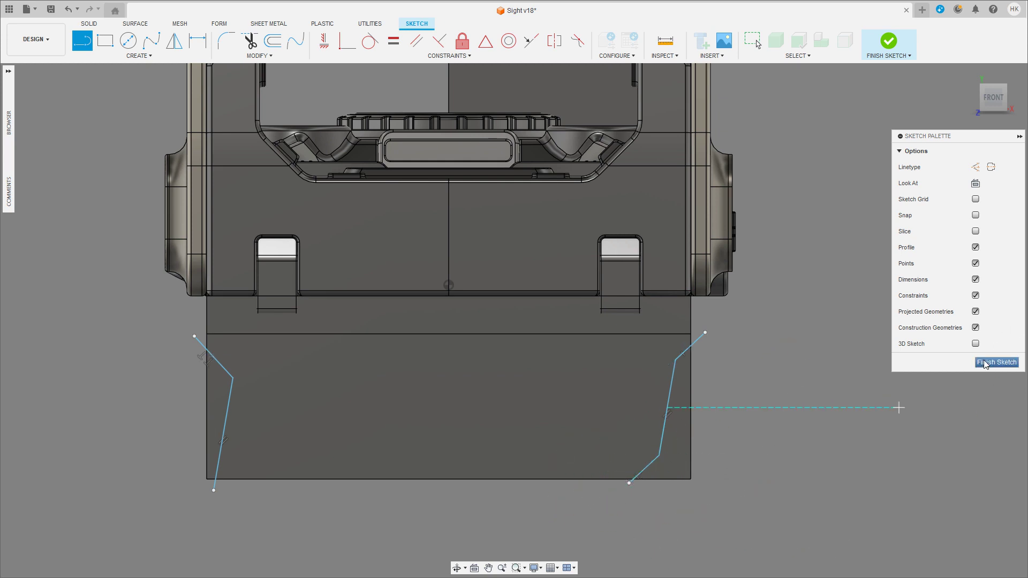
click(996, 362)
middle_drag(568, 519, 525, 509)
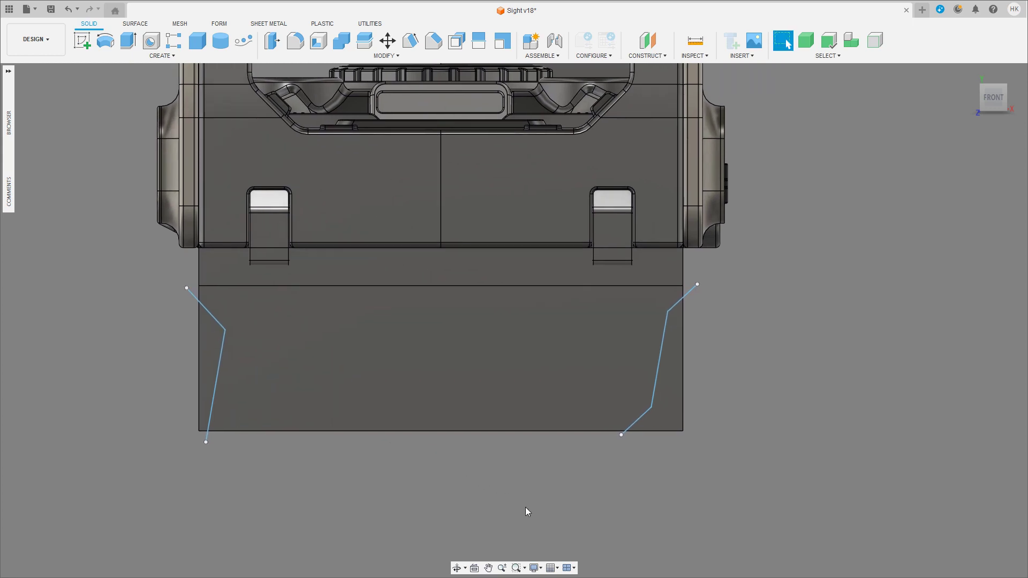
Step: Start a new sketch on the base's front face and trace the outline up the right leg
key(s)
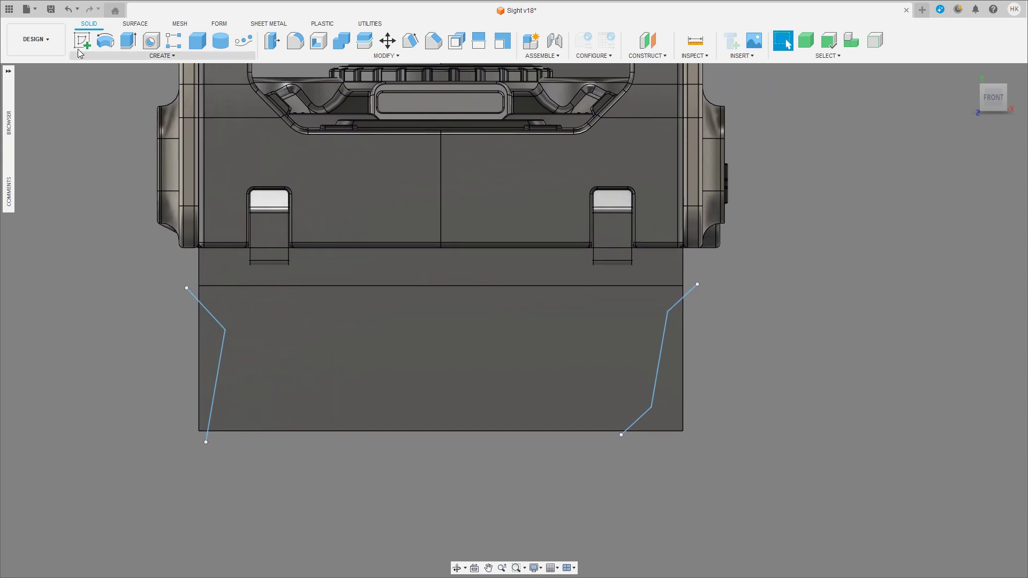
click(559, 431)
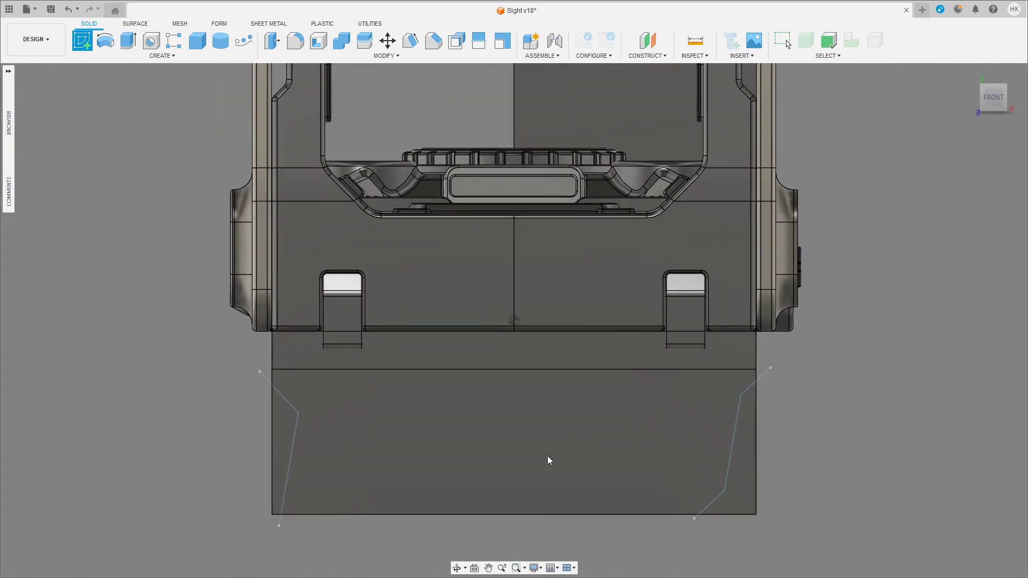
middle_drag(514, 306, 523, 312)
key(l)
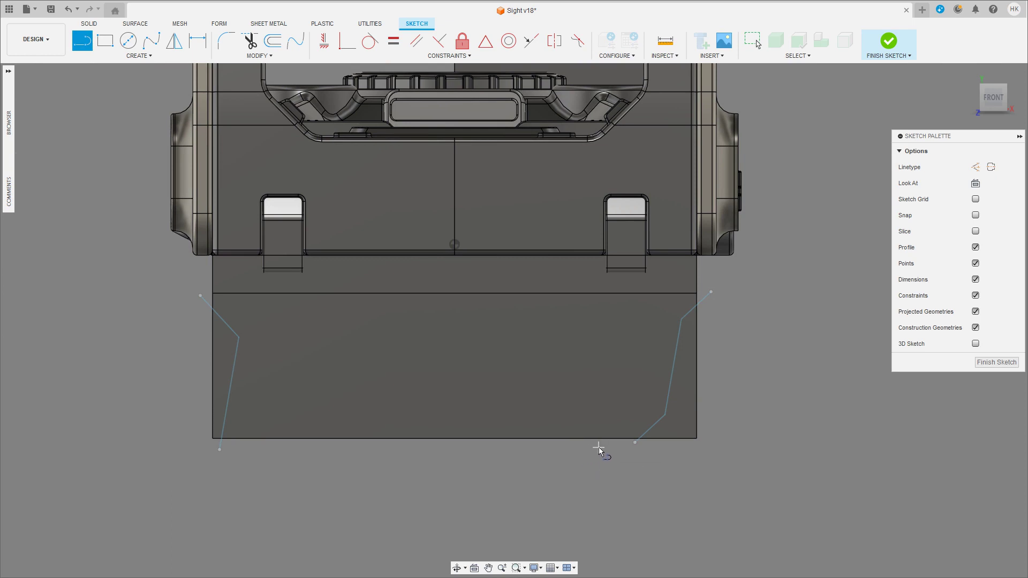
click(598, 447)
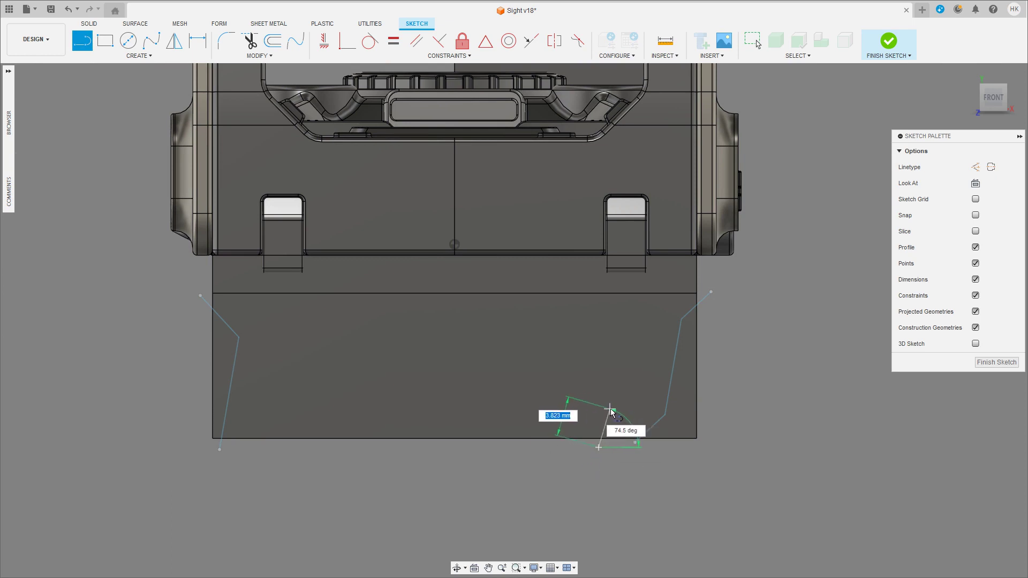
click(611, 410)
click(643, 383)
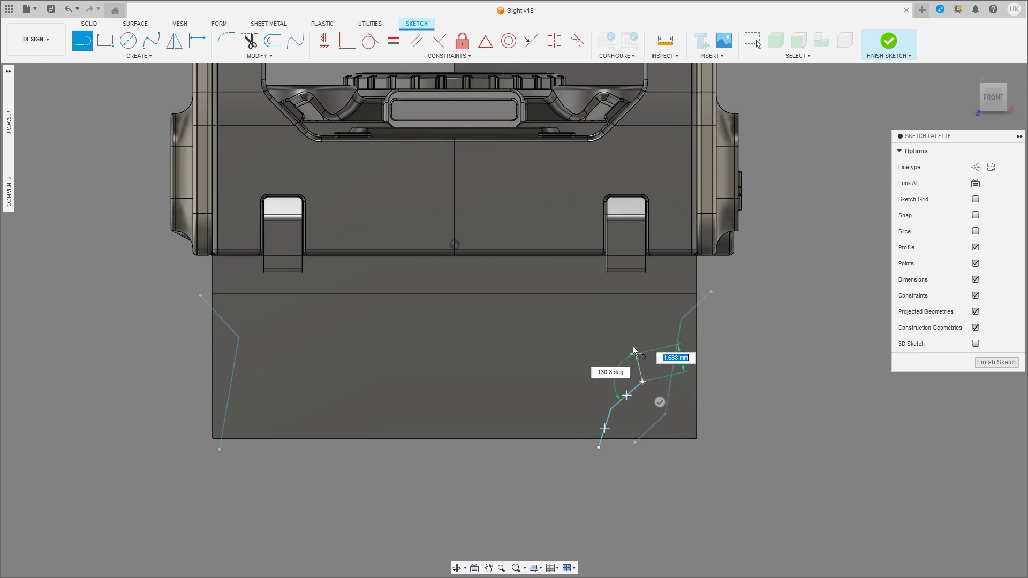
click(625, 340)
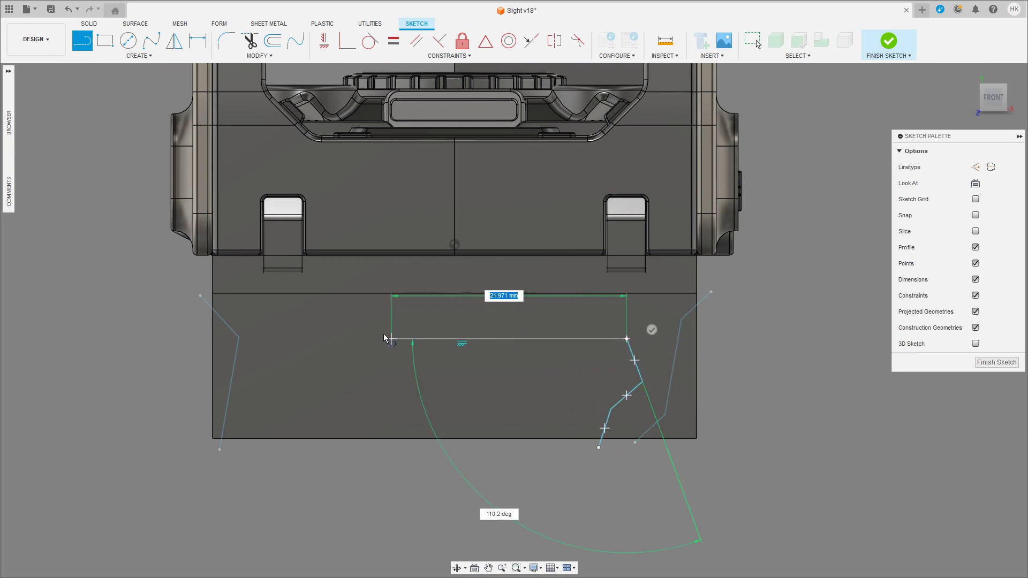
Step: Extend the outline across the top edge and down the left side, ending the line chain
click(291, 338)
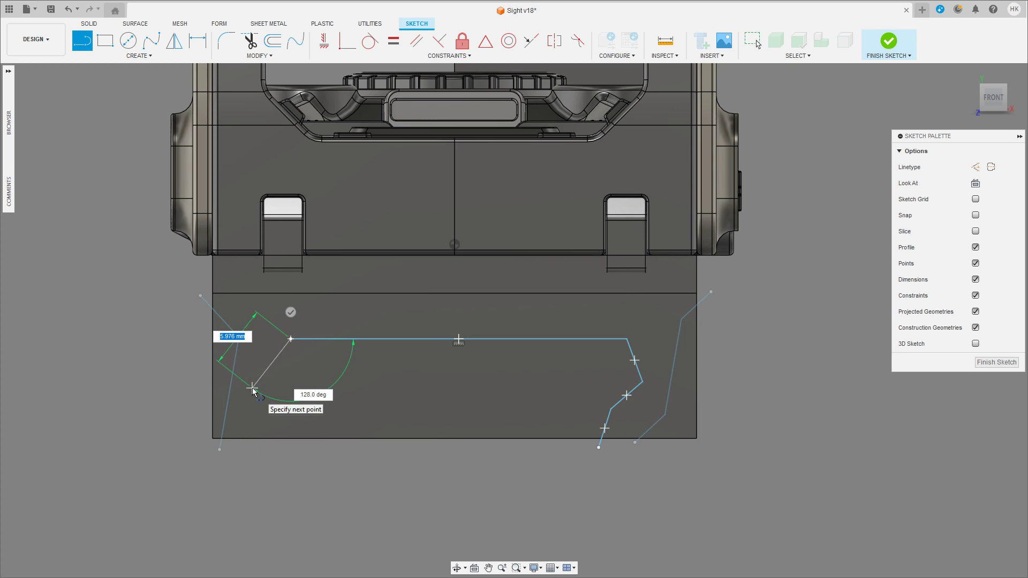
click(250, 388)
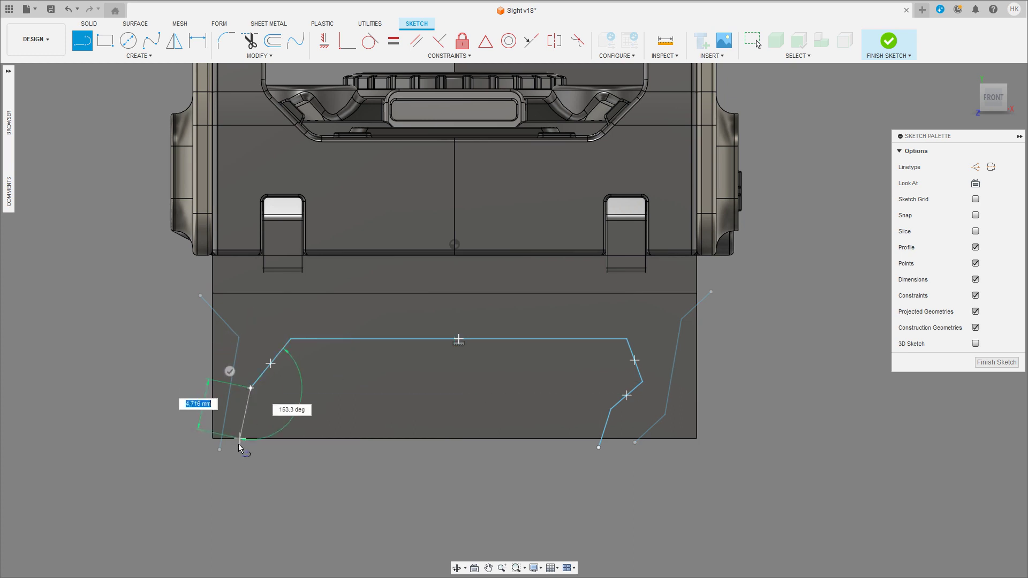
click(231, 465)
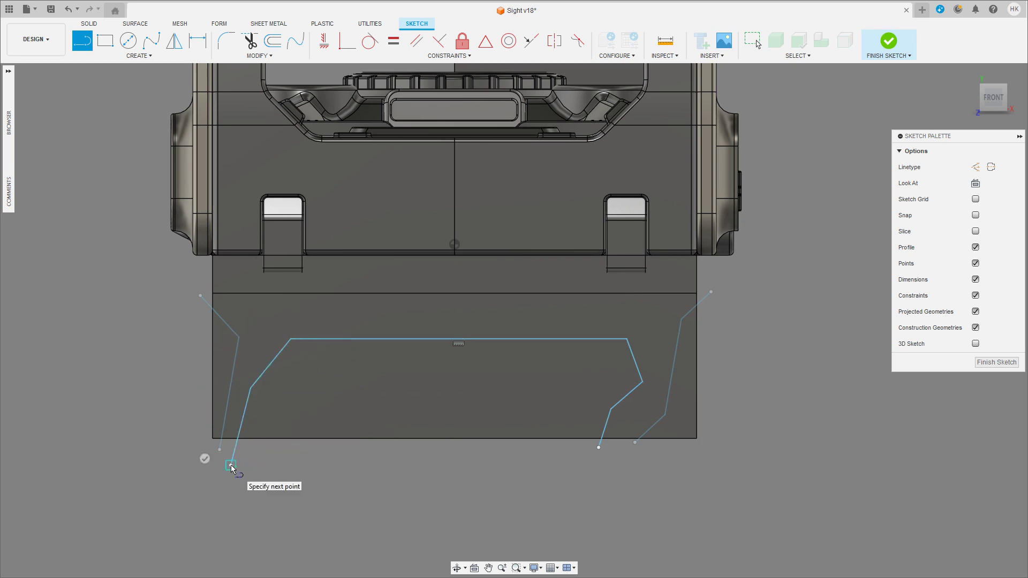
key(Escape)
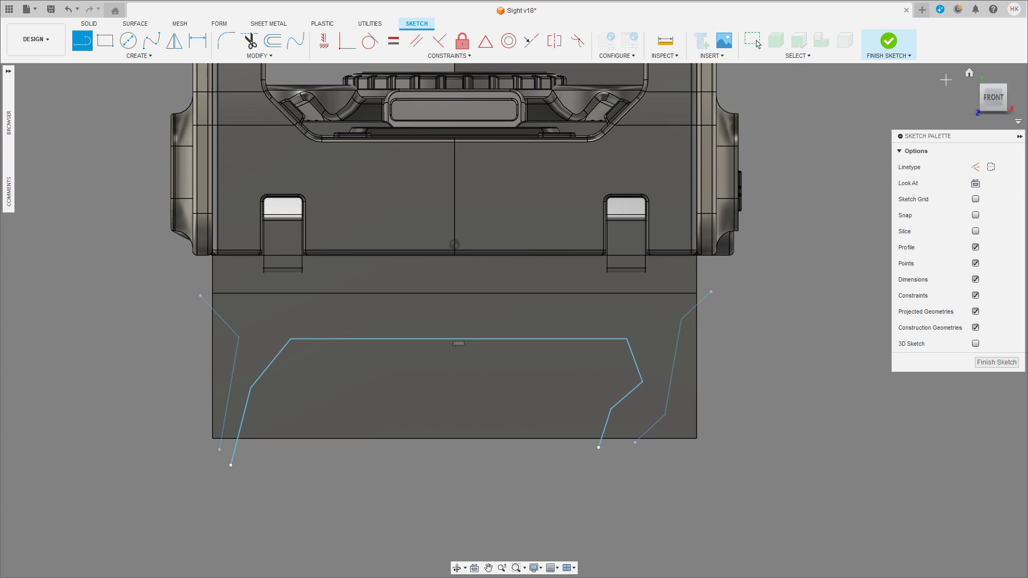
click(626, 339)
middle_drag(601, 328, 536, 321)
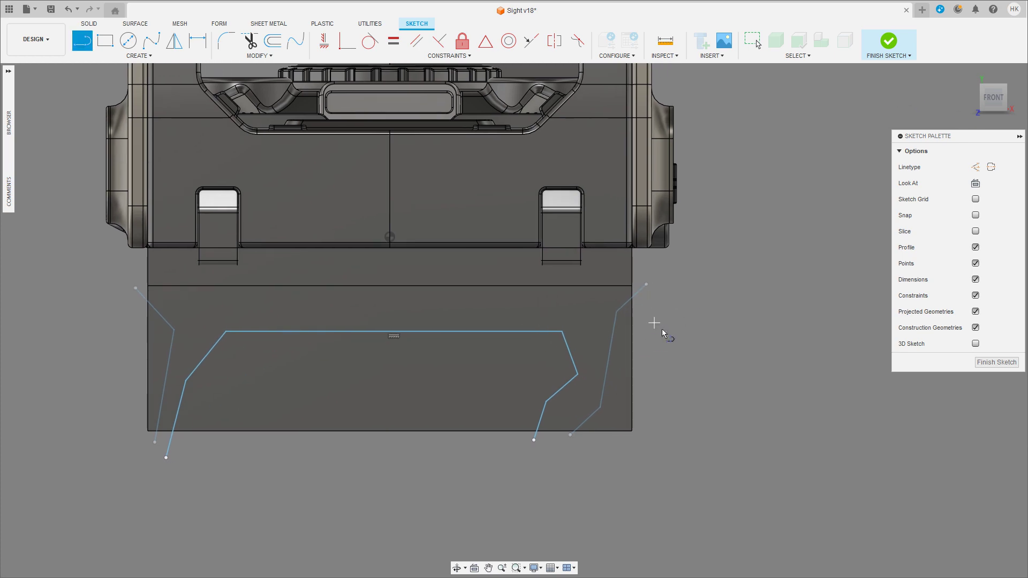
shift+middle_drag(662, 329, 583, 374)
Step: Finish the sketch and split the base body with the angled sketch line
key(Escape)
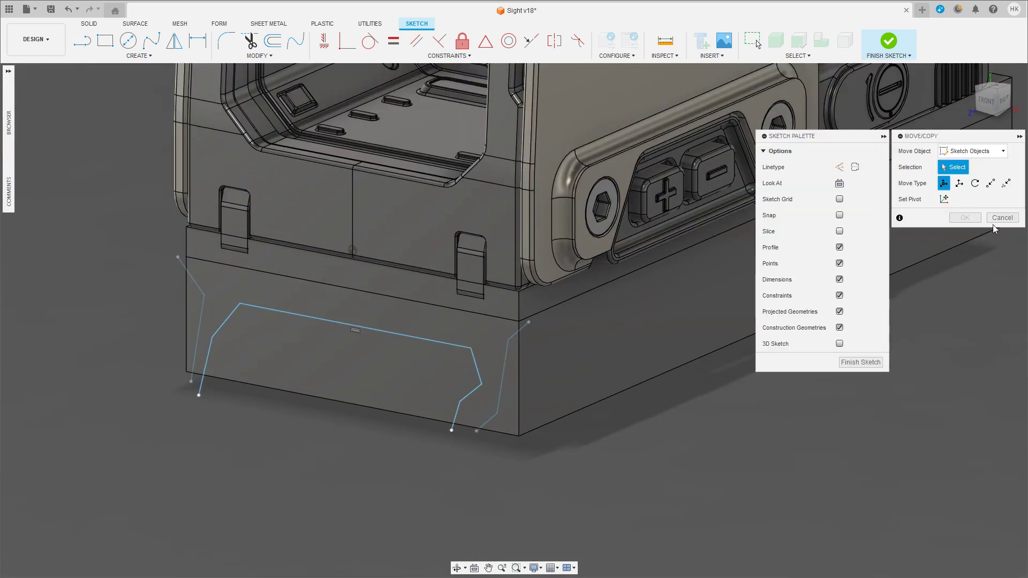
click(997, 363)
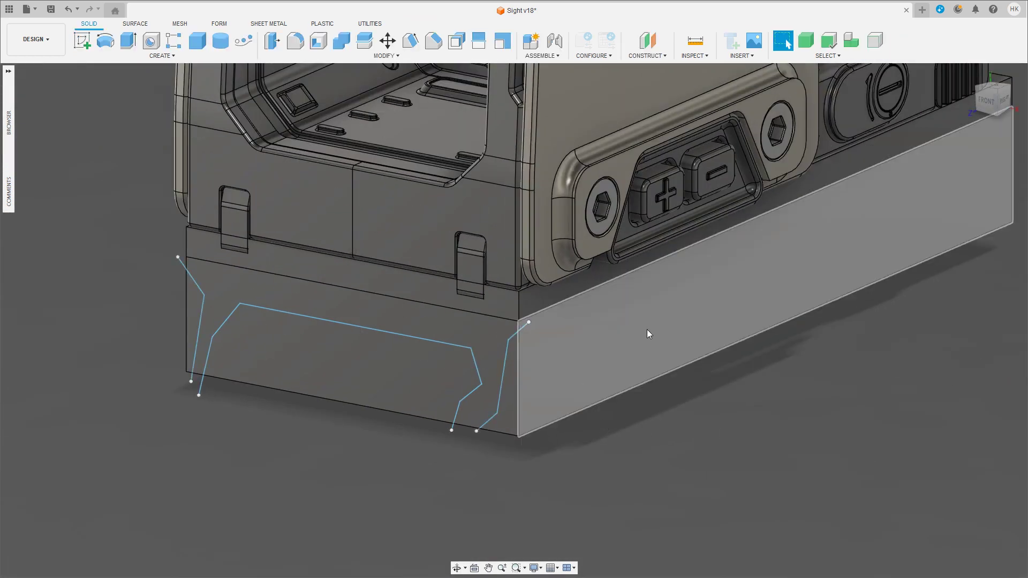
click(634, 341)
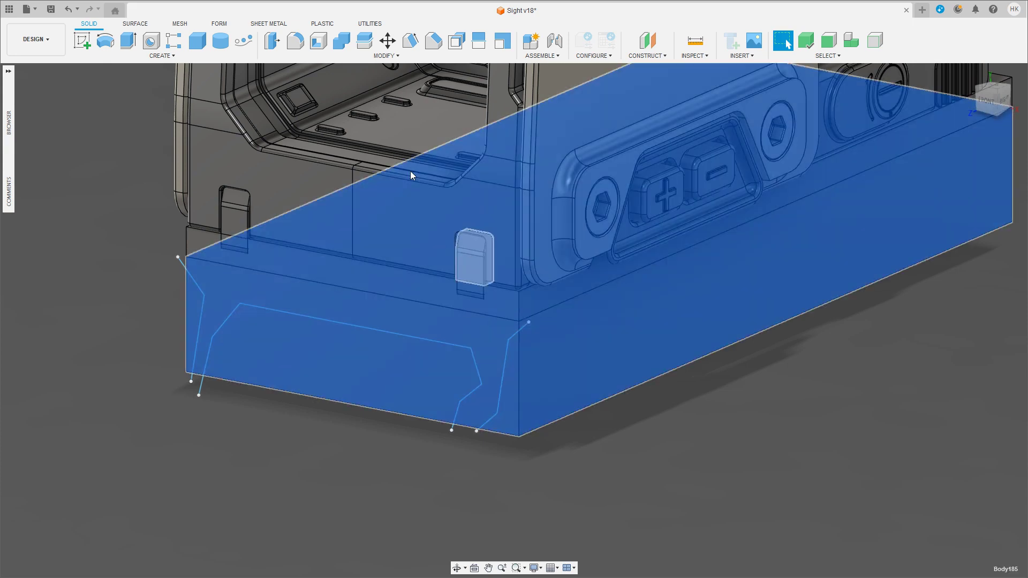
click(364, 40)
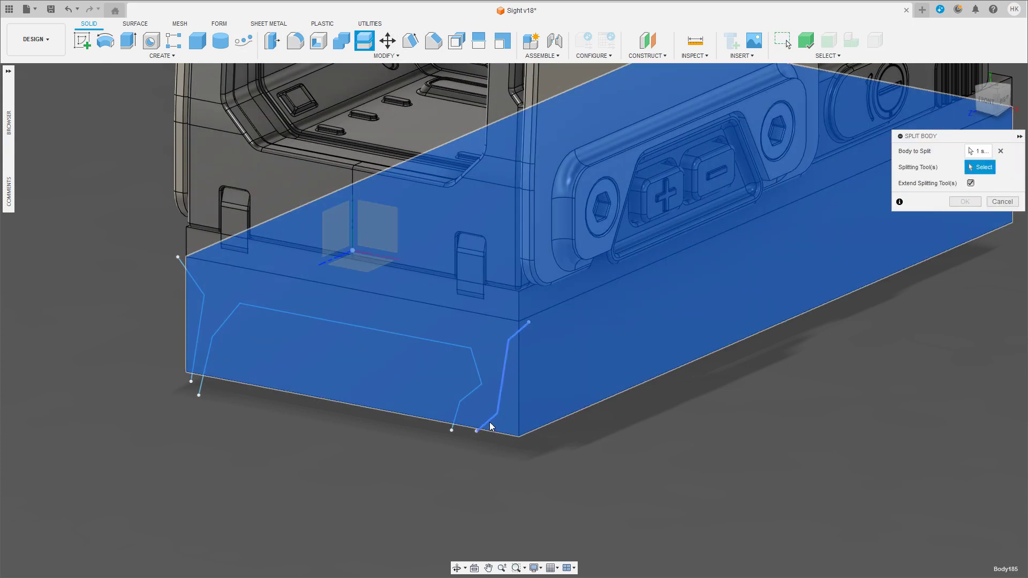
click(469, 433)
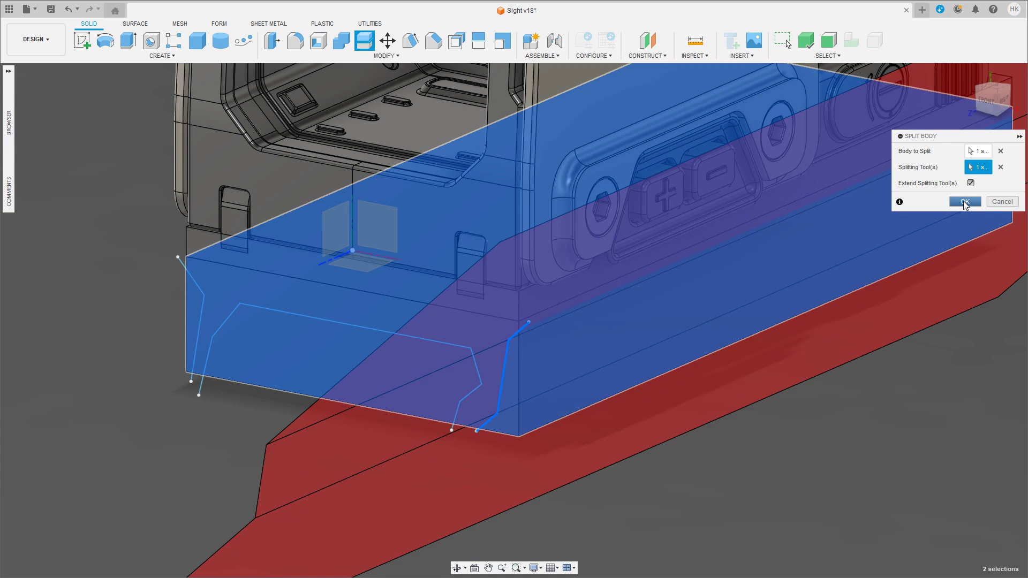
click(965, 202)
click(559, 397)
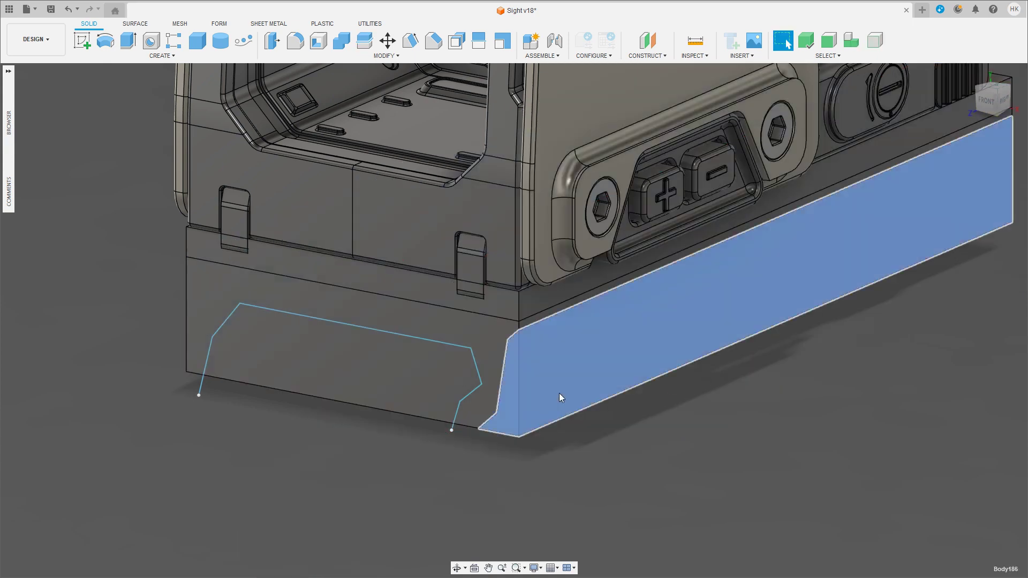
click(734, 385)
Step: Split the main base body along the clamp profile and hide the front piece
click(344, 385)
click(371, 41)
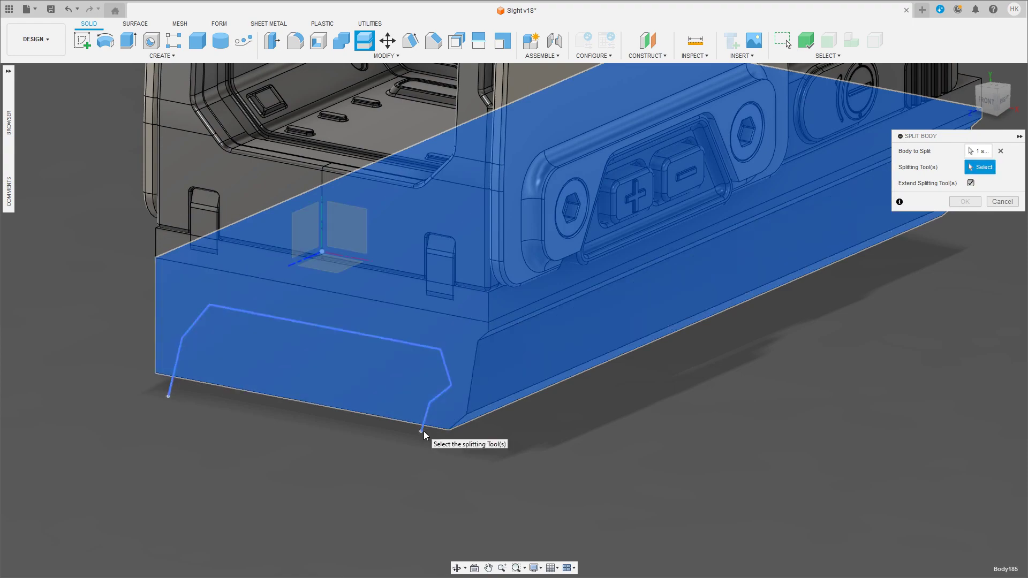
click(423, 431)
click(973, 202)
click(448, 361)
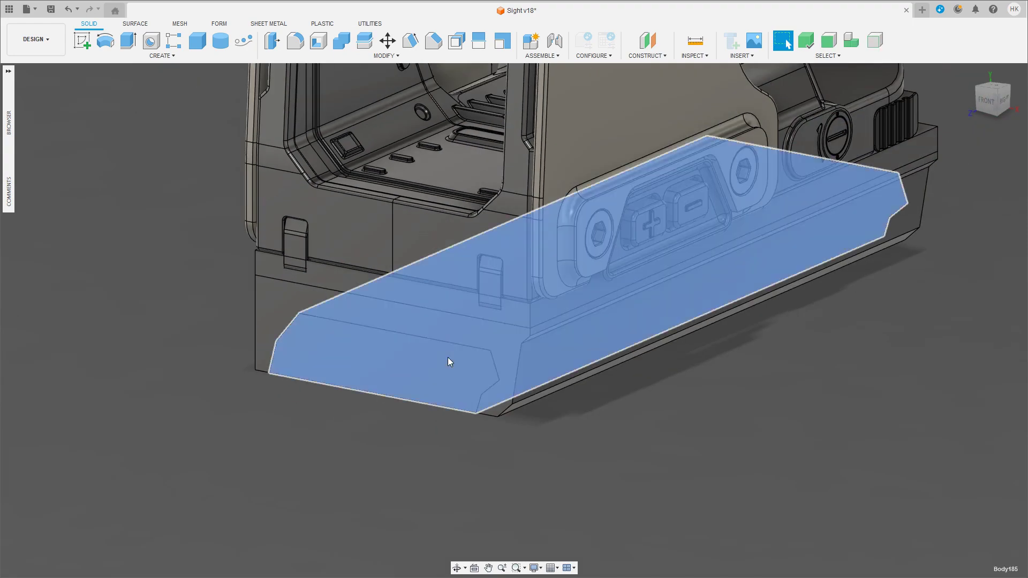
key(v)
Step: Split the base body with the top body as the cutter and hide the front rail piece
shift+middle_drag(767, 370, 535, 375)
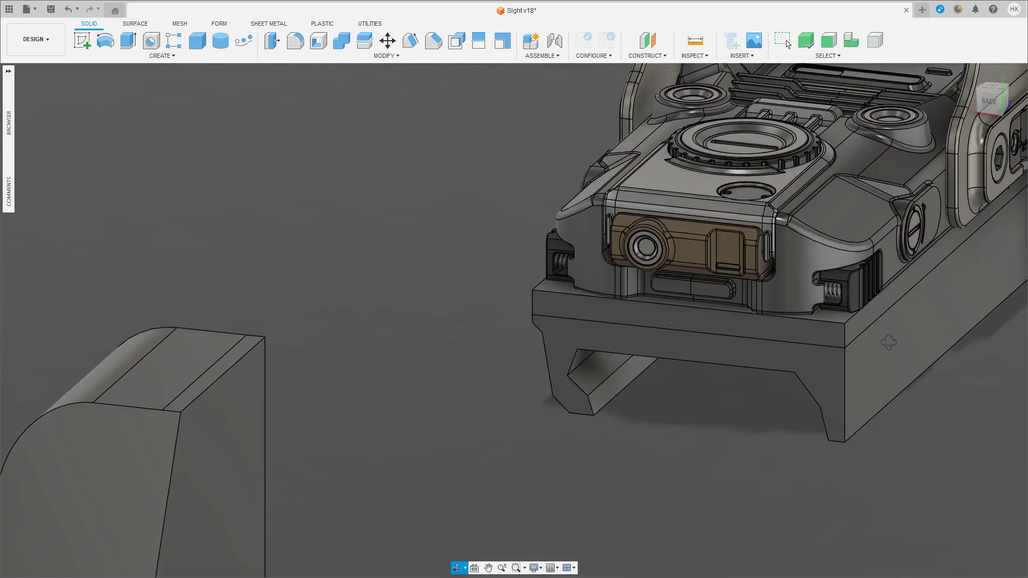
scroll(750, 335, down, 3)
click(750, 336)
scroll(750, 335, down, 2)
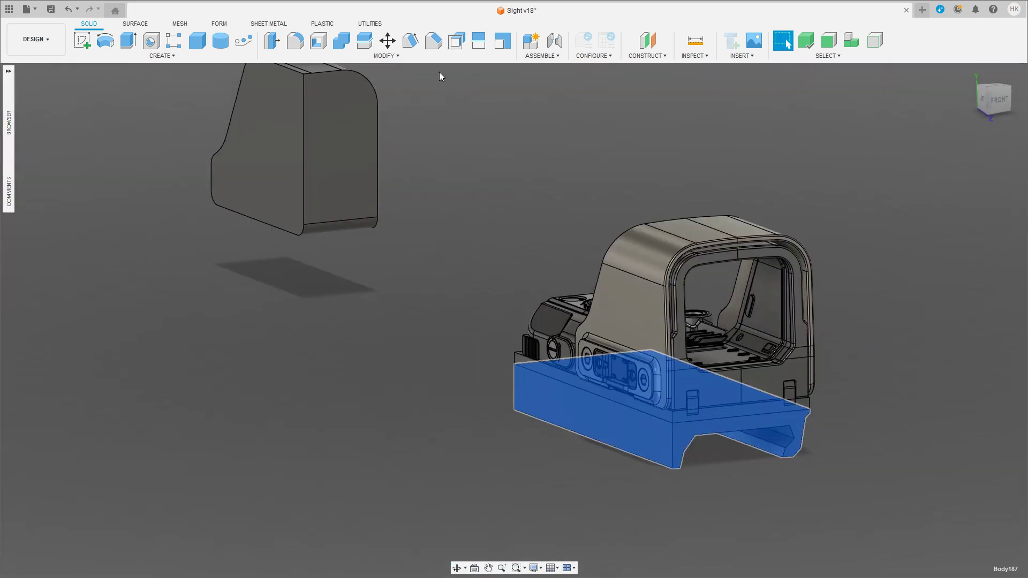
click(364, 40)
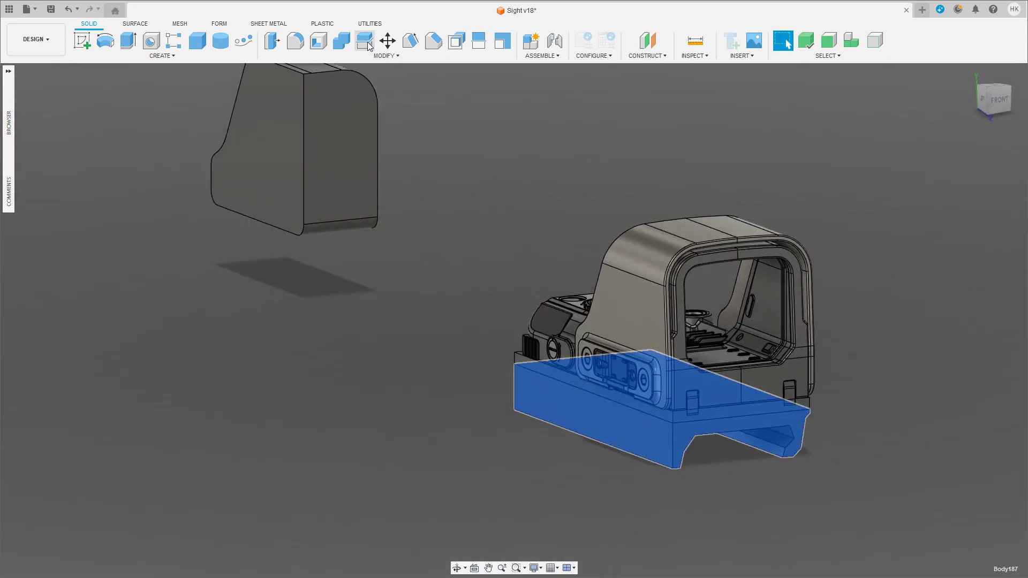
click(280, 156)
click(964, 201)
scroll(832, 249, up, 3)
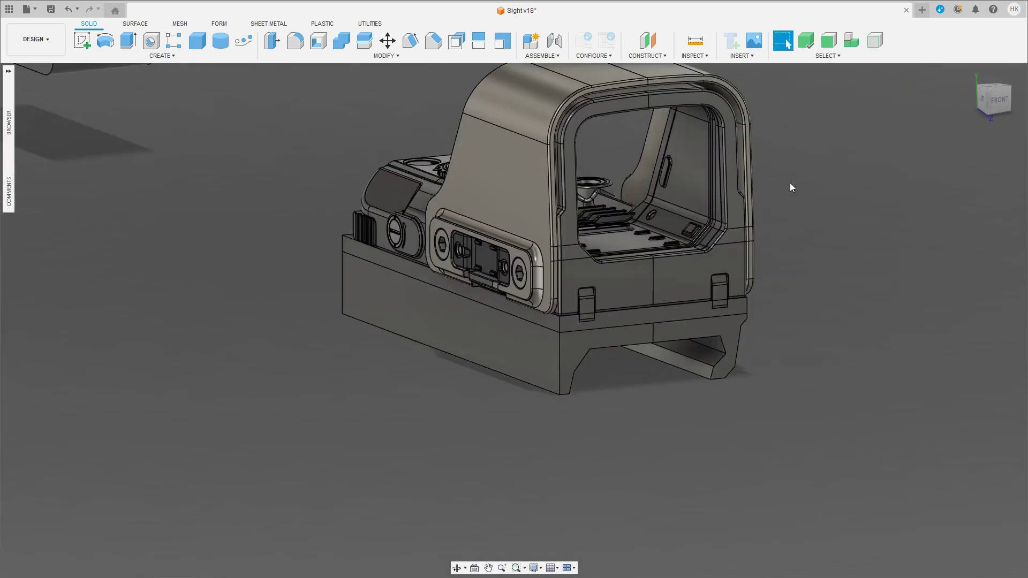
scroll(789, 182, up, 2)
click(432, 449)
key(v)
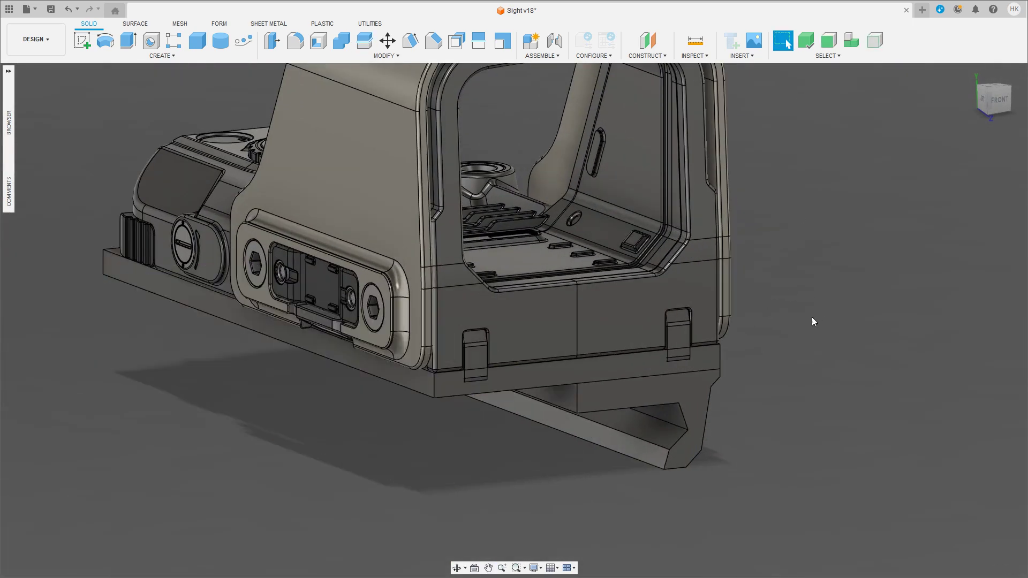
shift+middle_drag(811, 317, 795, 315)
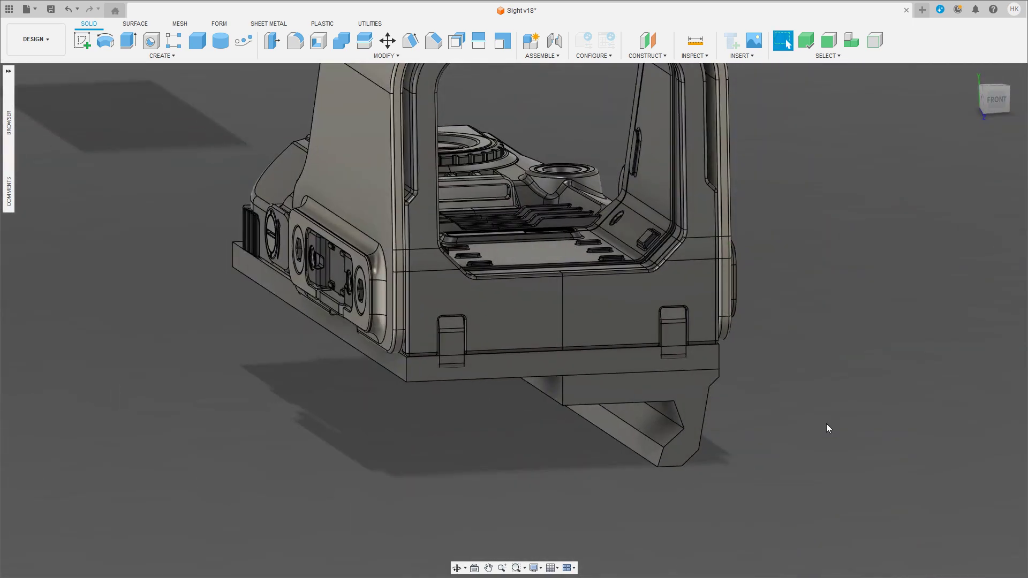
Step: Push the leg's chamfer face slightly inward with Move/Copy
scroll(826, 423, up, 2)
mouse_move(746, 407)
shift+middle_down()
mouse_move(654, 363)
mouse_move(677, 356)
mouse_move(662, 356)
mouse_move(682, 294)
mouse_move(757, 332)
shift+middle_up()
scroll(654, 363, up, 3)
click(682, 299)
scroll(702, 304, down, 2)
key(m)
drag(721, 306, 719, 318)
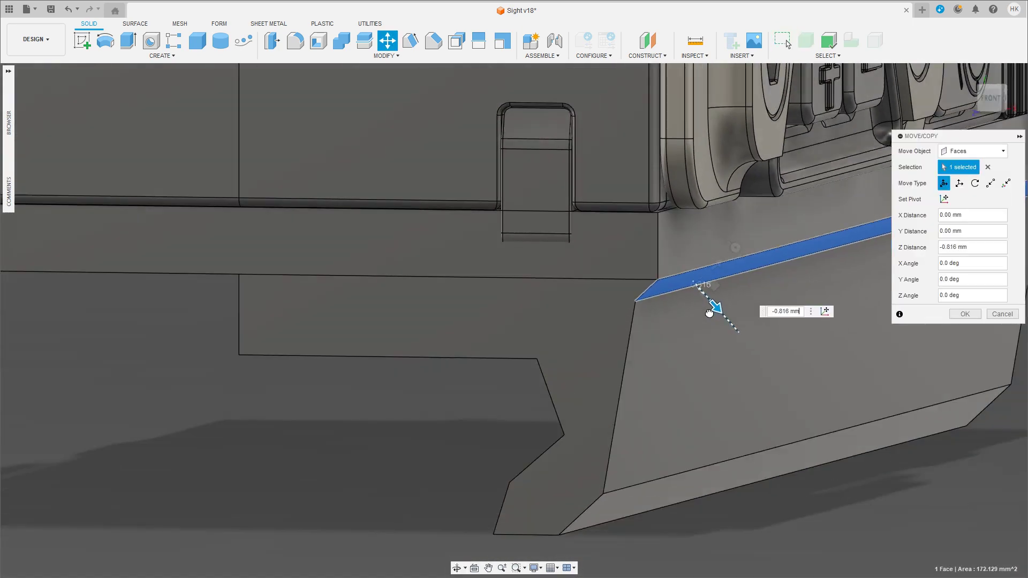
click(964, 314)
Step: Try moving the rail's top chamfer face, then cancel the move
mouse_move(785, 363)
shift+middle_down()
mouse_move(762, 331)
mouse_move(733, 400)
shift+middle_up()
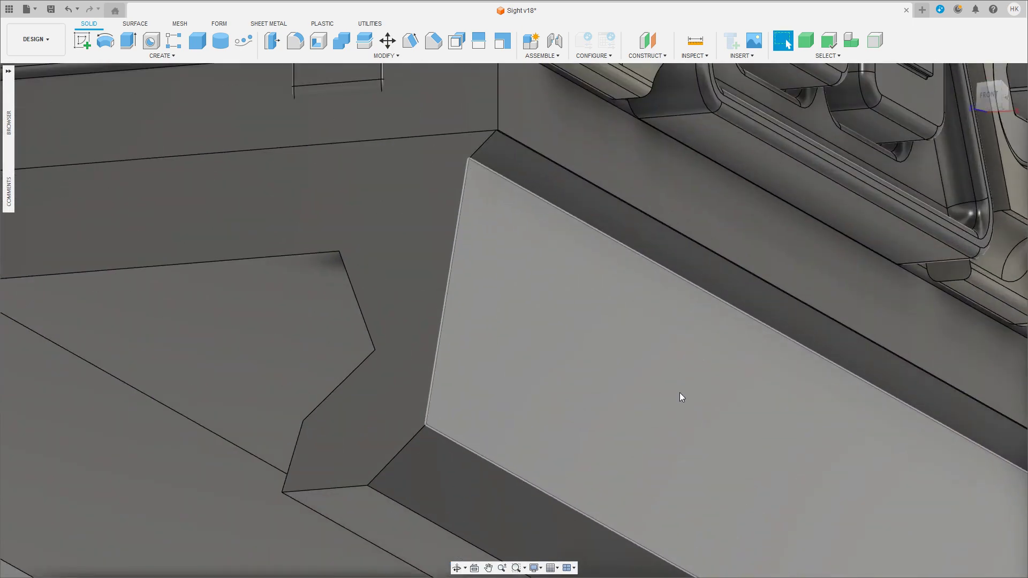
mouse_move(647, 384)
shift+middle_down()
mouse_move(658, 396)
mouse_move(633, 388)
shift+middle_up()
scroll(632, 384, down, 3)
scroll(633, 384, up, 1)
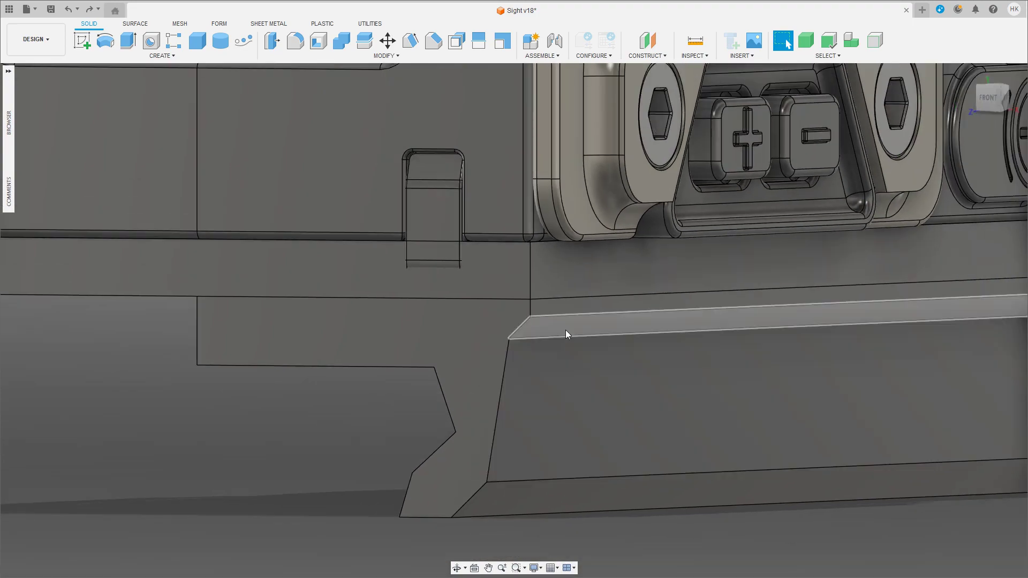
click(565, 329)
key(m)
click(680, 324)
mouse_move(680, 324)
shift+middle_down()
mouse_move(711, 383)
mouse_move(770, 363)
mouse_move(790, 324)
shift+middle_up()
shift+middle_drag(721, 373, 632, 356)
click(1006, 315)
Step: Shift the rail's top face to -0.328 mm using a pivot at the face corner
shift+middle_drag(870, 432, 927, 105)
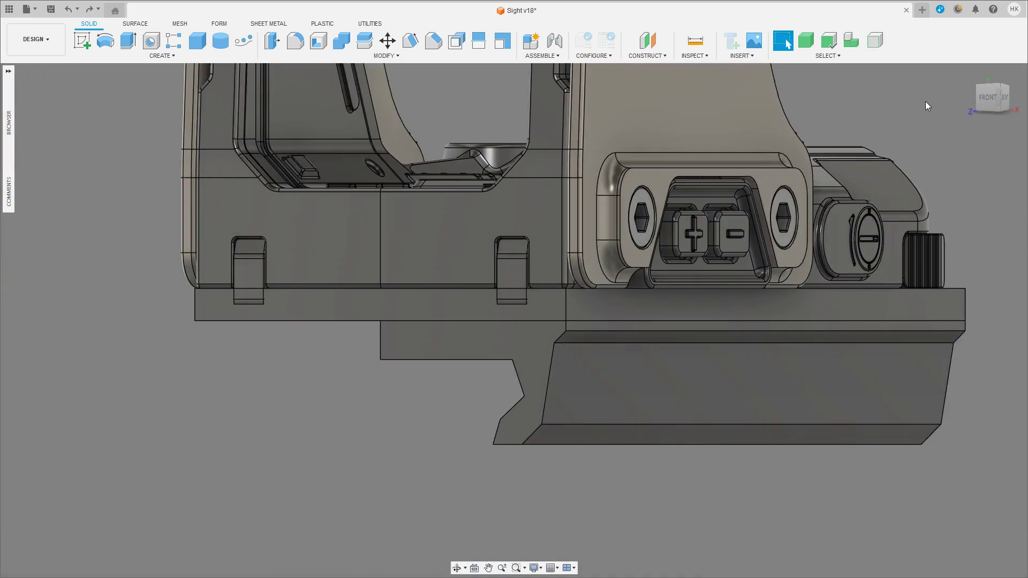
mouse_move(632, 332)
shift+middle_down()
mouse_move(649, 354)
mouse_move(656, 300)
shift+middle_up()
scroll(669, 383, up, 3)
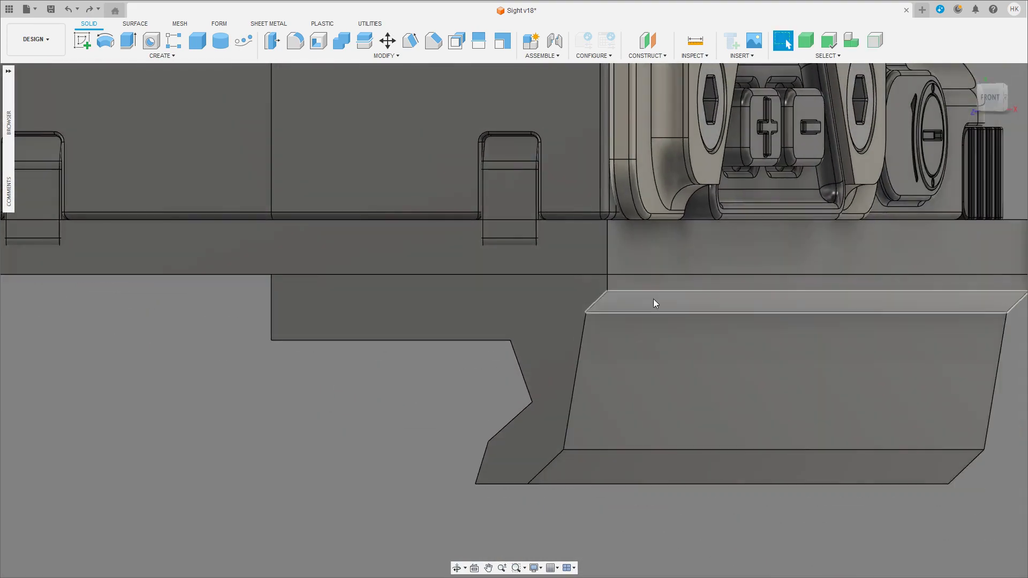
click(653, 299)
key(m)
shift+middle_drag(696, 375, 776, 358)
click(943, 198)
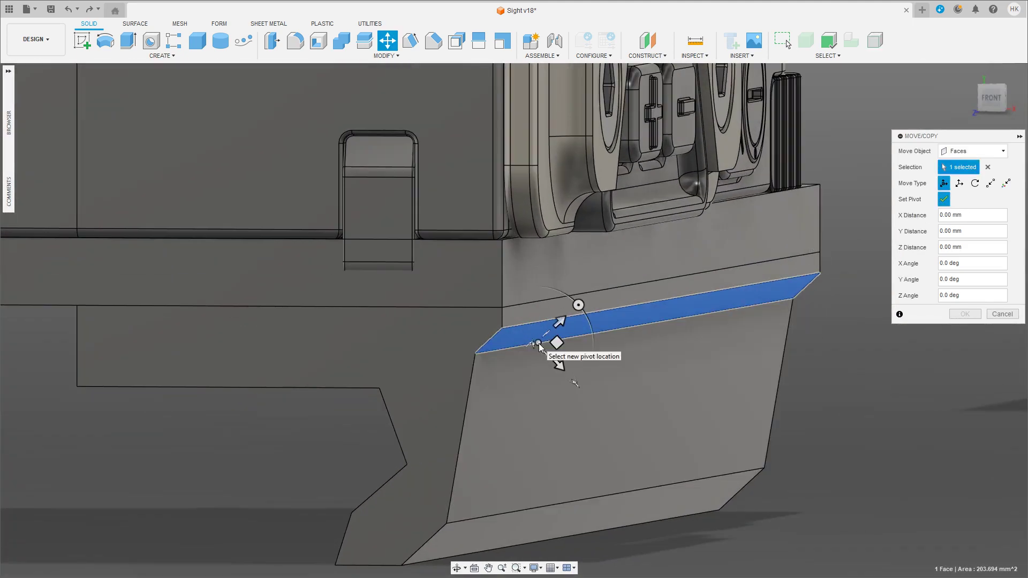
mouse_move(555, 340)
shift+middle_down()
mouse_move(739, 382)
mouse_move(715, 341)
mouse_move(673, 395)
mouse_move(708, 371)
shift+middle_up()
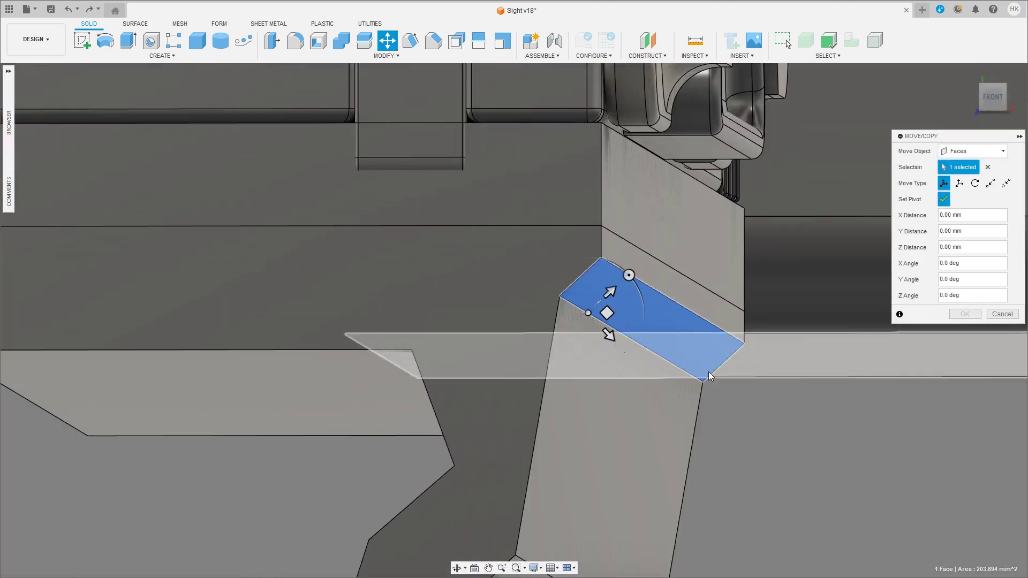
scroll(708, 371, up, 3)
click(994, 98)
scroll(856, 304, up, 2)
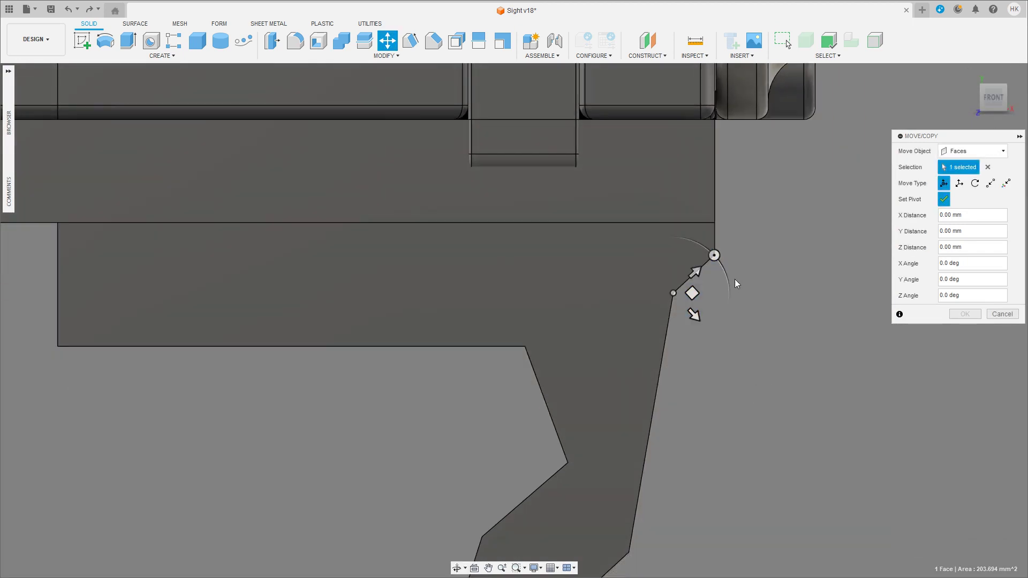
drag(694, 314, 674, 298)
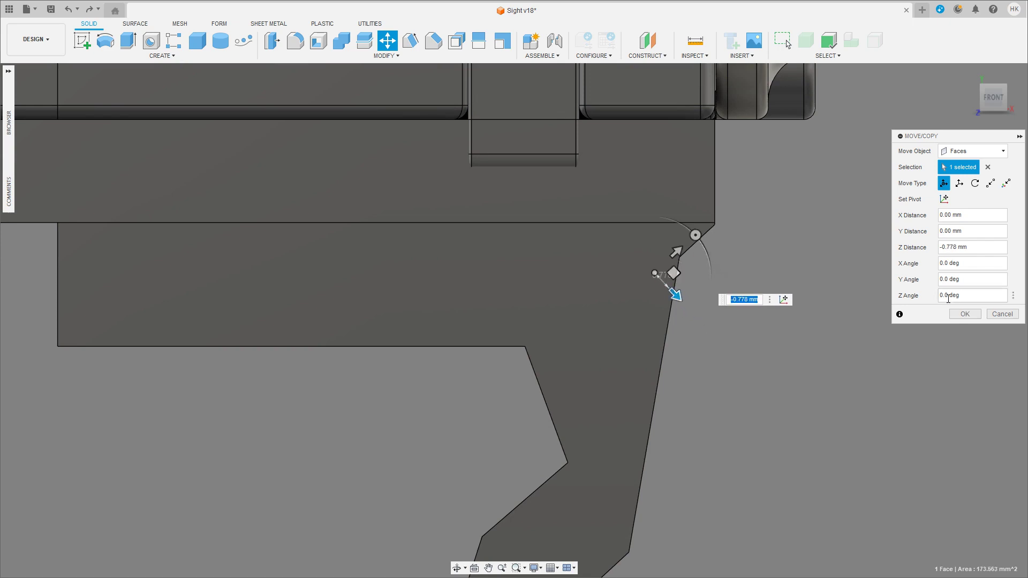
click(952, 316)
Step: Move the next leg face to -0.629 mm, then select the hooked leg body
mouse_move(737, 401)
shift+middle_down()
mouse_move(718, 358)
mouse_move(696, 355)
mouse_move(937, 221)
shift+middle_up()
click(737, 349)
click(992, 97)
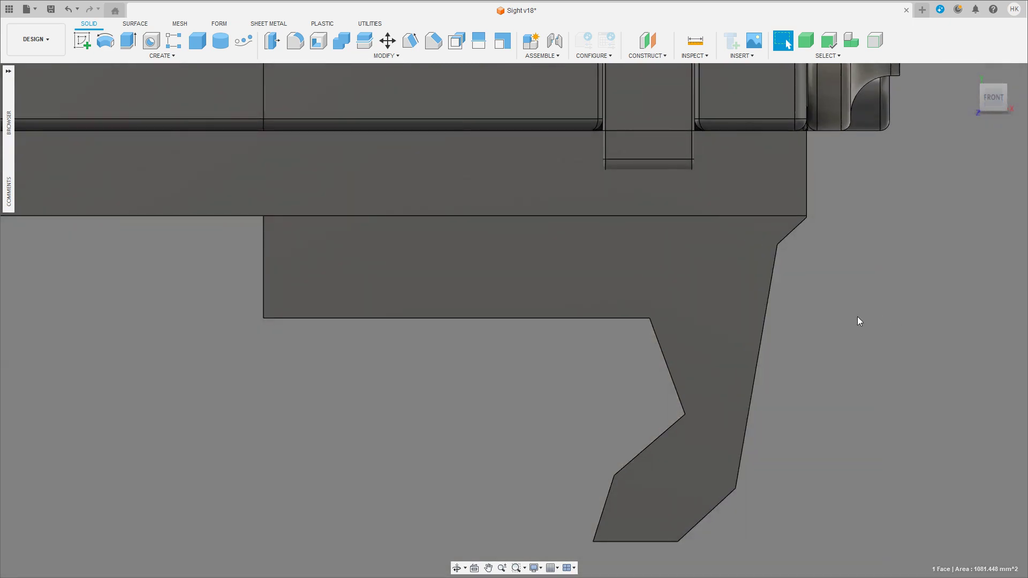
key(m)
drag(786, 366, 773, 365)
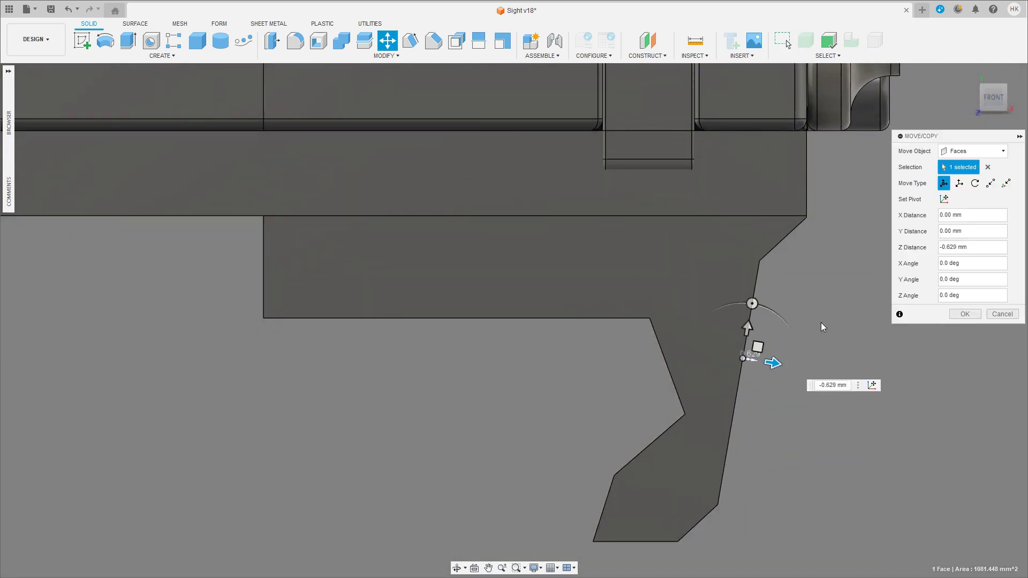
click(963, 314)
scroll(829, 327, down, 2)
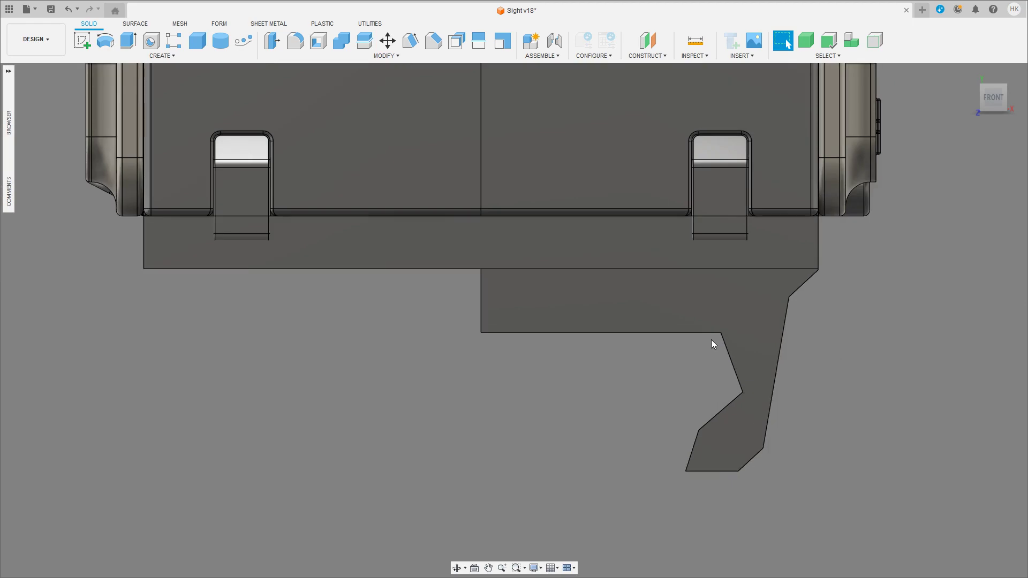
shift+middle_drag(643, 352, 650, 348)
scroll(651, 348, down, 3)
click(651, 342)
Step: Mirror the hooked leg body across the centre plane
key(shift+m)
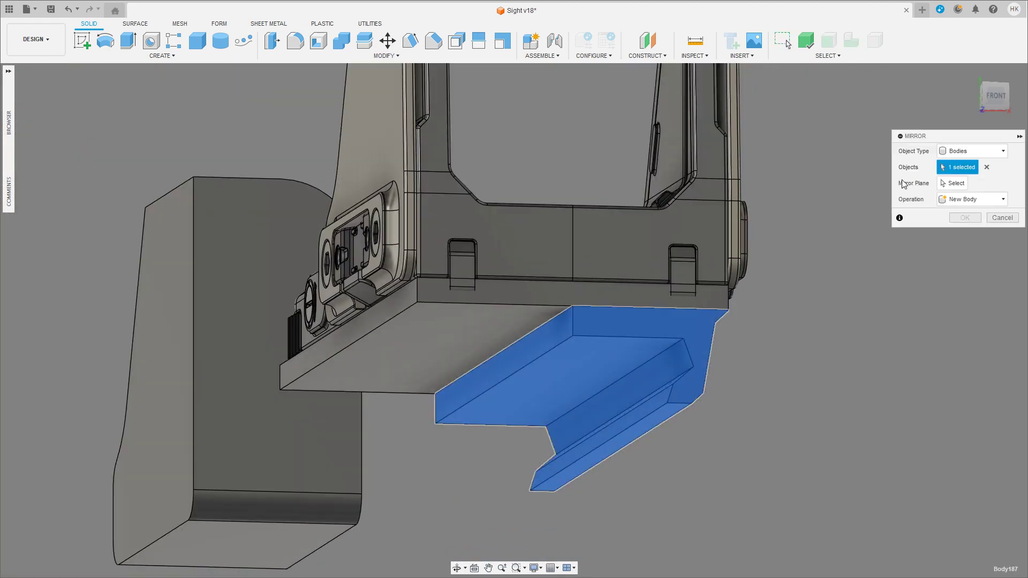
click(528, 356)
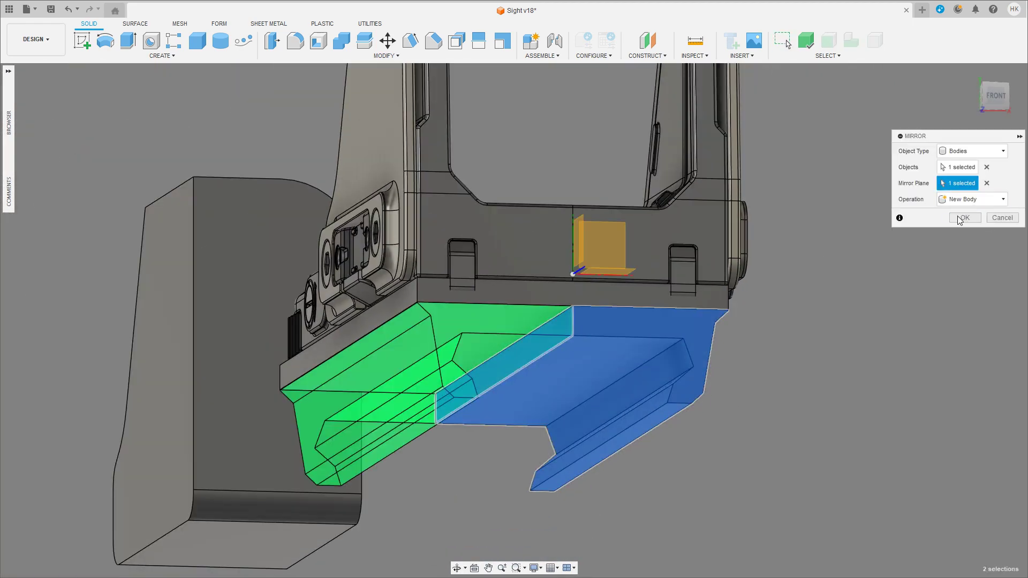
click(963, 220)
shift+middle_drag(826, 348, 837, 348)
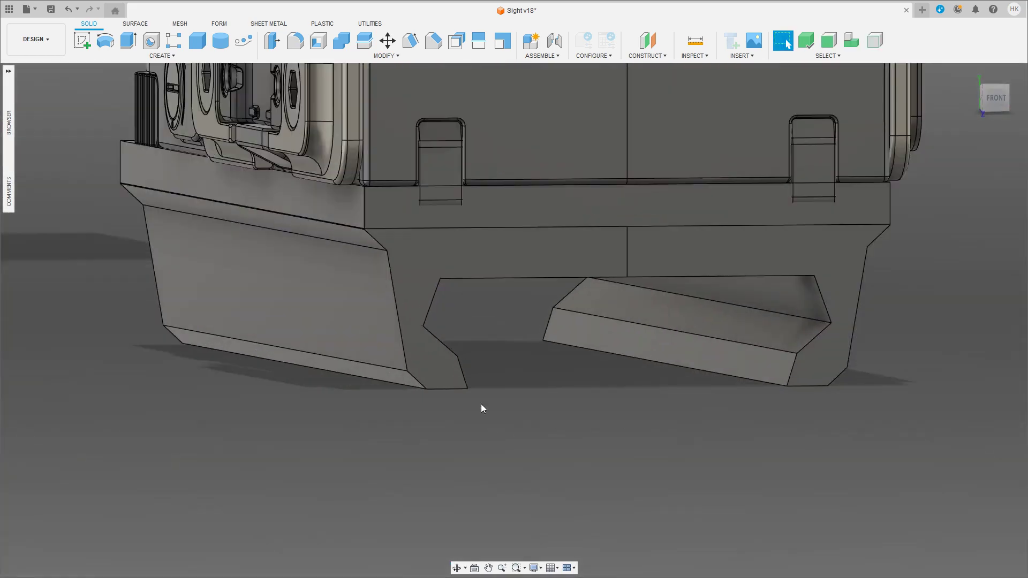
scroll(481, 404, up, 3)
scroll(449, 330, up, 2)
Step: Make a trial small outward move of the left leg's front face
click(445, 334)
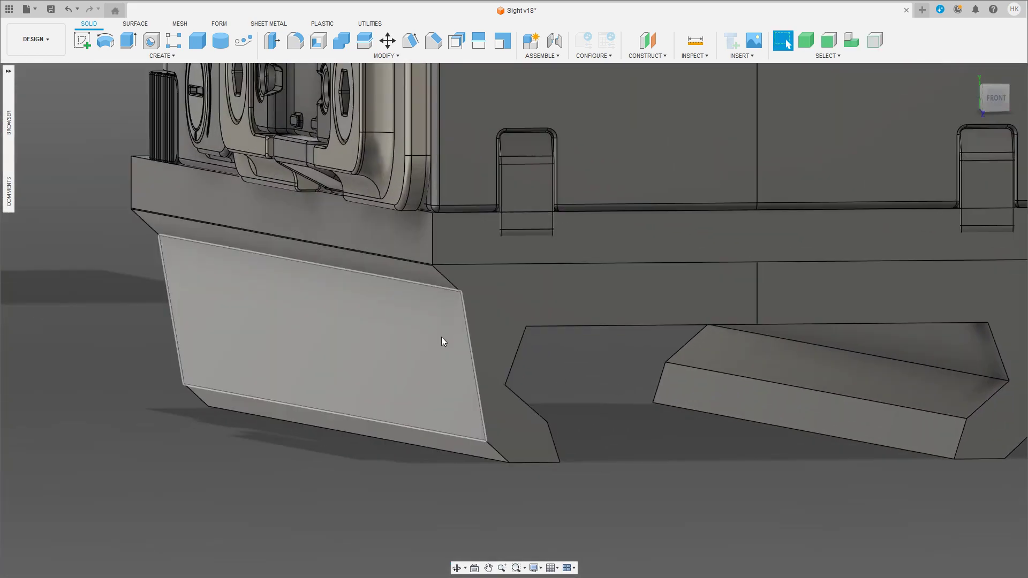
shift+middle_drag(441, 337, 429, 347)
key(m)
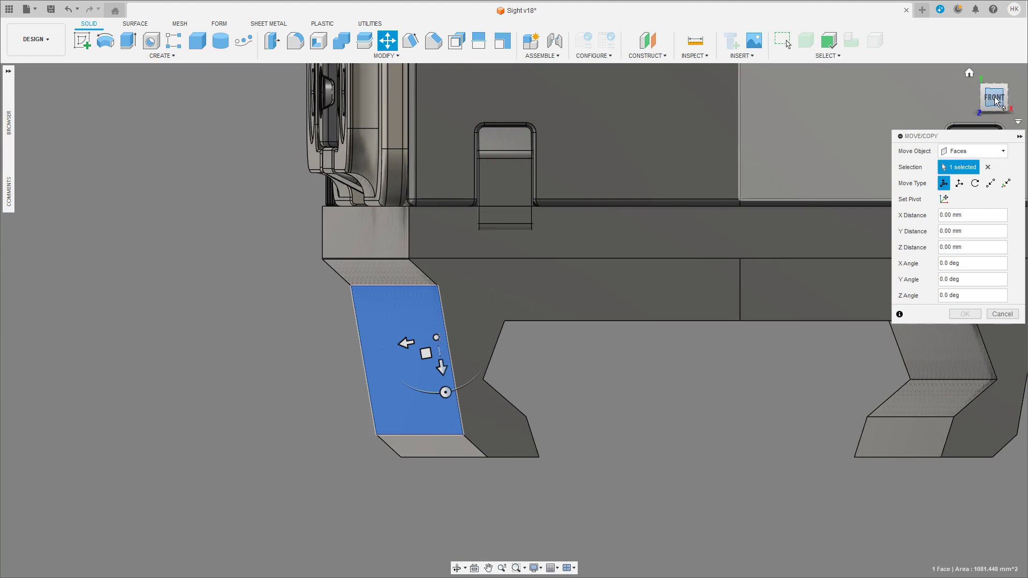
shift+middle_drag(600, 344, 654, 356)
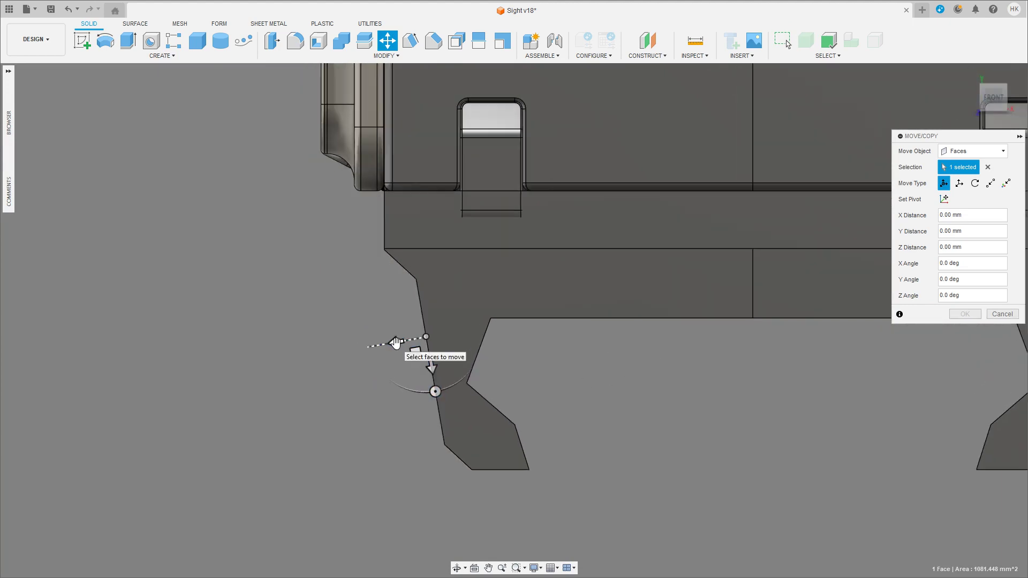
drag(395, 343, 399, 344)
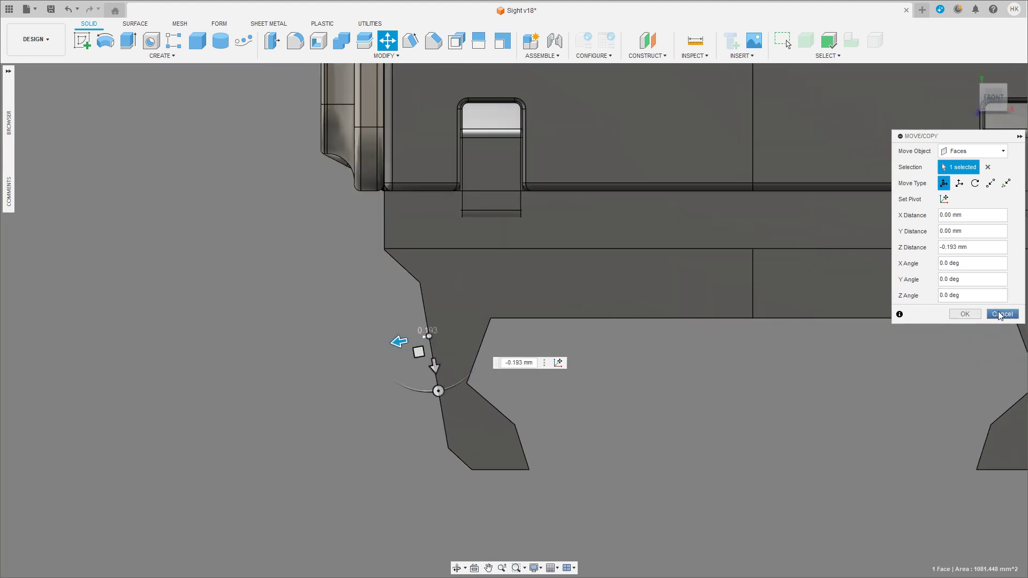
key(Return)
shift+middle_drag(399, 344, 488, 326)
middle_drag(557, 389, 711, 410)
Step: Rotate the left leg's sloped upper face -10° about a new pivot
key(m)
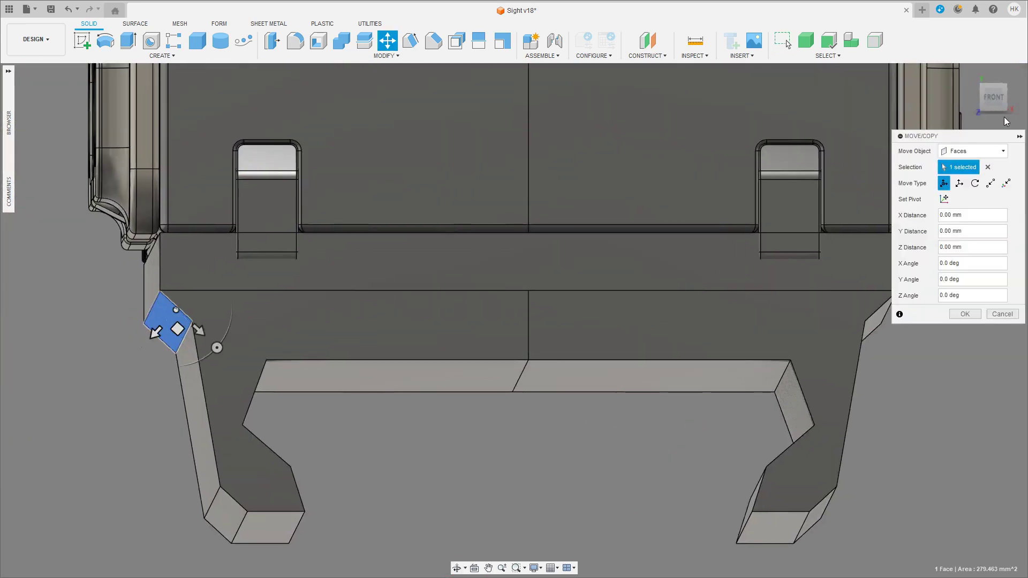
scroll(399, 354, up, 3)
scroll(396, 357, up, 3)
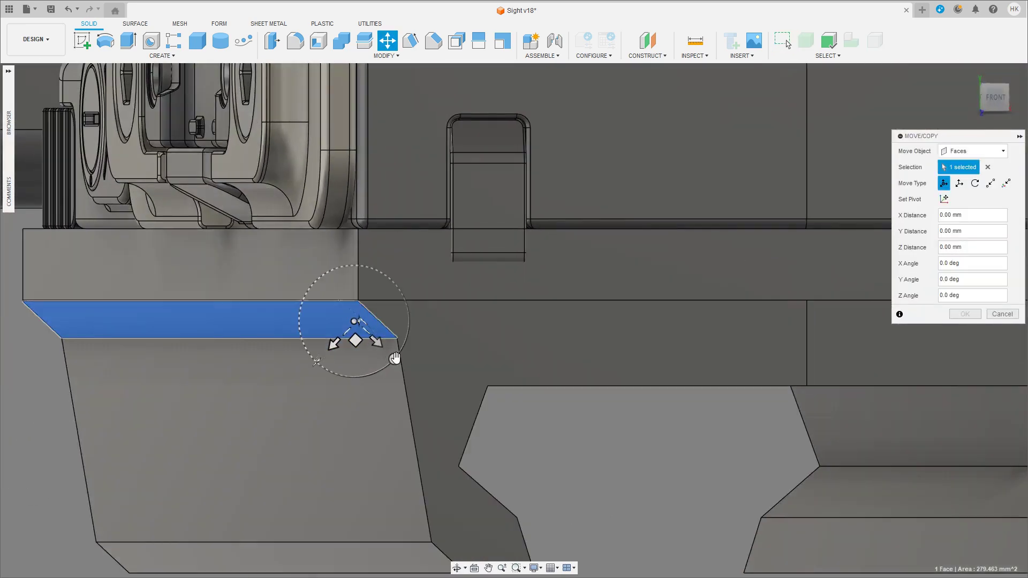
click(944, 199)
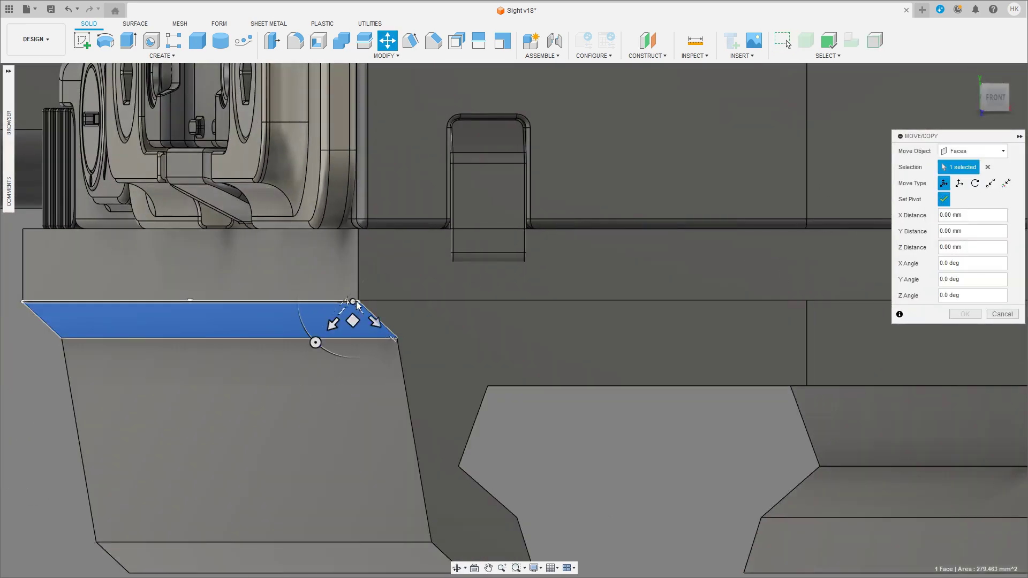
mouse_move(361, 298)
shift+middle_down()
mouse_move(337, 320)
mouse_move(333, 278)
shift+middle_up()
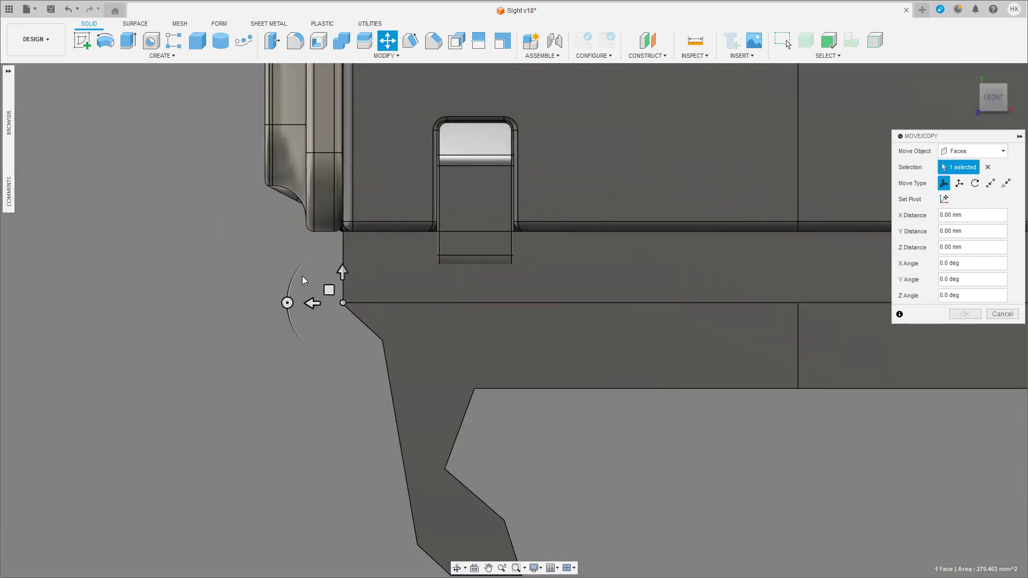
drag(294, 275, 297, 264)
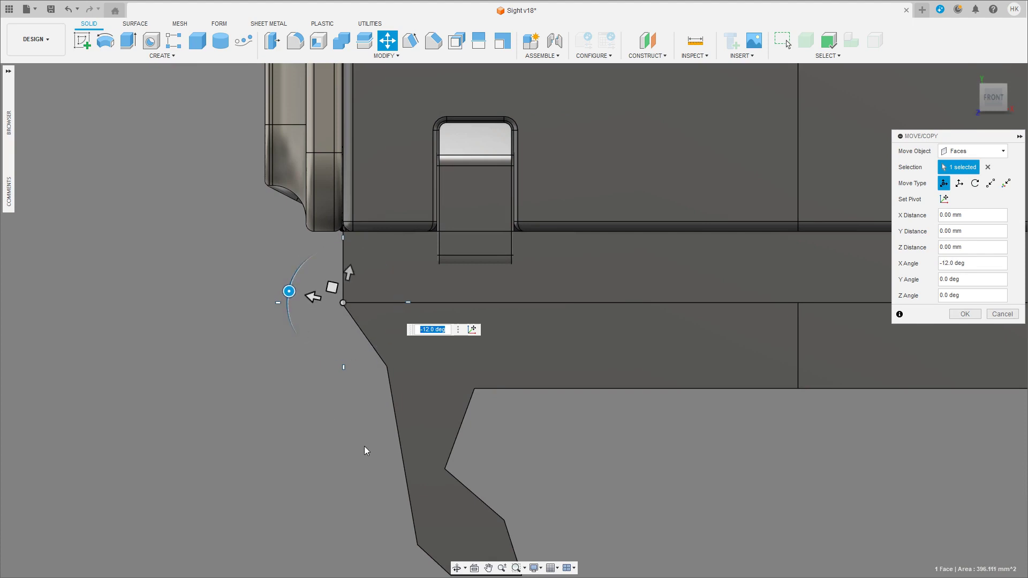
drag(300, 267, 296, 271)
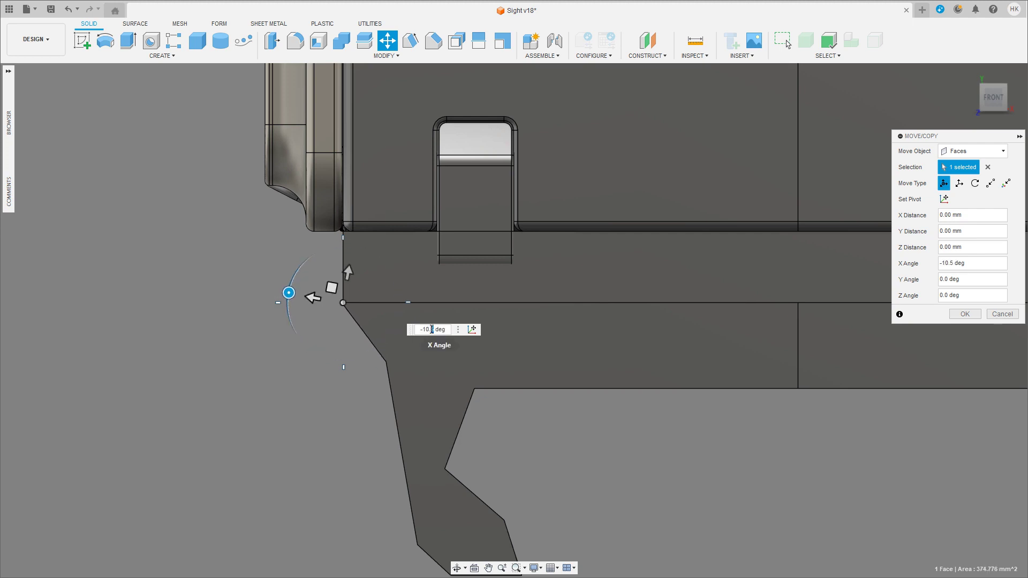
key(BackSpace)
click(965, 314)
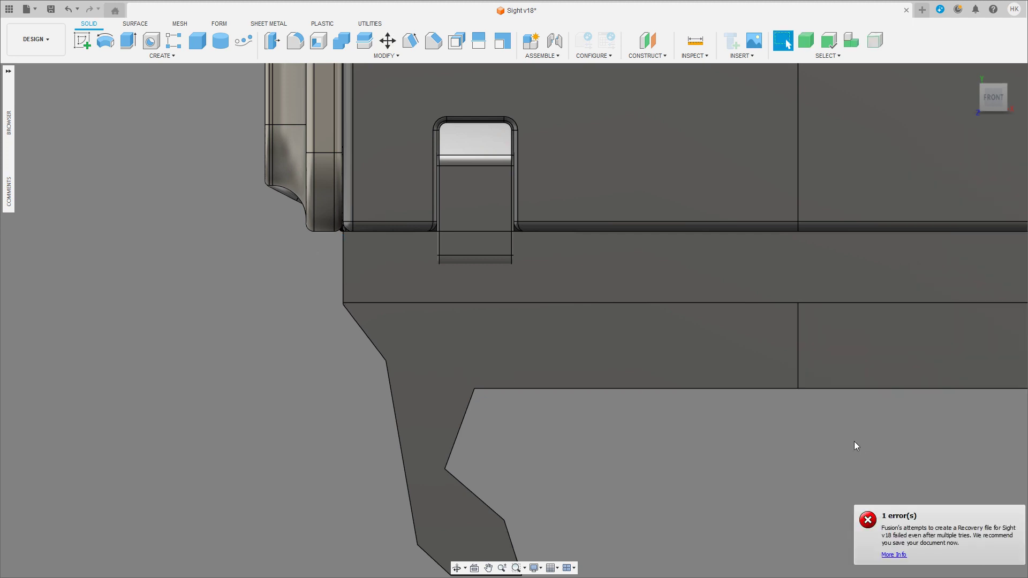
Step: Move the left leg's long outer face to -0.267 mm along Z and exit Move/Copy
scroll(853, 441, down, 2)
scroll(801, 427, up, 1)
scroll(544, 337, up, 2)
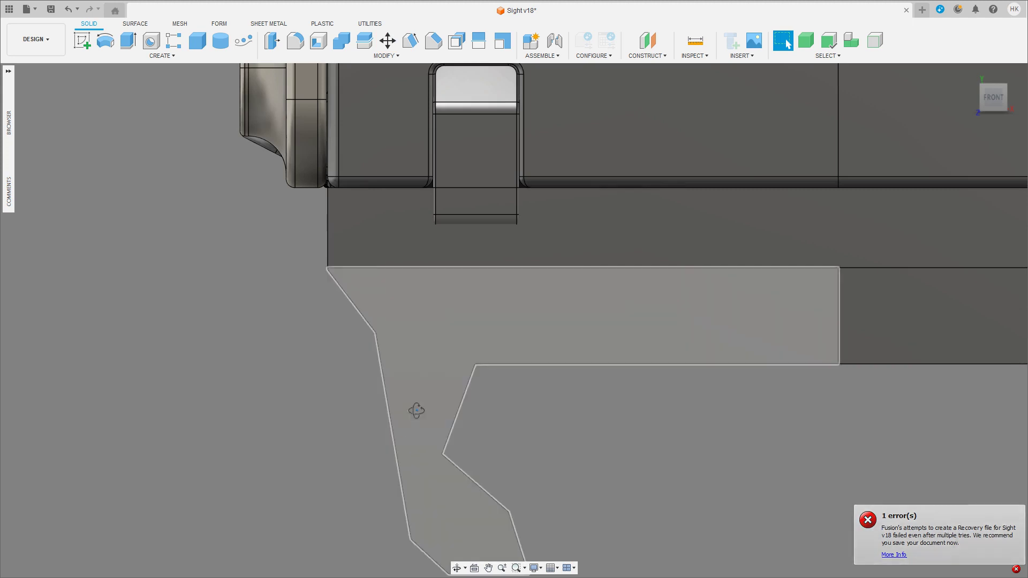
shift+middle_drag(416, 409, 354, 416)
click(482, 363)
click(986, 89)
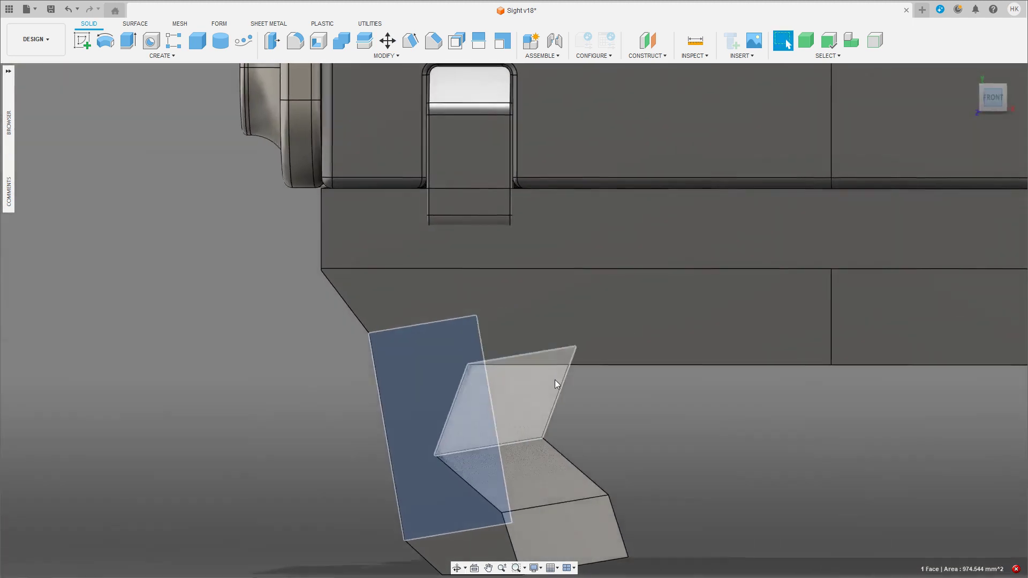
key(m)
drag(359, 368, 361, 370)
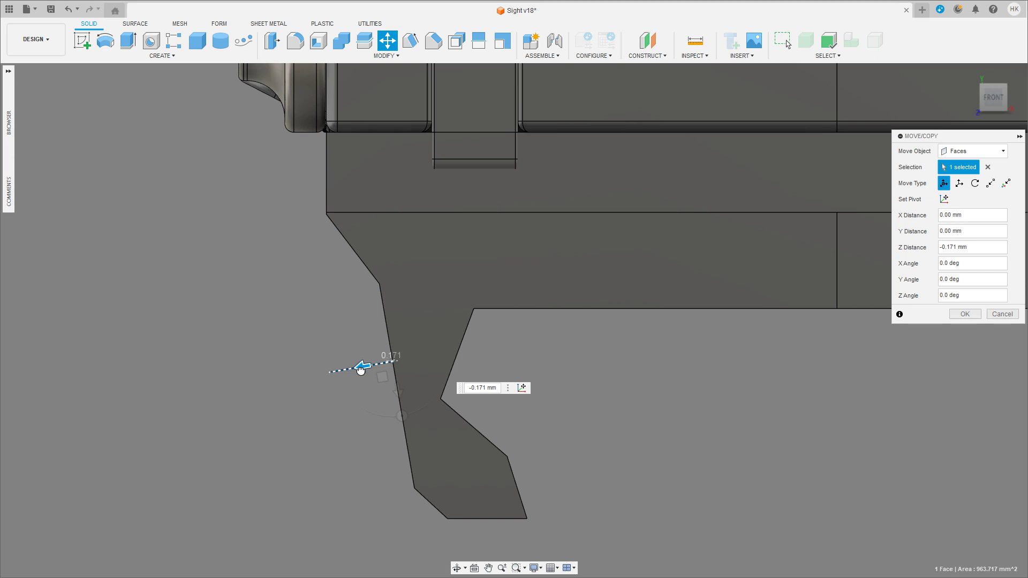
drag(361, 370, 363, 370)
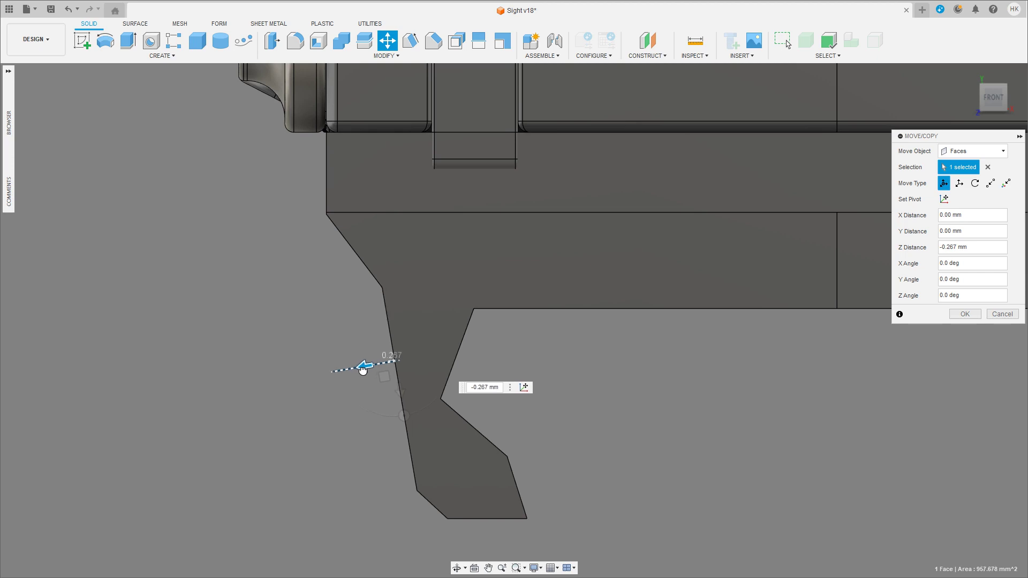
middle_drag(582, 452, 560, 398)
middle_drag(626, 421, 654, 420)
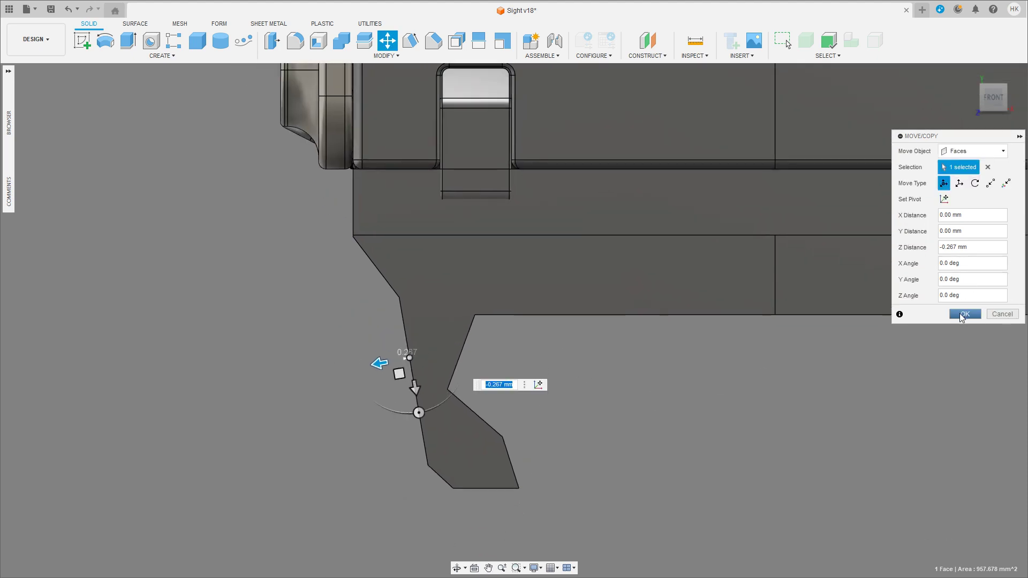
click(961, 316)
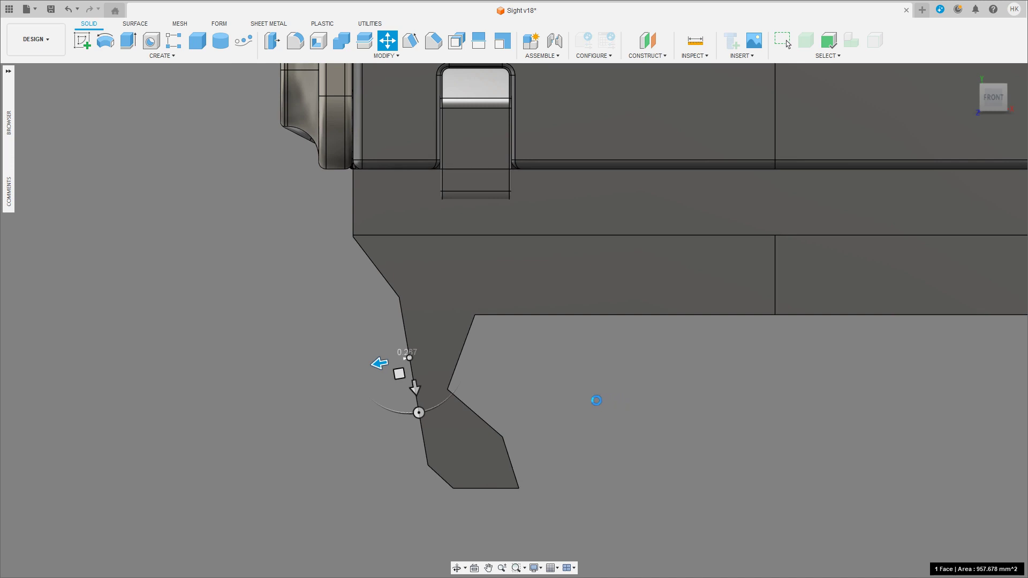
key(Escape)
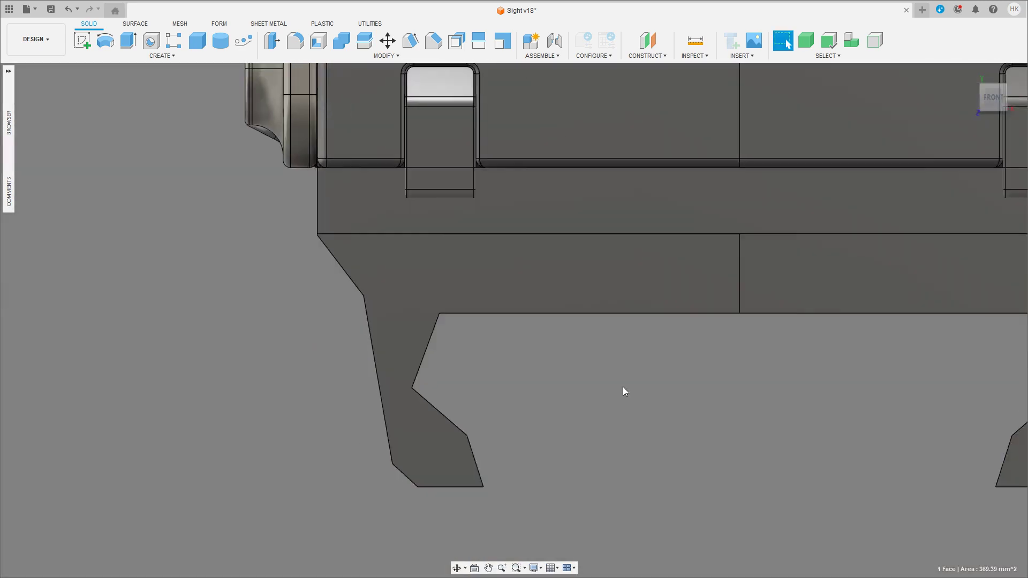
Step: Move the left leg's bottom face down 1.033 mm
scroll(622, 386, down, 3)
key(m)
drag(500, 494, 500, 490)
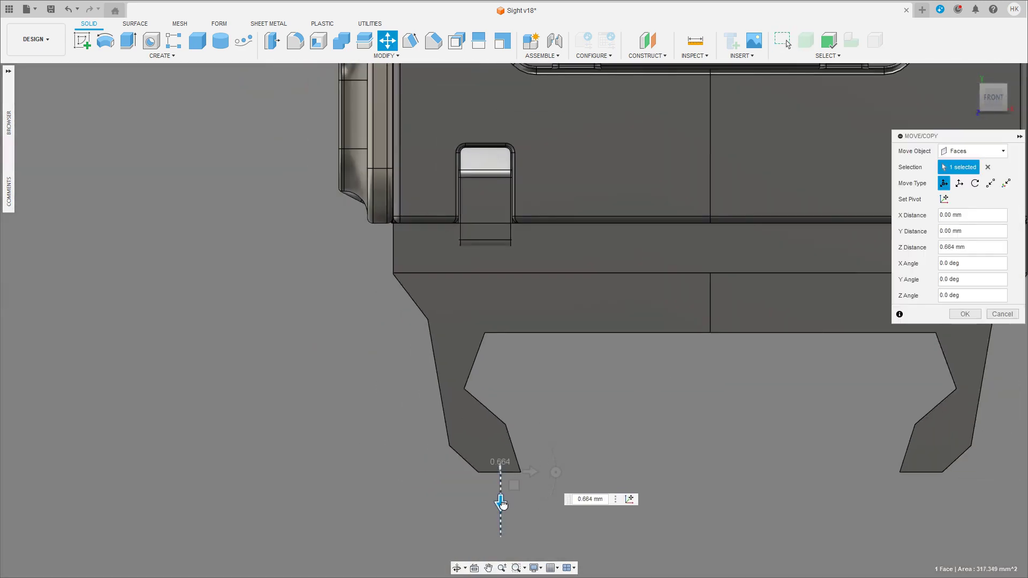
middle_drag(606, 371, 546, 401)
scroll(546, 401, down, 2)
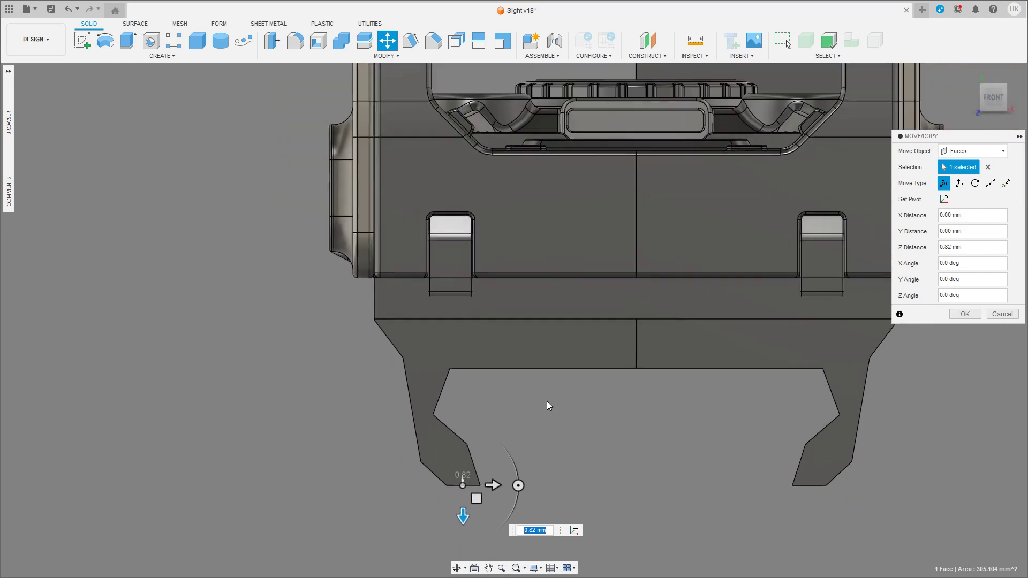
scroll(795, 243, up, 1)
mouse_move(931, 139)
mouse_down()
mouse_move(795, 154)
mouse_move(946, 132)
mouse_up()
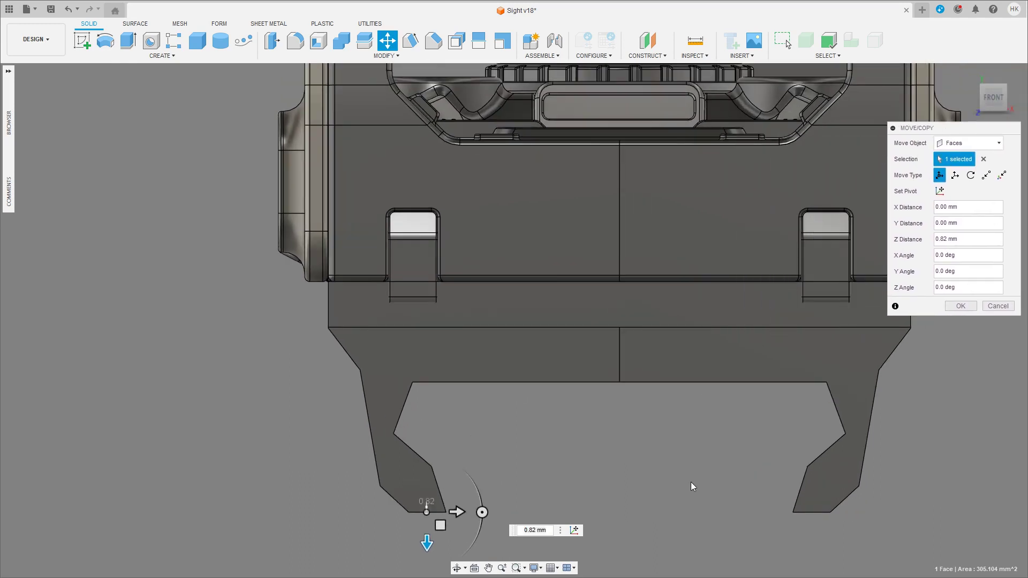
drag(426, 542, 426, 544)
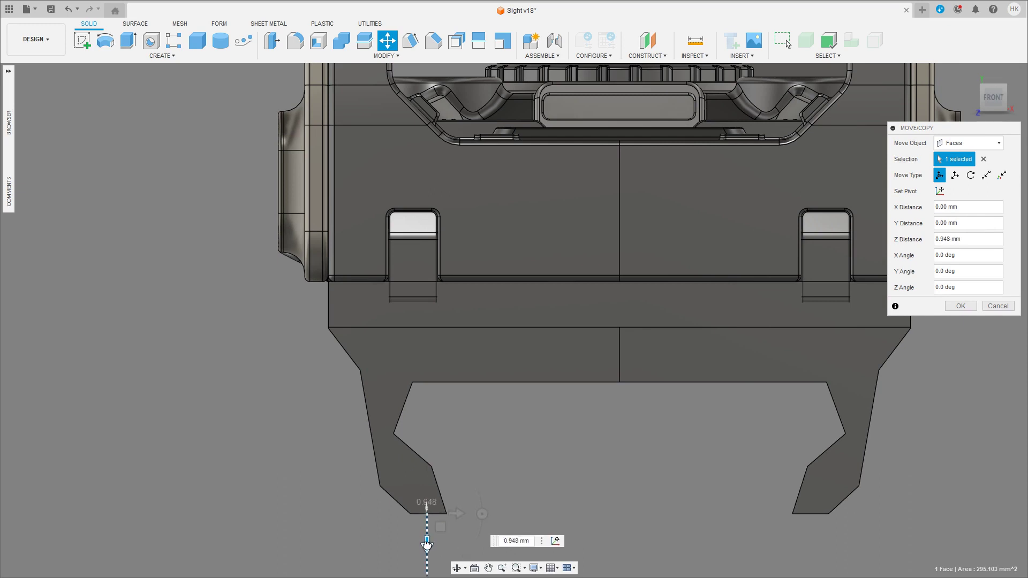
drag(426, 545, 427, 545)
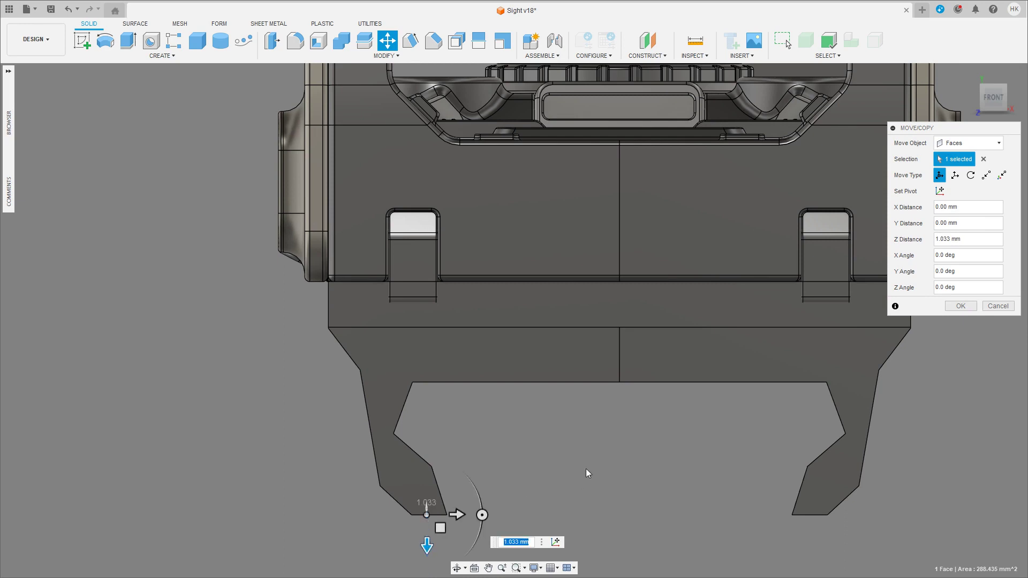
key(Return)
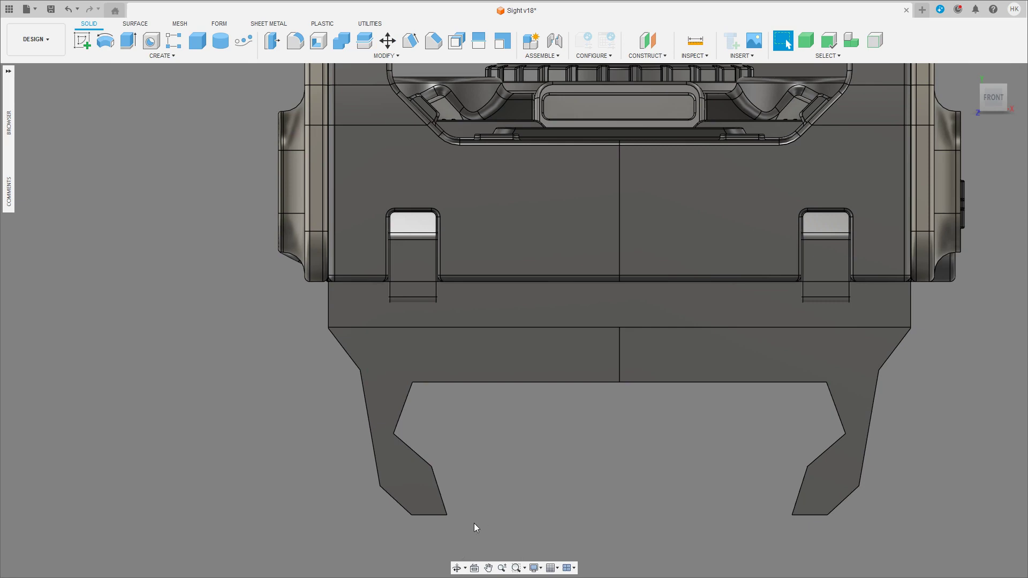
Step: Rotate the left hook's ledge face -6.7° about a custom pivot
shift+middle_drag(507, 510, 475, 427)
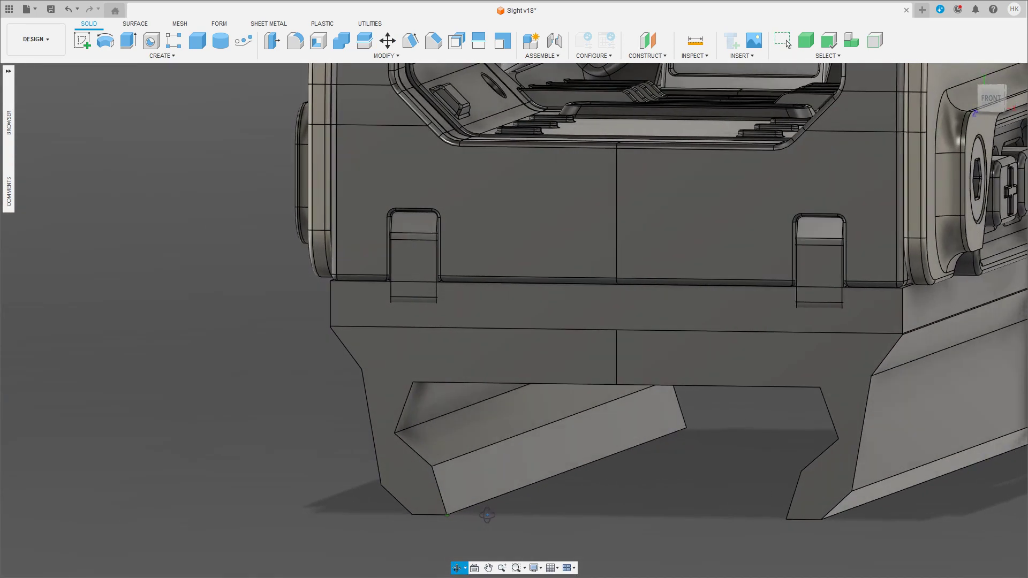
click(476, 432)
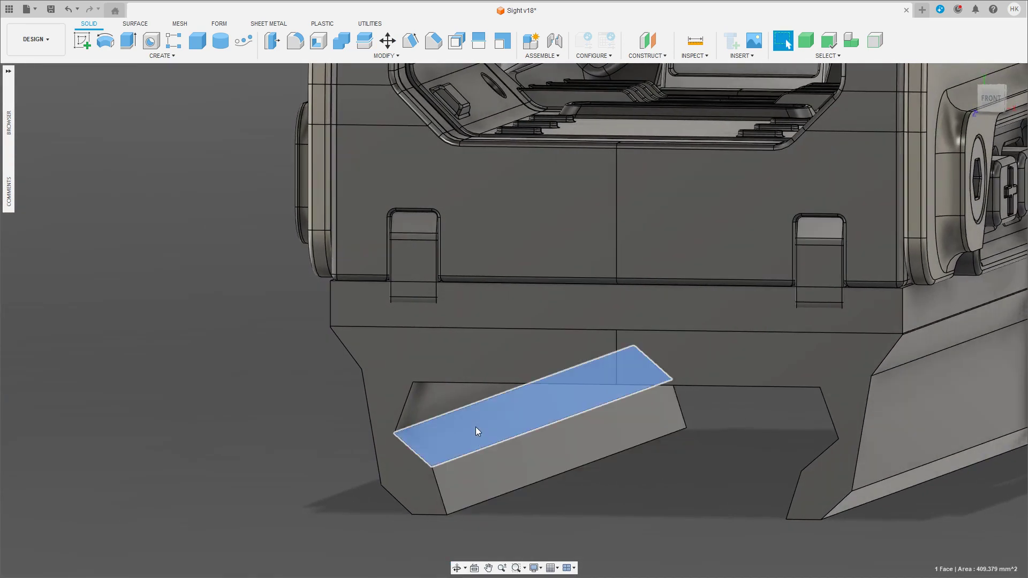
key(m)
click(940, 191)
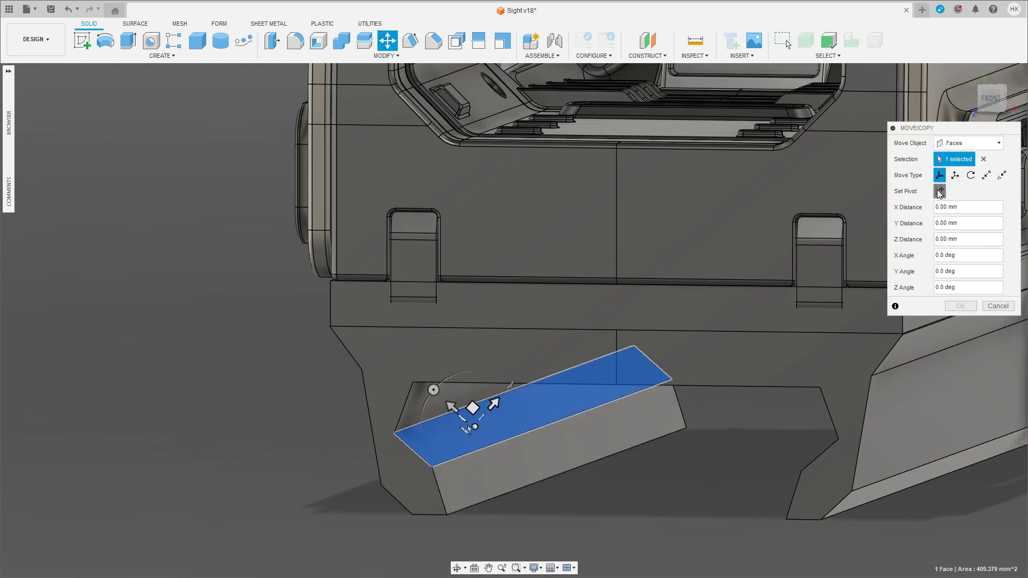
click(940, 191)
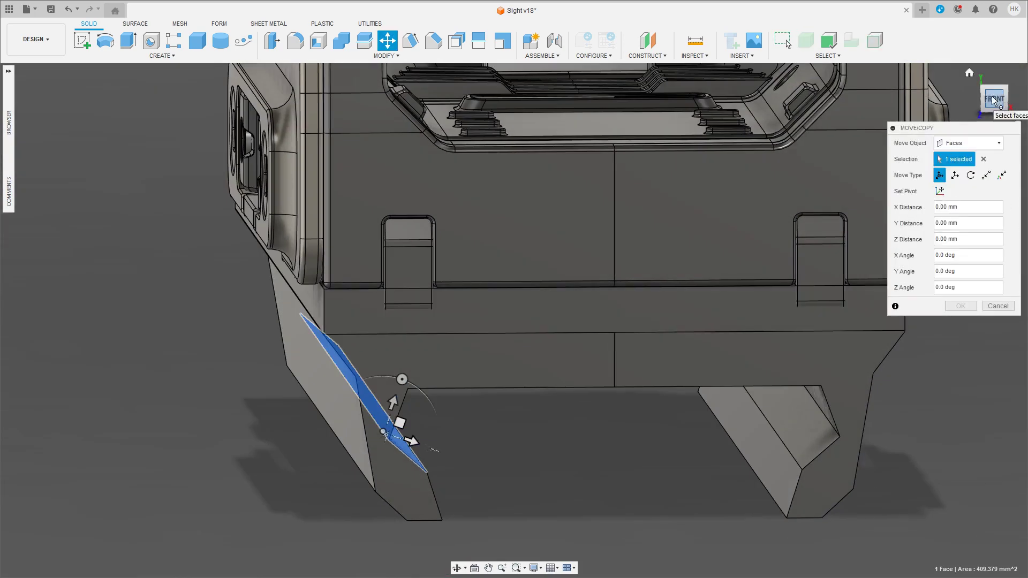
click(990, 97)
drag(417, 369, 422, 375)
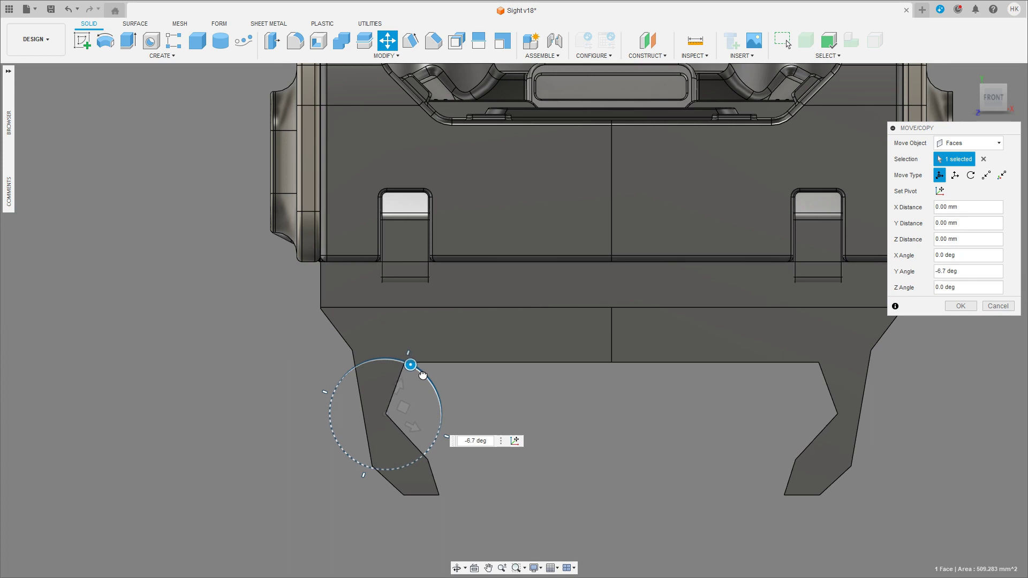
drag(423, 375, 423, 375)
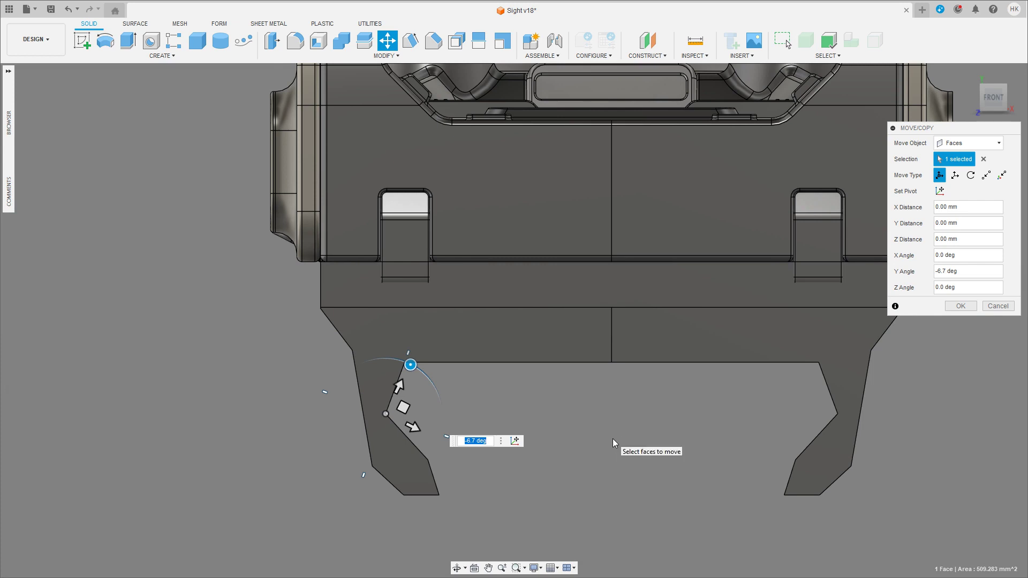
click(959, 307)
Step: Push the left hook's lower face out 0.585 mm
mouse_move(487, 478)
shift+middle_down()
mouse_move(471, 476)
mouse_move(525, 470)
shift+middle_up()
click(511, 487)
key(m)
drag(525, 469, 530, 473)
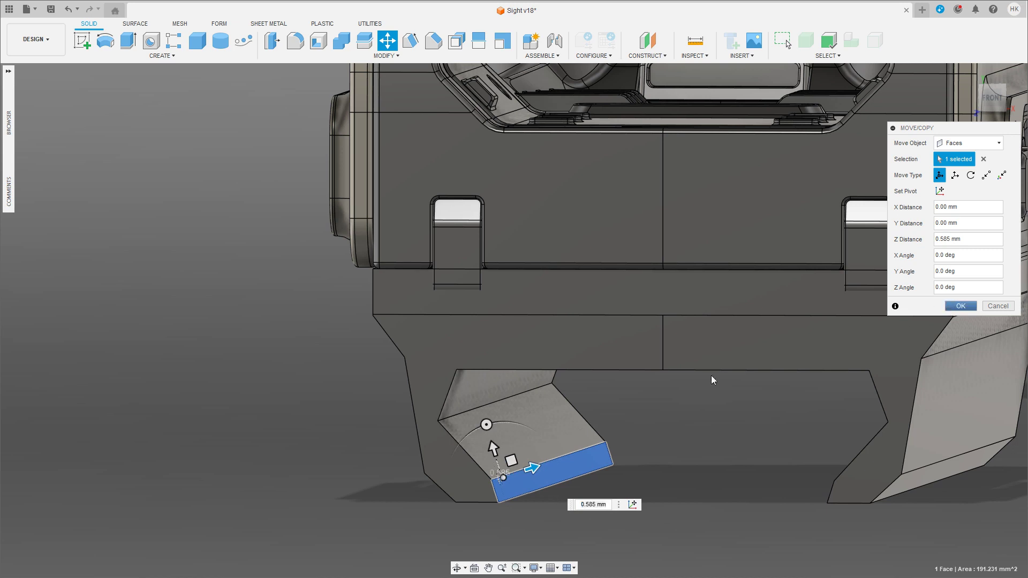
key(Return)
Step: Tilt the left hook's angled top face 5.8°
click(532, 429)
key(m)
key(Escape)
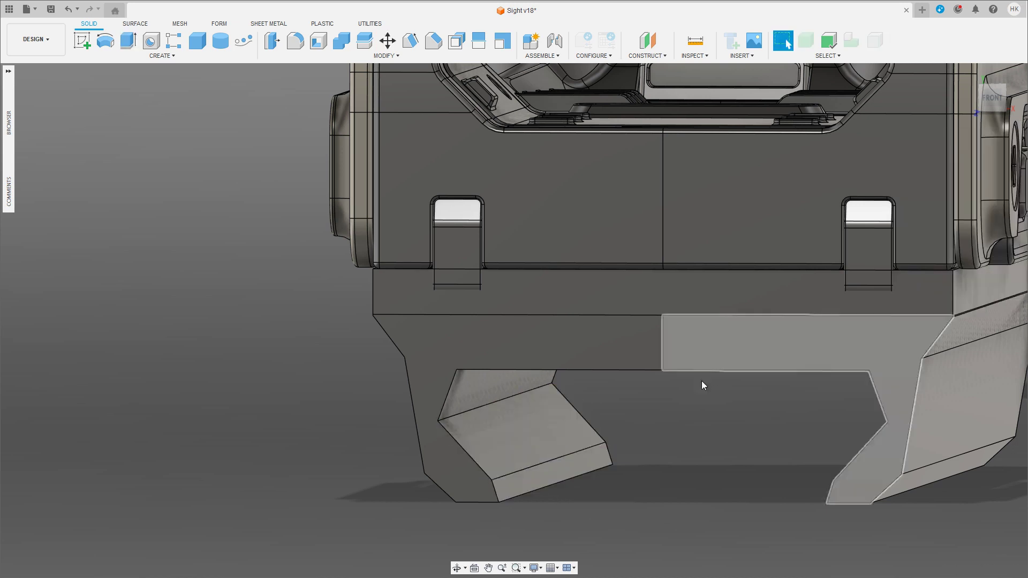
click(501, 426)
key(m)
drag(465, 383, 474, 377)
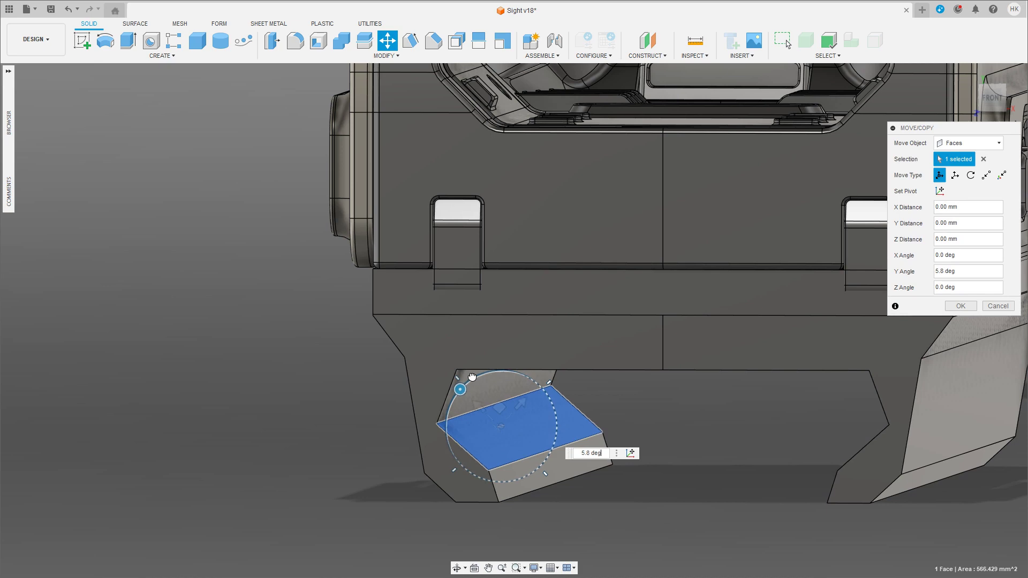
click(960, 306)
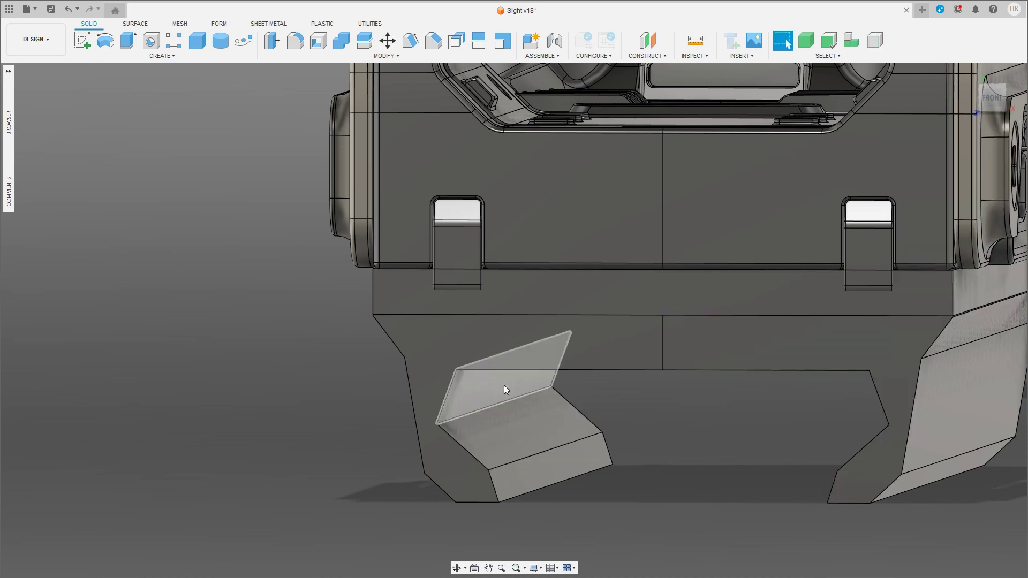
Step: Offset the left leg's inner face 1.097 mm and tilt it -21.3°
click(491, 396)
mouse_move(490, 396)
shift+middle_down()
mouse_move(527, 426)
mouse_move(541, 384)
shift+middle_up()
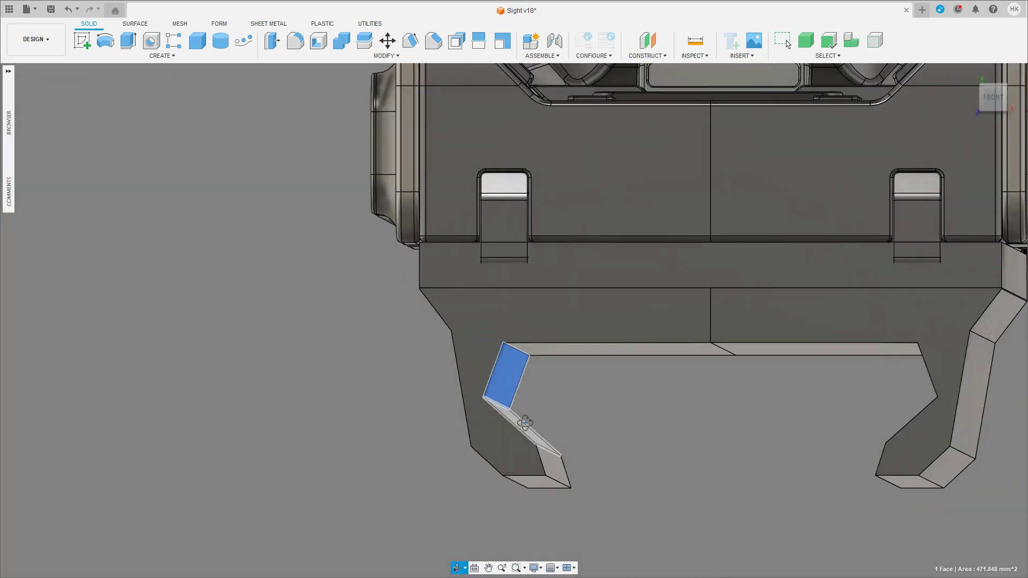
key(m)
drag(541, 384, 545, 385)
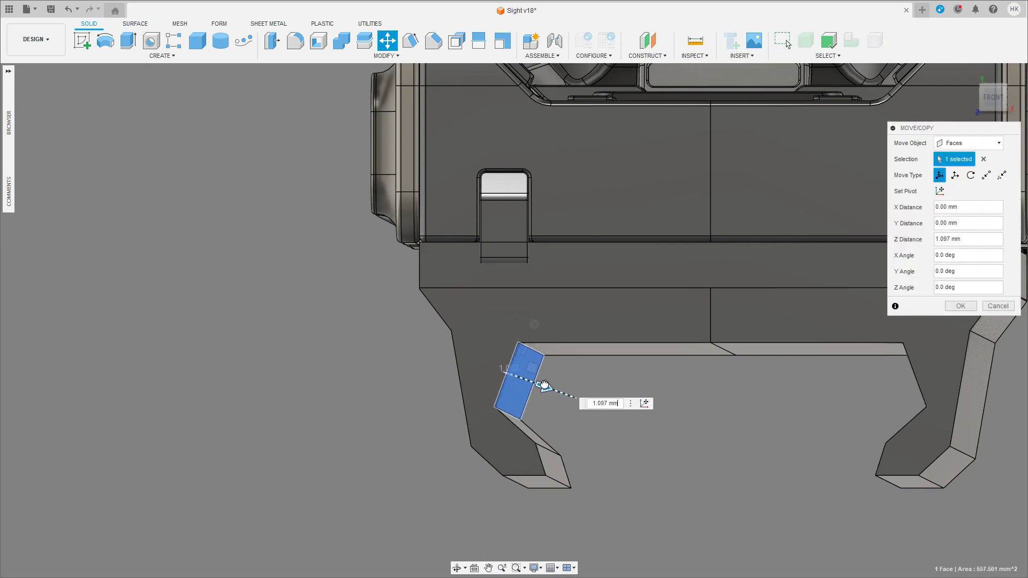
shift+middle_drag(544, 385, 861, 165)
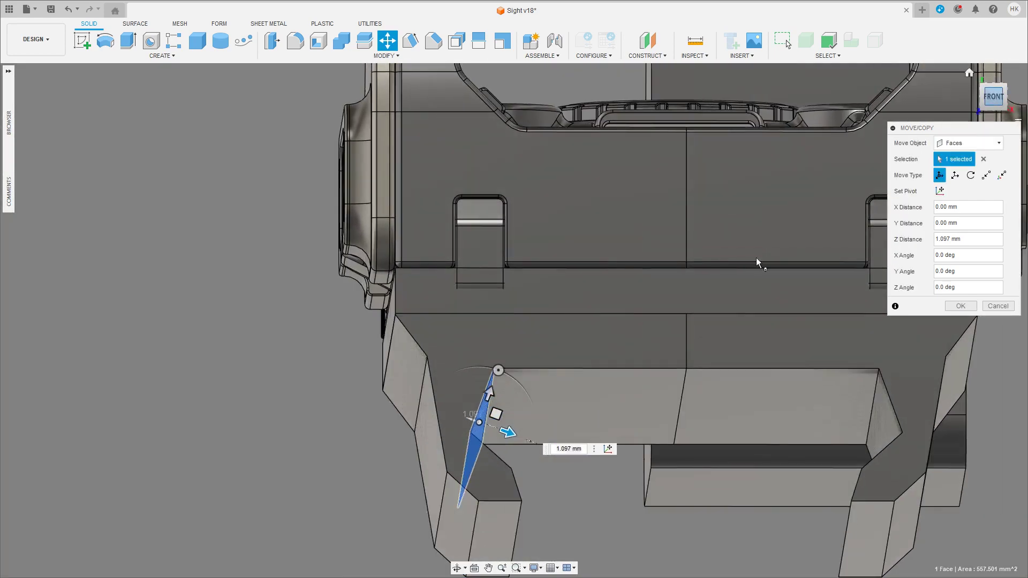
shift+middle_drag(756, 258, 519, 368)
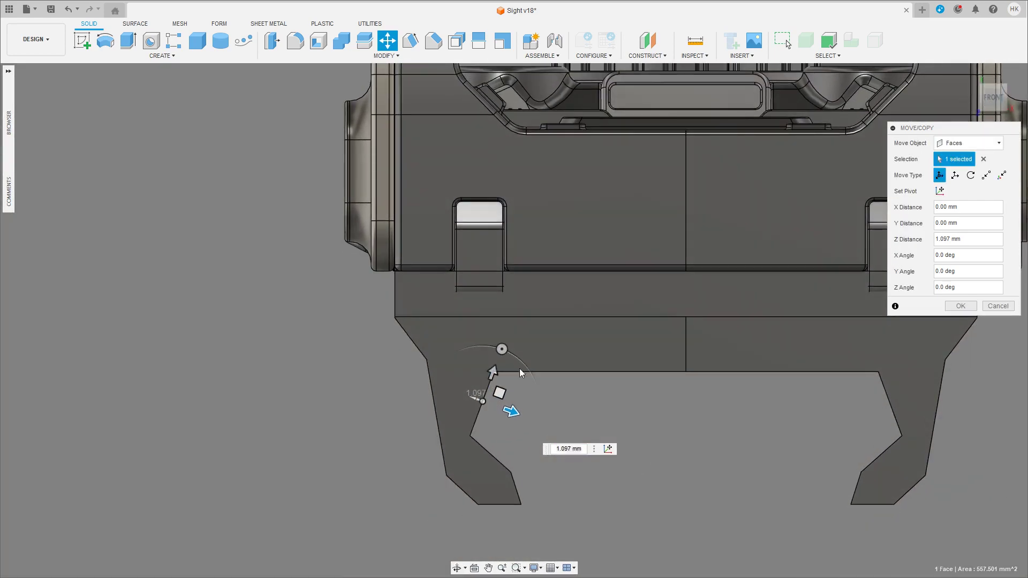
drag(500, 349, 524, 369)
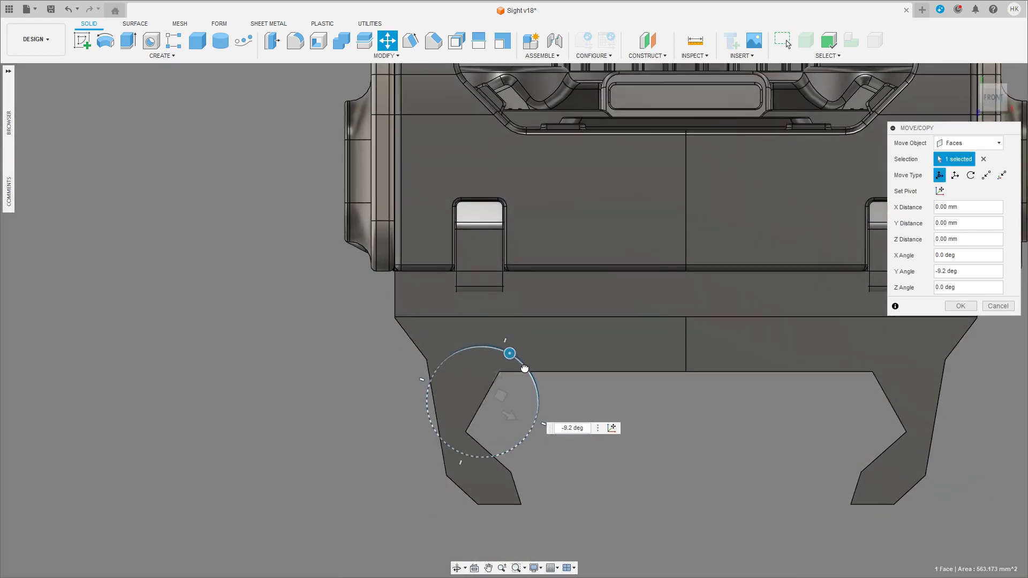
shift+middle_drag(524, 368, 617, 341)
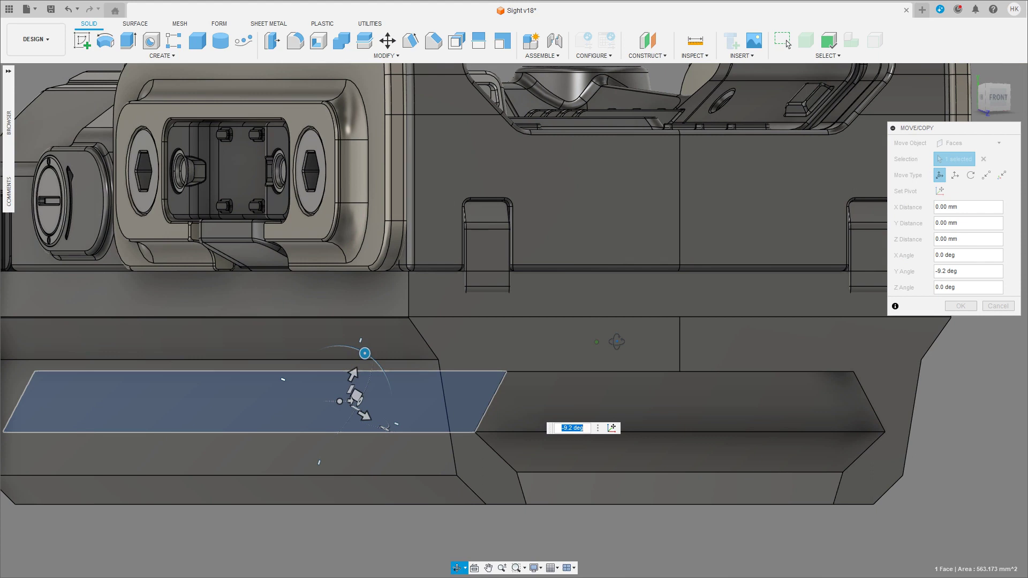
drag(365, 354, 356, 345)
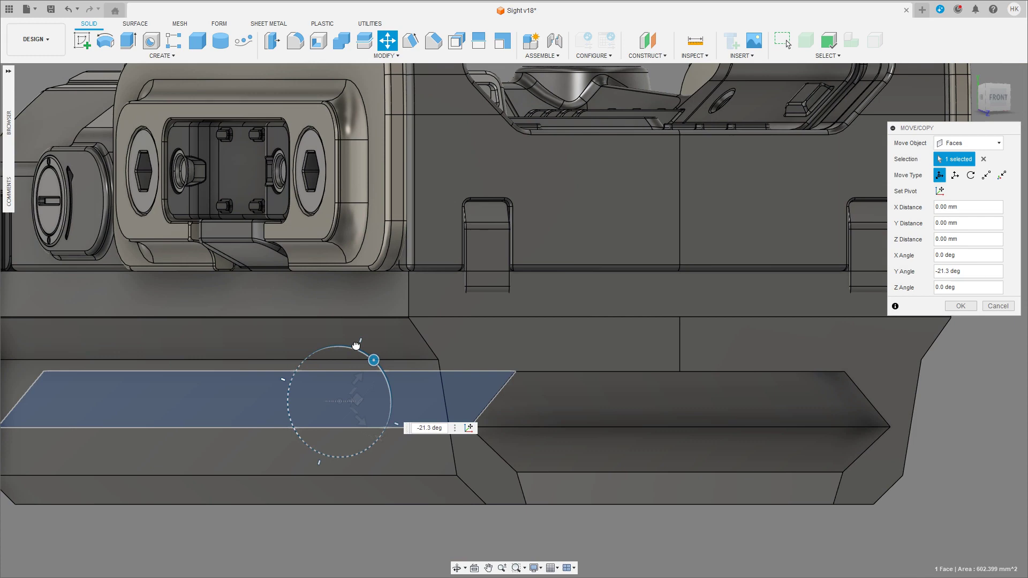
shift+middle_drag(705, 361, 683, 390)
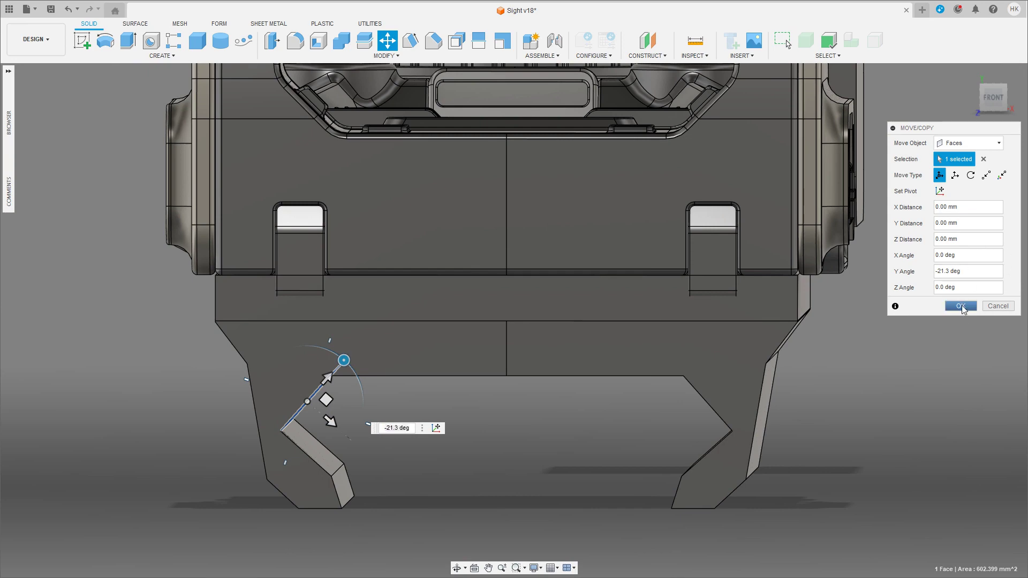
click(961, 305)
Step: Push the right leg's angled inner face out 1.778 mm
mouse_move(778, 357)
shift+middle_down()
mouse_move(791, 356)
mouse_move(678, 399)
shift+middle_up()
click(685, 404)
key(m)
drag(675, 349, 641, 361)
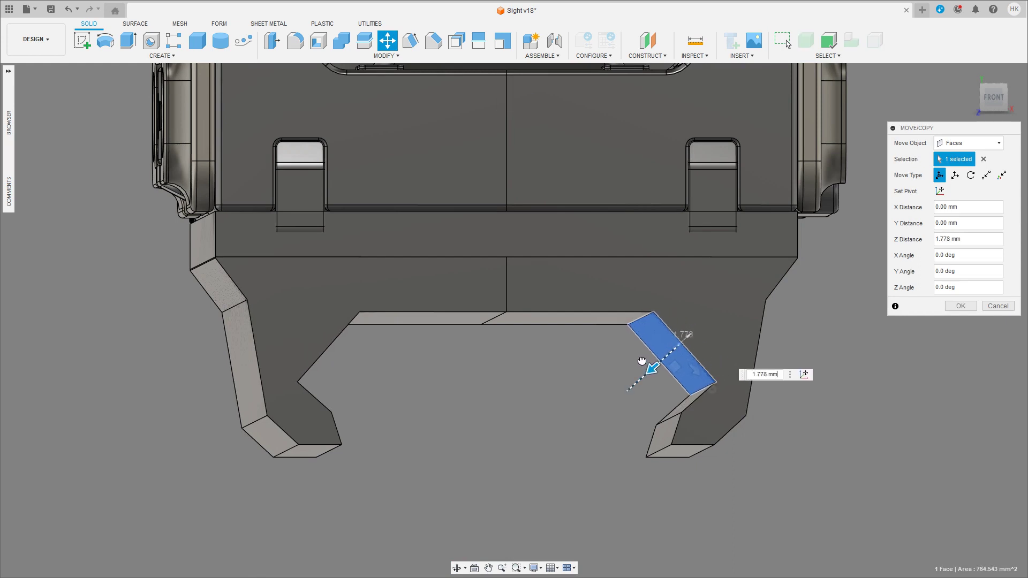
shift+middle_drag(642, 361, 849, 293)
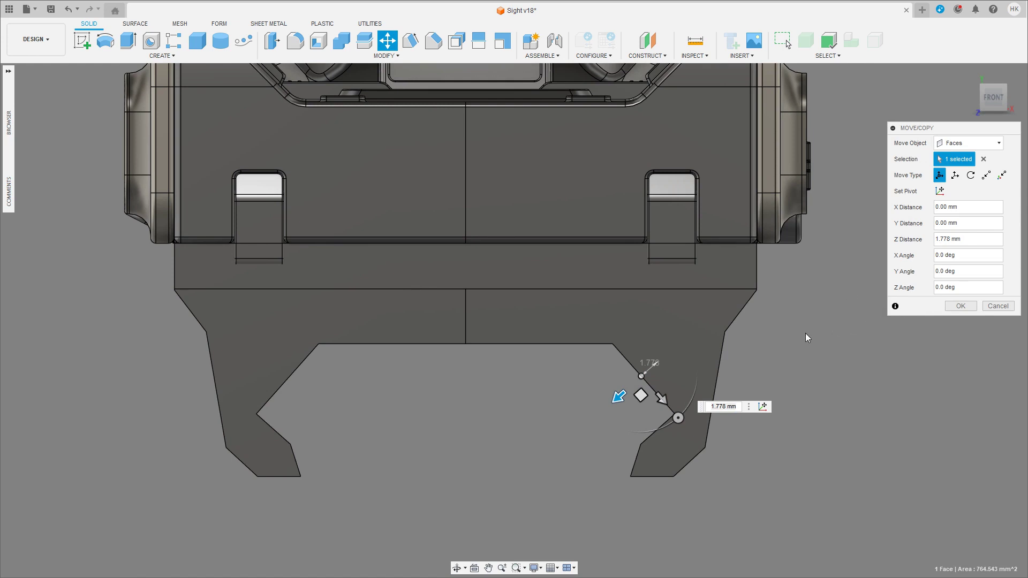
click(958, 306)
Step: Move the right hook's lower face -0.159 mm
shift+middle_drag(847, 376, 695, 412)
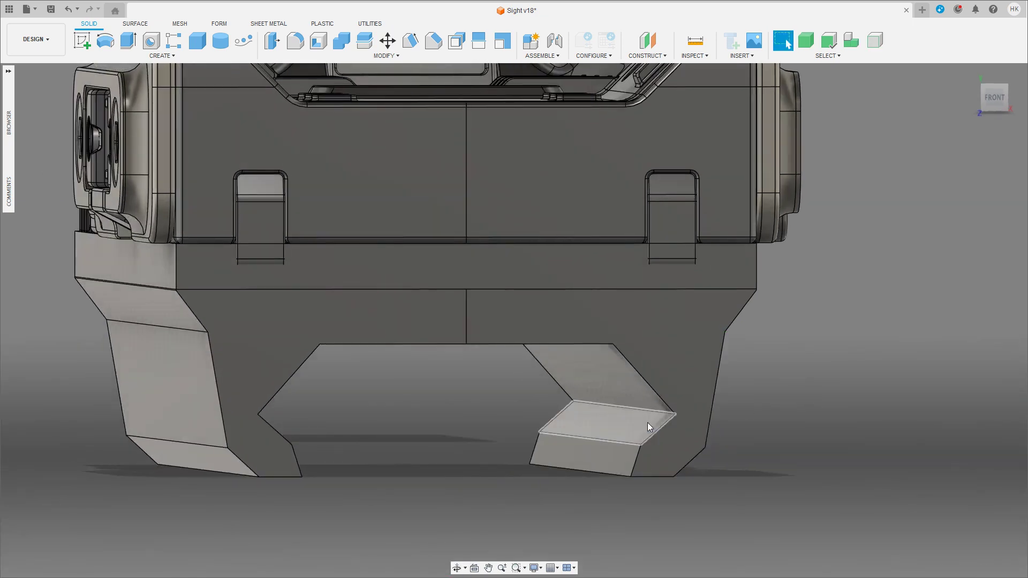
click(647, 423)
key(m)
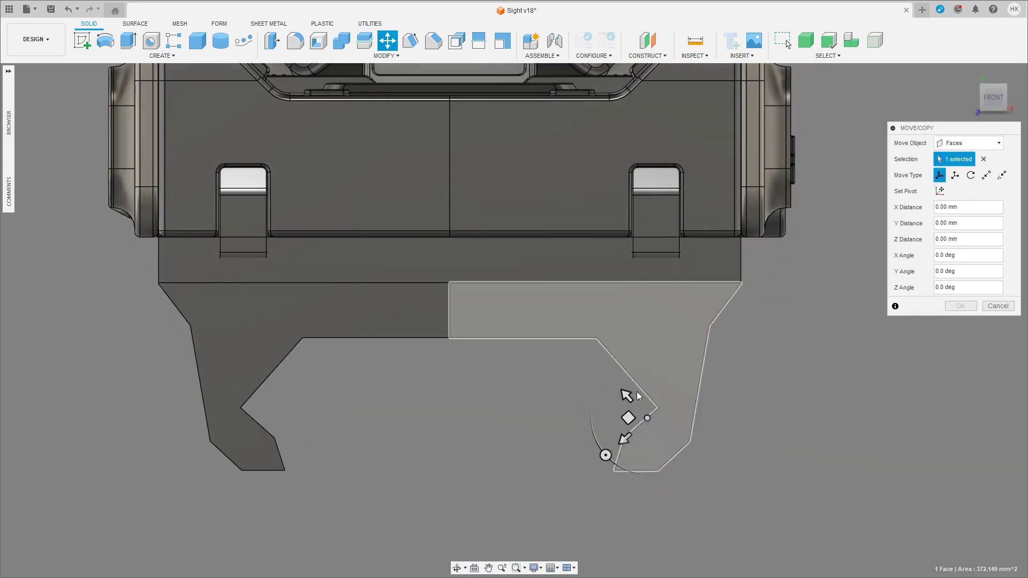
drag(625, 398, 626, 395)
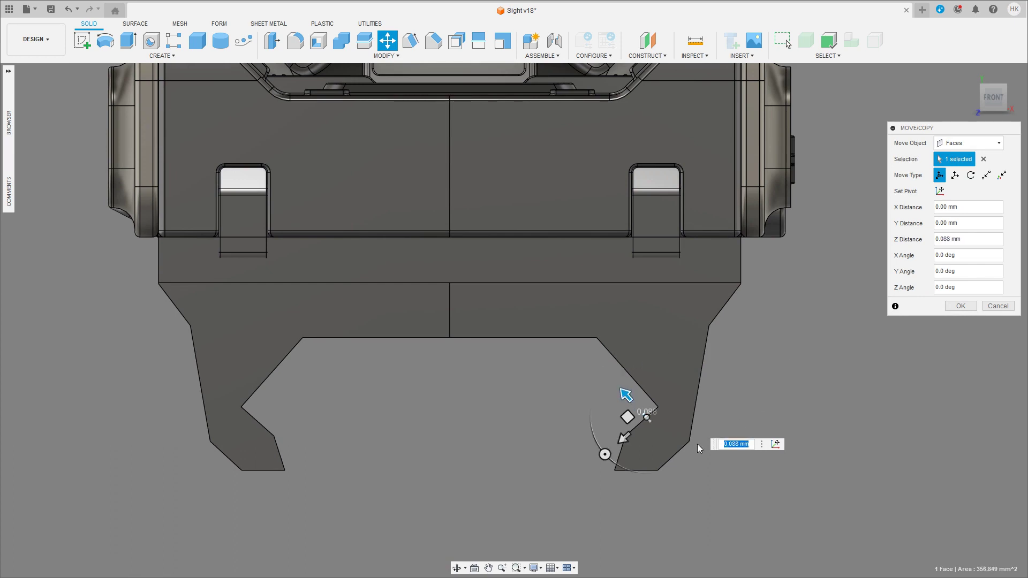
mouse_move(736, 443)
drag(625, 395, 626, 400)
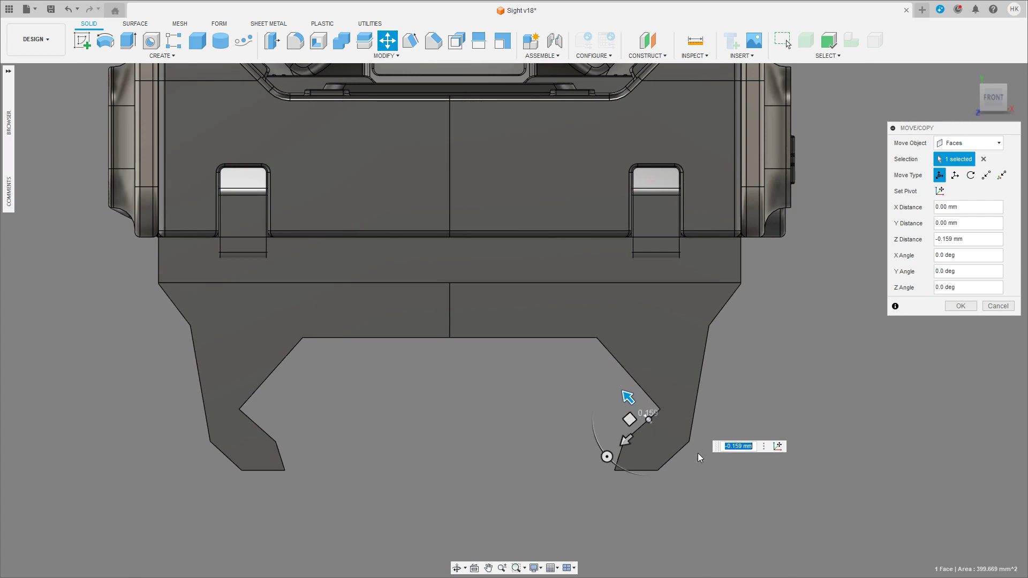
click(960, 306)
Step: Tilt two right hook faces 4.8° about Y
shift+middle_drag(729, 415, 718, 423)
click(717, 422)
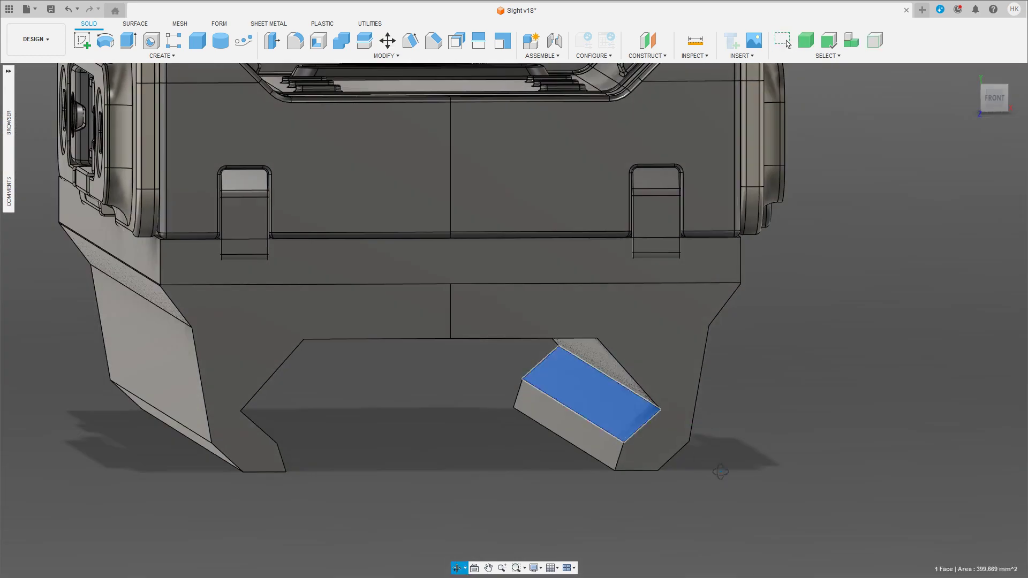
scroll(717, 478, up, 2)
ctrl+click(715, 474)
key(m)
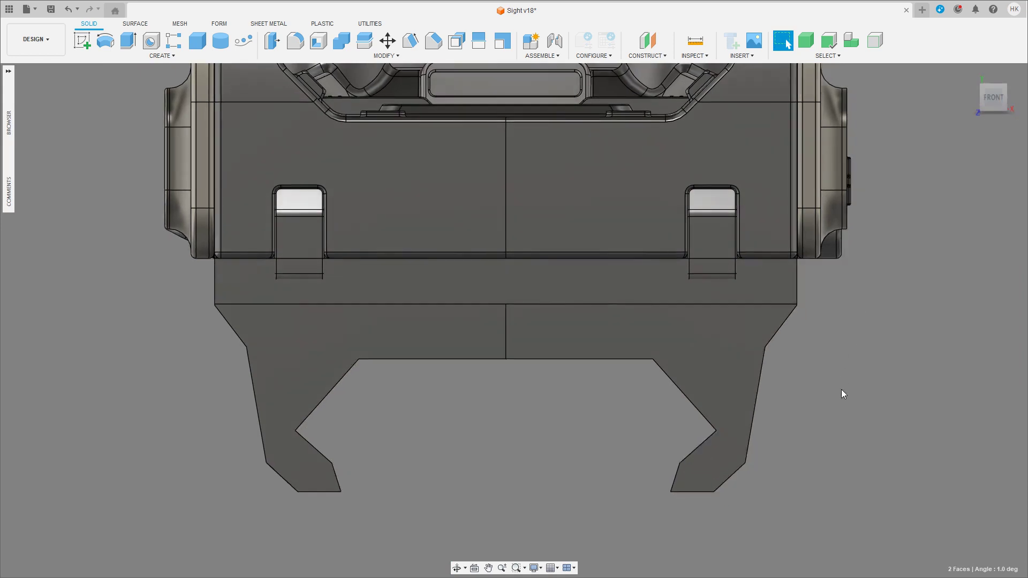
drag(642, 467, 639, 472)
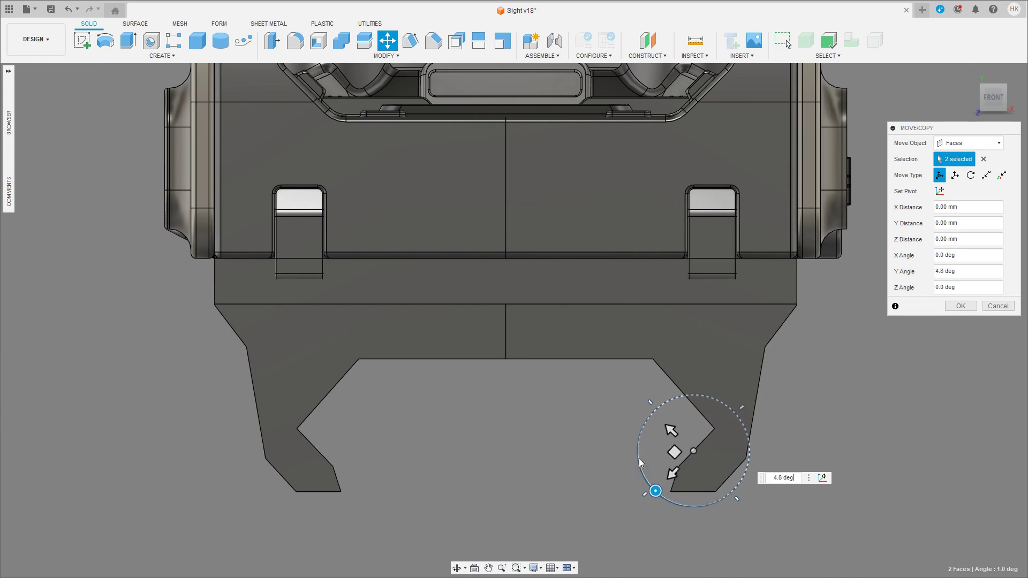
click(958, 306)
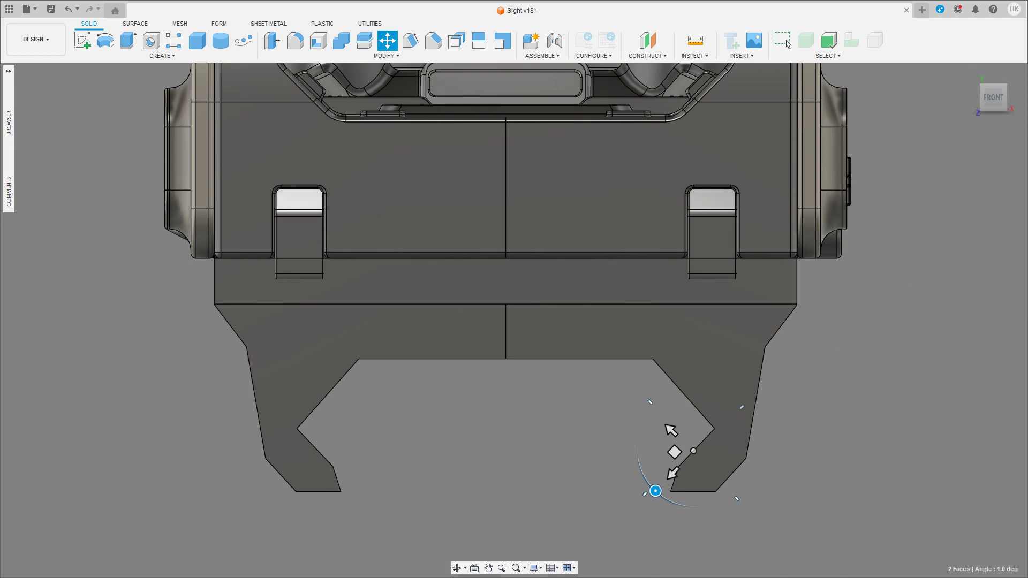
key(Escape)
Step: Shift the rail channel's roof face between the legs 1.96 mm along Z
shift+middle_drag(648, 326, 573, 413)
click(576, 400)
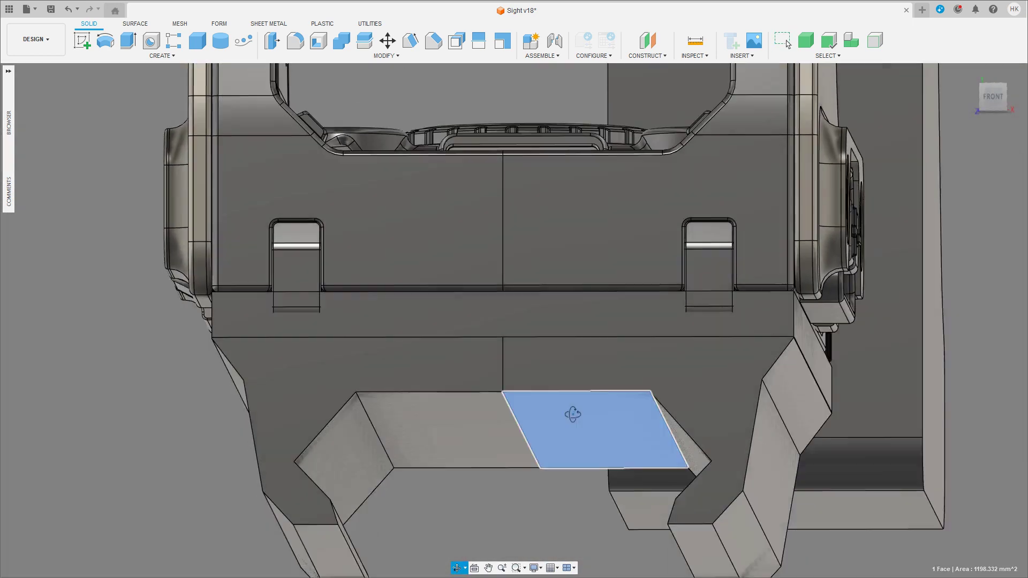
key(m)
drag(581, 431, 582, 445)
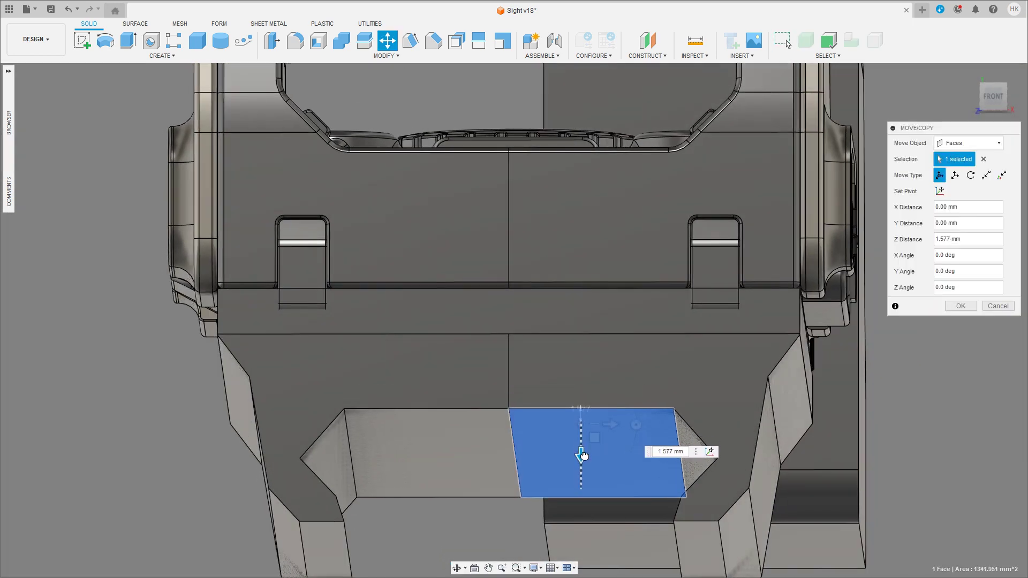
drag(582, 445, 583, 456)
shift+middle_drag(579, 374, 568, 406)
mouse_move(578, 371)
shift+middle_down()
mouse_move(768, 326)
mouse_move(609, 230)
shift+middle_up()
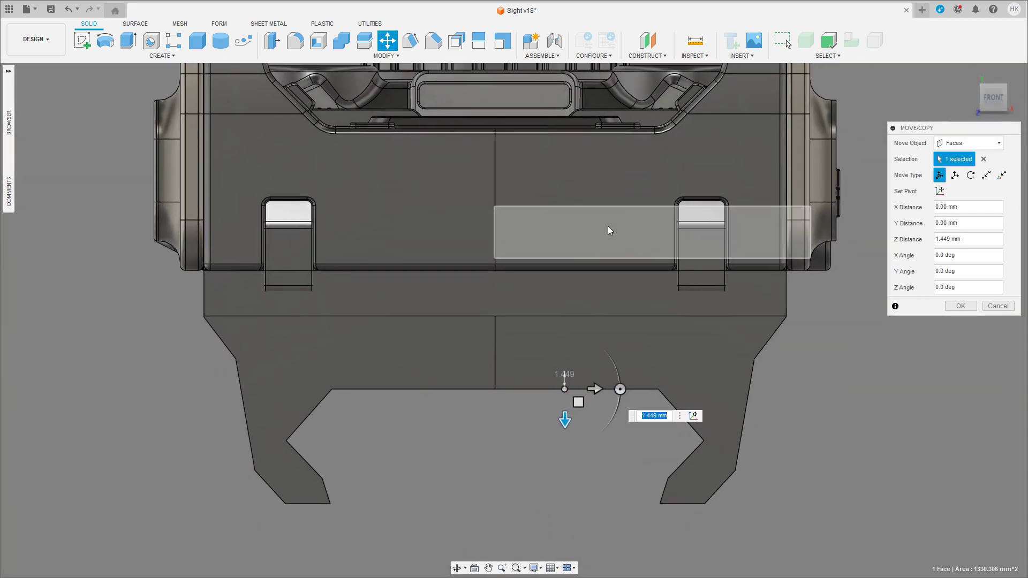
drag(565, 420, 563, 426)
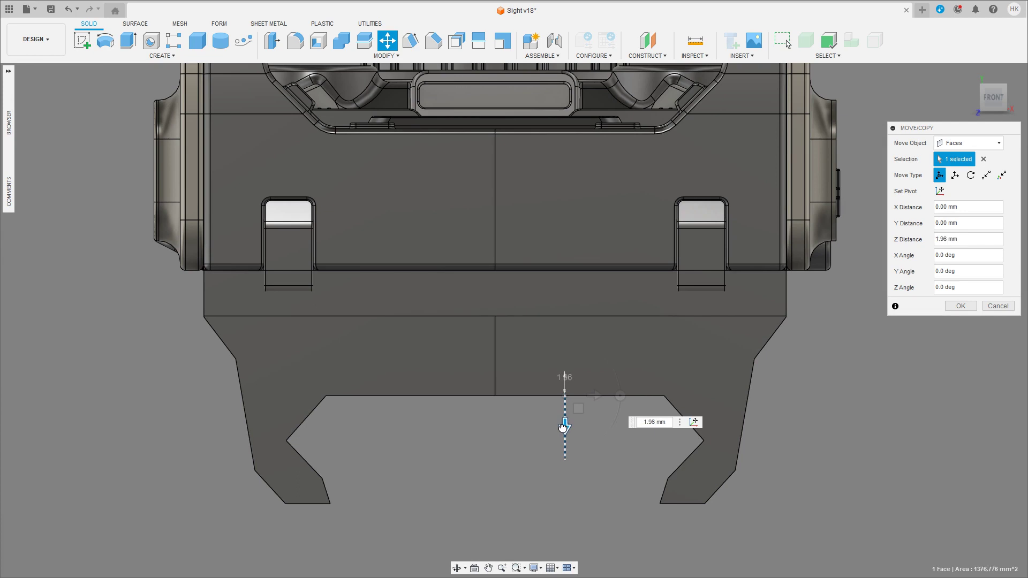
click(961, 306)
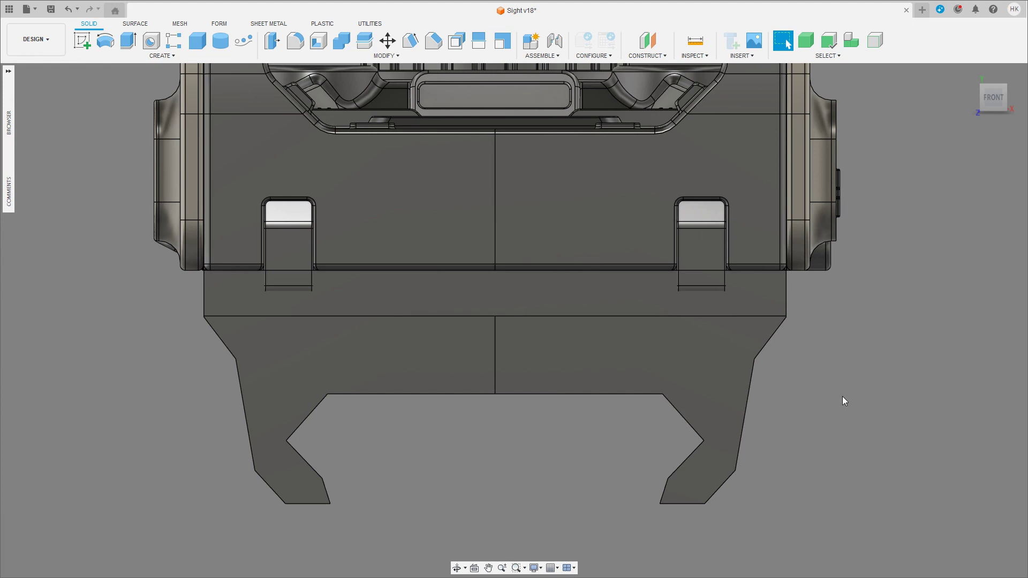
Step: Join the right clamp half (target) with the left half into one body
click(532, 357)
ctrl+click(442, 350)
click(341, 41)
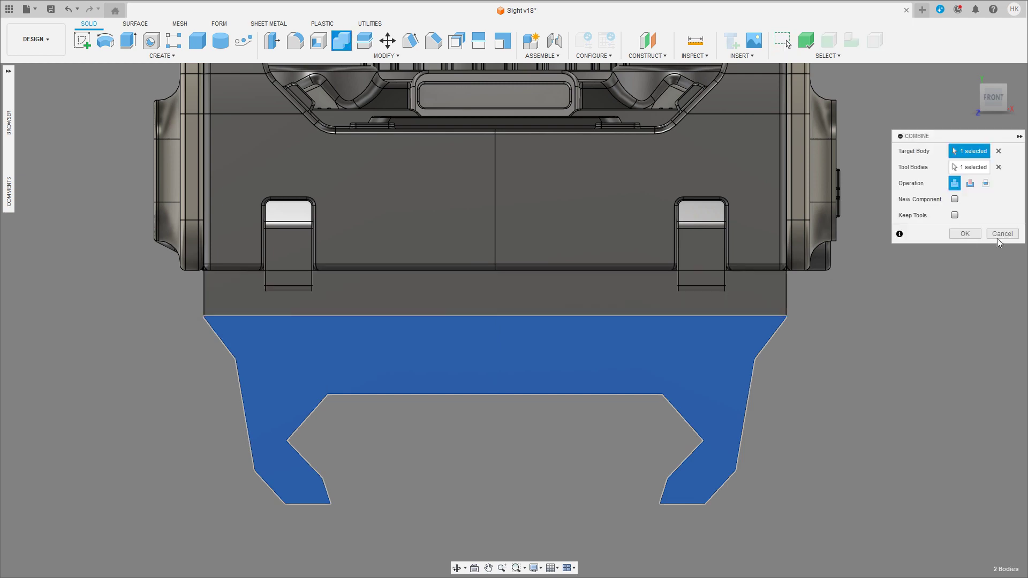
click(964, 234)
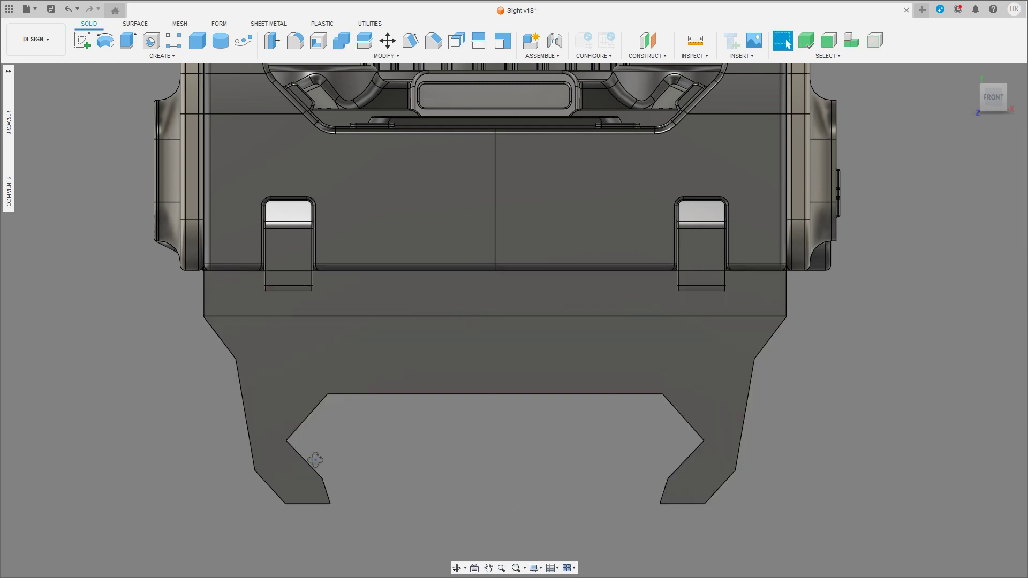
Step: Orbit to inspect the joined base's depth, underside and right side
mouse_move(339, 459)
shift+middle_down()
mouse_move(332, 447)
mouse_move(360, 445)
shift+middle_up()
right_click(332, 447)
key(Escape)
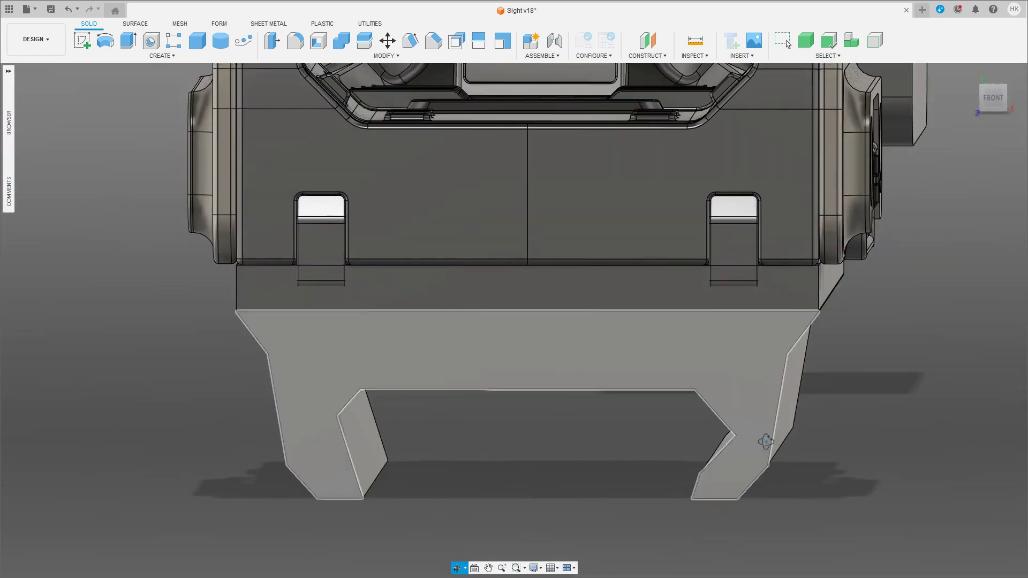
shift+middle_drag(817, 464, 777, 387)
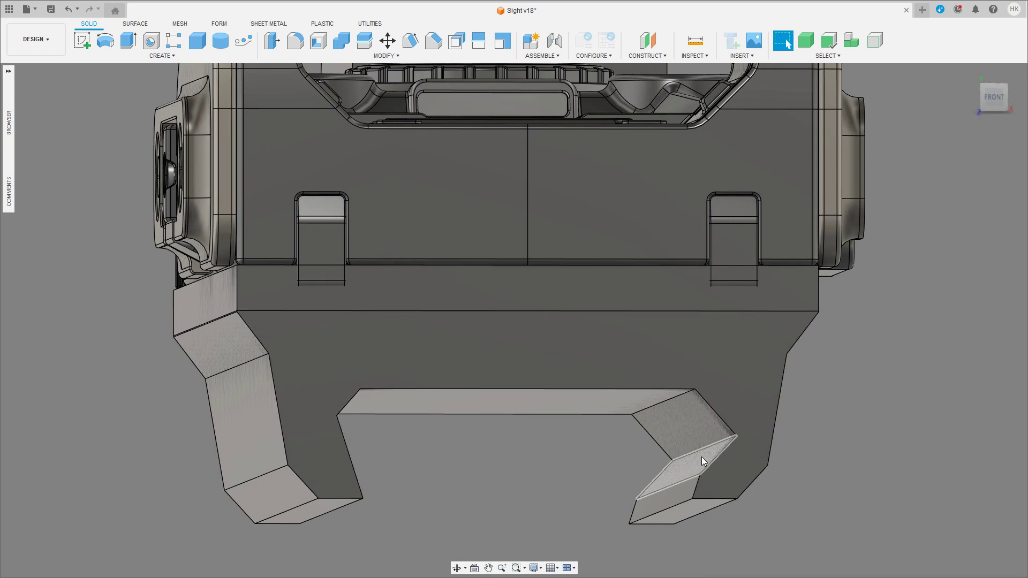
shift+middle_drag(700, 458, 688, 457)
Step: Tilt the right hook's foot face -6° about a pivot on its lower edge
shift+middle_drag(787, 44, 787, 45)
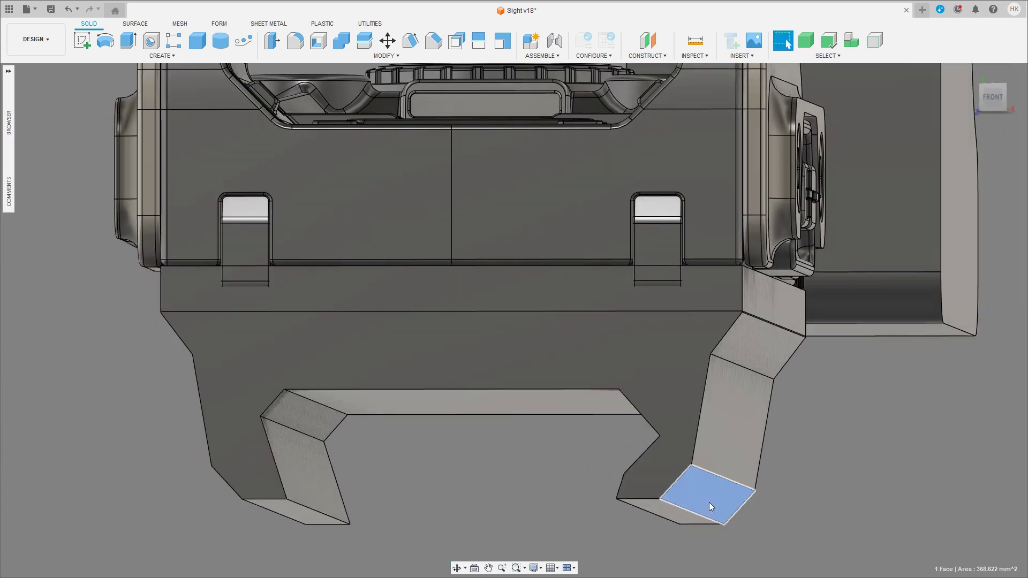
key(m)
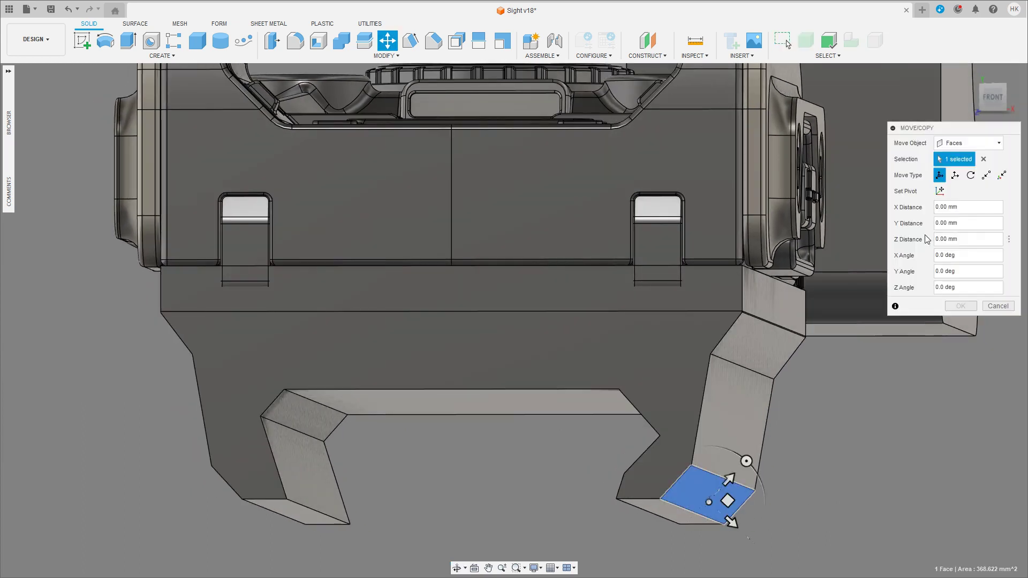
click(939, 191)
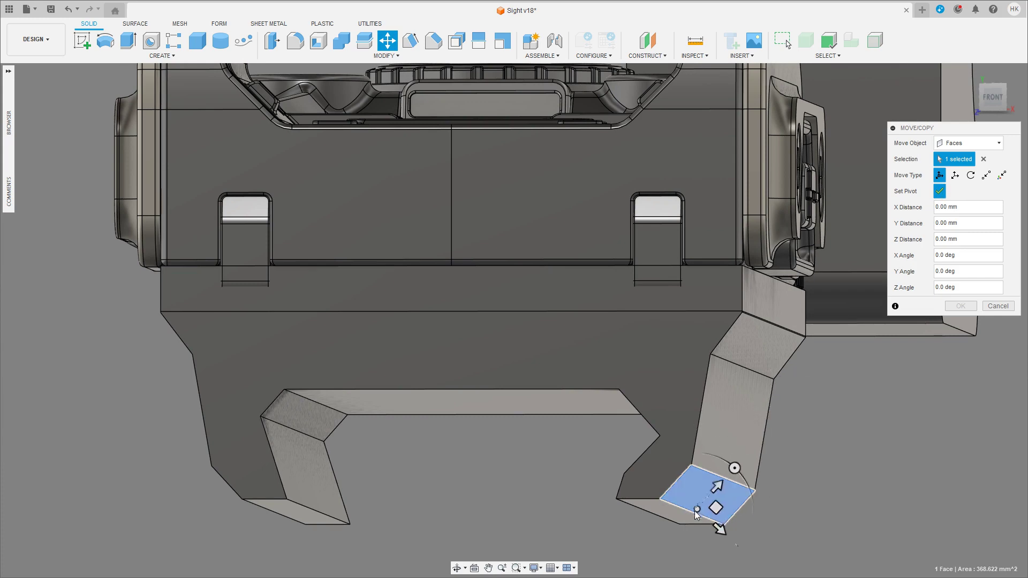
click(699, 513)
shift+middle_drag(767, 479, 782, 364)
click(940, 191)
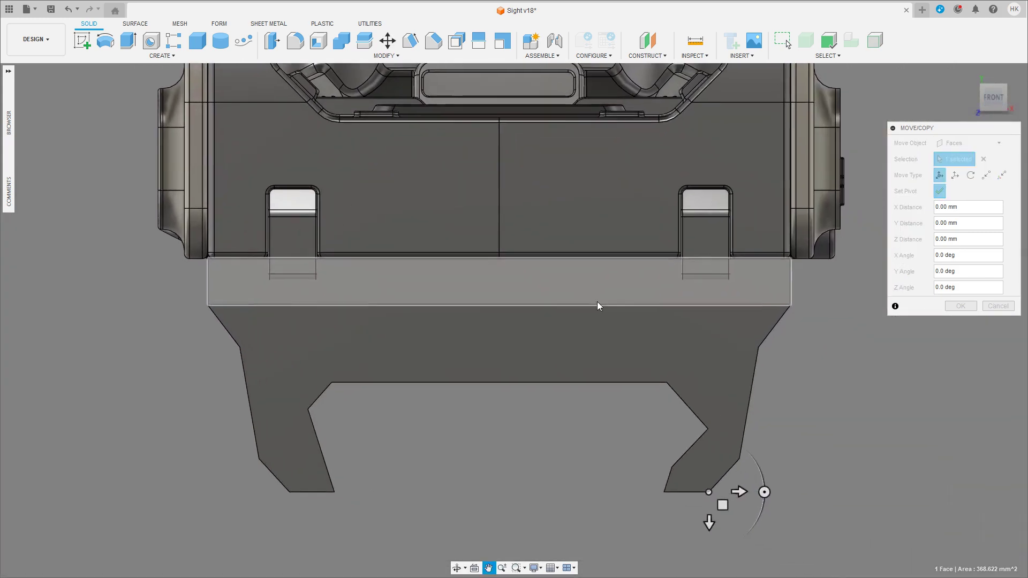
drag(759, 462, 757, 468)
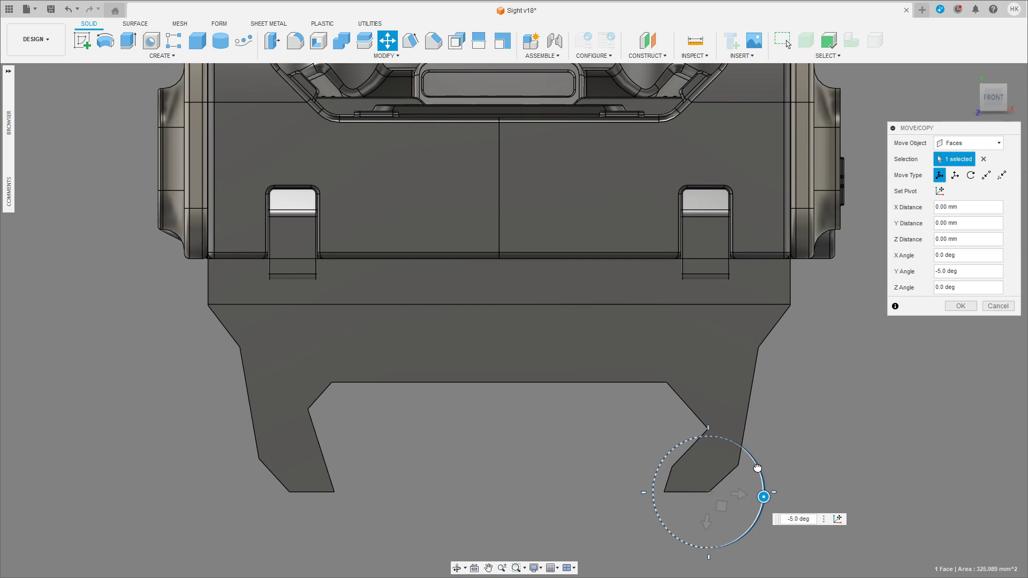
click(961, 305)
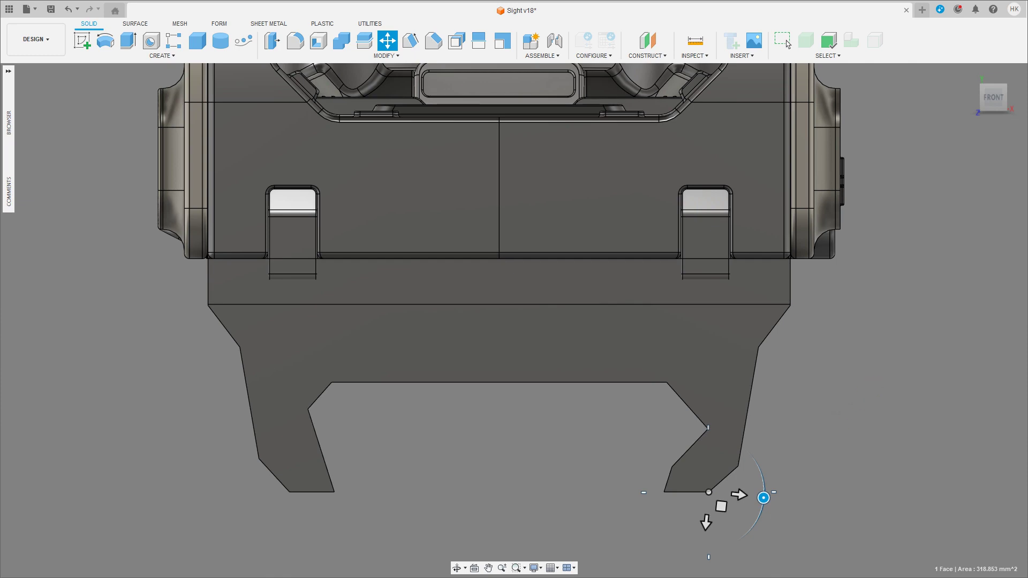
click(787, 44)
click(993, 98)
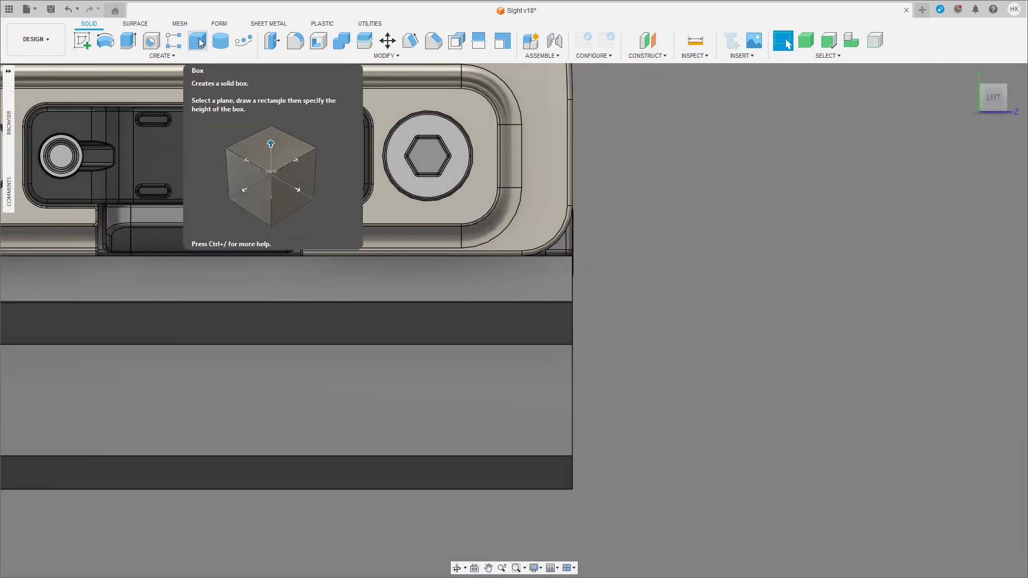
Step: Create a sketch on the side plane and begin a line at the base's rear edge
click(82, 40)
click(602, 214)
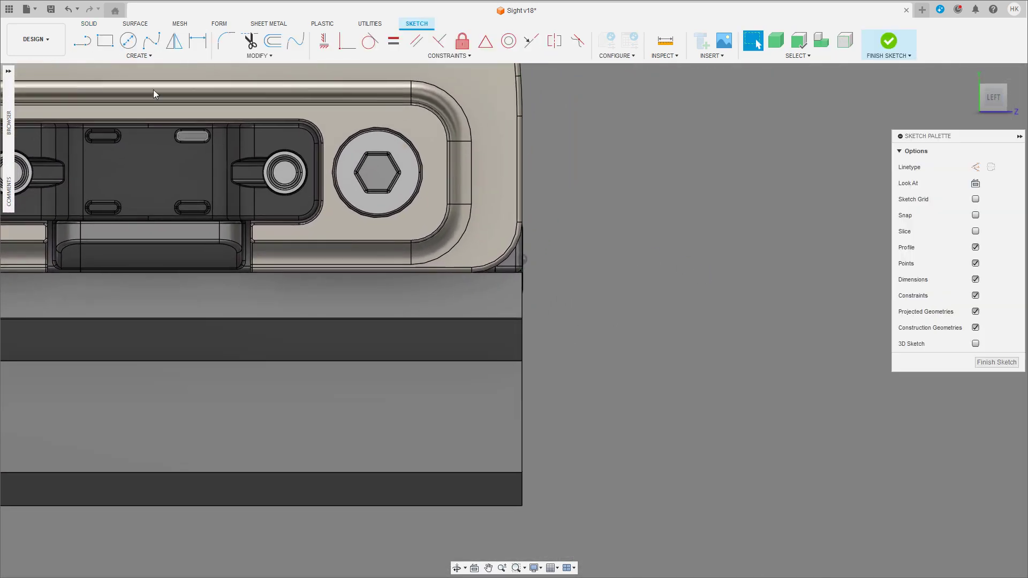
key(l)
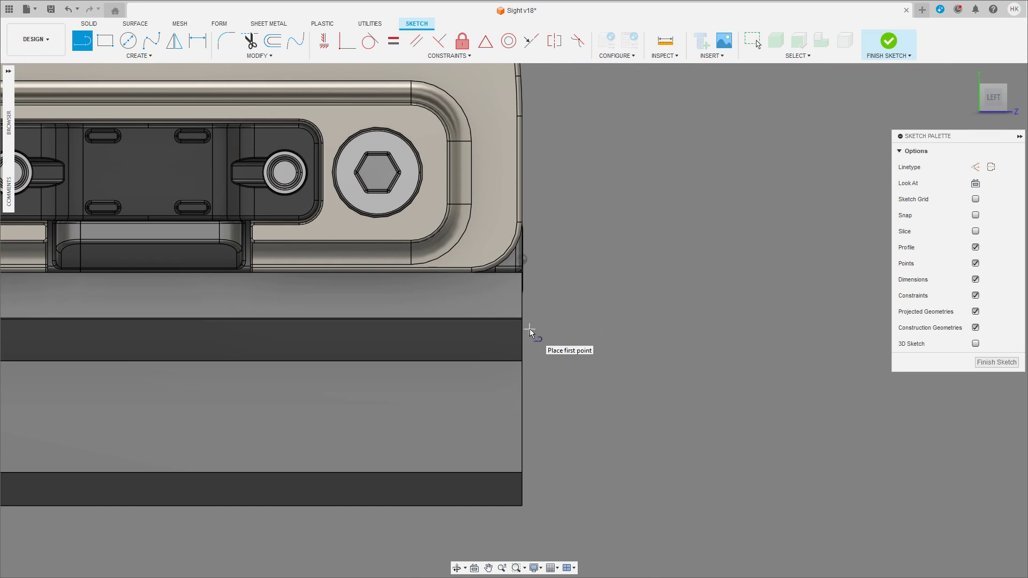
click(530, 329)
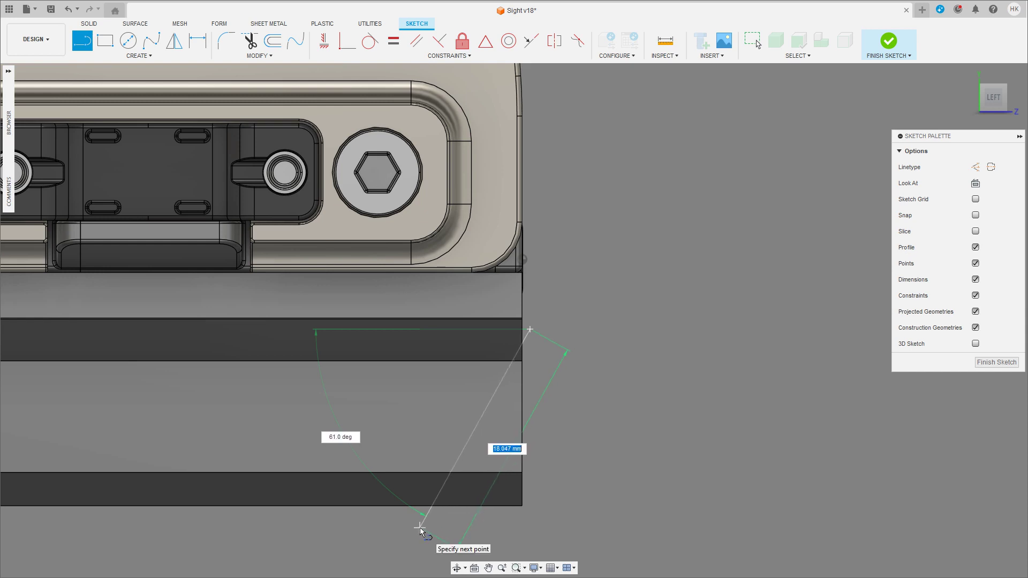
key(Tab)
Step: Complete the 60° line below the base and finish the sketch
text(60)
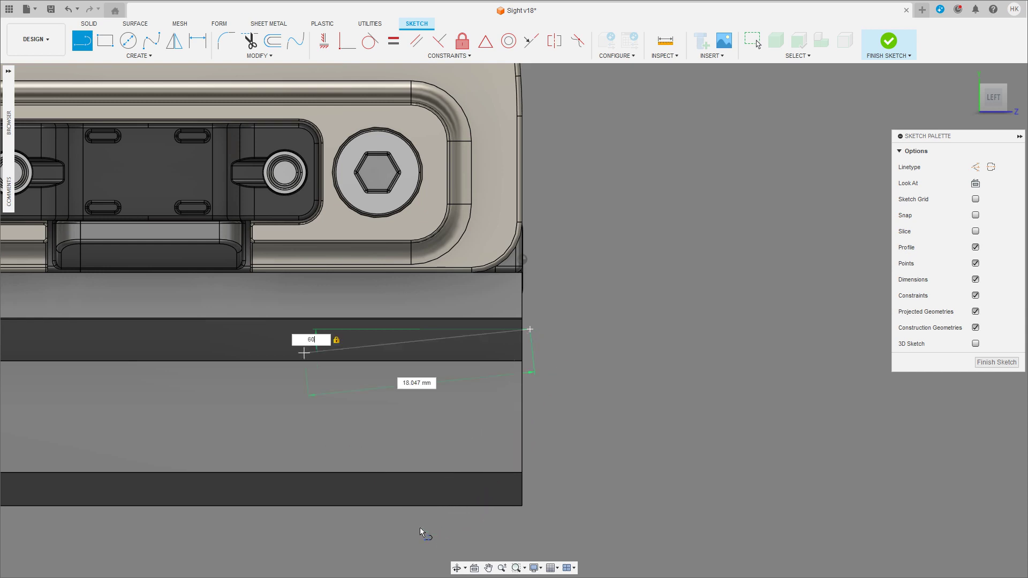
click(415, 530)
key(Escape)
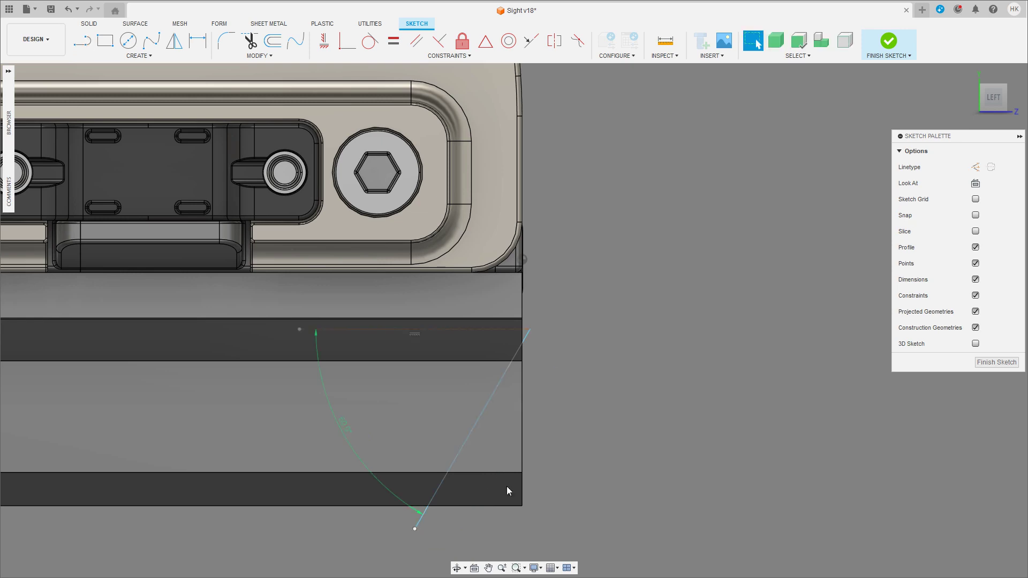
scroll(569, 454, down, 5)
scroll(634, 435, up, 3)
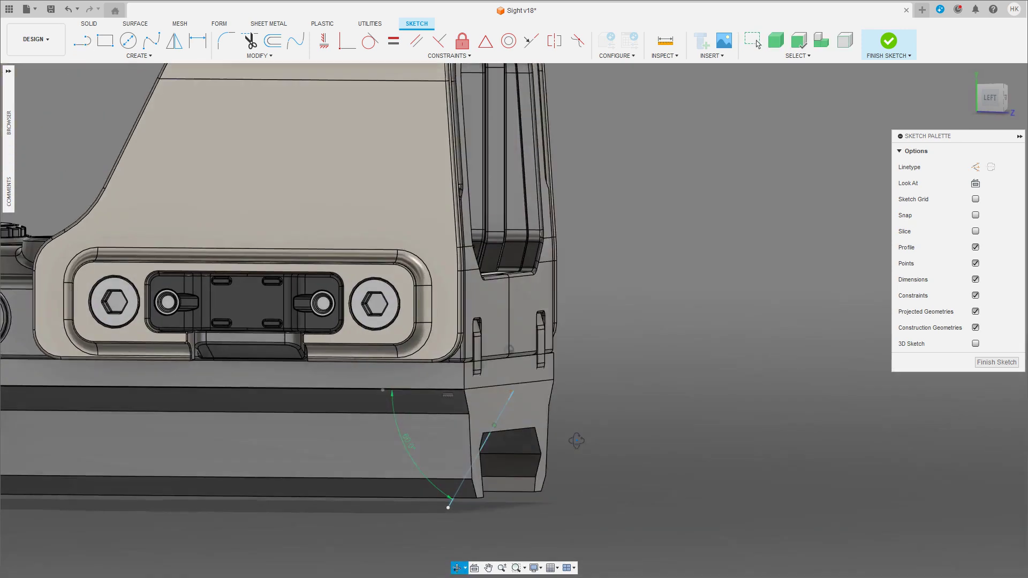
shift+middle_drag(634, 435, 629, 477)
click(888, 41)
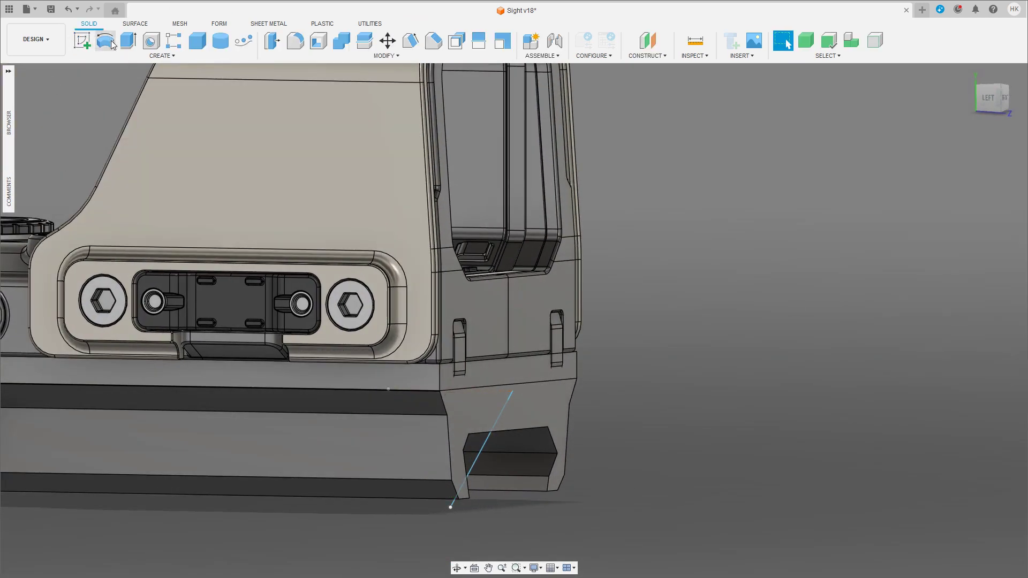
Step: Split the clamp base along the sketch line
click(364, 41)
click(550, 429)
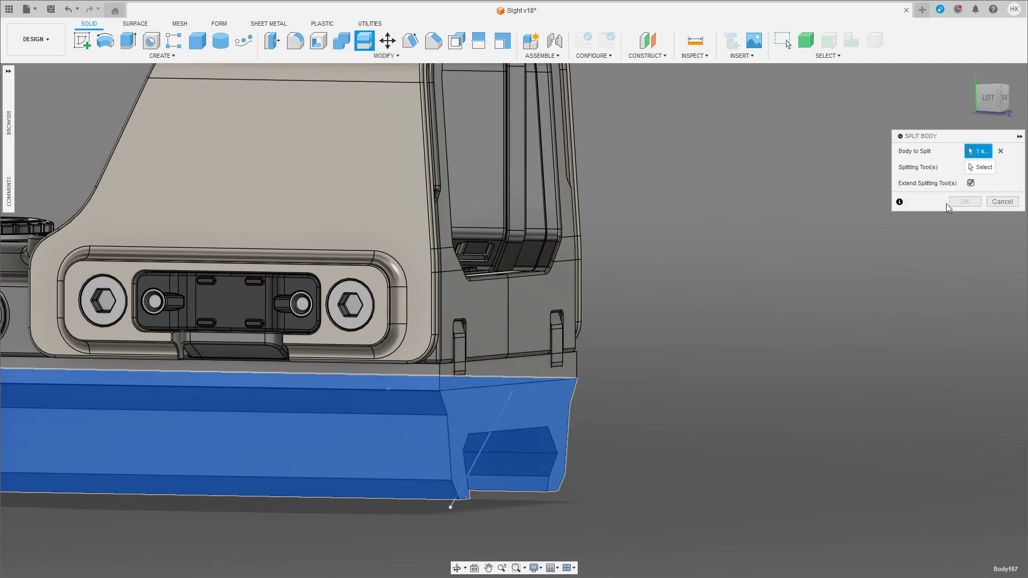
click(478, 460)
click(964, 202)
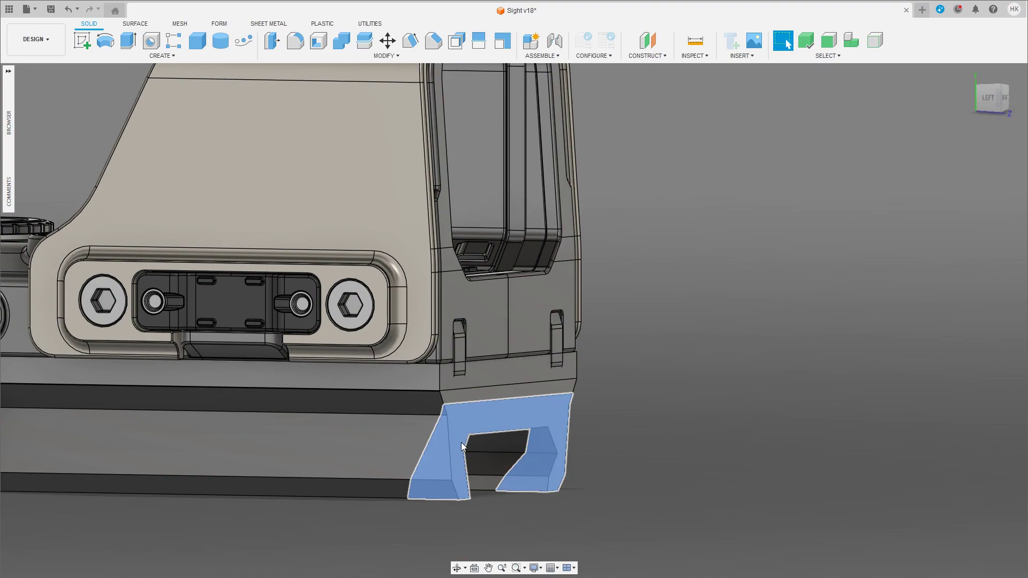
click(639, 413)
mouse_move(639, 413)
shift+middle_down()
mouse_move(598, 407)
mouse_move(609, 412)
shift+middle_up()
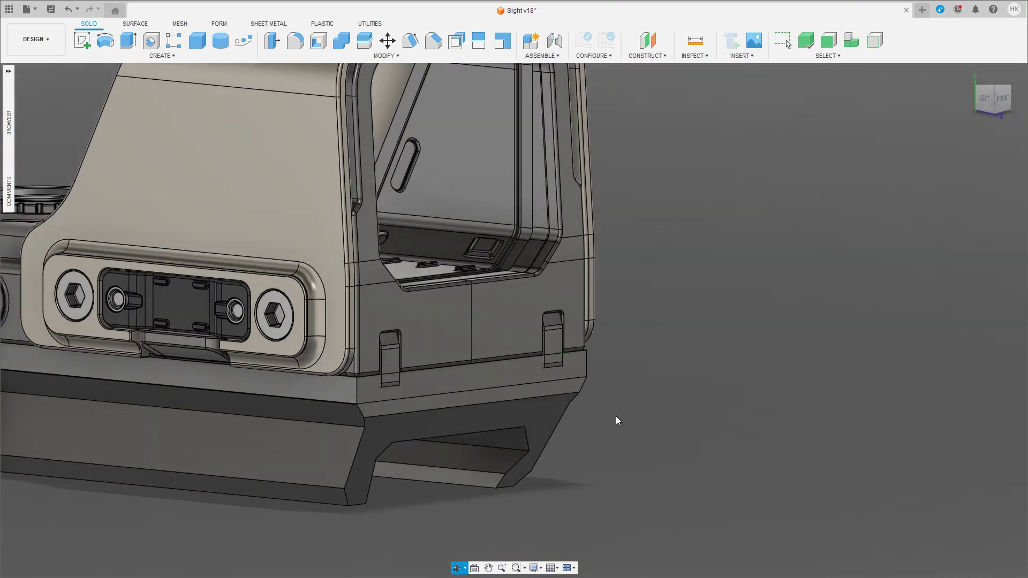
scroll(615, 416, up, 5)
scroll(504, 408, down, 2)
scroll(496, 409, up, 4)
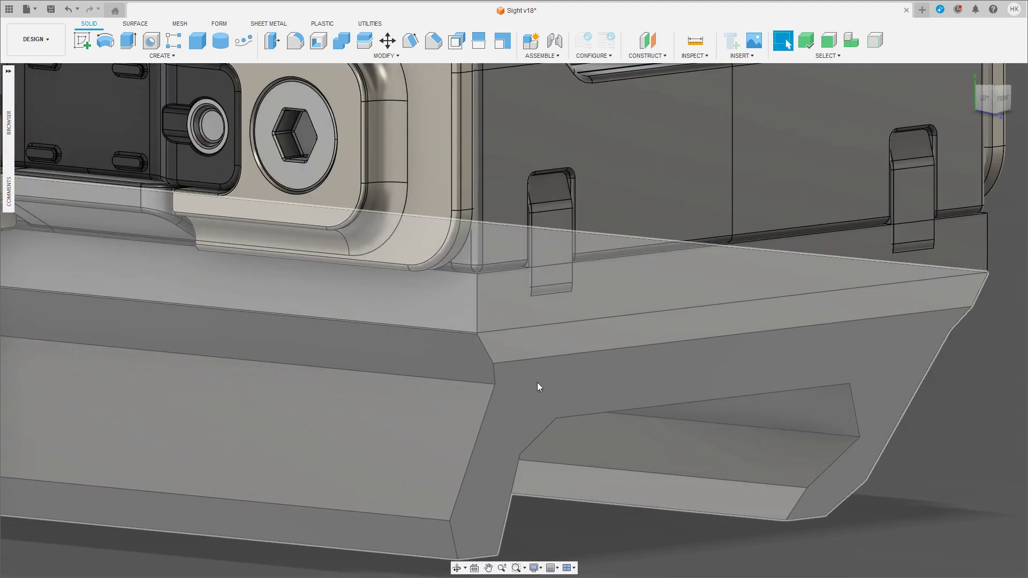
Step: Join the clamp base to the upper block as one body
click(341, 40)
click(683, 291)
click(683, 361)
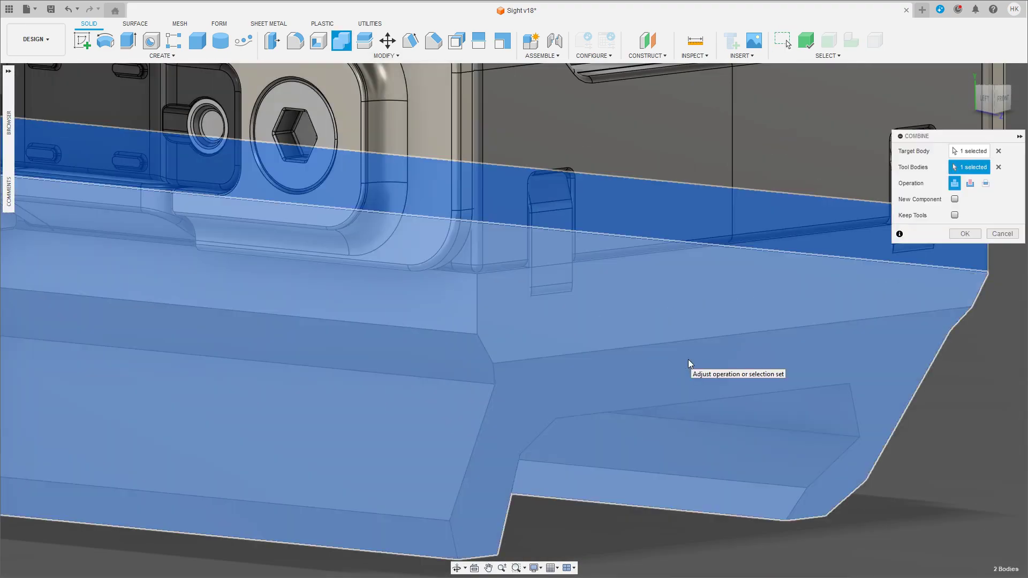
click(964, 234)
scroll(998, 380, down, 3)
mouse_move(997, 380)
shift+middle_down()
mouse_move(957, 488)
mouse_move(786, 489)
mouse_move(893, 487)
mouse_move(884, 491)
mouse_move(790, 430)
mouse_move(505, 440)
shift+middle_up()
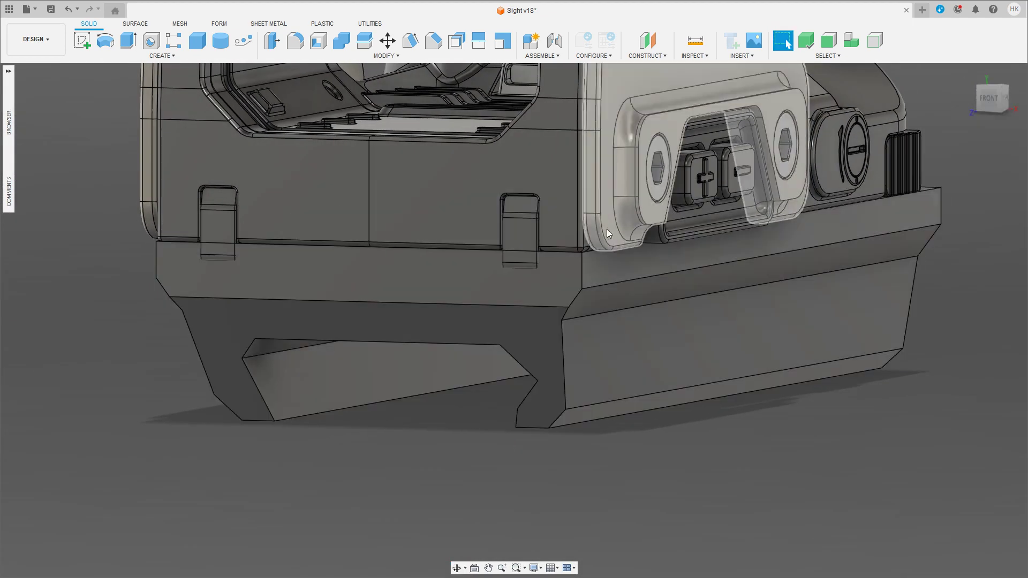
Step: Draw an 11.631 × 5.392 × 1 mm box on the clamp base's front as a new body
shift+middle_drag(696, 161, 863, 86)
click(992, 101)
click(82, 41)
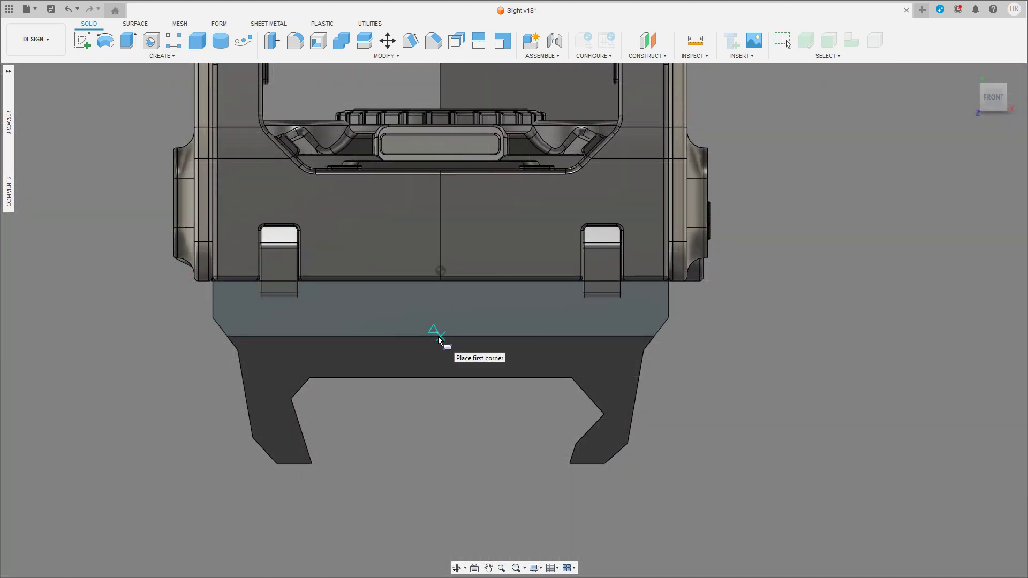
click(439, 336)
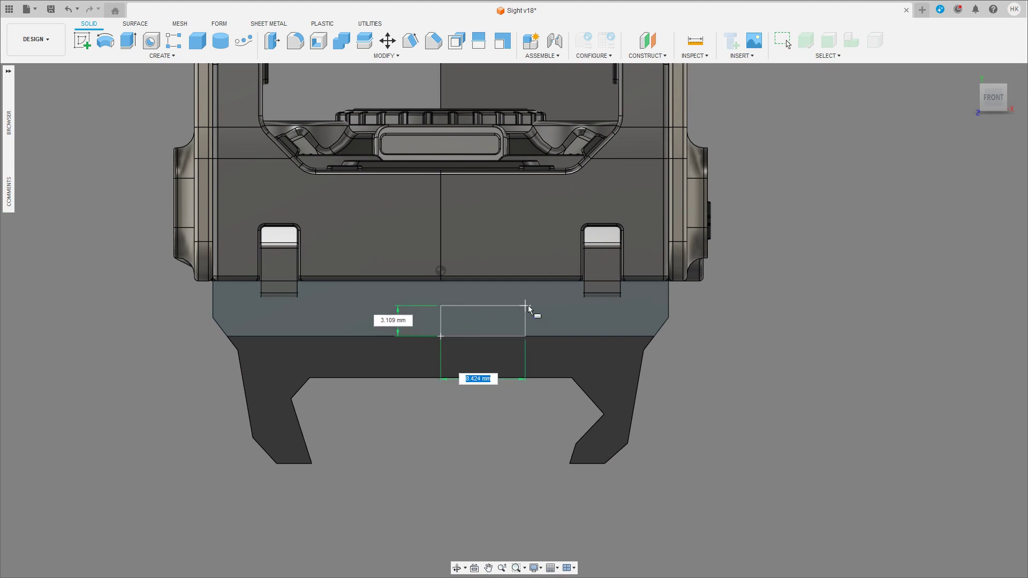
click(555, 304)
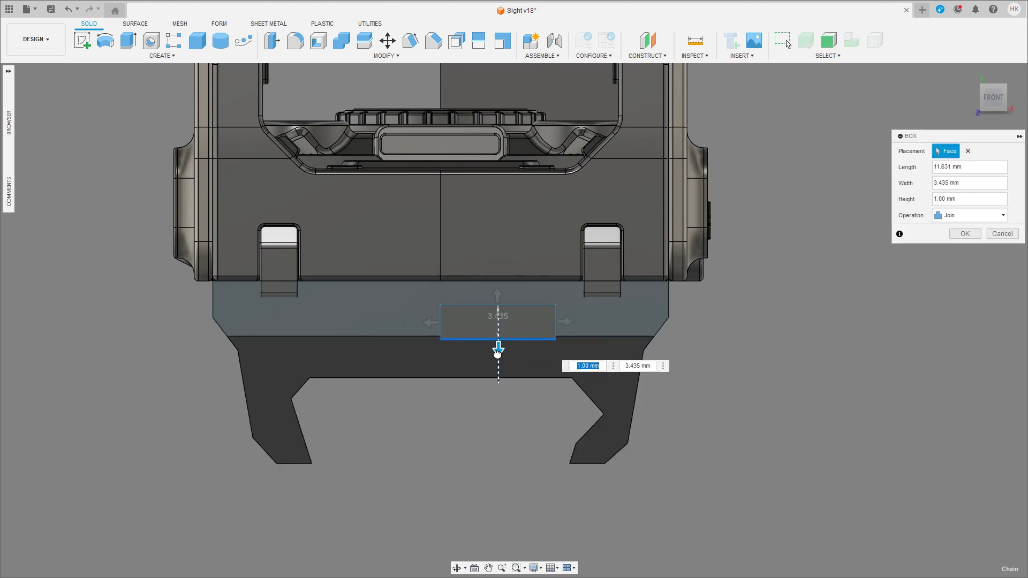
drag(497, 351, 502, 375)
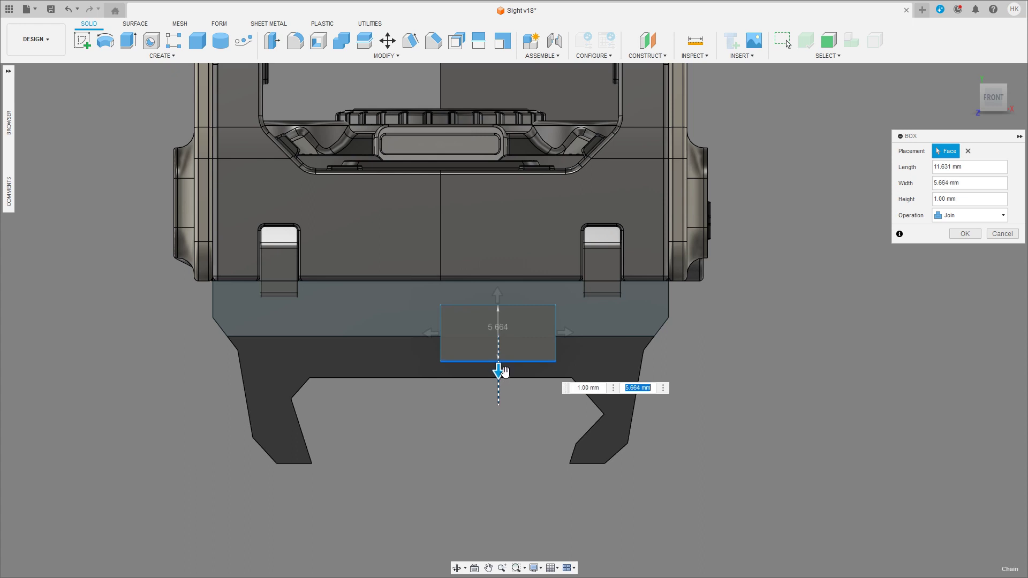
drag(497, 294, 497, 296)
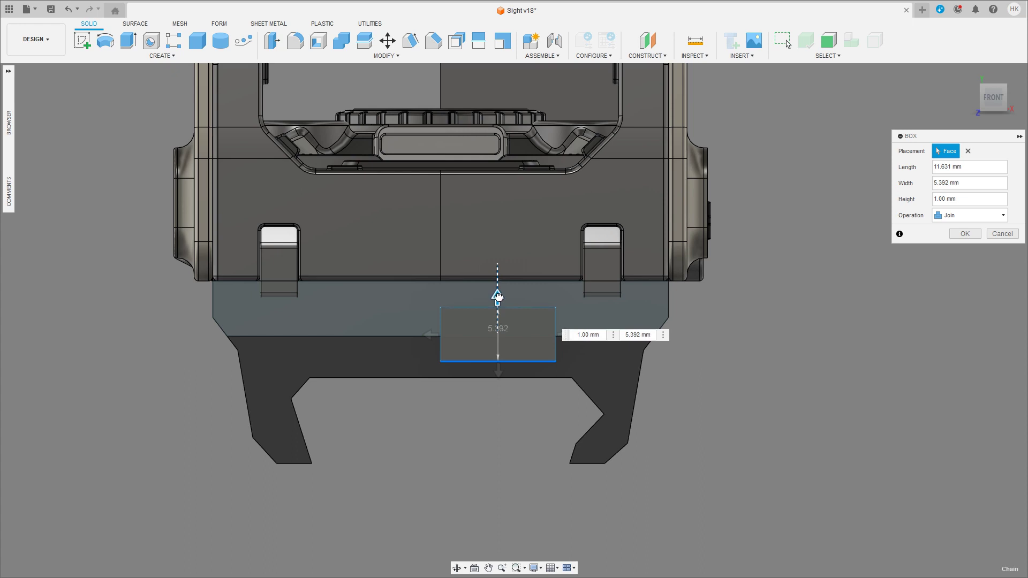
click(971, 216)
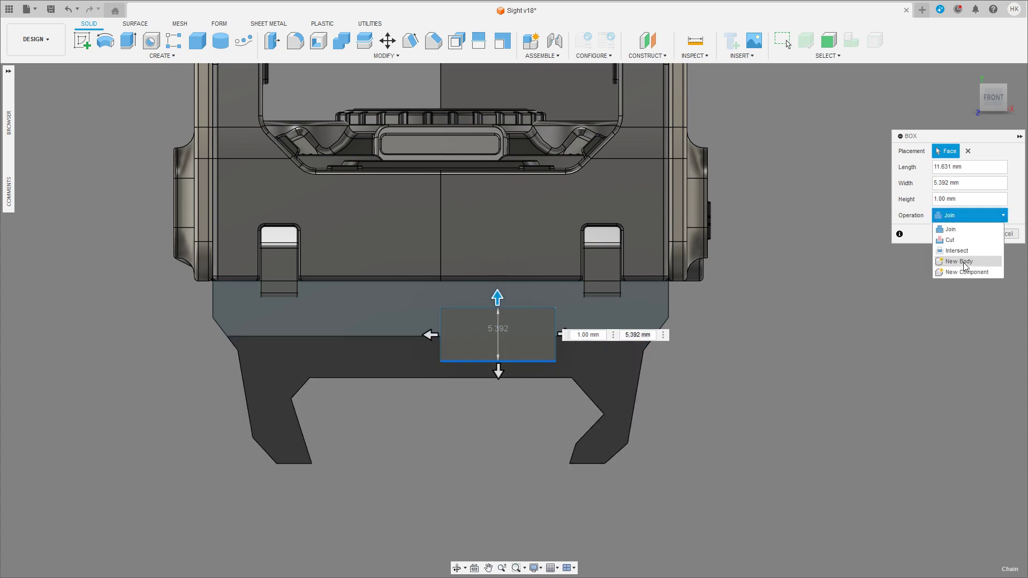
click(961, 262)
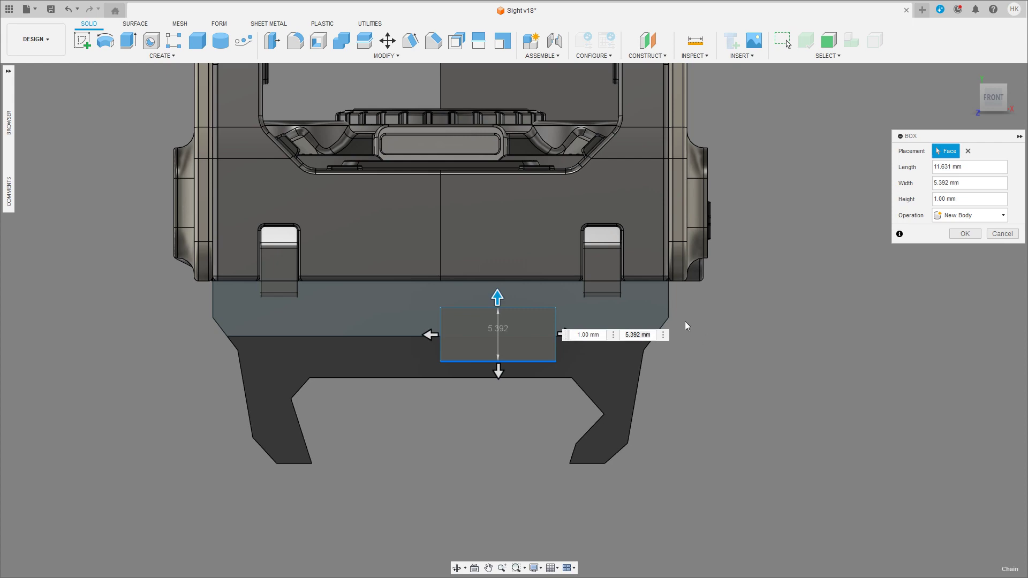
shift+middle_drag(686, 322, 707, 328)
Step: Create the box body and orbit in to inspect it
click(964, 234)
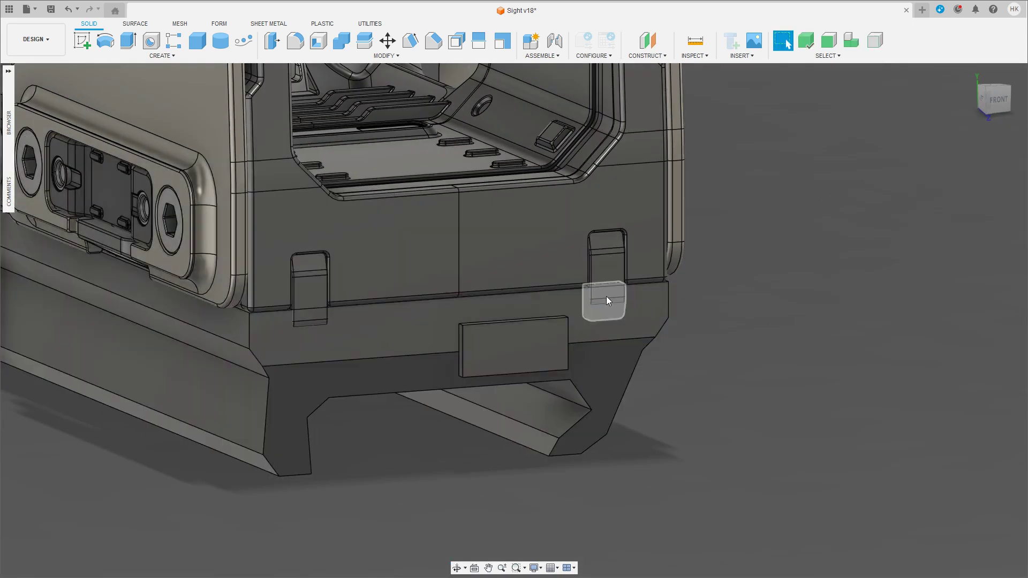
shift+middle_drag(606, 296, 595, 294)
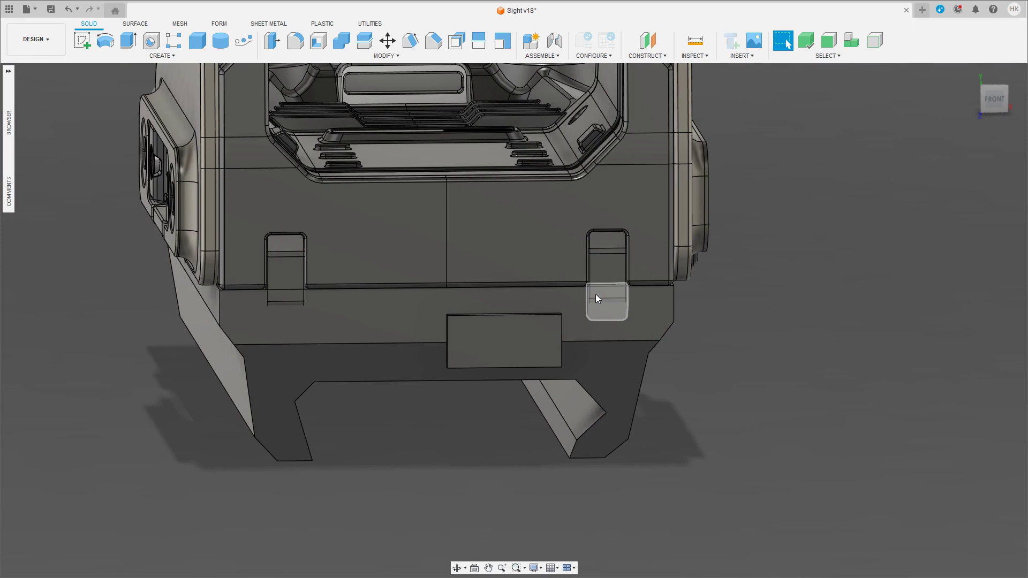
mouse_move(595, 294)
shift+middle_down()
mouse_move(567, 362)
mouse_move(699, 387)
mouse_move(446, 359)
shift+middle_up()
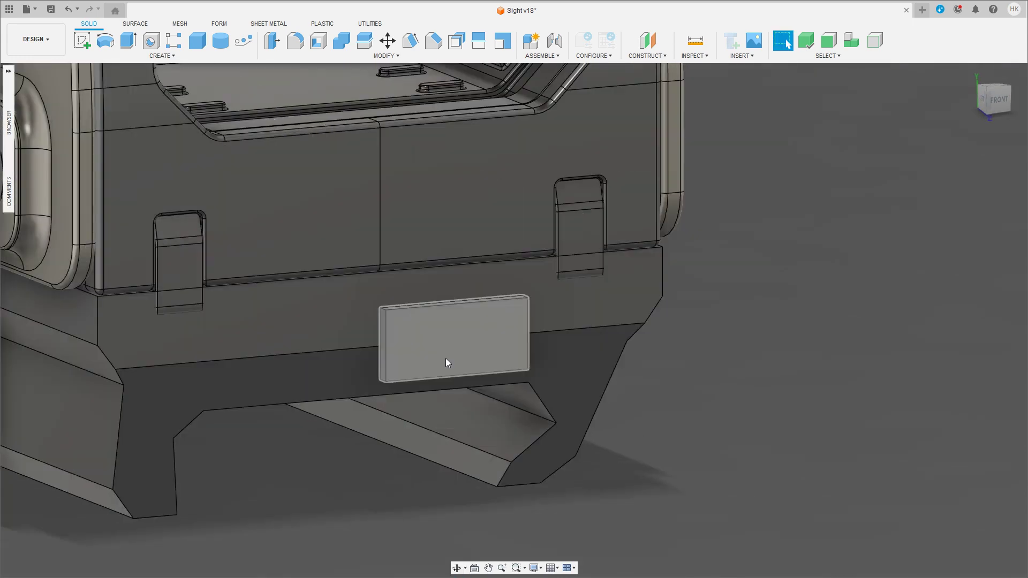
Step: Mirror the box across the model's centre plane, joining both halves
click(445, 358)
click(383, 347)
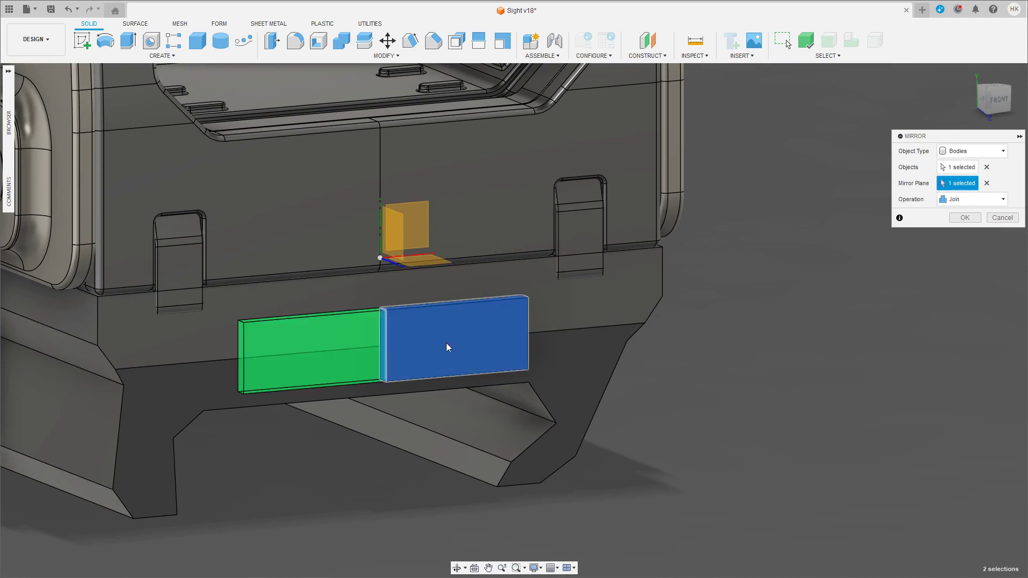
click(965, 219)
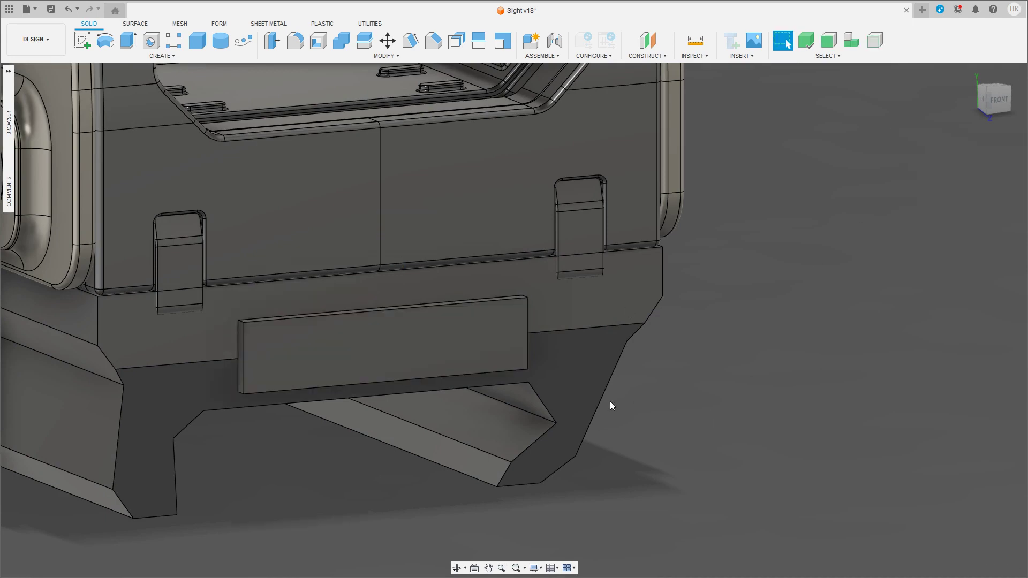
shift+middle_drag(609, 400, 559, 275)
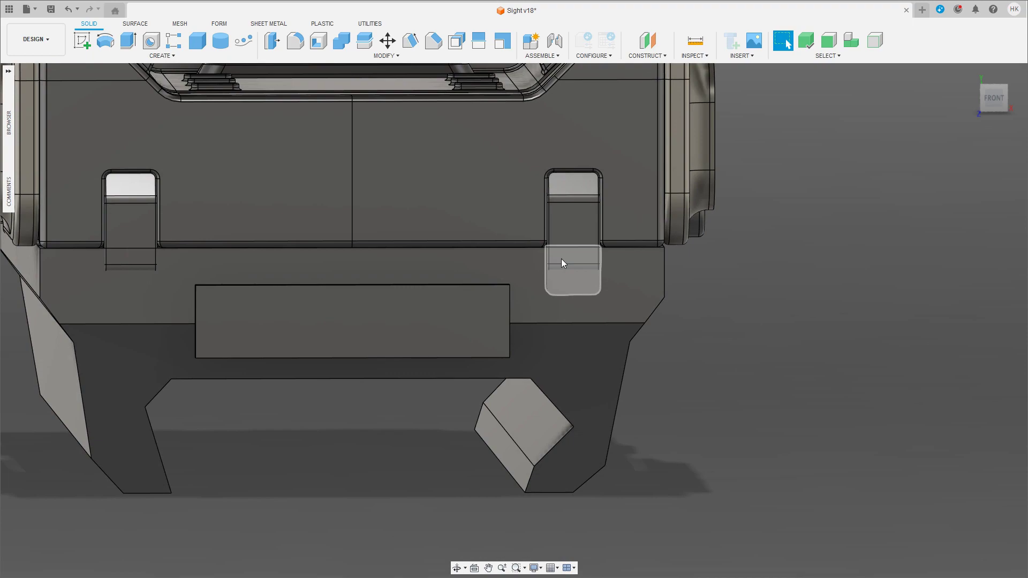
mouse_move(561, 259)
shift+middle_down()
mouse_move(742, 389)
mouse_move(736, 342)
mouse_move(780, 356)
mouse_move(671, 351)
shift+middle_up()
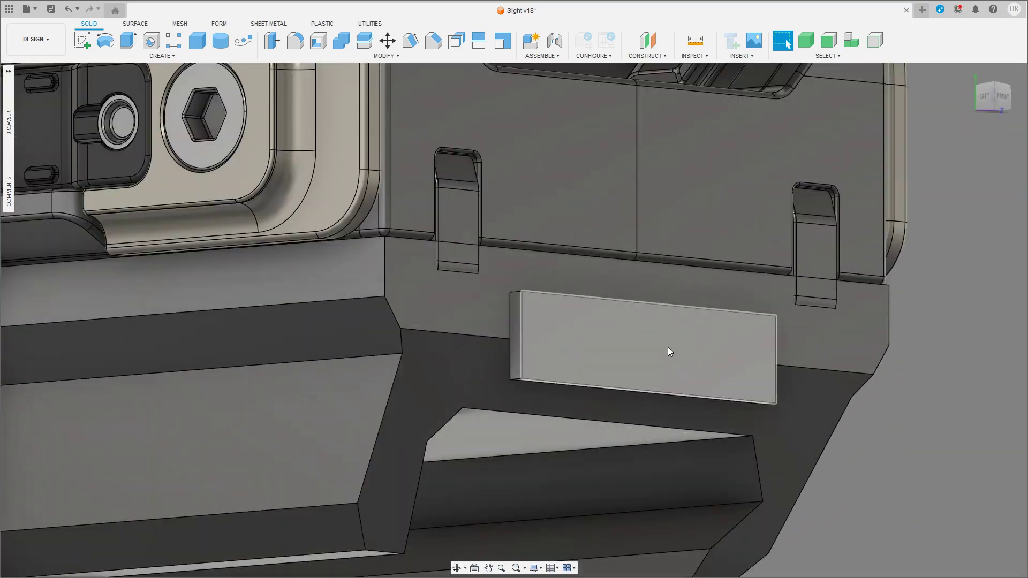
Step: Extend the block's front face 8.196 mm and slide the block deeper into the clamp base
click(668, 352)
key(m)
shift+middle_drag(694, 345, 696, 353)
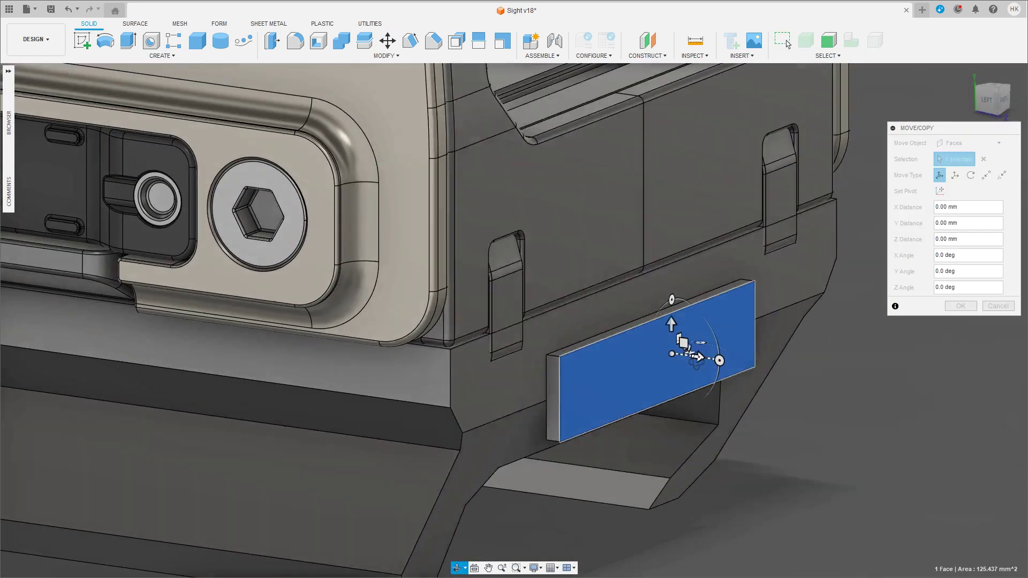
drag(696, 356, 851, 396)
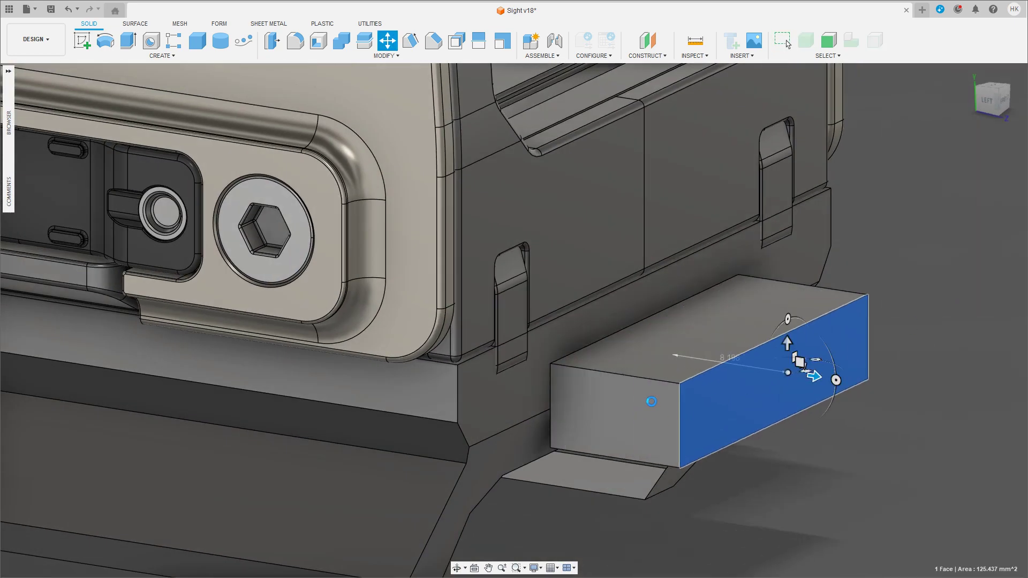
key(Return)
click(693, 403)
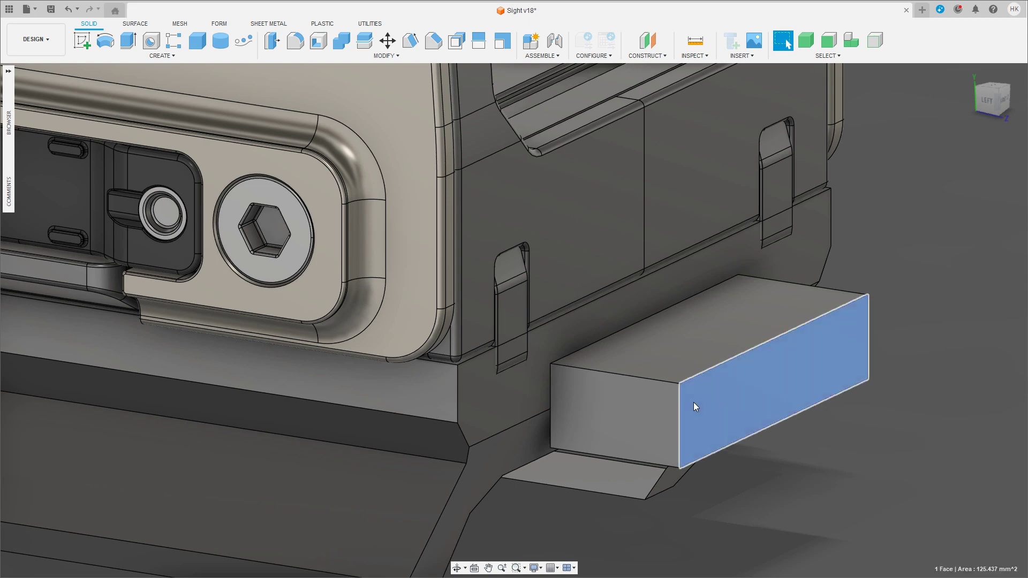
mouse_move(693, 403)
middle_down()
mouse_move(696, 376)
mouse_move(684, 373)
middle_up()
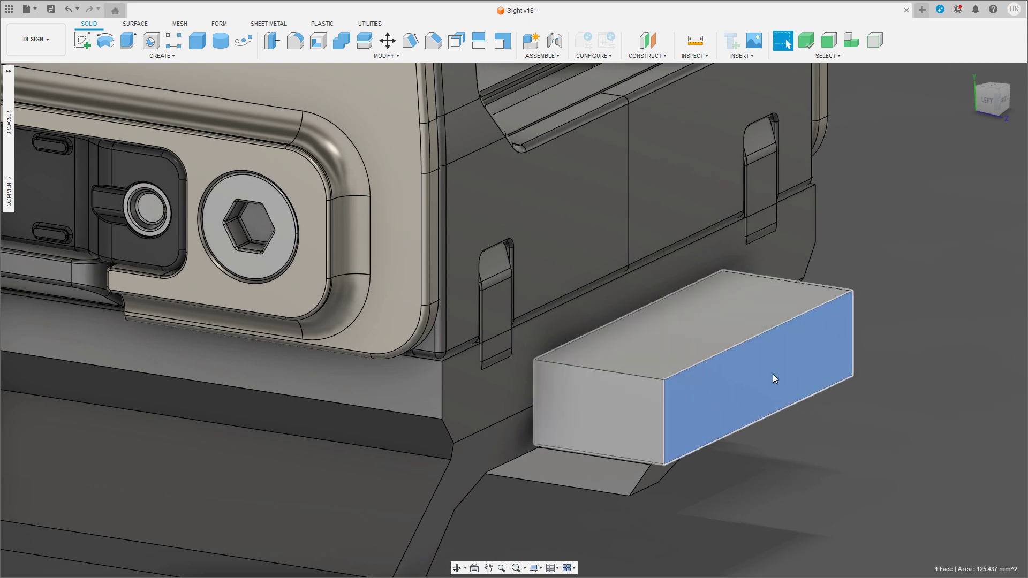
key(m)
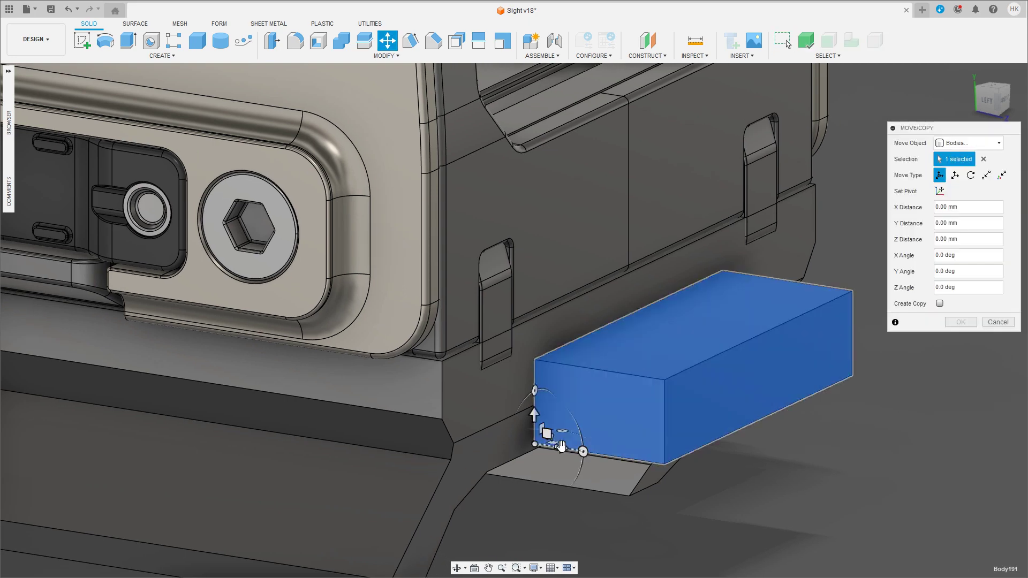
drag(557, 441, 458, 428)
click(964, 324)
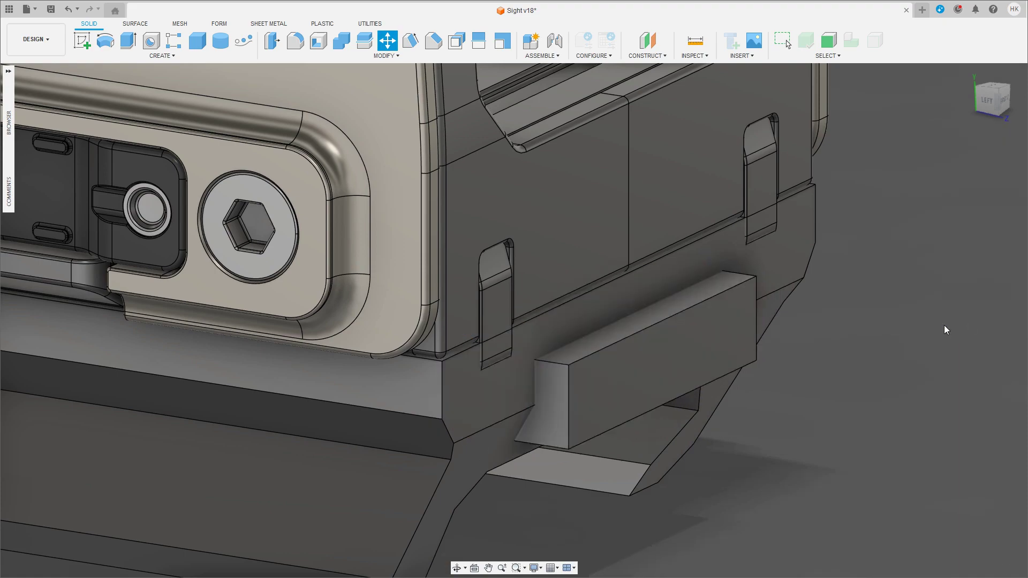
Step: Combine with Cut, using the clamp base as target and the block as tool body
click(341, 40)
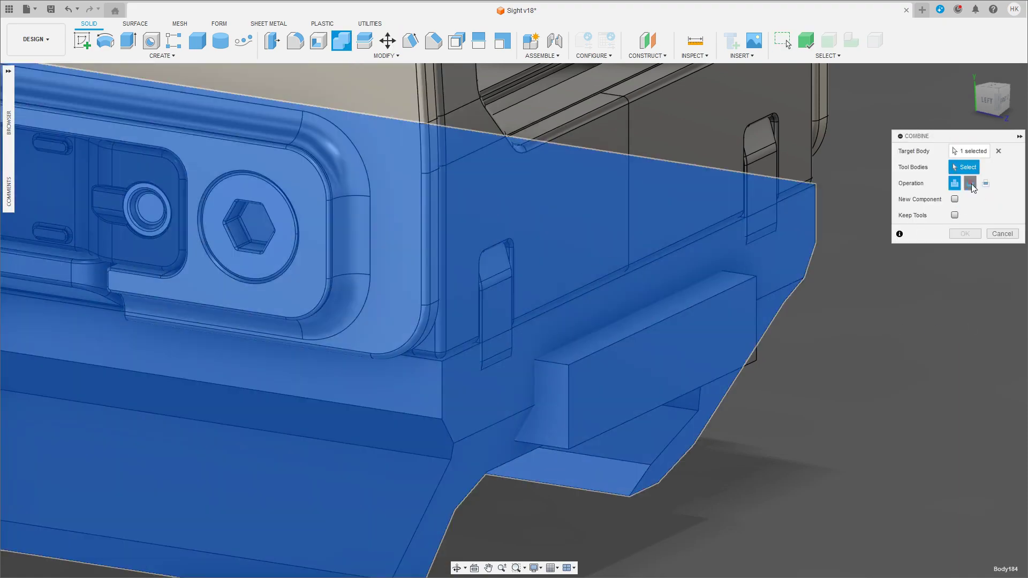
click(970, 183)
click(696, 355)
key(Return)
mouse_move(750, 356)
shift+middle_down()
mouse_move(863, 335)
mouse_move(814, 320)
mouse_move(859, 365)
mouse_move(769, 411)
mouse_move(500, 294)
mouse_move(512, 313)
mouse_move(471, 301)
mouse_move(518, 319)
mouse_move(835, 367)
mouse_move(828, 377)
mouse_move(797, 370)
shift+middle_up()
scroll(860, 365, down, 3)
scroll(860, 364, up, 2)
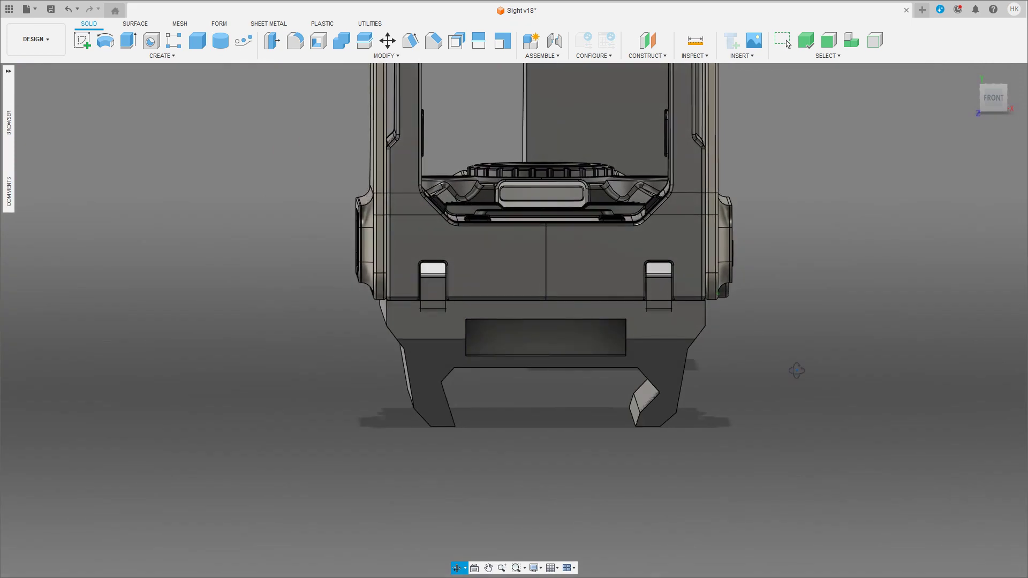
Step: Lower the flat underside face between the clamp legs by 1.02 mm
key(Escape)
scroll(690, 393, up, 2)
scroll(457, 419, up, 5)
click(446, 416)
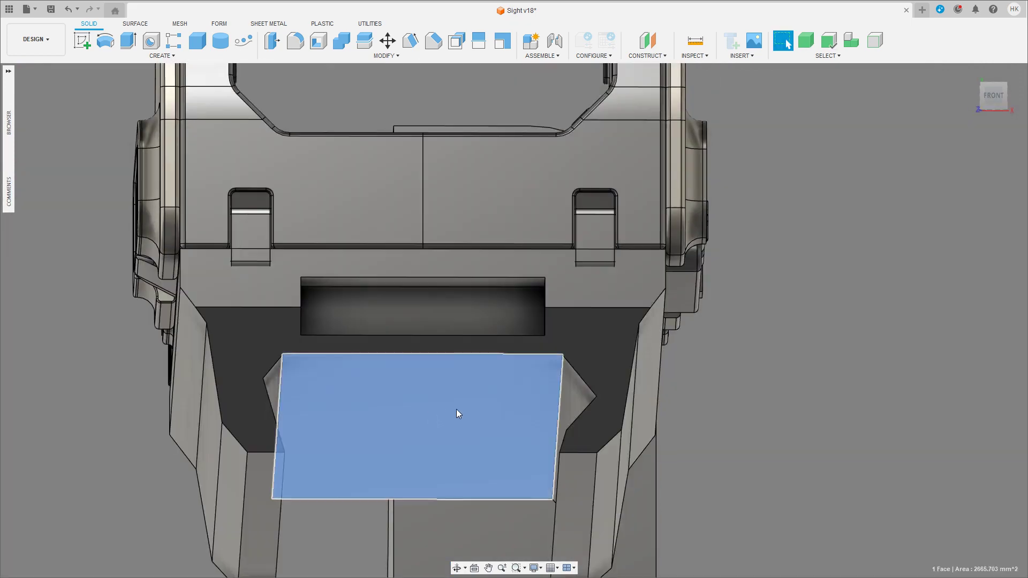
key(m)
click(993, 95)
drag(436, 348, 434, 361)
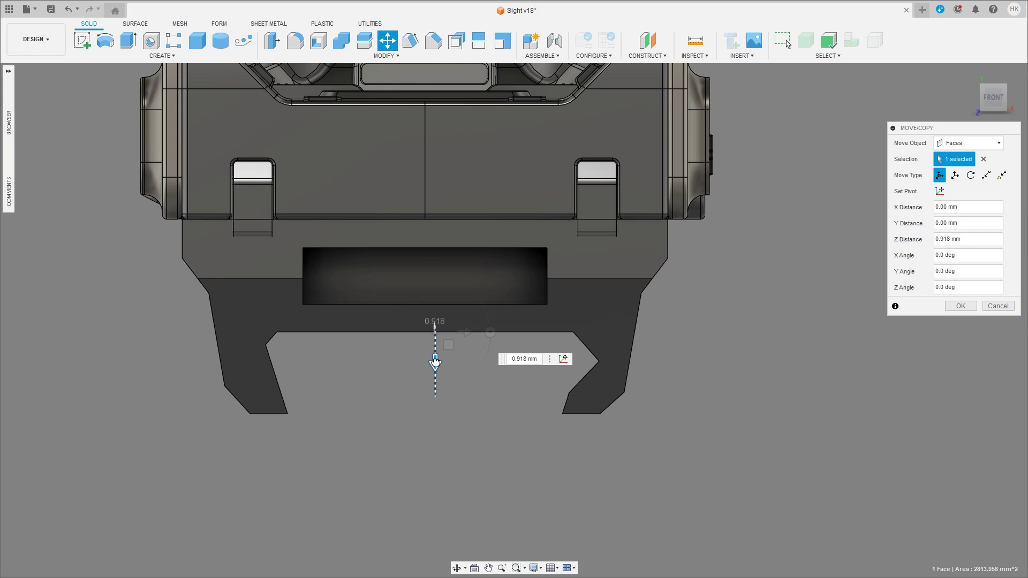
drag(436, 362, 436, 363)
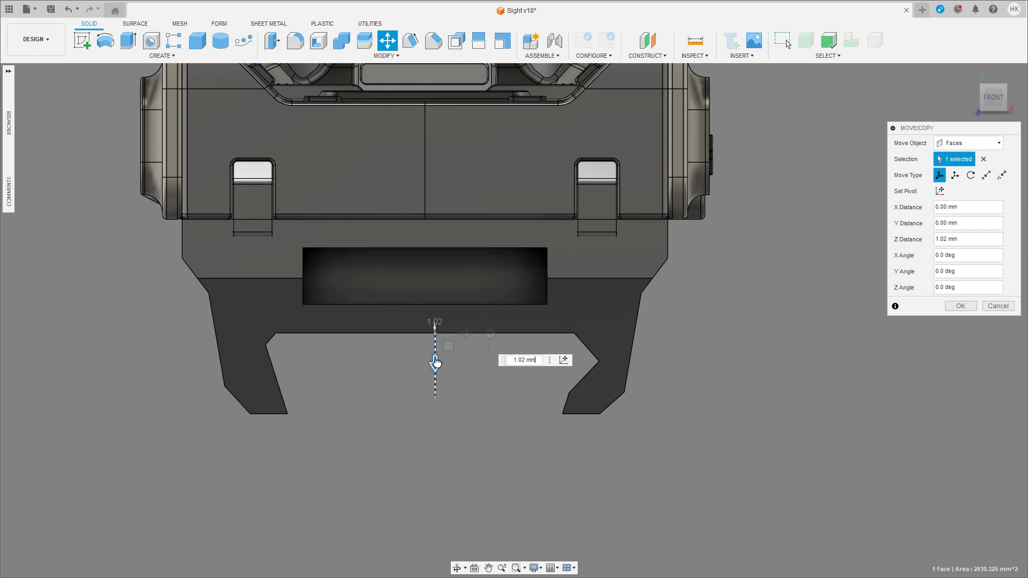
click(960, 306)
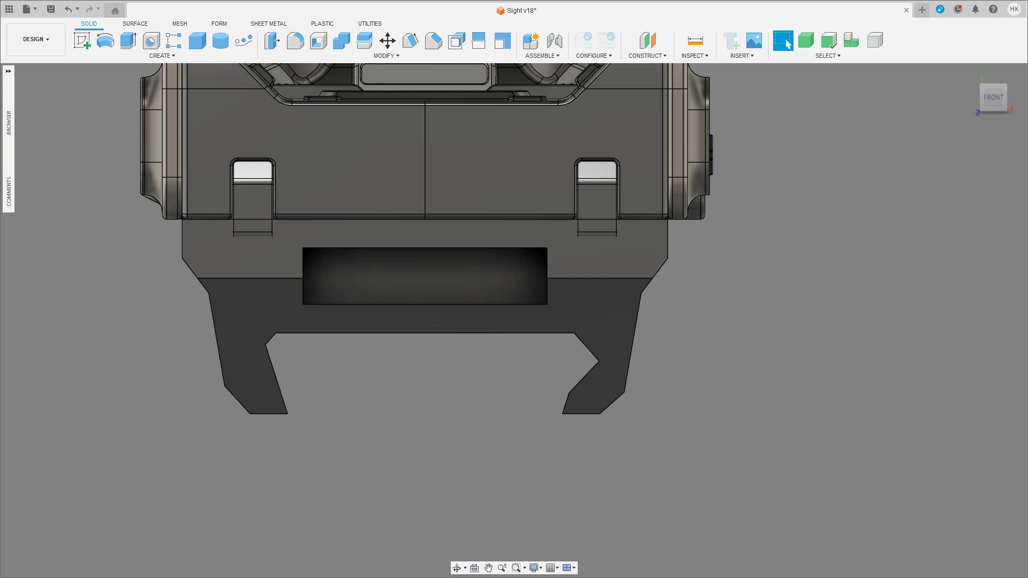
Step: Offset the right hook's angled face about -0.75 mm and tilt it about -6.5°
scroll(667, 400, up, 3)
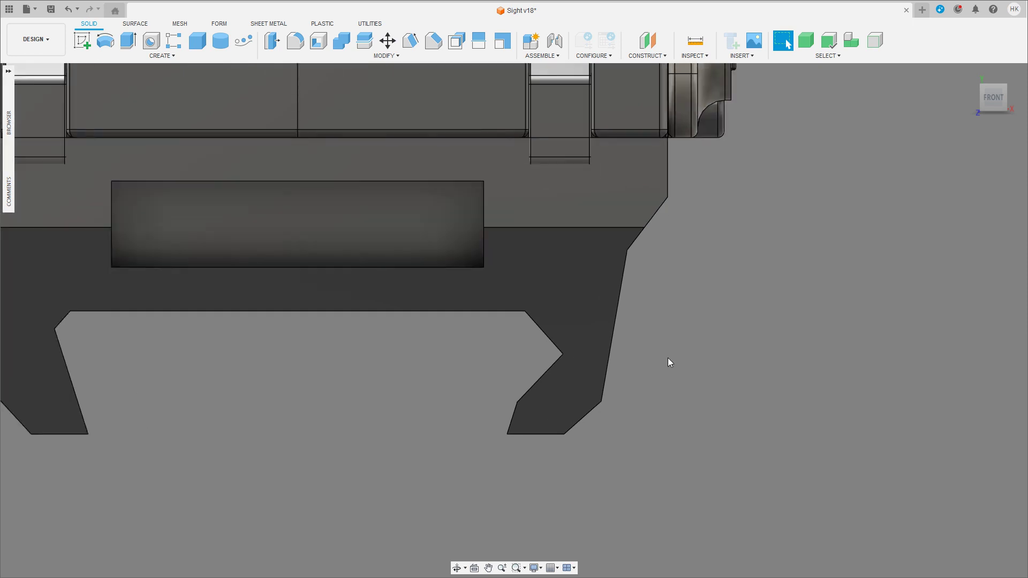
mouse_move(667, 357)
shift+middle_down()
mouse_move(674, 352)
mouse_move(642, 312)
mouse_move(562, 309)
shift+middle_up()
click(543, 355)
key(m)
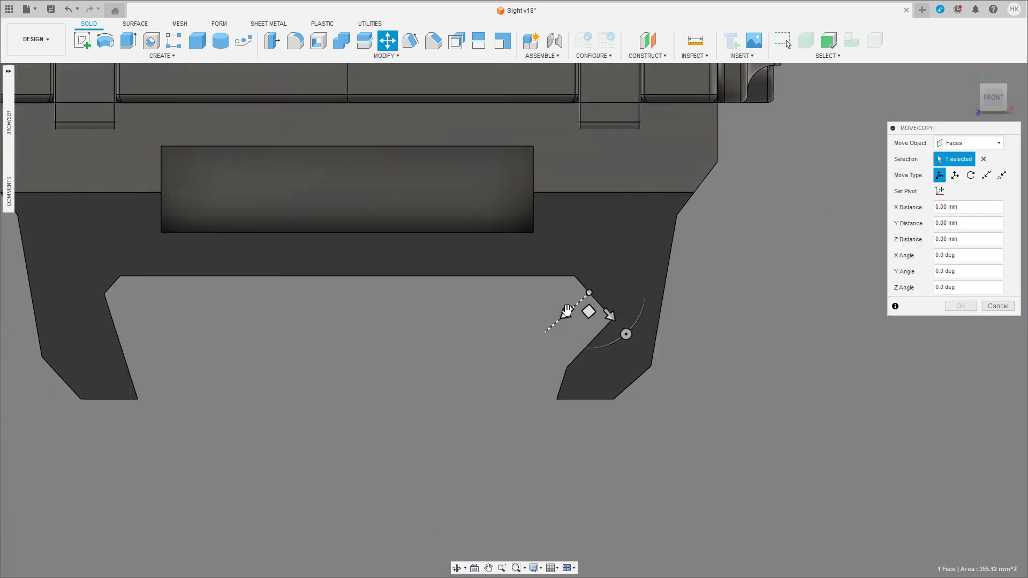
drag(561, 313, 535, 327)
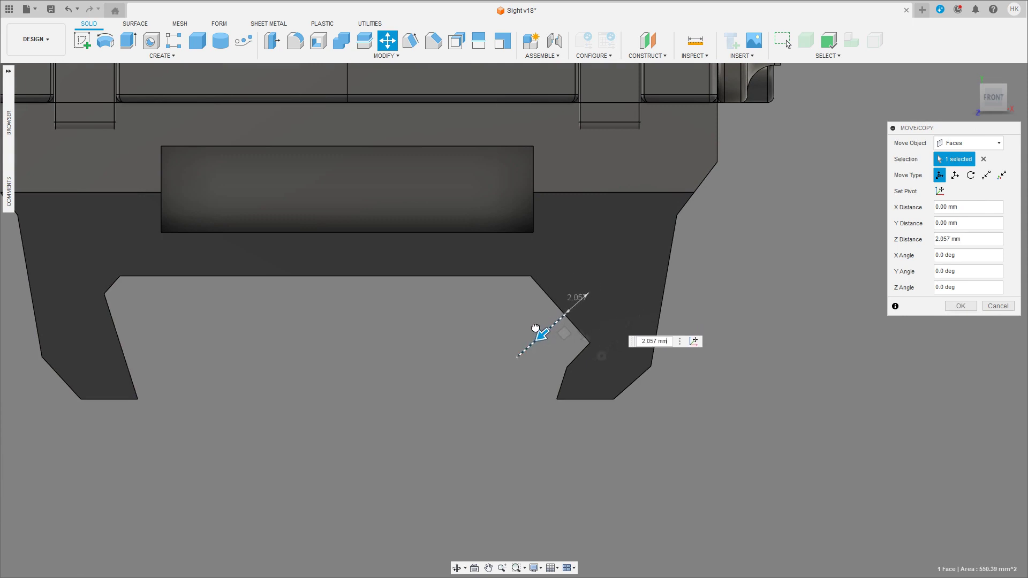
drag(535, 327, 534, 337)
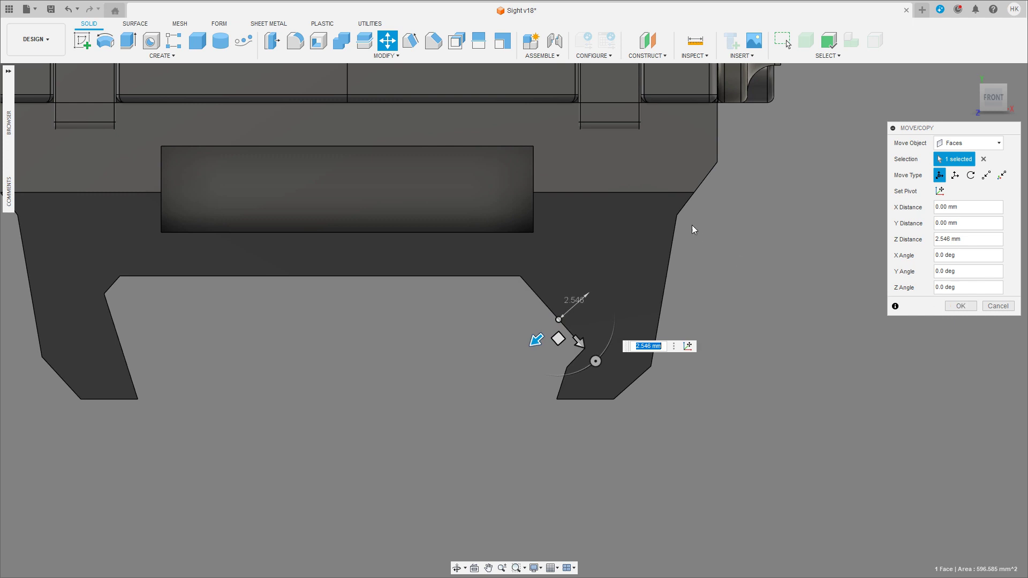
middle_drag(692, 230, 694, 284)
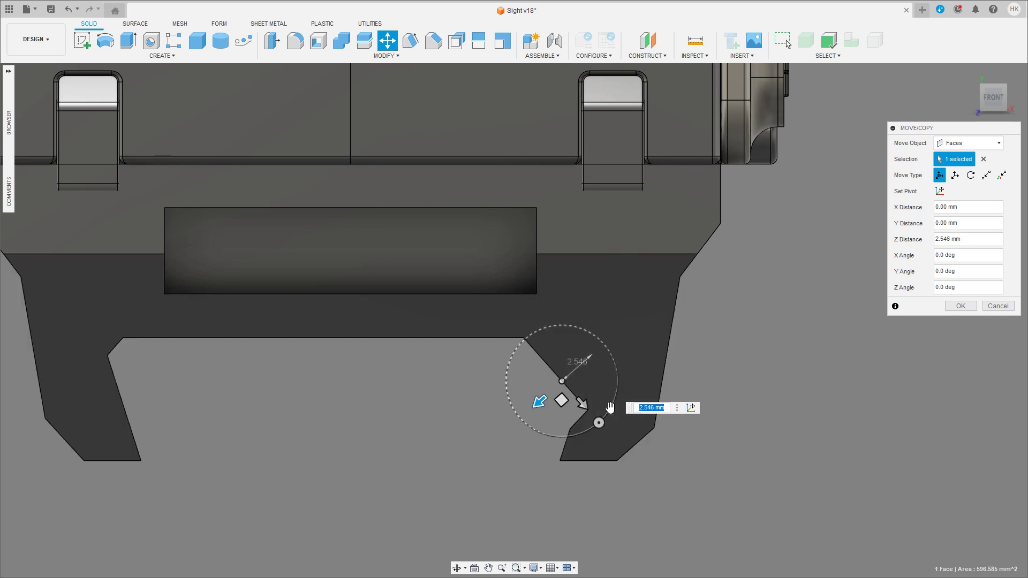
drag(541, 403, 550, 395)
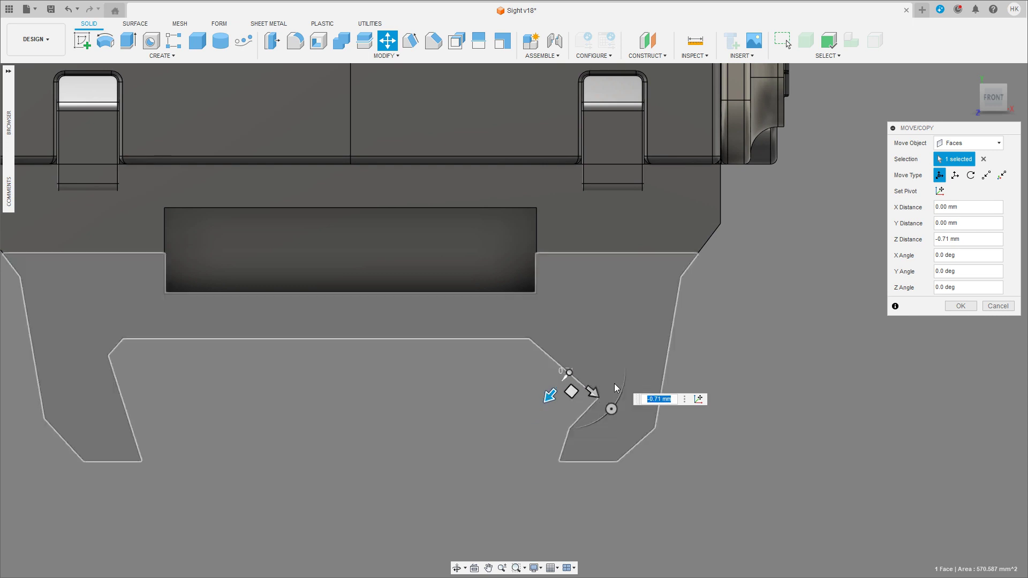
drag(616, 394, 611, 395)
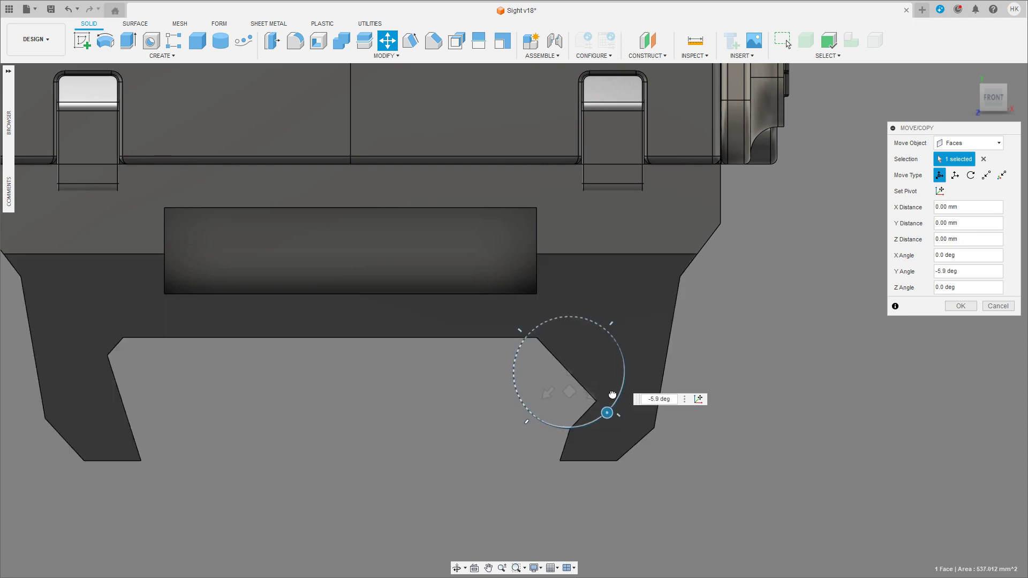
key(Return)
Step: Offset the slanted face inside the right leg by 0.134 mm
shift+middle_drag(871, 339, 634, 363)
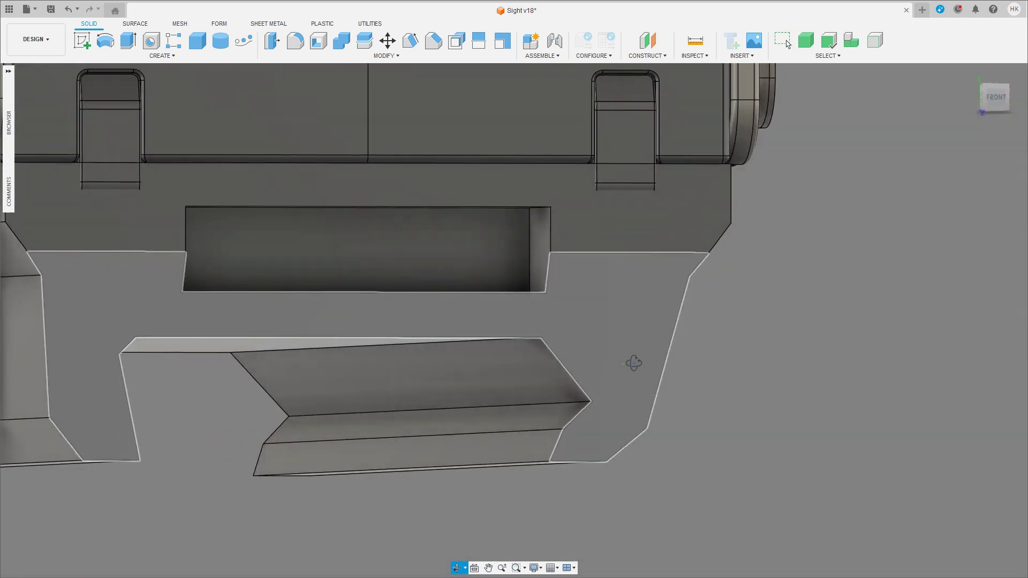
click(995, 97)
key(m)
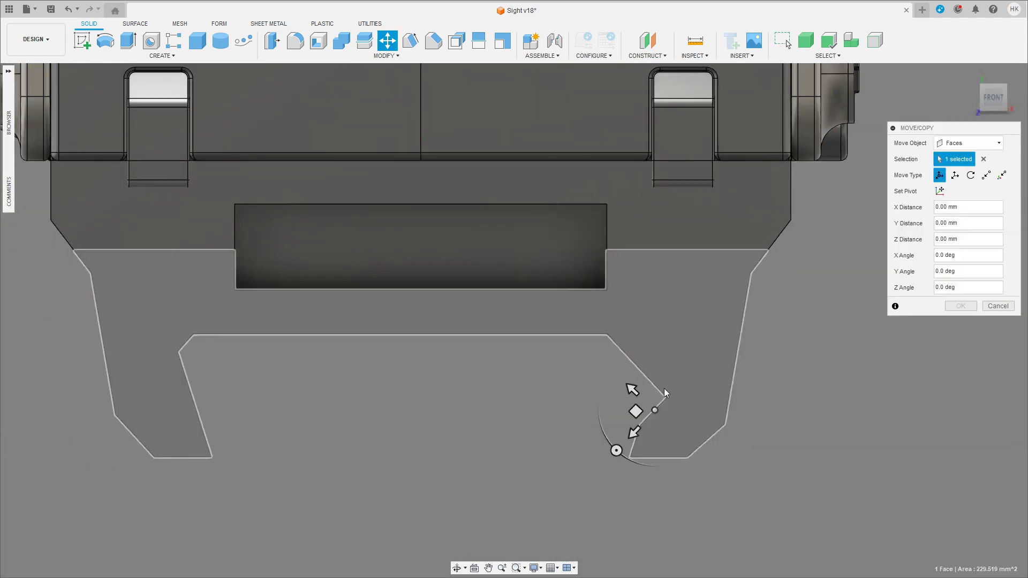
drag(632, 389, 624, 391)
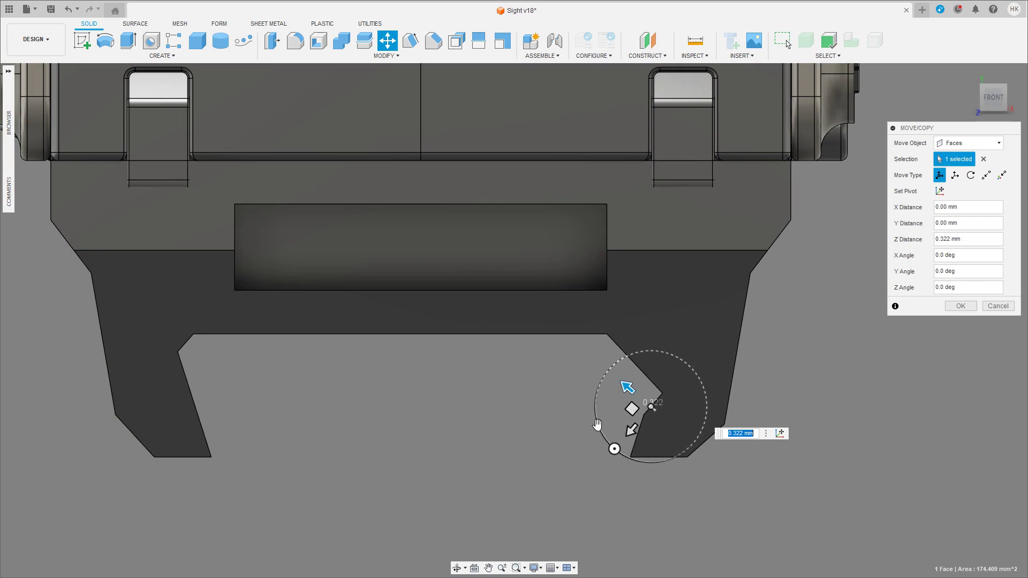
drag(614, 448, 596, 432)
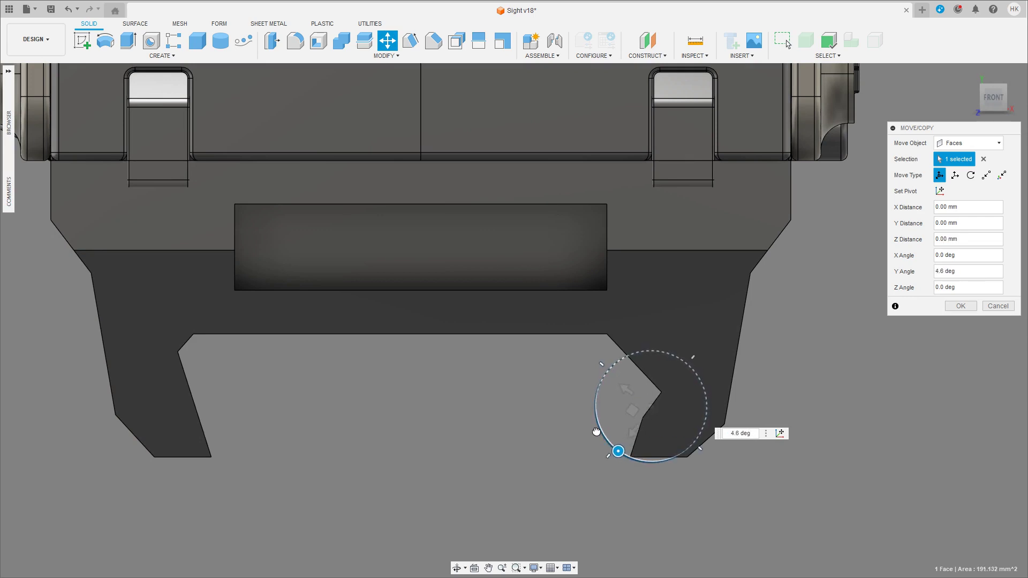
drag(595, 431, 594, 430)
drag(595, 430, 632, 453)
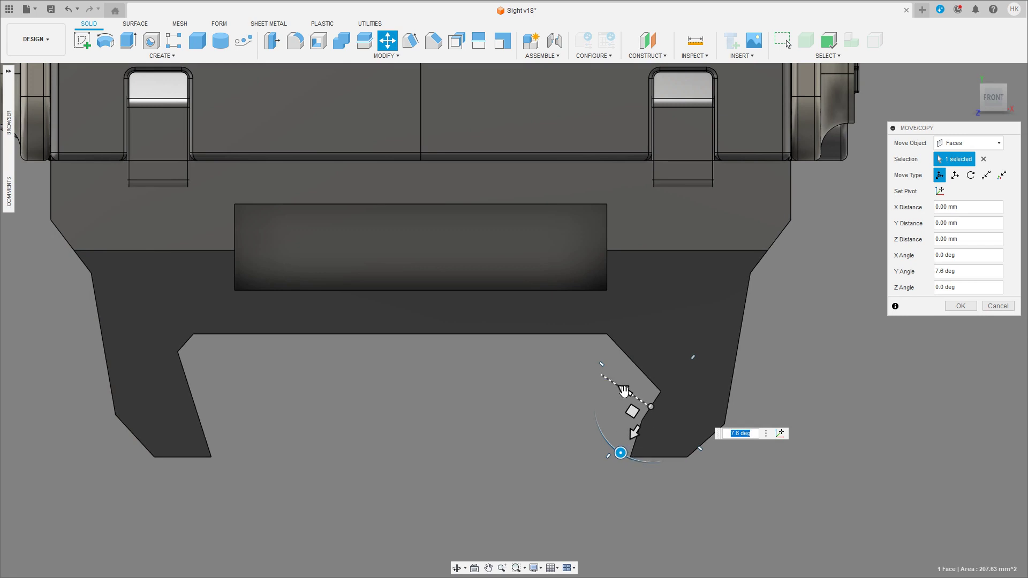
drag(630, 455, 620, 395)
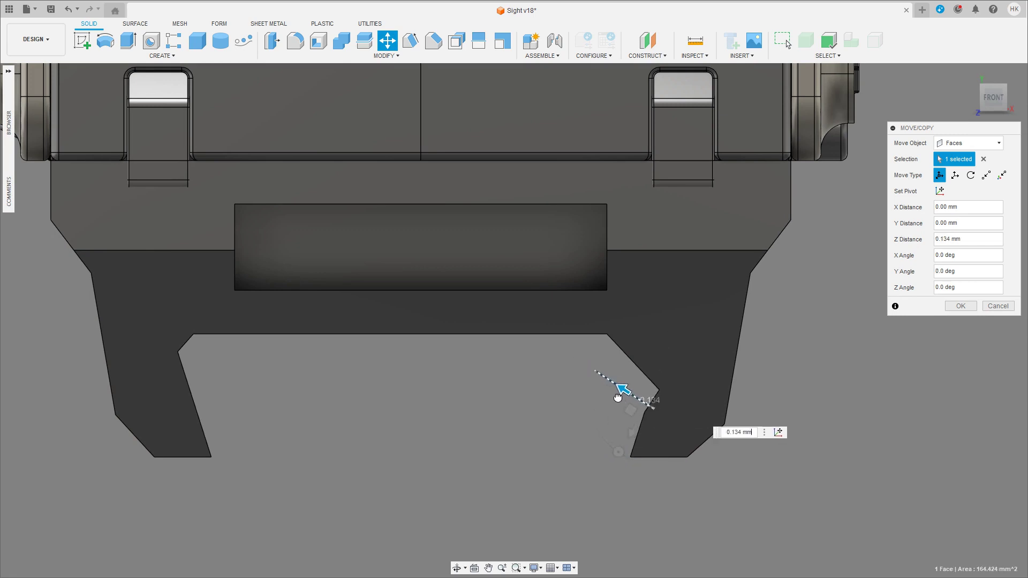
click(962, 308)
Step: Rotate the hook's lower slanted face by 7.2°
shift+middle_drag(690, 441, 659, 438)
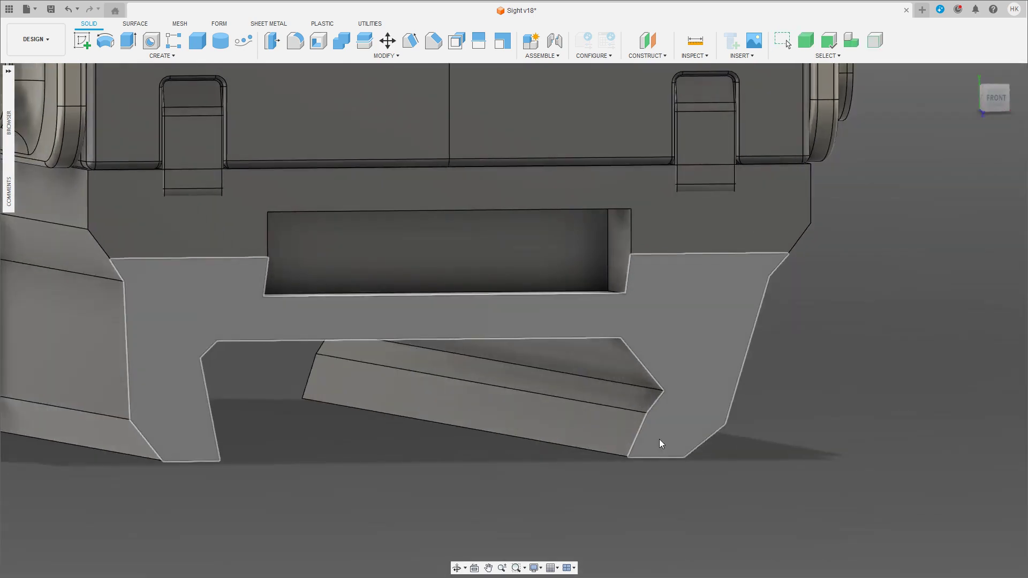
click(471, 396)
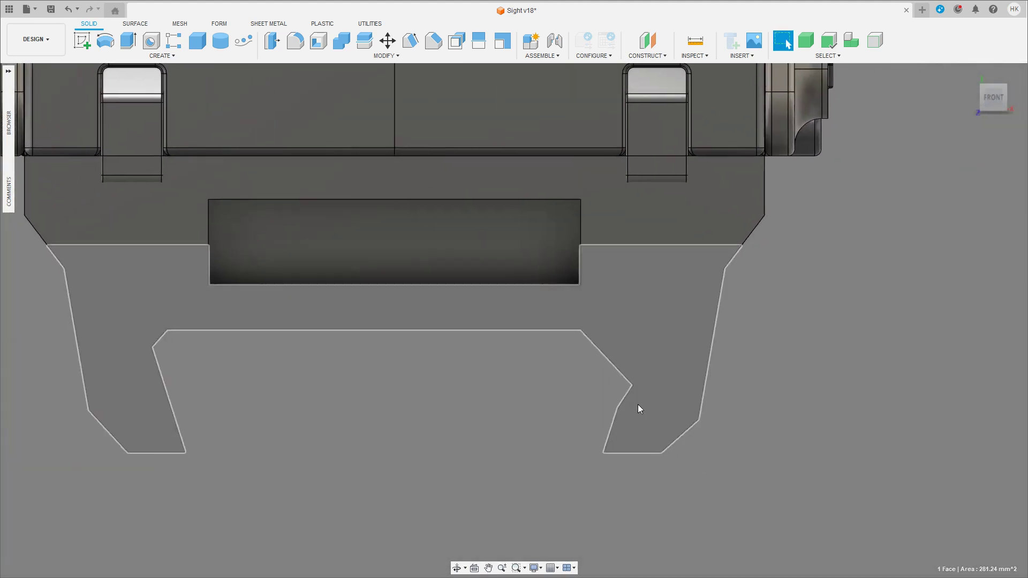
key(m)
drag(608, 482, 613, 482)
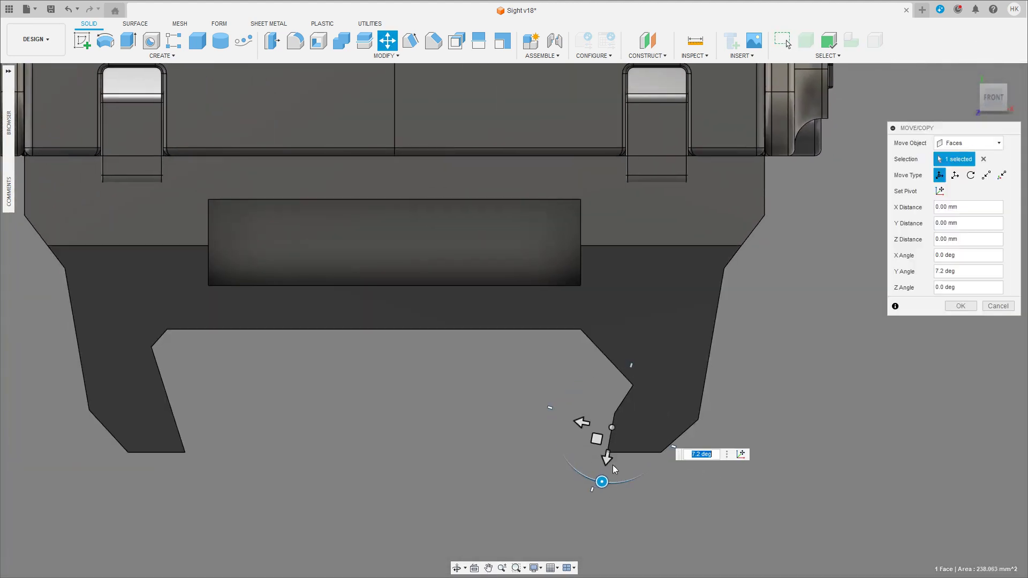
click(961, 306)
Step: Move the two selected hook faces down 0.937 mm
shift+middle_drag(699, 491, 666, 490)
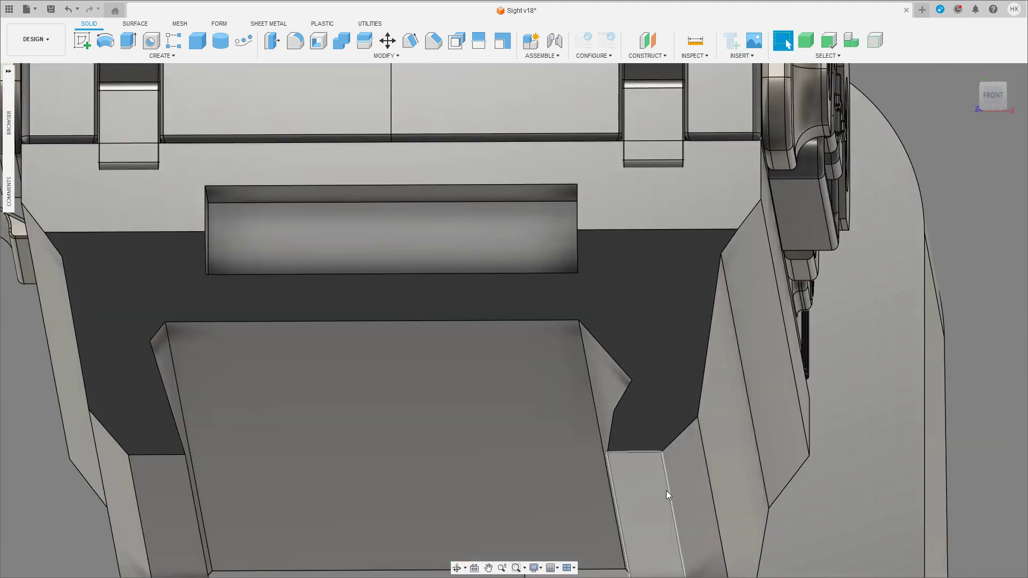
click(666, 491)
ctrl+click(184, 500)
click(981, 106)
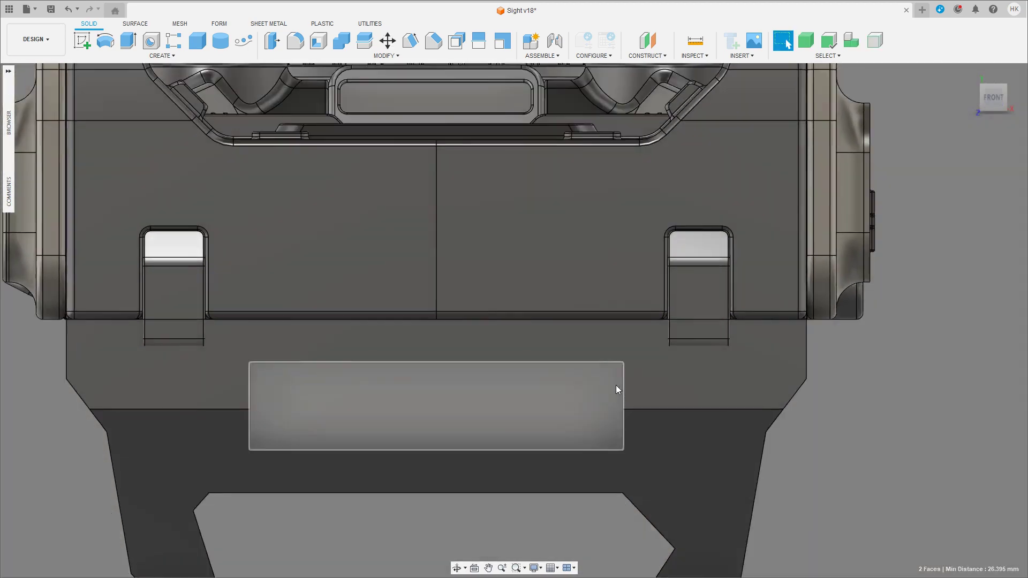
key(m)
drag(684, 446, 684, 460)
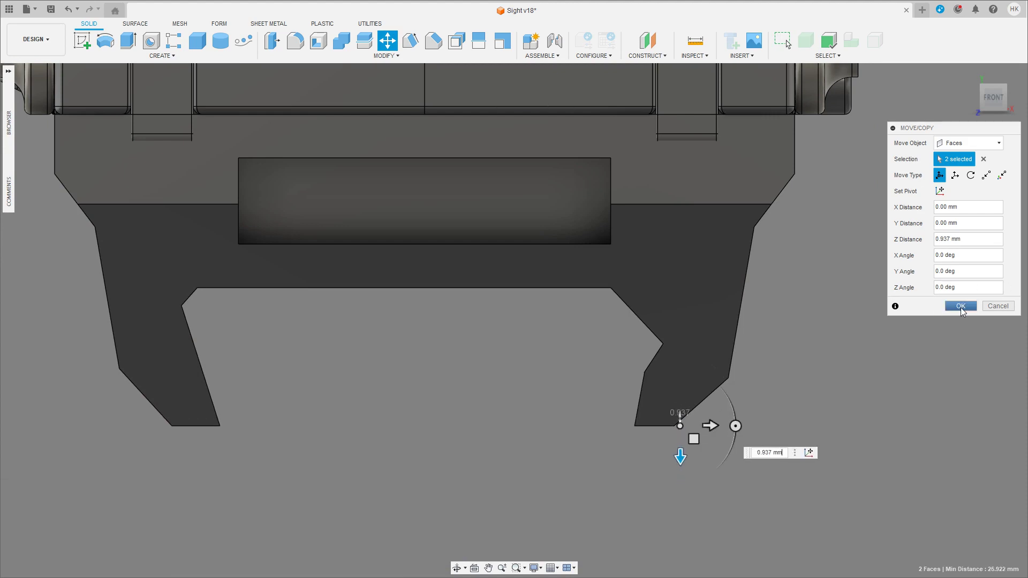
click(960, 306)
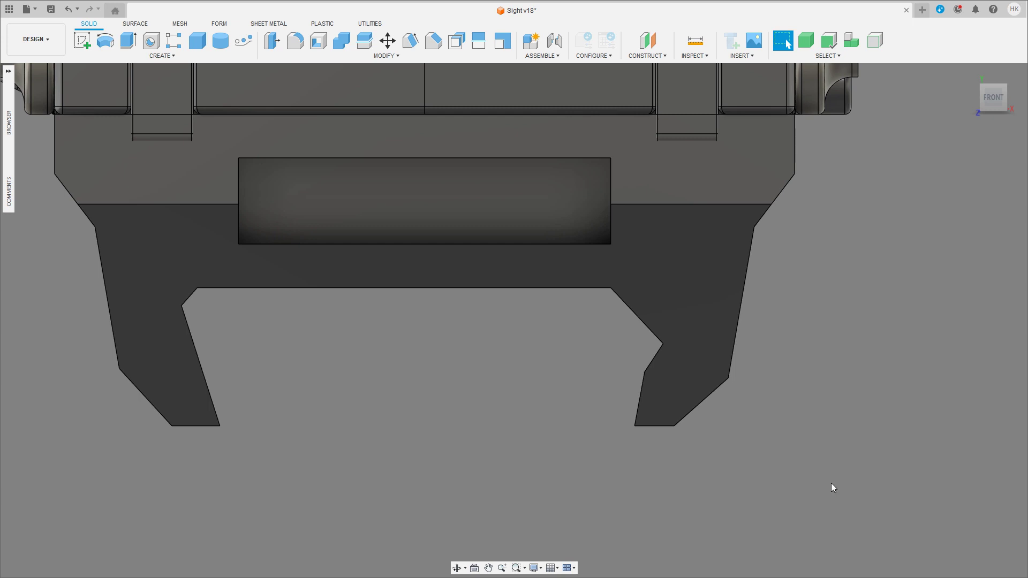
Step: Pull the hook's upper angled face back -0.715 mm
shift+middle_drag(831, 483, 722, 417)
click(638, 348)
click(994, 99)
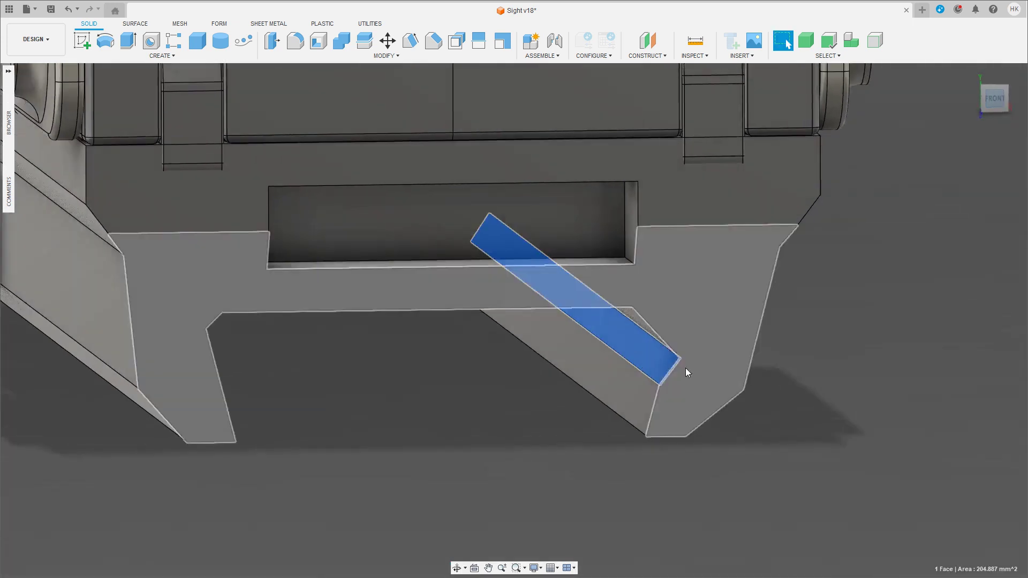
key(m)
drag(696, 381, 689, 389)
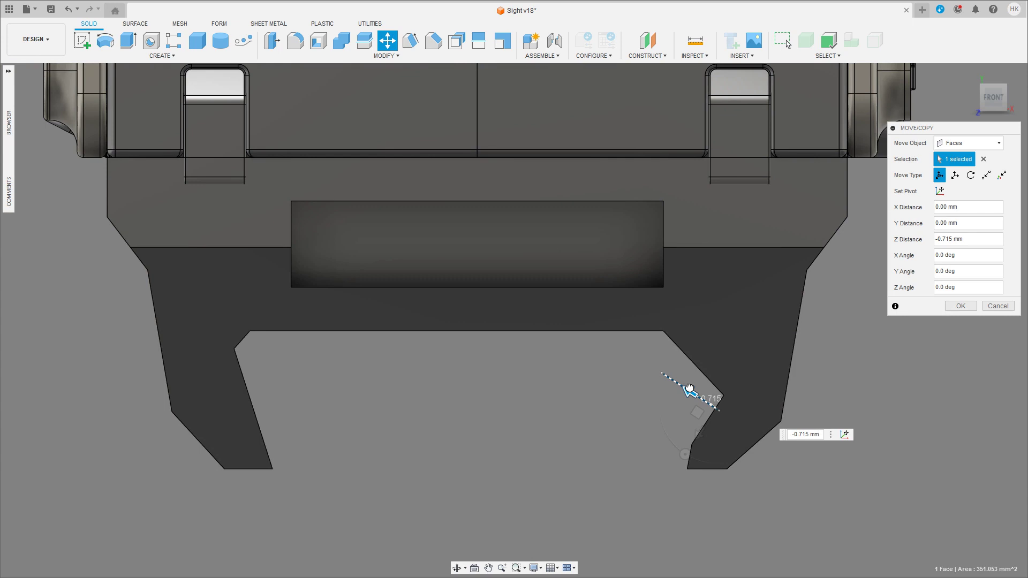
middle_drag(822, 352, 739, 334)
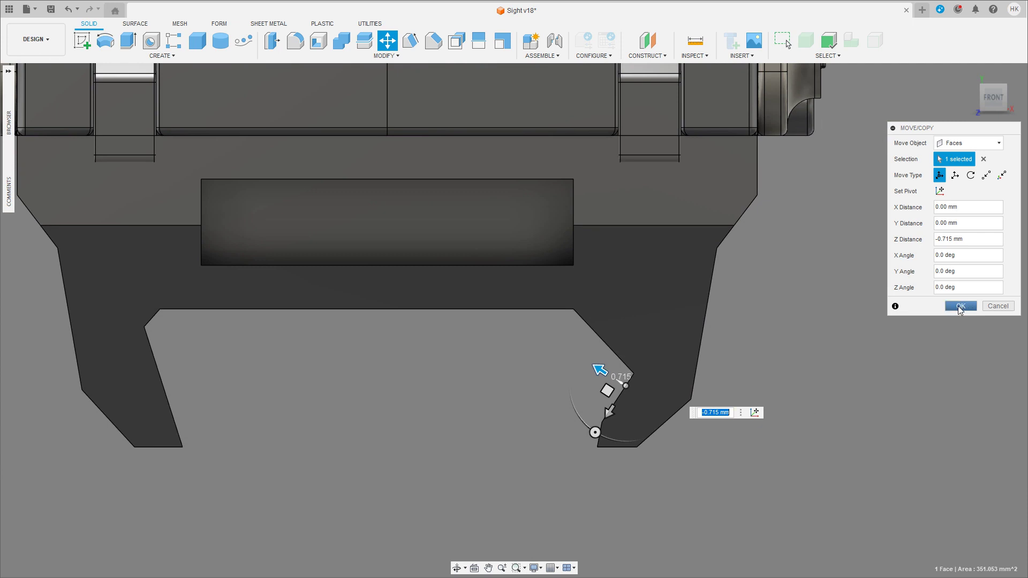
click(959, 306)
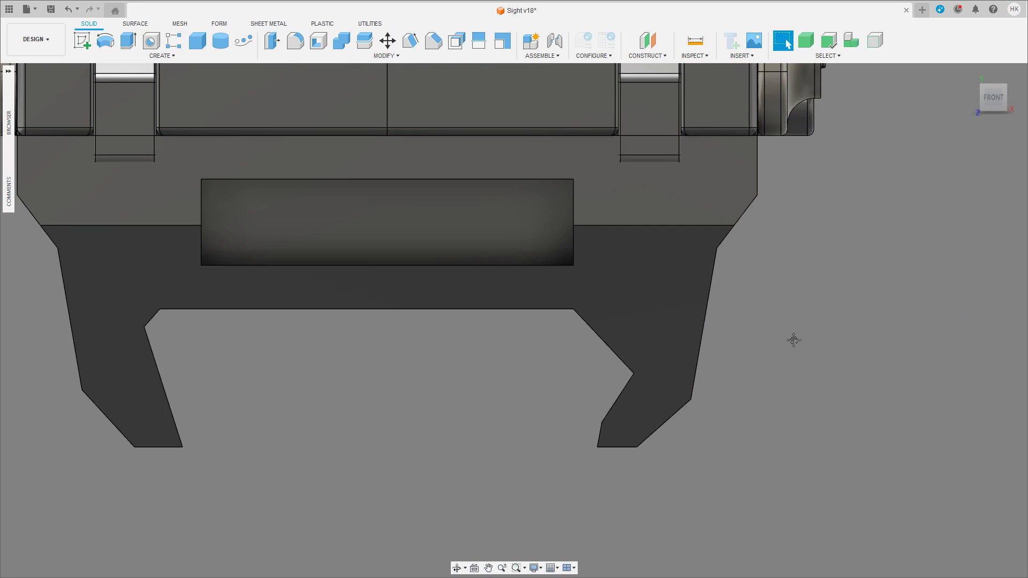
middle_drag(792, 340, 774, 340)
Step: Sketch on the base's front face, starting a line at the lower right corner at 130°
click(80, 44)
click(782, 316)
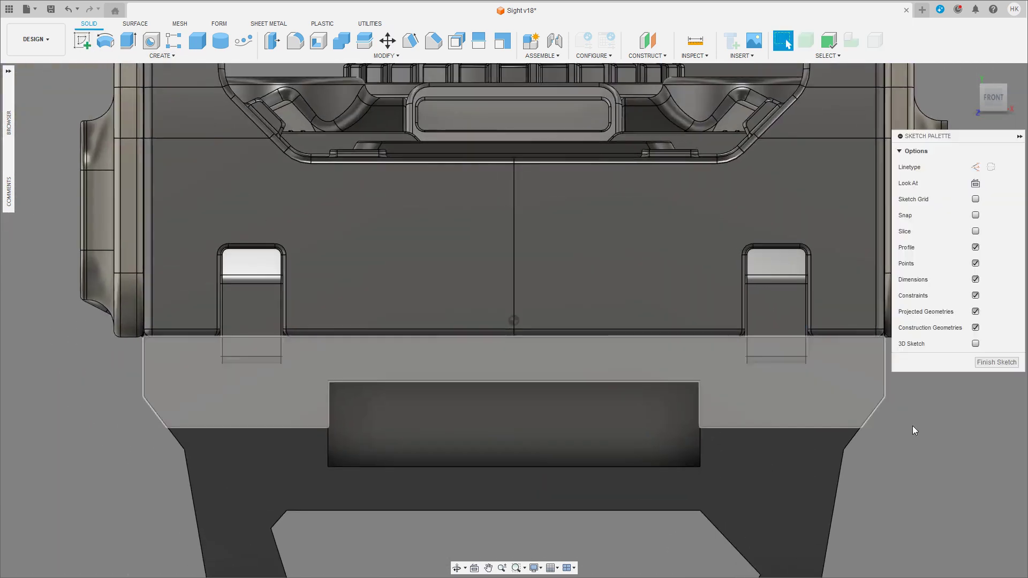
key(l)
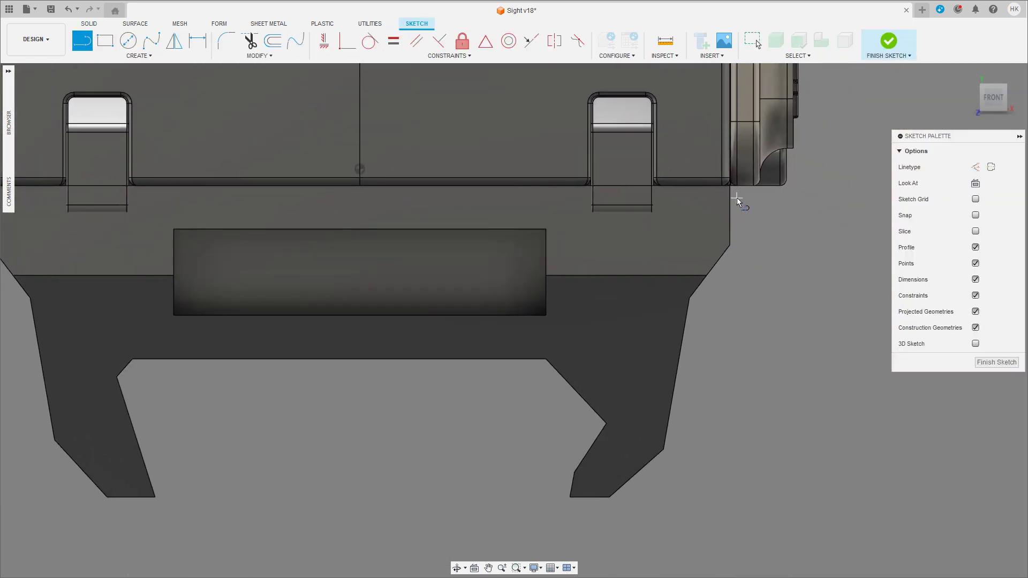
click(733, 246)
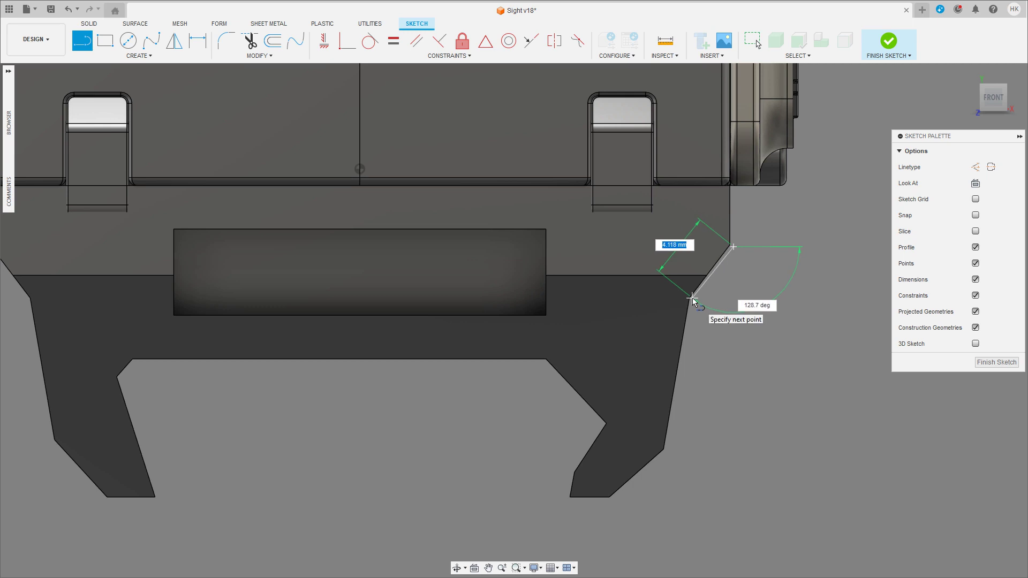
key(Tab)
text(130)
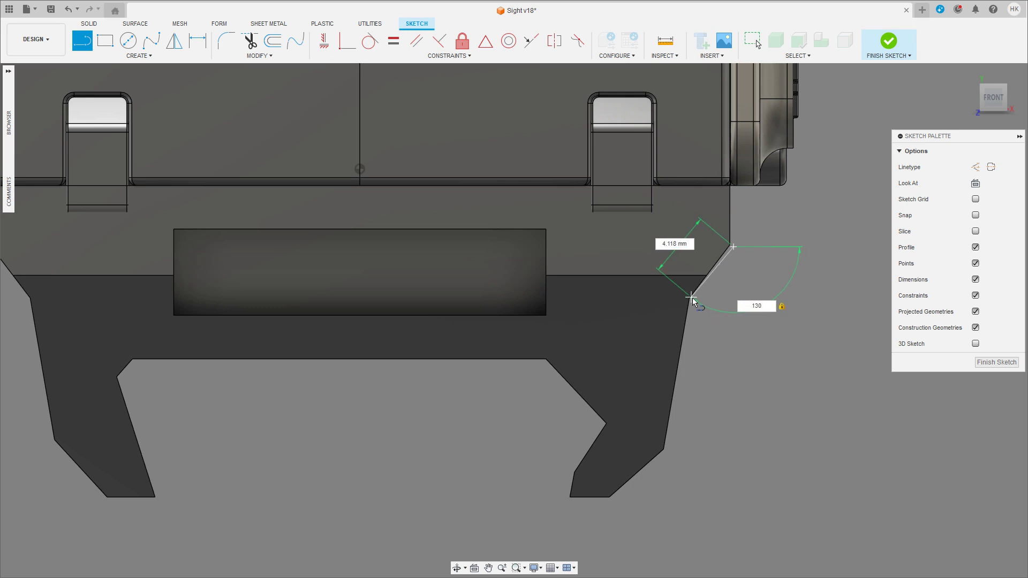
key(Tab)
key(Return)
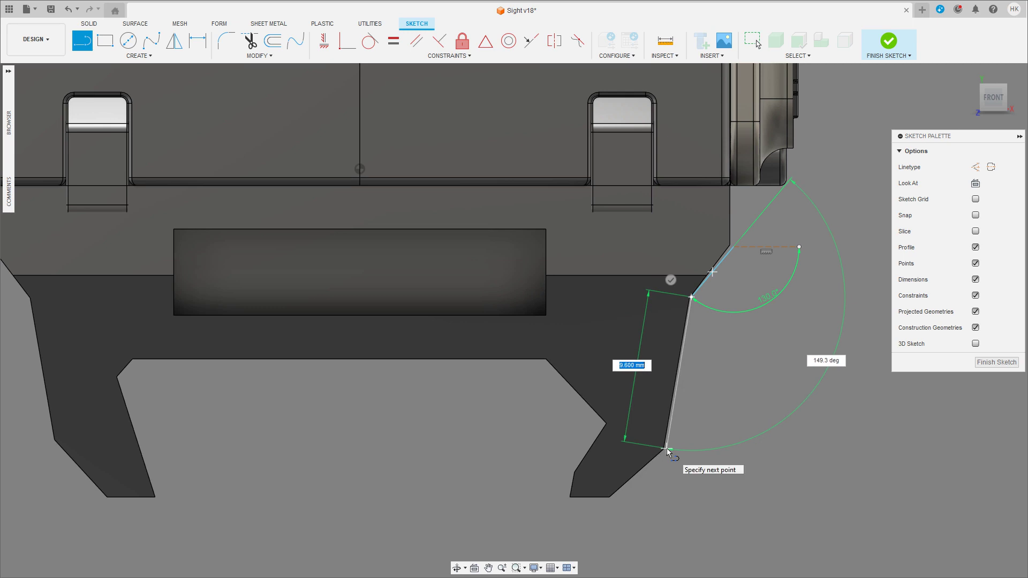
Step: Add a 150° segment followed by a 4 mm segment to the line chain
key(Tab)
text(150)
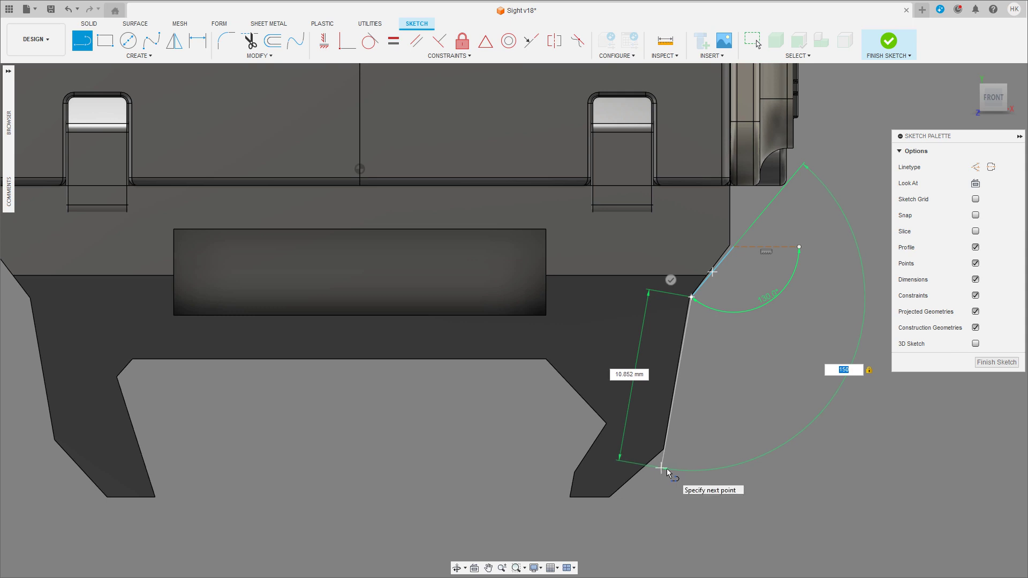
click(661, 469)
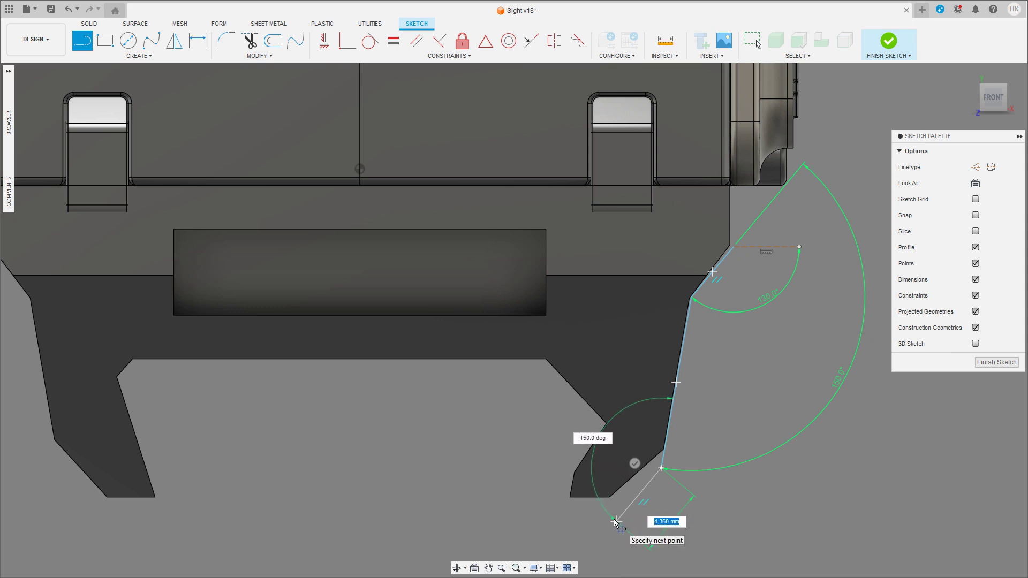
text(5)
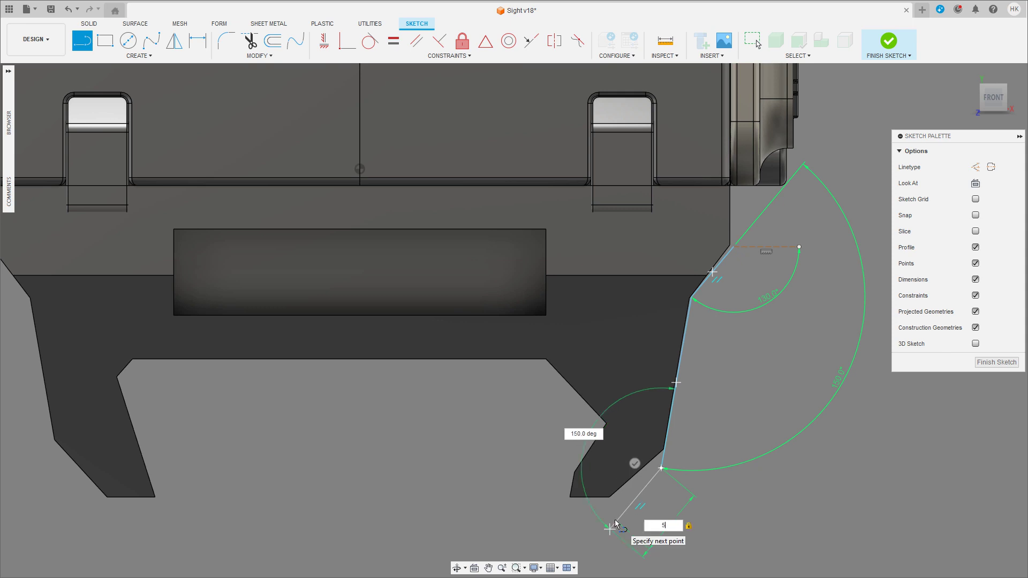
key(BackSpace)
text(4)
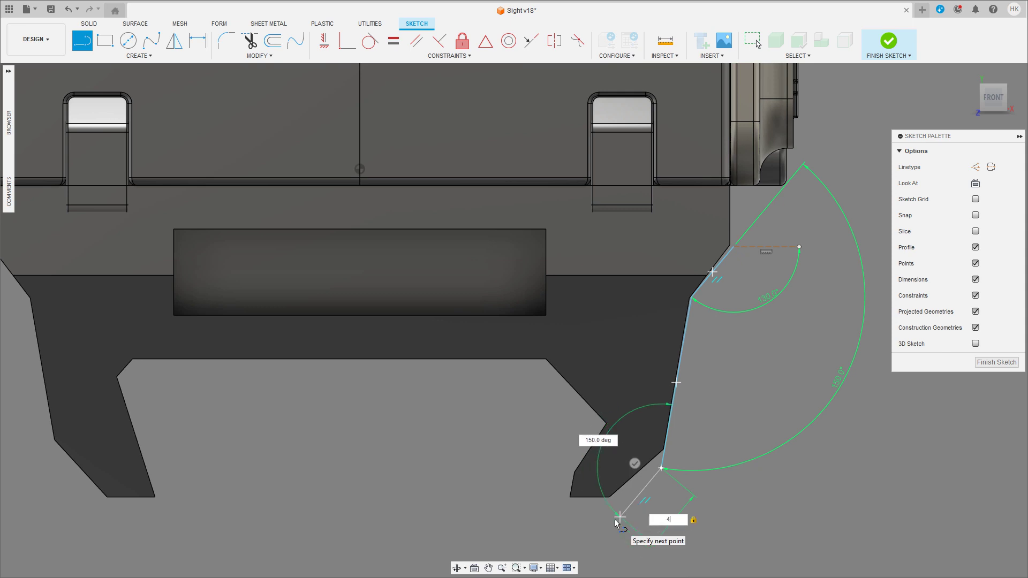
key(Return)
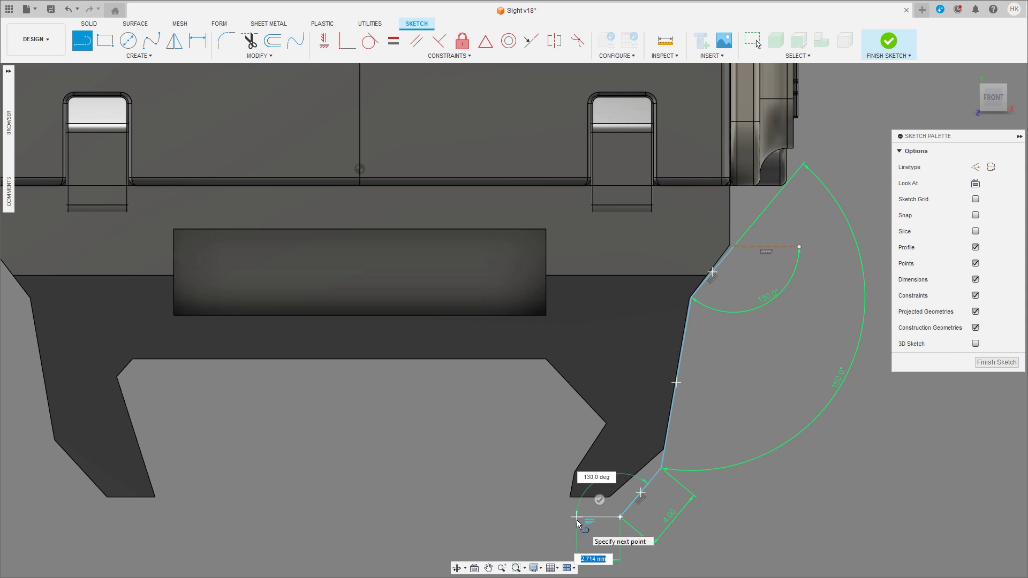
Step: Add a 2.5 mm segment, then a 1.5 mm segment at 90°
text(2.5)
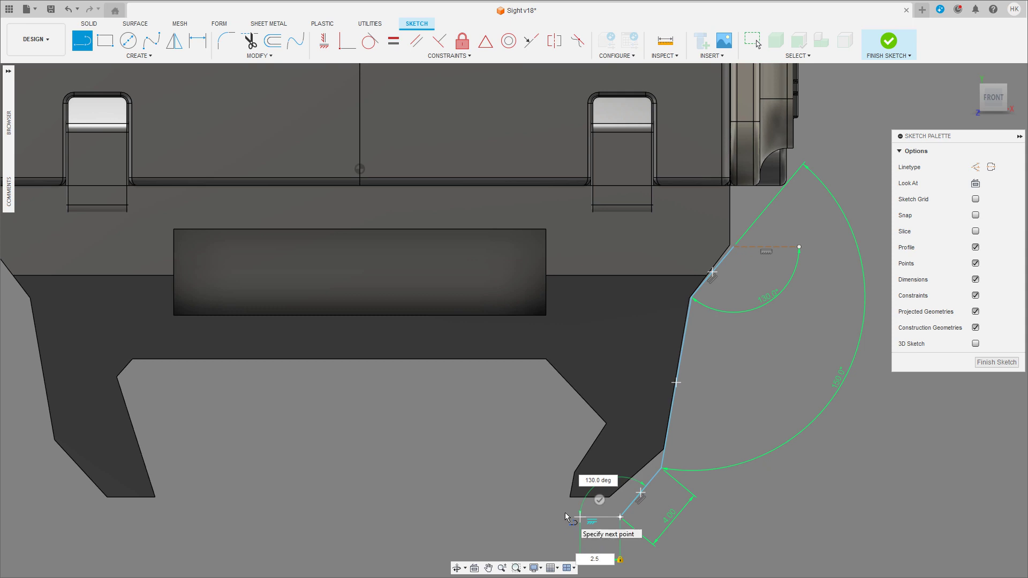
key(Tab)
key(Tab)
click(573, 519)
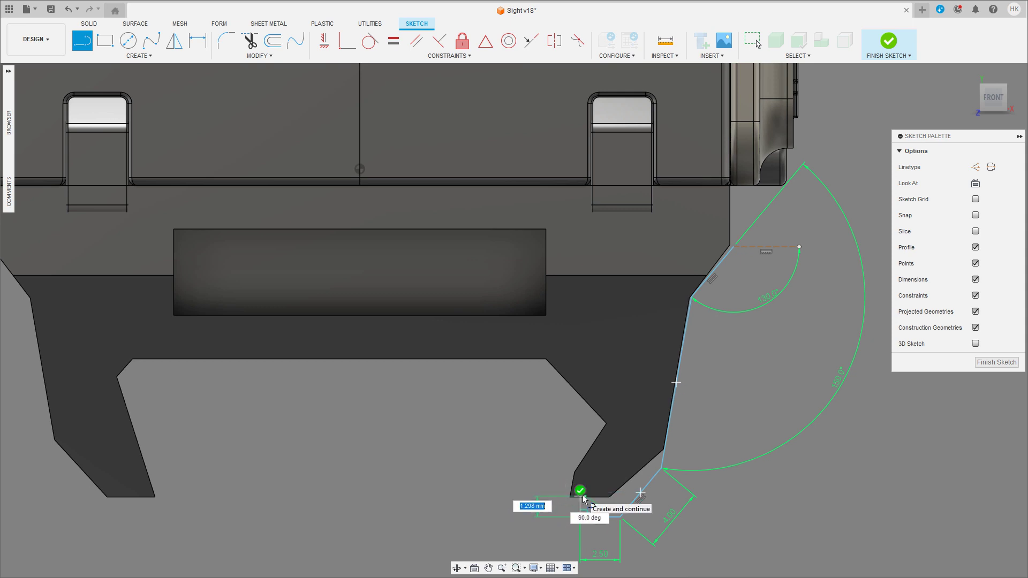
text(1.5)
key(Tab)
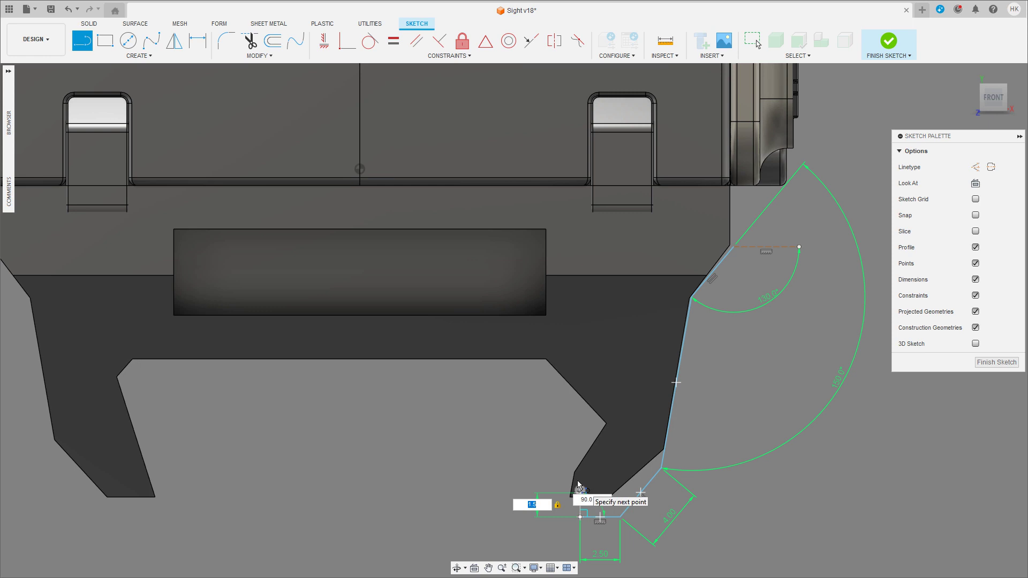
key(Tab)
text(90)
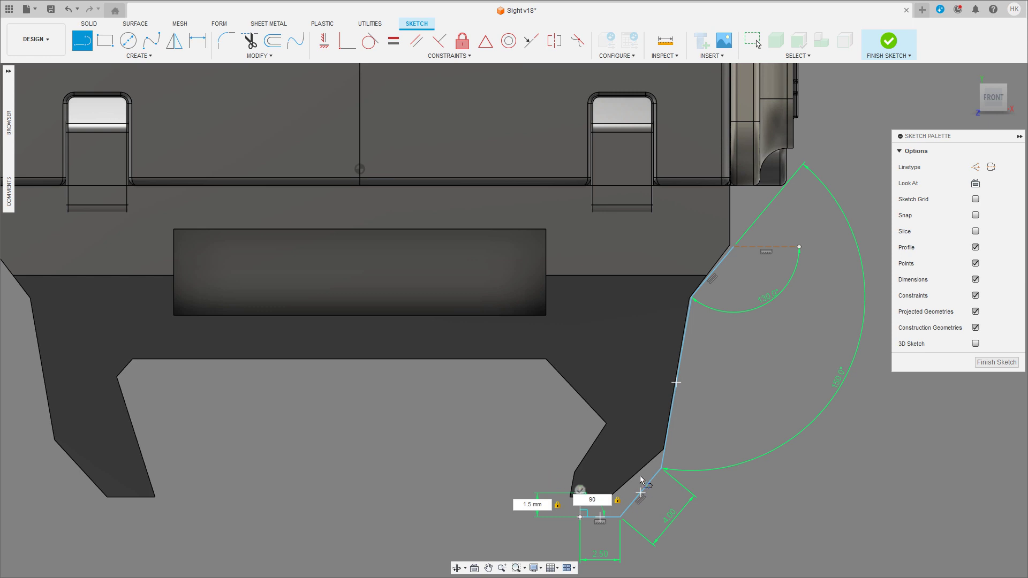
key(Return)
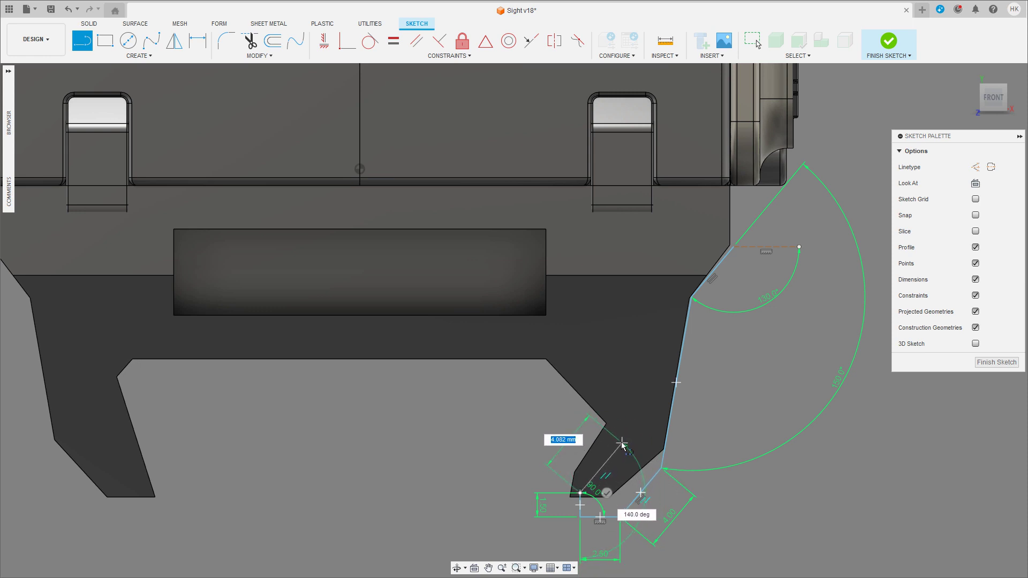
Step: Add a 4 mm segment, then a segment angled at 100° to the hook outline
text(4)
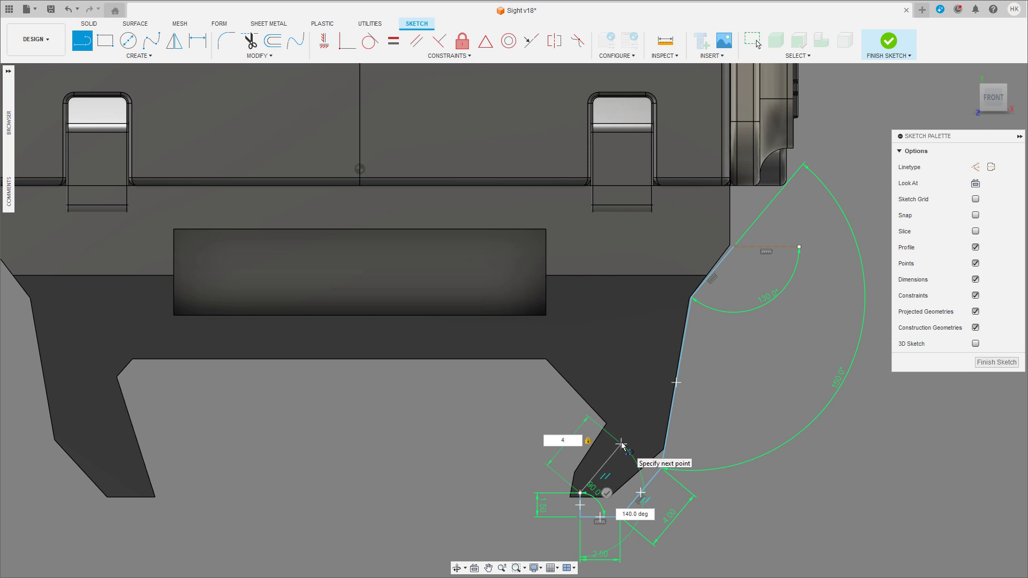
key(Tab)
key(Tab)
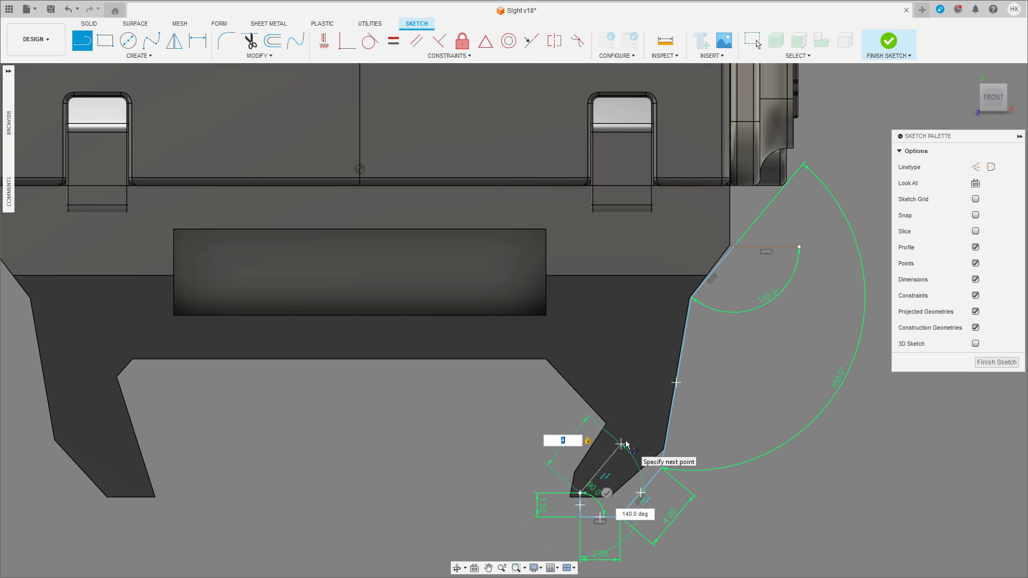
key(Return)
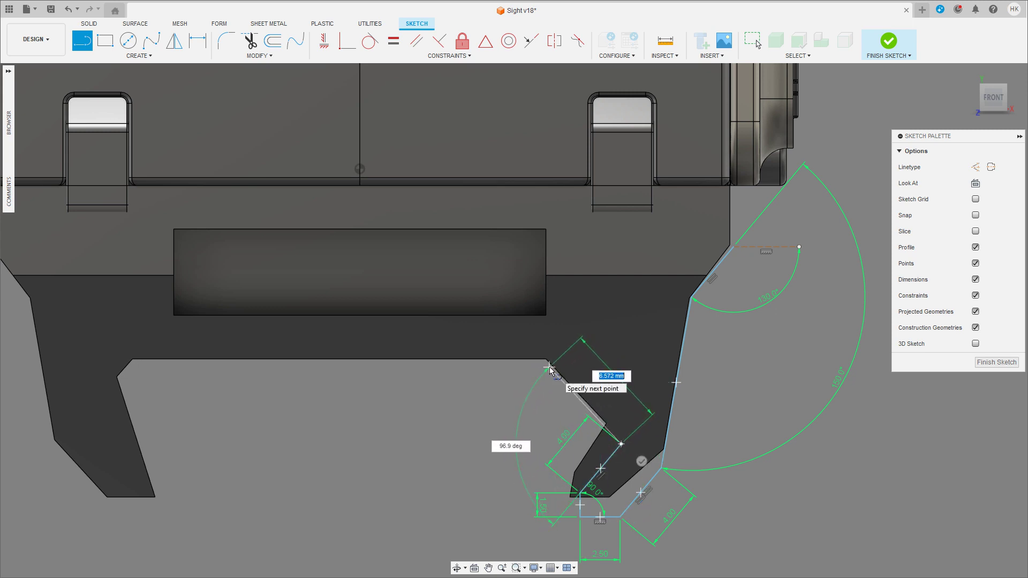
key(Tab)
text(90)
key(Tab)
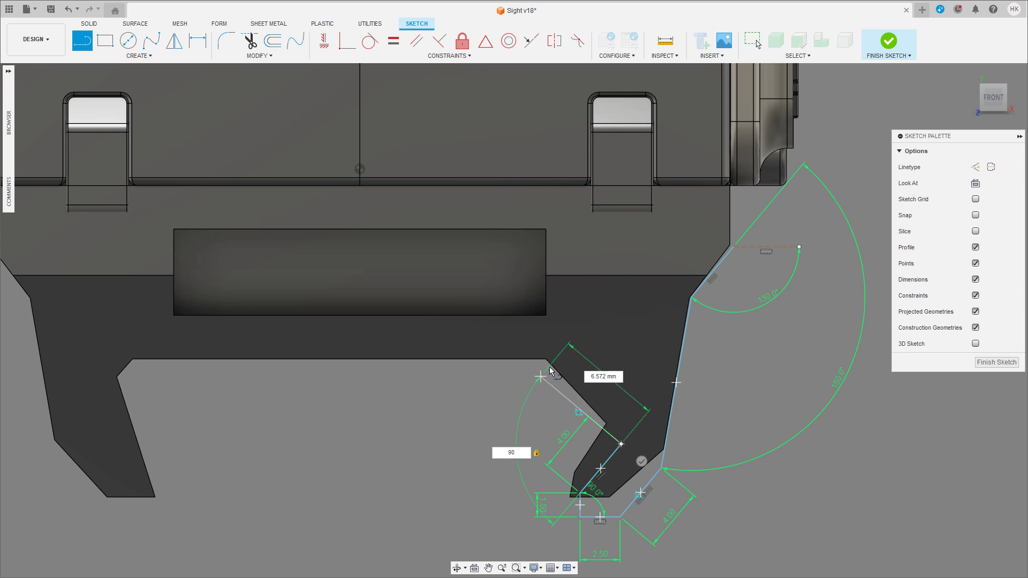
key(Tab)
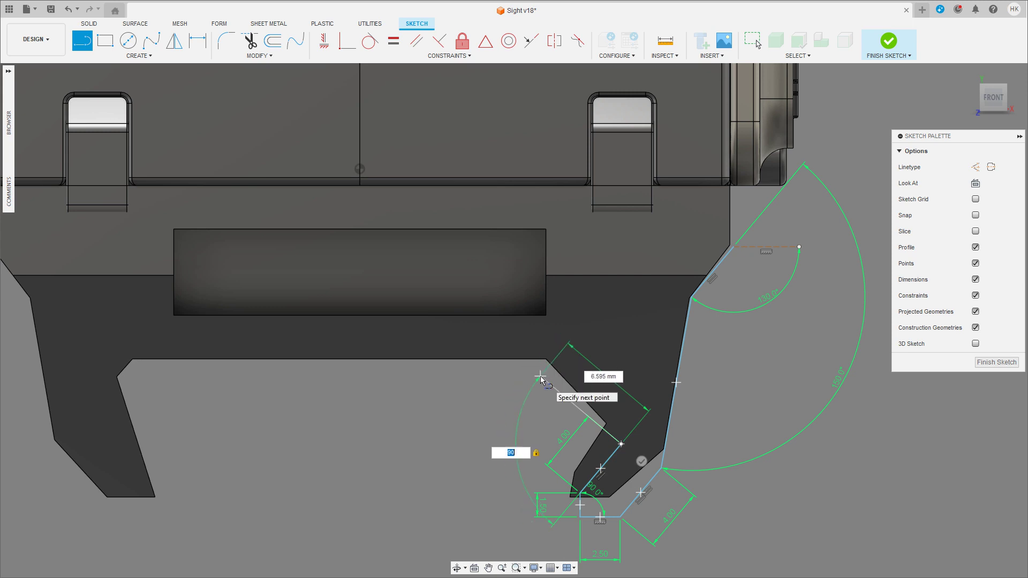
text(100)
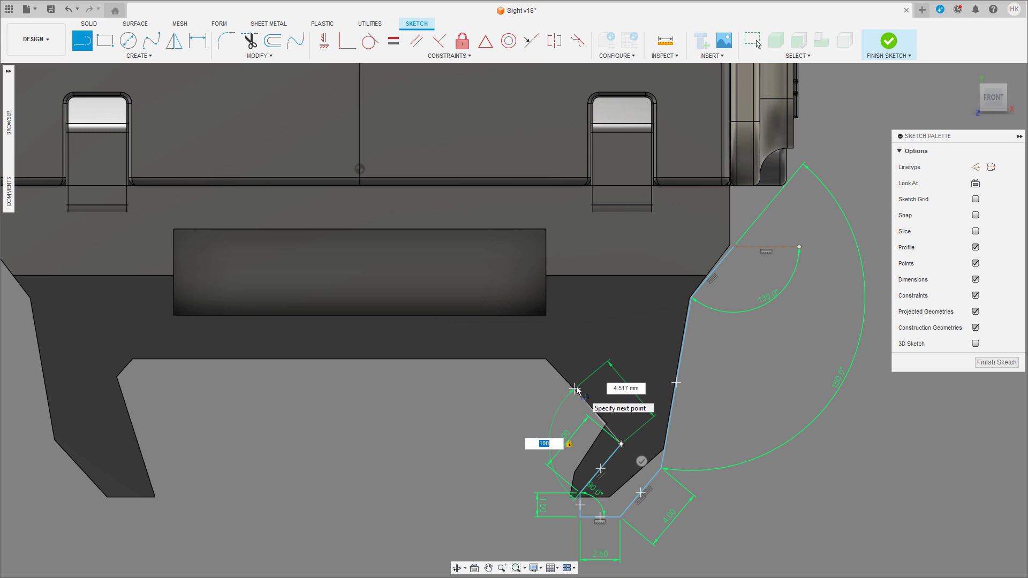
key(Tab)
text(4)
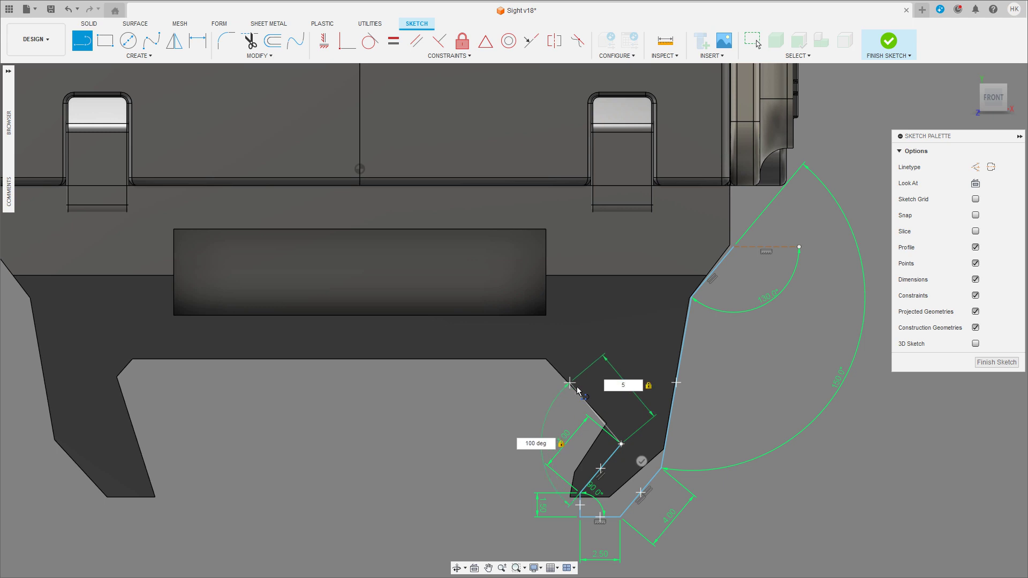
key(Return)
Step: End the chain with a long horizontal line leftward under the clamp and frame the sketch
click(351, 383)
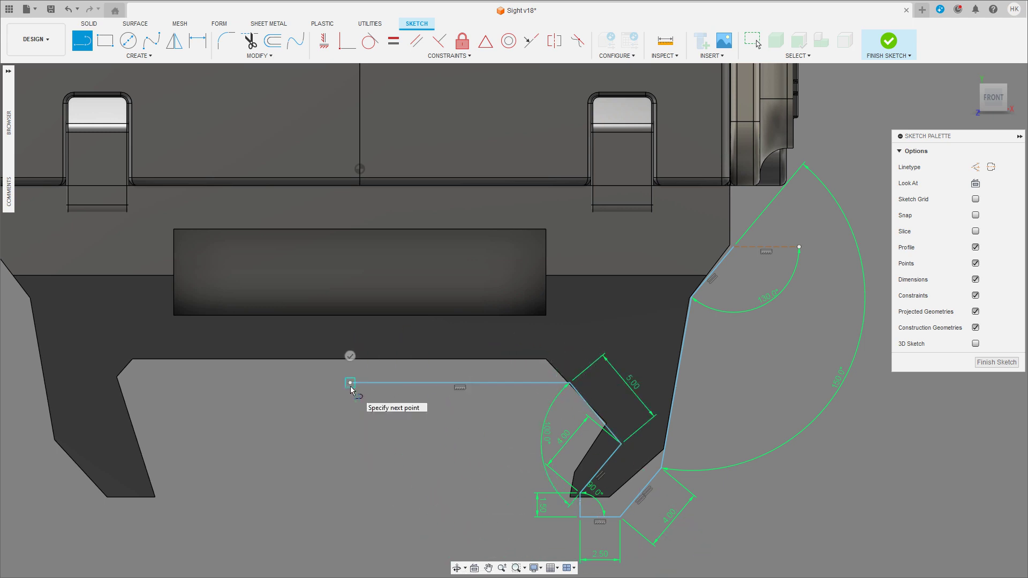
key(Escape)
scroll(803, 458, down, 1)
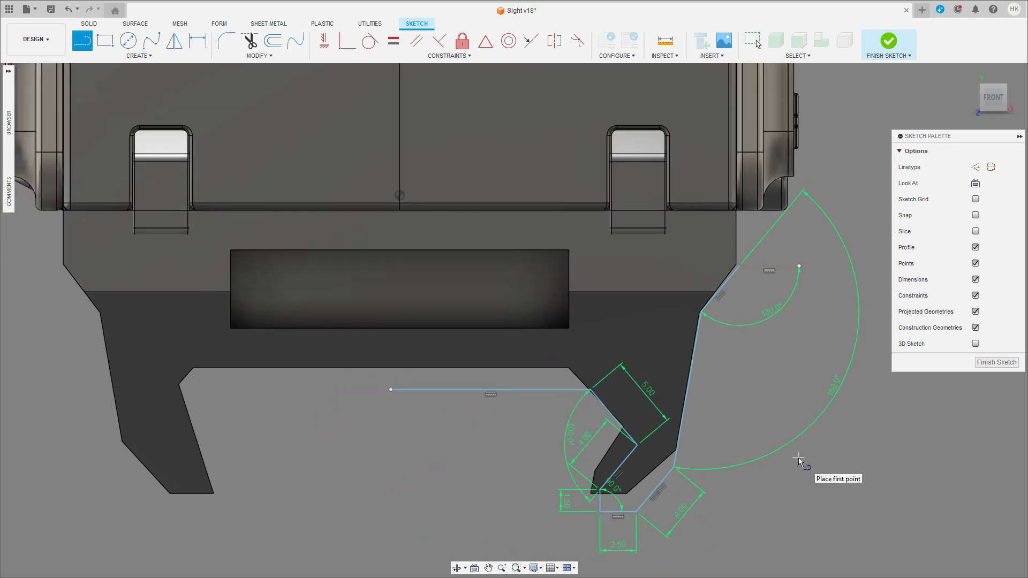
middle_drag(803, 459, 653, 429)
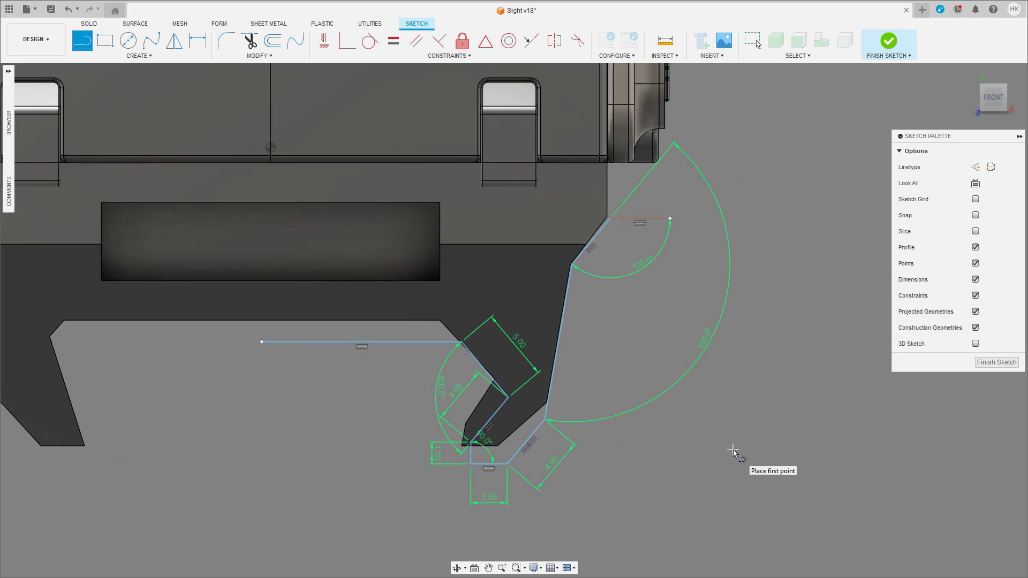
scroll(645, 459, up, 2)
scroll(721, 421, up, 2)
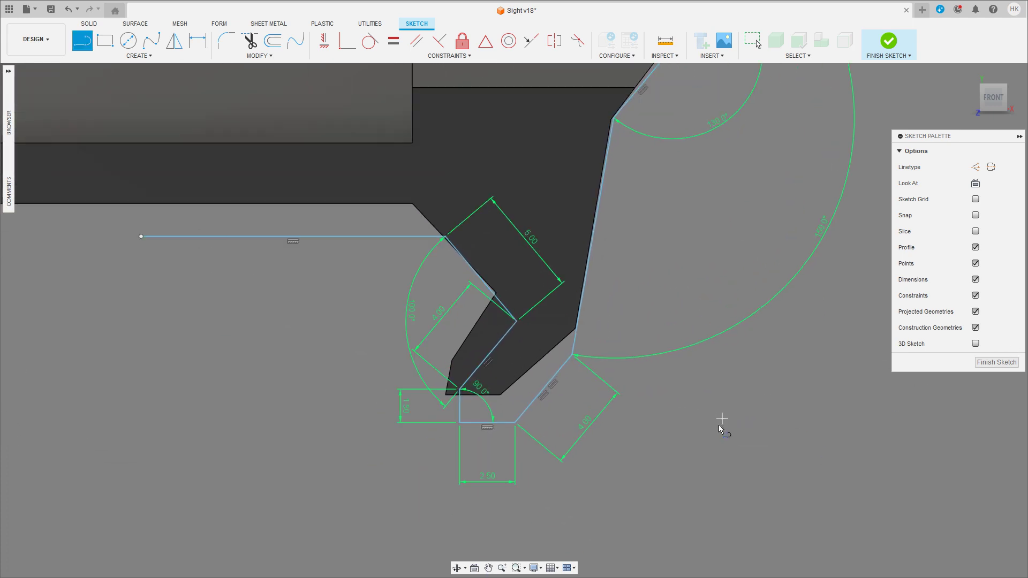
Step: Move the hook's bottom corner sketch point -0.024 mm along X
key(m)
click(459, 422)
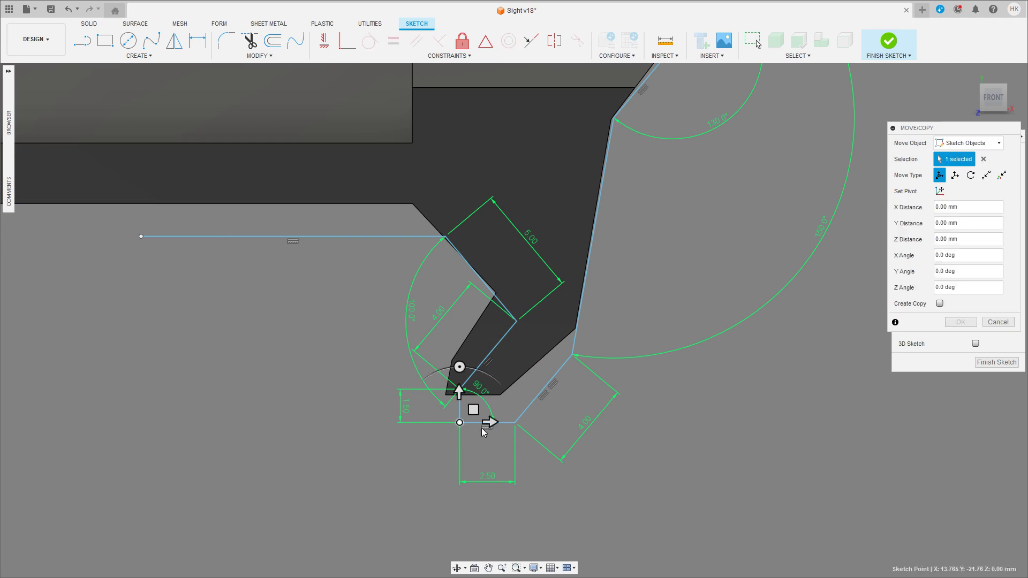
drag(489, 423, 489, 423)
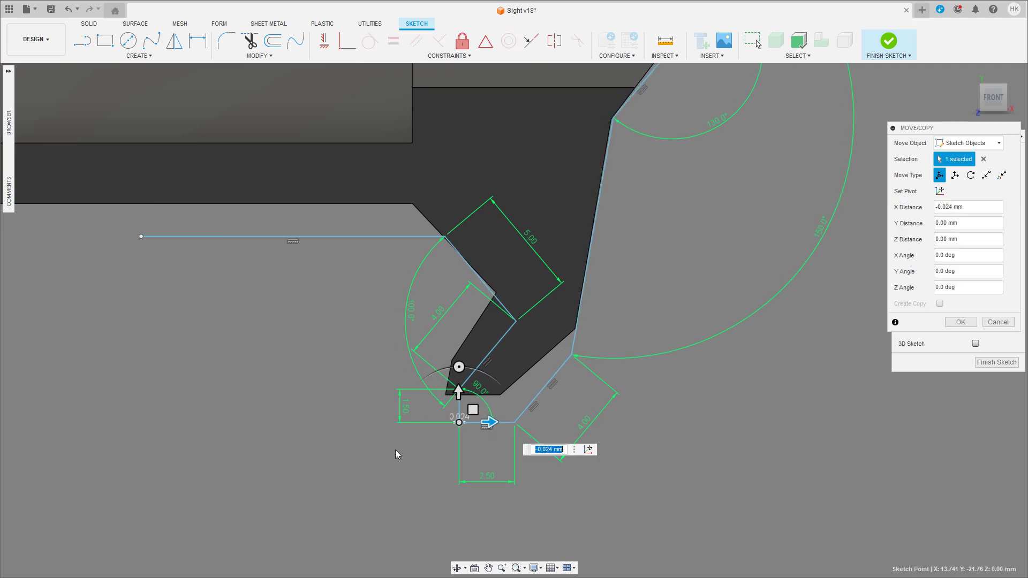
scroll(395, 449, up, 2)
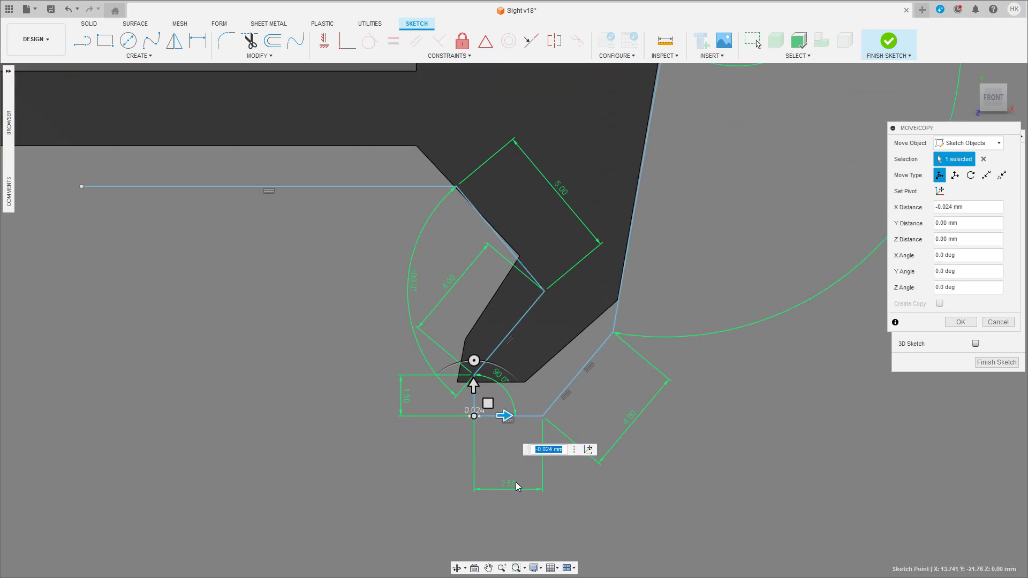
click(960, 322)
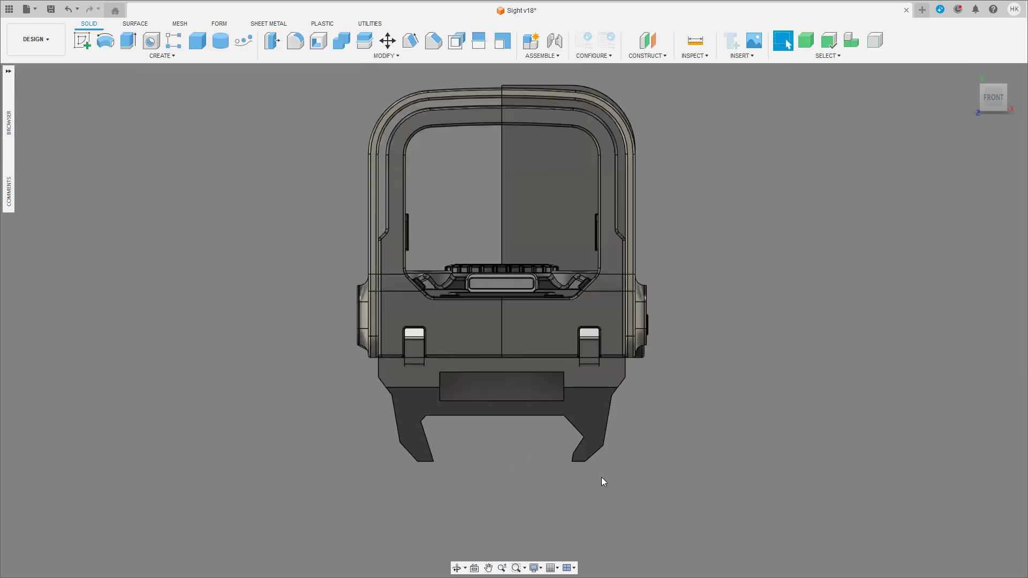
scroll(601, 477, up, 5)
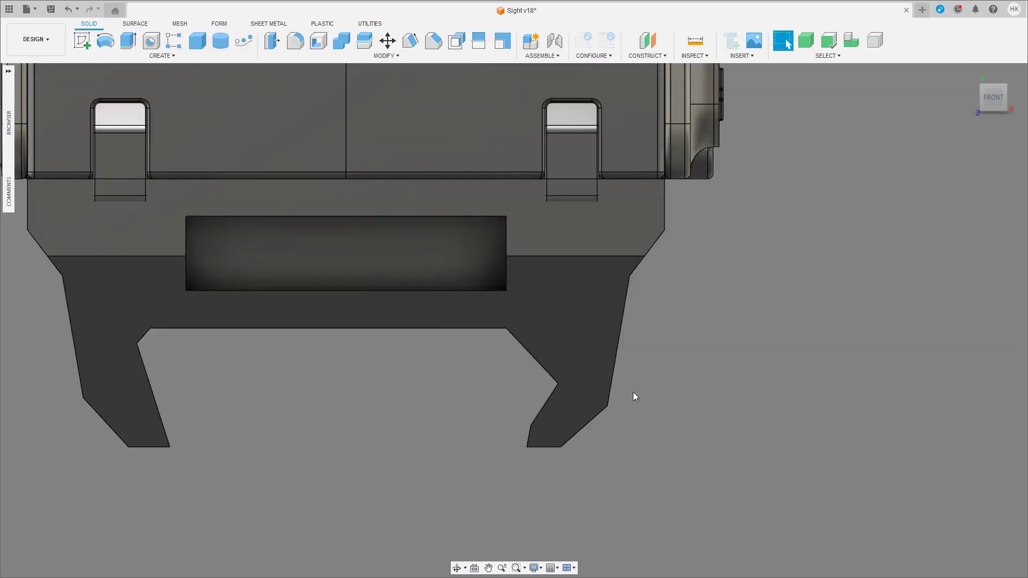
Step: Offset the right hook's slanted face outward to about 0.6 mm
click(533, 404)
key(m)
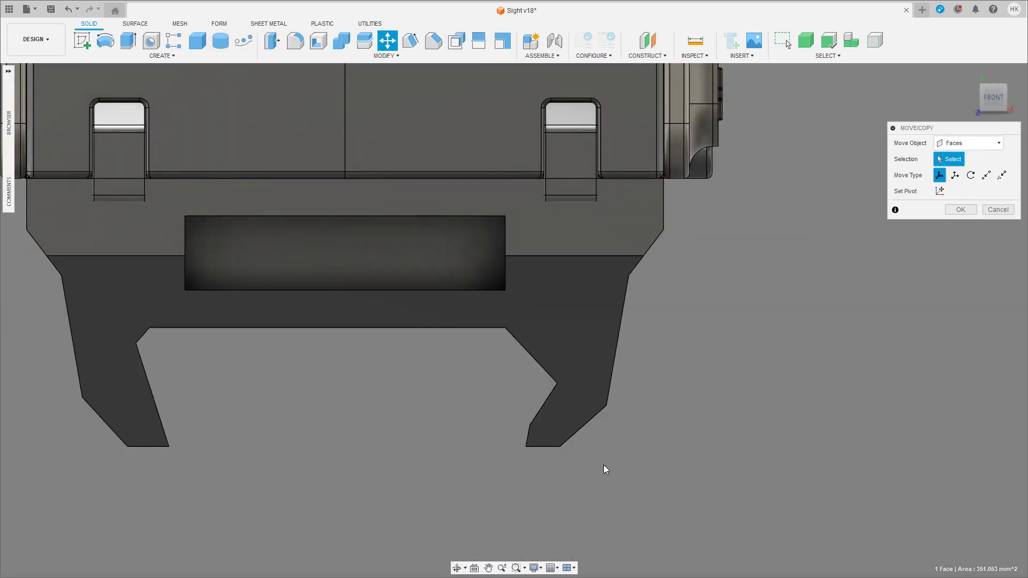
scroll(576, 449, up, 1)
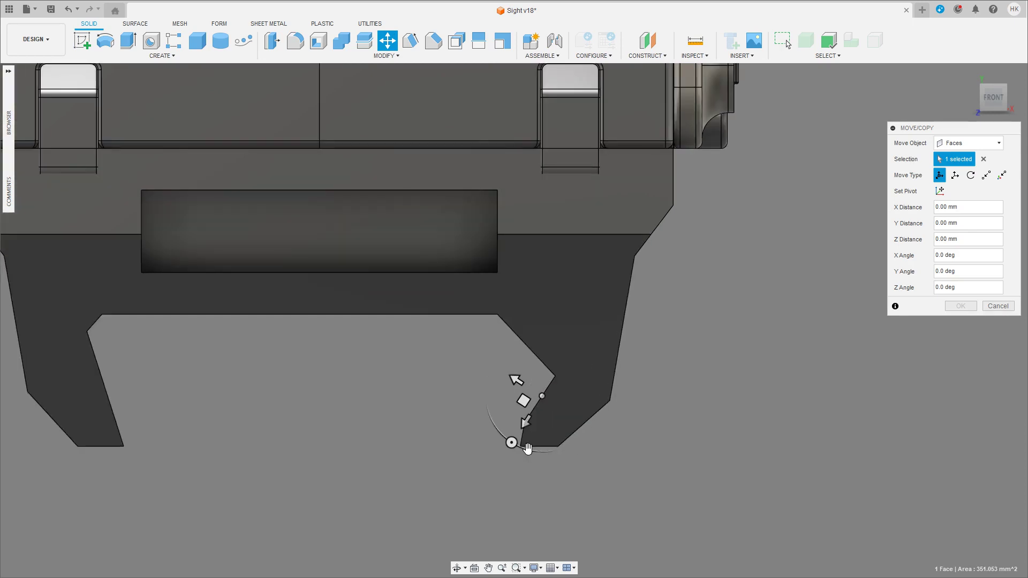
drag(511, 442, 512, 447)
drag(501, 366, 514, 383)
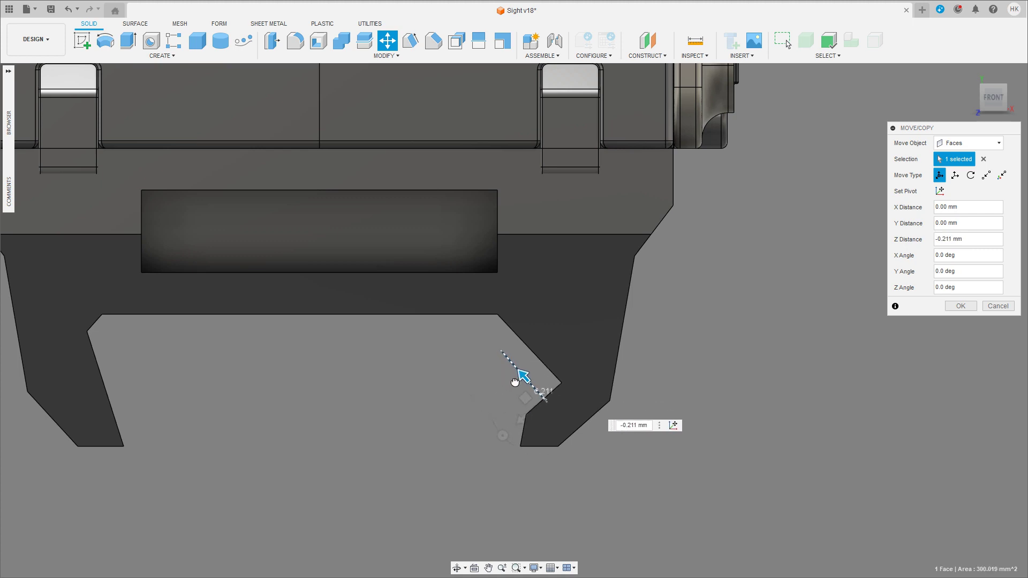
drag(515, 382, 504, 366)
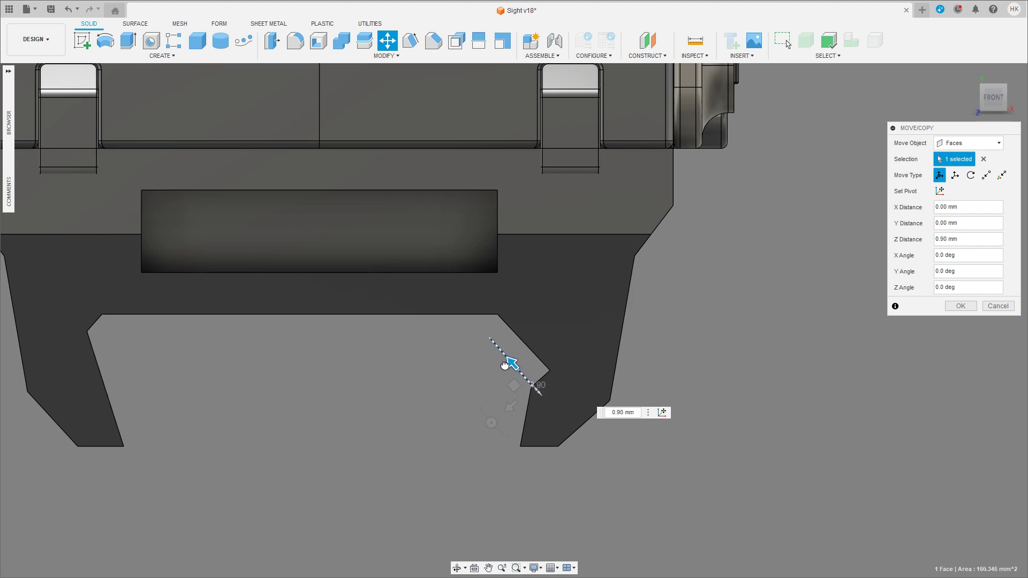
mouse_move(504, 365)
mouse_down()
mouse_move(523, 376)
mouse_move(515, 370)
mouse_up()
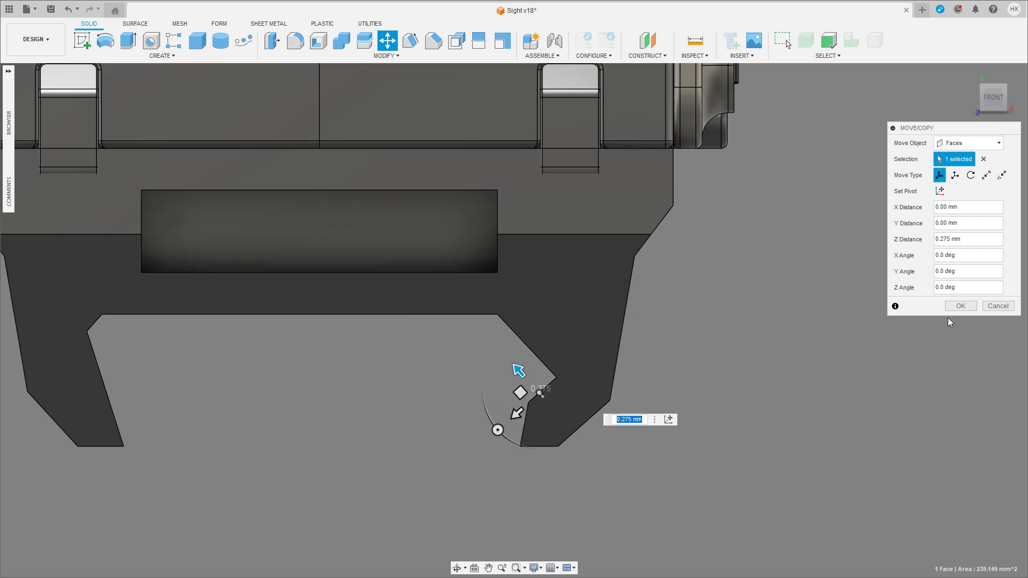
click(958, 306)
Step: Shift the hook's bottom face about 0.5 mm
shift+middle_drag(686, 416, 656, 436)
key(m)
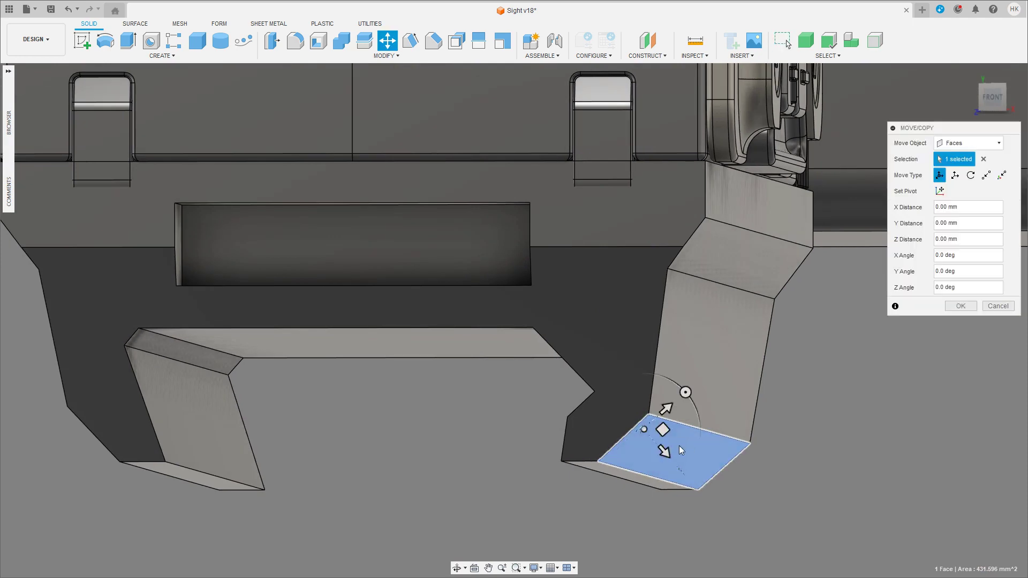
drag(668, 442, 669, 456)
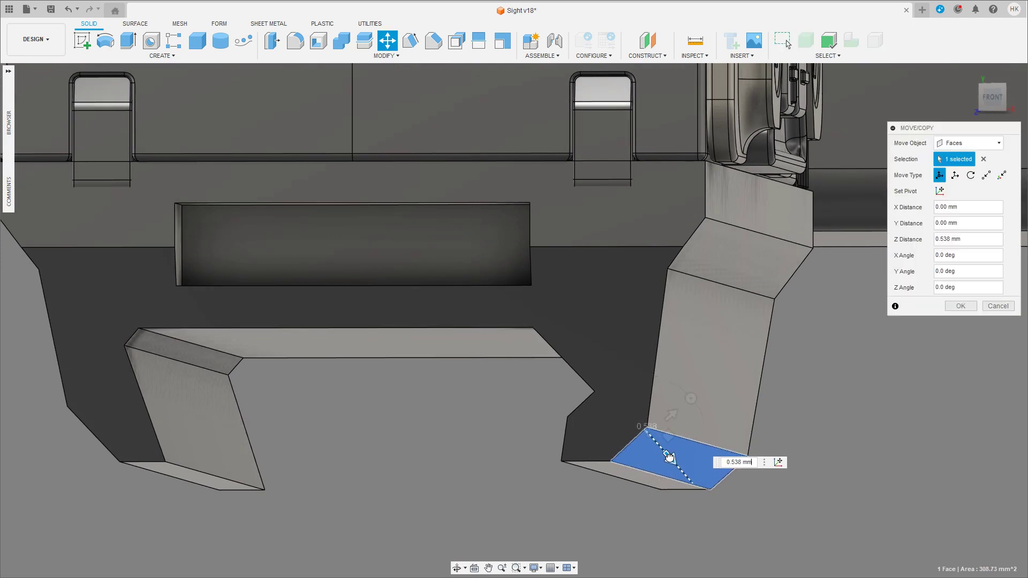
mouse_move(669, 456)
shift+middle_down()
mouse_move(780, 486)
mouse_move(688, 544)
shift+middle_up()
key(Return)
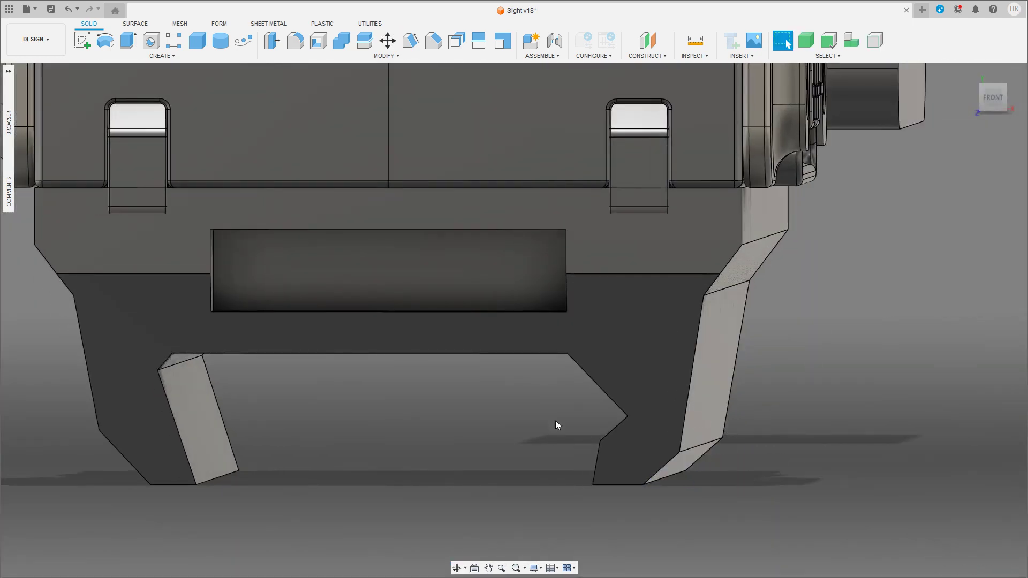
Step: Rotate the hook's angled inner face by -6.9°
click(629, 382)
mouse_move(554, 420)
shift+middle_down()
mouse_move(629, 381)
mouse_move(988, 101)
shift+middle_up()
click(989, 101)
key(m)
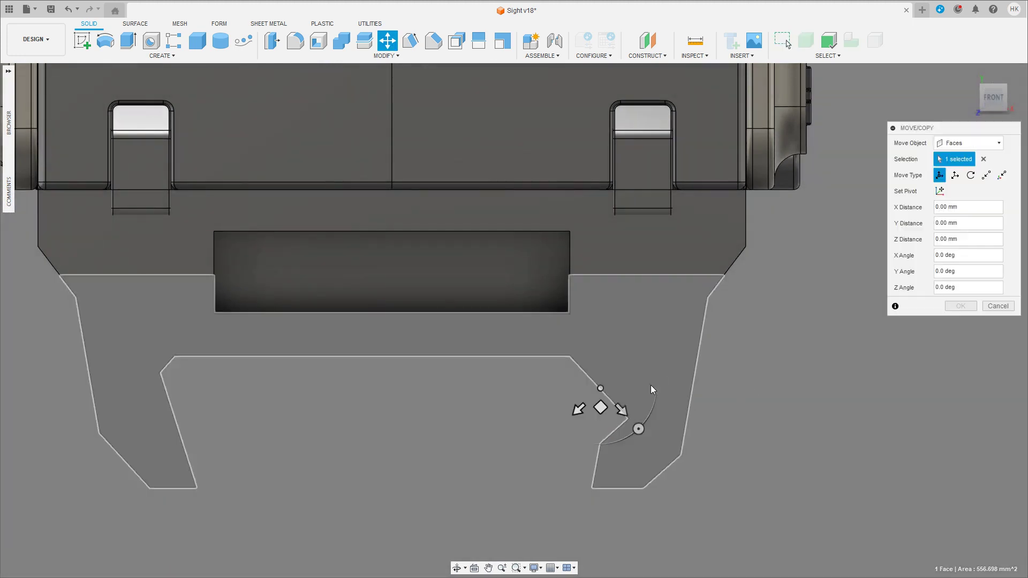
drag(655, 399, 582, 412)
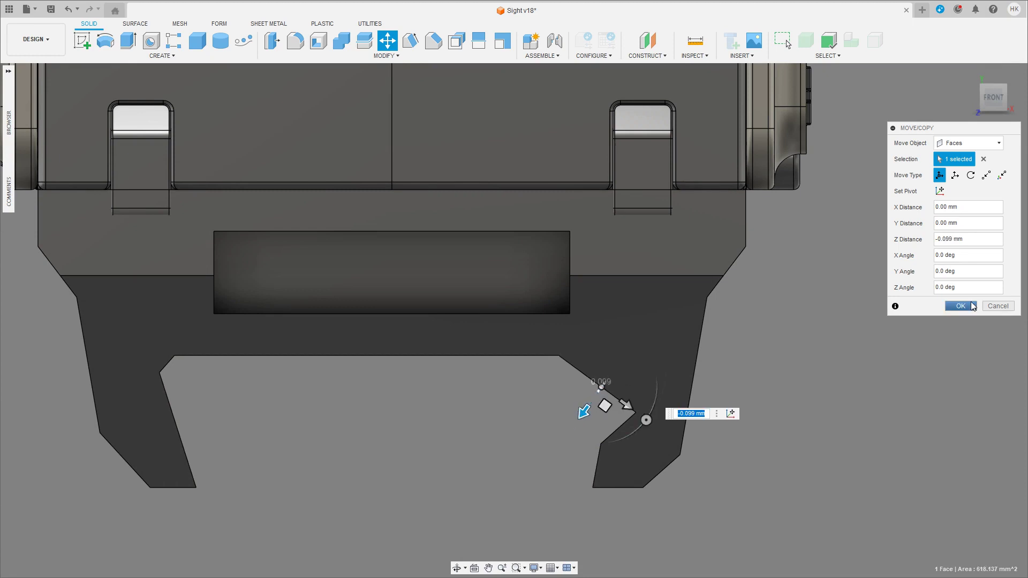
drag(652, 401, 650, 405)
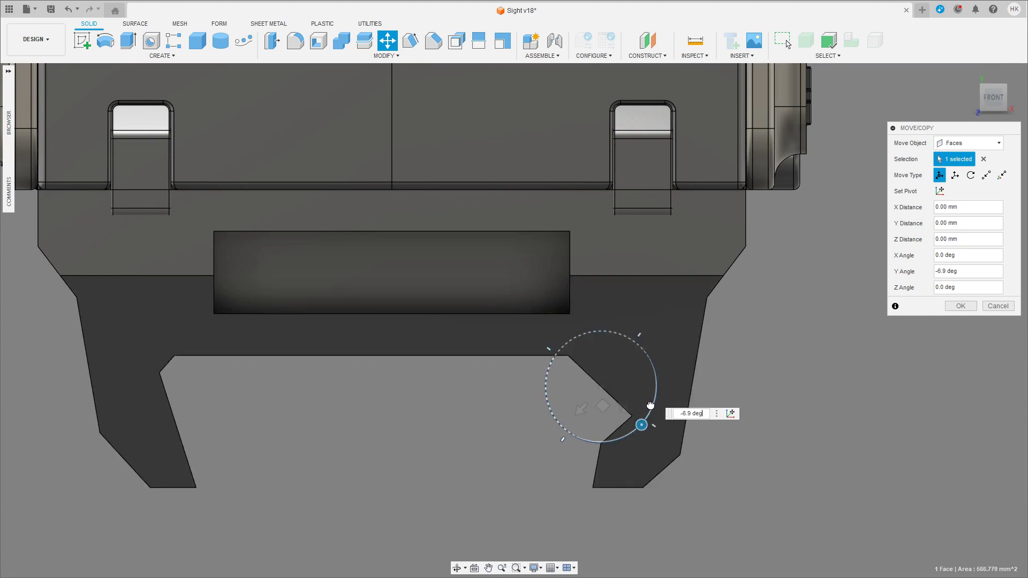
click(960, 306)
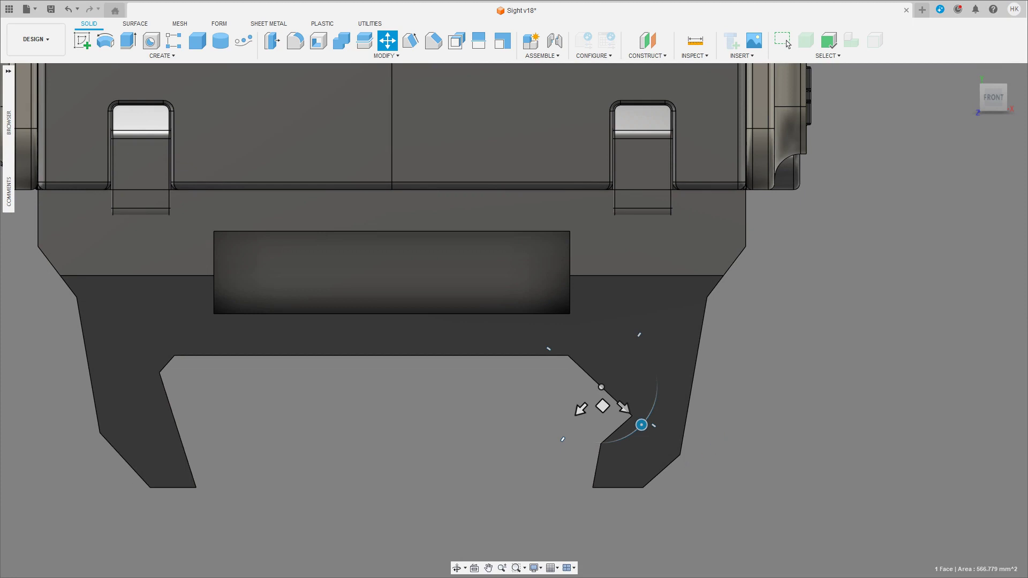
Step: Push the right hook's bottom face out 1.198 mm
shift+middle_drag(642, 375, 610, 435)
click(610, 435)
drag(993, 97, 1011, 104)
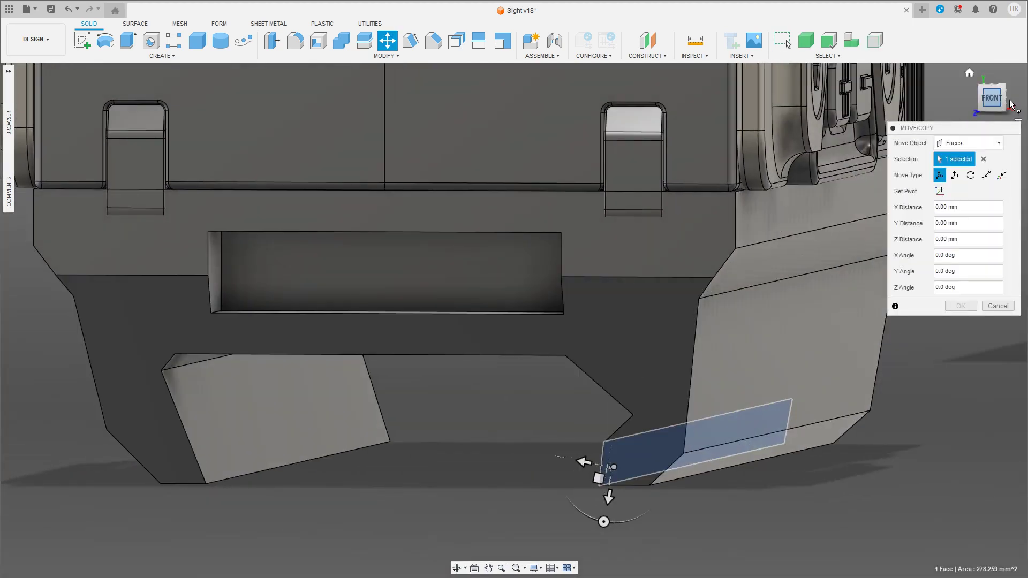
click(991, 98)
drag(557, 466, 534, 466)
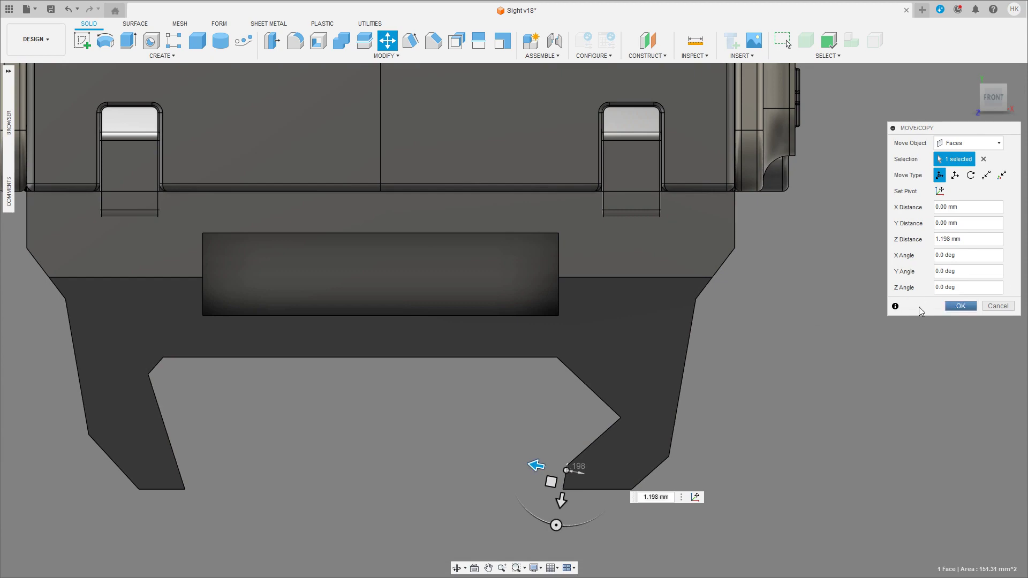
key(Return)
Step: Move the right hook's bottom face back about 0.47 mm
shift+middle_drag(660, 477, 689, 480)
click(689, 480)
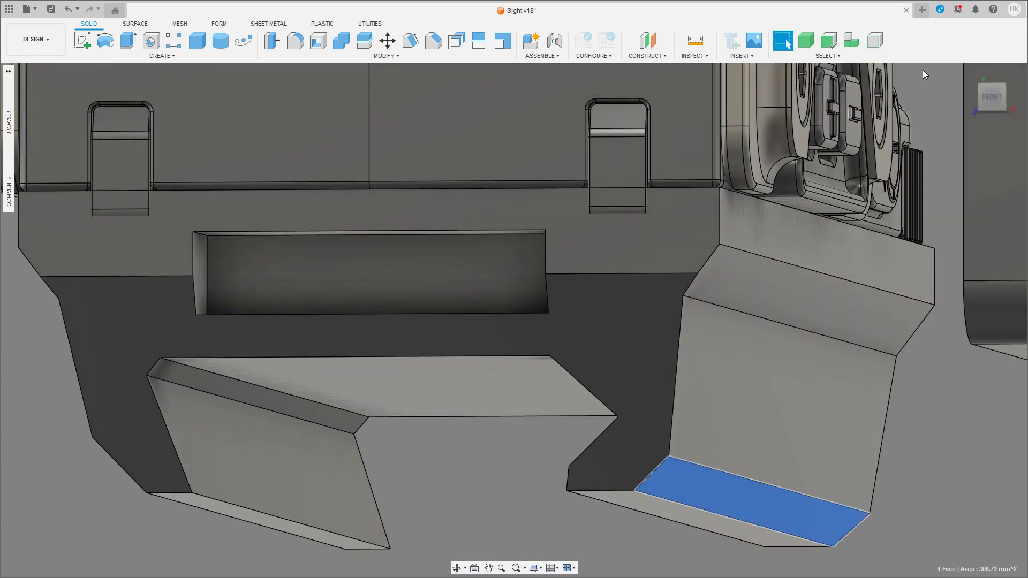
click(992, 98)
key(m)
drag(654, 489, 649, 484)
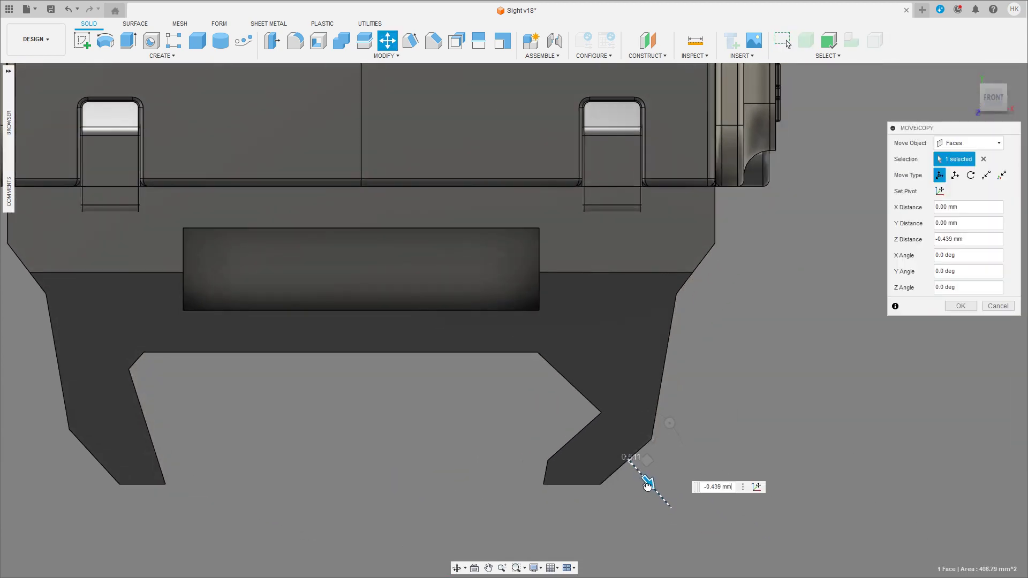
key(Return)
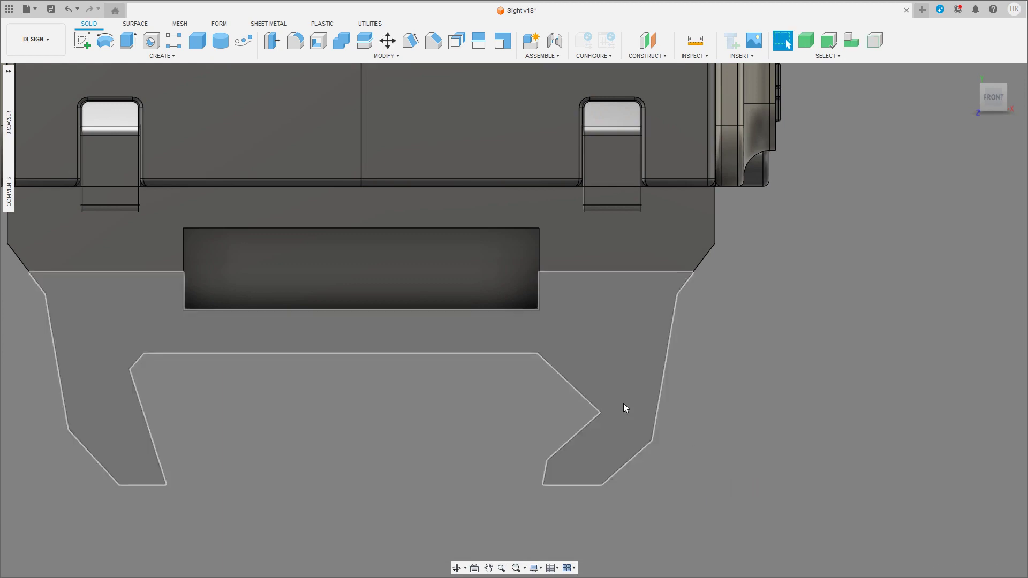
Step: Shift the hook's inclined face about 0.5 mm and tilt it -11.1 degrees
mouse_move(623, 403)
shift+middle_down()
mouse_move(723, 375)
mouse_move(696, 344)
shift+middle_up()
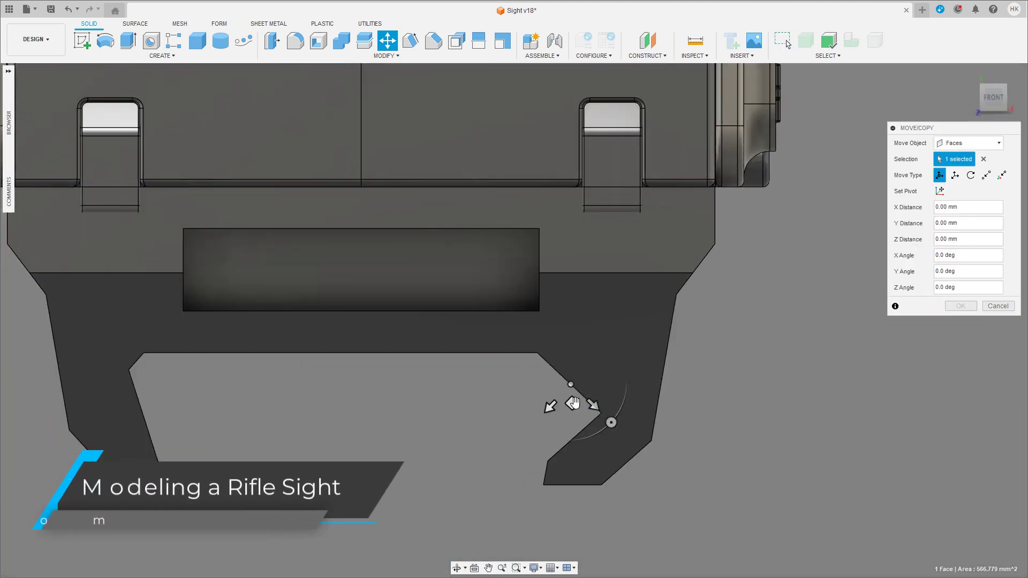
drag(561, 395, 556, 402)
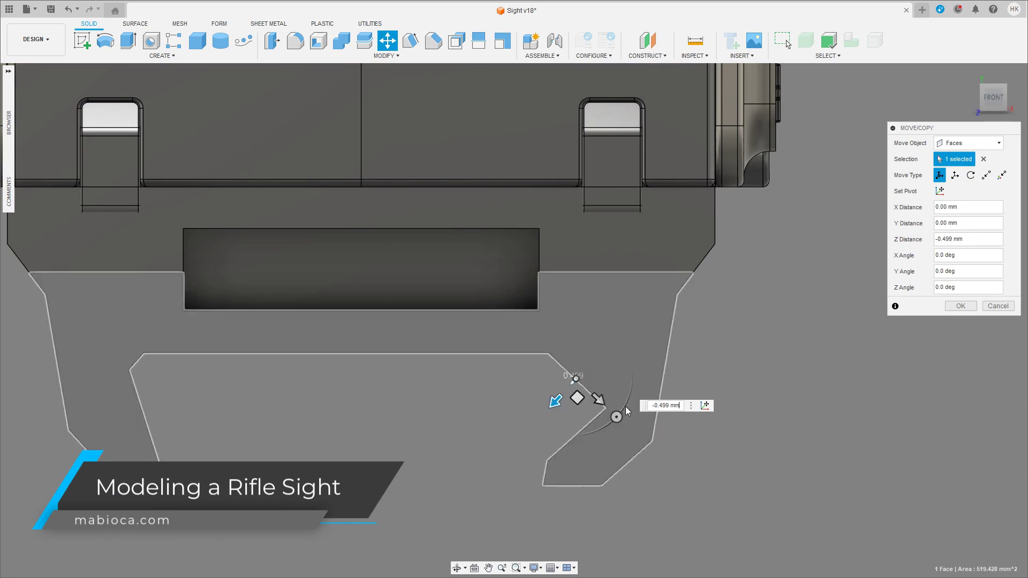
drag(616, 416, 610, 410)
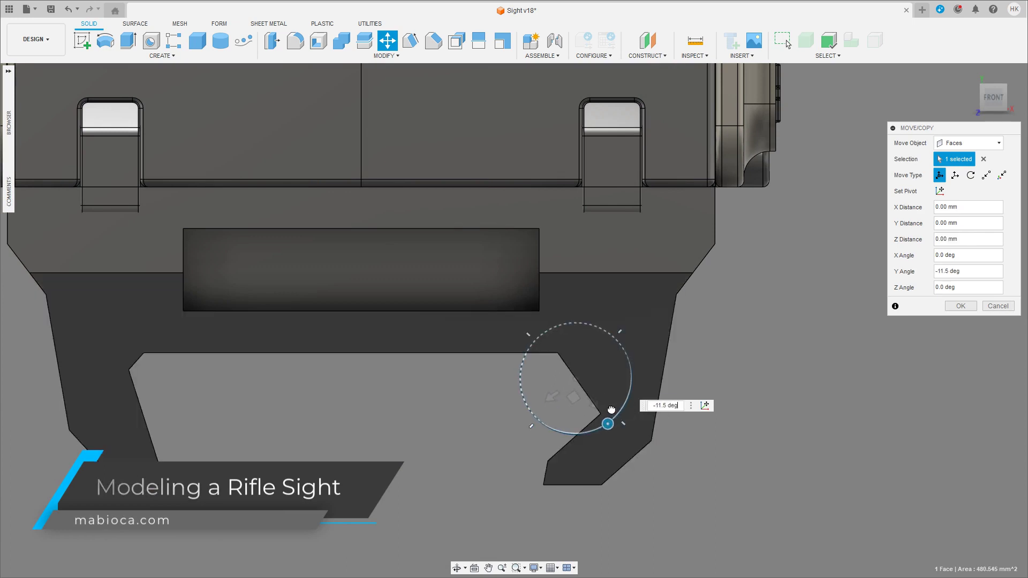
drag(611, 409, 611, 409)
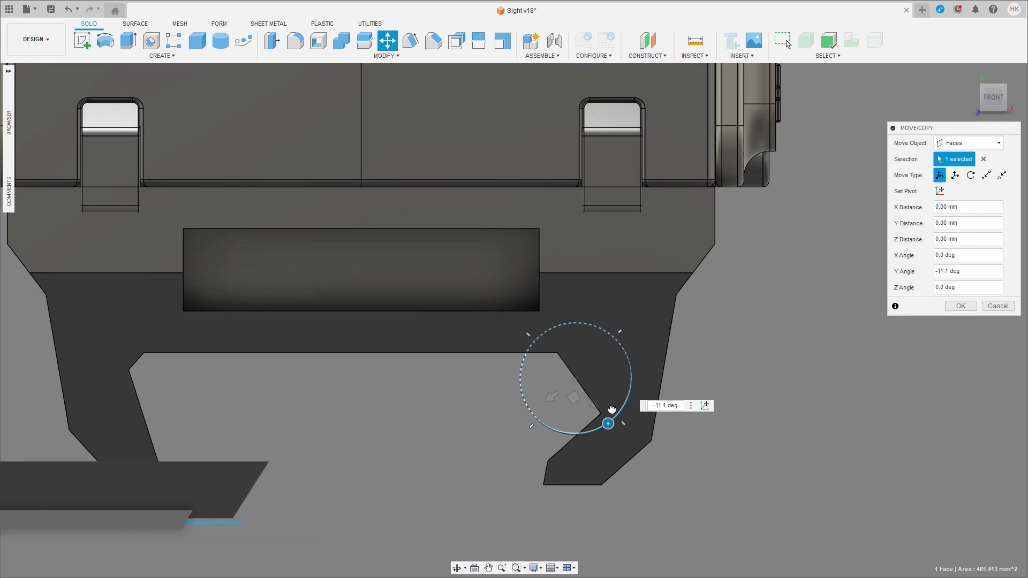
drag(550, 395, 542, 398)
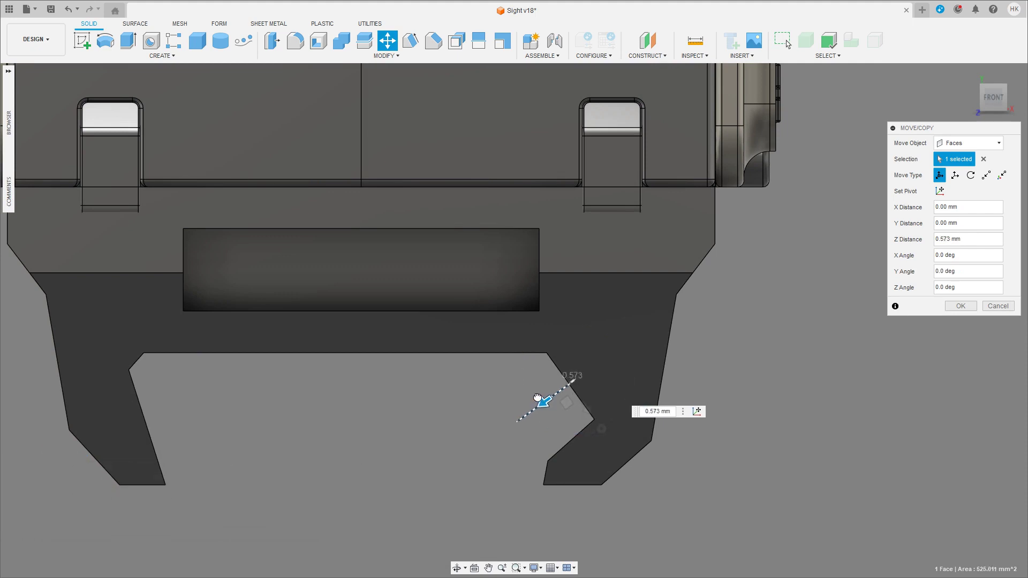
key(Return)
Step: Slide the hook's inner angled face out about 0.7 mm and tilt it 5 degrees
shift+middle_drag(697, 434, 614, 445)
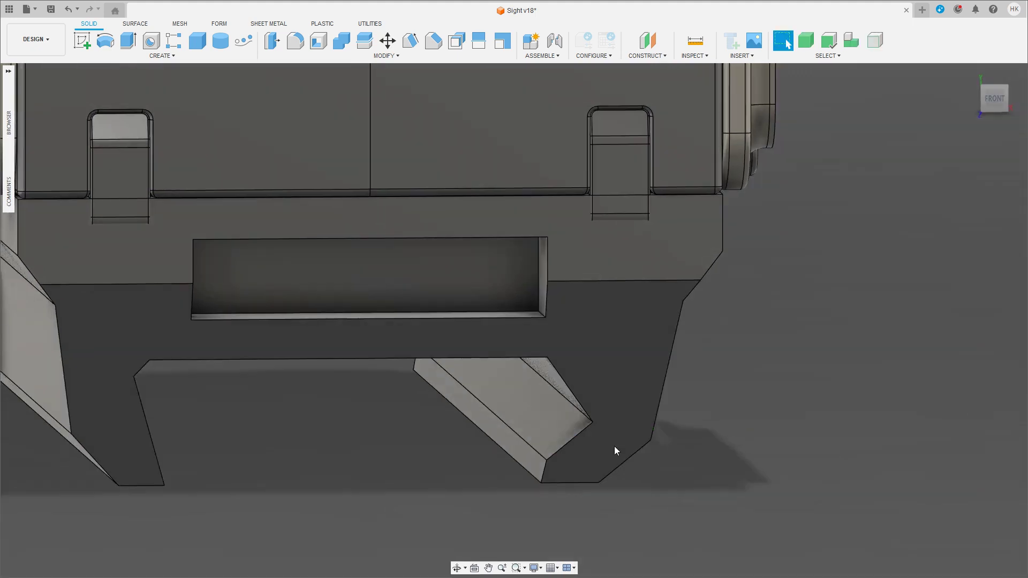
click(615, 446)
click(993, 97)
key(m)
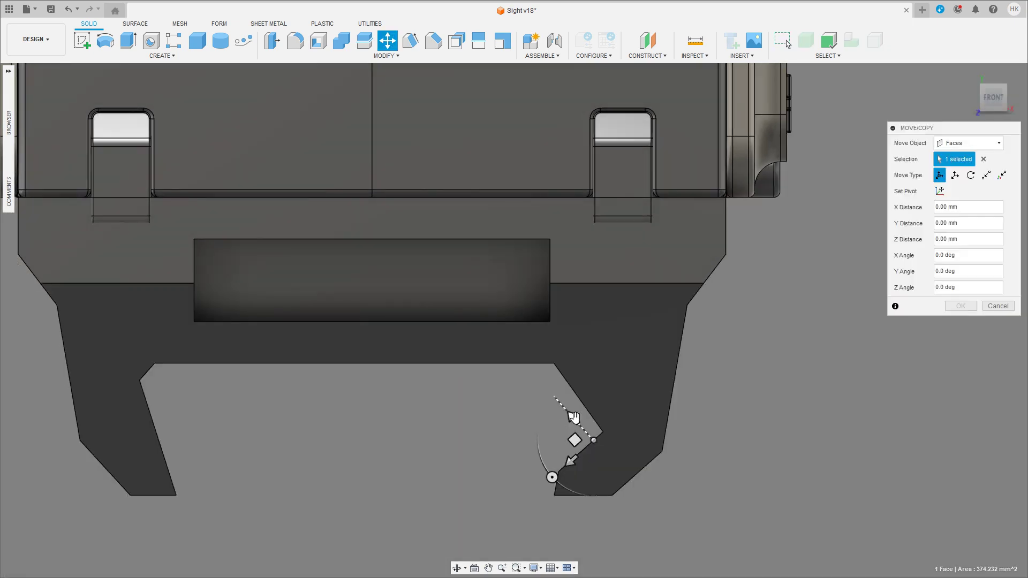
drag(570, 421, 566, 411)
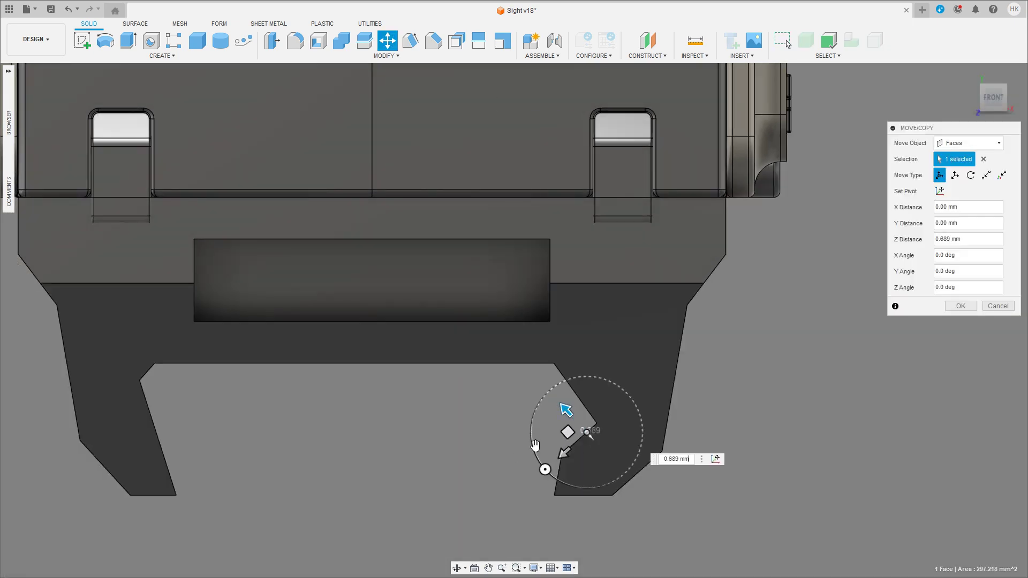
drag(531, 445, 530, 446)
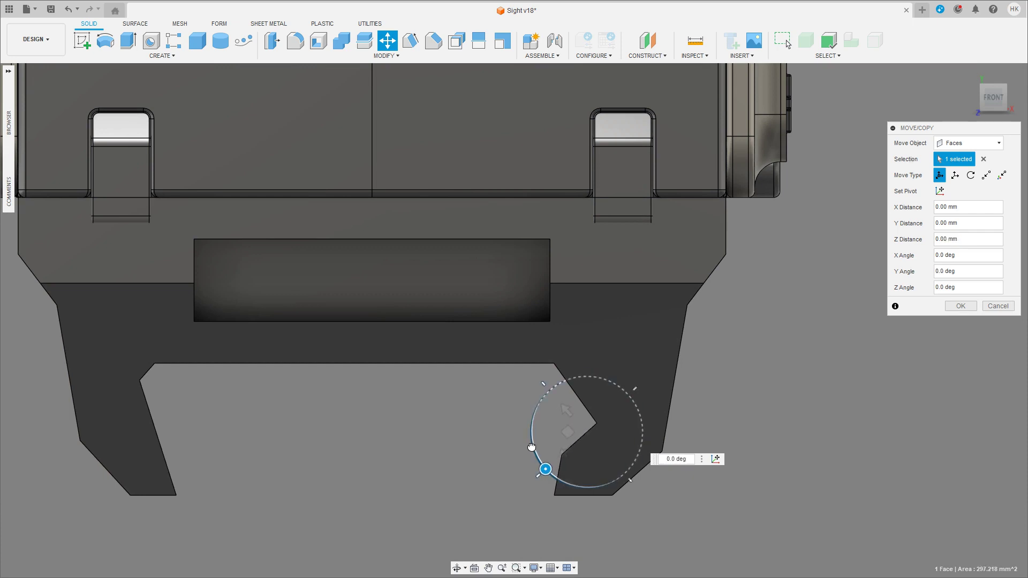
click(972, 310)
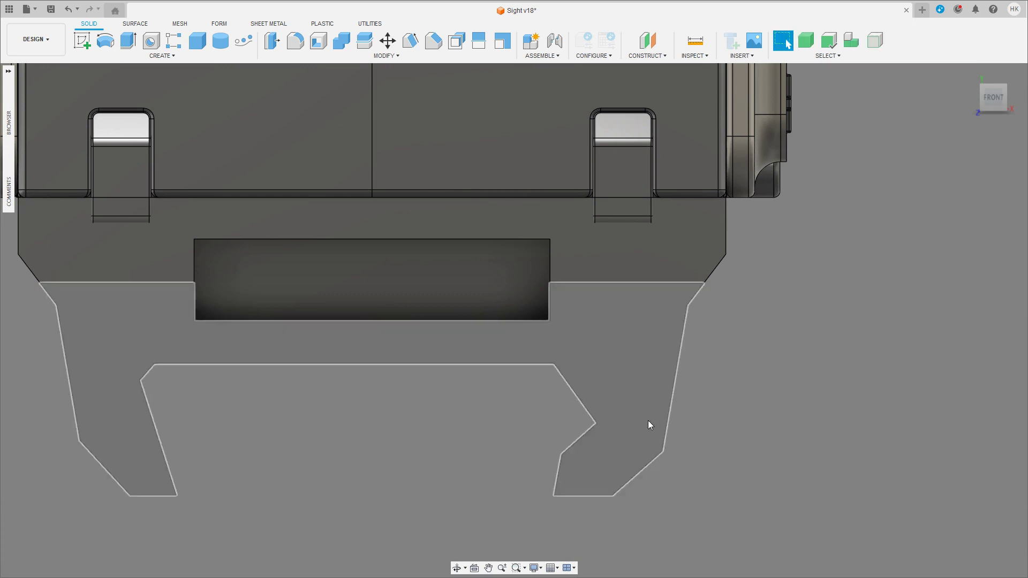
shift+middle_drag(648, 420, 613, 428)
click(537, 438)
Step: Rotate the selected hook face 11 degrees about a custom pivot
key(m)
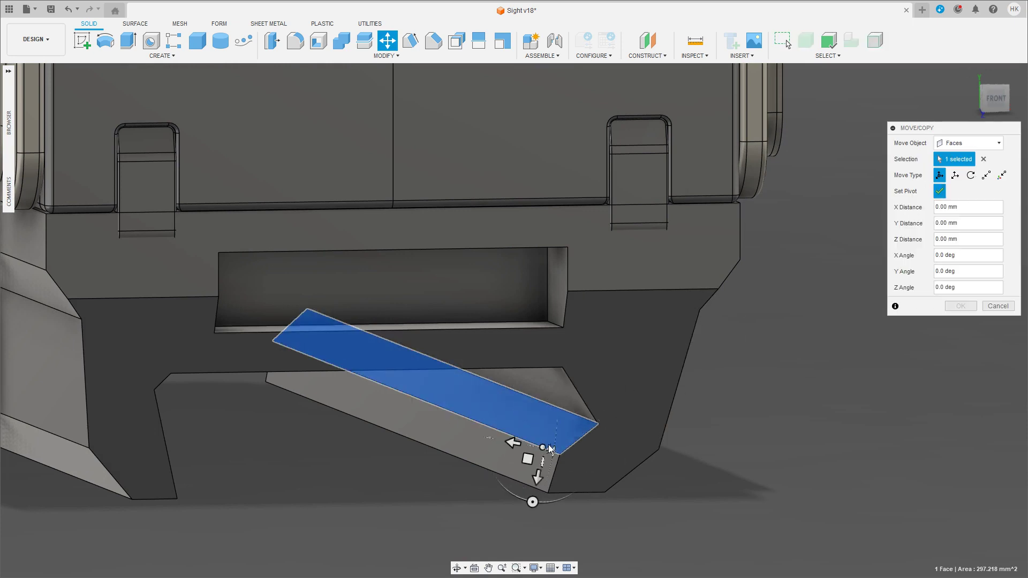
click(994, 98)
click(941, 192)
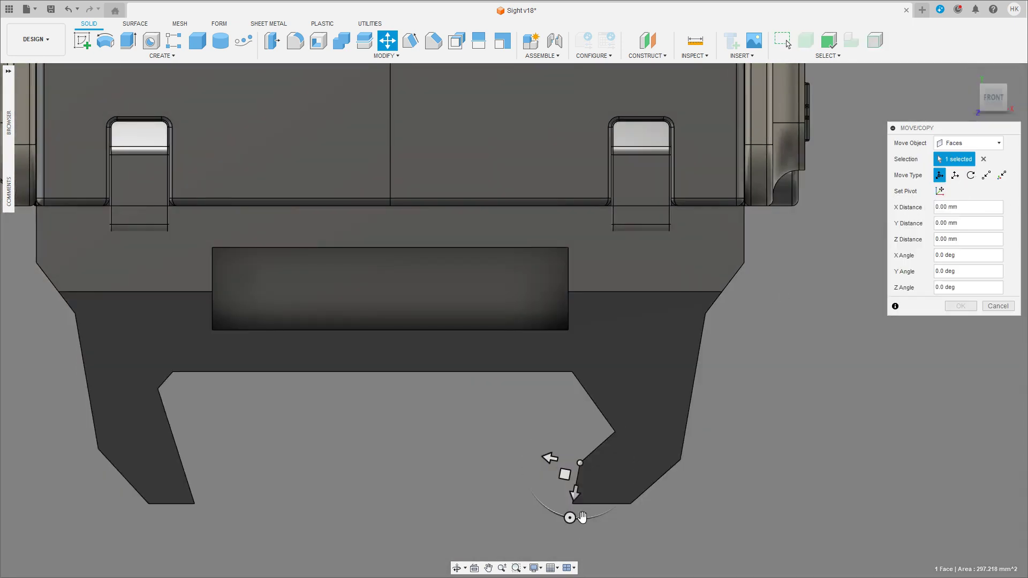
mouse_move(583, 518)
mouse_down()
mouse_move(594, 525)
mouse_move(582, 519)
mouse_up()
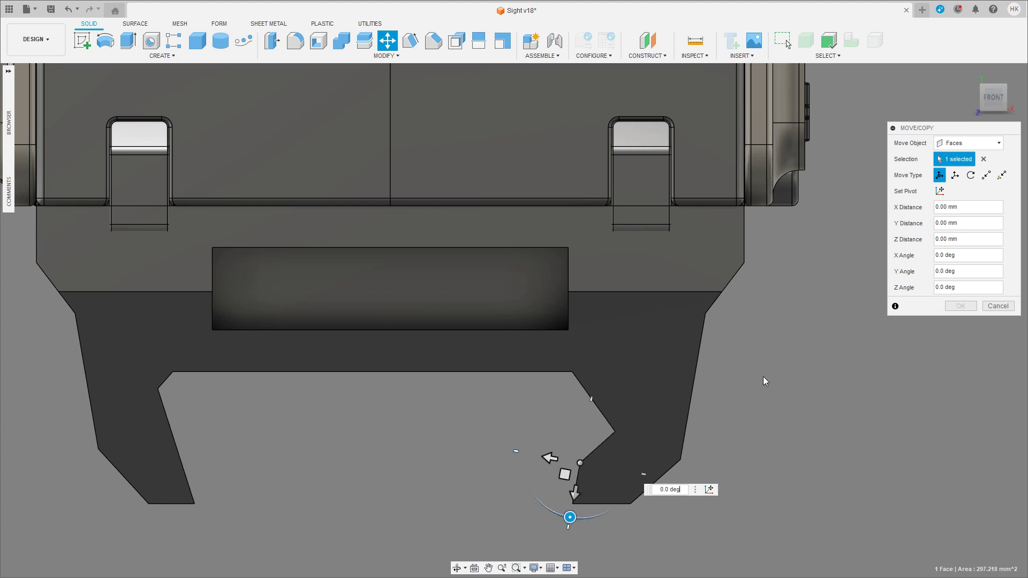
mouse_move(964, 287)
key(Escape)
Step: Move the right hook's bottom face out by 1 mm
shift+middle_drag(602, 404, 578, 450)
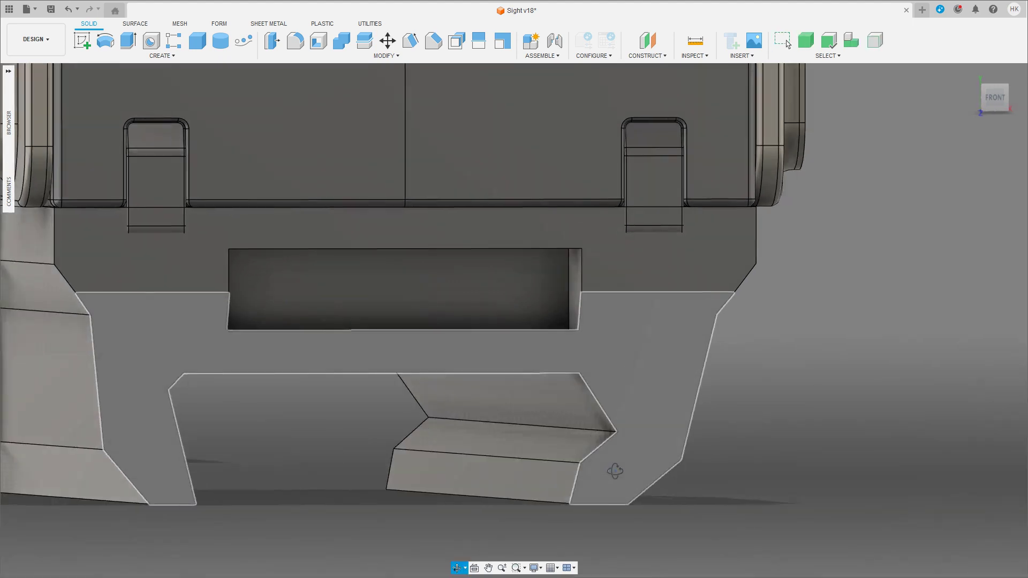
click(566, 471)
key(m)
shift+middle_drag(503, 499, 502, 468)
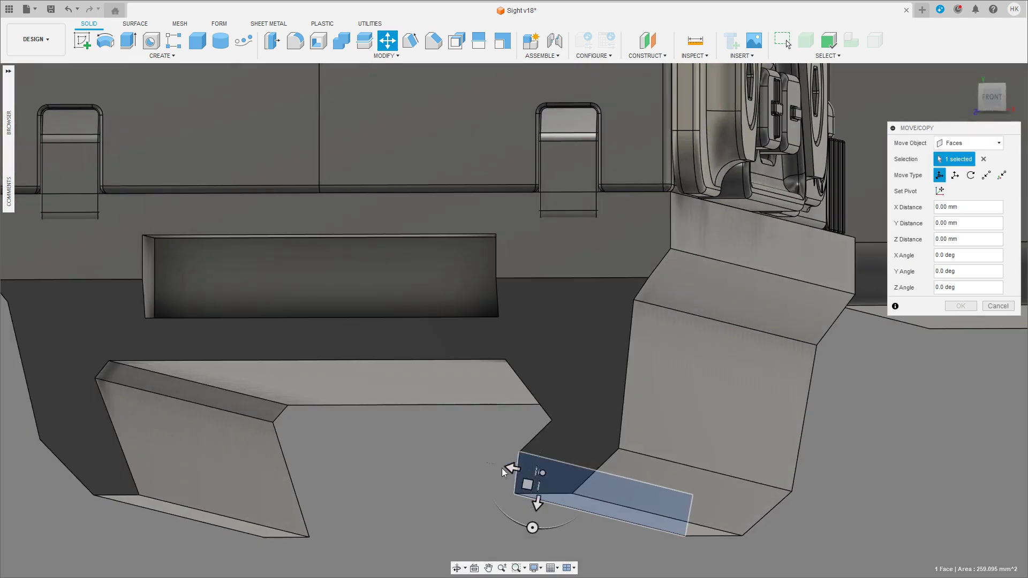
drag(503, 468, 520, 426)
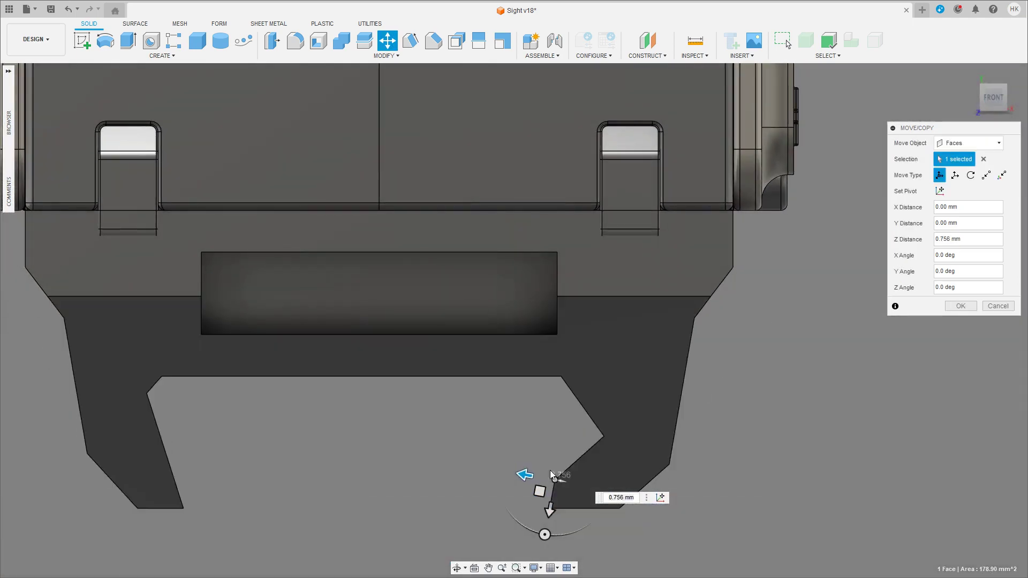
drag(551, 474, 521, 472)
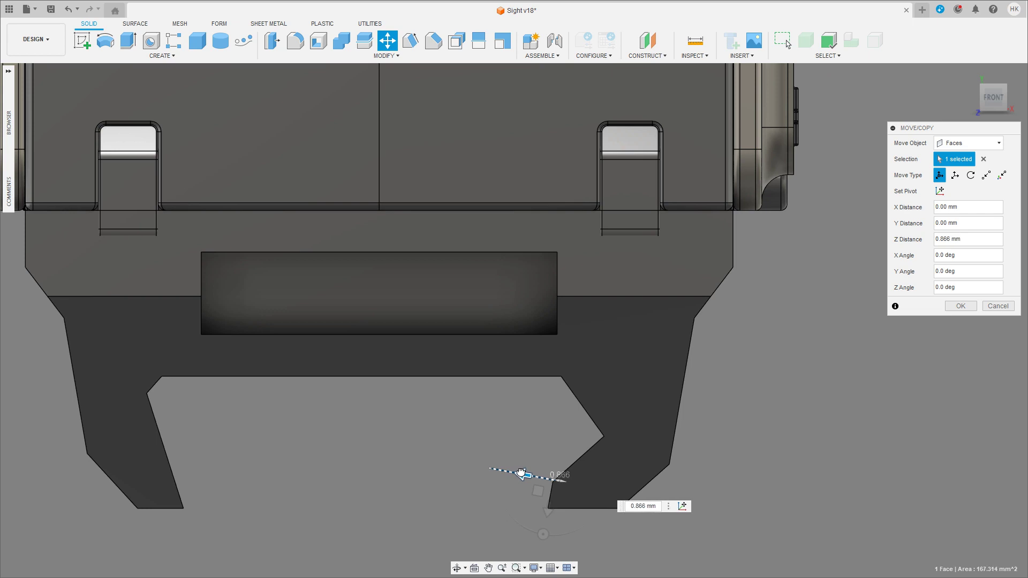
text(1)
key(Return)
Step: Tilt the hook's upper inner face 19 degrees about a new pivot
shift+middle_drag(523, 473, 564, 393)
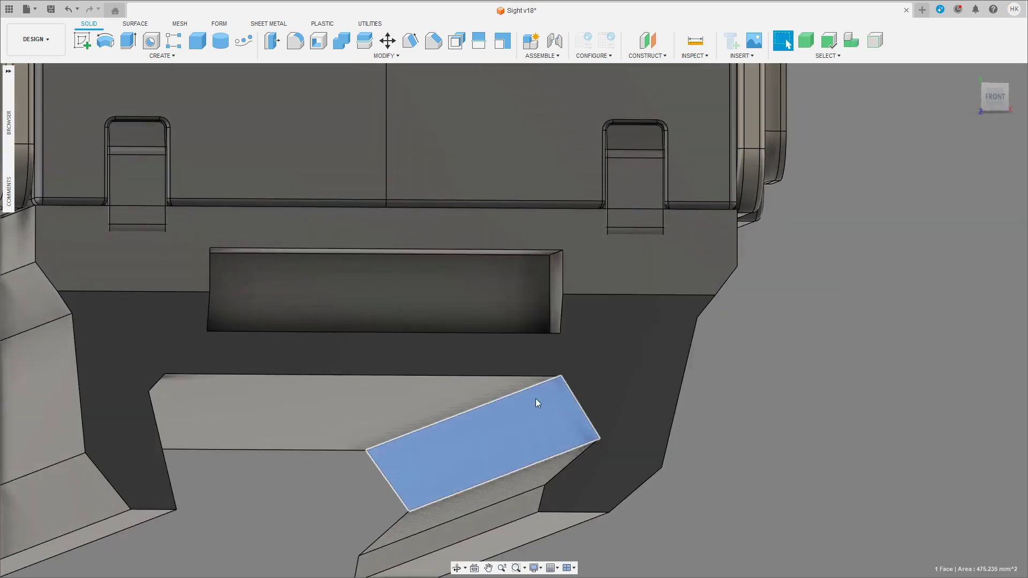
click(537, 402)
key(m)
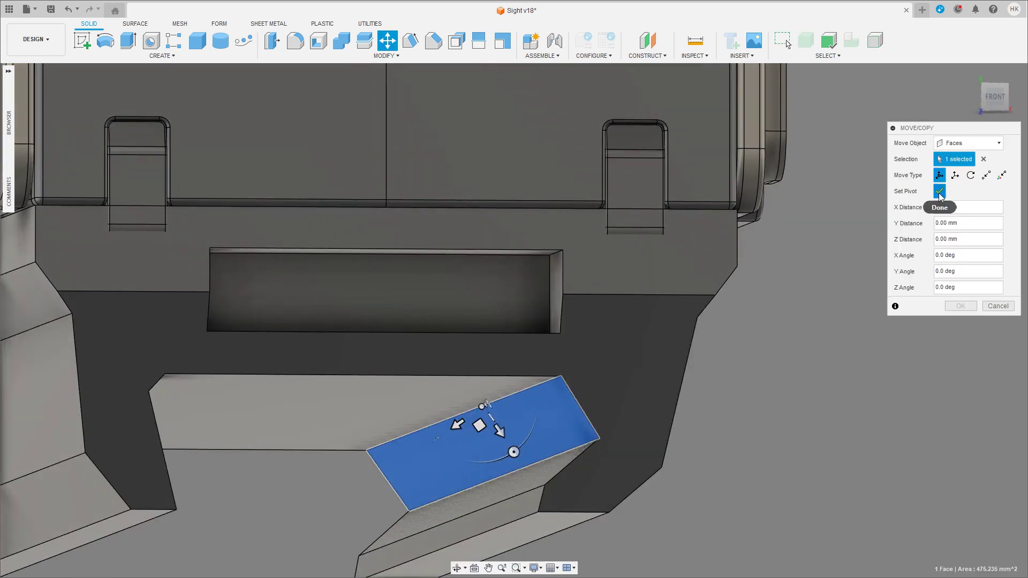
click(941, 197)
click(994, 97)
drag(593, 419, 621, 392)
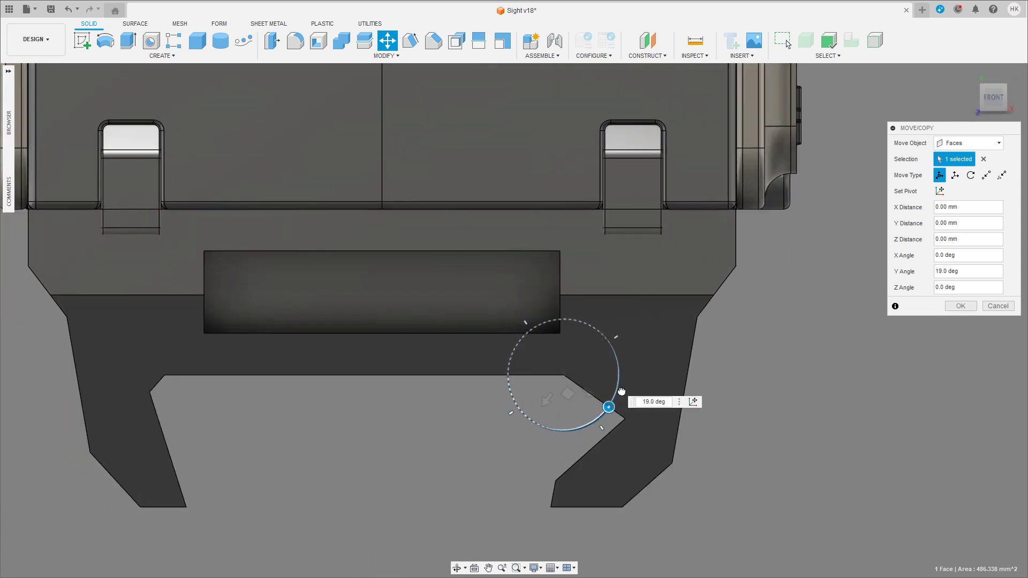
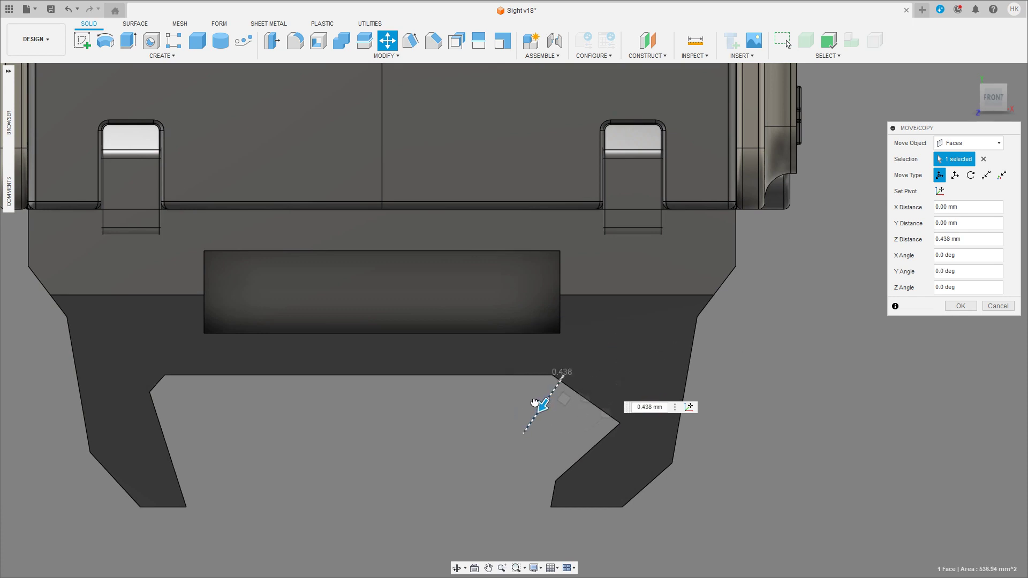
Step: Tilt the jaw's angled face to about -7.6 degrees and confirm it
drag(608, 407, 612, 388)
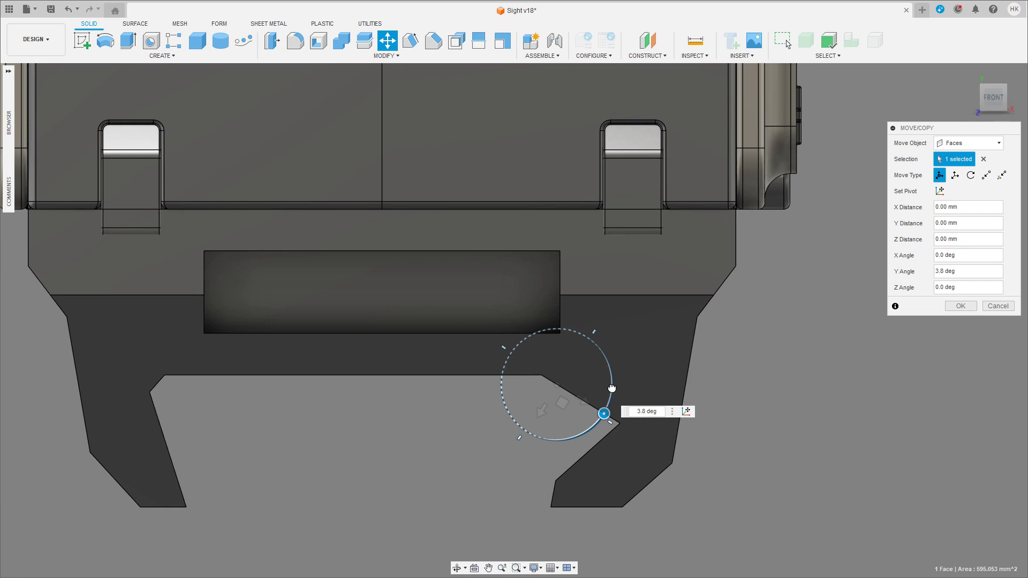
drag(612, 388, 600, 402)
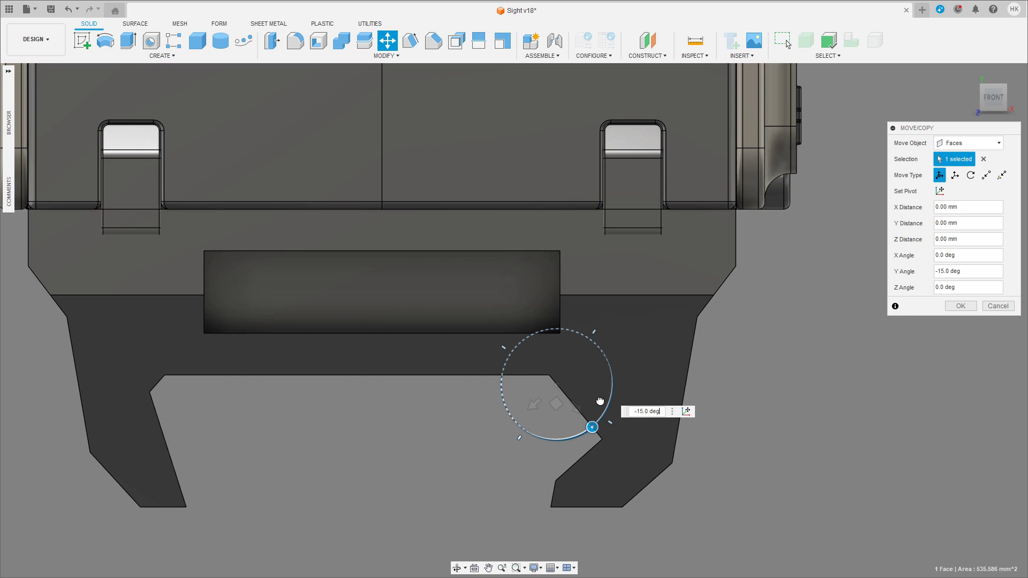
mouse_move(600, 401)
mouse_down()
mouse_move(592, 394)
mouse_move(600, 402)
mouse_up()
click(960, 305)
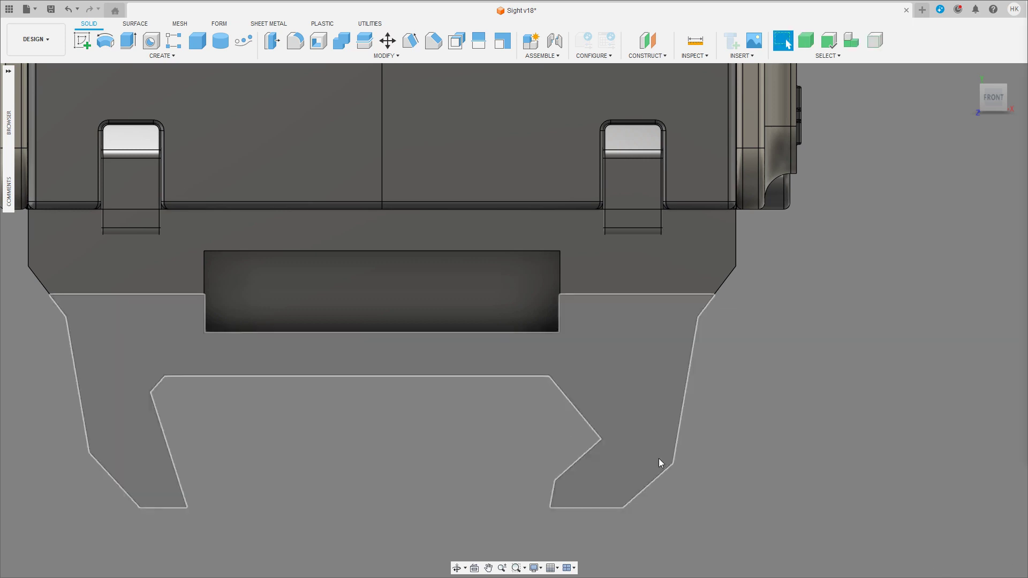
Step: Select two hook faces for moving, with the pivot at their corner
mouse_move(658, 458)
shift+middle_down()
mouse_move(538, 438)
mouse_move(692, 487)
mouse_move(631, 425)
shift+middle_up()
click(538, 438)
shift+click(694, 489)
key(m)
click(939, 191)
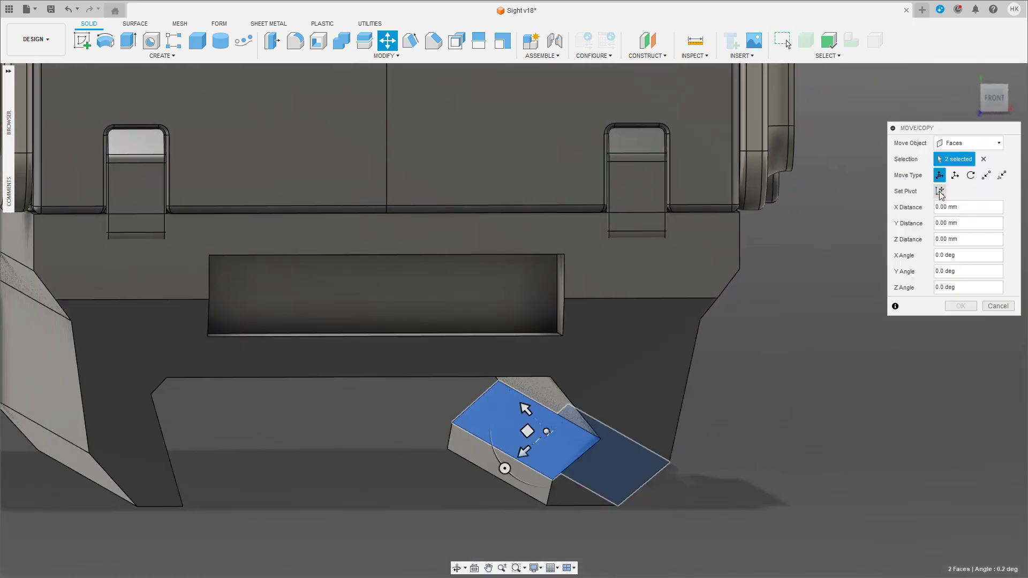
click(534, 470)
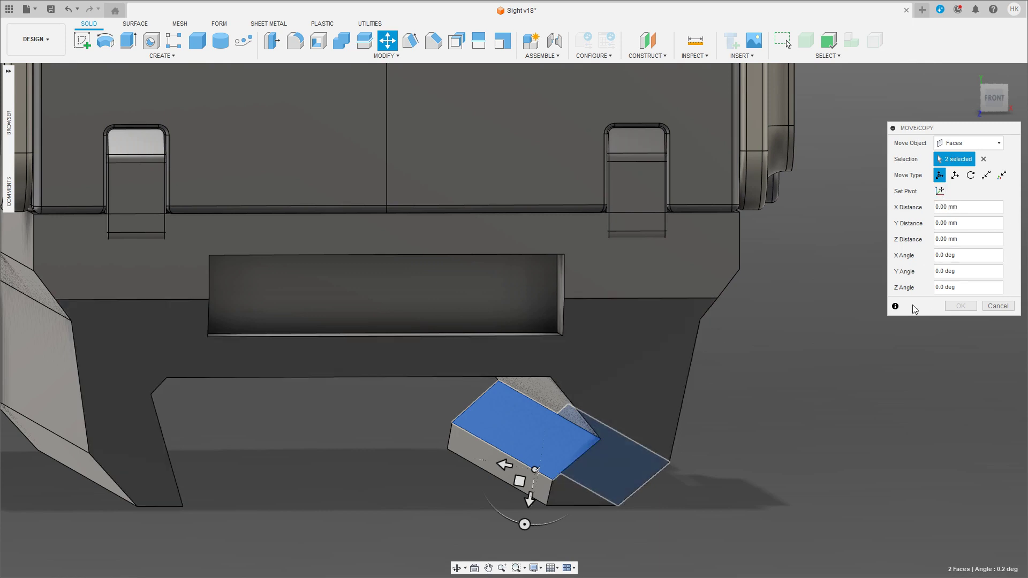
Step: Rotate the two hook faces to -9.8 degrees and commit the move
click(991, 103)
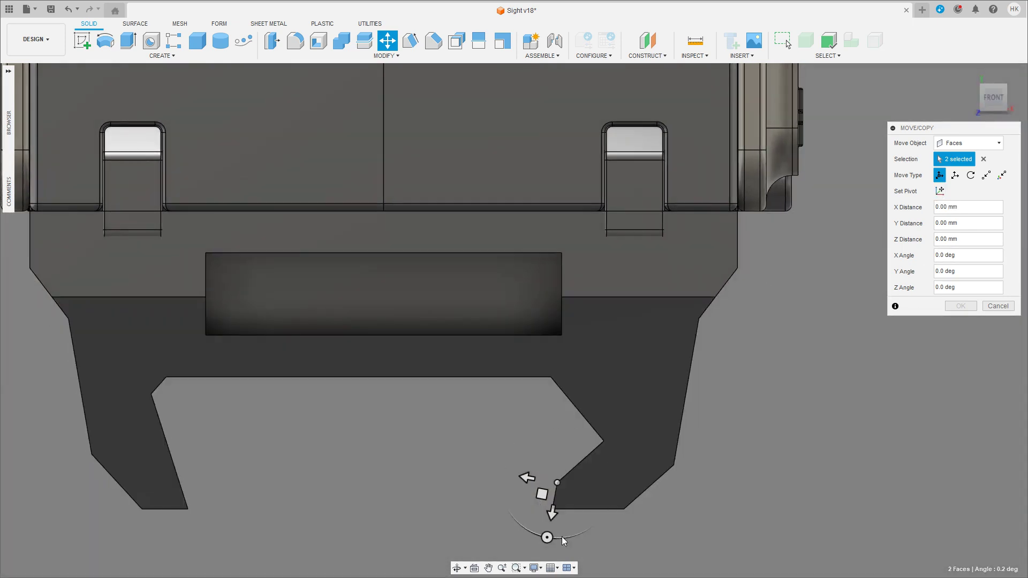
click(562, 538)
drag(563, 538, 571, 538)
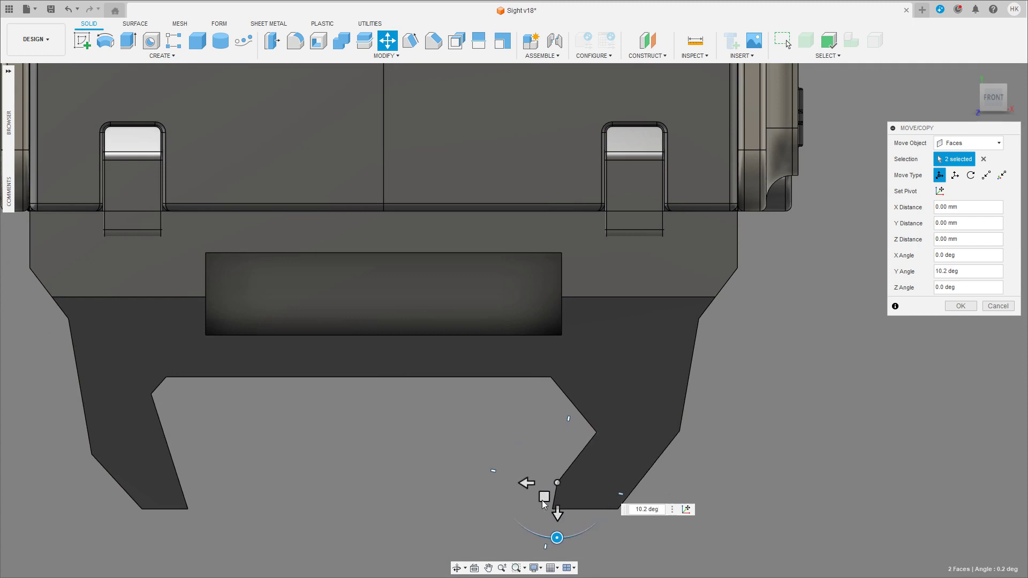
drag(527, 484, 535, 484)
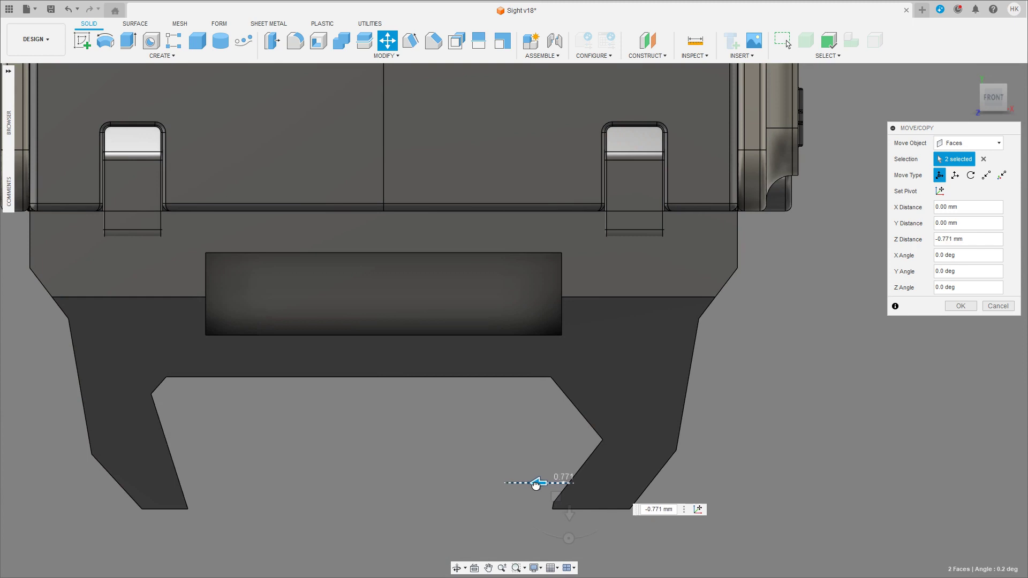
mouse_move(535, 485)
mouse_down()
mouse_move(517, 482)
mouse_move(535, 482)
mouse_up()
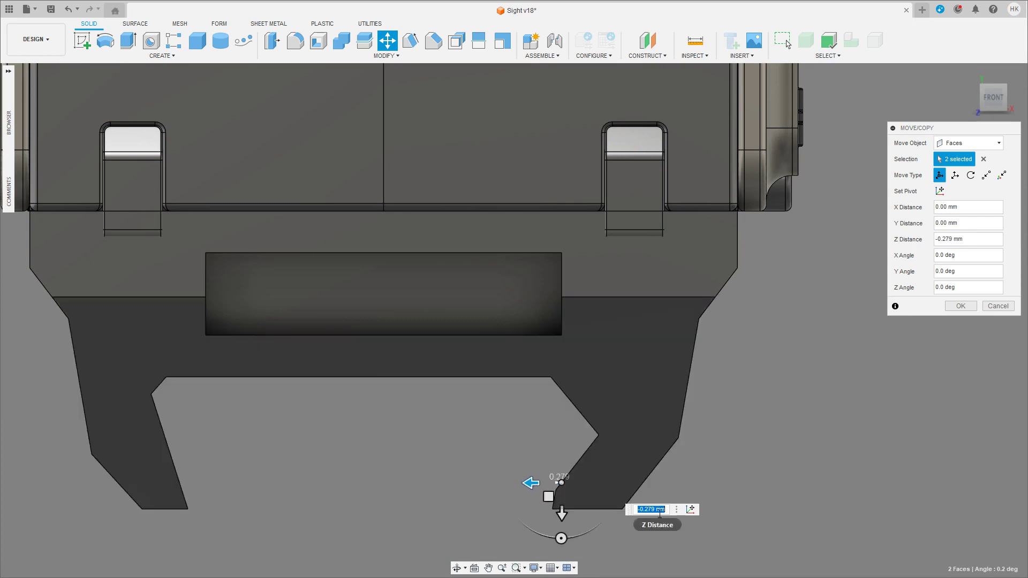
drag(582, 534, 573, 534)
click(960, 306)
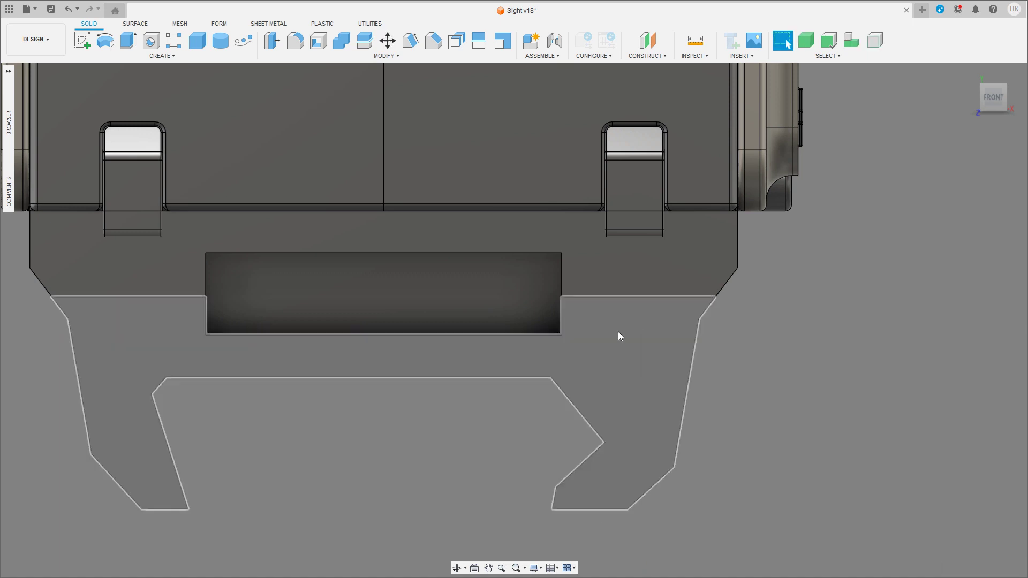
Step: Begin rotating the jaw's bottom face, then cancel the move unchanged
shift+middle_drag(618, 332, 583, 383)
click(573, 410)
key(m)
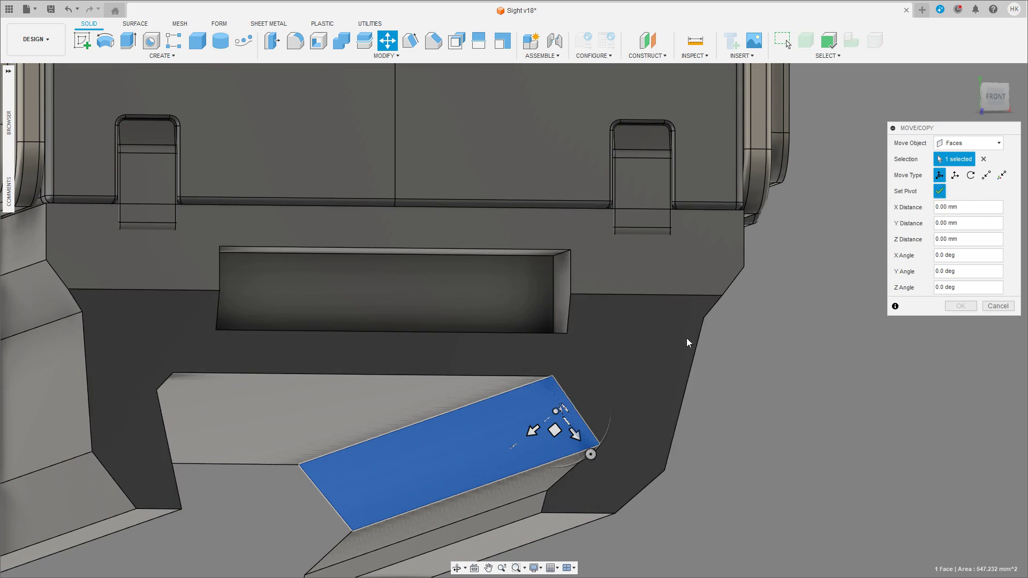
shift+middle_drag(576, 418, 632, 407)
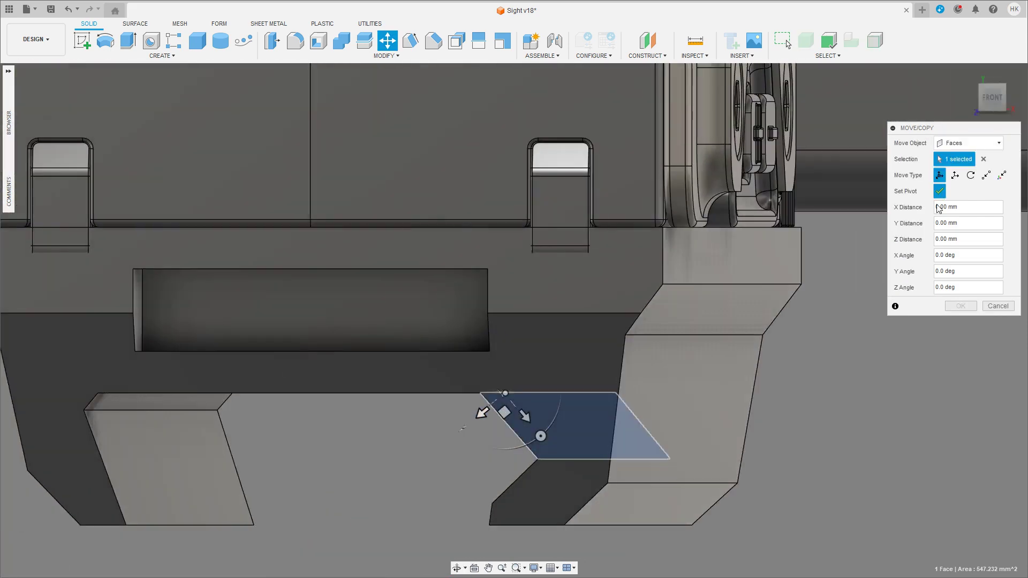
click(993, 97)
click(529, 417)
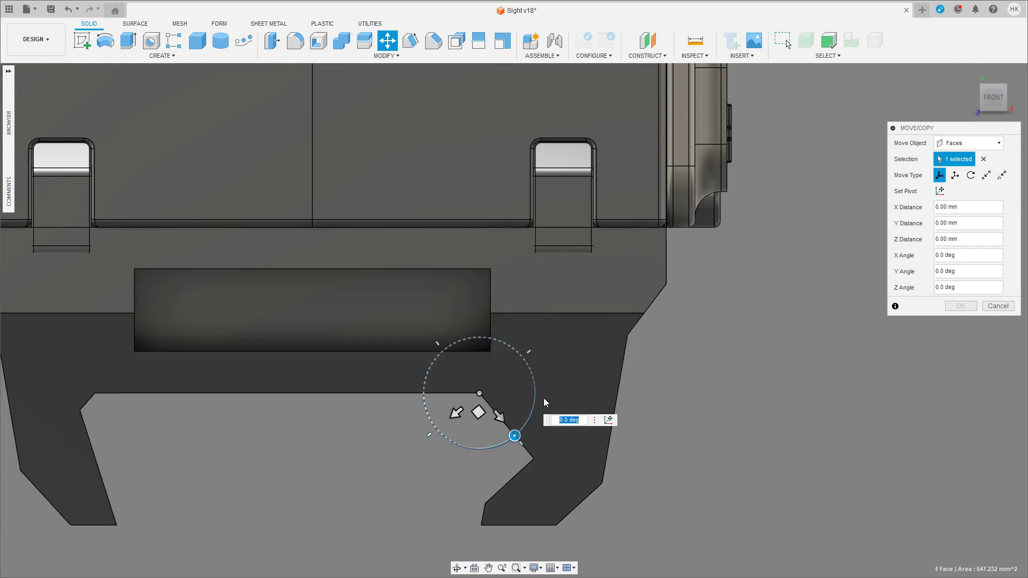
key(Escape)
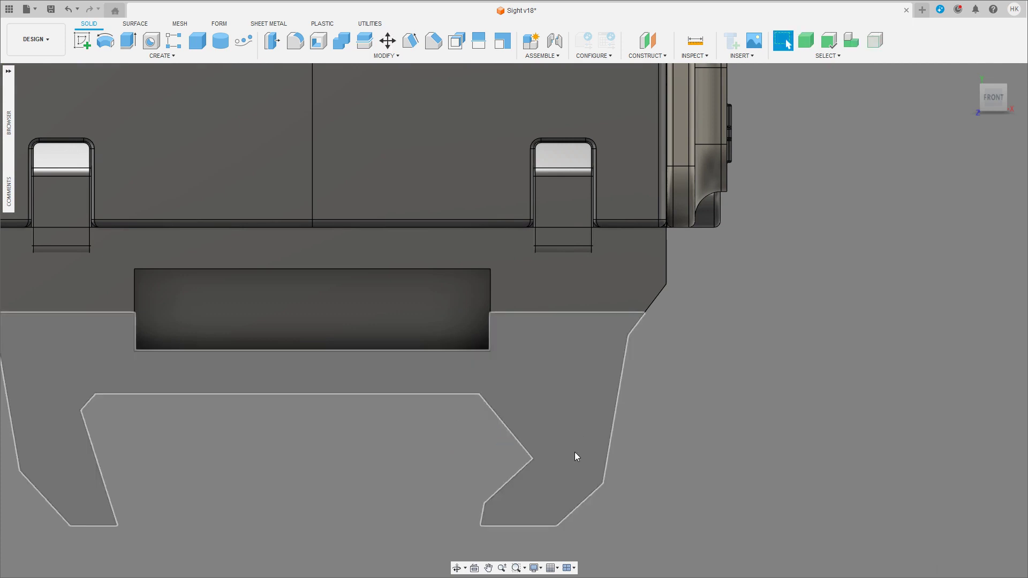
Step: Shift three jaw-tip faces -1.715 mm along Z and view the whole sight
mouse_move(574, 452)
shift+middle_down()
mouse_move(545, 484)
mouse_move(536, 441)
shift+middle_up()
click(545, 484)
click(535, 441)
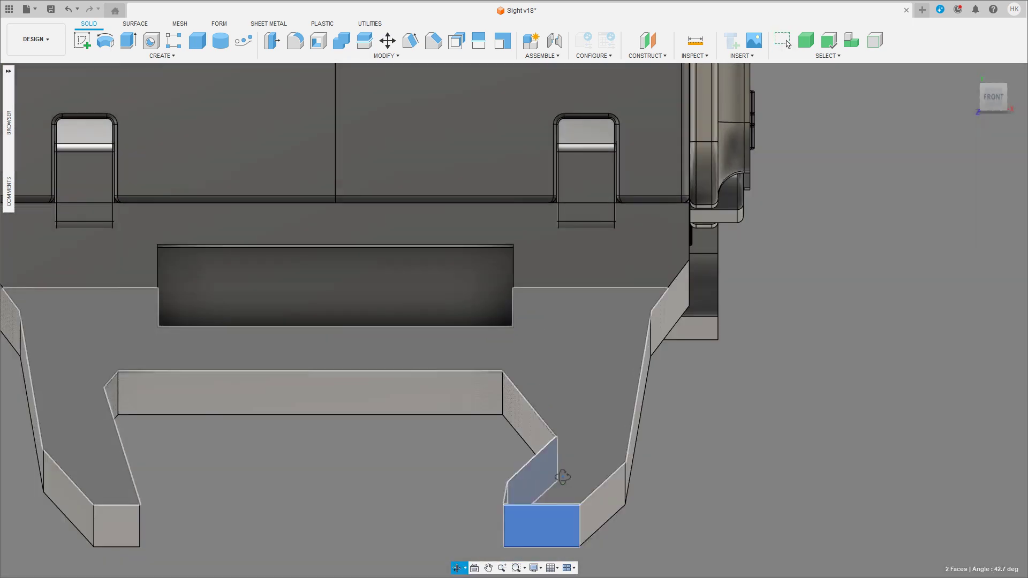
click(599, 498)
key(m)
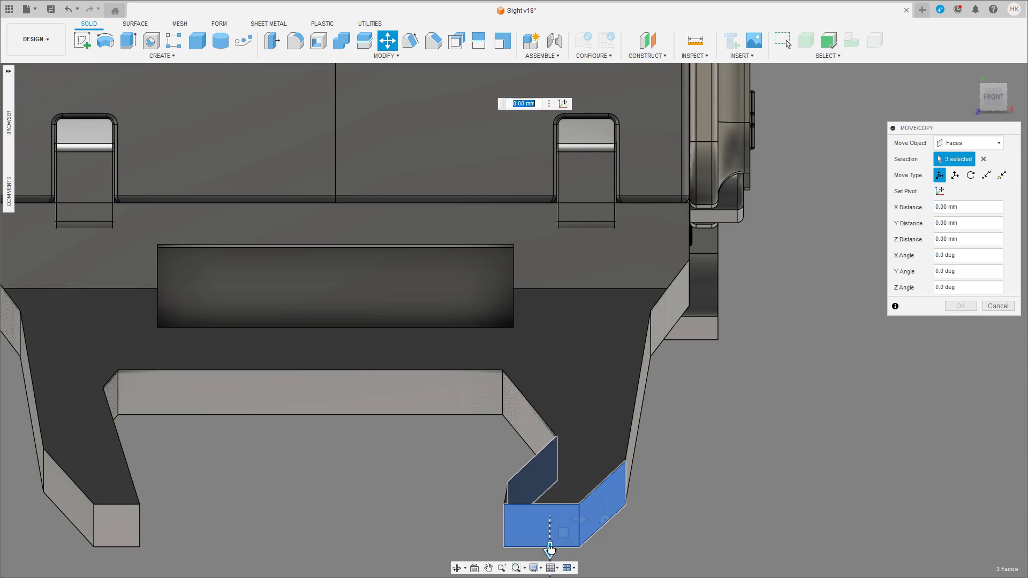
drag(551, 545, 550, 551)
shift+middle_drag(550, 551, 815, 337)
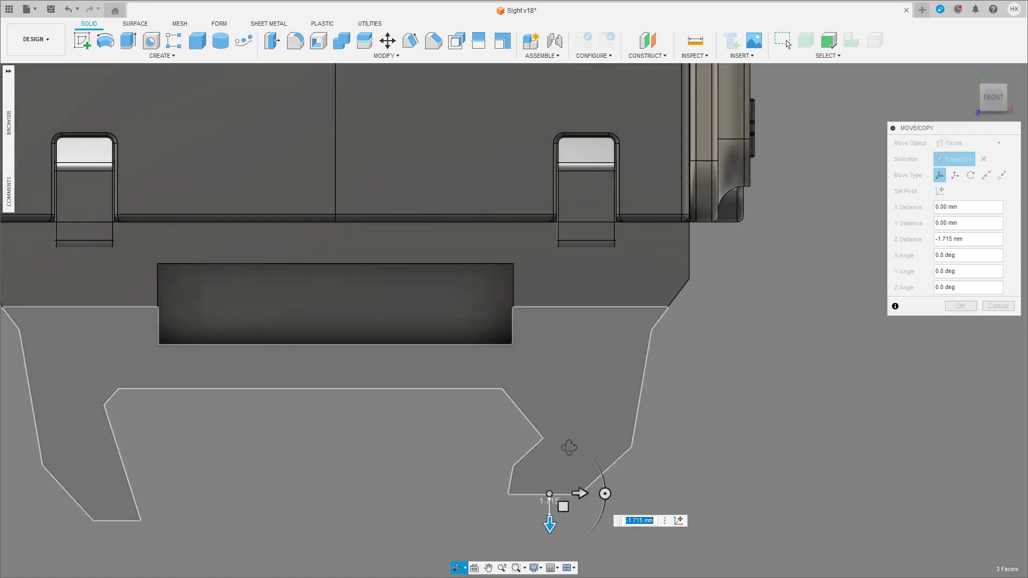
key(Return)
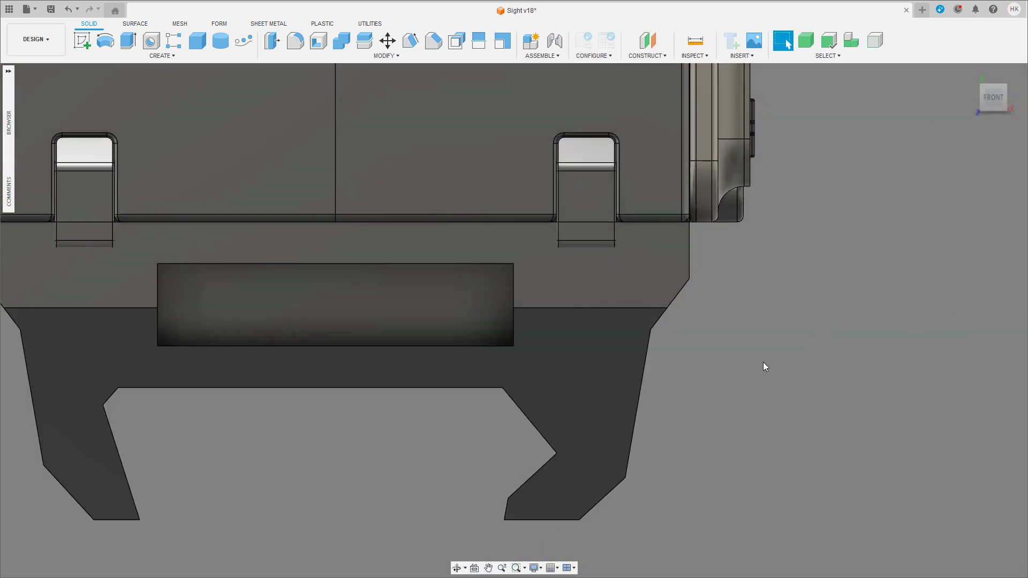
scroll(763, 362, down, 3)
mouse_move(763, 362)
middle_down()
mouse_move(718, 410)
mouse_move(732, 412)
mouse_move(675, 387)
mouse_move(655, 392)
mouse_move(668, 358)
mouse_move(596, 345)
middle_up()
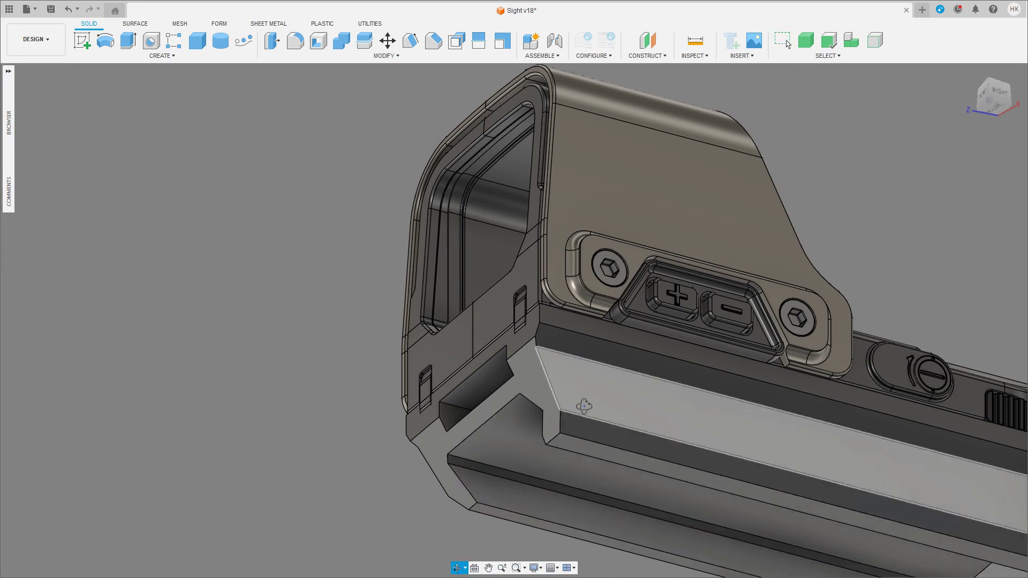
Step: Nudge the lower rail face slightly outward
shift+middle_drag(558, 506, 559, 436)
click(521, 427)
key(m)
scroll(522, 427, up, 3)
drag(495, 407, 484, 408)
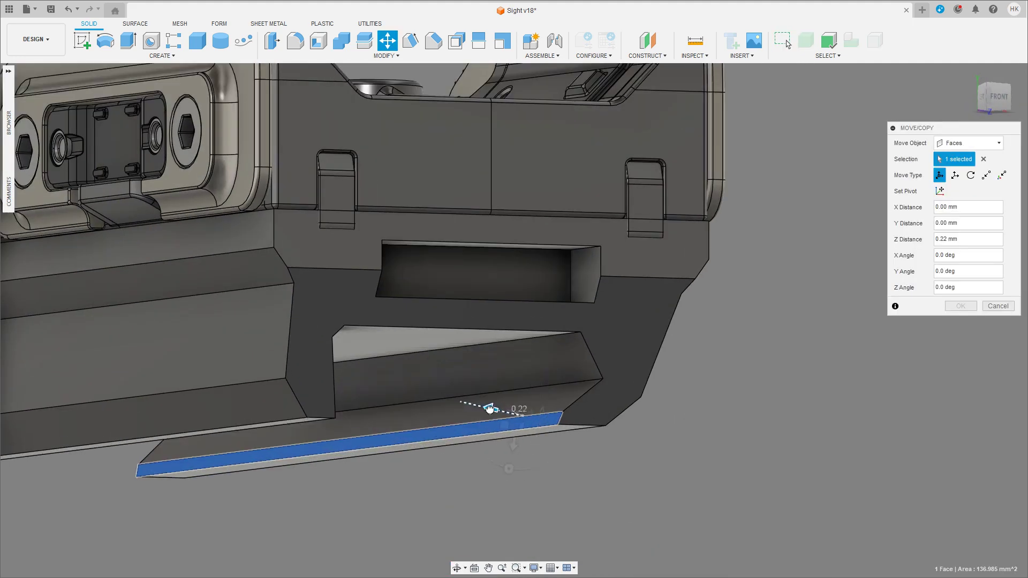
click(957, 306)
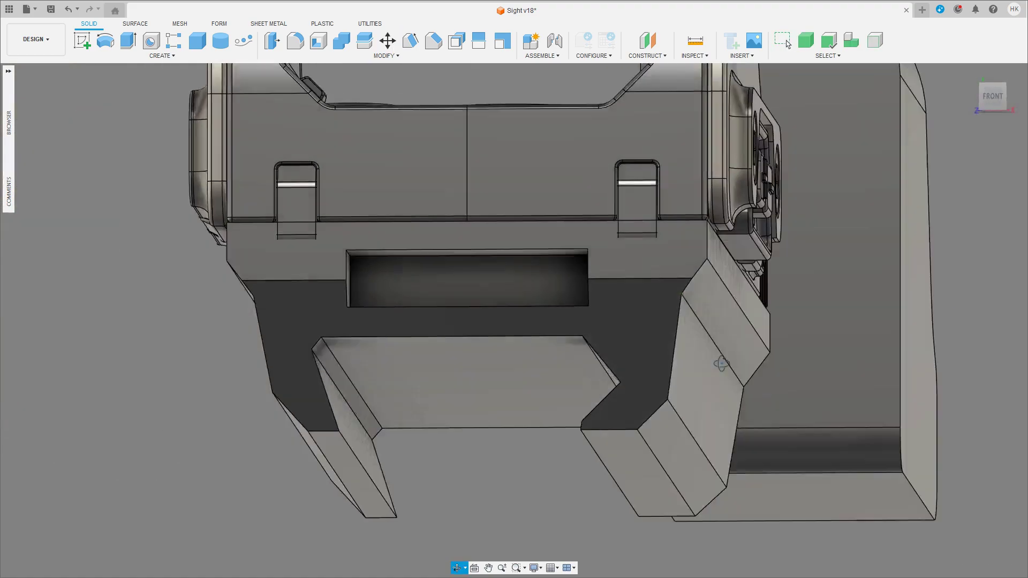
Step: Push the lower sloped face out 0.698 mm
mouse_move(687, 355)
shift+middle_down()
mouse_move(535, 342)
mouse_move(658, 383)
shift+middle_up()
click(788, 44)
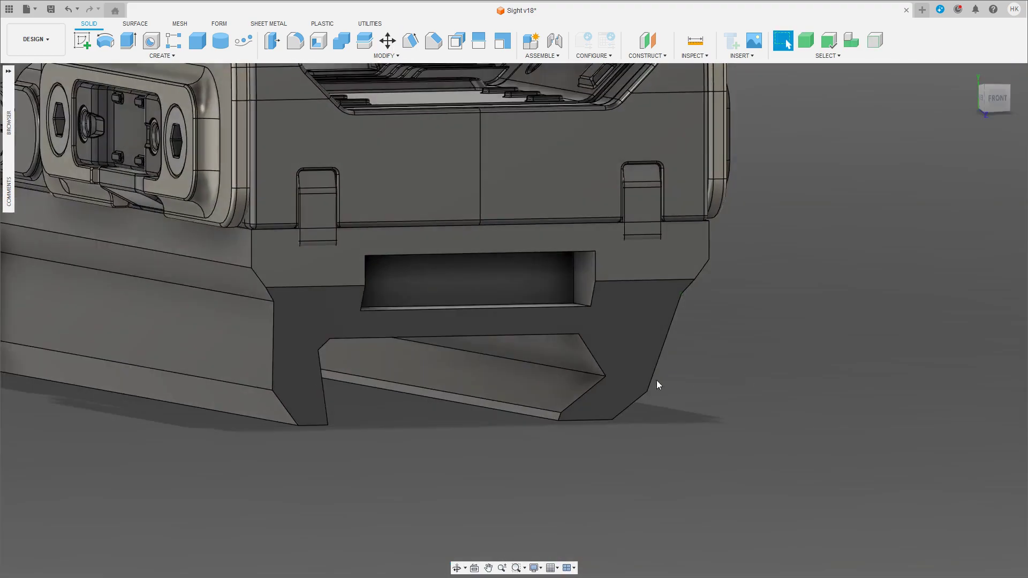
scroll(658, 383, up, 3)
click(526, 387)
key(m)
drag(489, 369, 485, 362)
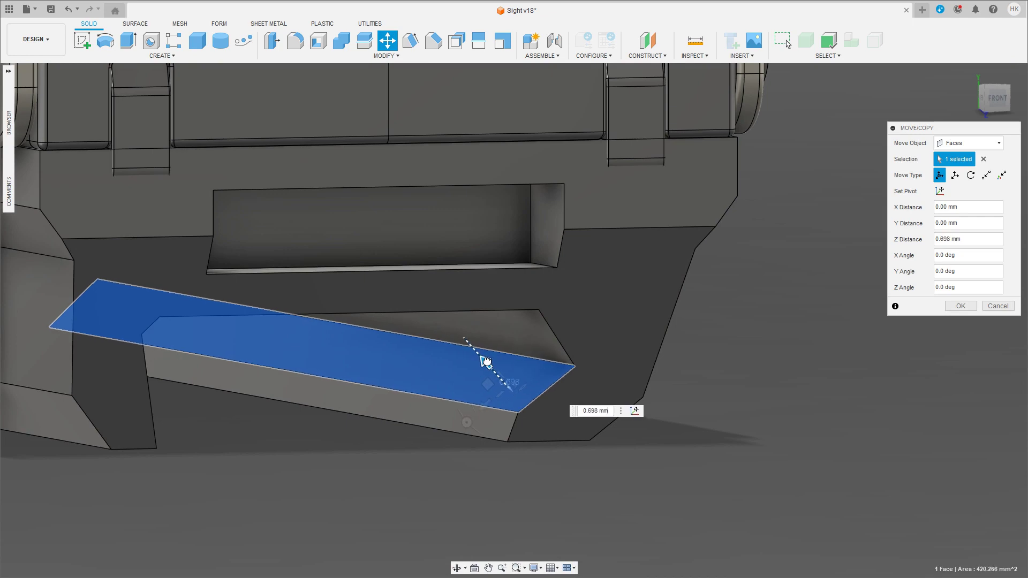
mouse_move(485, 362)
shift+middle_down()
mouse_move(687, 339)
mouse_move(658, 319)
shift+middle_up()
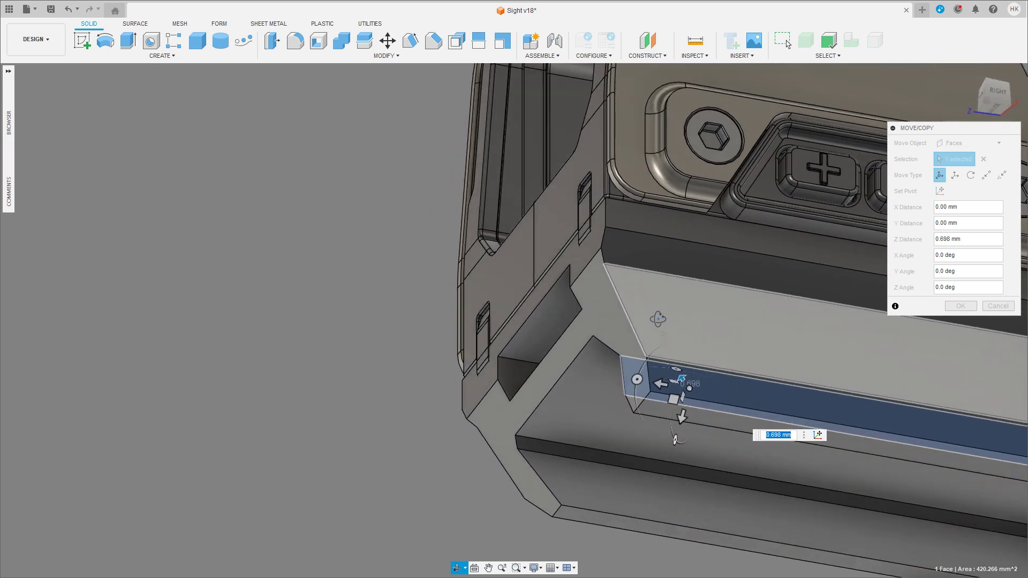
key(Return)
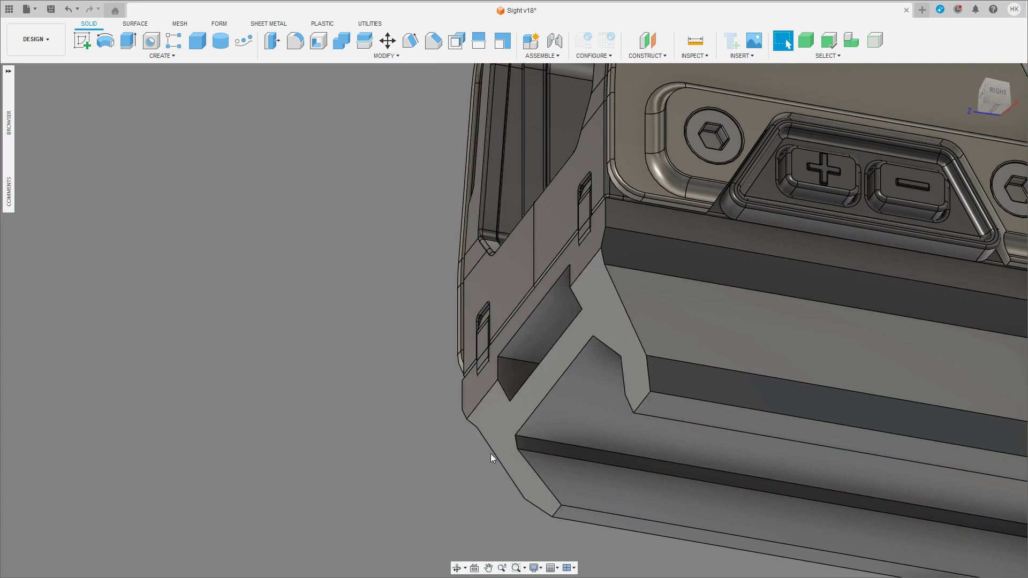
Step: Rotate the jaw's bottom face about 6.9 degrees
drag(636, 419, 689, 438)
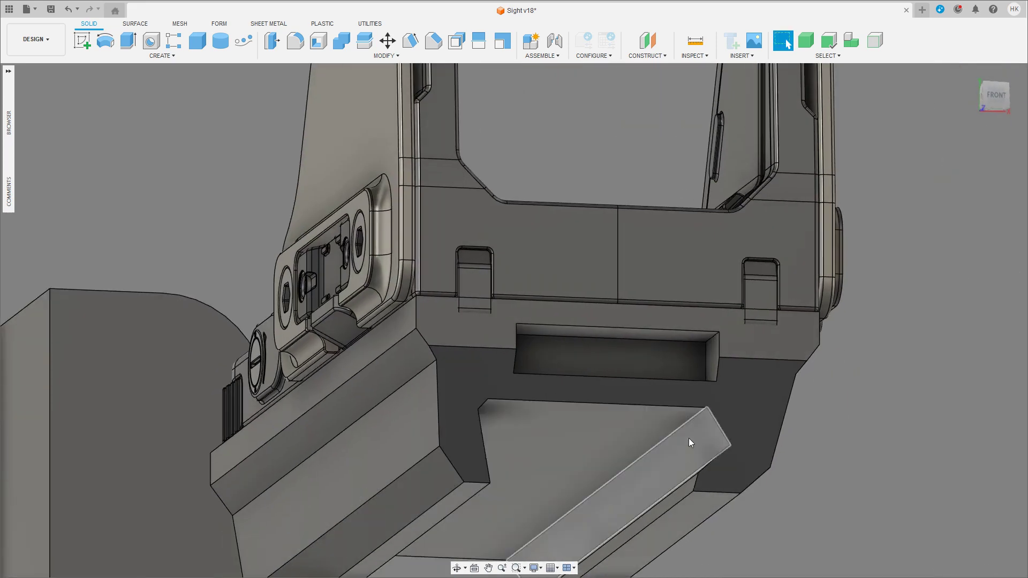
click(696, 450)
key(m)
click(944, 191)
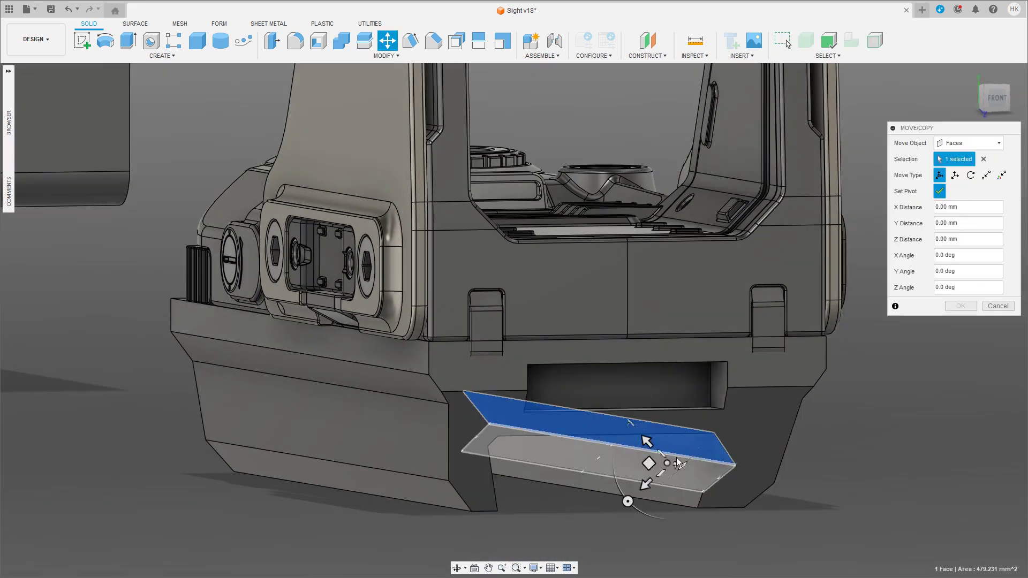
click(994, 98)
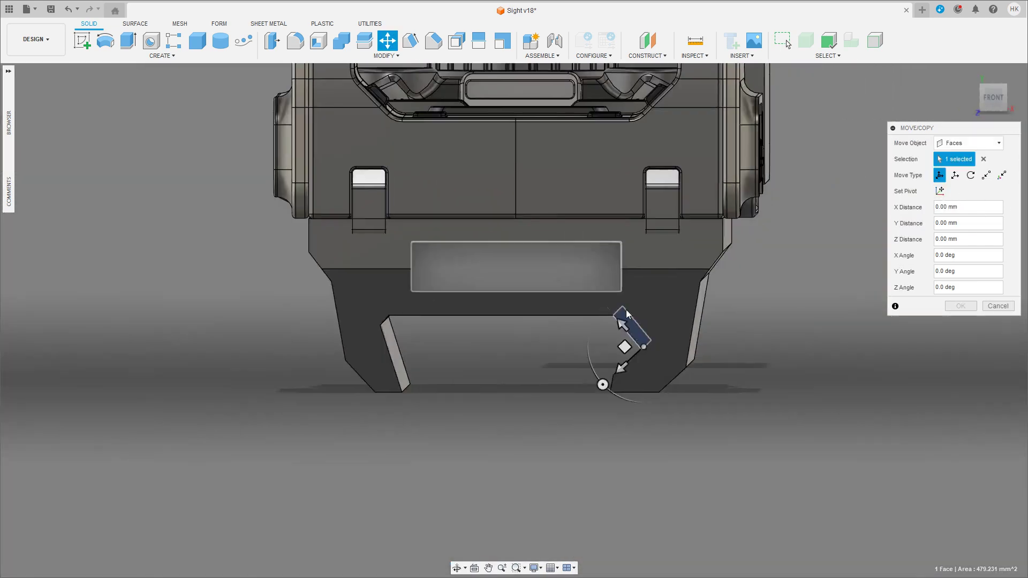
scroll(563, 404, up, 5)
scroll(569, 395, up, 2)
drag(569, 395, 571, 400)
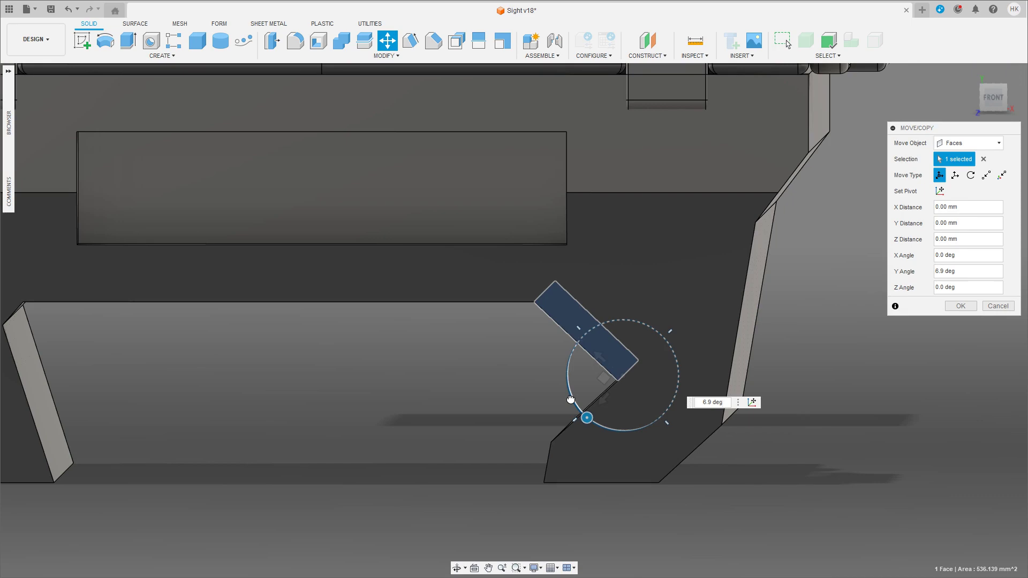
key(Return)
Step: Orbit around the sight to inspect the reshaped clamp legs
mouse_move(857, 383)
shift+middle_down()
mouse_move(674, 408)
mouse_move(632, 396)
shift+middle_up()
scroll(673, 404, down, 10)
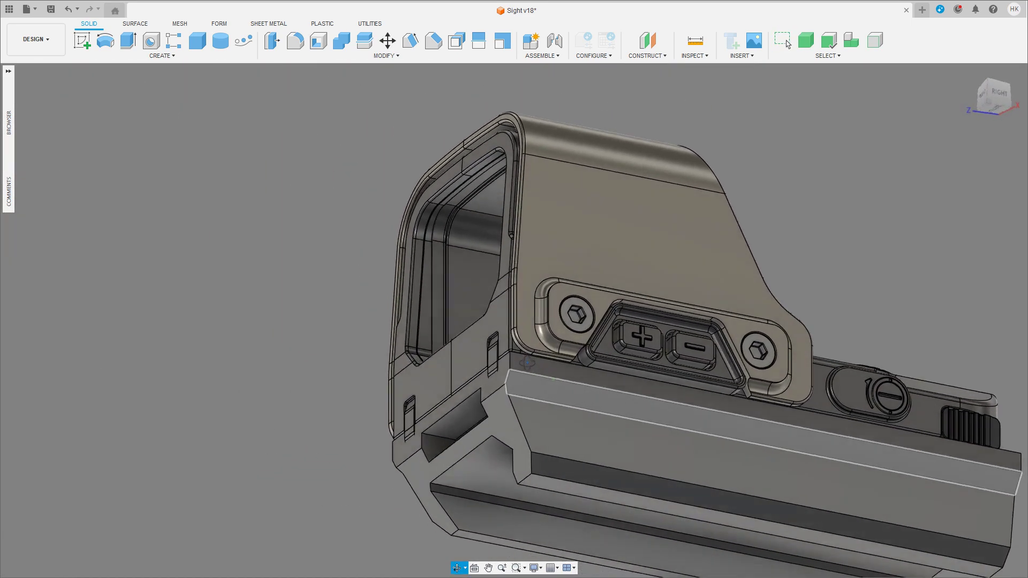
shift+middle_drag(527, 363, 524, 360)
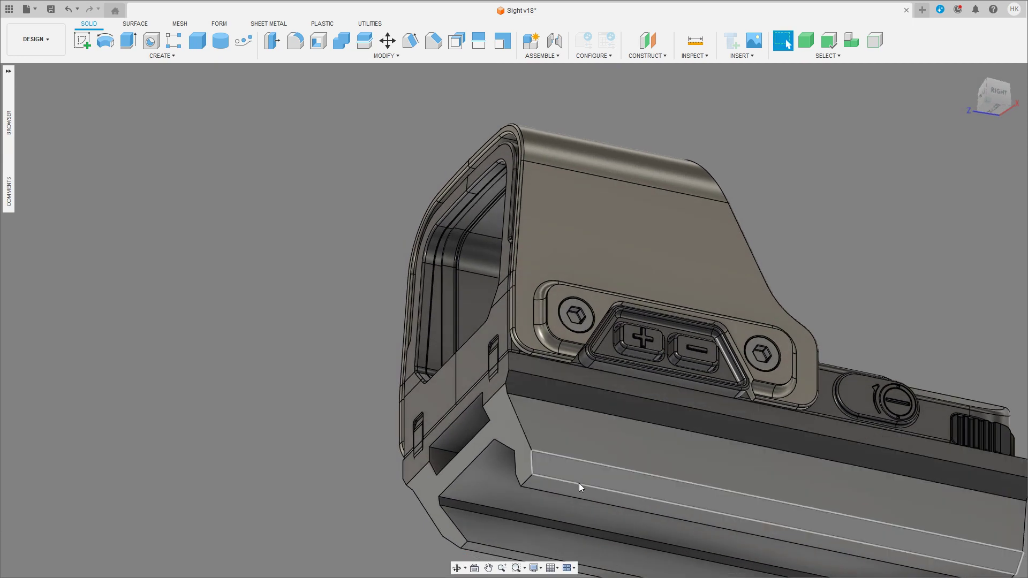
mouse_move(560, 433)
shift+middle_down()
mouse_move(601, 454)
mouse_move(746, 305)
shift+middle_up()
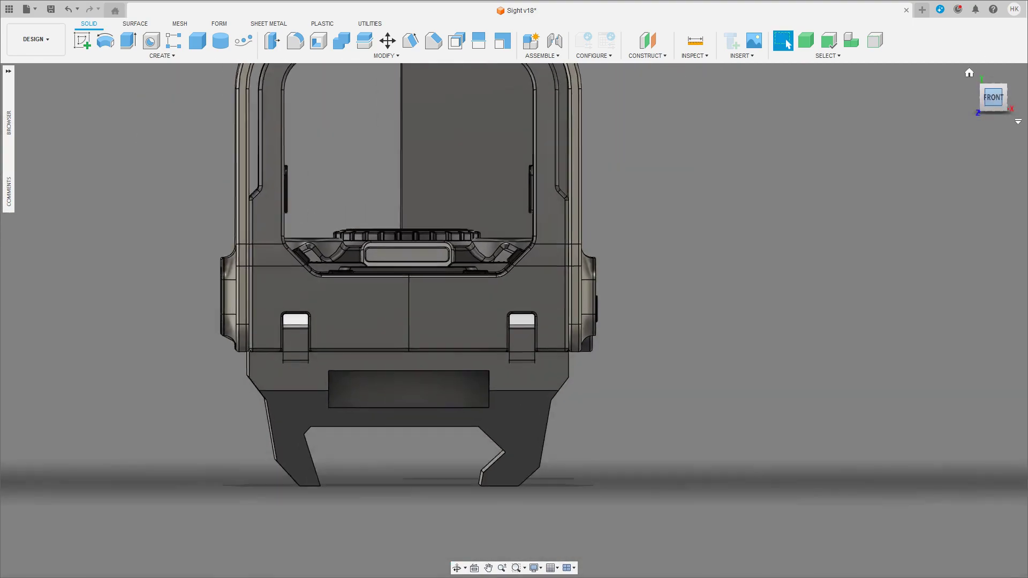
scroll(741, 397, up, 5)
Step: Rotate the two jaw-tip faces by 7.1 degrees
mouse_move(741, 398)
shift+middle_down()
mouse_move(756, 490)
mouse_move(716, 401)
mouse_move(644, 435)
mouse_move(793, 471)
shift+middle_up()
ctrl+click(741, 455)
key(m)
click(939, 191)
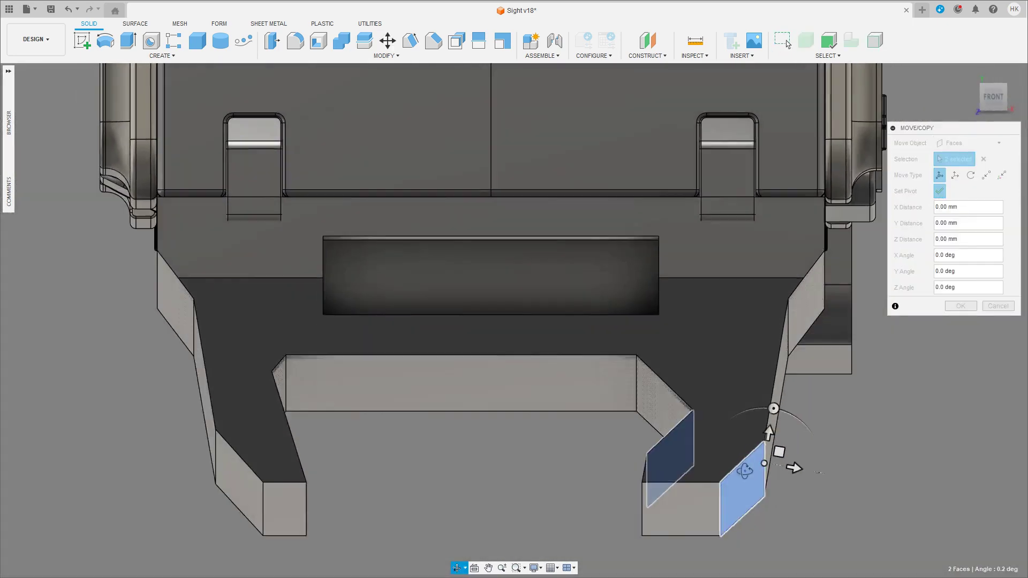
click(939, 191)
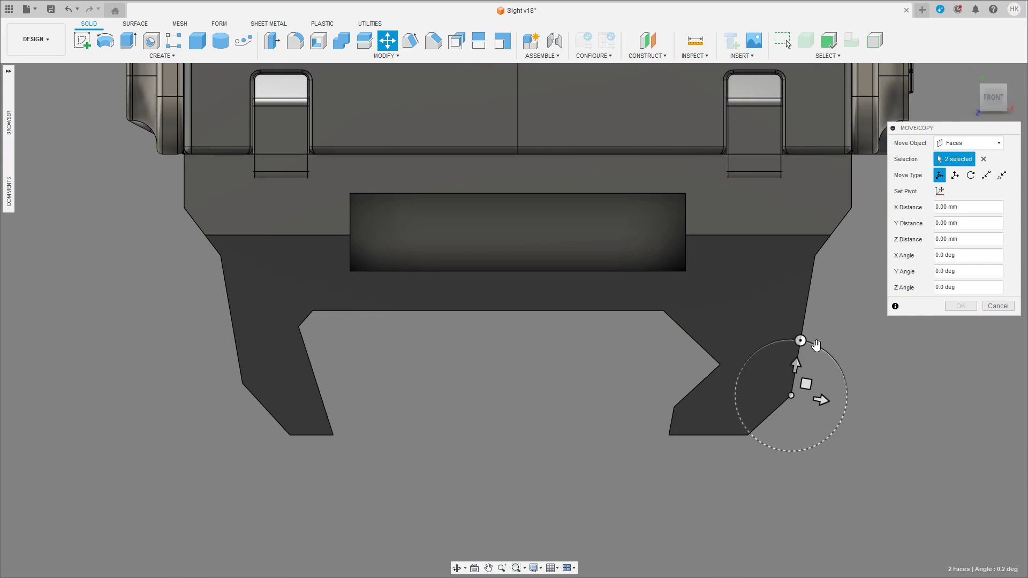
drag(816, 345, 809, 345)
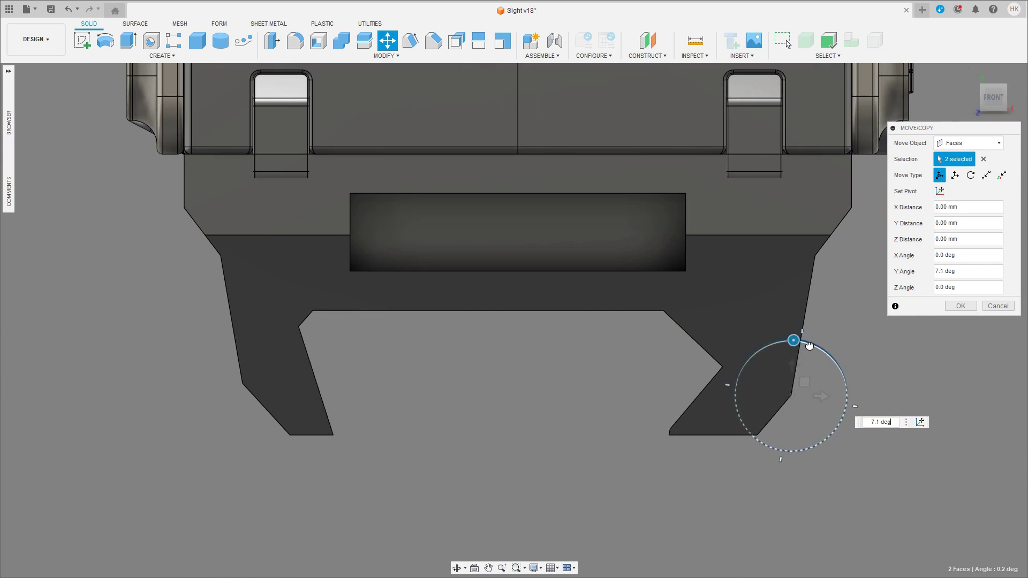
key(Return)
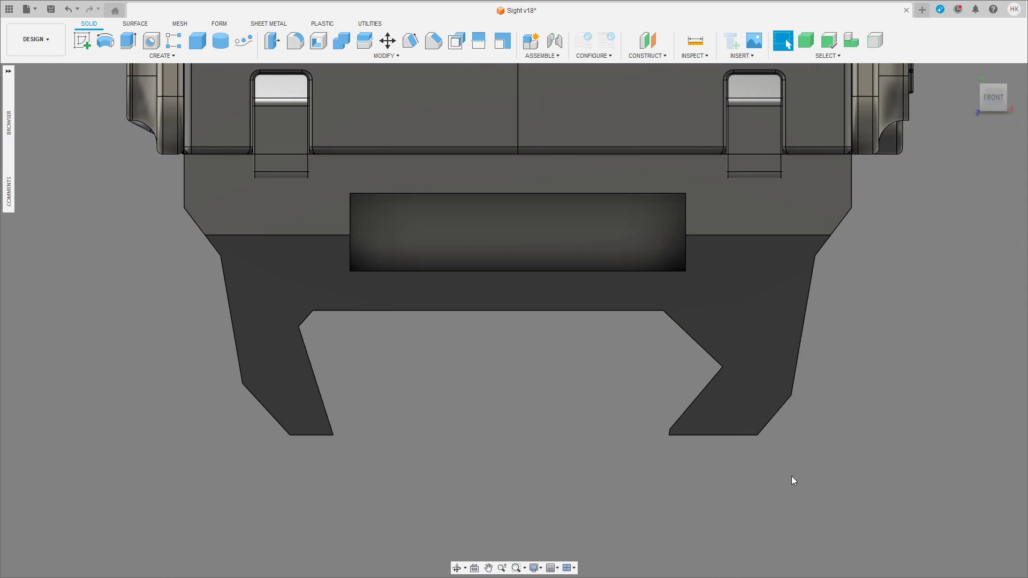
Step: Extend the right jaw tip's bottom face 0.928 mm
shift+middle_drag(746, 482, 732, 478)
click(732, 478)
key(m)
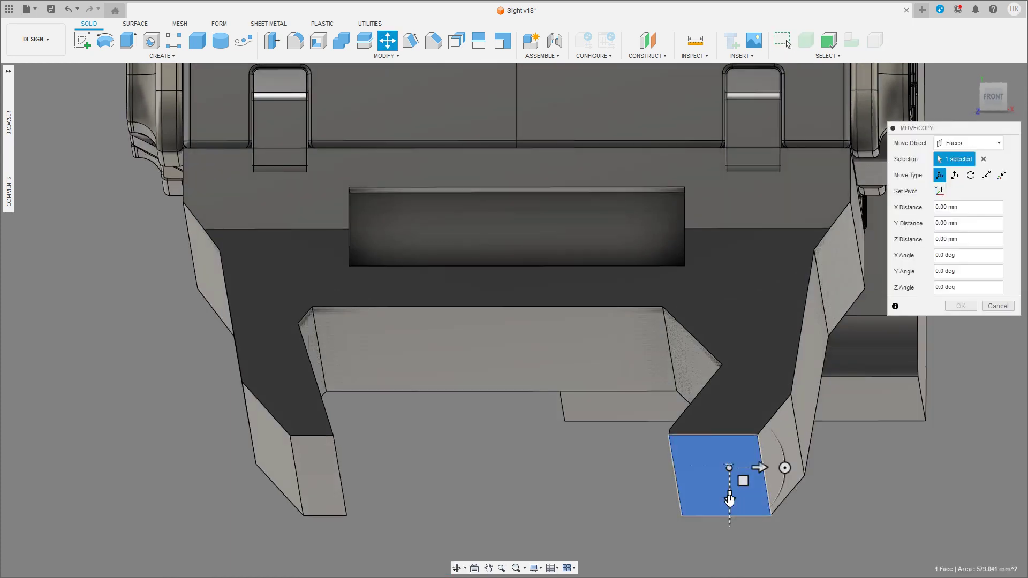
drag(729, 501, 729, 506)
click(994, 99)
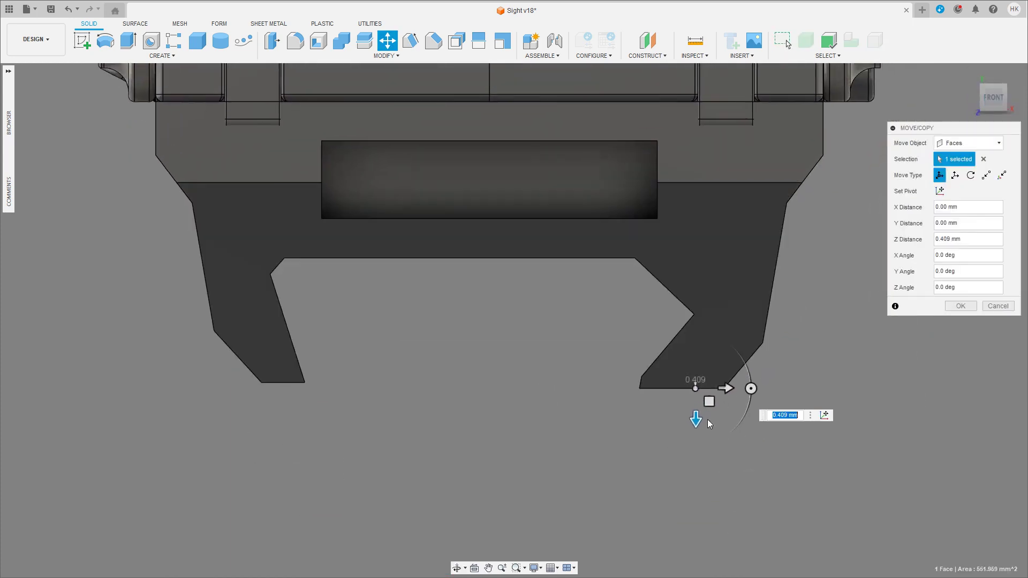
drag(695, 420, 695, 427)
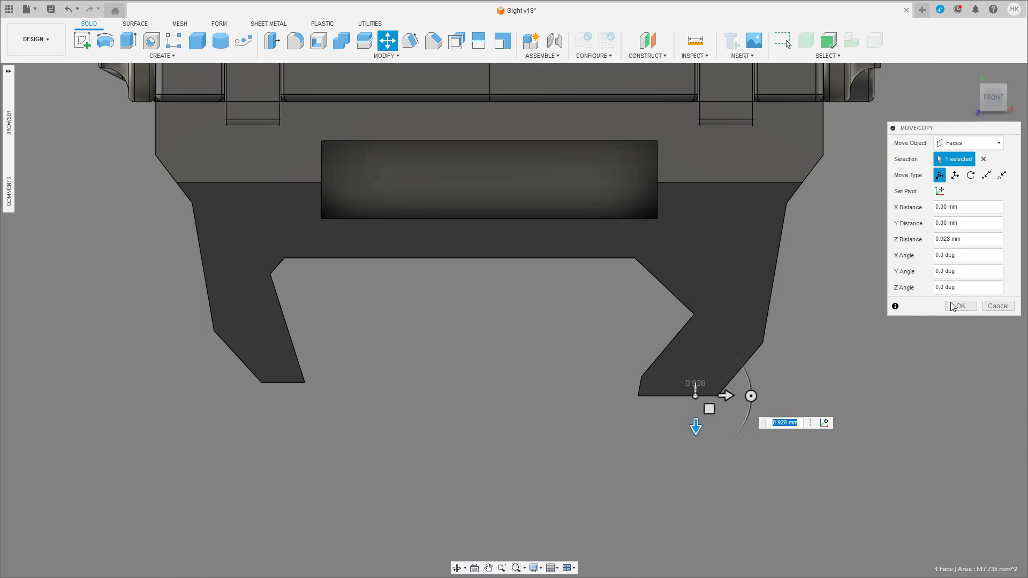
key(Return)
Step: Shift the hook's end face a fraction of a millimetre
shift+middle_drag(619, 385, 719, 418)
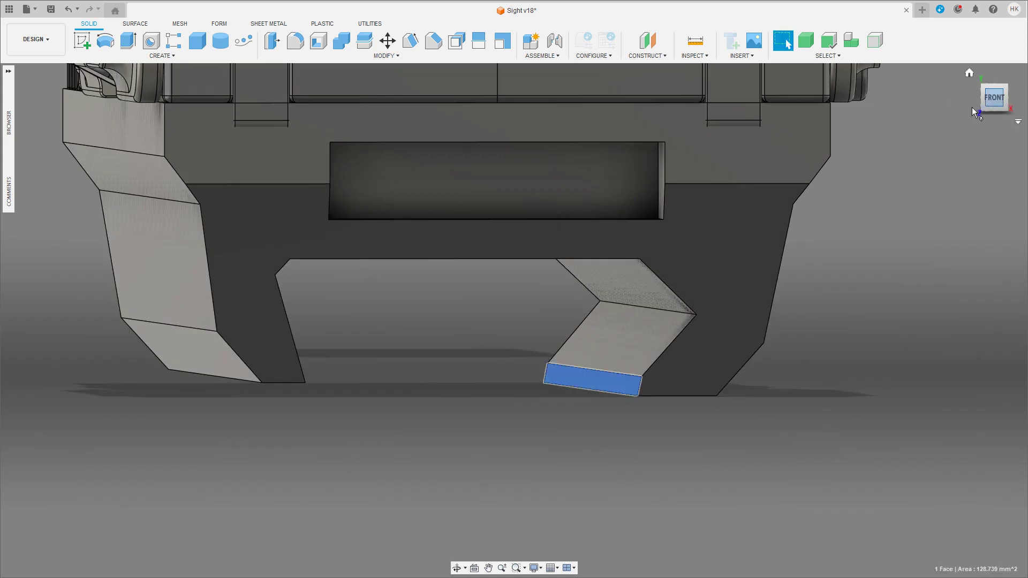
click(994, 98)
key(m)
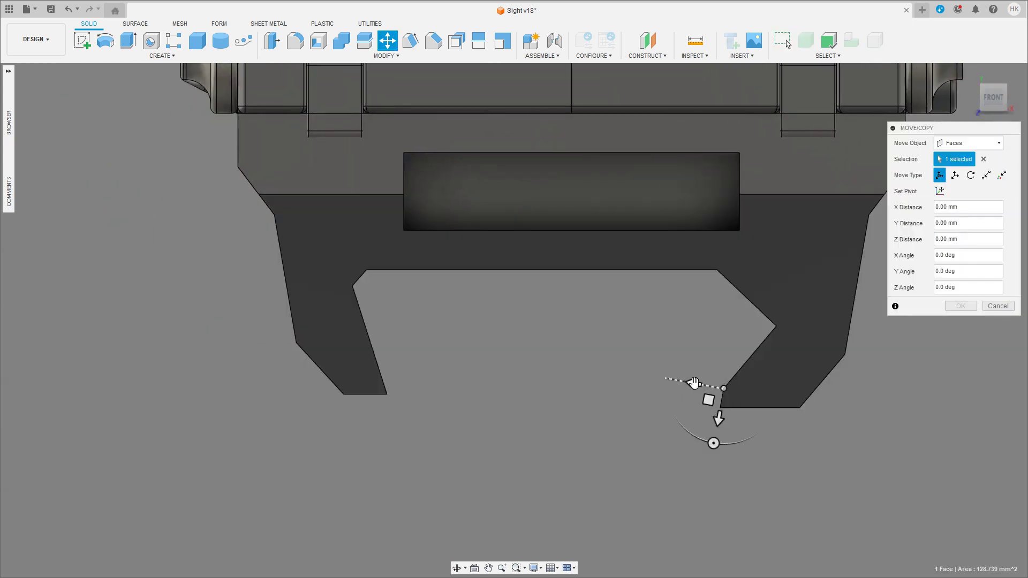
drag(693, 384, 699, 383)
click(960, 306)
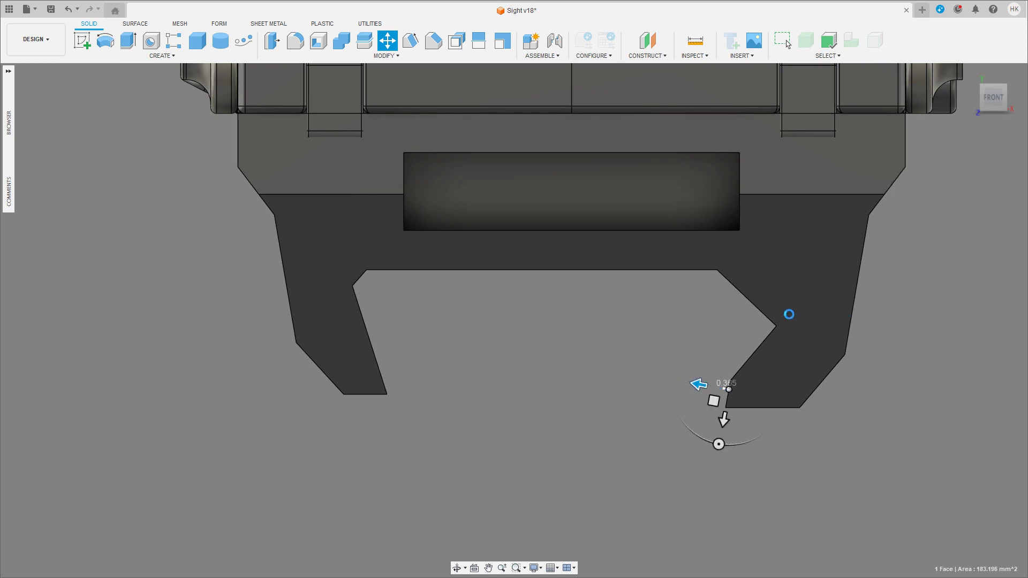
Step: Rotate the jaw's slanted inner face to -11.8 degrees about its edge
click(762, 323)
key(m)
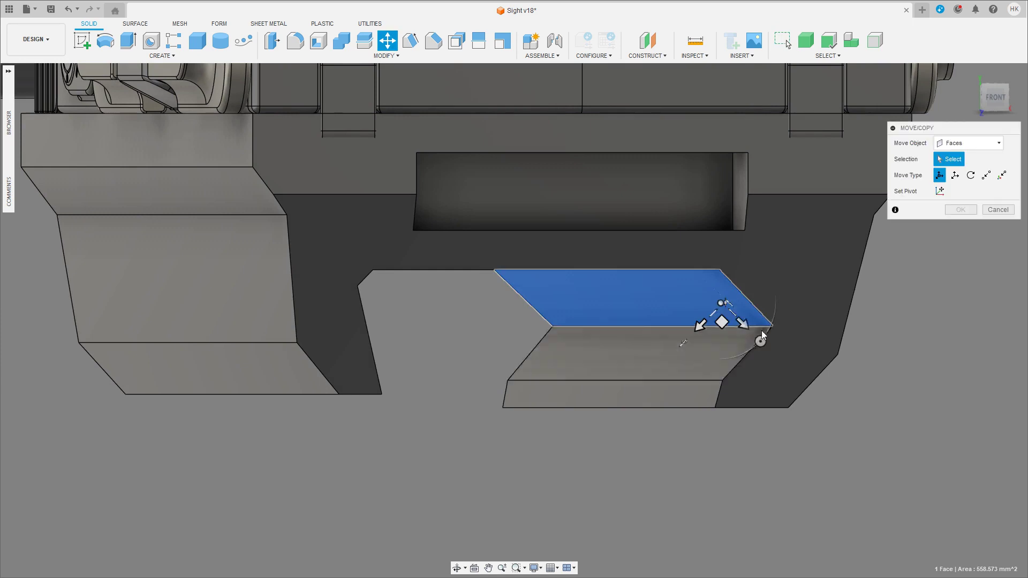
click(940, 191)
click(940, 192)
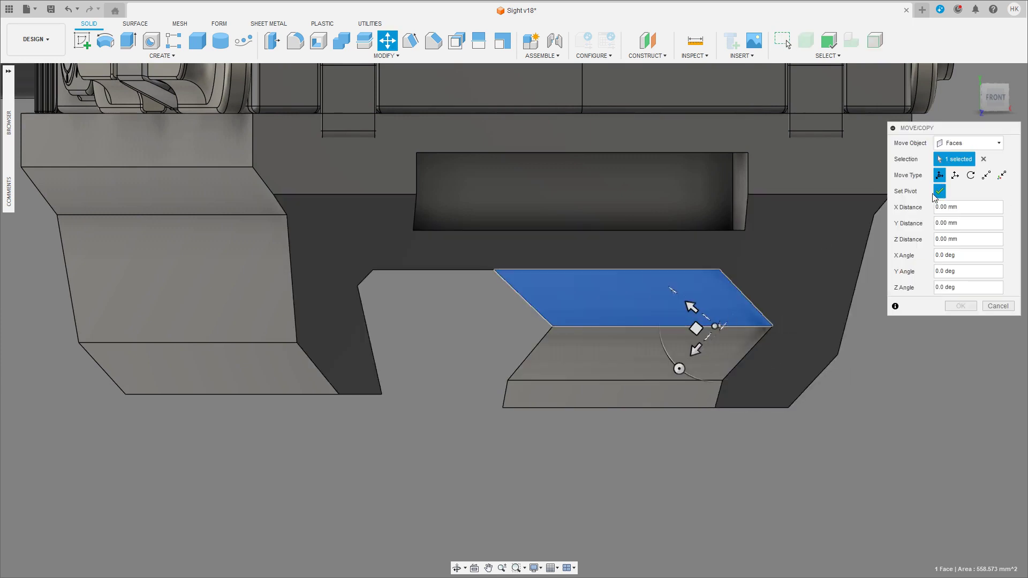
click(993, 102)
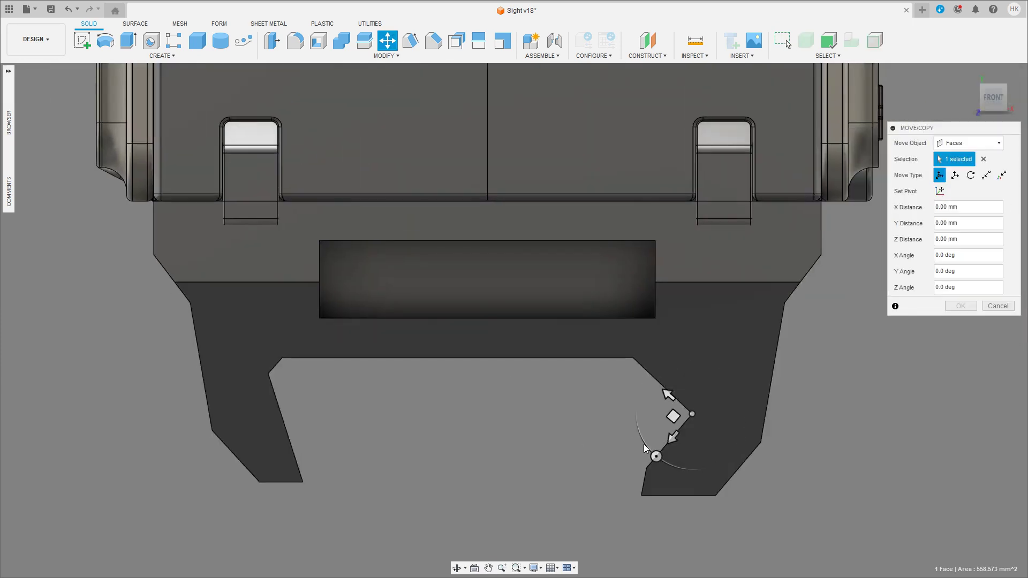
drag(654, 453, 642, 431)
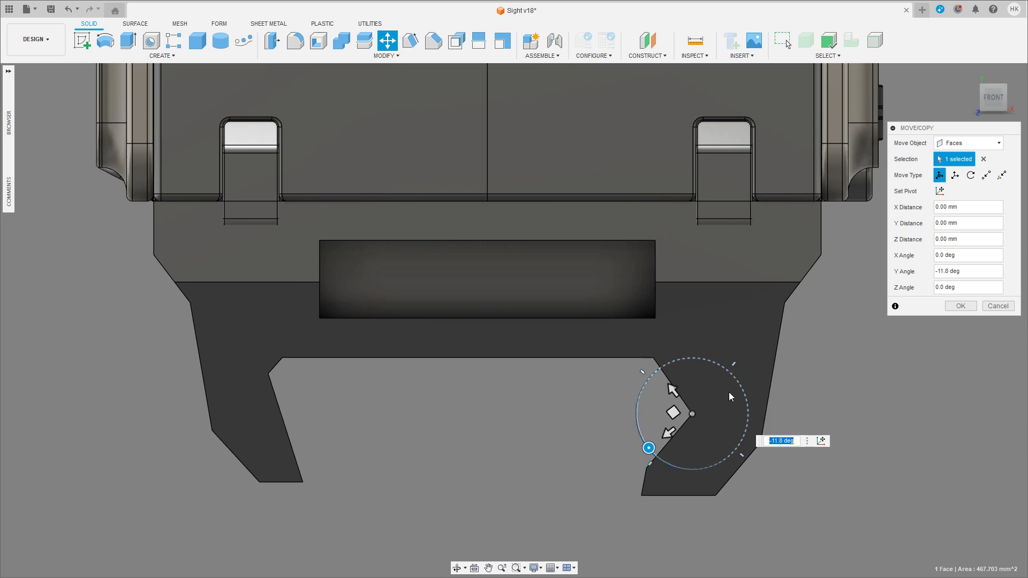
click(962, 306)
scroll(740, 372, down, 3)
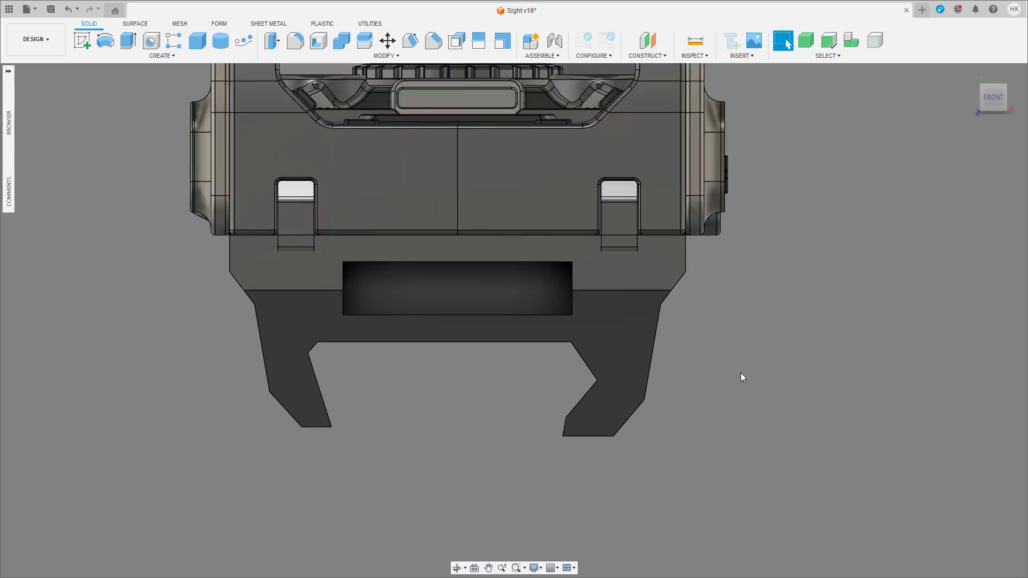
shift+middle_drag(740, 374, 734, 383)
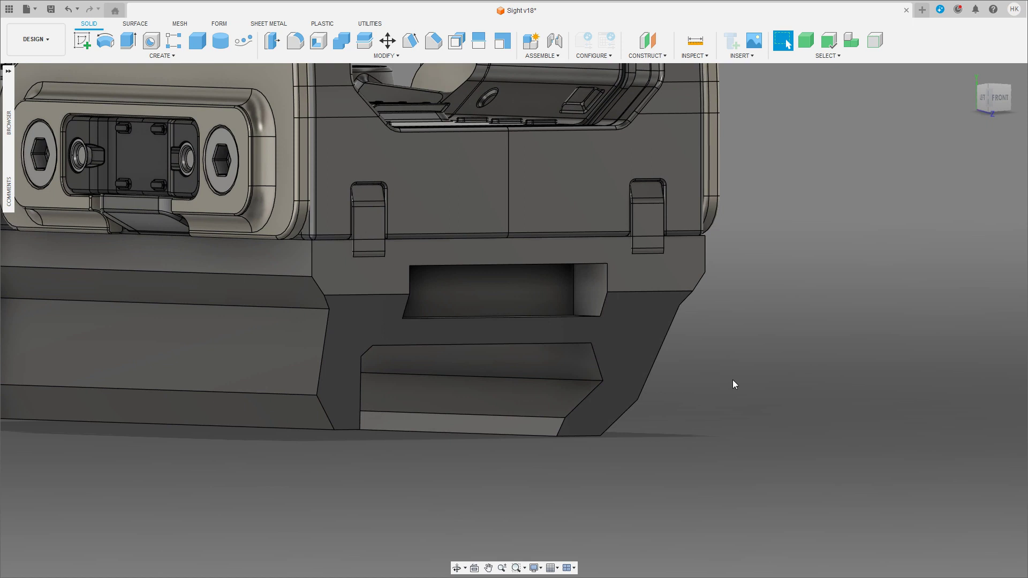
Step: Tilt the jaw's long bottom face about 4.7 degrees and nudge it -0.13 mm along Z
key(m)
click(461, 421)
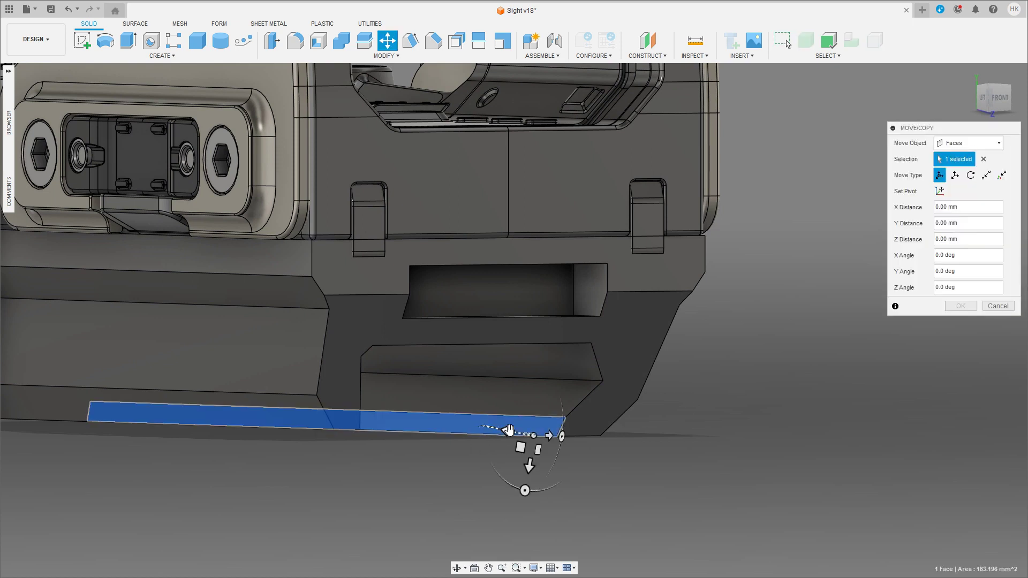
drag(517, 428, 511, 430)
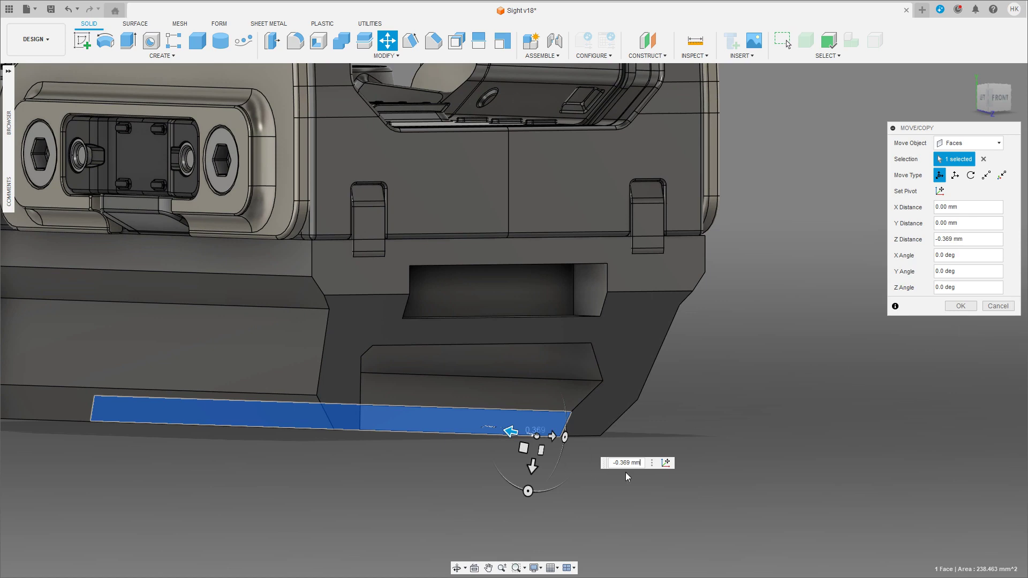
drag(527, 491, 530, 491)
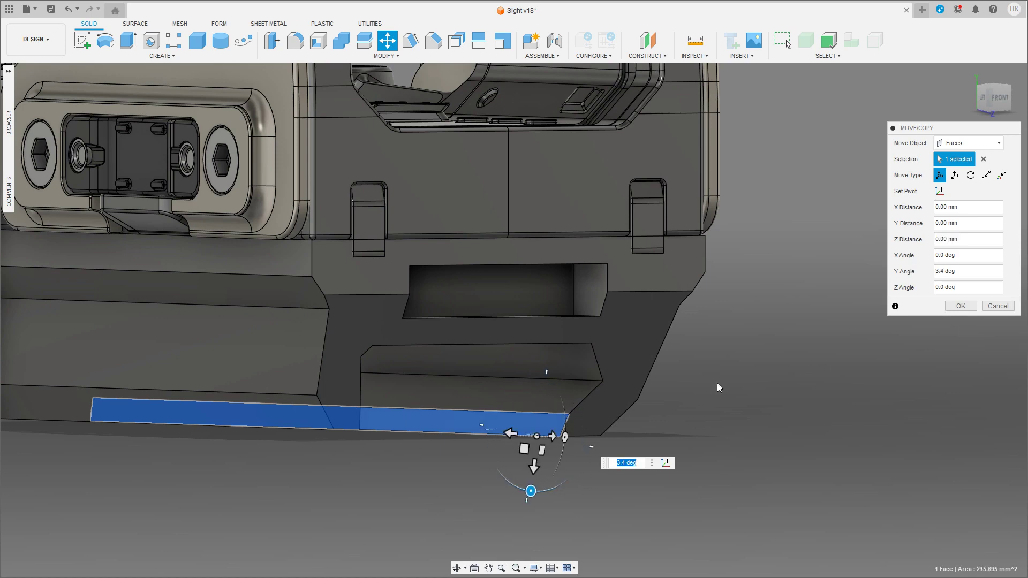
shift+middle_drag(711, 373, 682, 371)
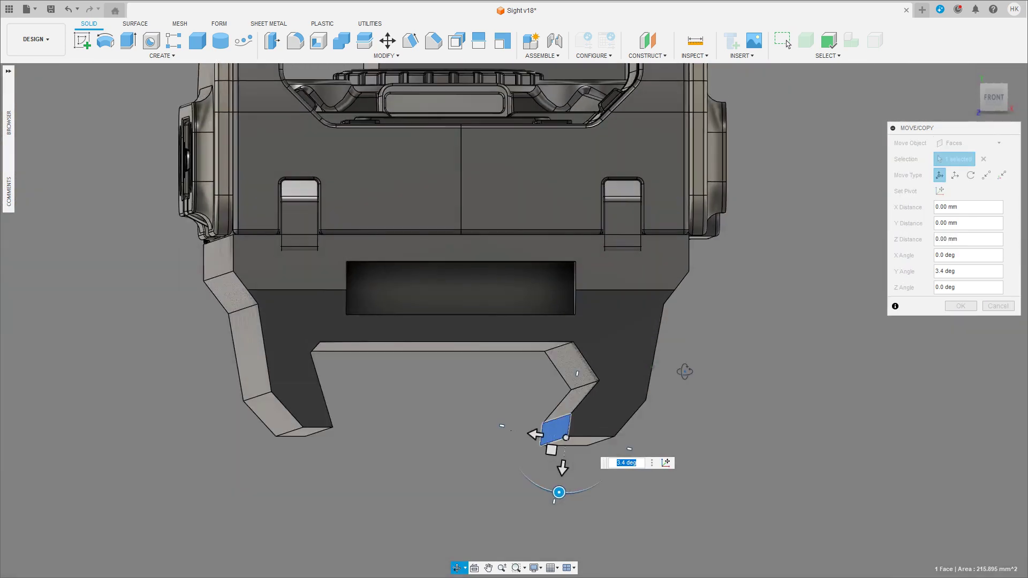
click(993, 96)
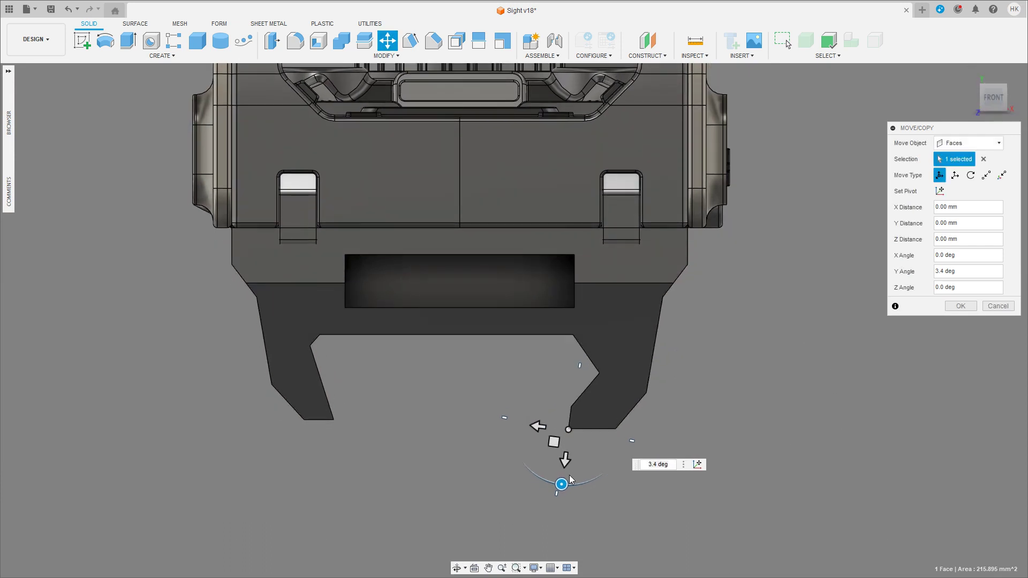
drag(571, 479, 537, 476)
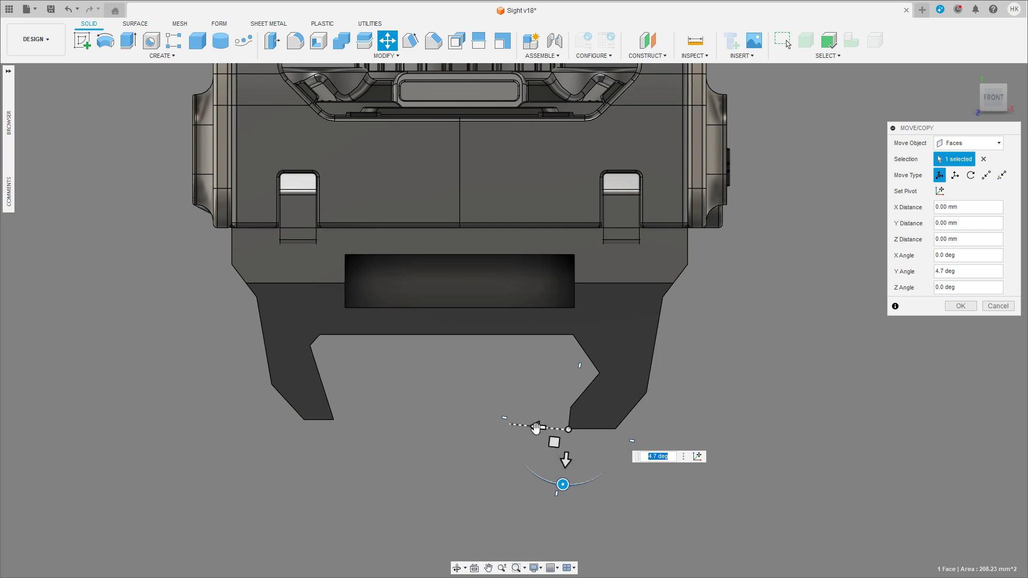
drag(535, 425, 537, 432)
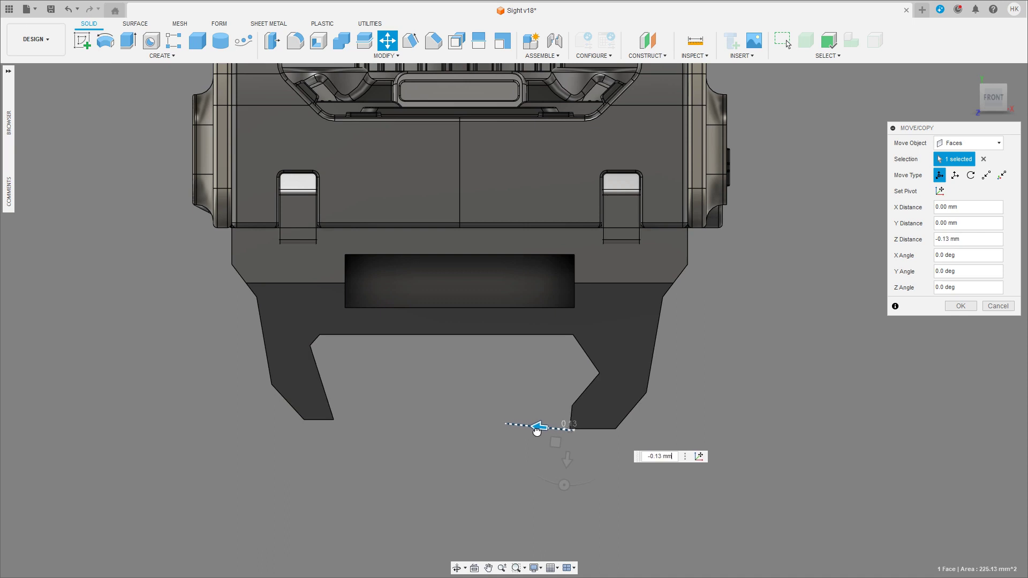
click(960, 306)
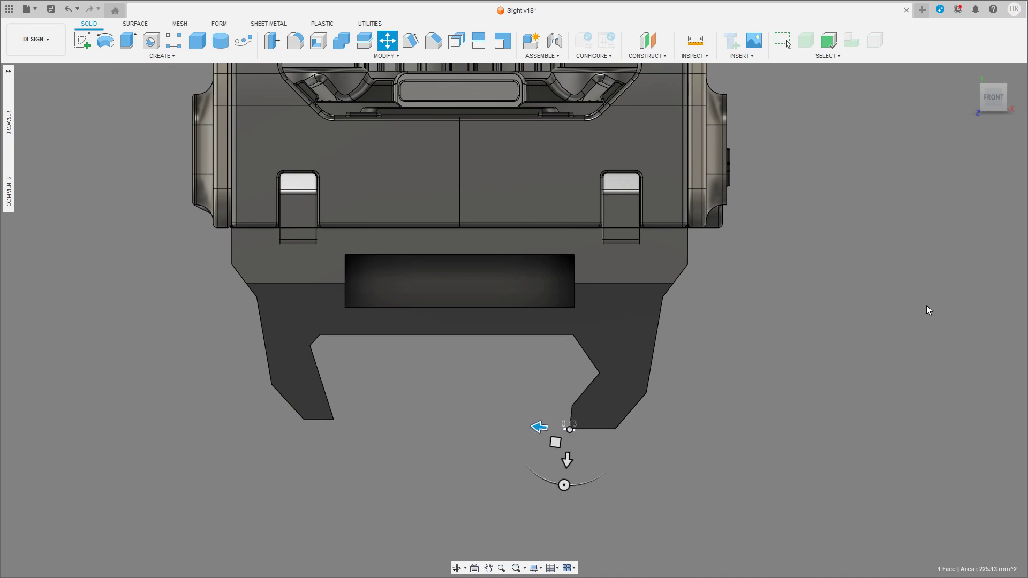
mouse_move(927, 308)
shift+middle_down()
mouse_move(635, 317)
mouse_move(651, 322)
shift+middle_up()
key(Escape)
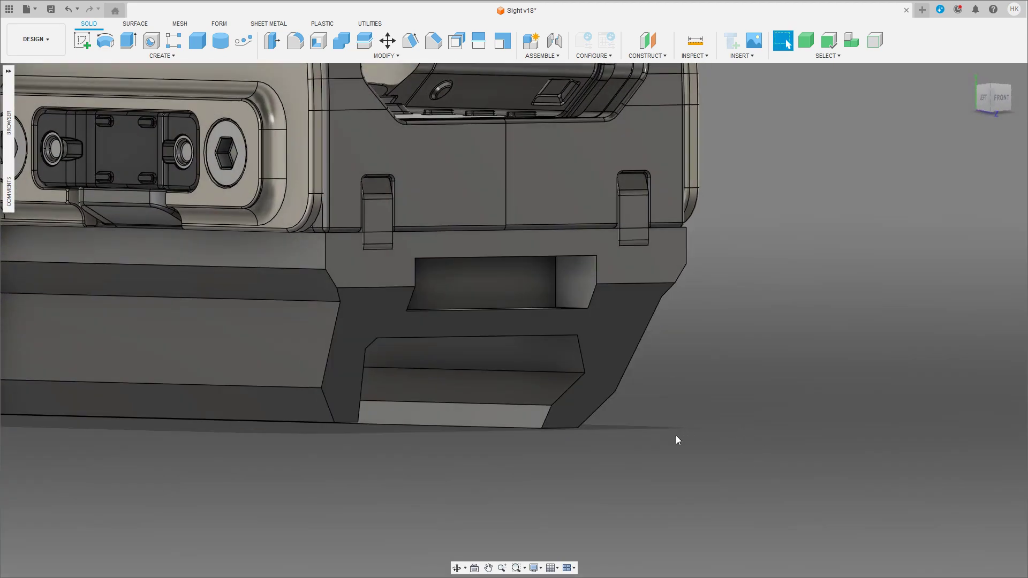
Step: Tilt the selected face to a 5.7 degree Y angle and commit it
shift+middle_drag(635, 414, 592, 396)
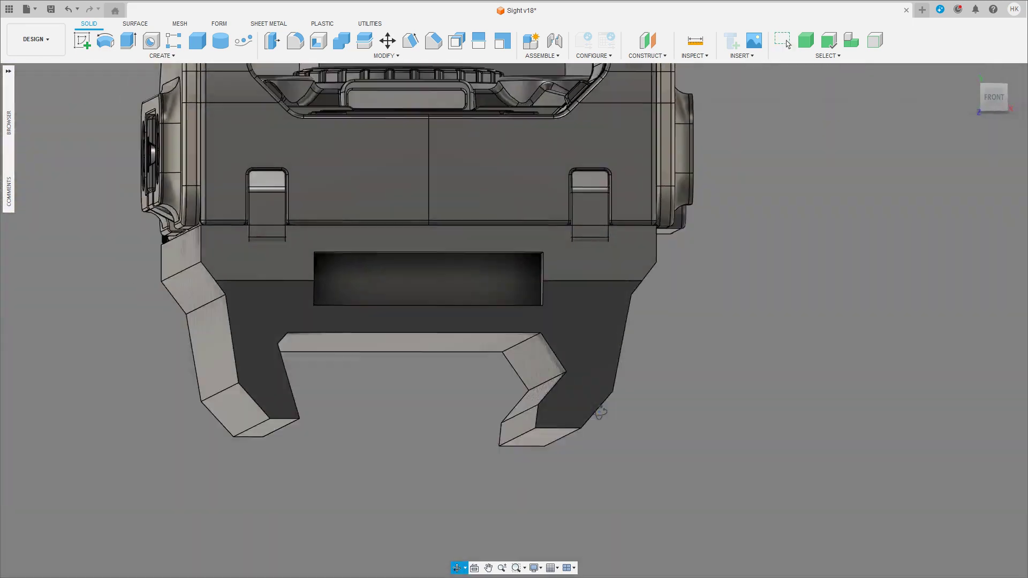
key(m)
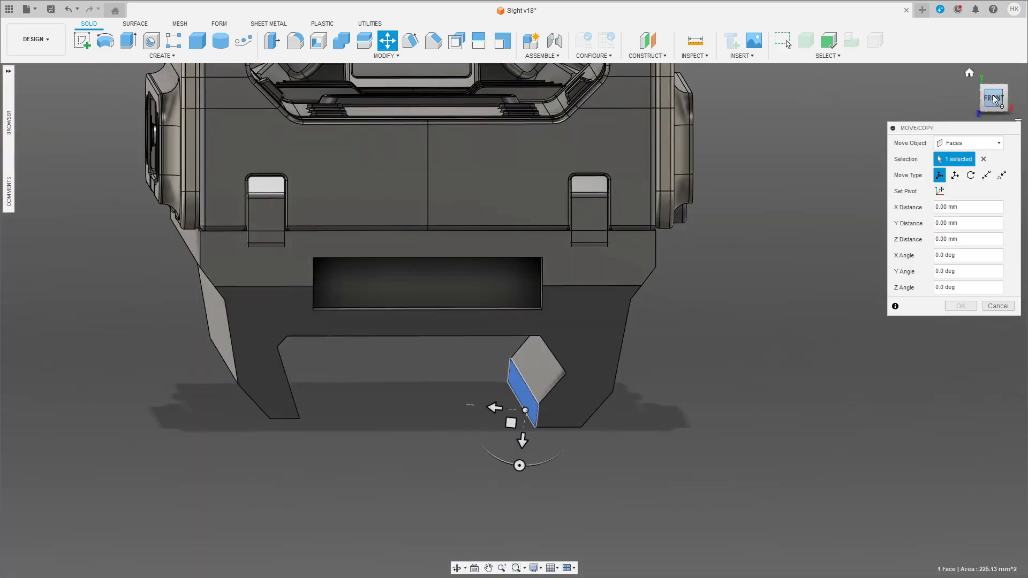
click(993, 98)
drag(573, 520, 579, 521)
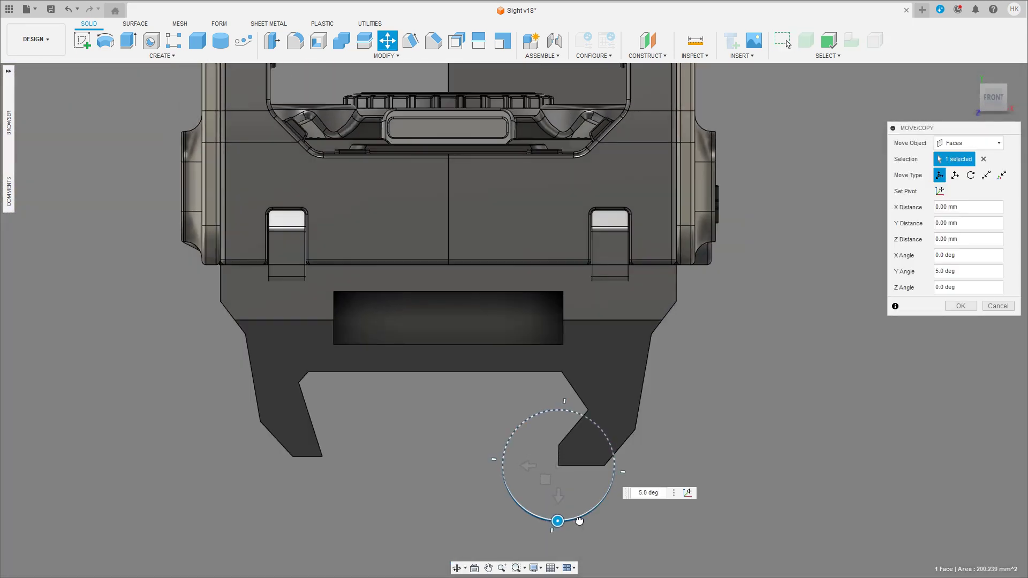
scroll(579, 521, up, 5)
scroll(526, 351, up, 4)
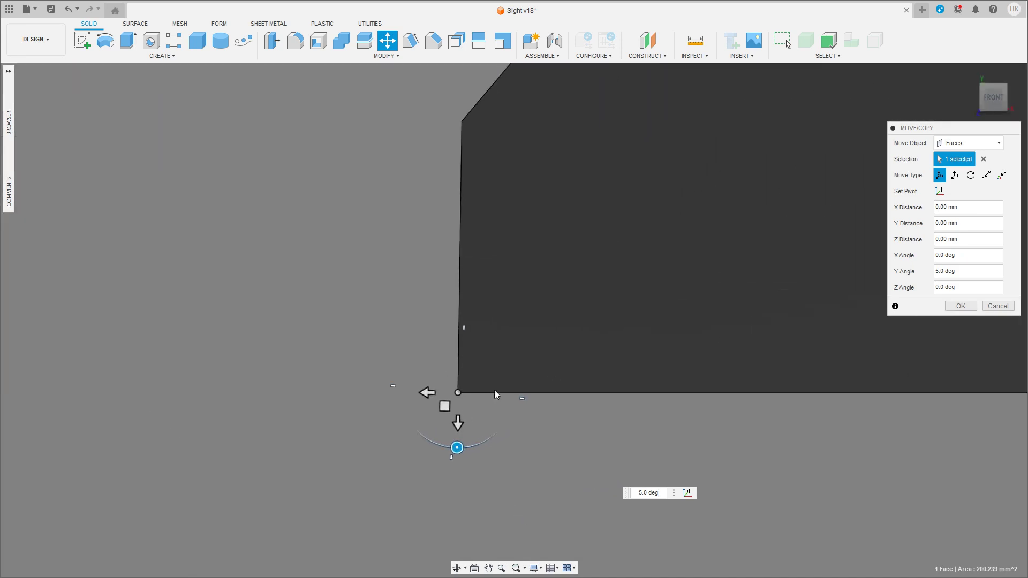
mouse_move(937, 130)
mouse_down()
mouse_move(695, 162)
mouse_move(510, 151)
mouse_up()
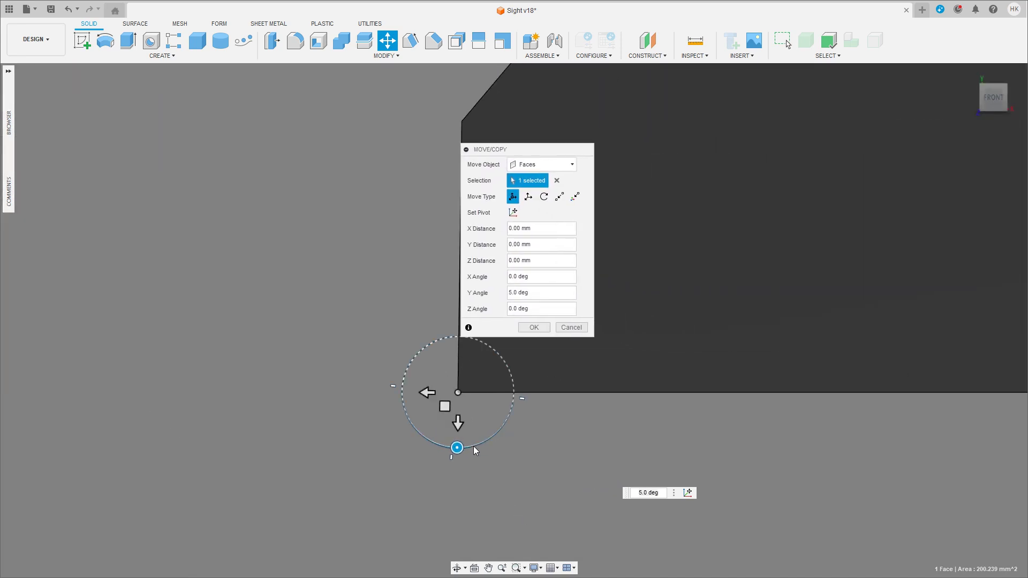
drag(473, 446, 475, 446)
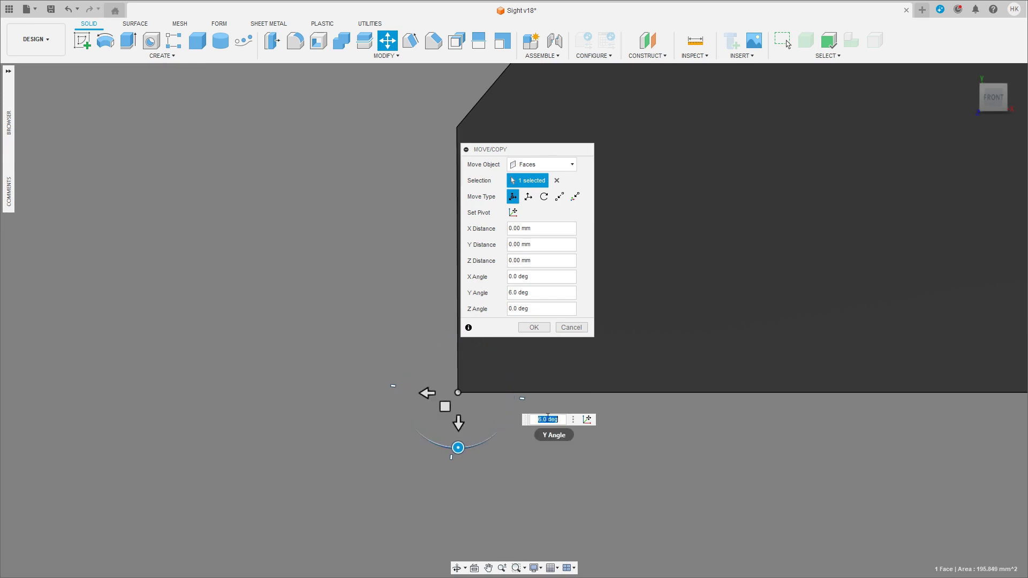
text(5.7)
key(Return)
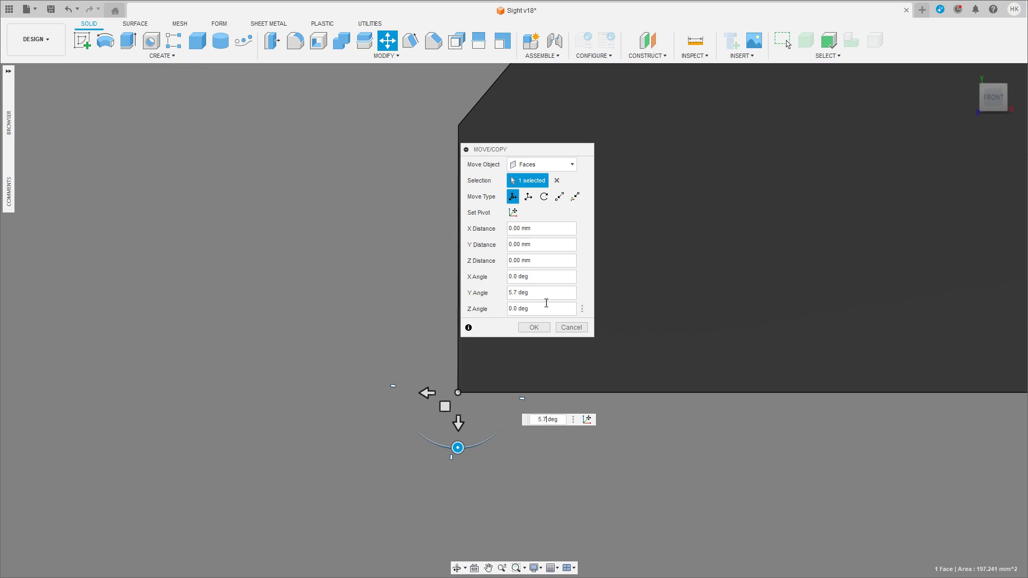
drag(535, 149, 973, 225)
click(971, 403)
scroll(682, 396, down, 5)
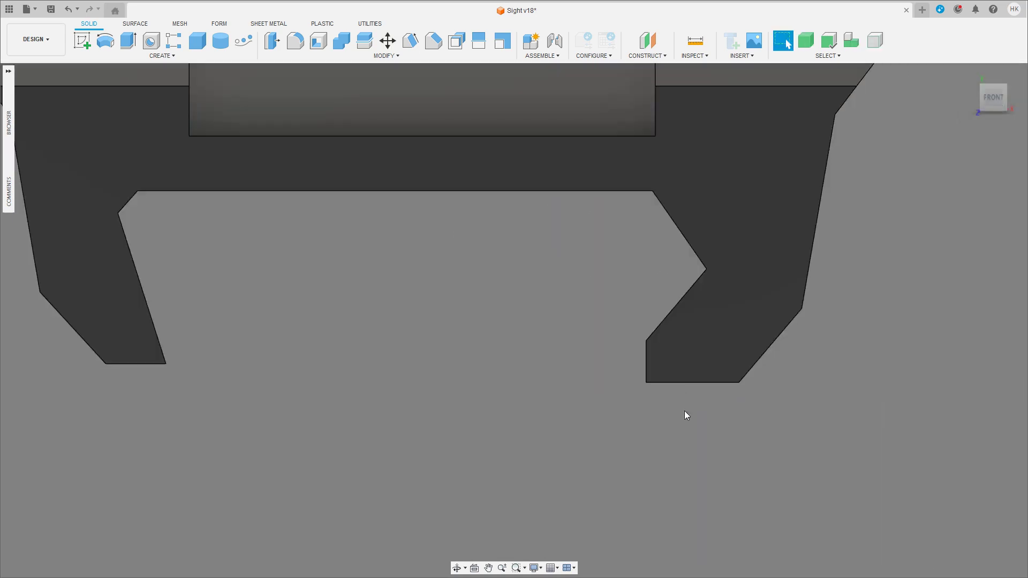
shift+middle_drag(701, 435, 749, 474)
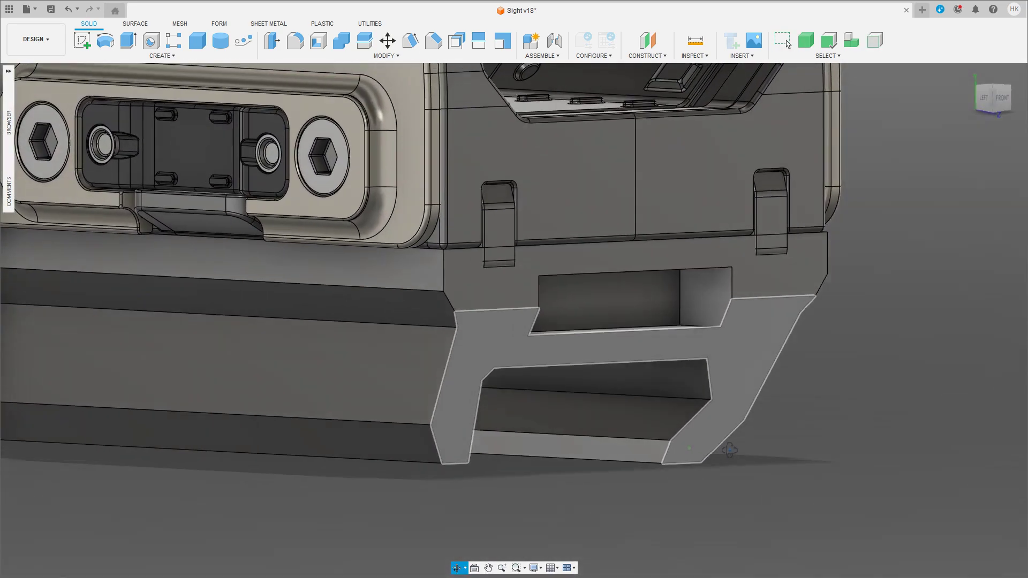
Step: Move the block's long bottom face -0.177 mm along Z
click(748, 474)
scroll(747, 471, down, 4)
scroll(747, 471, up, 3)
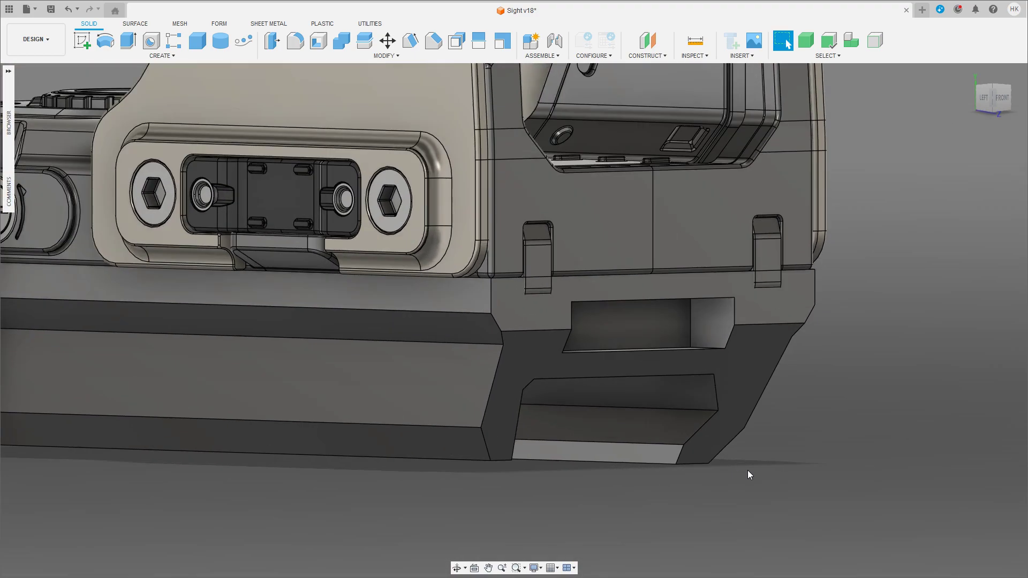
mouse_move(748, 470)
shift+middle_down()
mouse_move(718, 468)
mouse_move(699, 410)
shift+middle_up()
scroll(699, 410, up, 3)
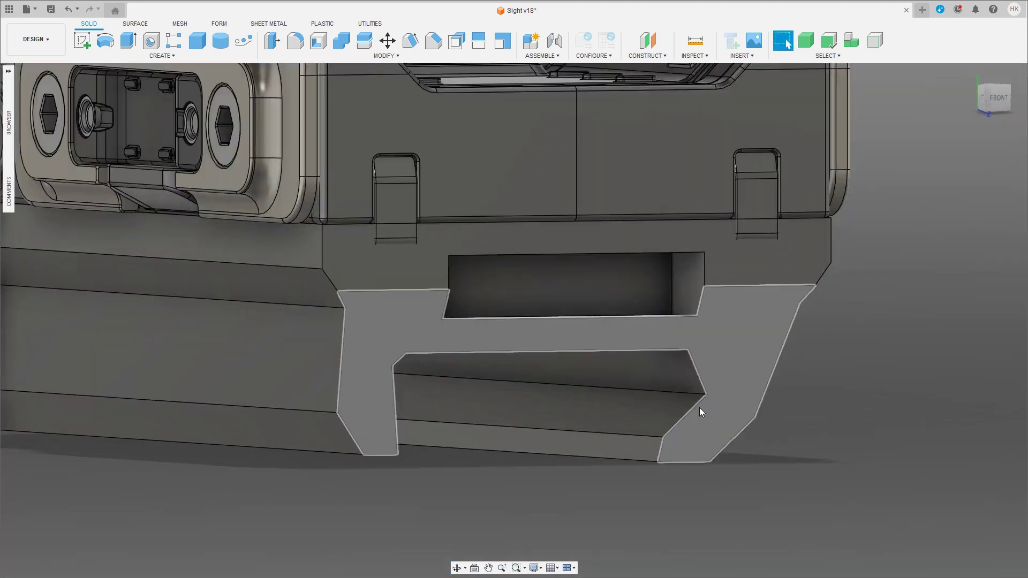
scroll(772, 461, down, 3)
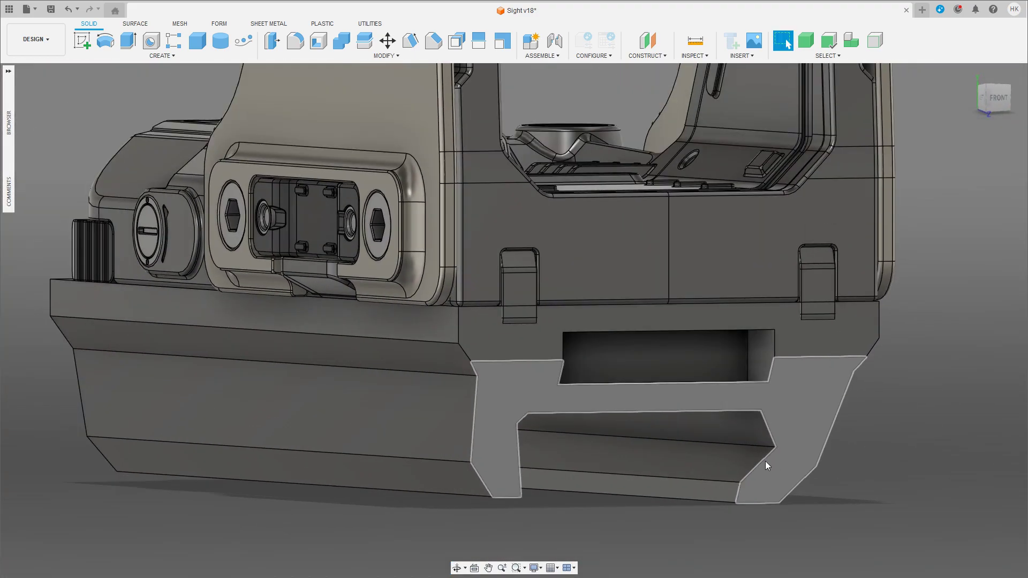
click(644, 487)
key(m)
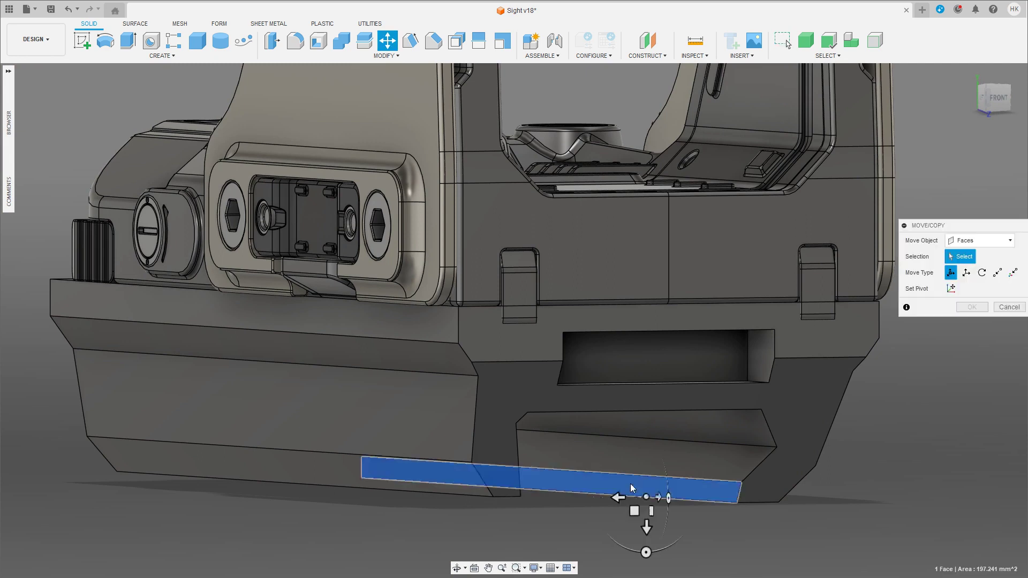
drag(624, 495, 622, 497)
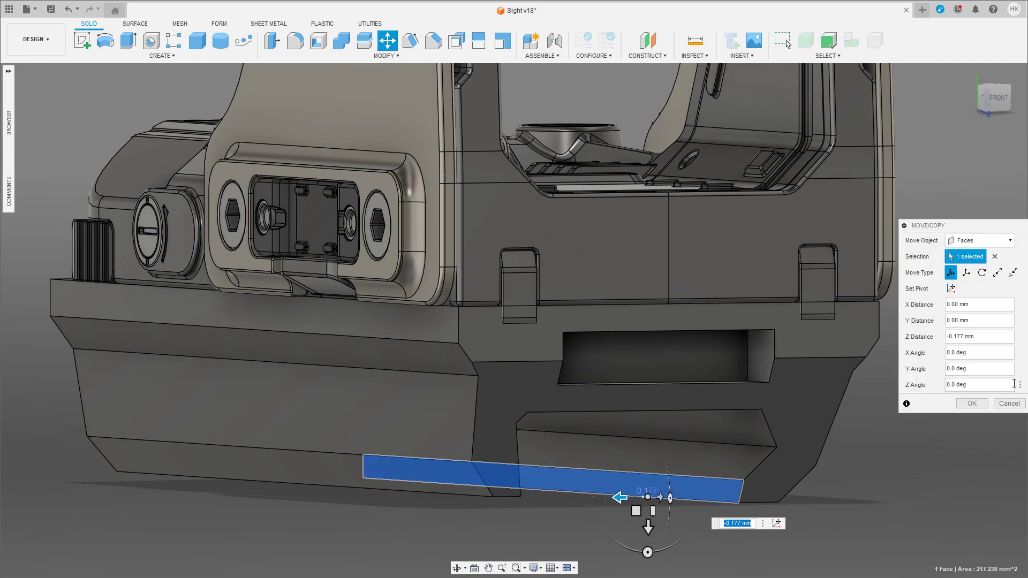
click(972, 403)
mouse_move(972, 403)
shift+middle_down()
mouse_move(882, 447)
mouse_move(721, 354)
mouse_move(765, 390)
mouse_move(740, 402)
shift+middle_up()
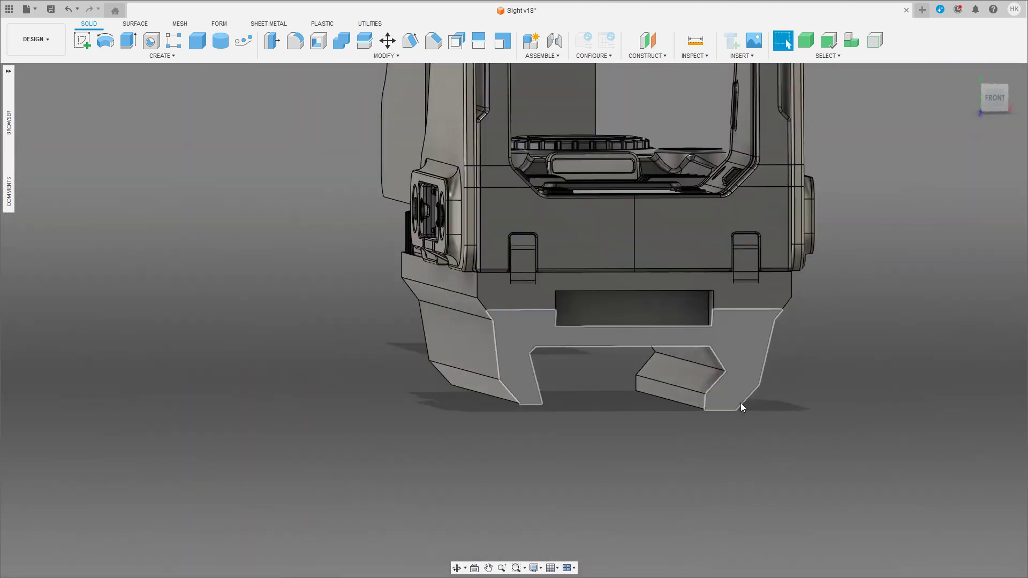
Step: Split the mount body Body184 in two at its midplane
click(727, 378)
shift+middle_drag(708, 361, 441, 349)
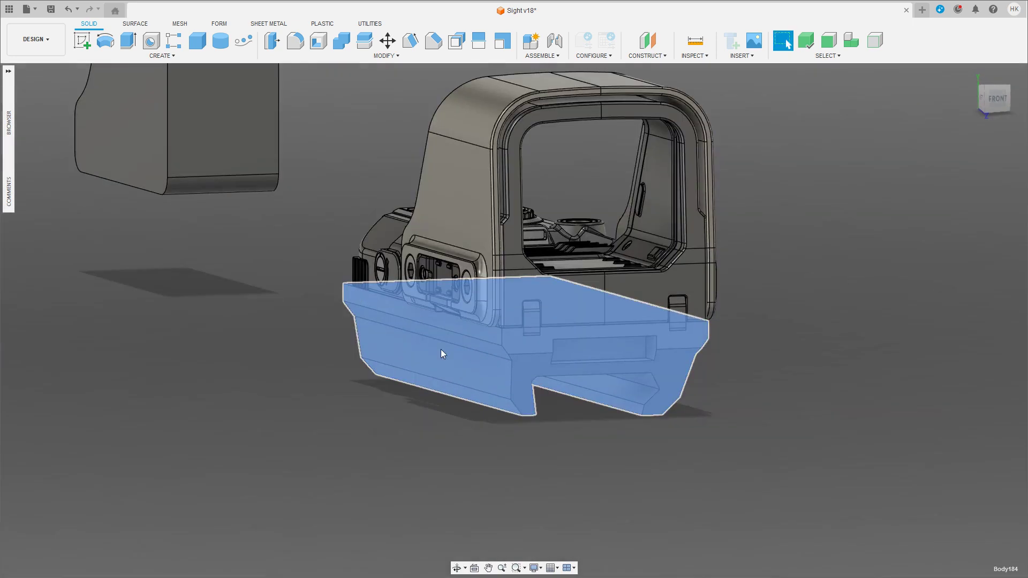
click(365, 41)
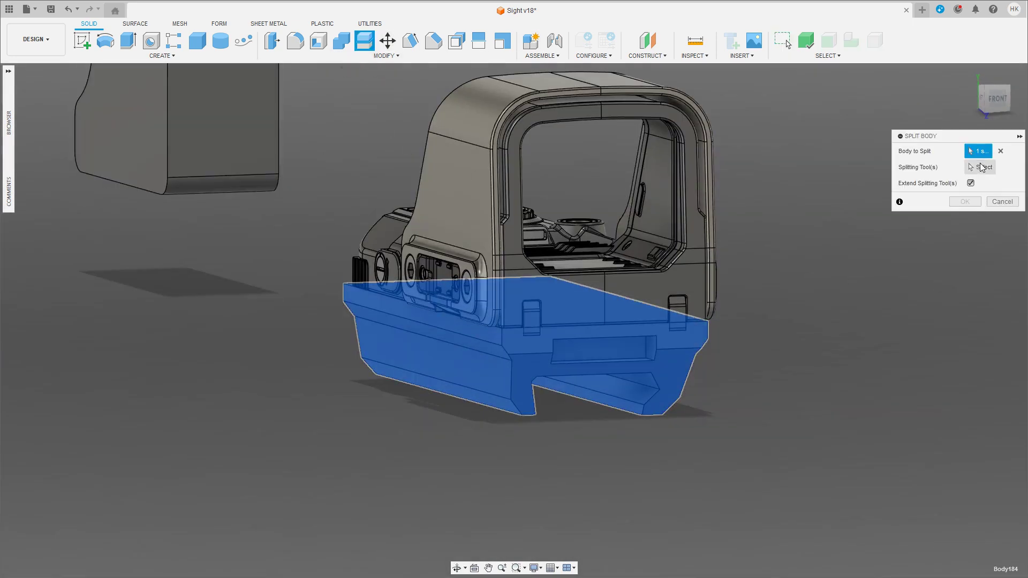
click(126, 130)
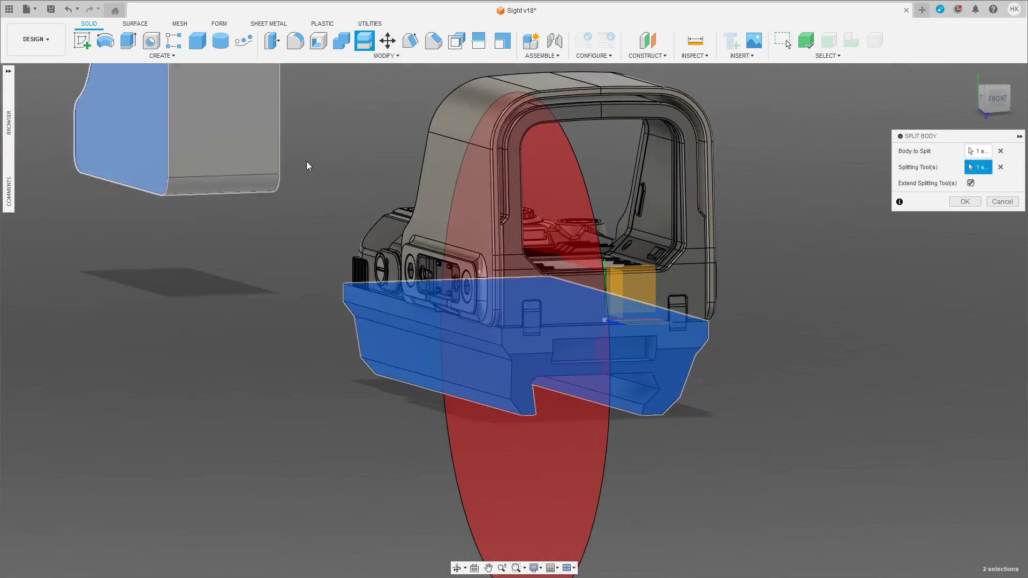
click(964, 202)
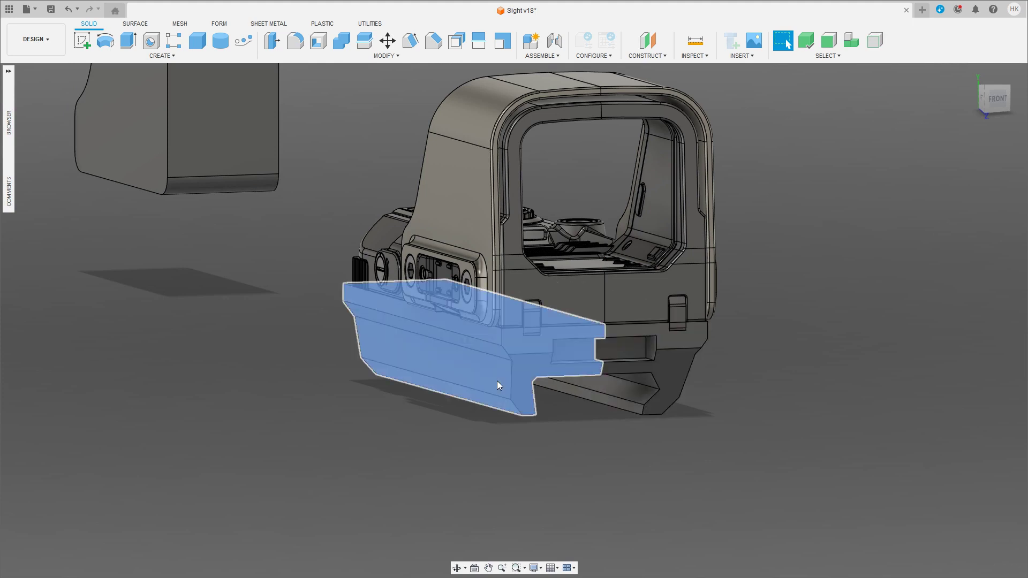
Step: Mirror the right half across the midplane, joined to the body
click(662, 381)
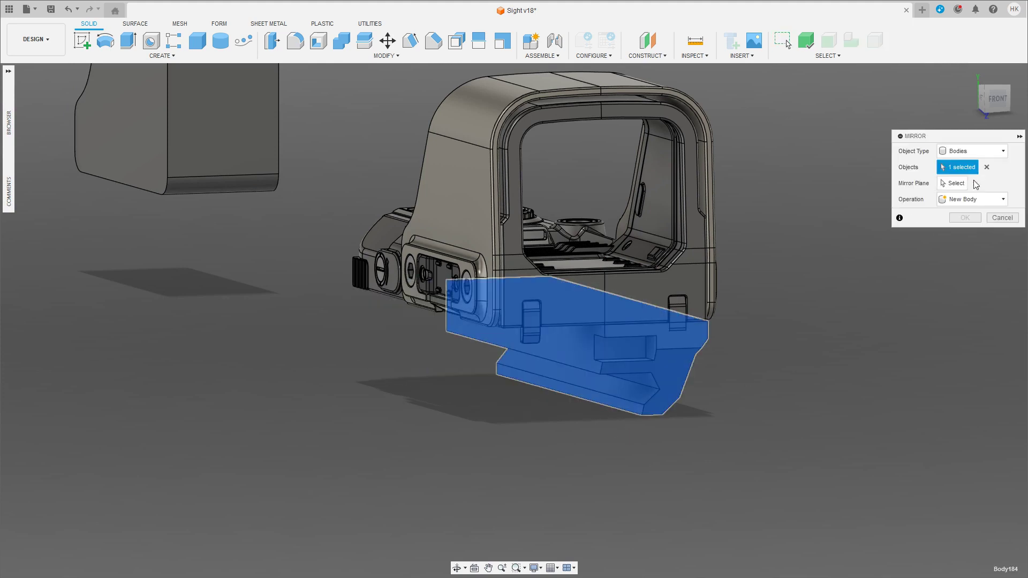
click(956, 183)
click(632, 289)
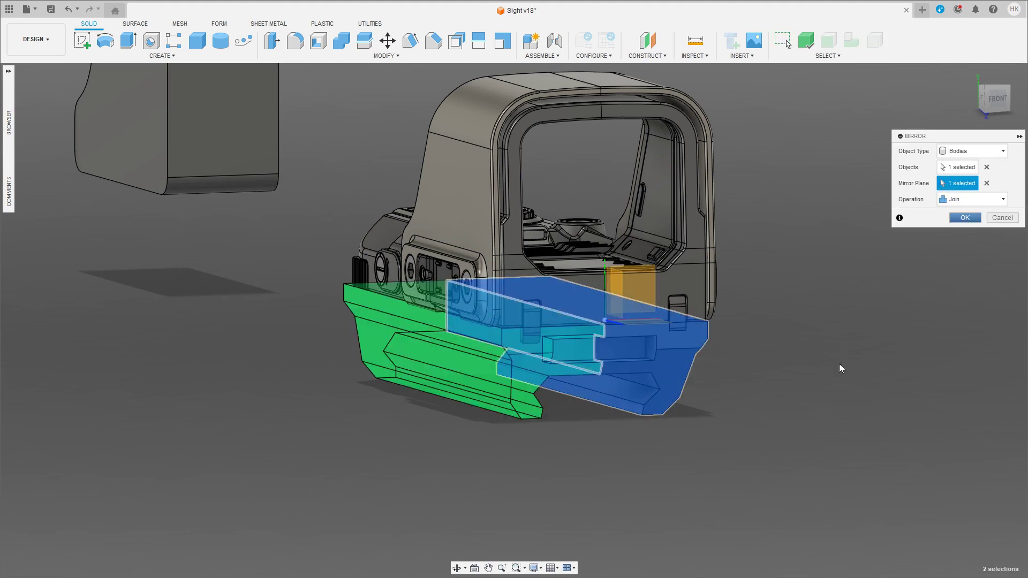
key(Return)
shift+middle_drag(840, 368, 743, 399)
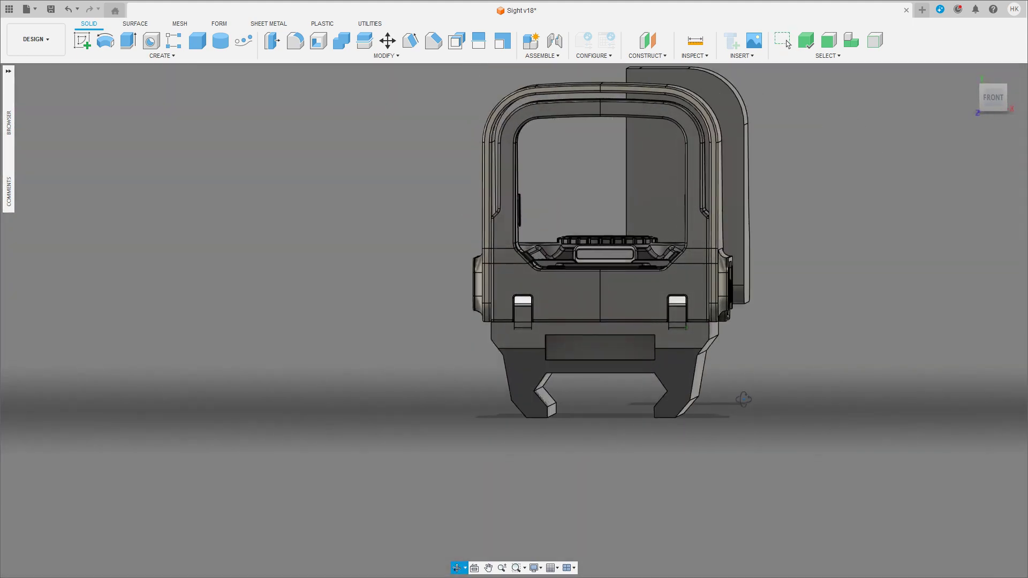
key(Escape)
Step: Delete the slanted face on the left jaw tip so the jaw heals
scroll(604, 411, up, 3)
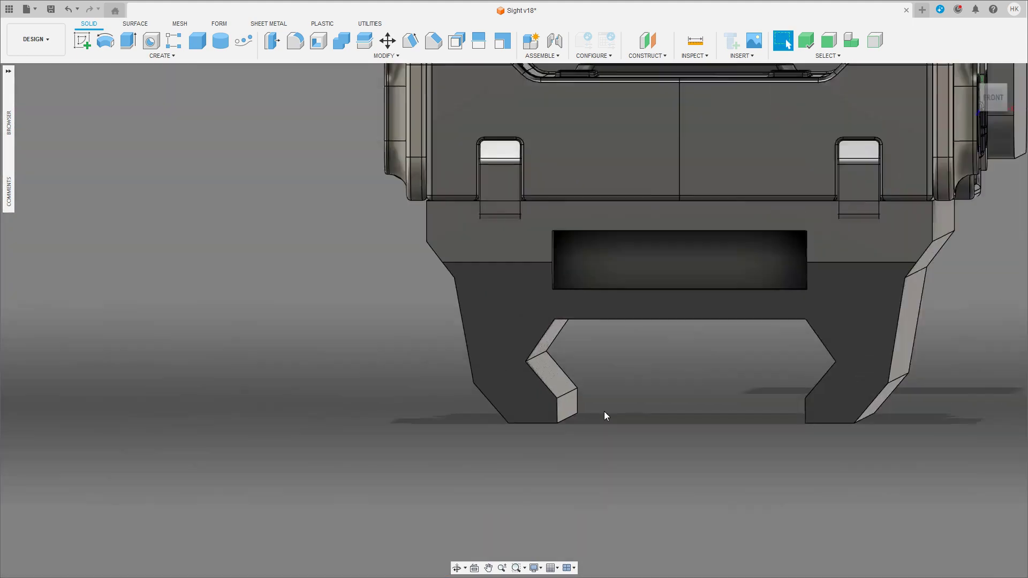
scroll(683, 402, up, 3)
scroll(684, 397, up, 1)
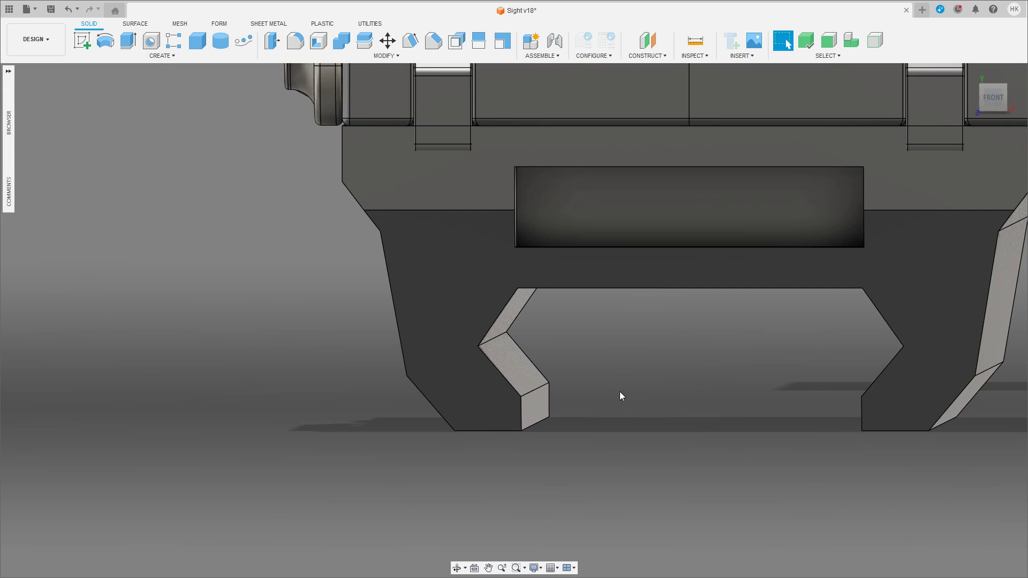
mouse_move(595, 402)
shift+middle_down()
mouse_move(535, 406)
mouse_move(533, 363)
mouse_move(524, 377)
shift+middle_up()
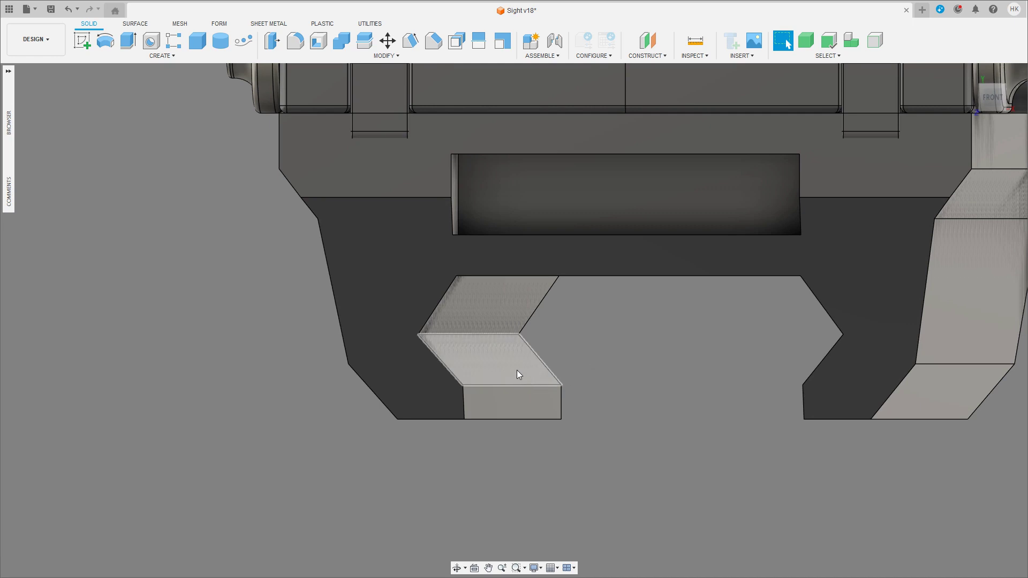
click(515, 370)
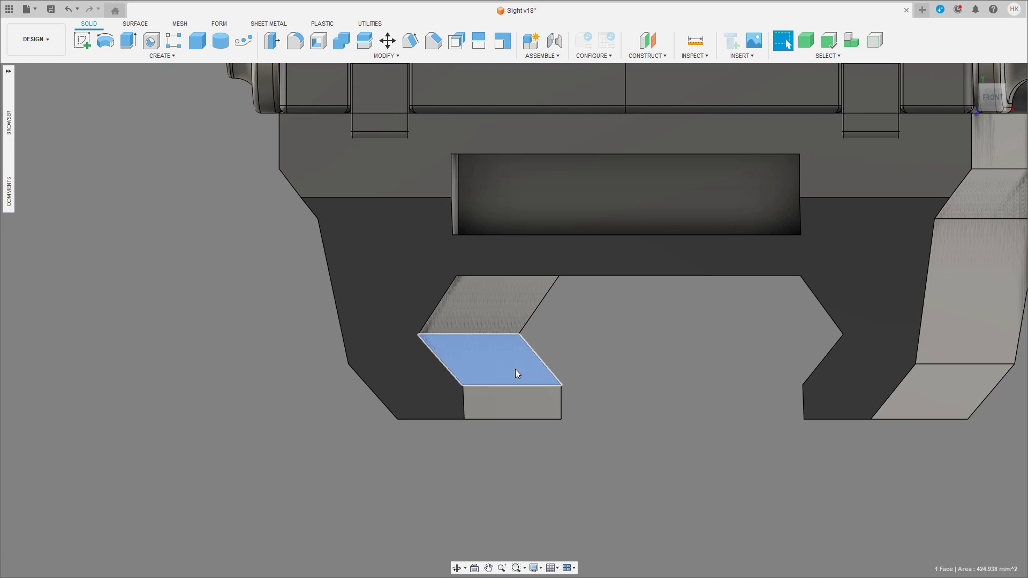
key(Delete)
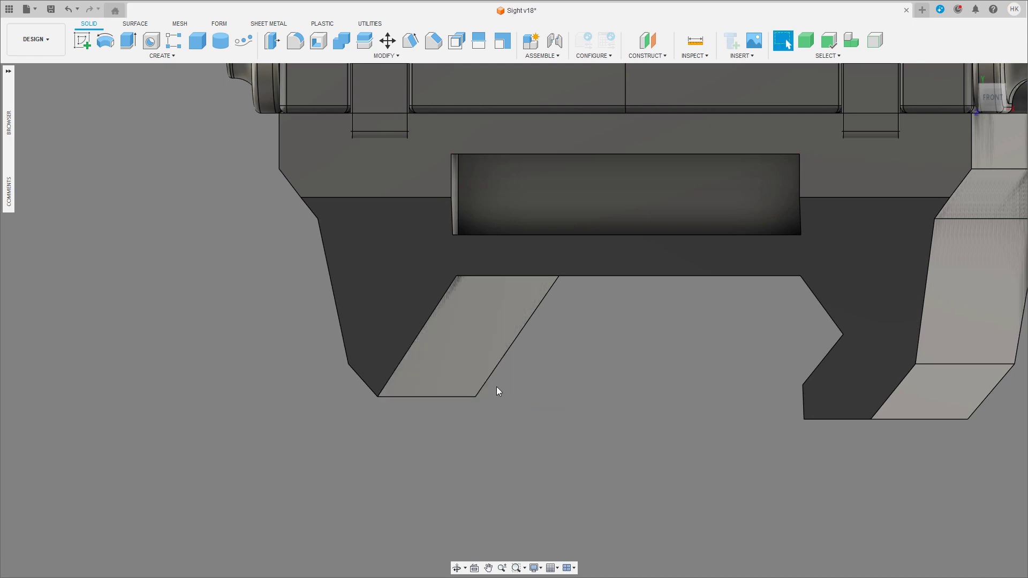
Step: Undo the slanted-face deletions and pick the jaw tip's bottom face instead
key(ctrl+z)
click(517, 375)
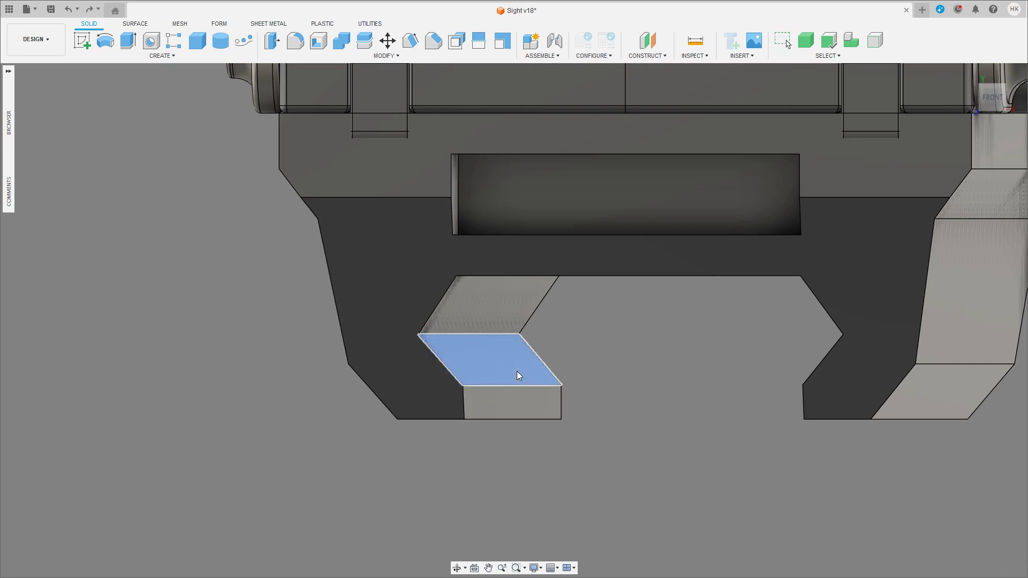
key(Delete)
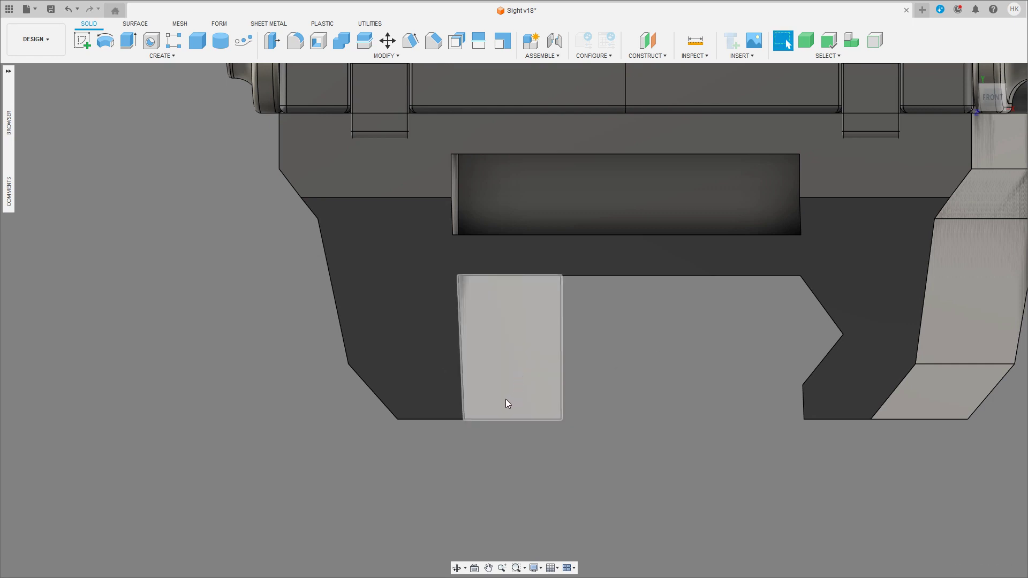
key(ctrl+z)
click(509, 402)
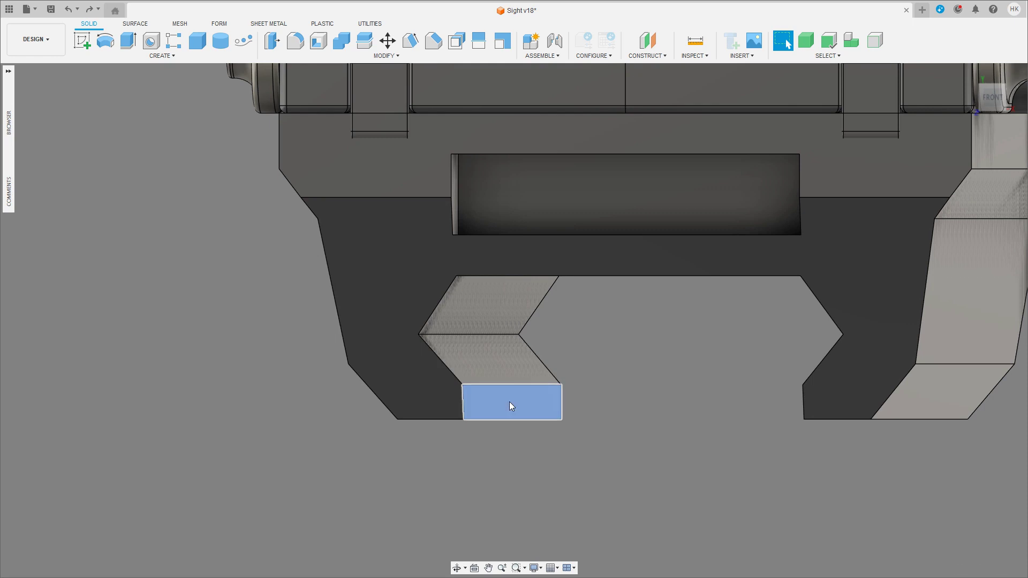
key(Escape)
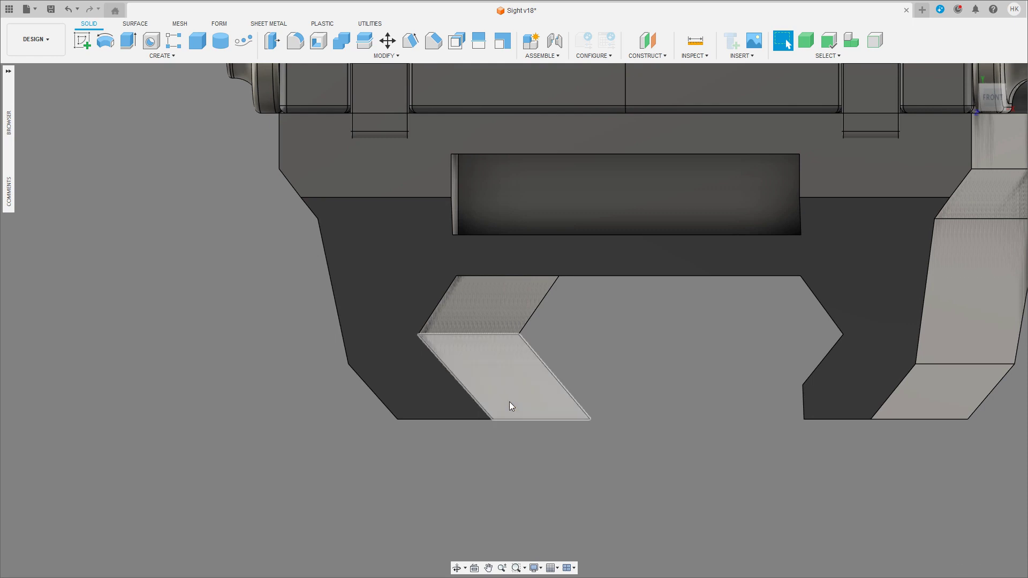
Step: Try rotating the jaw's slanted face -30° about its upper edge, then discard it
click(533, 396)
mouse_move(509, 401)
shift+middle_down()
mouse_move(533, 396)
mouse_move(497, 383)
shift+middle_up()
key(m)
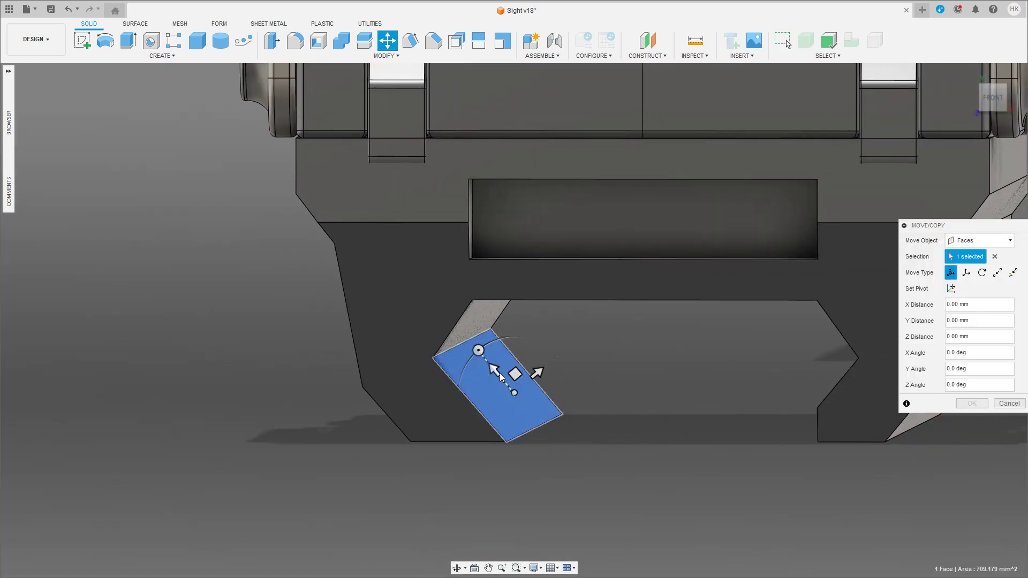
click(951, 288)
click(456, 346)
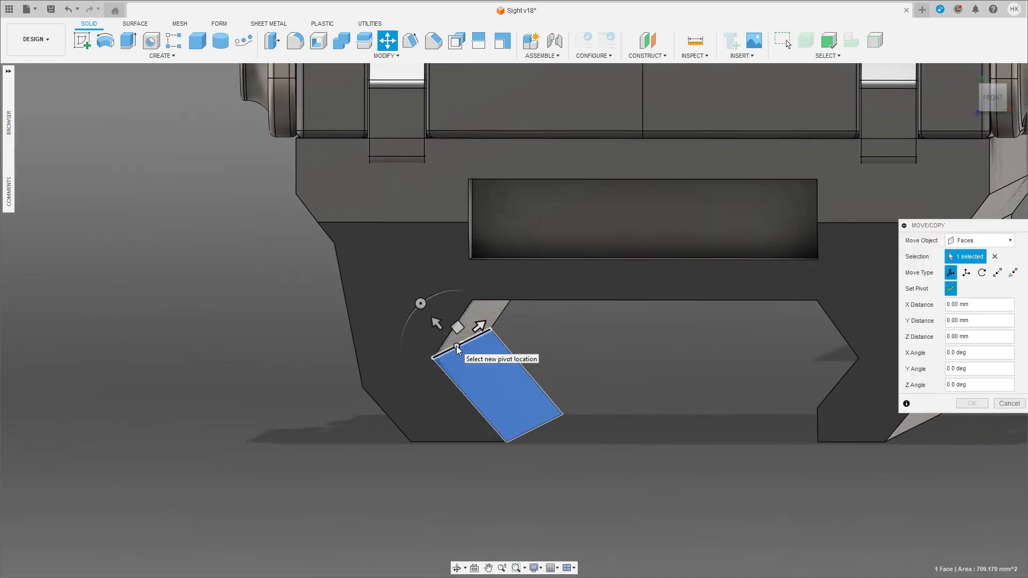
click(993, 99)
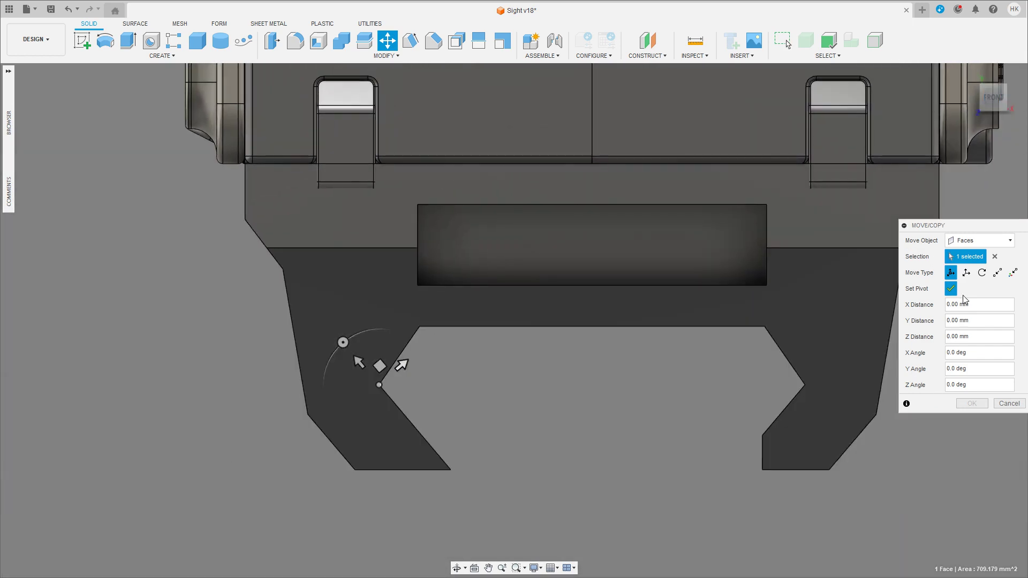
click(951, 288)
drag(355, 333, 362, 333)
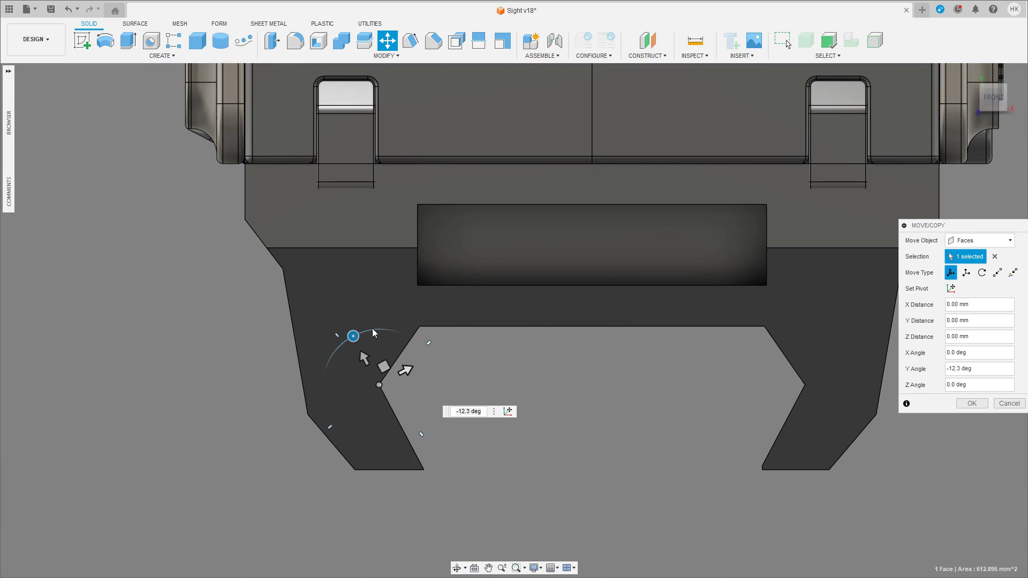
drag(372, 329, 372, 336)
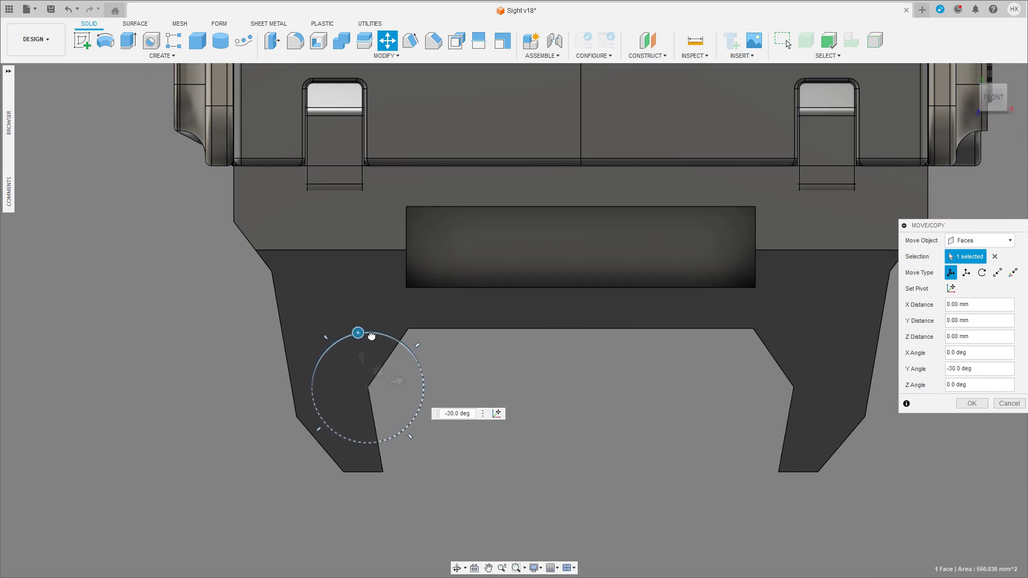
click(1013, 405)
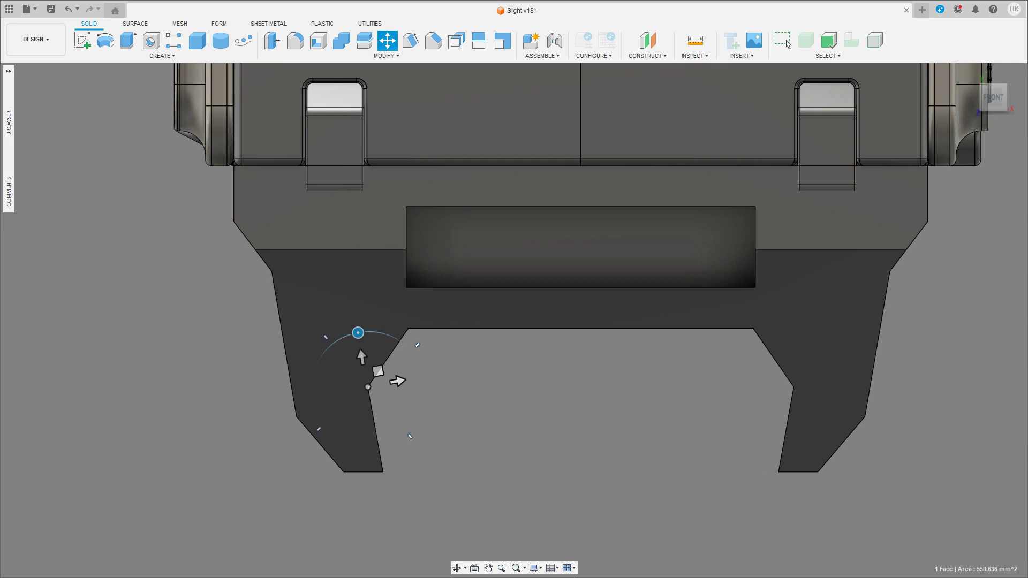
Step: Move the jaw's end face to restore the rectangular block beneath the slanted face
shift+middle_drag(536, 429, 573, 441)
scroll(541, 432, up, 3)
key(m)
drag(562, 442, 556, 428)
click(986, 406)
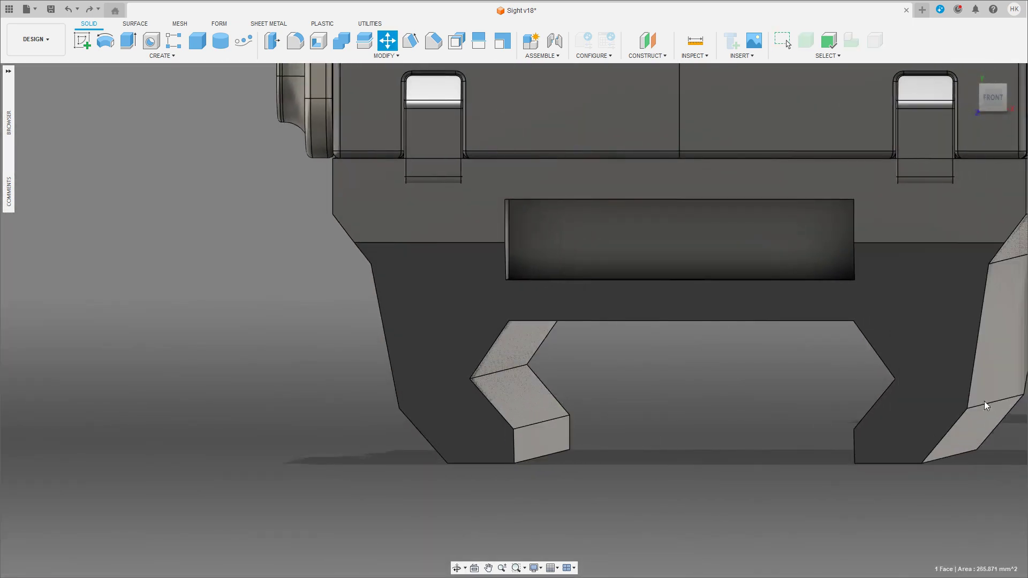
mouse_move(574, 430)
middle_down()
mouse_move(651, 359)
mouse_move(643, 356)
middle_up()
Step: Cut a 7.314 × 8.135 mm box, -118.983 mm long, through the left jaw hook
key(m)
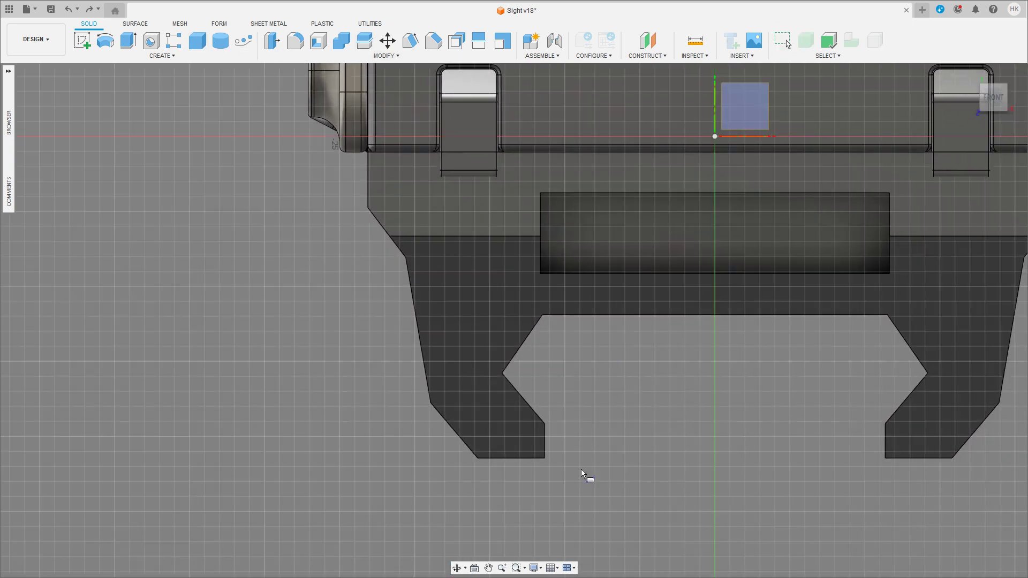
click(620, 498)
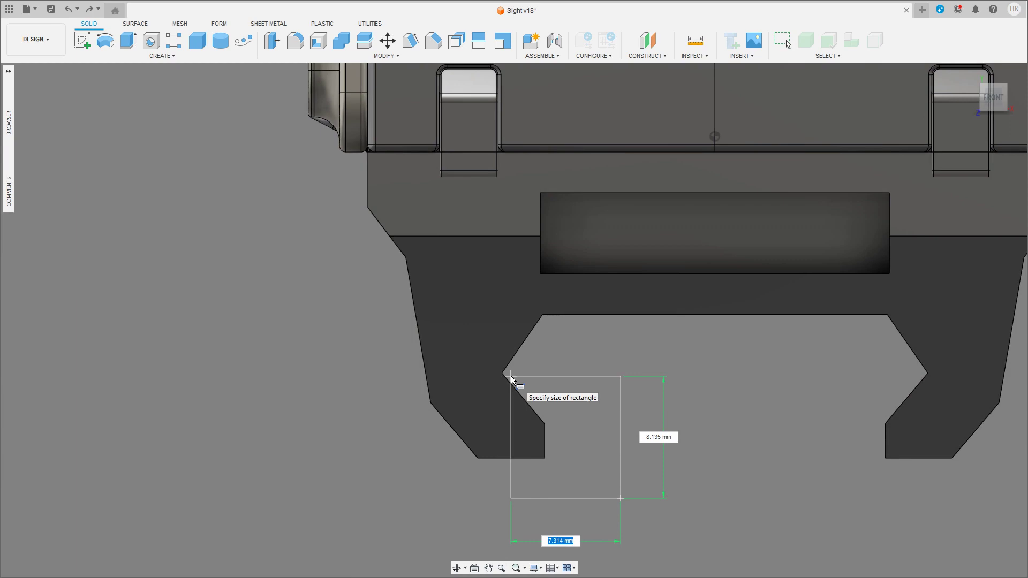
click(510, 376)
shift+middle_drag(585, 420, 576, 437)
drag(576, 436, 955, 322)
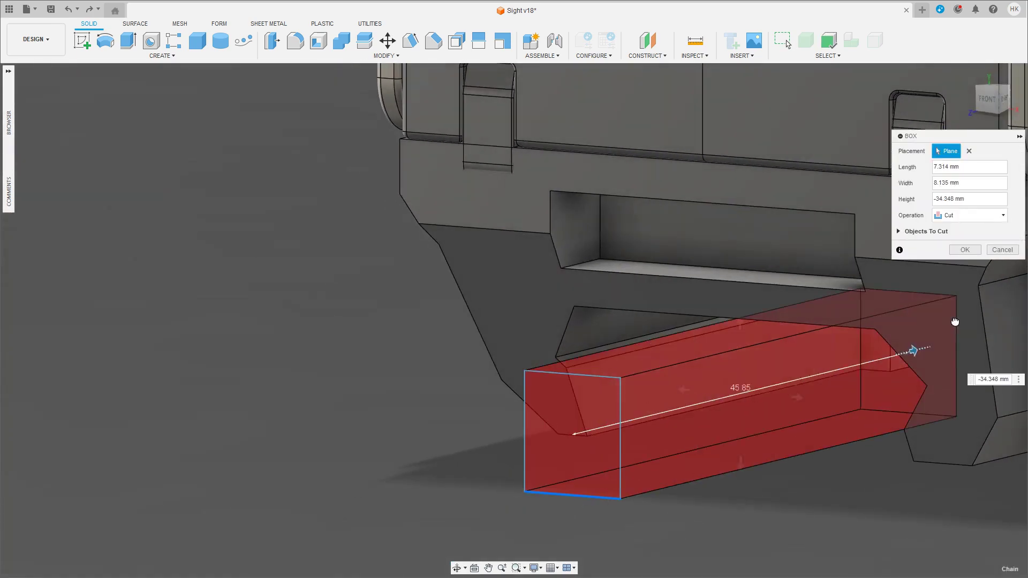
shift+middle_drag(955, 322, 496, 406)
drag(501, 396, 114, 371)
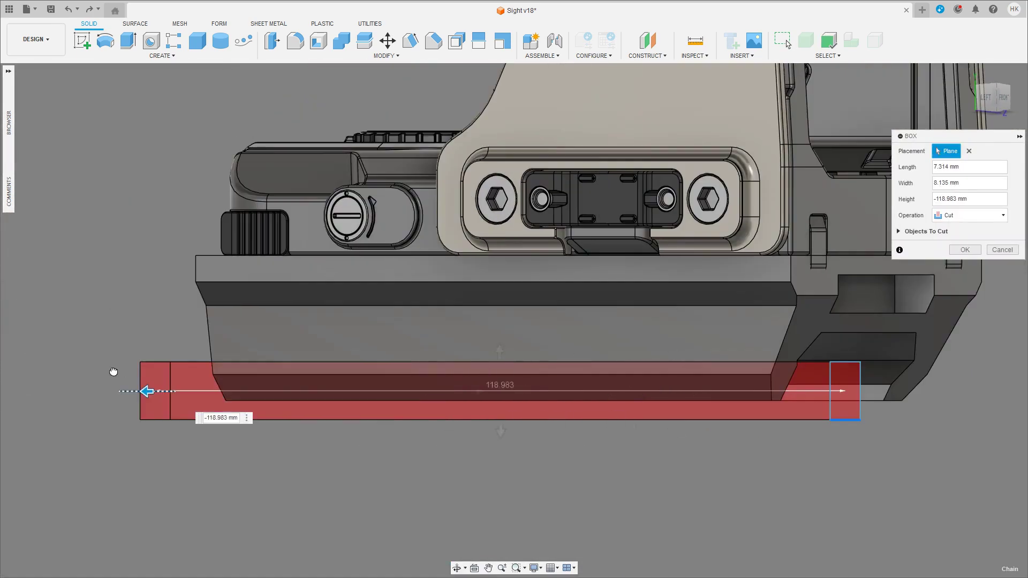
shift+middle_drag(113, 372, 689, 413)
click(964, 249)
mouse_move(969, 252)
shift+middle_down()
mouse_move(856, 285)
mouse_move(782, 366)
shift+middle_up()
Step: Move the left jaw's newly cut inner face -0.389 mm
click(782, 367)
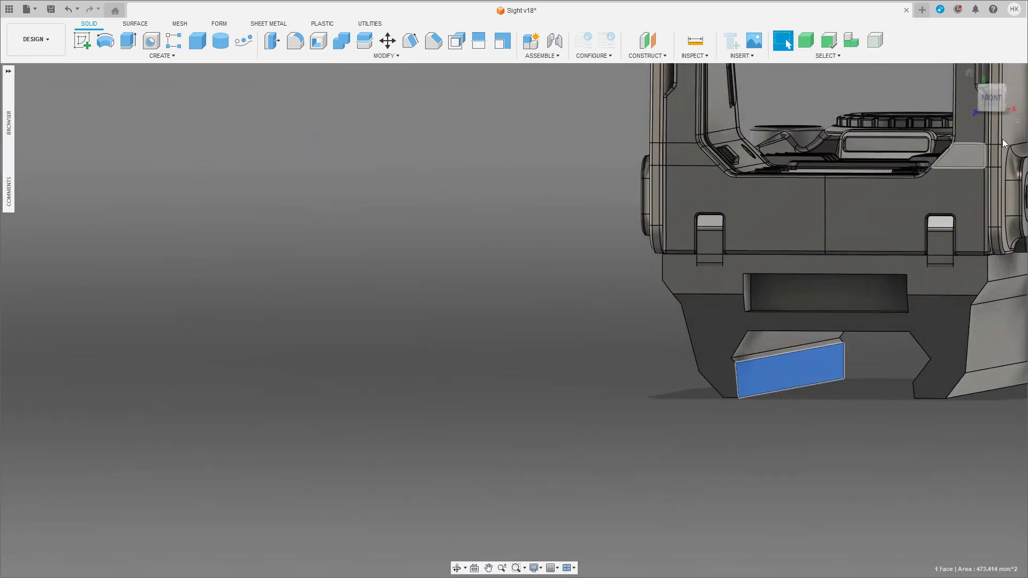
click(991, 100)
scroll(738, 414, up, 5)
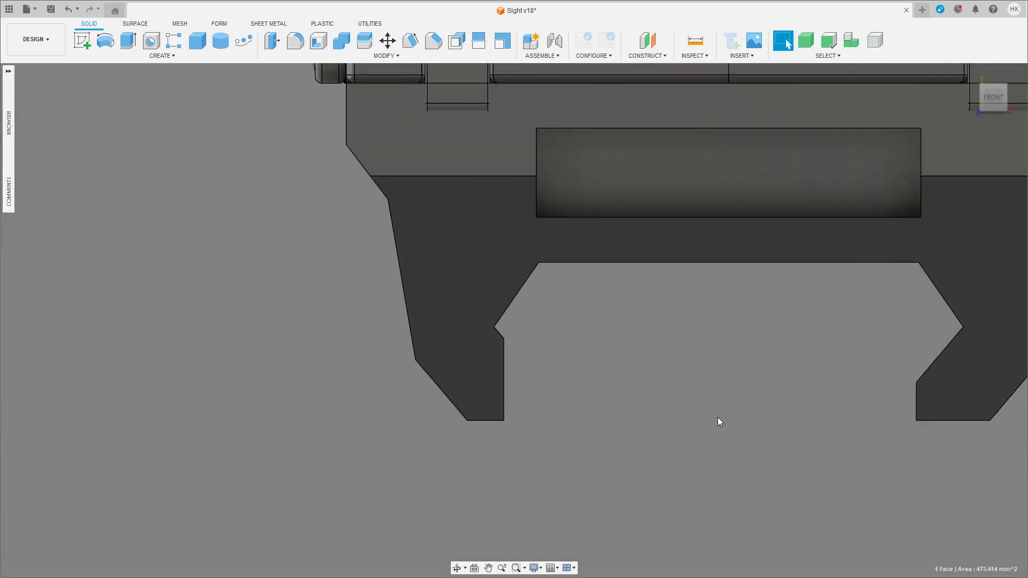
key(m)
drag(535, 364, 528, 365)
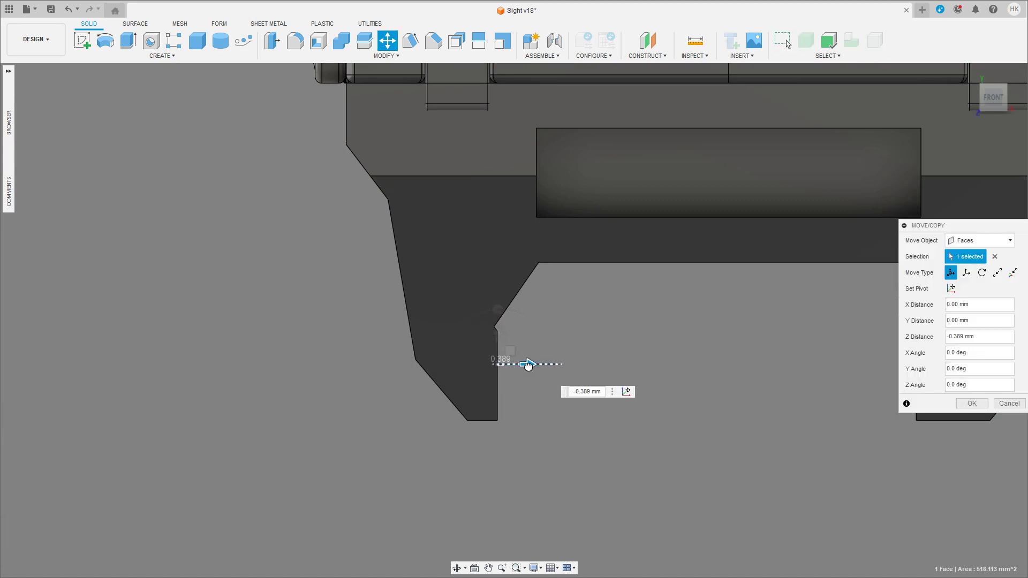
click(970, 404)
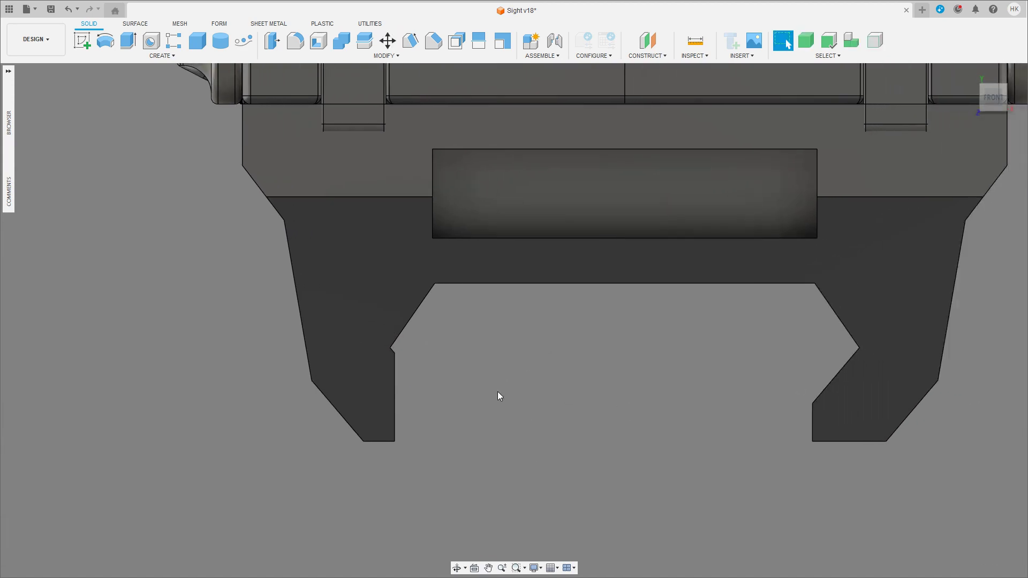
shift+middle_drag(497, 396, 472, 384)
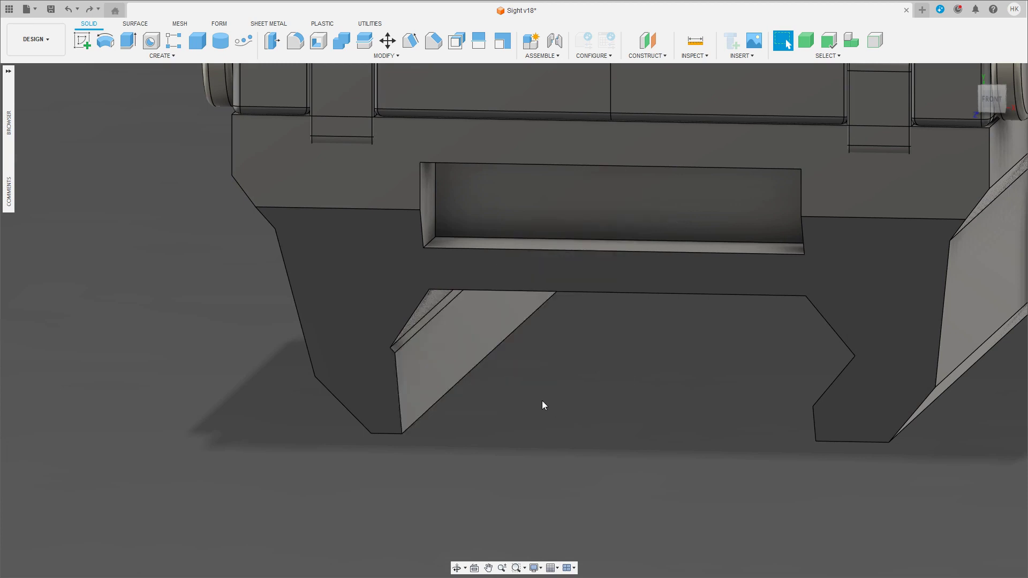
Step: Nudge the angled face beneath the left jaw slightly
scroll(483, 405, up, 3)
click(519, 377)
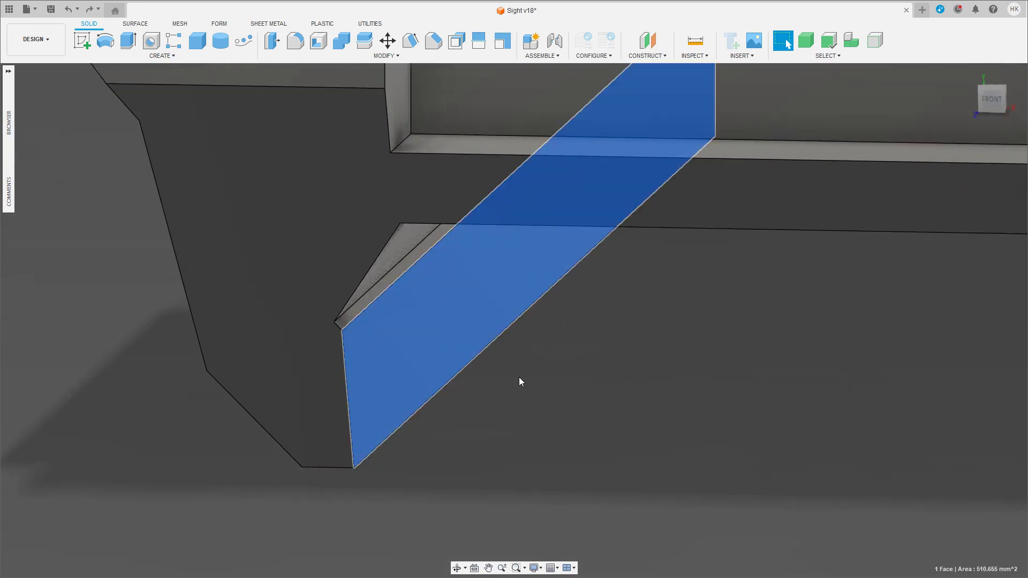
scroll(507, 441, up, 3)
key(m)
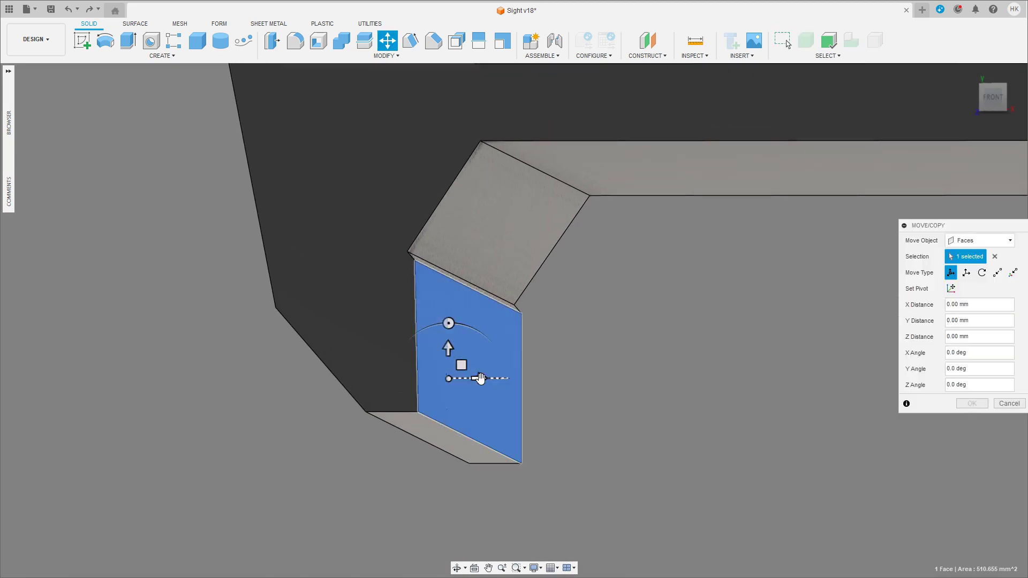
drag(446, 379, 405, 252)
click(971, 403)
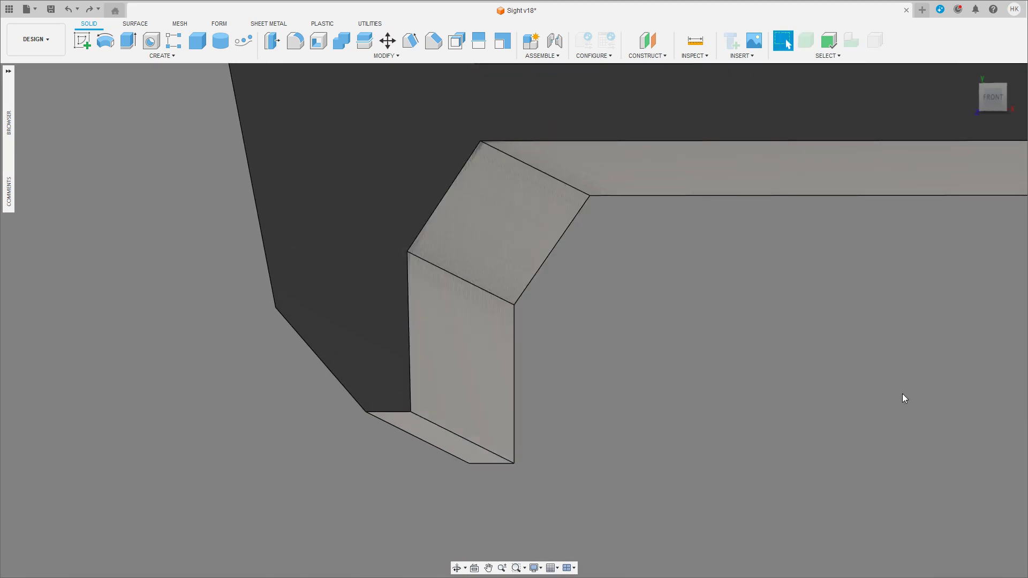
scroll(661, 356, down, 5)
mouse_move(661, 359)
shift+middle_down()
mouse_move(750, 364)
mouse_move(670, 348)
mouse_move(659, 321)
shift+middle_up()
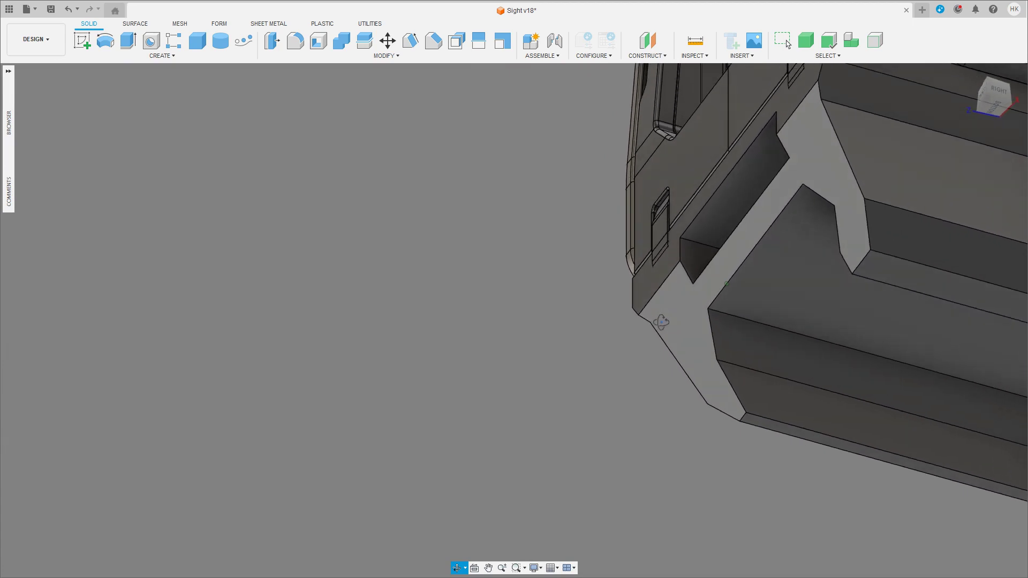
mouse_move(659, 322)
shift+middle_down()
mouse_move(662, 310)
mouse_move(730, 344)
mouse_move(721, 357)
mouse_move(494, 396)
mouse_move(516, 391)
shift+middle_up()
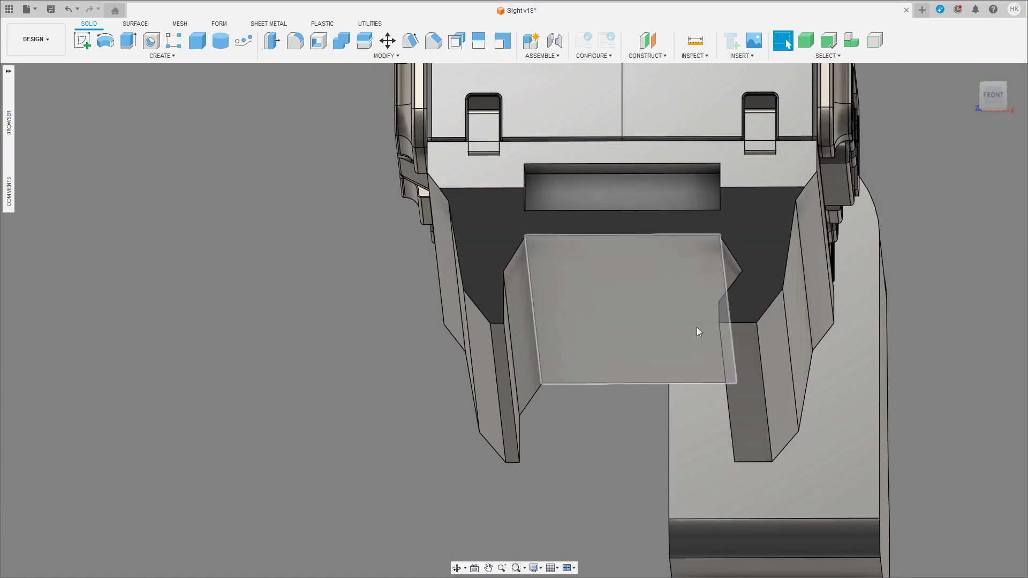
shift+middle_drag(696, 326, 691, 302)
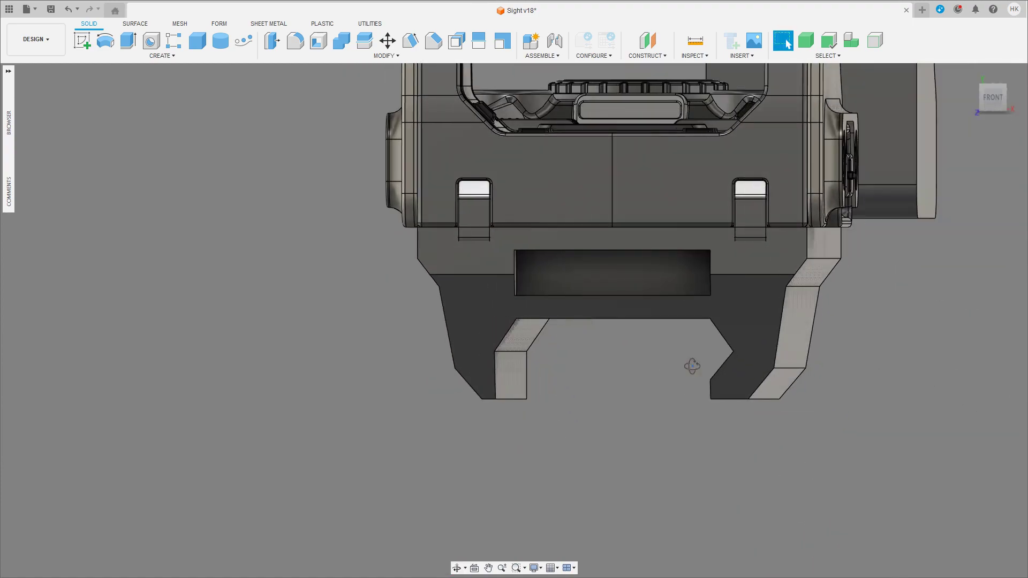
mouse_move(691, 366)
shift+middle_down()
mouse_move(679, 359)
mouse_move(692, 366)
mouse_move(684, 364)
mouse_move(804, 337)
mouse_move(748, 442)
mouse_move(645, 399)
mouse_move(636, 409)
shift+middle_up()
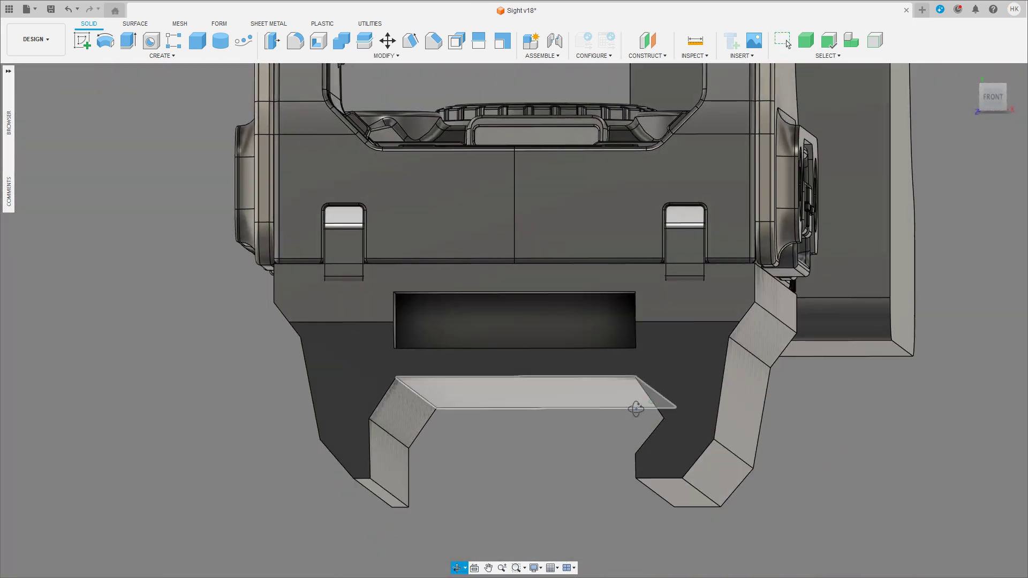
mouse_move(475, 426)
shift+middle_down()
mouse_move(507, 399)
mouse_move(434, 397)
shift+middle_up()
click(434, 397)
shift+middle_drag(418, 455, 836, 433)
Step: Offset Face the two inner jaw faces, one per clamp leg, by 0.3 mm
key(q)
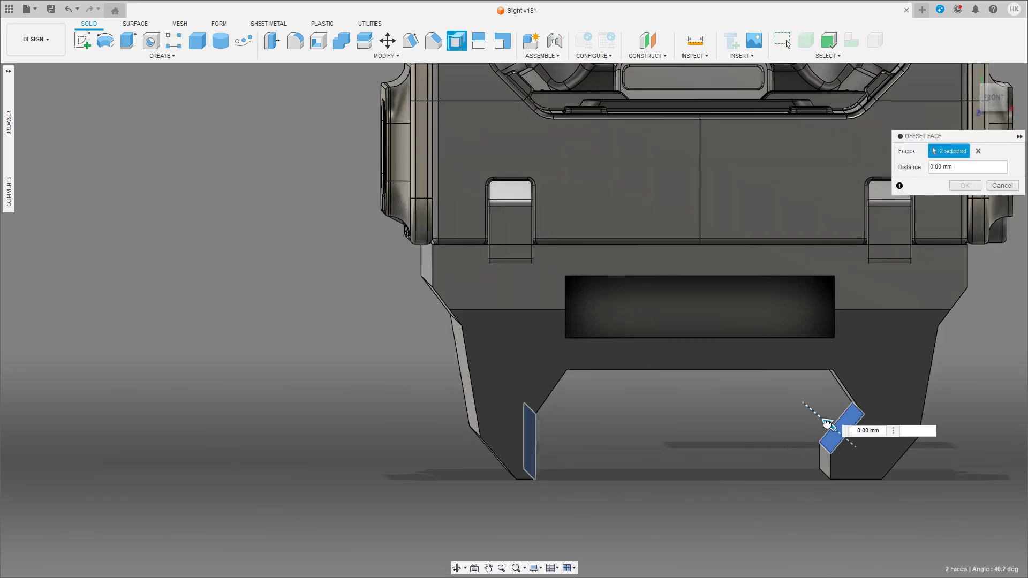
shift+middle_drag(756, 471, 832, 490)
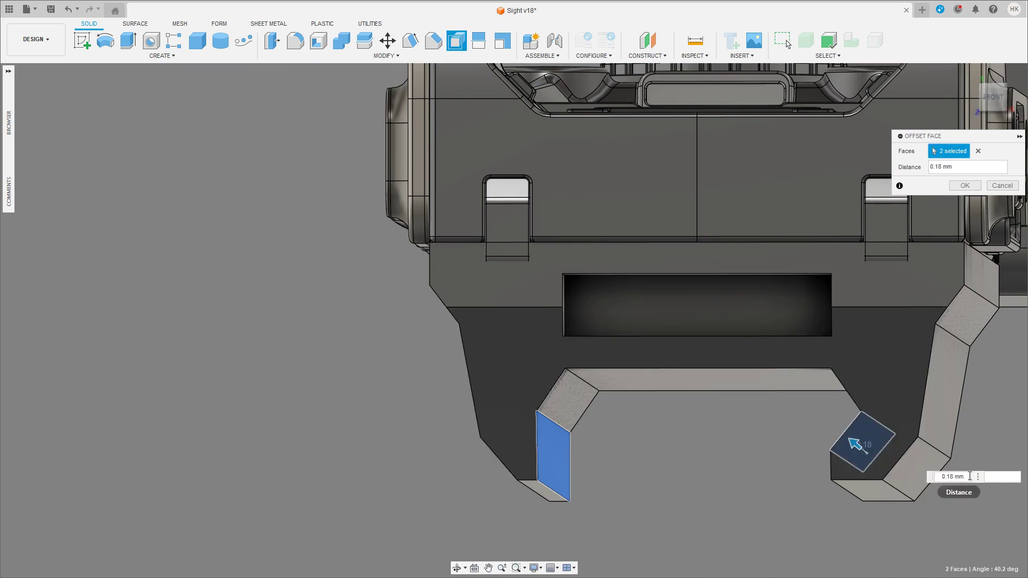
mouse_move(910, 478)
shift+middle_down()
mouse_move(730, 426)
mouse_move(734, 436)
shift+middle_up()
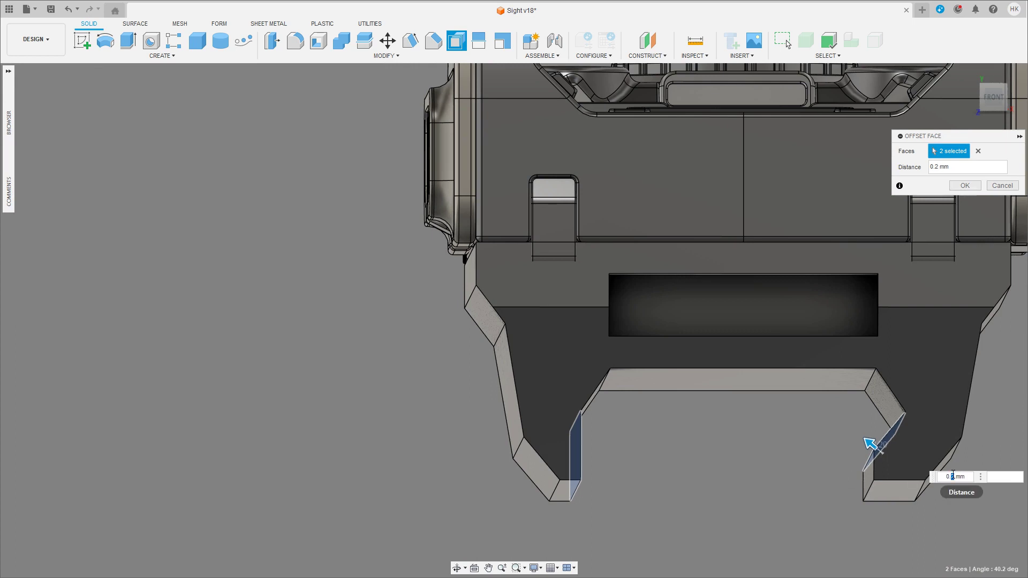
key(BackSpace)
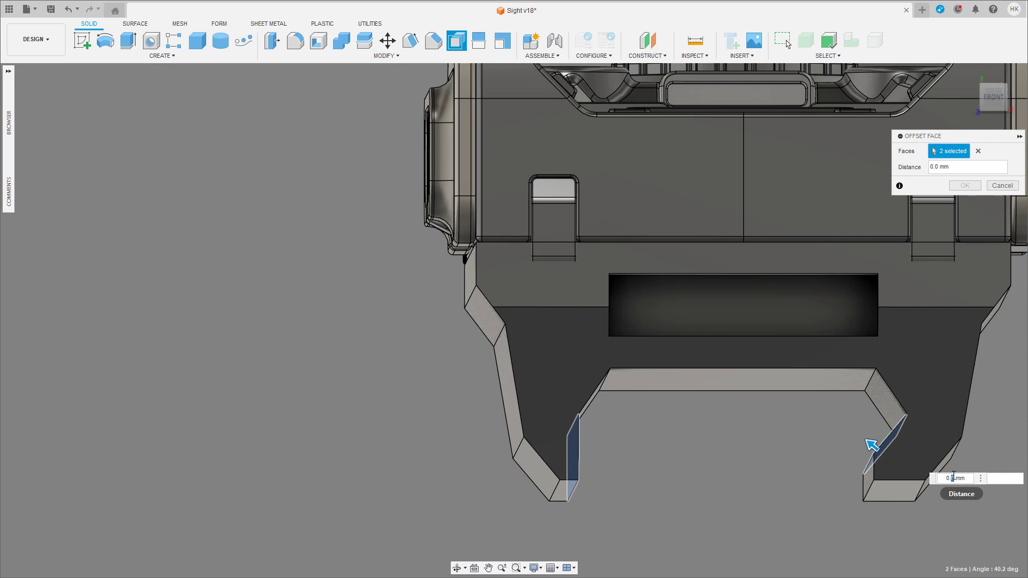
text(3)
mouse_move(819, 461)
shift+middle_down()
mouse_move(729, 435)
mouse_move(743, 465)
shift+middle_up()
click(965, 185)
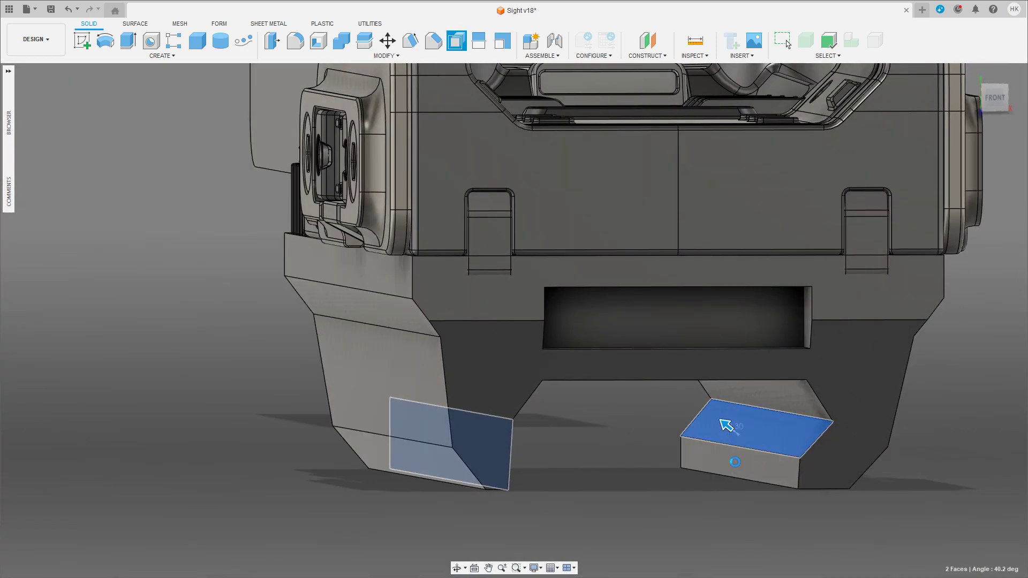
Step: Shift the right jaw's small lower face a fraction of a millimetre along Z
click(787, 44)
shift+middle_drag(621, 409, 732, 431)
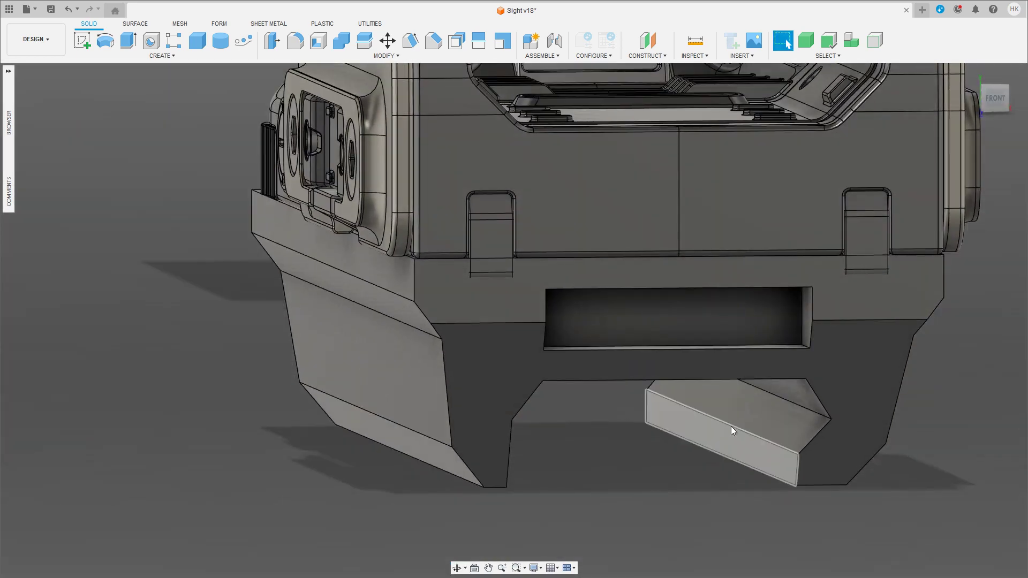
key(m)
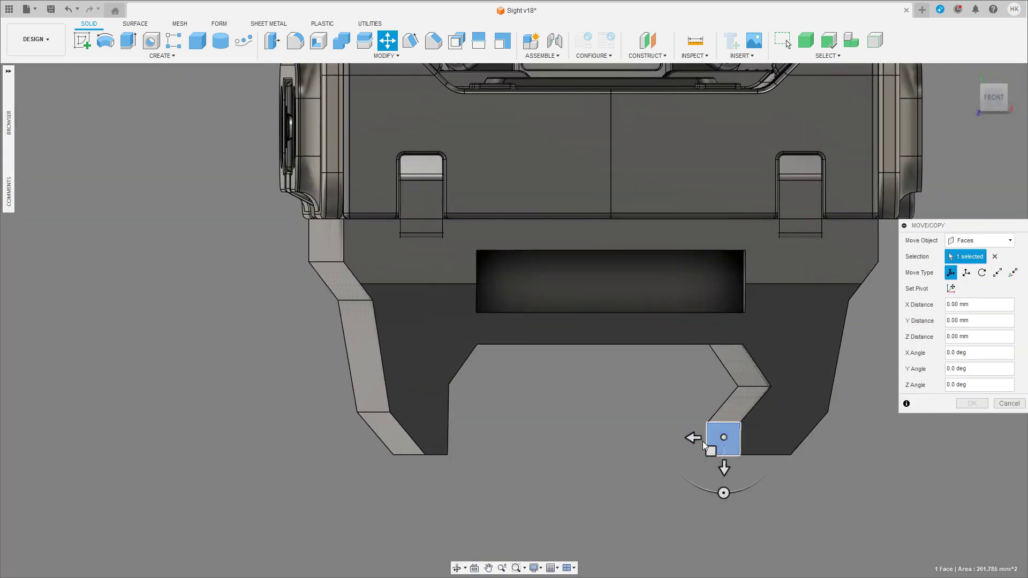
drag(696, 438, 689, 437)
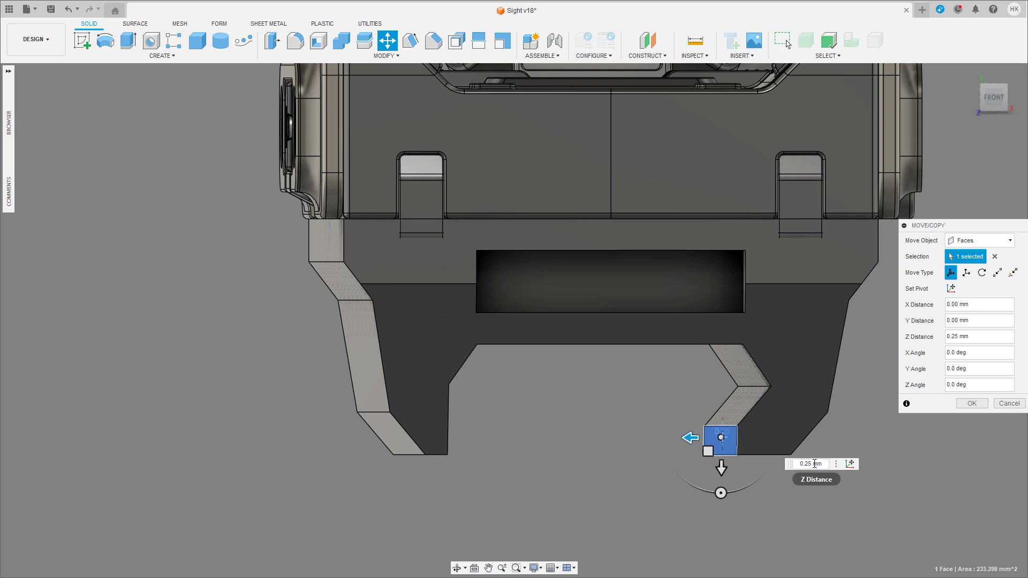
text(0)
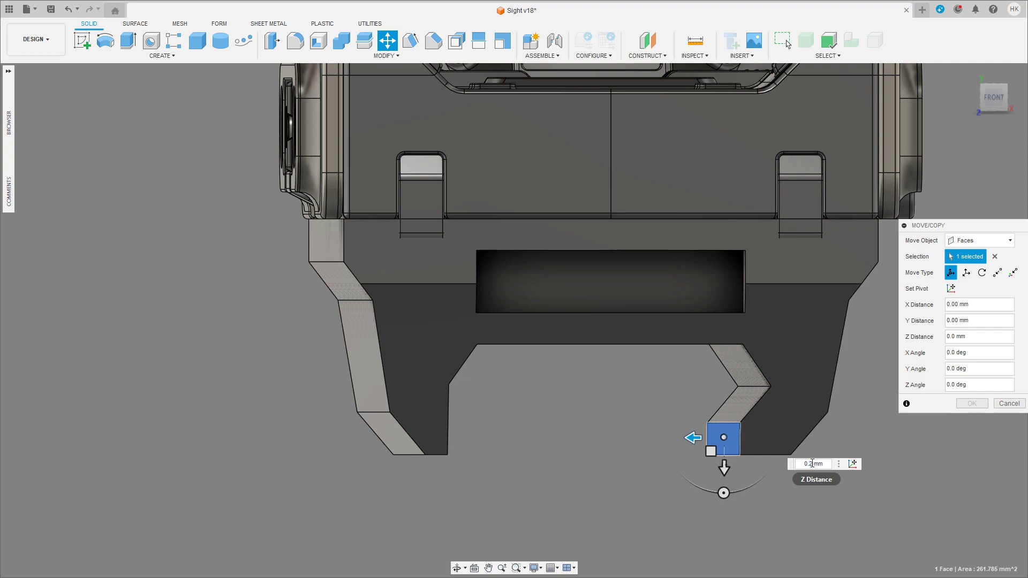
click(970, 404)
mouse_move(911, 415)
shift+middle_down()
mouse_move(913, 394)
mouse_move(907, 407)
shift+middle_up()
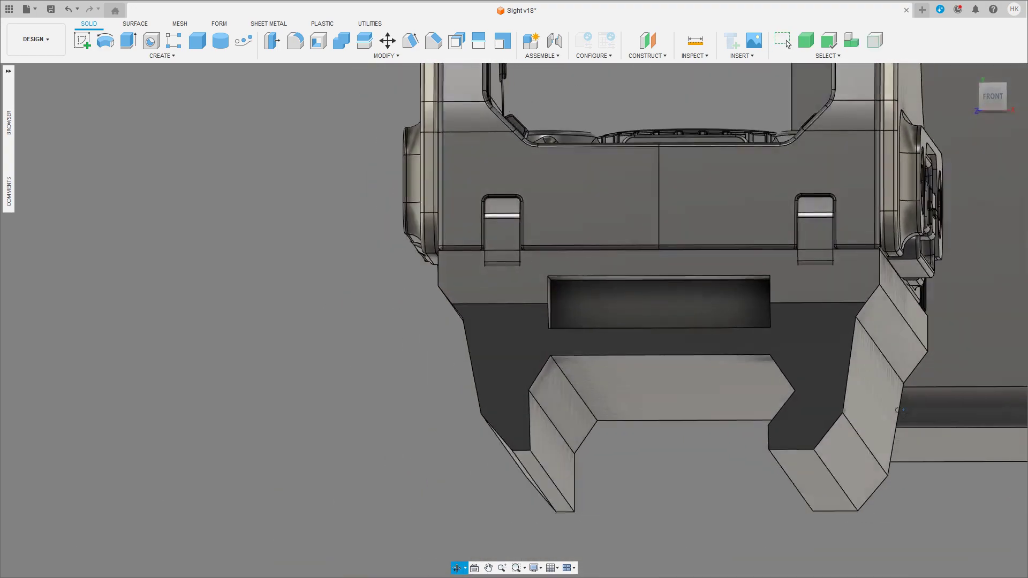
click(976, 120)
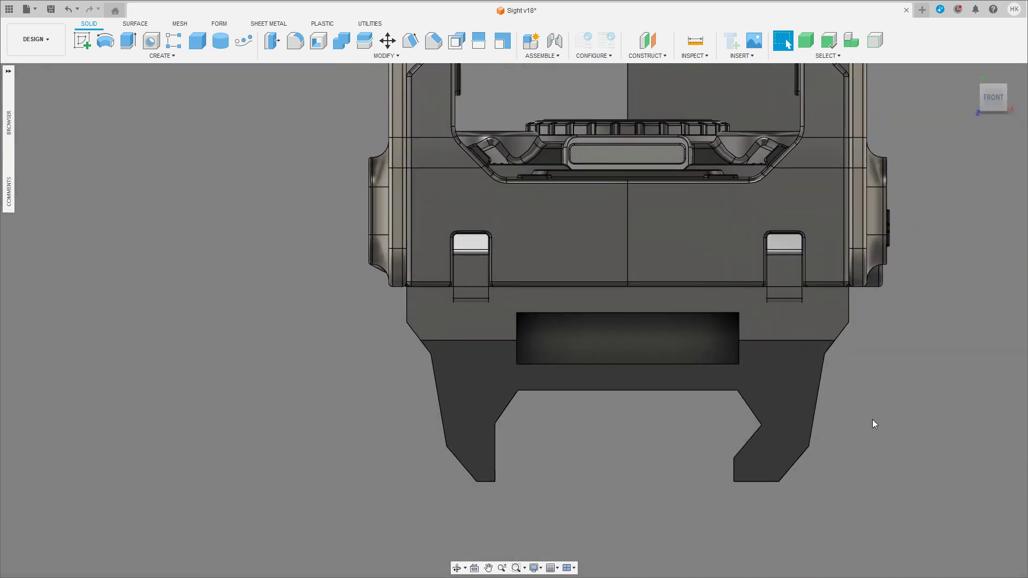
mouse_move(619, 338)
shift+middle_down()
mouse_move(599, 342)
mouse_move(591, 375)
shift+middle_up()
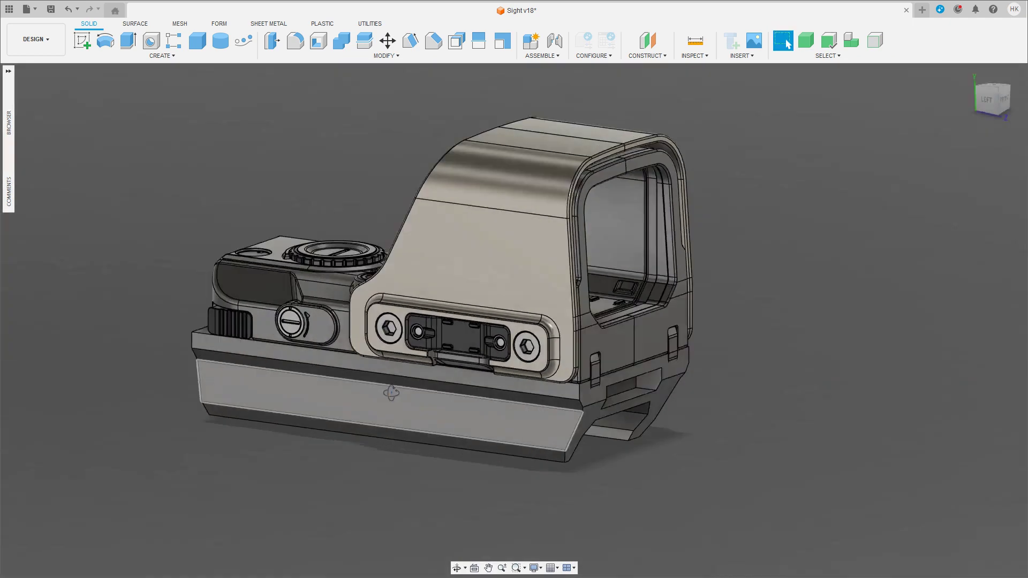
Step: Split the blue rail mount body using the outlined sketch plane as the splitting tool
mouse_move(870, 340)
shift+middle_down()
mouse_move(501, 354)
mouse_move(478, 418)
shift+middle_up()
scroll(501, 354, up, 5)
scroll(499, 342, up, 2)
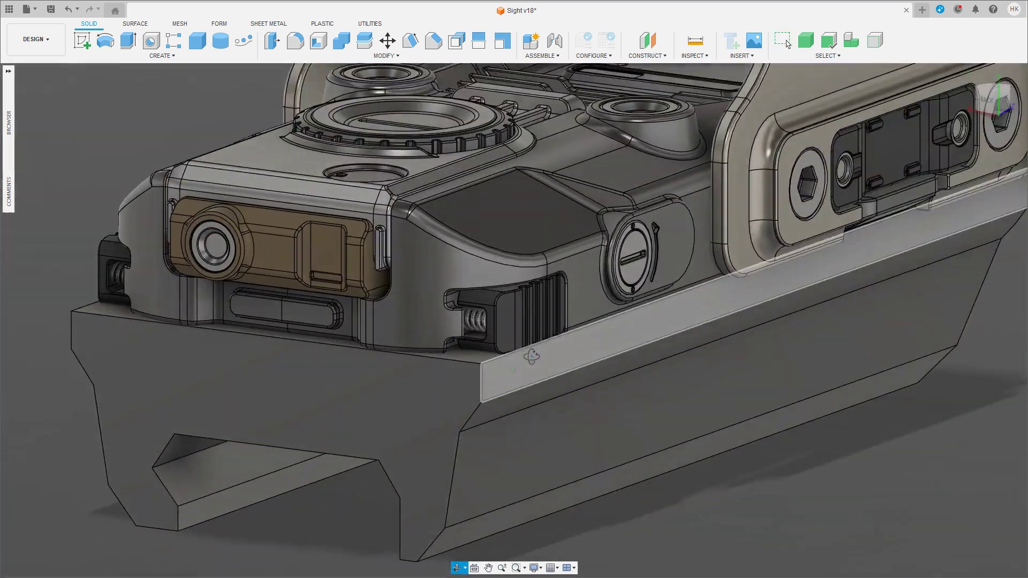
click(478, 418)
shift+click(433, 214)
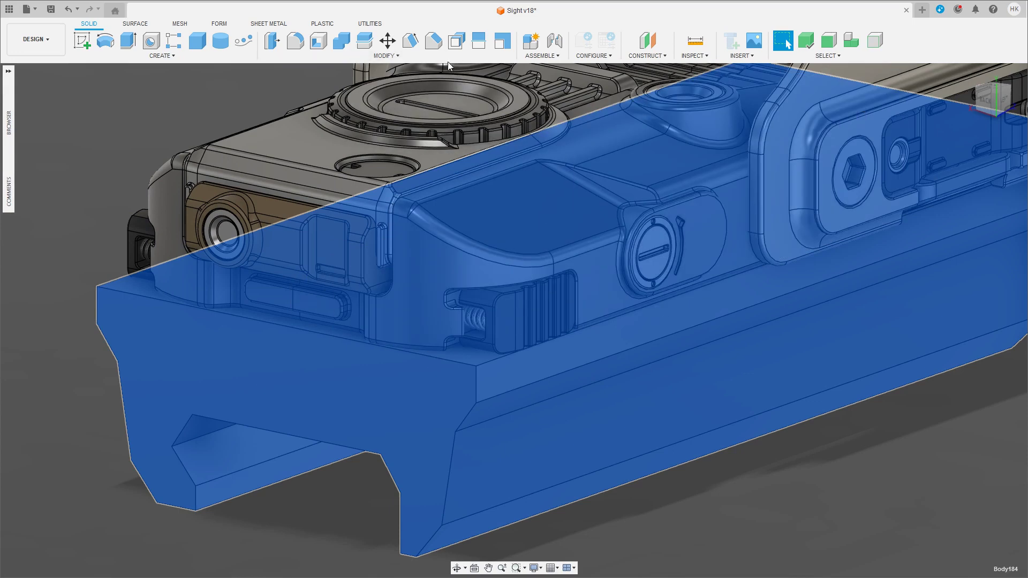
click(369, 35)
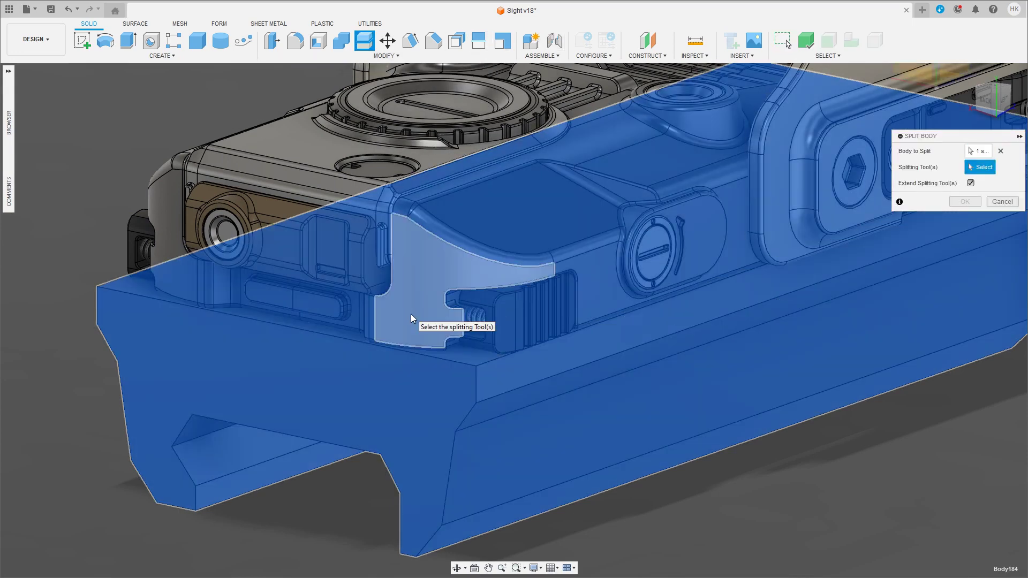
click(410, 313)
scroll(746, 482, down, 5)
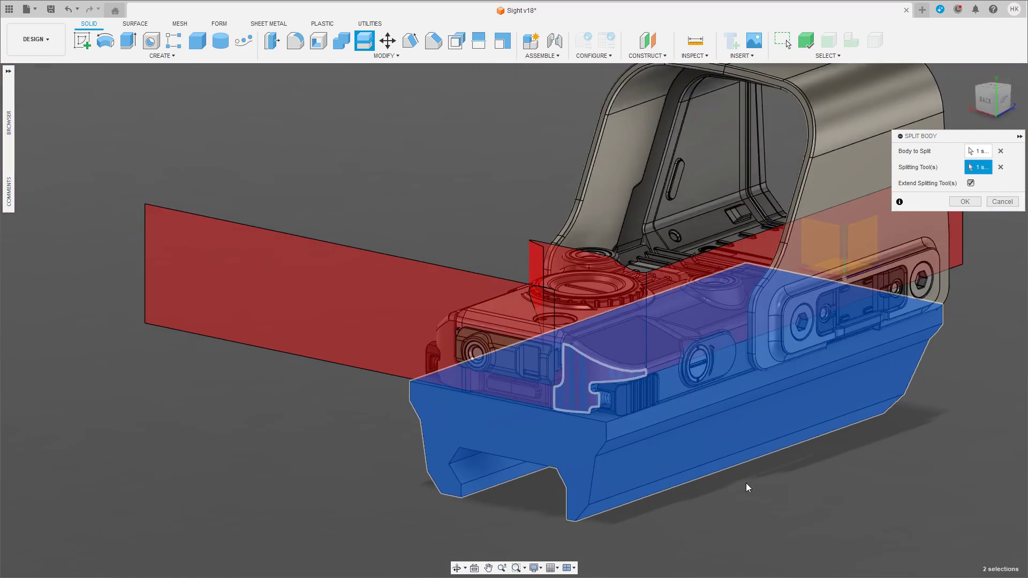
mouse_move(747, 482)
shift+middle_down()
mouse_move(726, 468)
mouse_move(900, 236)
shift+middle_up()
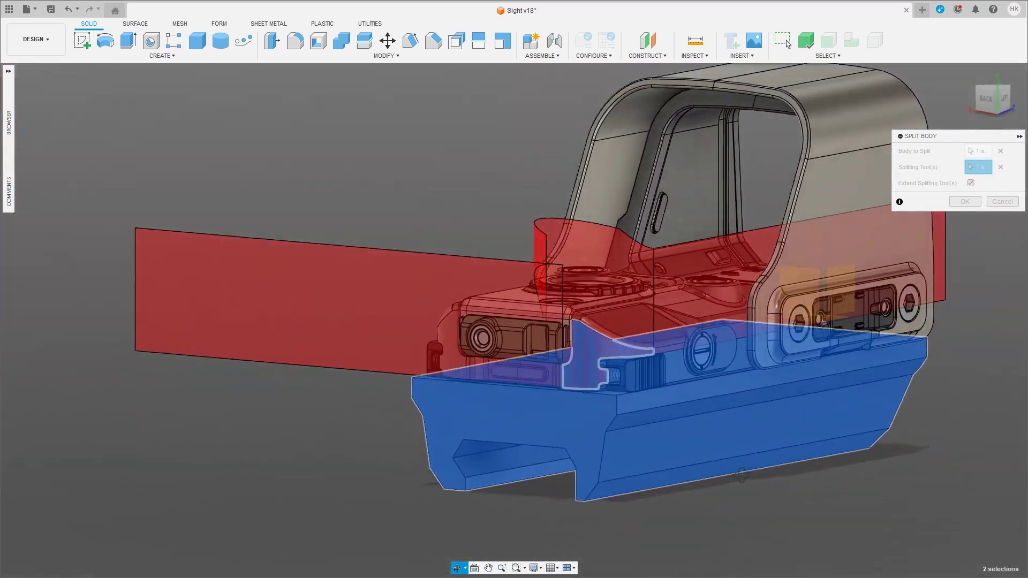
click(1007, 201)
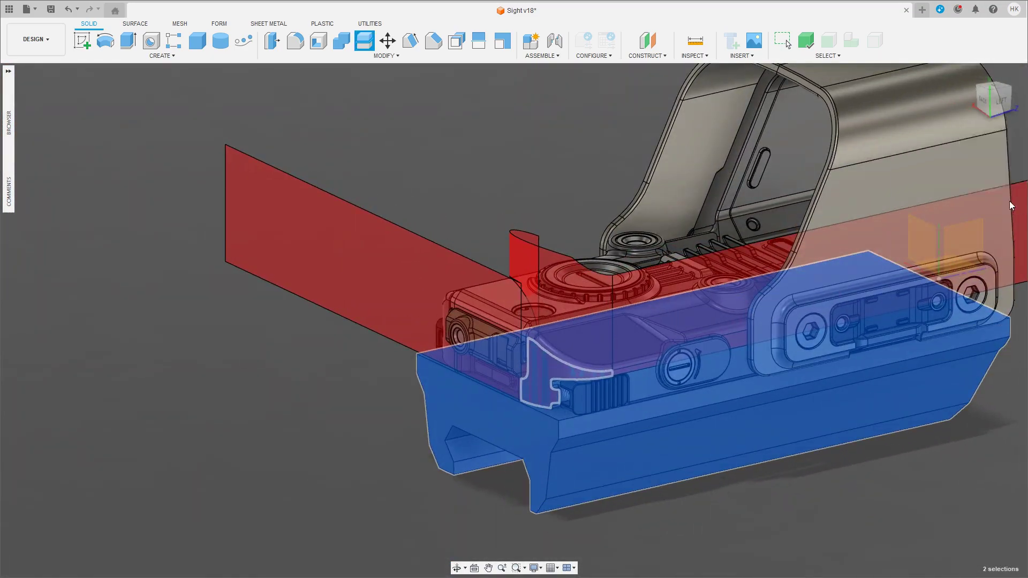
mouse_move(768, 528)
shift+middle_down()
mouse_move(747, 522)
mouse_move(749, 464)
mouse_move(890, 530)
mouse_move(582, 362)
mouse_move(573, 344)
mouse_move(521, 363)
mouse_move(551, 372)
mouse_move(578, 355)
mouse_move(579, 376)
mouse_move(509, 300)
shift+middle_up()
scroll(750, 471, up, 5)
Step: Copy the housing's lower block body and move the copy about -90 mm along Z
click(510, 301)
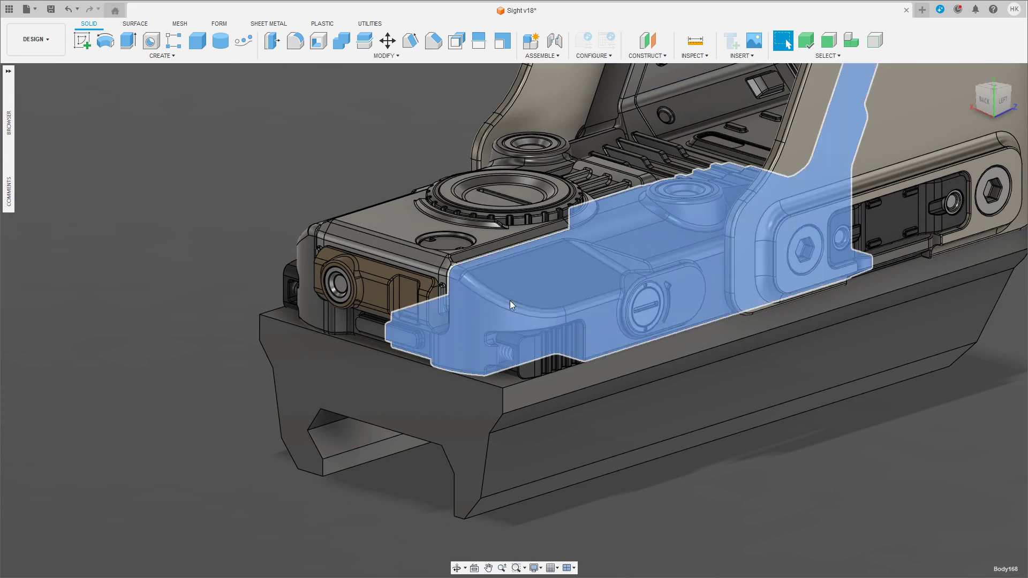
scroll(530, 313, down, 5)
key(m)
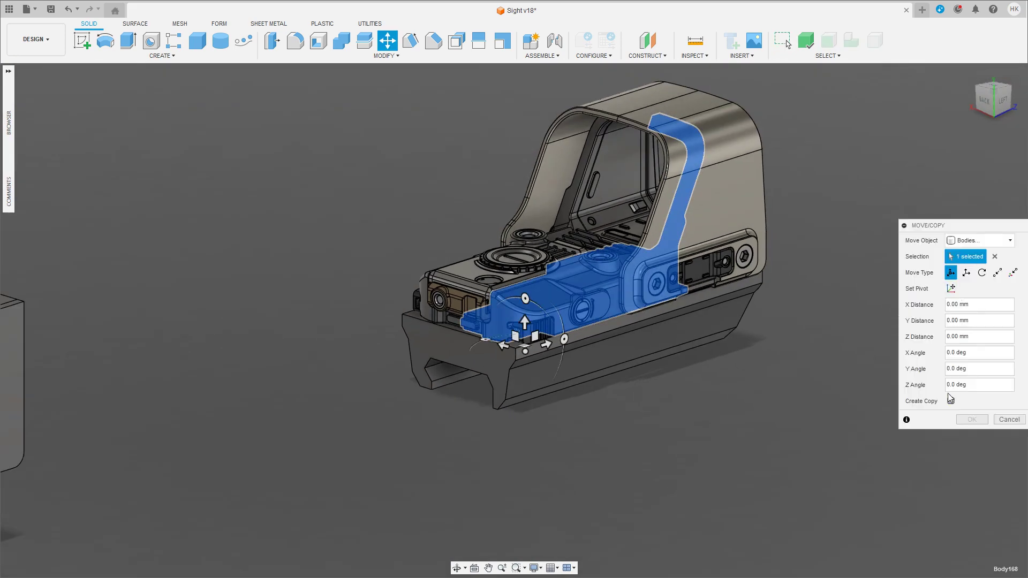
key(ctrl)
drag(547, 347, 329, 413)
text(-90)
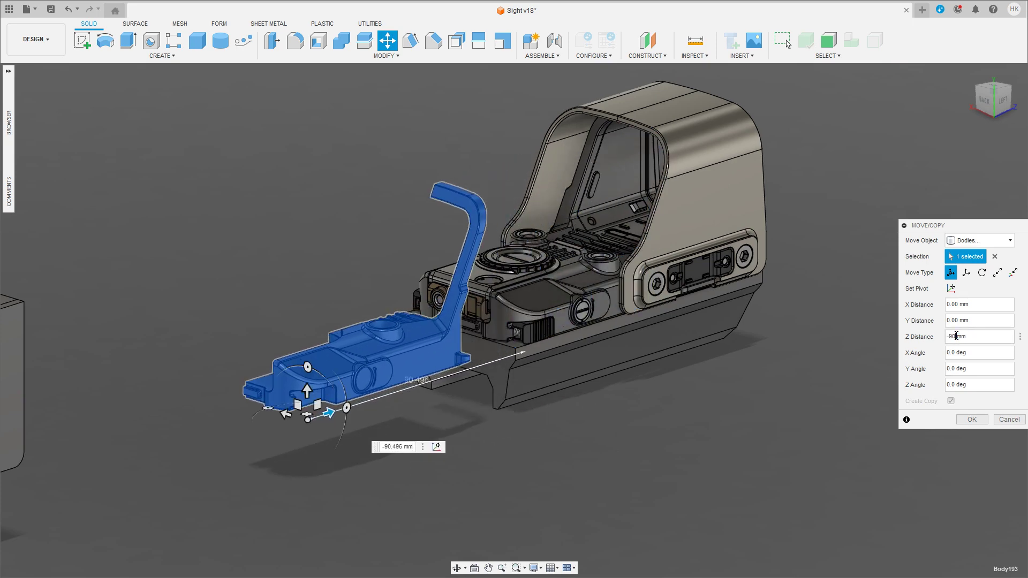
click(972, 419)
scroll(407, 341, up, 5)
scroll(424, 421, up, 2)
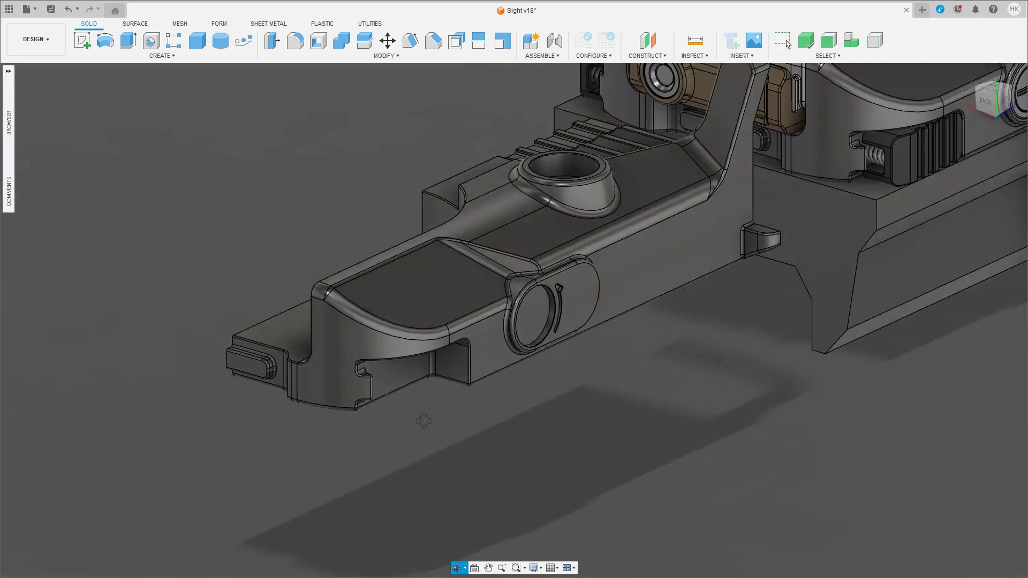
shift+middle_drag(423, 421, 406, 383)
scroll(406, 383, up, 4)
Step: Select the fillet faces around the copied block's side slot
scroll(444, 393, up, 2)
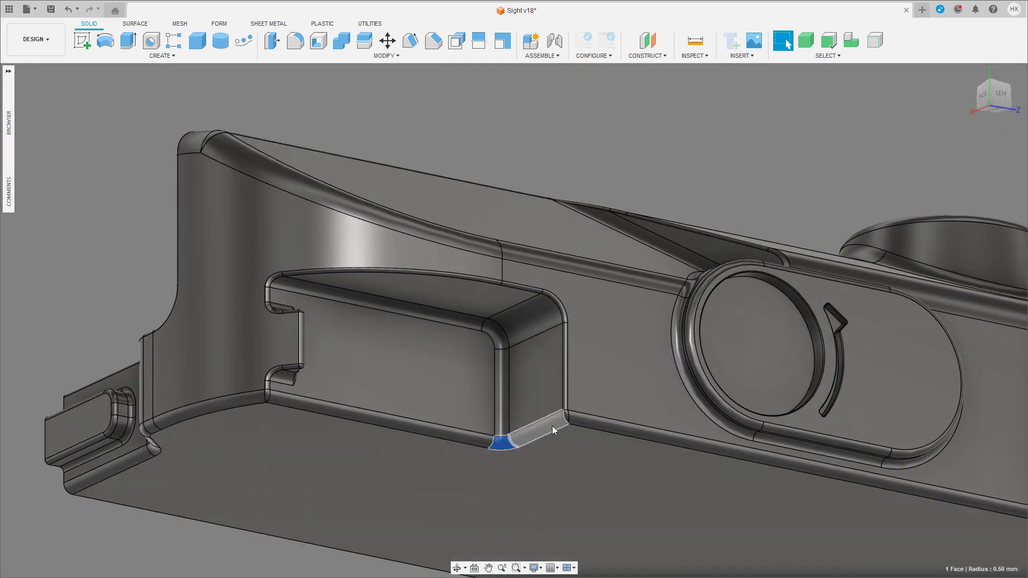
click(562, 420)
click(567, 343)
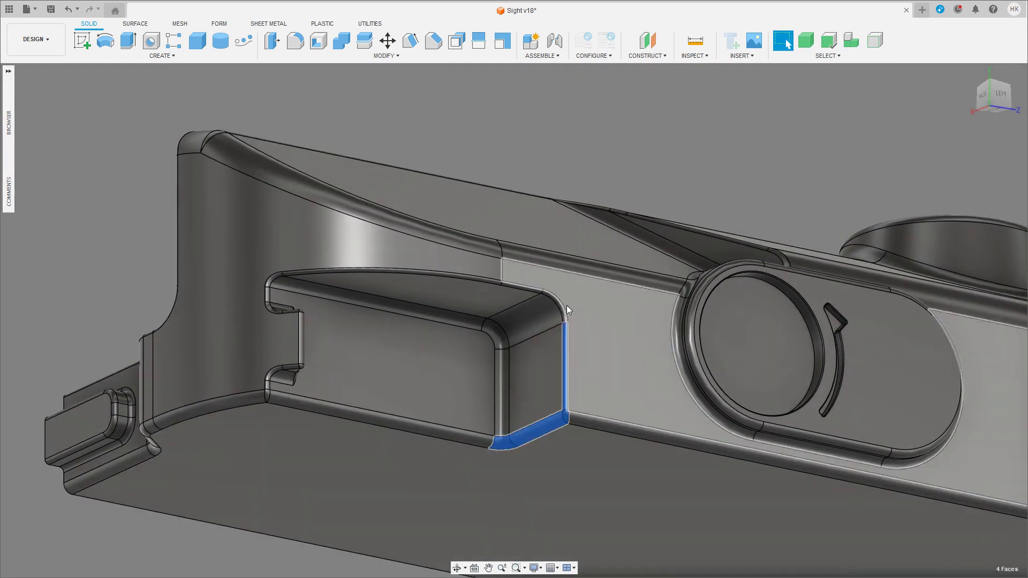
click(564, 311)
click(533, 288)
click(474, 277)
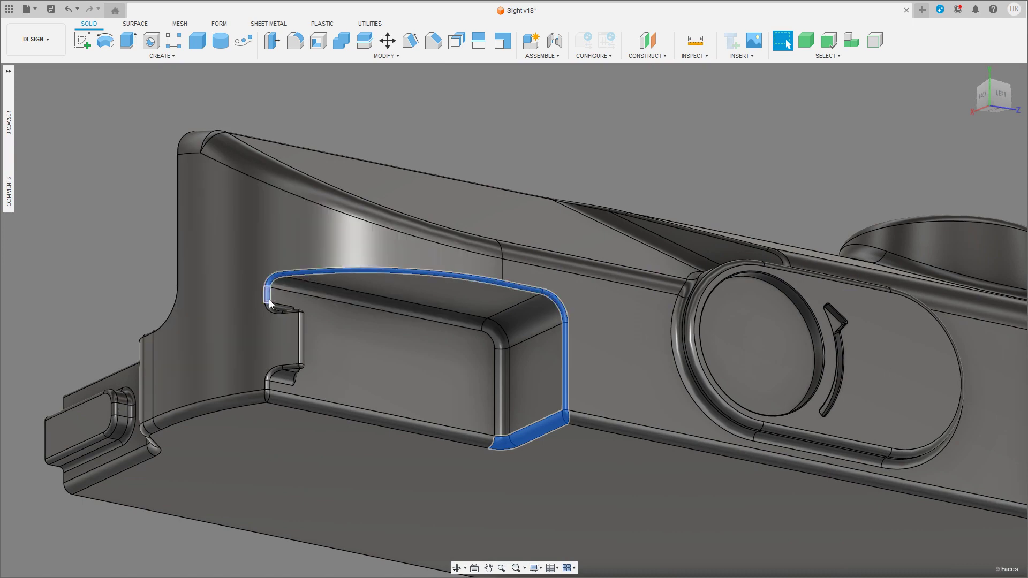
click(293, 316)
scroll(294, 316, down, 3)
shift+middle_drag(316, 361, 293, 328)
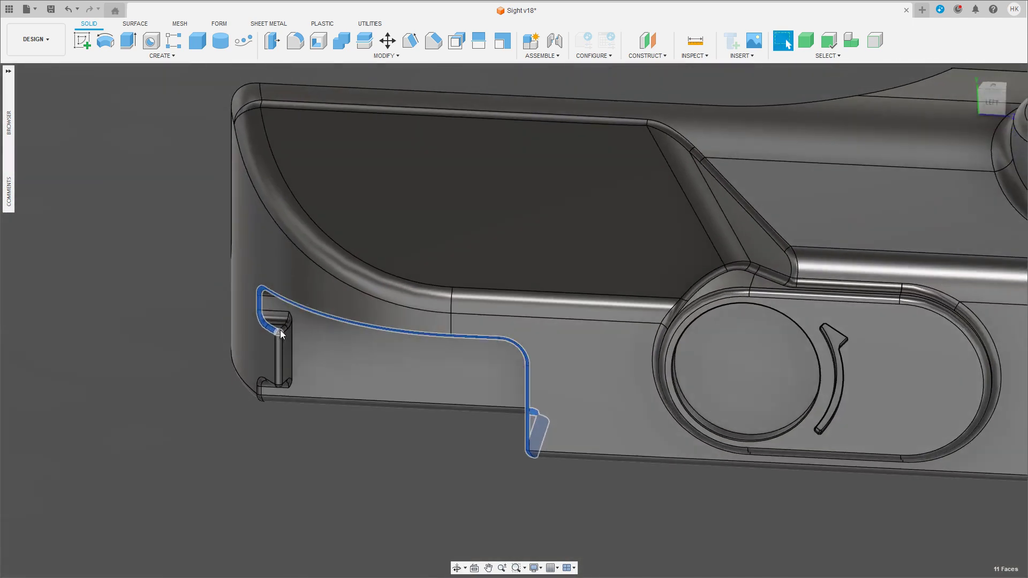
scroll(294, 328, up, 5)
scroll(293, 328, down, 2)
click(339, 292)
shift+middle_drag(371, 339, 528, 427)
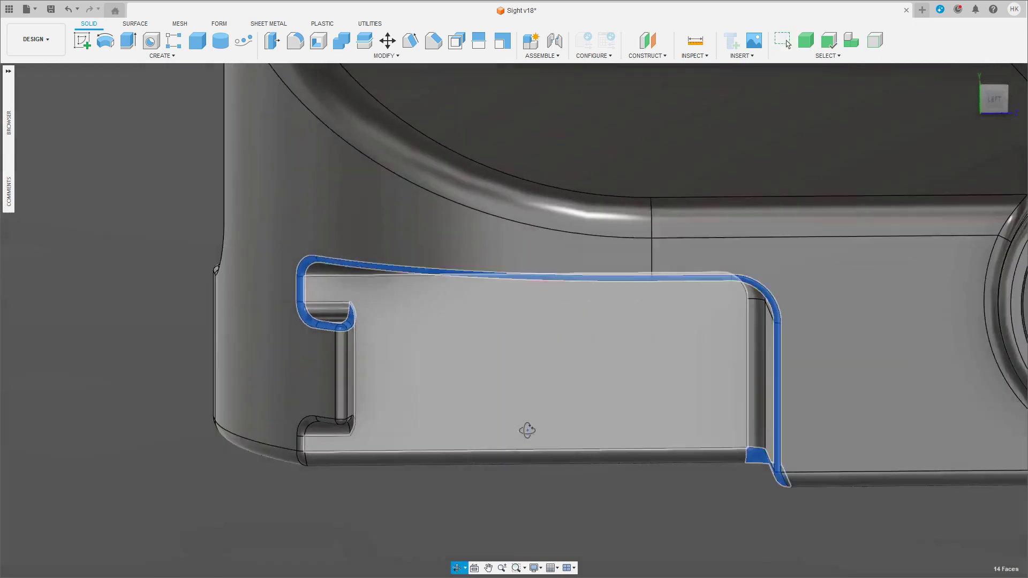
scroll(620, 467, up, 4)
click(620, 466)
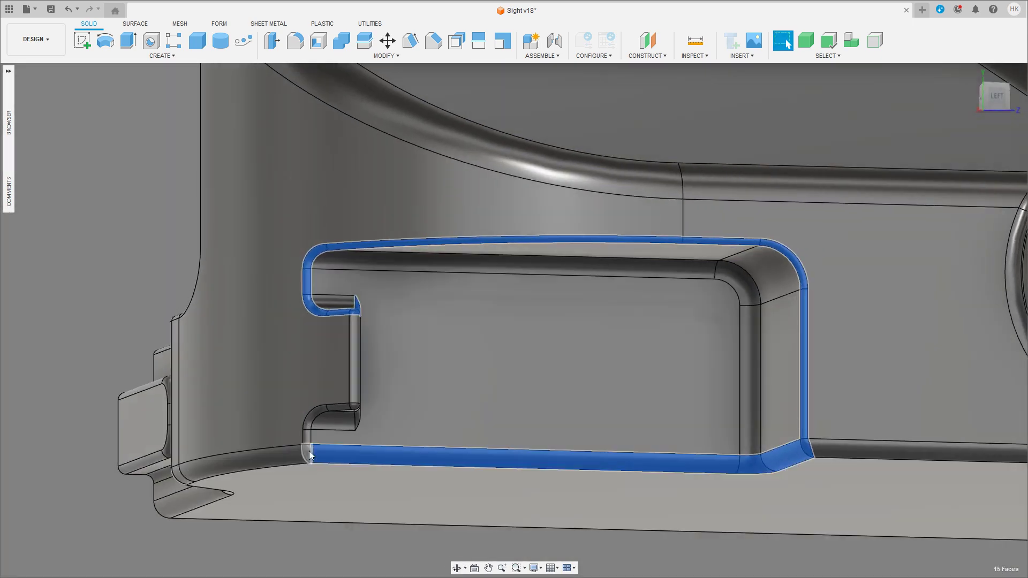
click(785, 450)
Step: Add the notch and bottom fillet faces, then delete the selection to fill the slot
click(356, 410)
shift+middle_drag(374, 428, 357, 418)
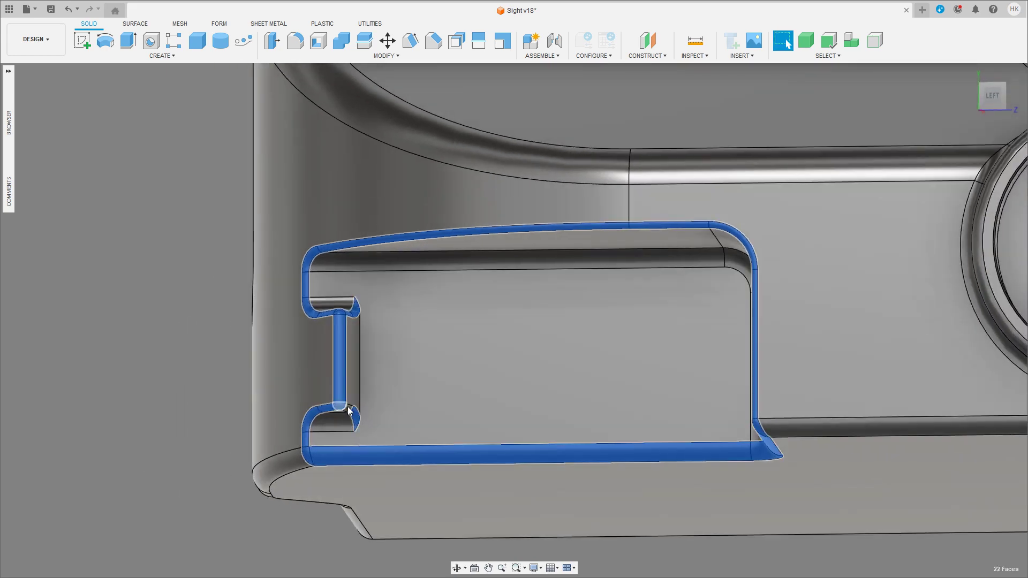
click(328, 422)
scroll(419, 417, down, 3)
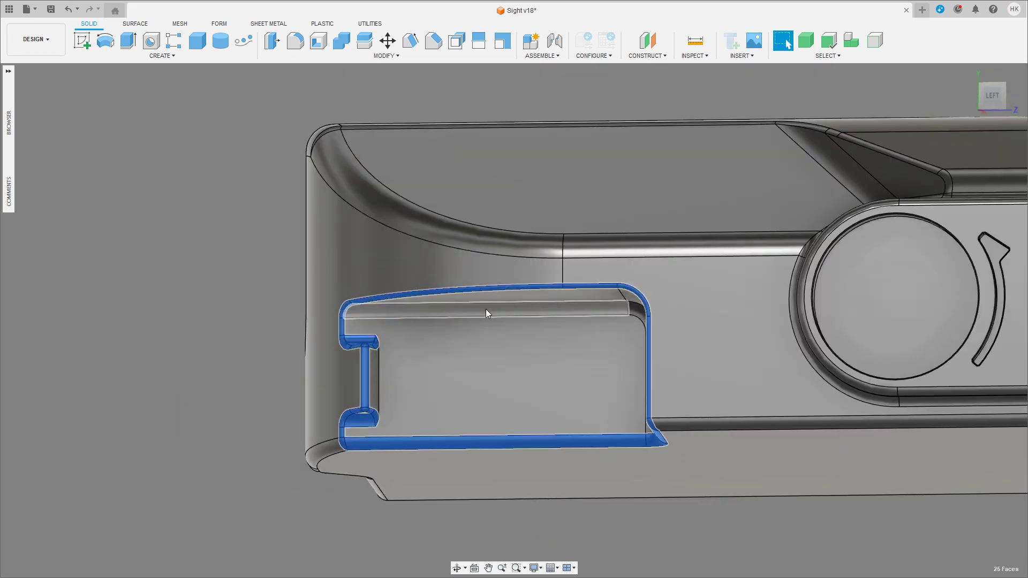
shift+middle_drag(486, 310, 651, 326)
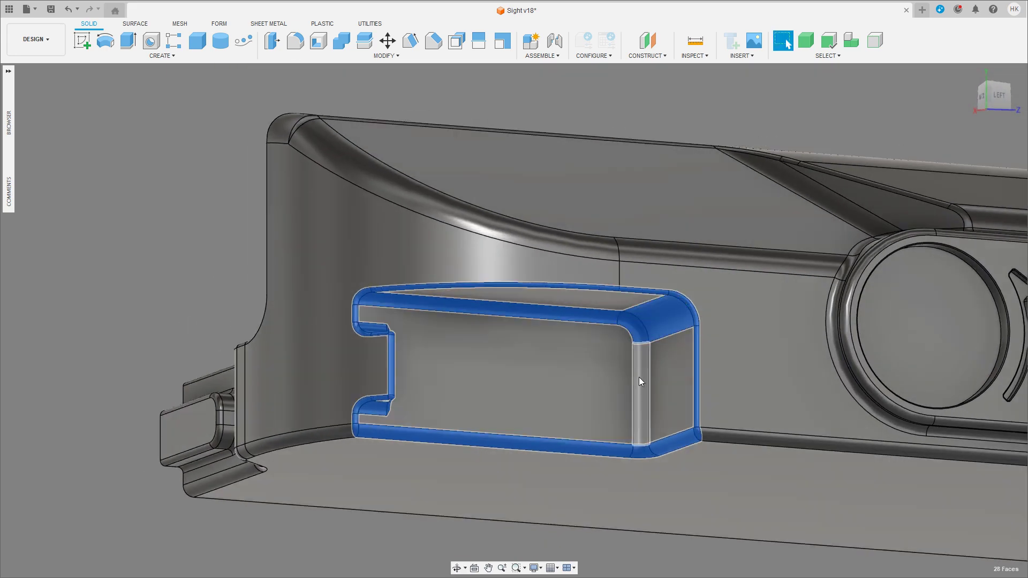
click(640, 380)
shift+middle_drag(447, 478, 350, 406)
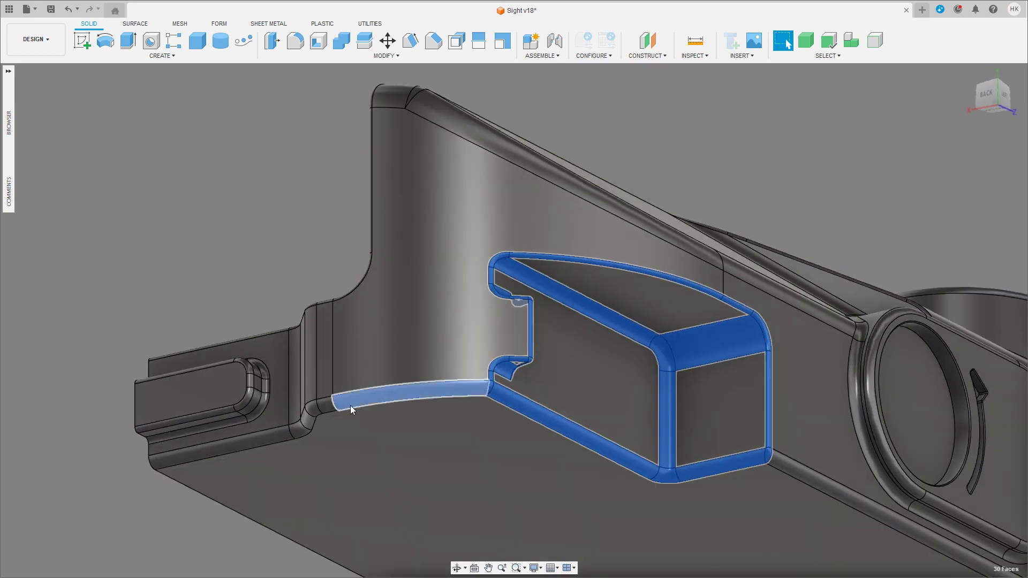
click(317, 410)
click(303, 428)
mouse_move(435, 457)
shift+middle_down()
mouse_move(297, 419)
mouse_move(577, 412)
shift+middle_up()
click(634, 432)
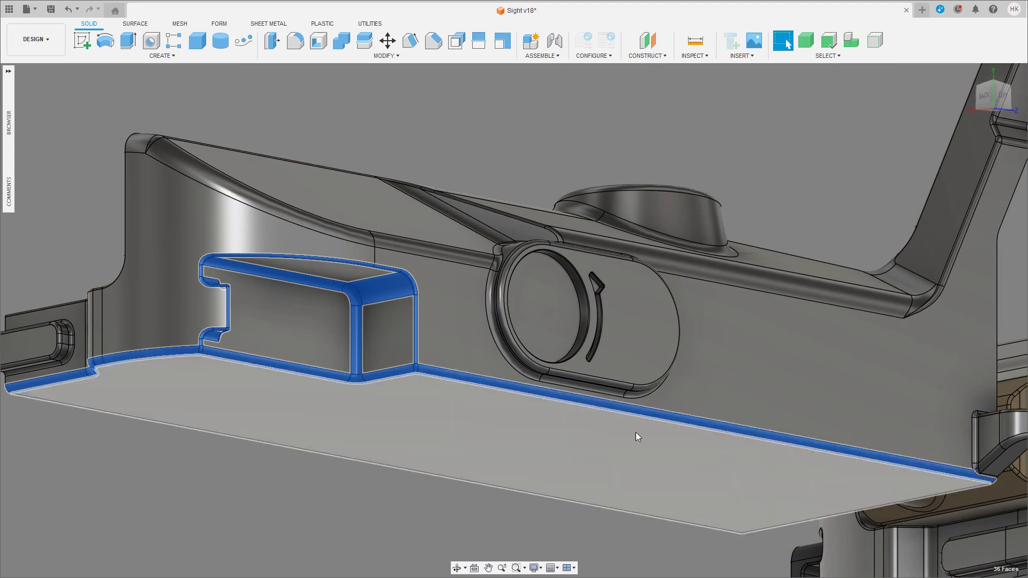
shift+middle_drag(635, 432, 231, 384)
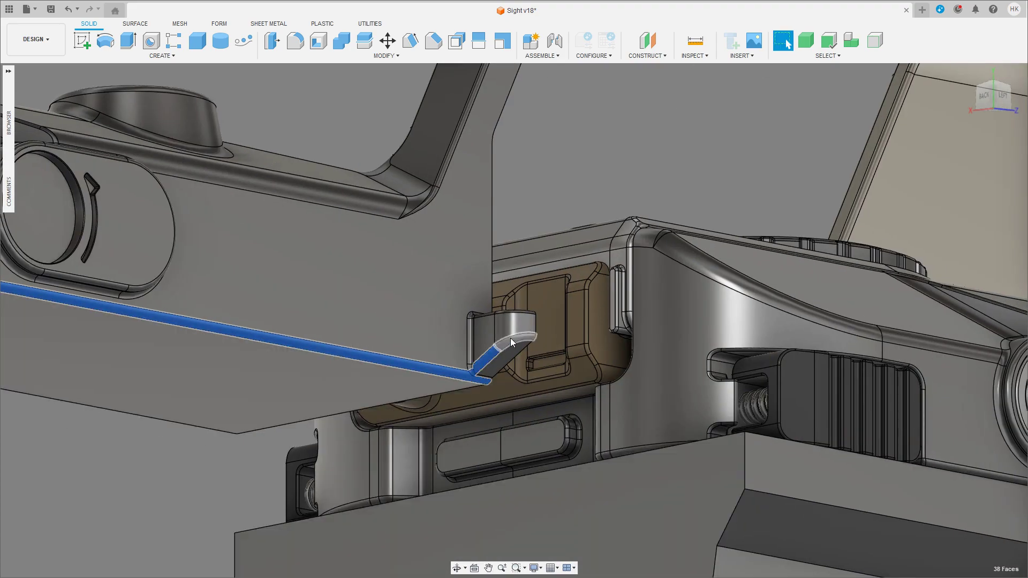
shift+middle_drag(472, 352, 423, 322)
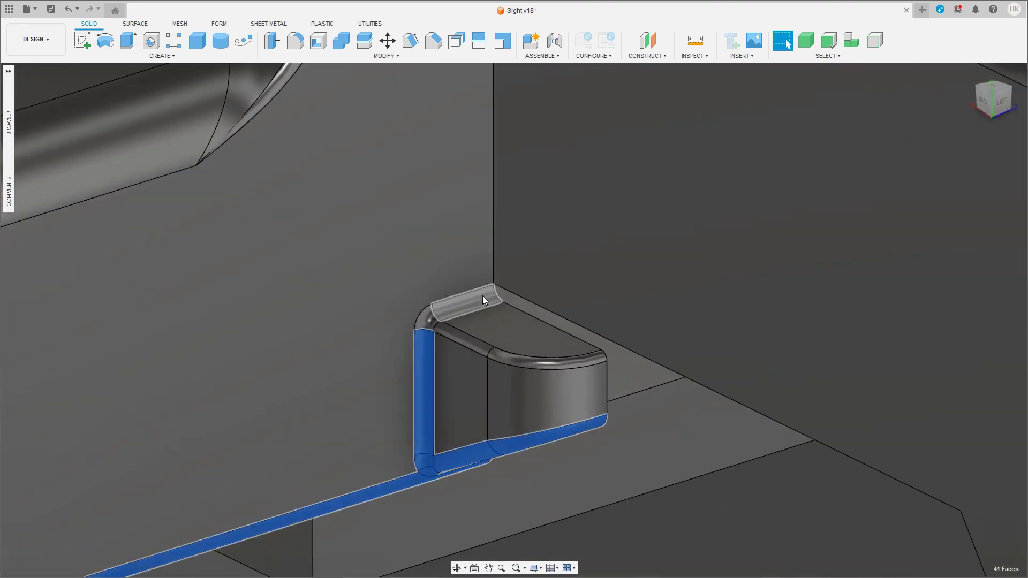
key(Escape)
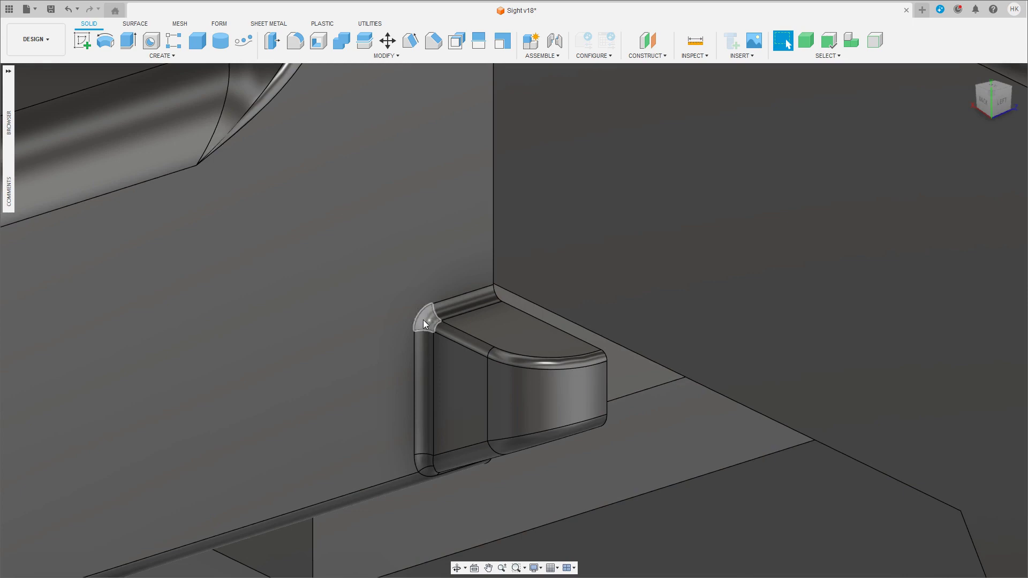
Step: Window-select the copy's lower cavity faces, dropping the top and bottom faces
mouse_move(423, 319)
shift+middle_down()
mouse_move(388, 476)
mouse_move(393, 465)
shift+middle_up()
scroll(373, 500, down, 5)
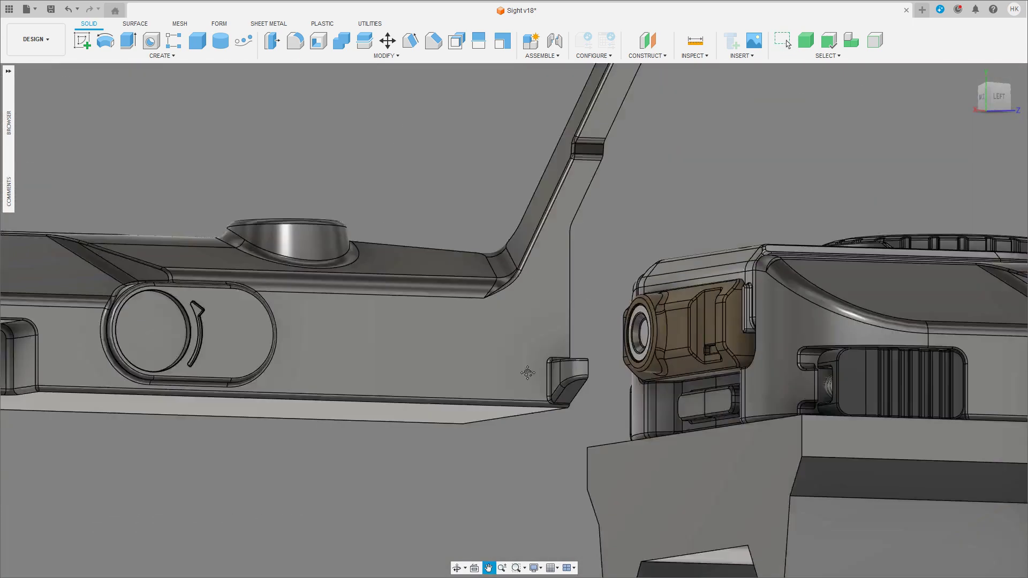
drag(603, 325, 631, 324)
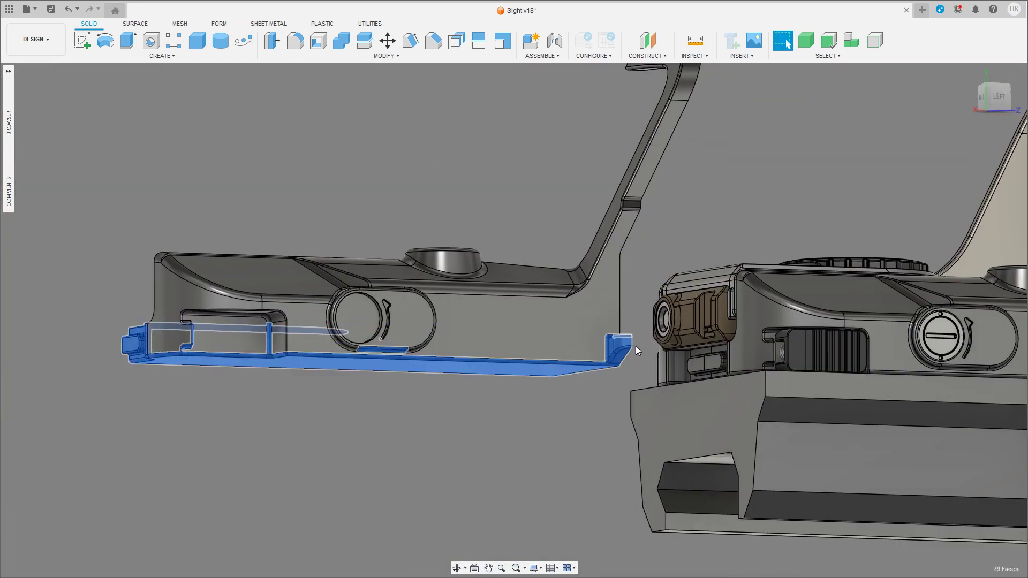
scroll(391, 382, up, 2)
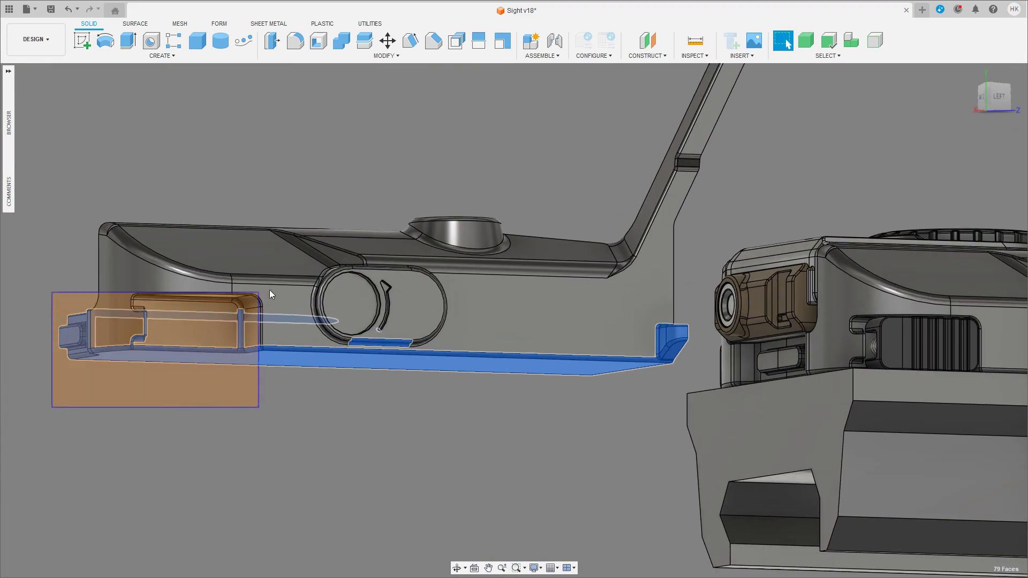
drag(268, 290, 278, 289)
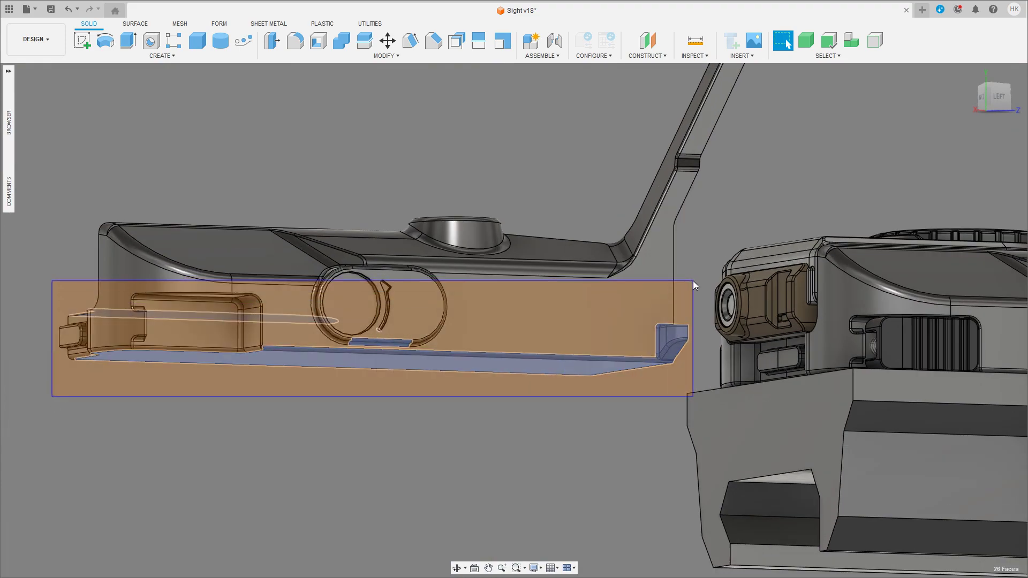
drag(695, 292, 693, 281)
shift+middle_drag(231, 387, 265, 412)
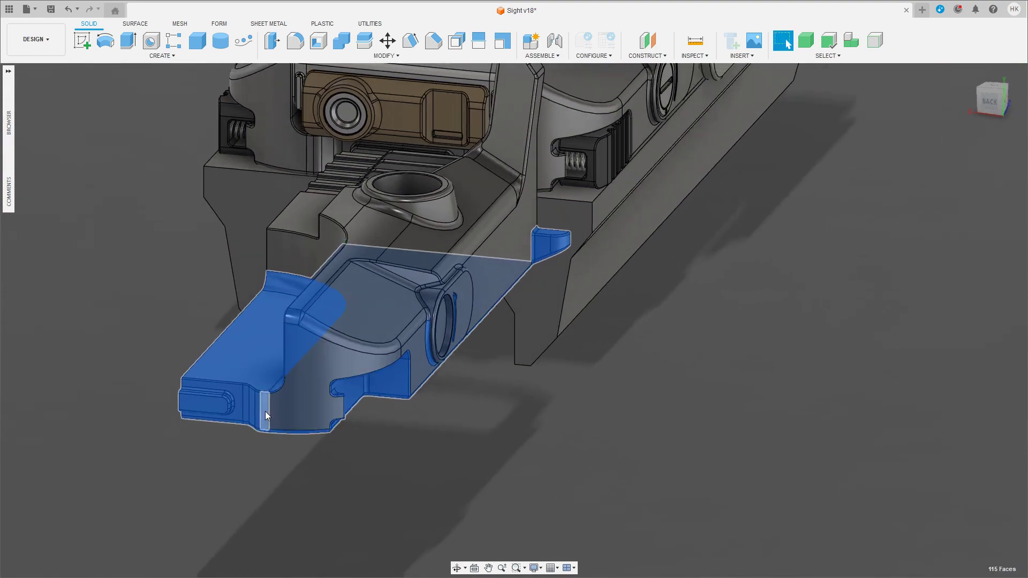
ctrl+click(251, 408)
mouse_move(323, 435)
shift+middle_down()
mouse_move(275, 388)
mouse_move(467, 443)
mouse_move(417, 473)
shift+middle_up()
ctrl+click(476, 369)
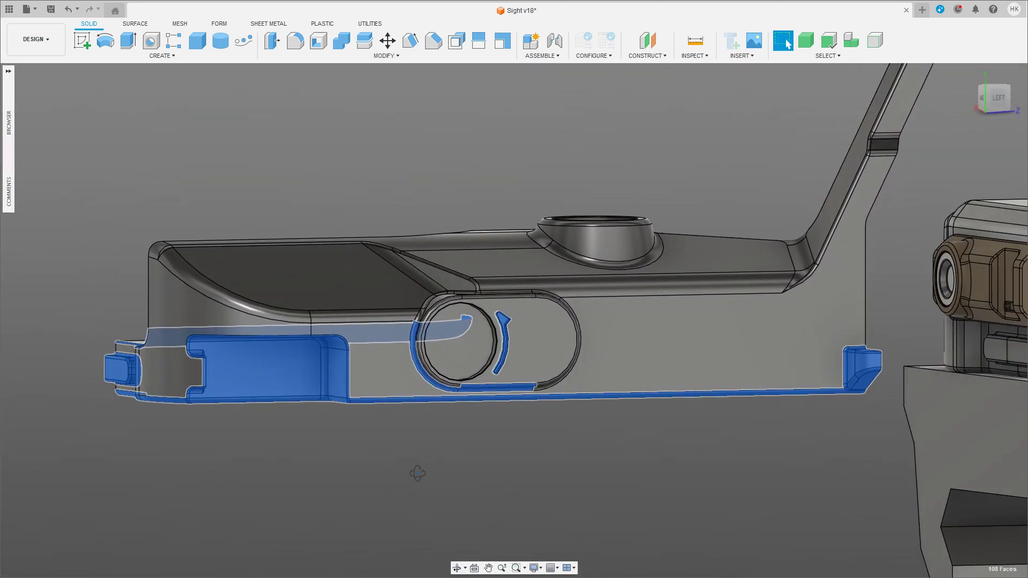
click(563, 410)
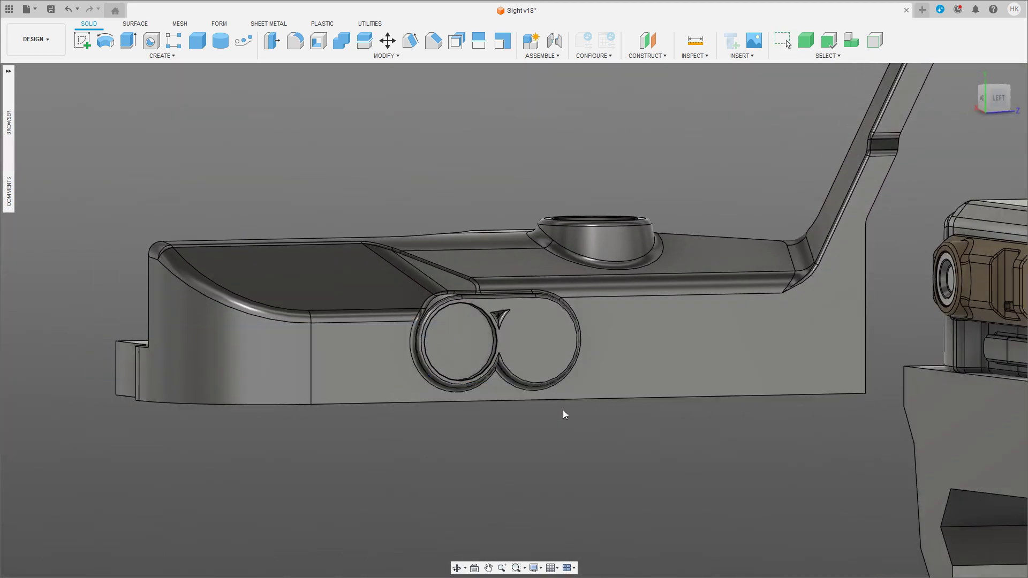
mouse_move(563, 410)
shift+middle_down()
mouse_move(529, 448)
mouse_move(516, 417)
shift+middle_up()
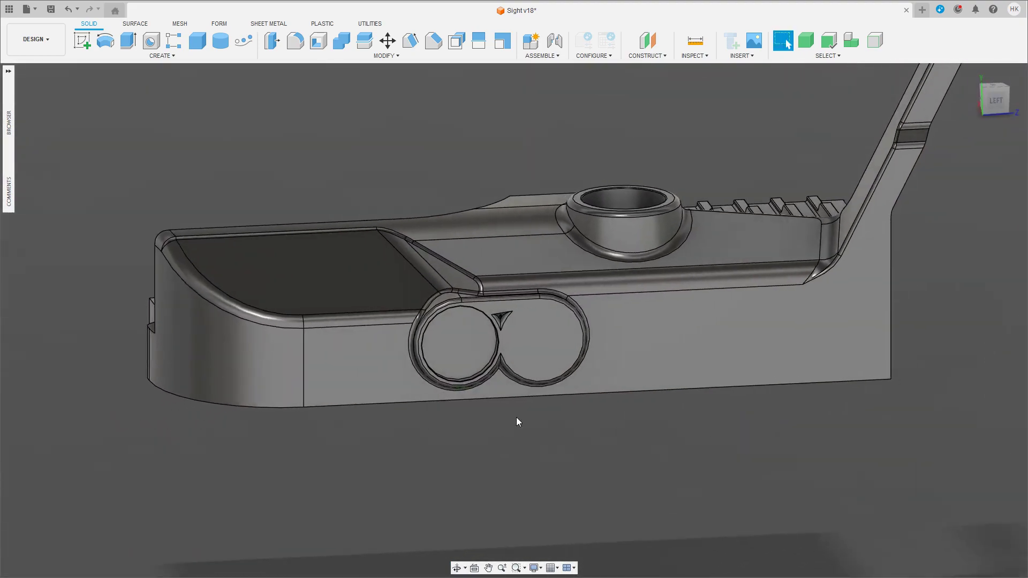
scroll(729, 396, down, 3)
mouse_move(308, 197)
mouse_down()
mouse_move(750, 394)
mouse_move(811, 437)
mouse_up()
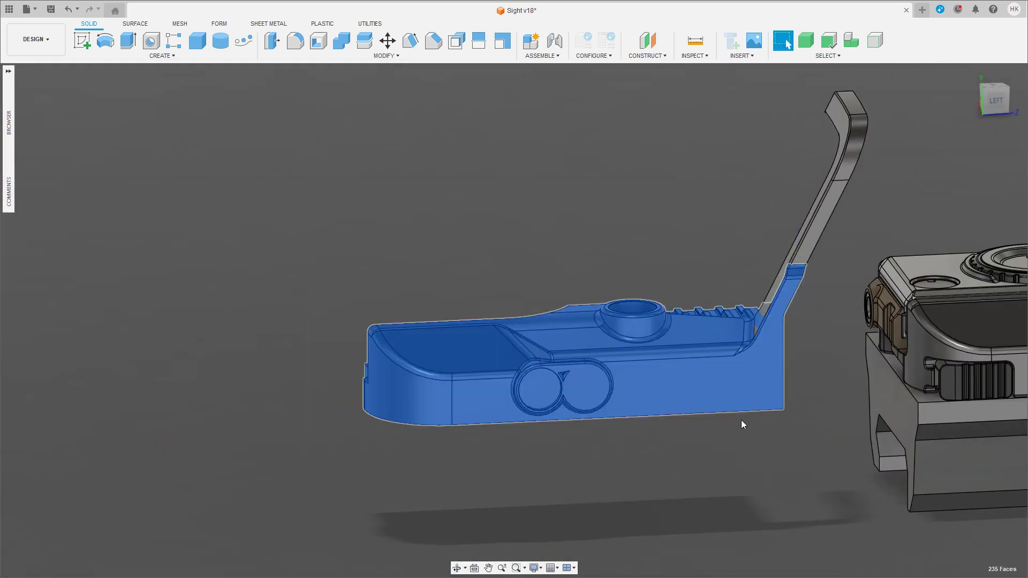
Step: Remove the block's end faces from the selection and finish the current command
ctrl+click(413, 406)
mouse_move(414, 407)
shift+middle_down()
mouse_move(351, 403)
mouse_move(387, 269)
mouse_move(343, 351)
mouse_move(581, 430)
shift+middle_up()
ctrl+click(335, 397)
ctrl+click(387, 268)
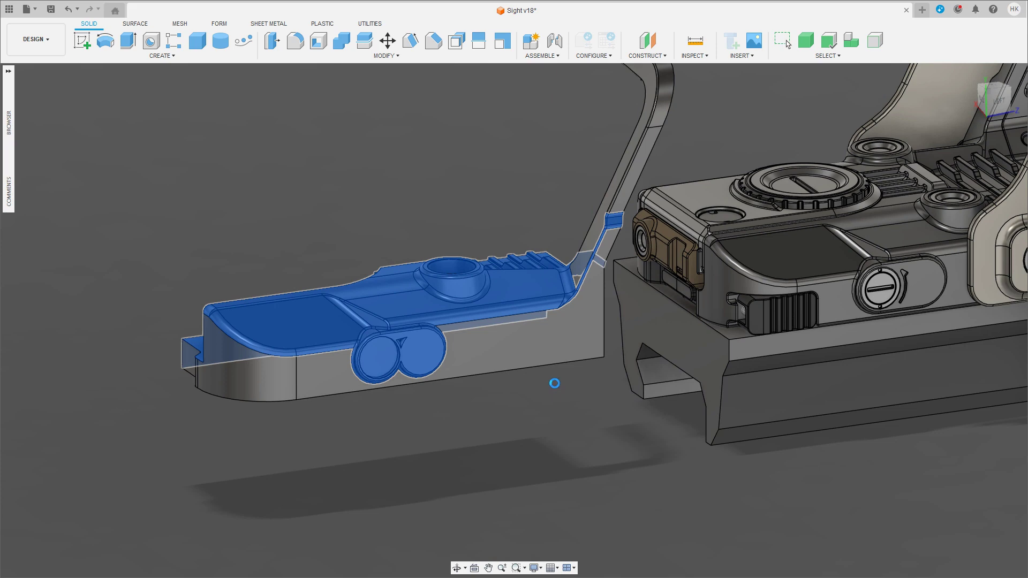
click(787, 44)
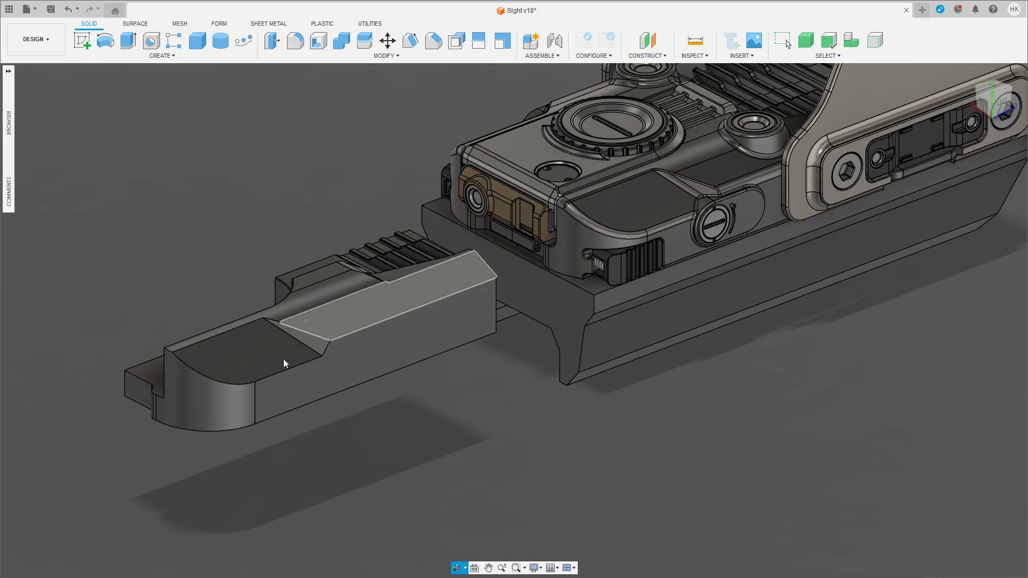
Step: Move the copied housing block 90 mm along Z and about -28 mm down below the rail
click(298, 362)
key(m)
drag(227, 434, 288, 410)
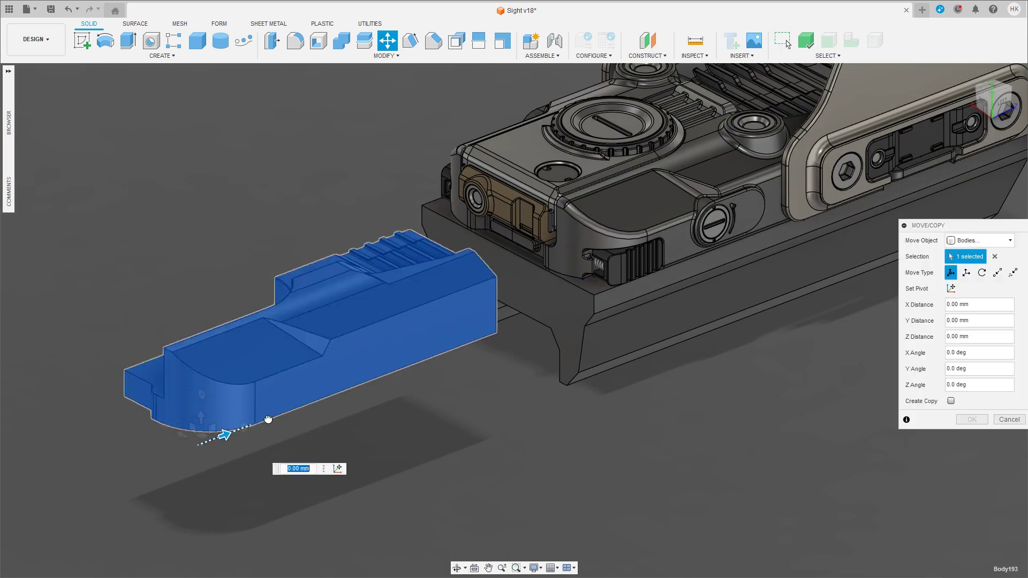
text(90)
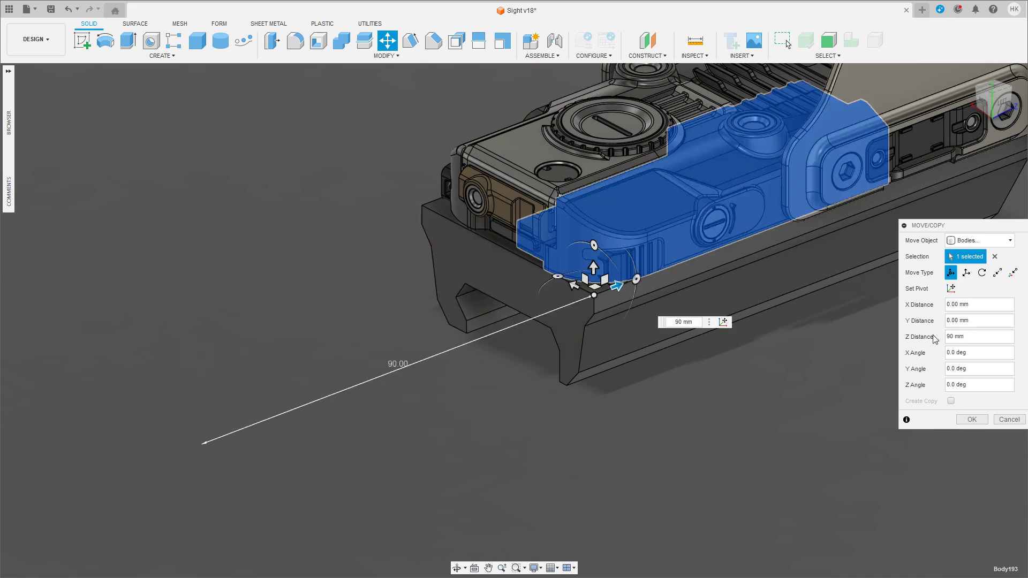
mouse_move(709, 277)
middle_down()
mouse_move(610, 318)
mouse_move(551, 371)
middle_up()
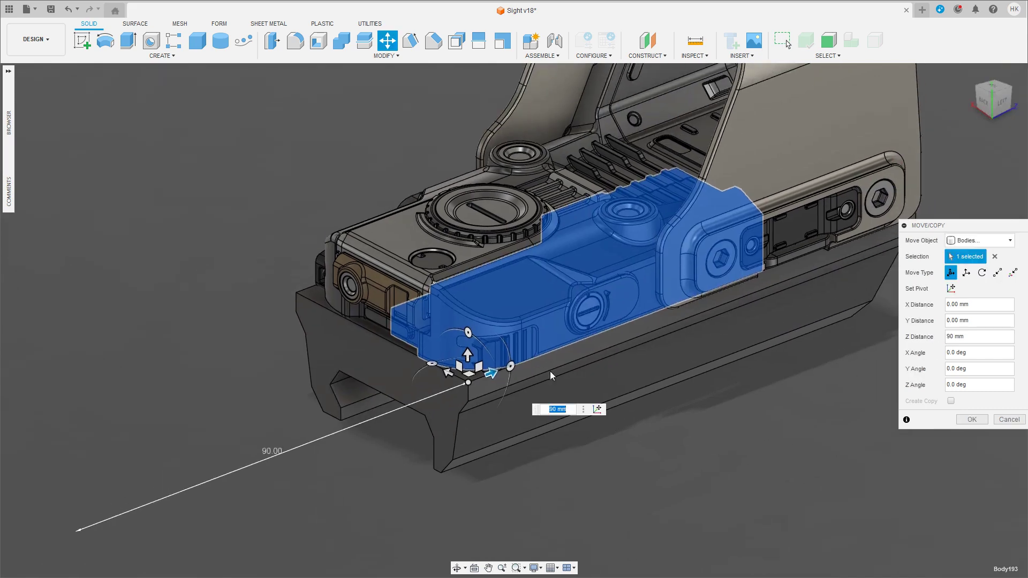
drag(467, 354, 468, 475)
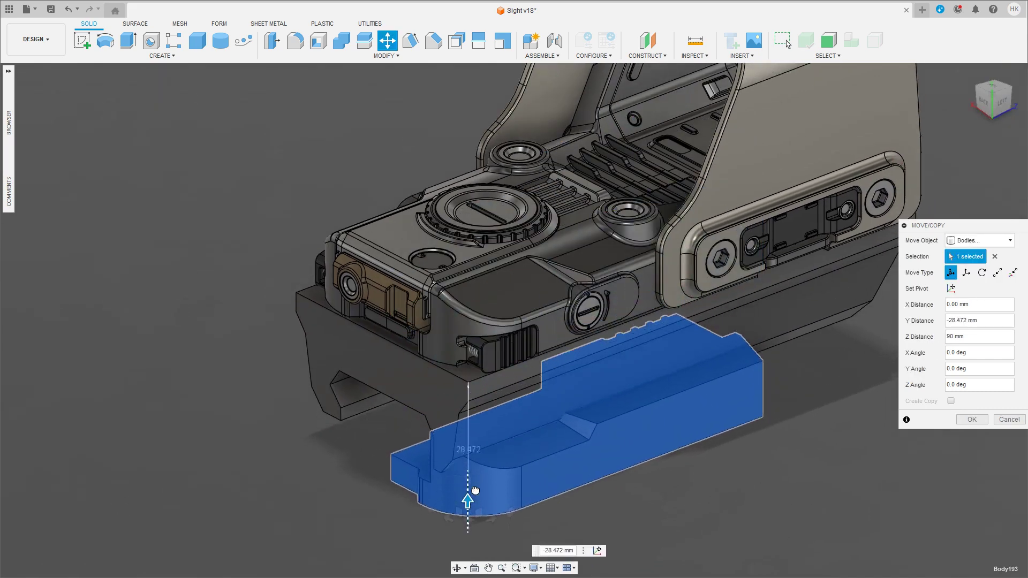
click(971, 420)
mouse_move(718, 477)
shift+middle_down()
mouse_move(505, 497)
mouse_move(535, 458)
mouse_move(509, 486)
mouse_move(566, 500)
mouse_move(566, 535)
mouse_move(564, 495)
mouse_move(481, 482)
shift+middle_up()
Step: Split the lower block using the curved face as the splitting tool
click(477, 355)
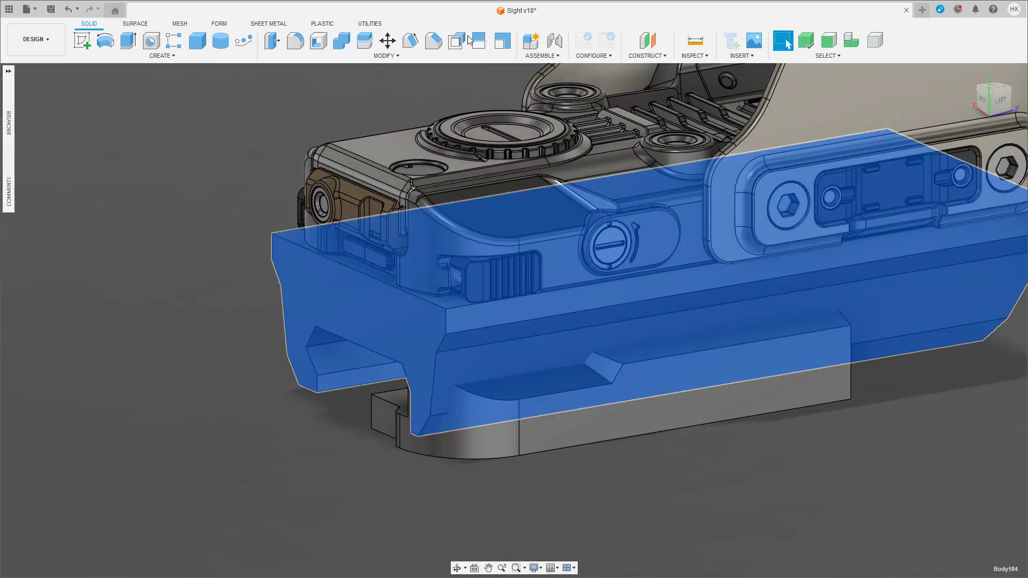
click(368, 43)
click(506, 451)
mouse_move(506, 451)
shift+middle_down()
mouse_move(587, 510)
mouse_move(587, 439)
shift+middle_up()
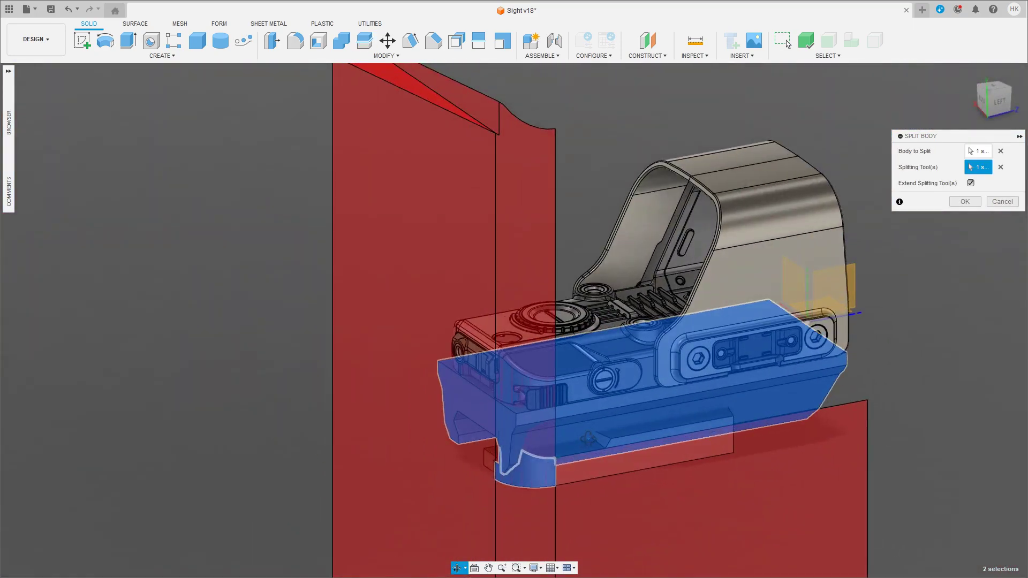
click(970, 183)
shift+middle_drag(608, 475, 621, 482)
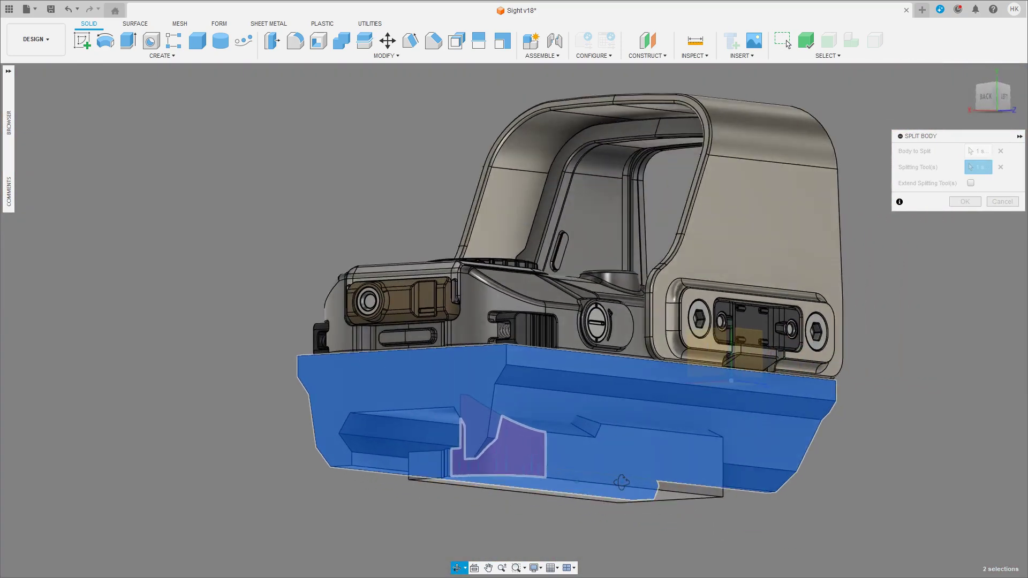
click(964, 202)
Step: Push the block's bottom face down about 20 mm to make it taller
scroll(672, 516, down, 2)
click(576, 492)
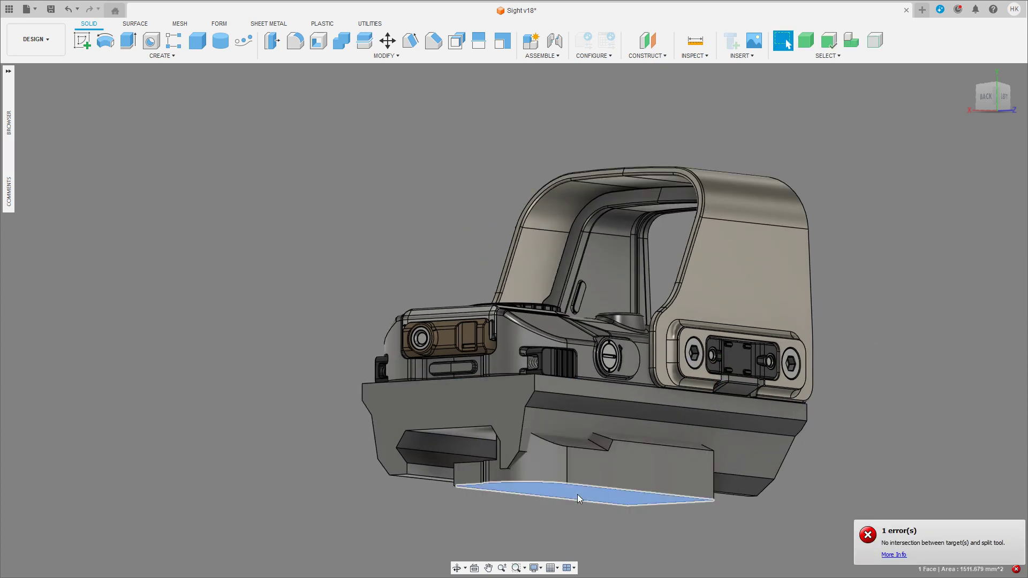
key(m)
drag(577, 524, 579, 572)
middle_drag(599, 444, 593, 310)
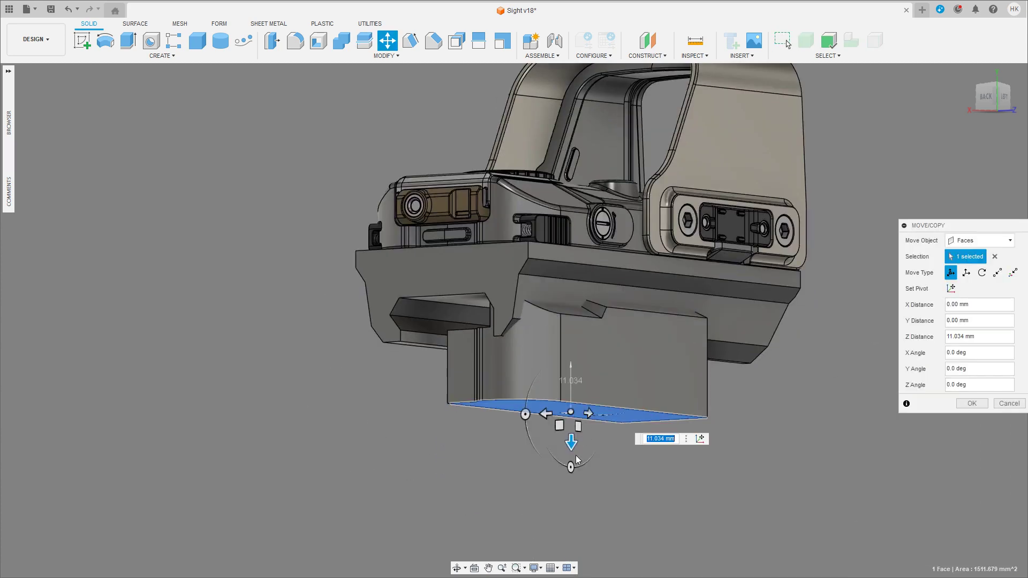
drag(575, 473, 576, 486)
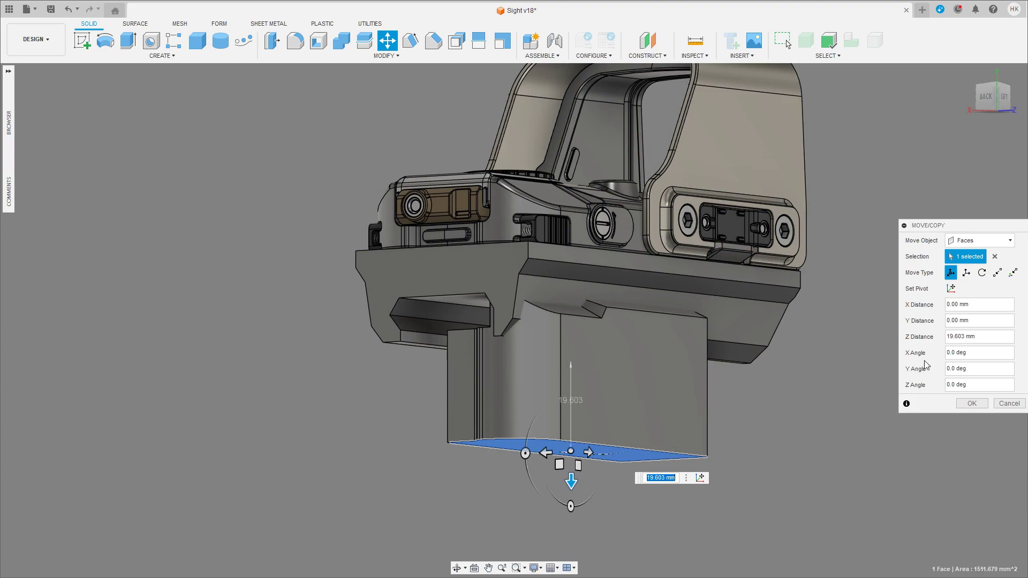
click(957, 404)
shift+middle_drag(746, 425, 571, 439)
Step: Move the whole lower block -20.023 mm in Y
click(571, 438)
key(m)
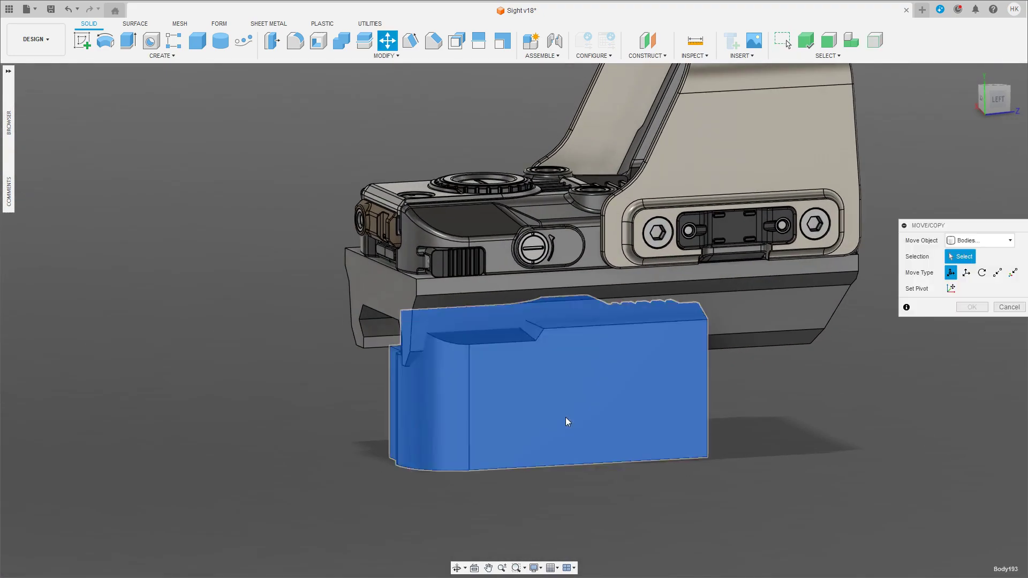
drag(416, 441, 415, 572)
shift+middle_drag(416, 573, 438, 454)
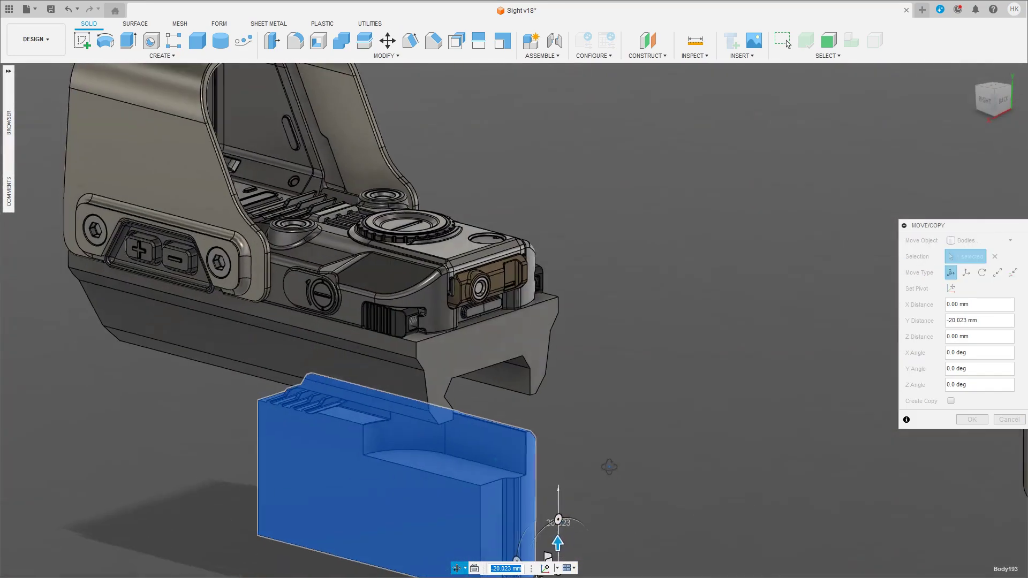
shift+middle_drag(438, 454, 608, 466)
click(972, 419)
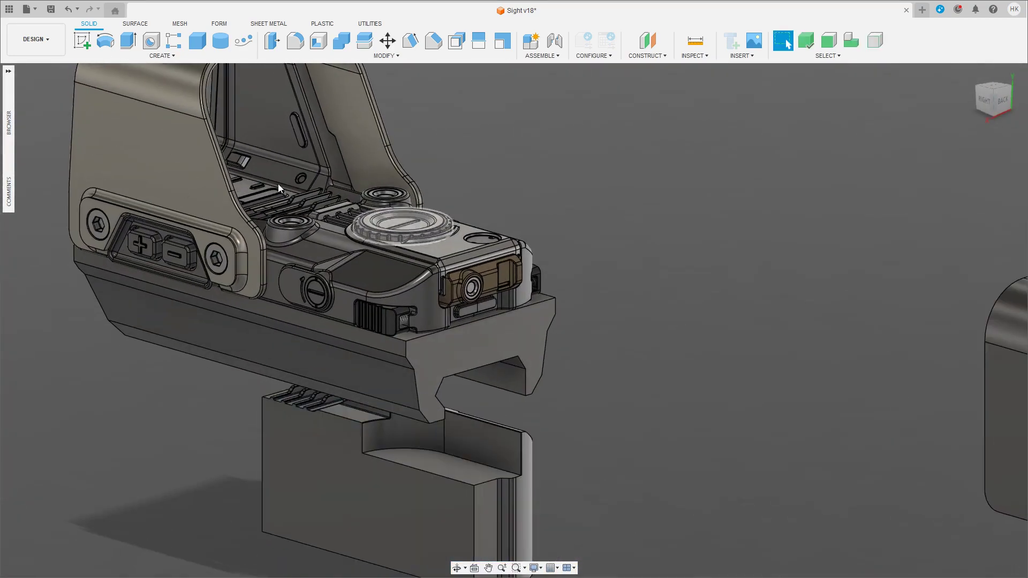
Step: Cut a 43.542 × 111.08 × 11.892 mm box off the block's top face
click(198, 42)
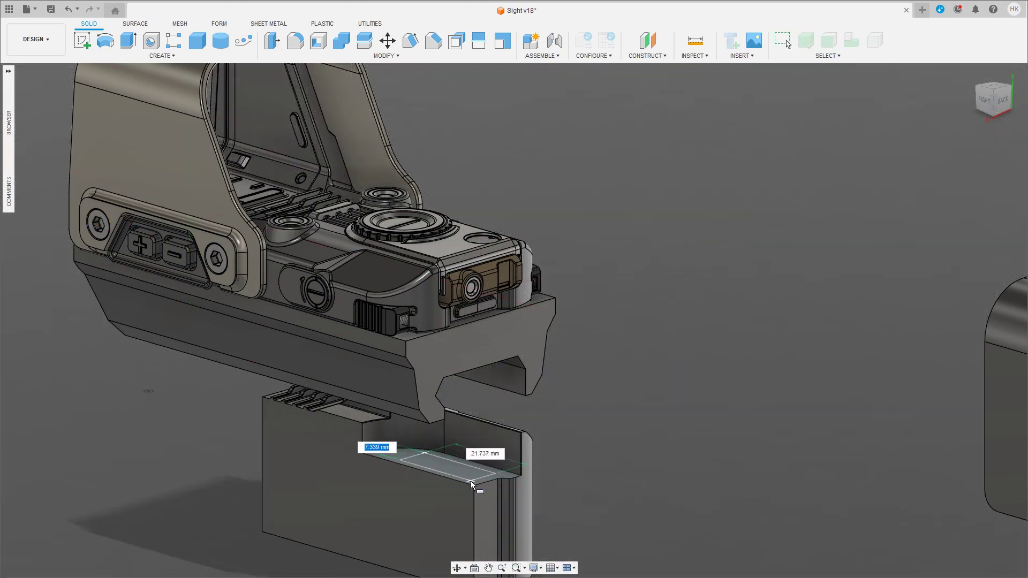
click(541, 492)
drag(453, 493, 515, 471)
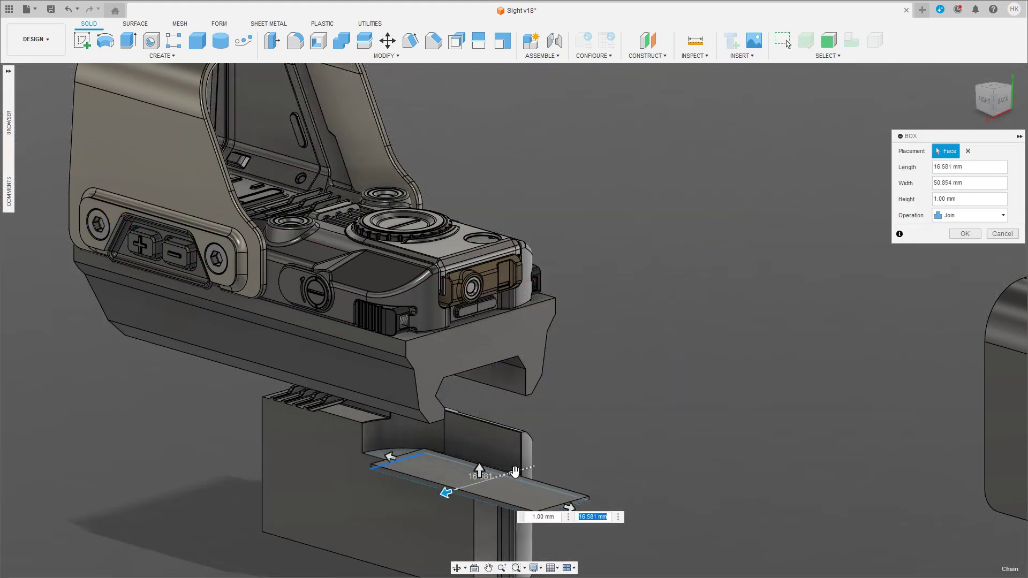
drag(240, 394, 597, 450)
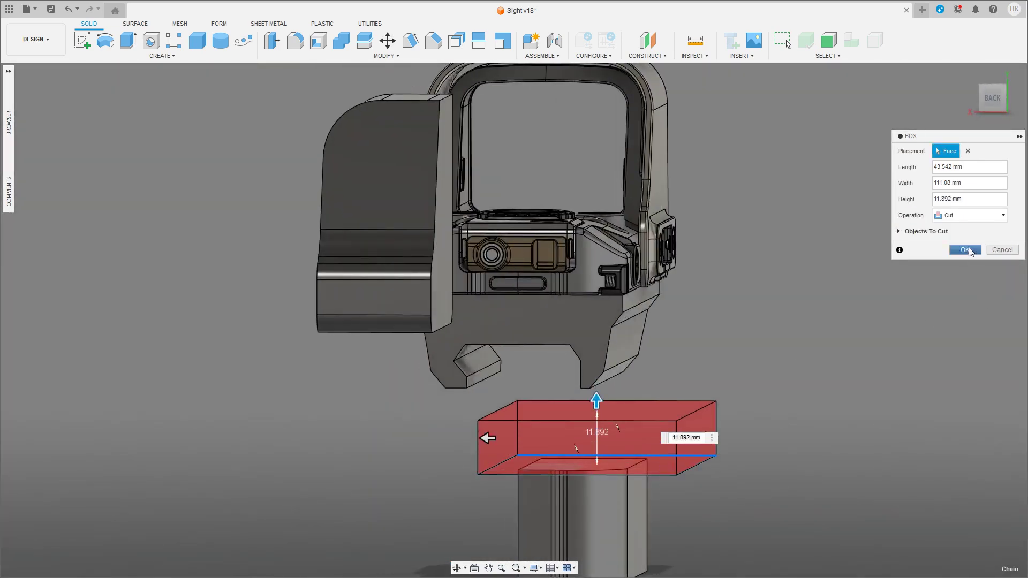
click(971, 250)
shift+middle_drag(589, 348, 483, 431)
Step: Raise the trimmed block up toward the rail
click(476, 441)
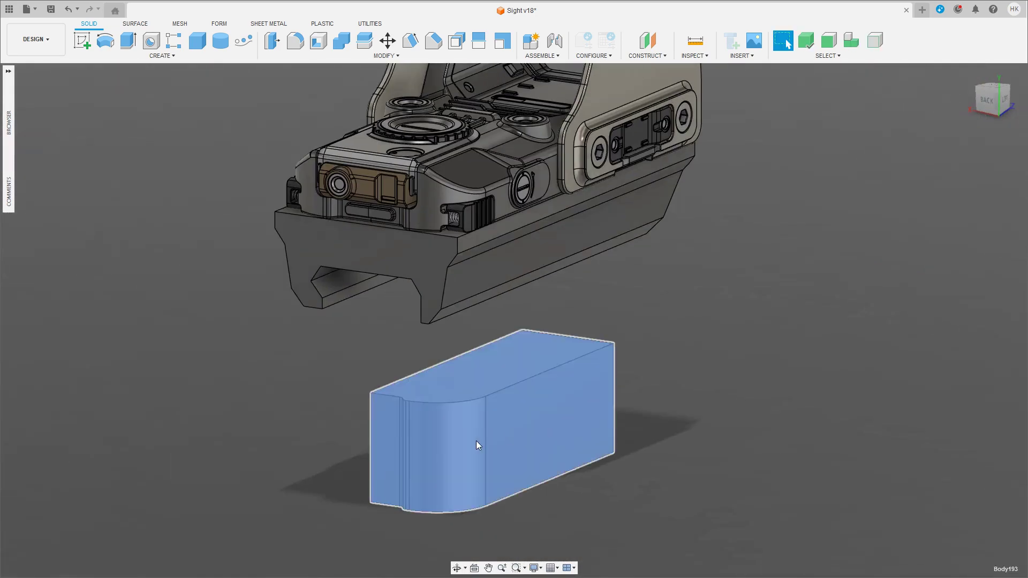
key(m)
drag(457, 497, 457, 471)
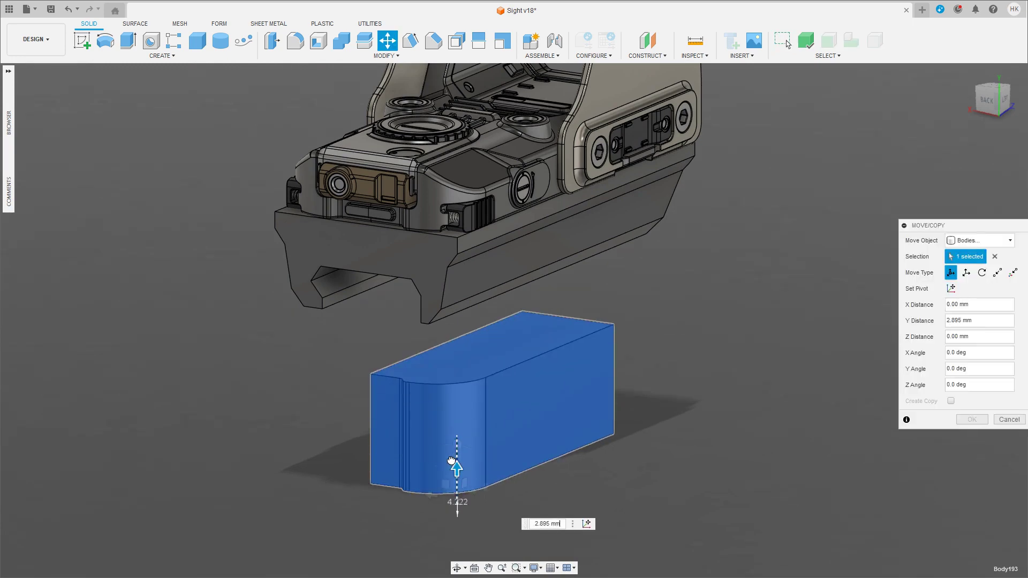
mouse_move(482, 455)
shift+middle_down()
mouse_move(591, 411)
mouse_move(497, 314)
shift+middle_up()
key(Return)
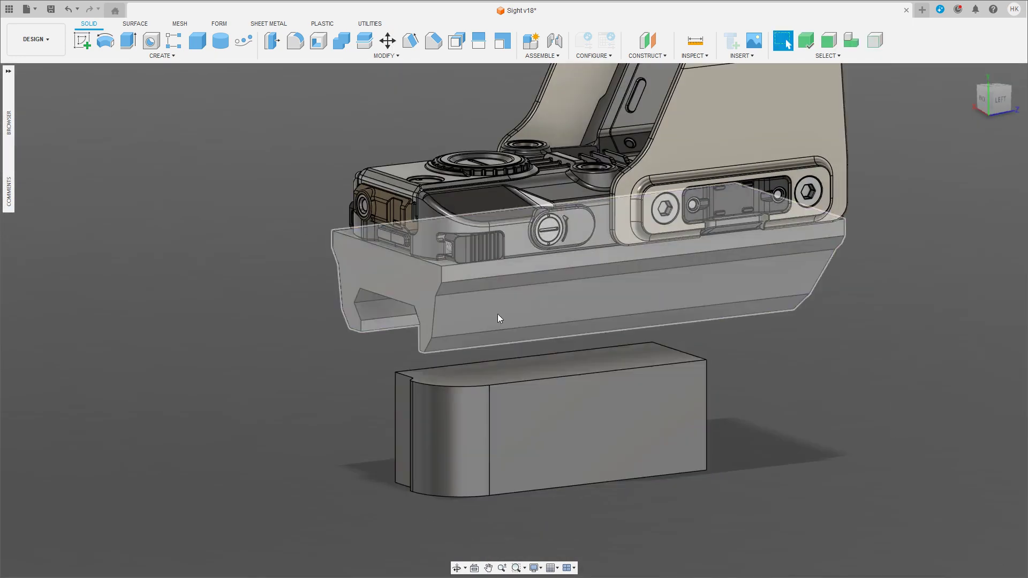
Step: Reselect the lower block from a back-side view, ready for mirroring
click(497, 314)
mouse_move(465, 393)
shift+middle_down()
mouse_move(498, 402)
mouse_move(645, 370)
mouse_move(589, 379)
shift+middle_up()
click(590, 379)
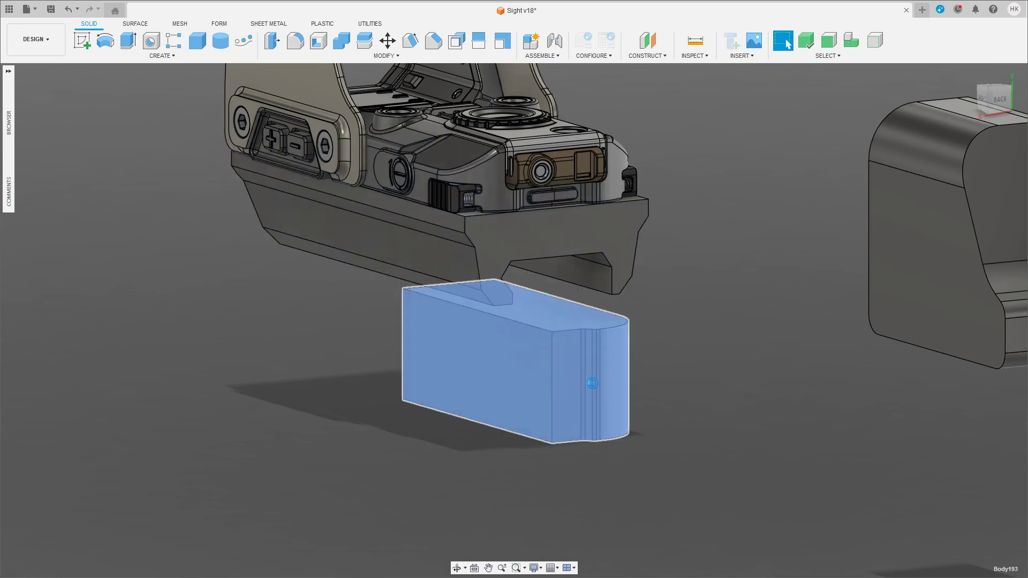
Step: Mirror the block across its side face into a full-width piece
key(shift+m)
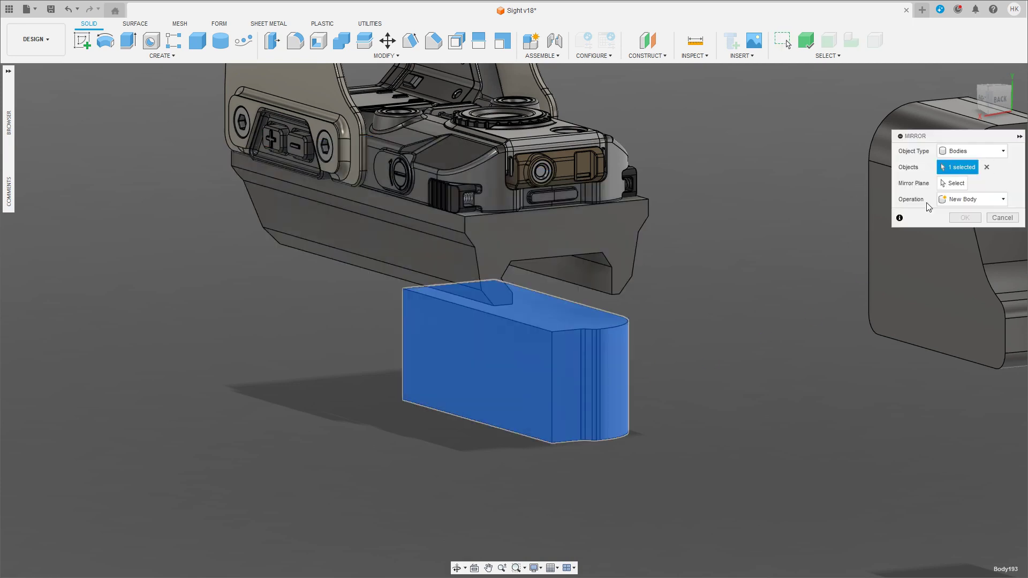
click(474, 379)
click(963, 218)
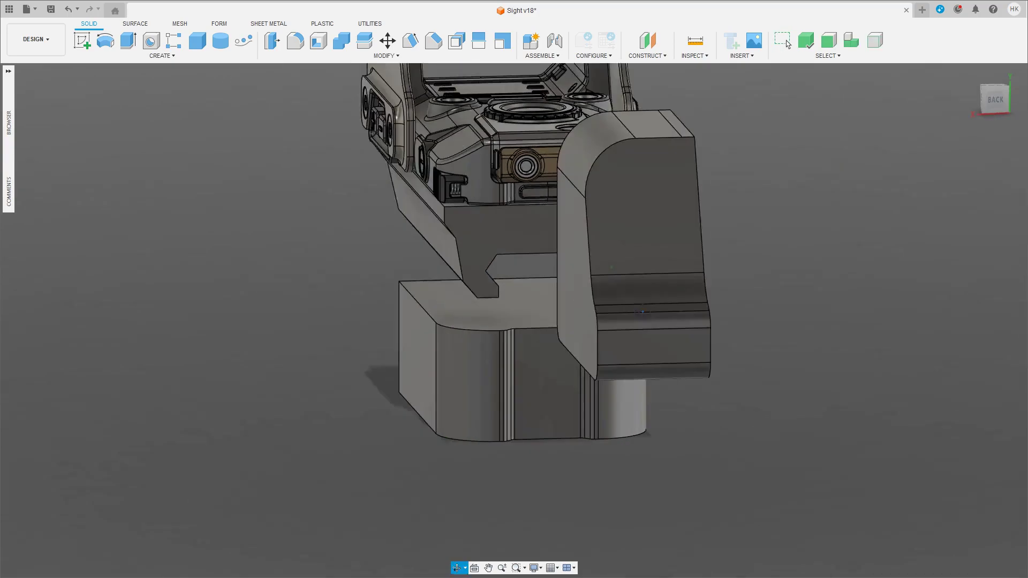
mouse_move(741, 306)
shift+middle_down()
mouse_move(657, 380)
mouse_move(632, 298)
mouse_move(474, 305)
shift+middle_up()
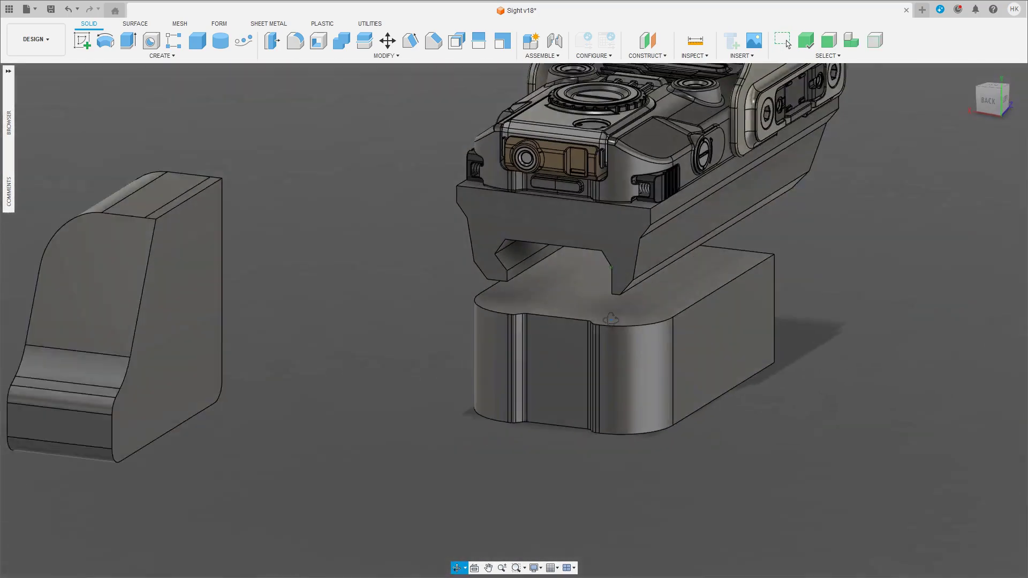
Step: Split the rail mount body with the block's two curved faces to separate the clamp jaws
click(476, 310)
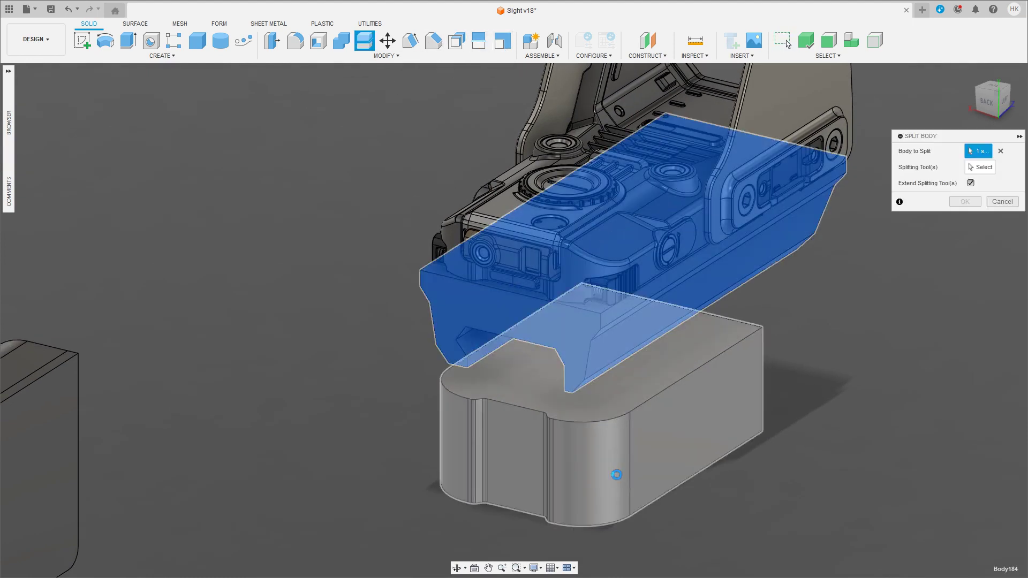
click(605, 474)
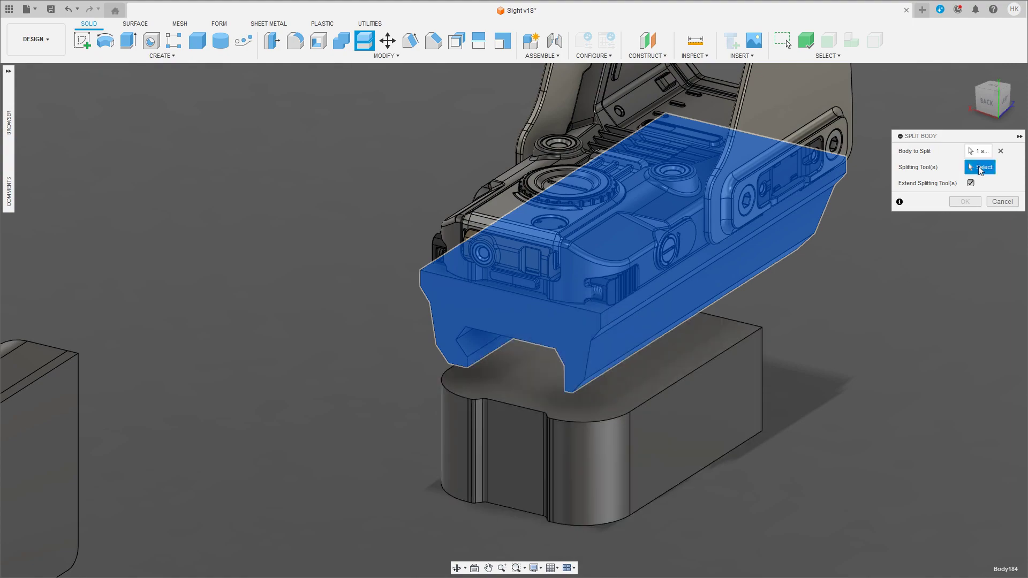
click(451, 446)
mouse_move(452, 446)
shift+middle_down()
mouse_move(905, 370)
mouse_move(963, 321)
shift+middle_up()
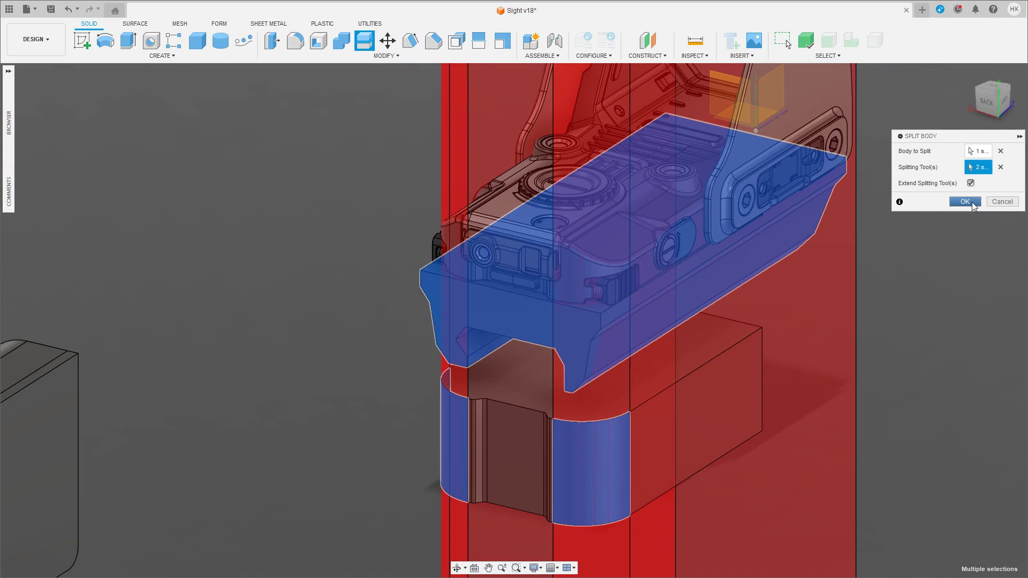
click(965, 202)
shift+middle_drag(791, 382, 666, 300)
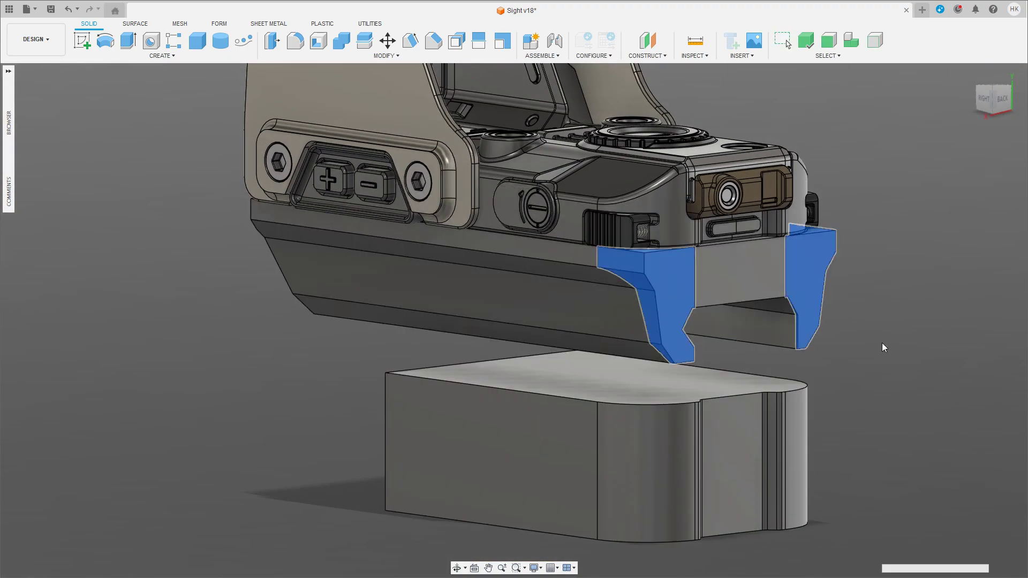
mouse_move(884, 347)
shift+middle_down()
mouse_move(821, 345)
mouse_move(782, 373)
mouse_move(579, 422)
mouse_move(623, 413)
shift+middle_up()
Step: Expand Bodies in the Browser and hide the lower filler block
click(623, 415)
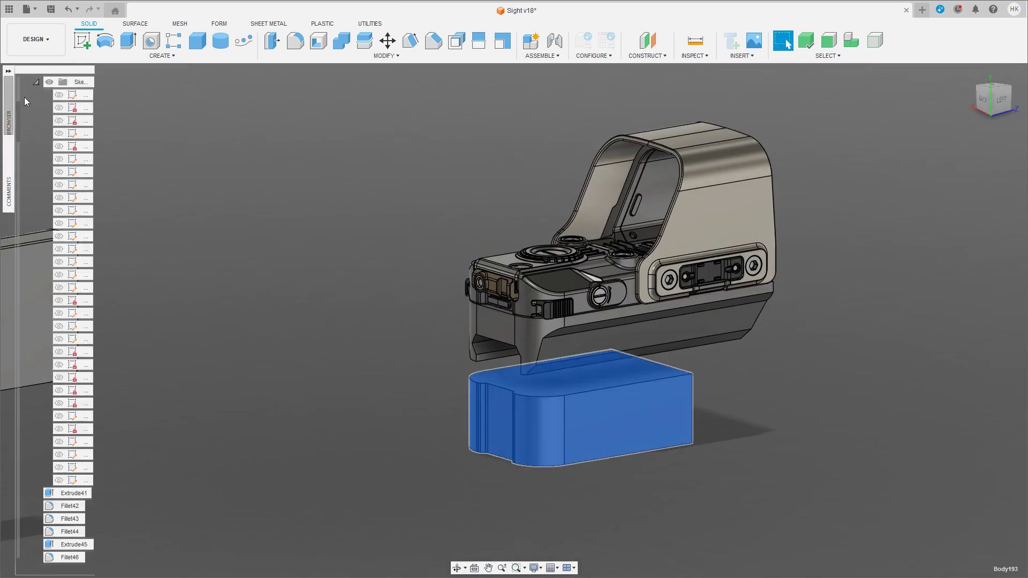
click(36, 82)
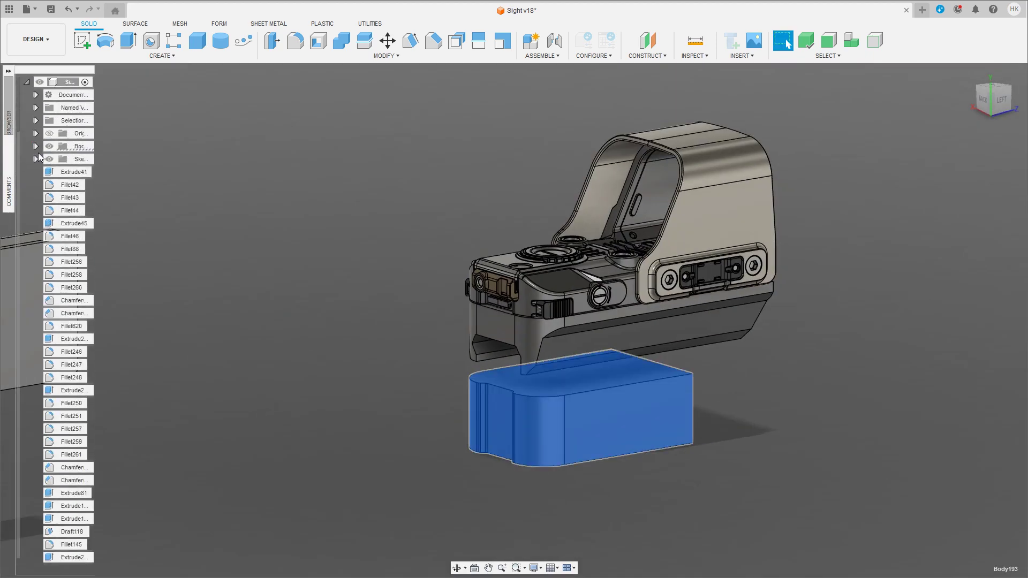
click(36, 146)
scroll(53, 482, down, 3)
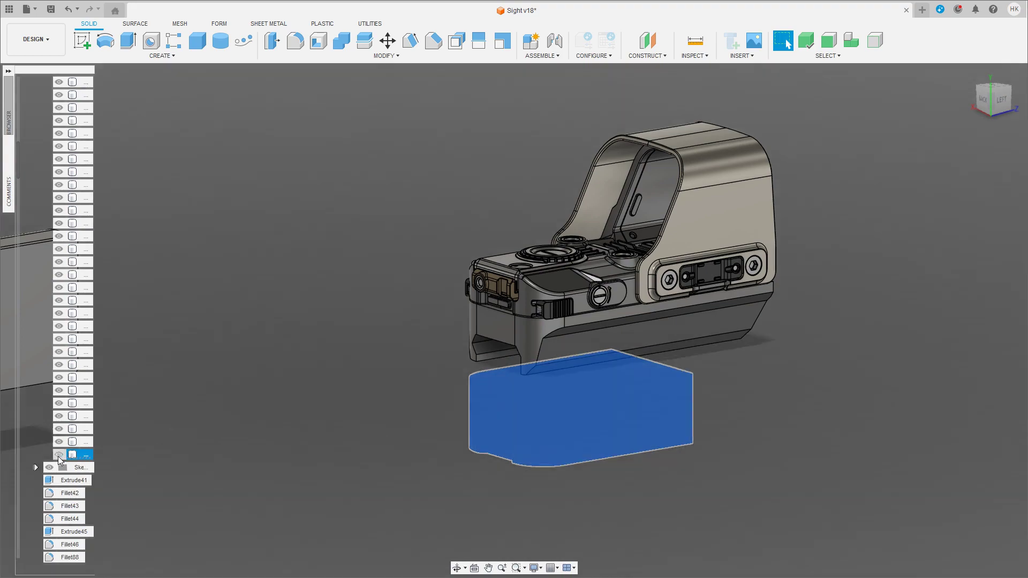
scroll(21, 114, up, 5)
Step: Orbit and zoom to look straight at the rail mount's side face
mouse_move(21, 114)
shift+middle_down()
mouse_move(800, 416)
mouse_move(749, 362)
mouse_move(805, 375)
shift+middle_up()
scroll(594, 426, up, 2)
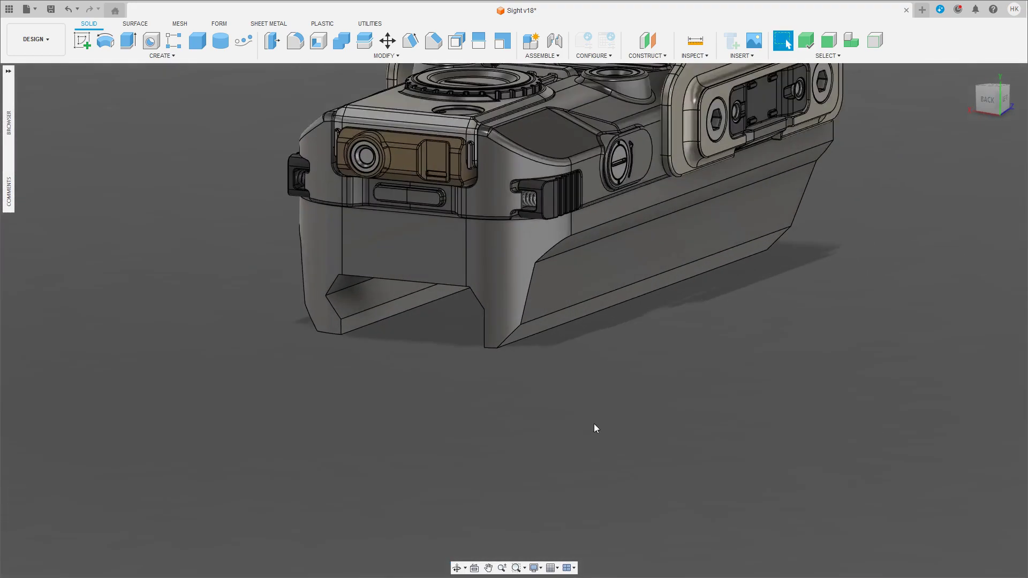
mouse_move(594, 427)
shift+middle_down()
mouse_move(562, 420)
mouse_move(580, 427)
mouse_move(594, 484)
mouse_move(605, 482)
mouse_move(544, 475)
mouse_move(508, 375)
shift+middle_up()
scroll(483, 323, up, 3)
mouse_move(483, 324)
shift+middle_down()
mouse_move(500, 298)
mouse_move(501, 259)
mouse_move(443, 214)
mouse_move(440, 288)
shift+middle_up()
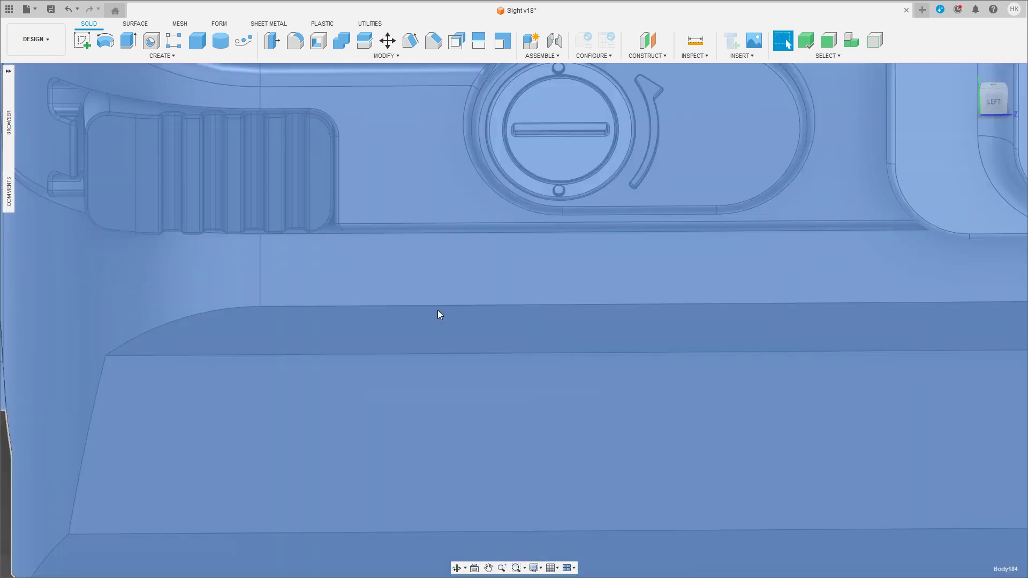